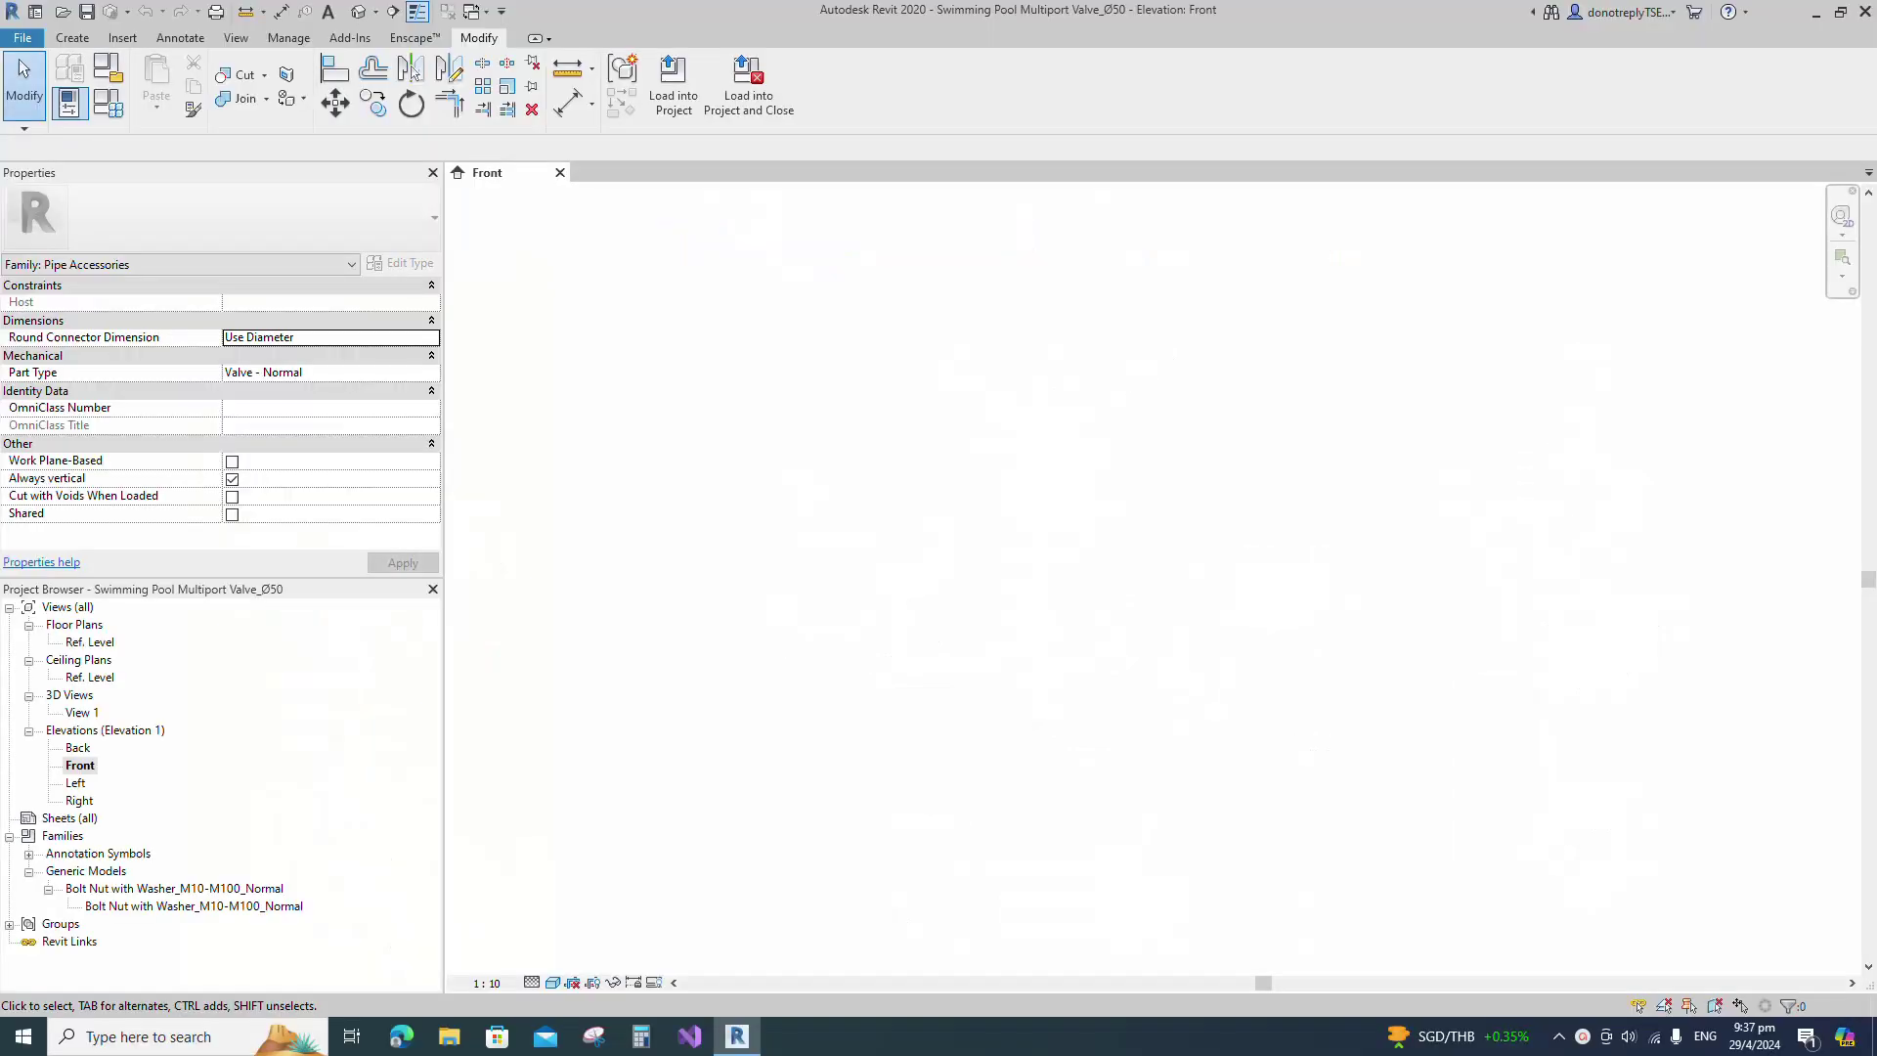
Create a new family from the metric generic model template.
{"action": "left_click", "coordinate": [24, 39]}
{"action": "mouse_move", "coordinate": [58, 115]}
{"action": "left_click", "coordinate": [256, 178]}
{"action": "scroll", "coordinate": [558, 451], "scroll_direction": "down", "scroll_amount": 8}
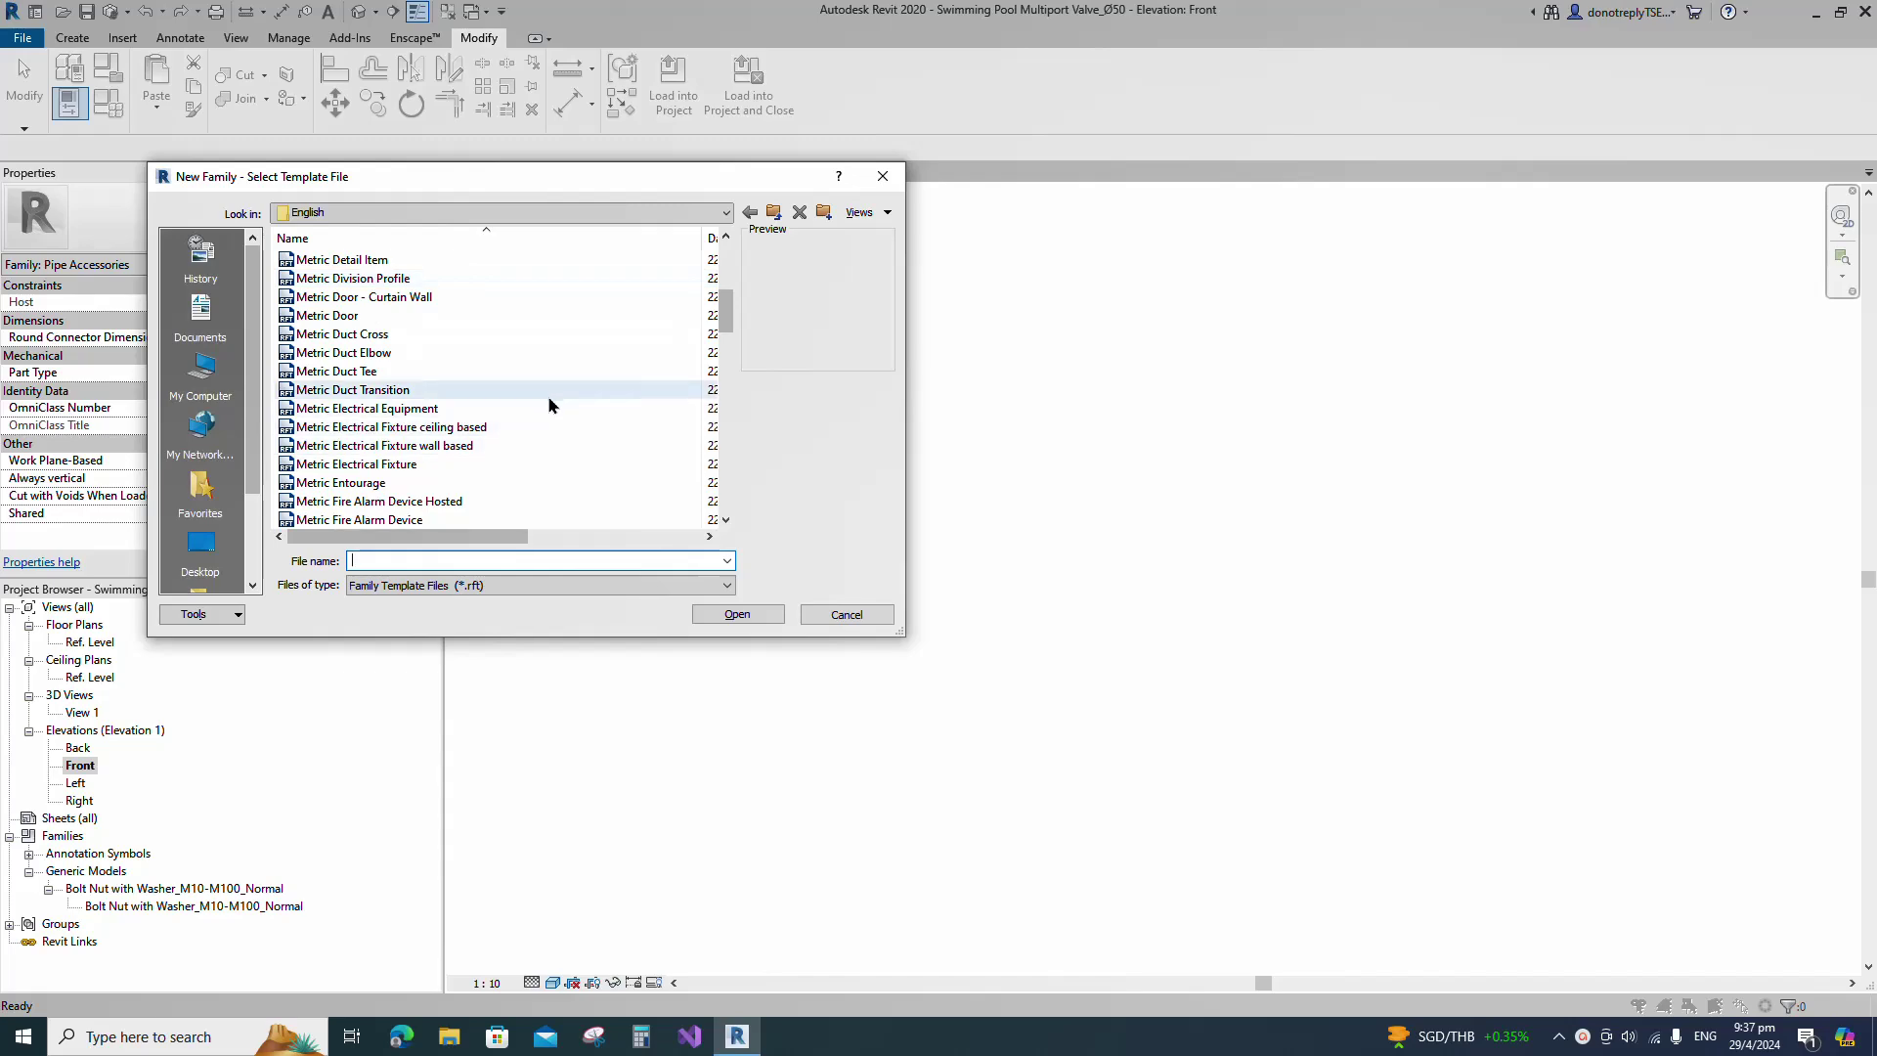
{"action": "scroll", "coordinate": [524, 454], "scroll_direction": "down", "scroll_amount": 1}
{"action": "left_click", "coordinate": [530, 465]}
{"action": "left_click", "coordinate": [739, 614]}
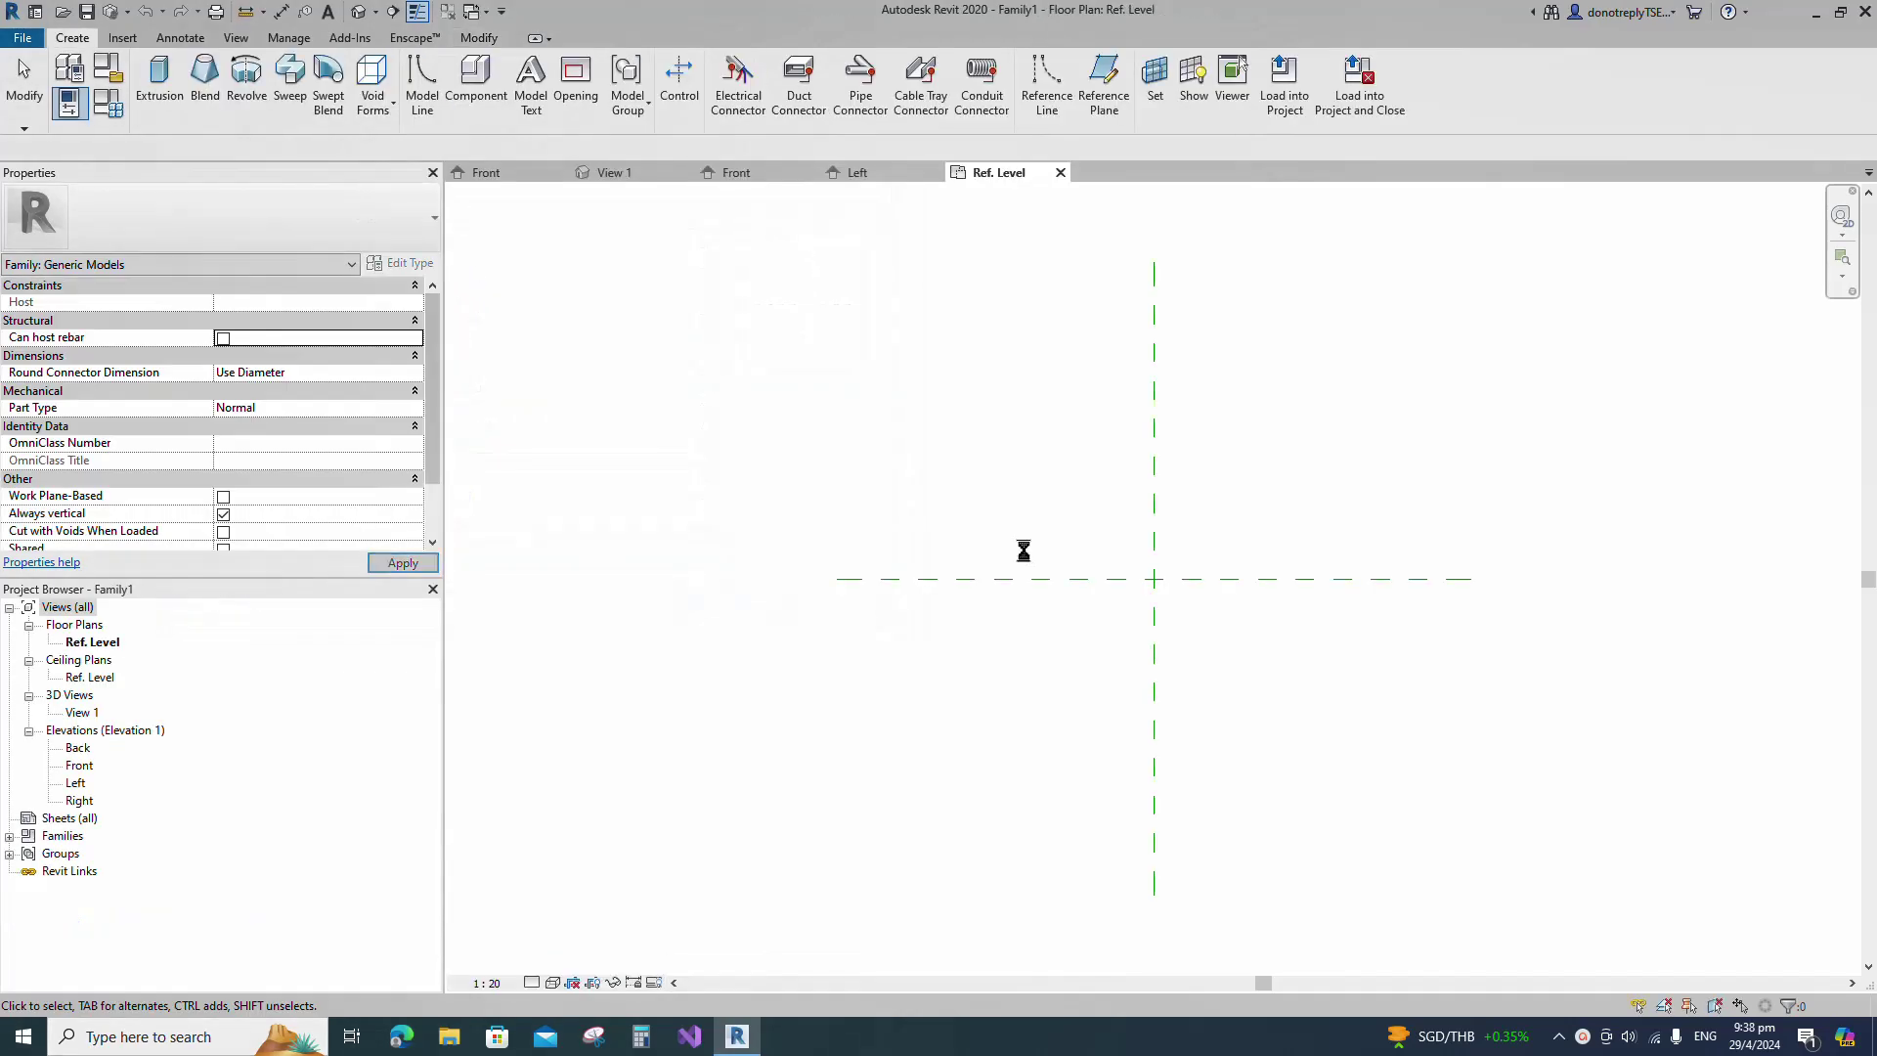
Set the family category to Pipe Accessories with the part type Valve - Normal.
{"action": "left_click", "coordinate": [109, 68]}
{"action": "scroll", "coordinate": [965, 448], "scroll_direction": "down", "scroll_amount": 2}
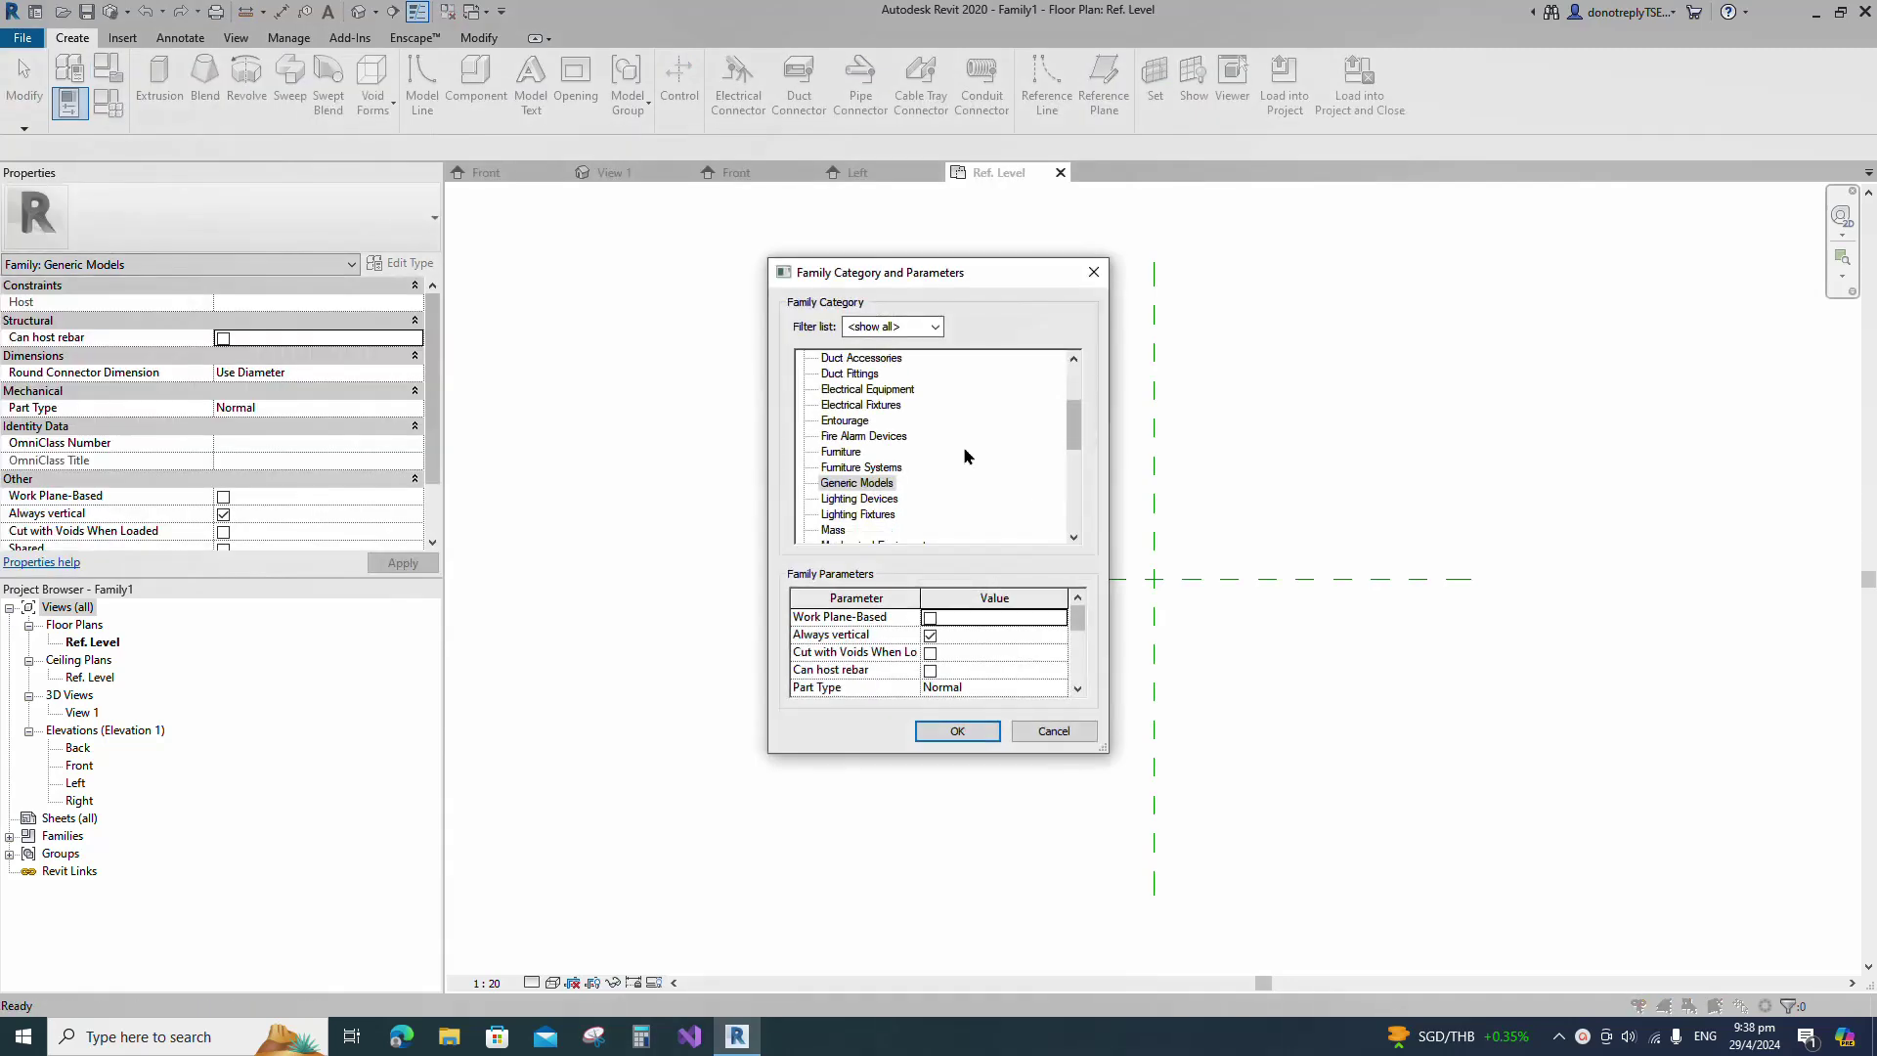
{"action": "scroll", "coordinate": [964, 456], "scroll_direction": "down", "scroll_amount": 3}
{"action": "left_click", "coordinate": [898, 470]}
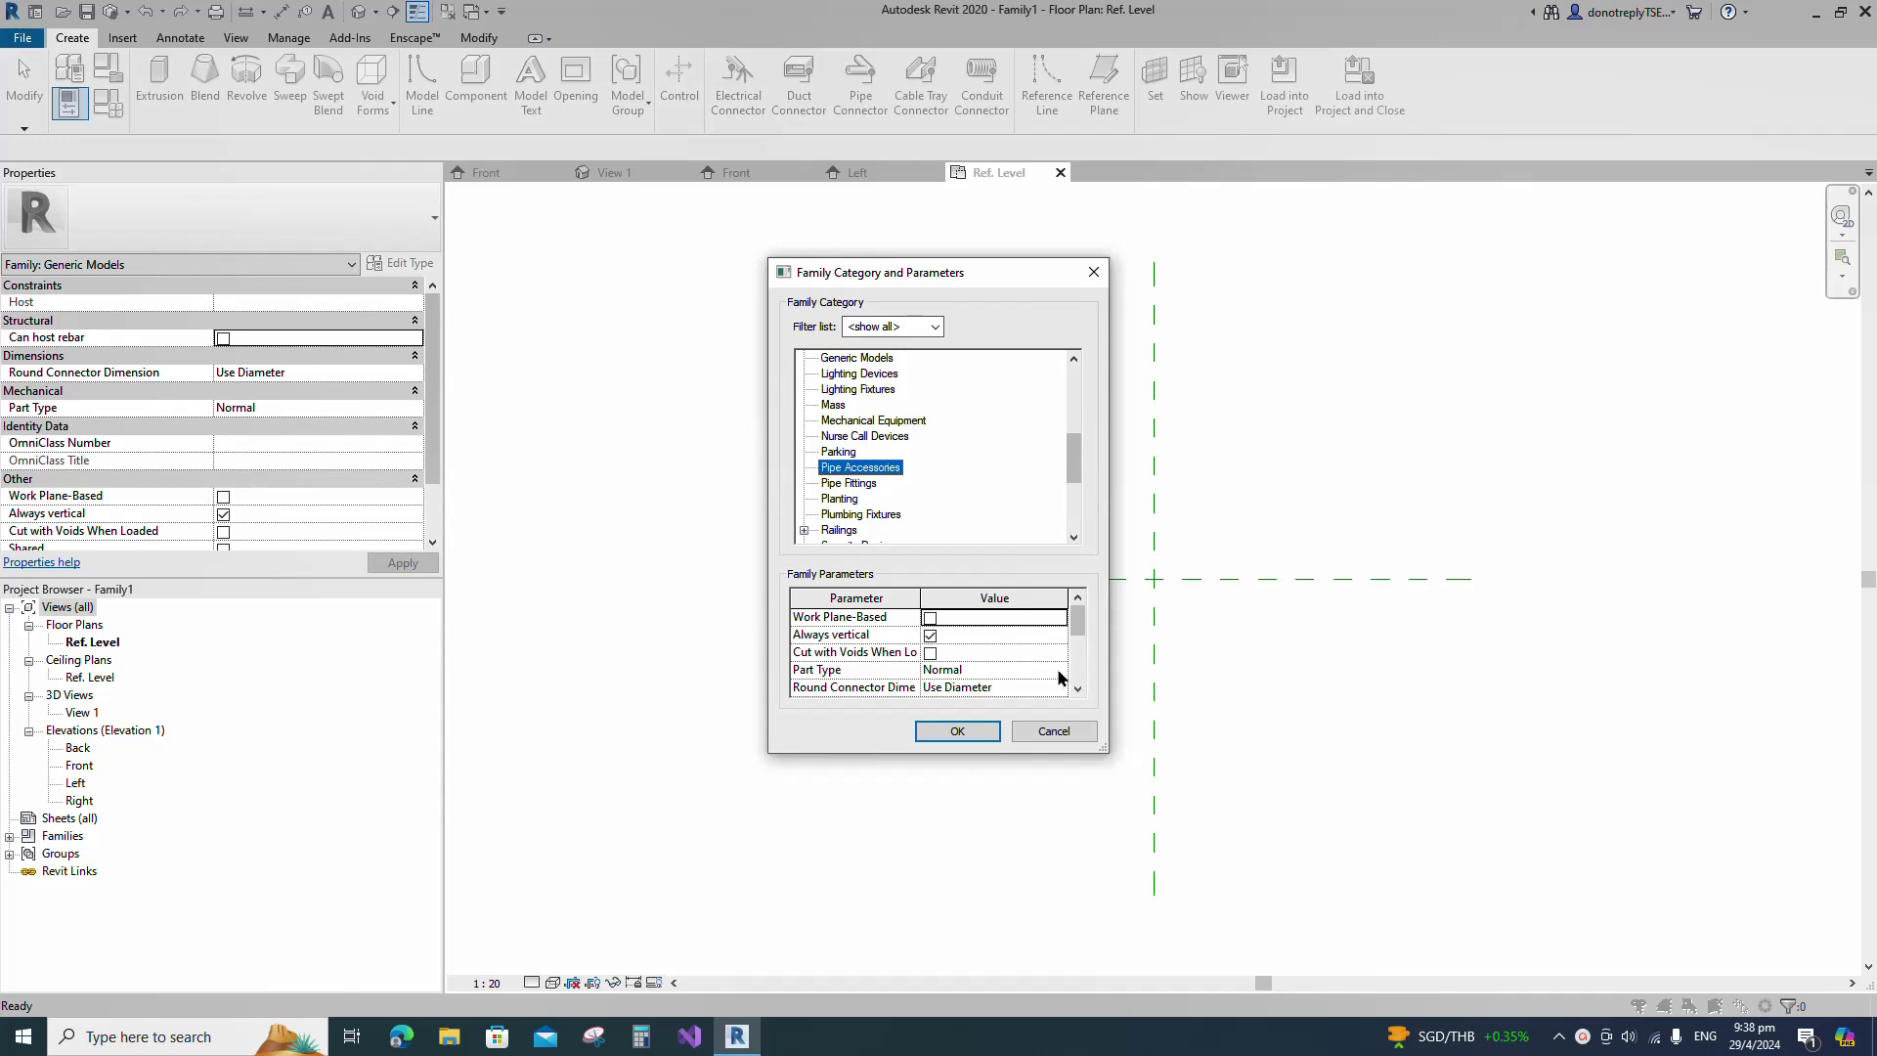
{"action": "left_click", "coordinate": [1060, 676]}
{"action": "left_click", "coordinate": [988, 763]}
Assign OmniClass number 23.65.55.14, Valves for Liquid Services, and apply the family category settings.
{"action": "scroll", "coordinate": [1037, 704], "scroll_direction": "down", "scroll_amount": 1}
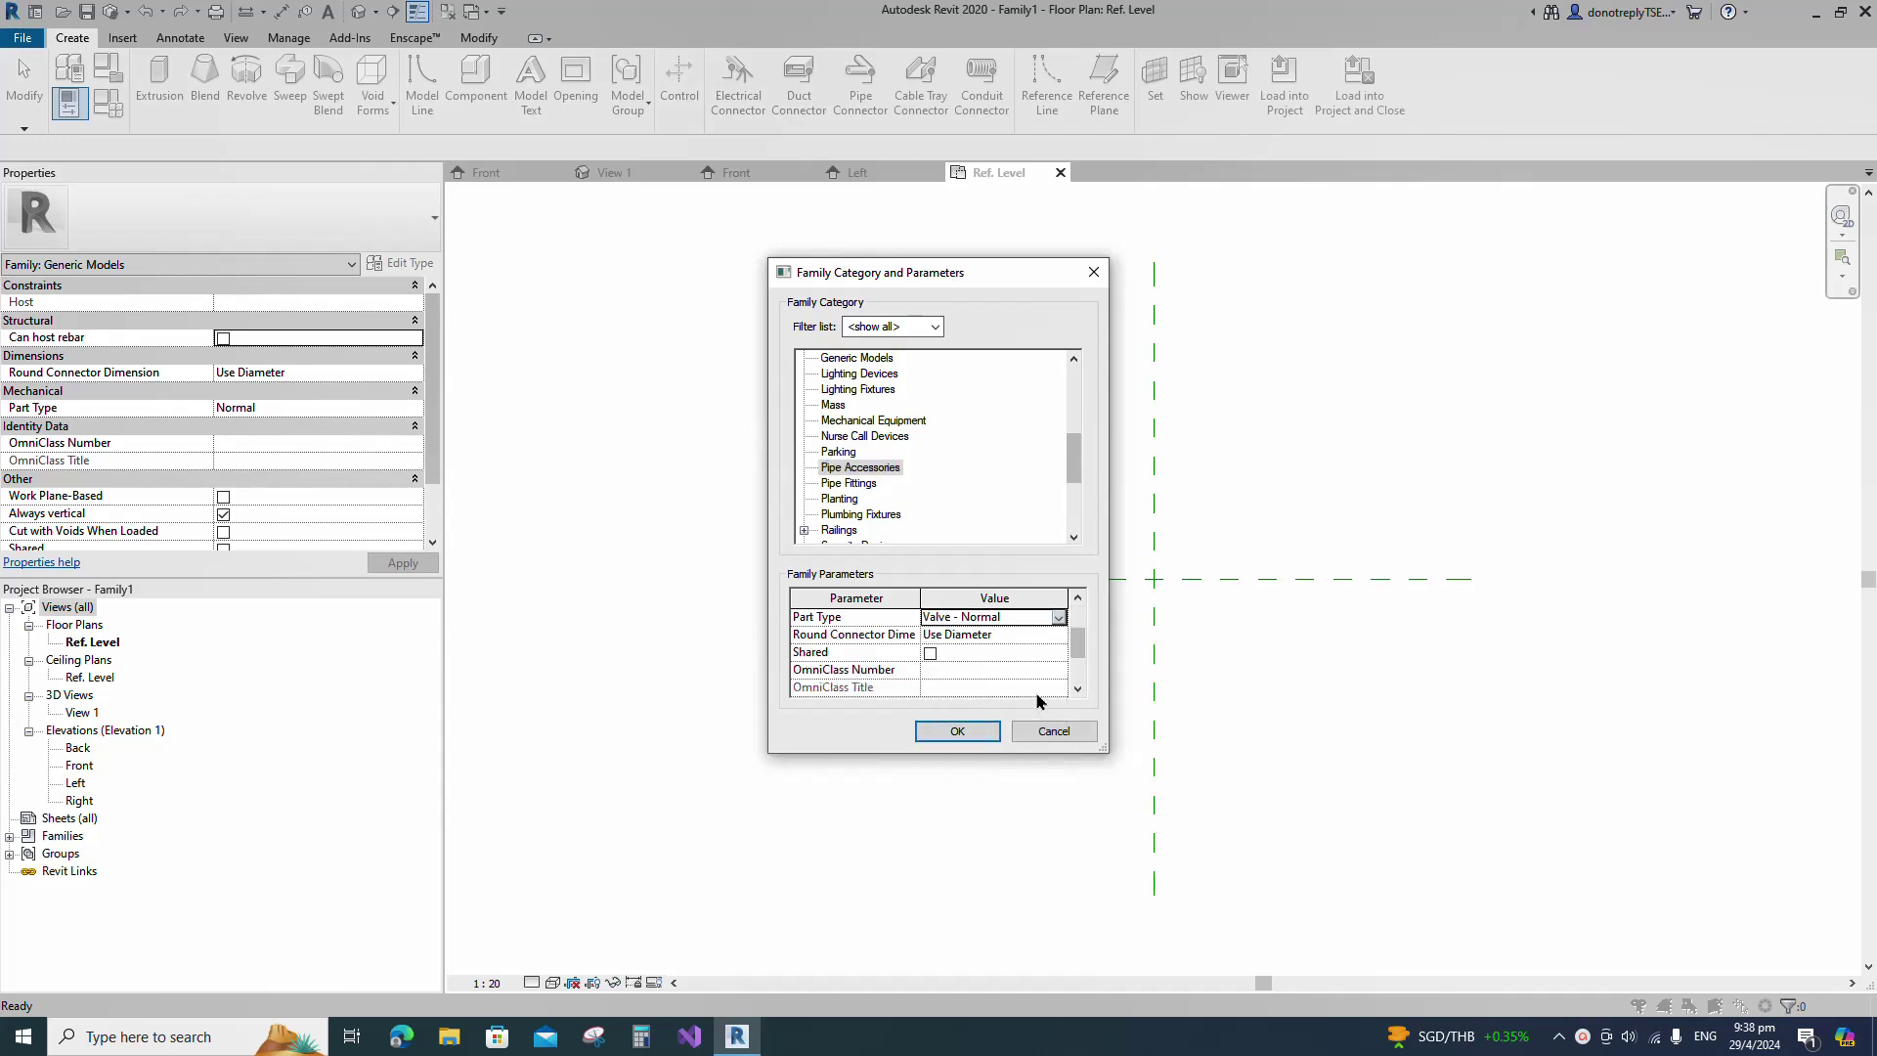
{"action": "left_click", "coordinate": [1060, 673]}
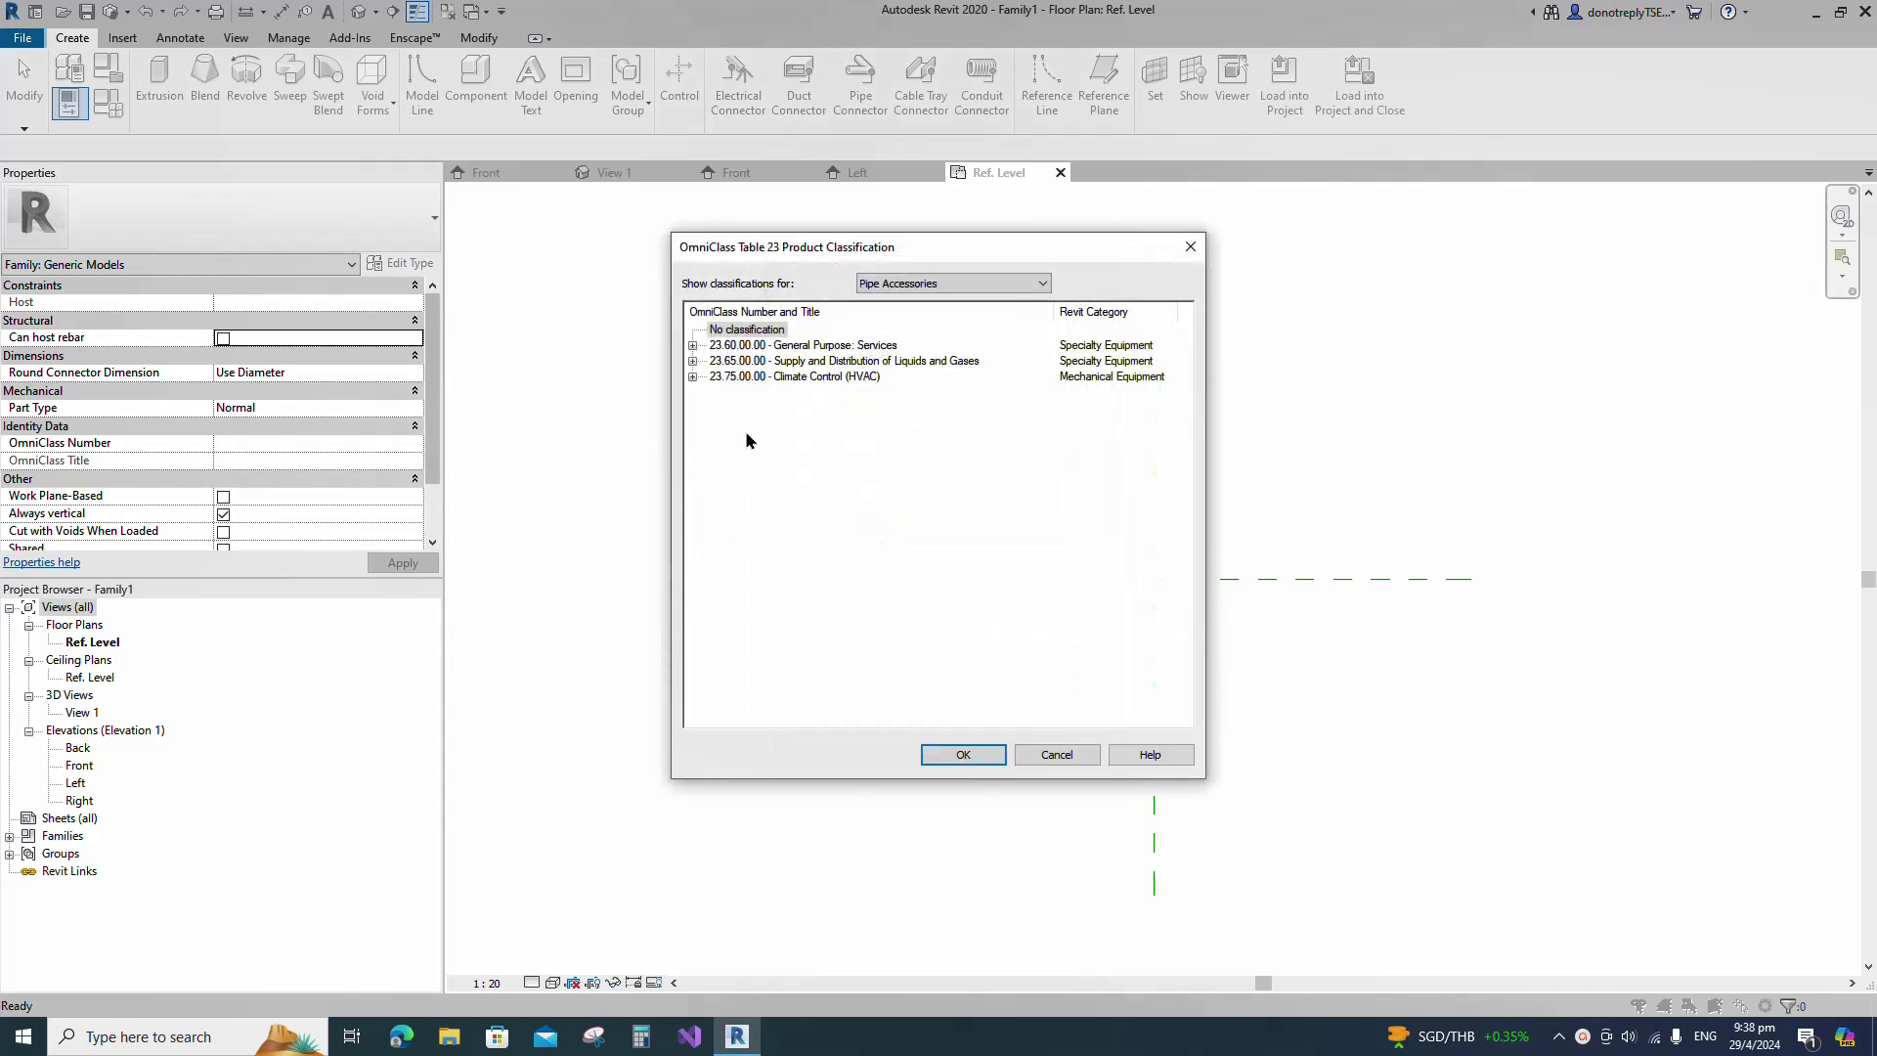
{"action": "left_click", "coordinate": [692, 361]}
{"action": "left_click", "coordinate": [712, 377]}
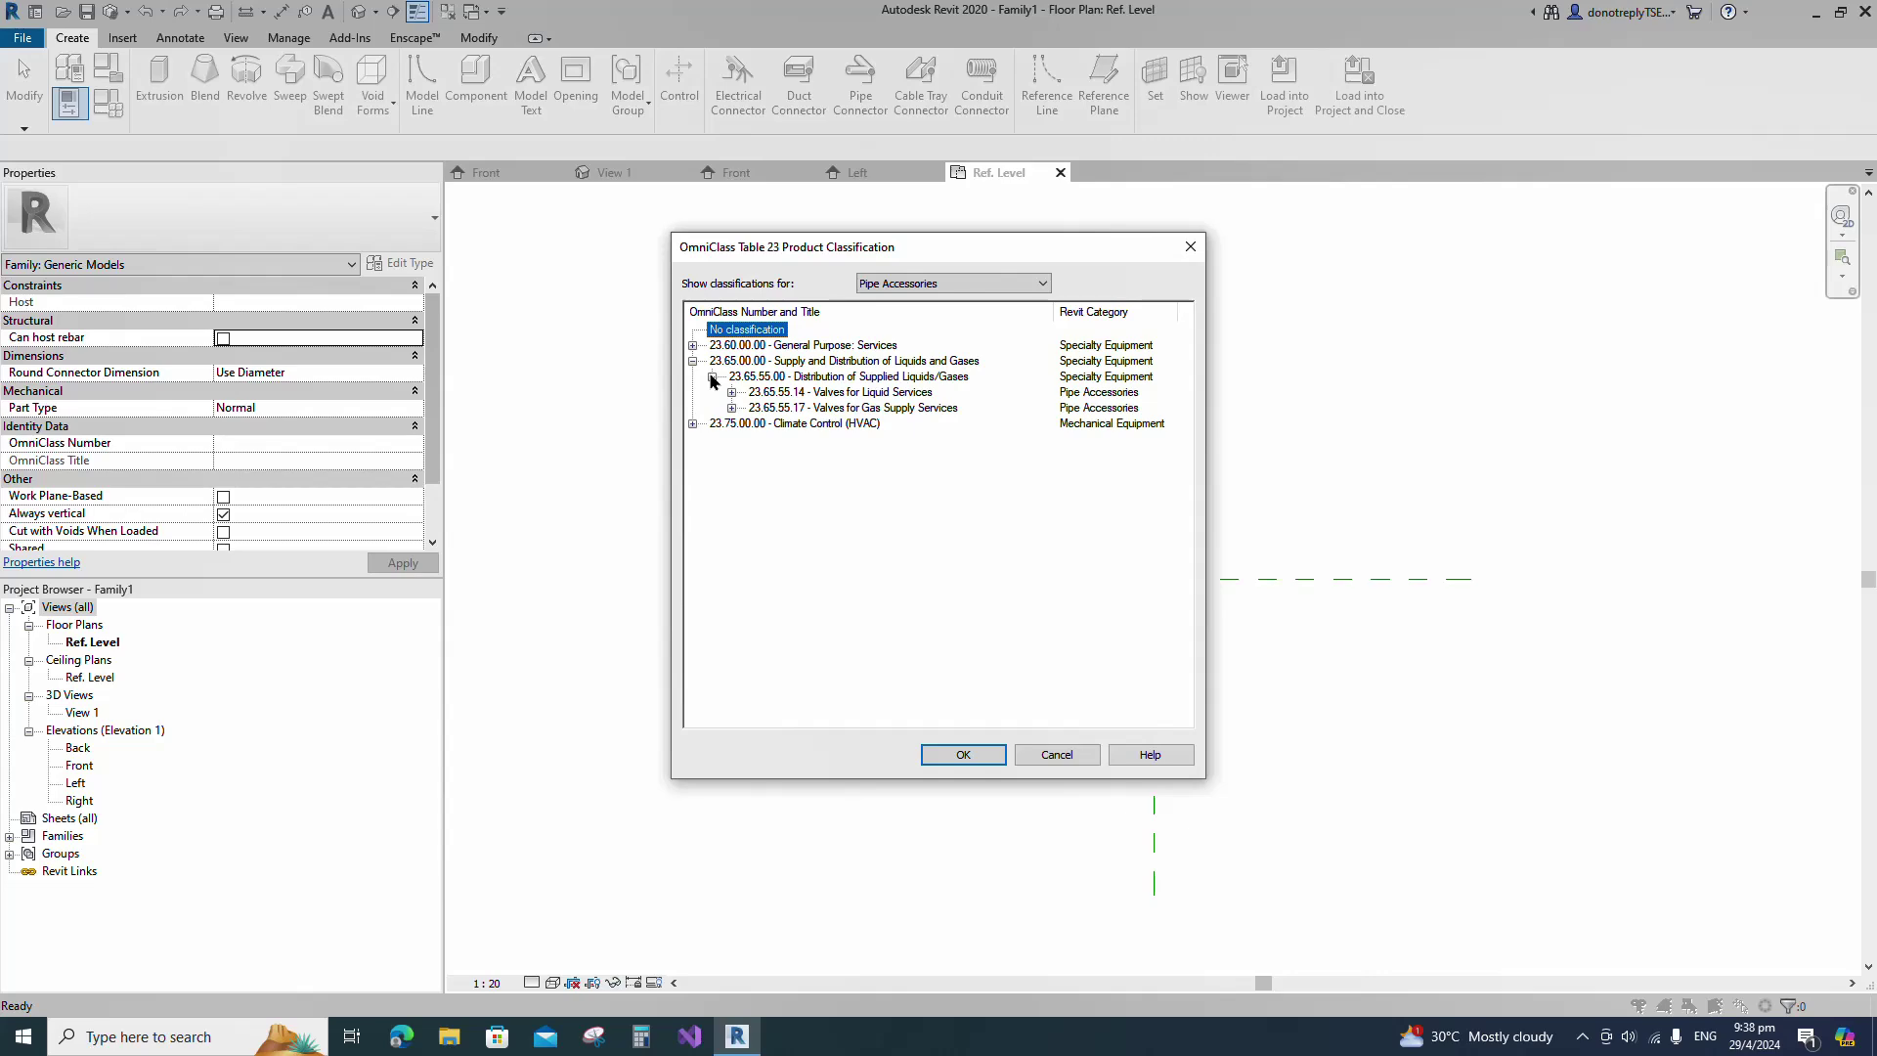
{"action": "left_click", "coordinate": [869, 392]}
{"action": "left_click", "coordinate": [978, 755]}
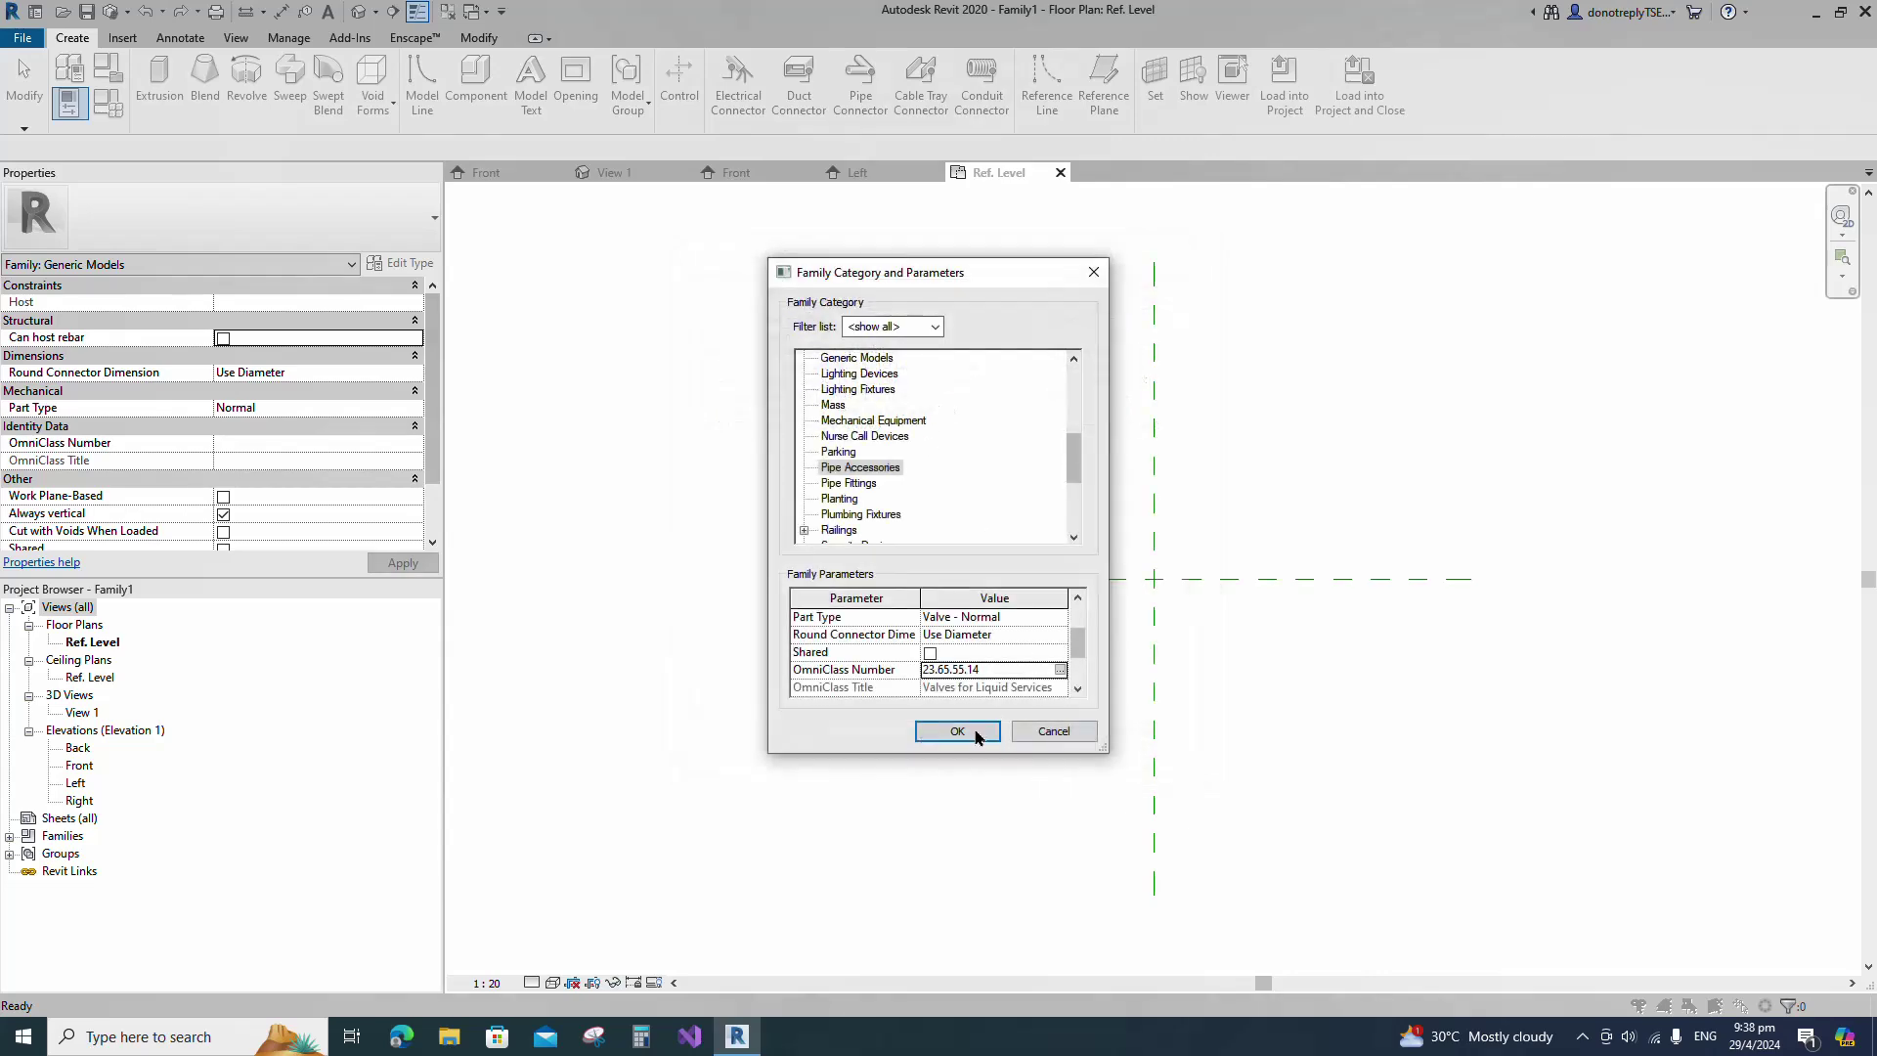
{"action": "left_click", "coordinate": [982, 728]}
In the Front elevation, draw a vertical reference plane offset 134 to the left of the Center (Left/Right) plane.
{"action": "double_click", "coordinate": [75, 770]}
{"action": "scroll", "coordinate": [1079, 782], "scroll_direction": "down", "scroll_amount": 2}
{"action": "middle_click_drag", "start_coordinate": [1079, 782], "coordinate": [988, 678]}
{"action": "scroll", "coordinate": [1007, 791], "scroll_direction": "up", "scroll_amount": 2}
{"action": "left_click", "coordinate": [984, 712]}
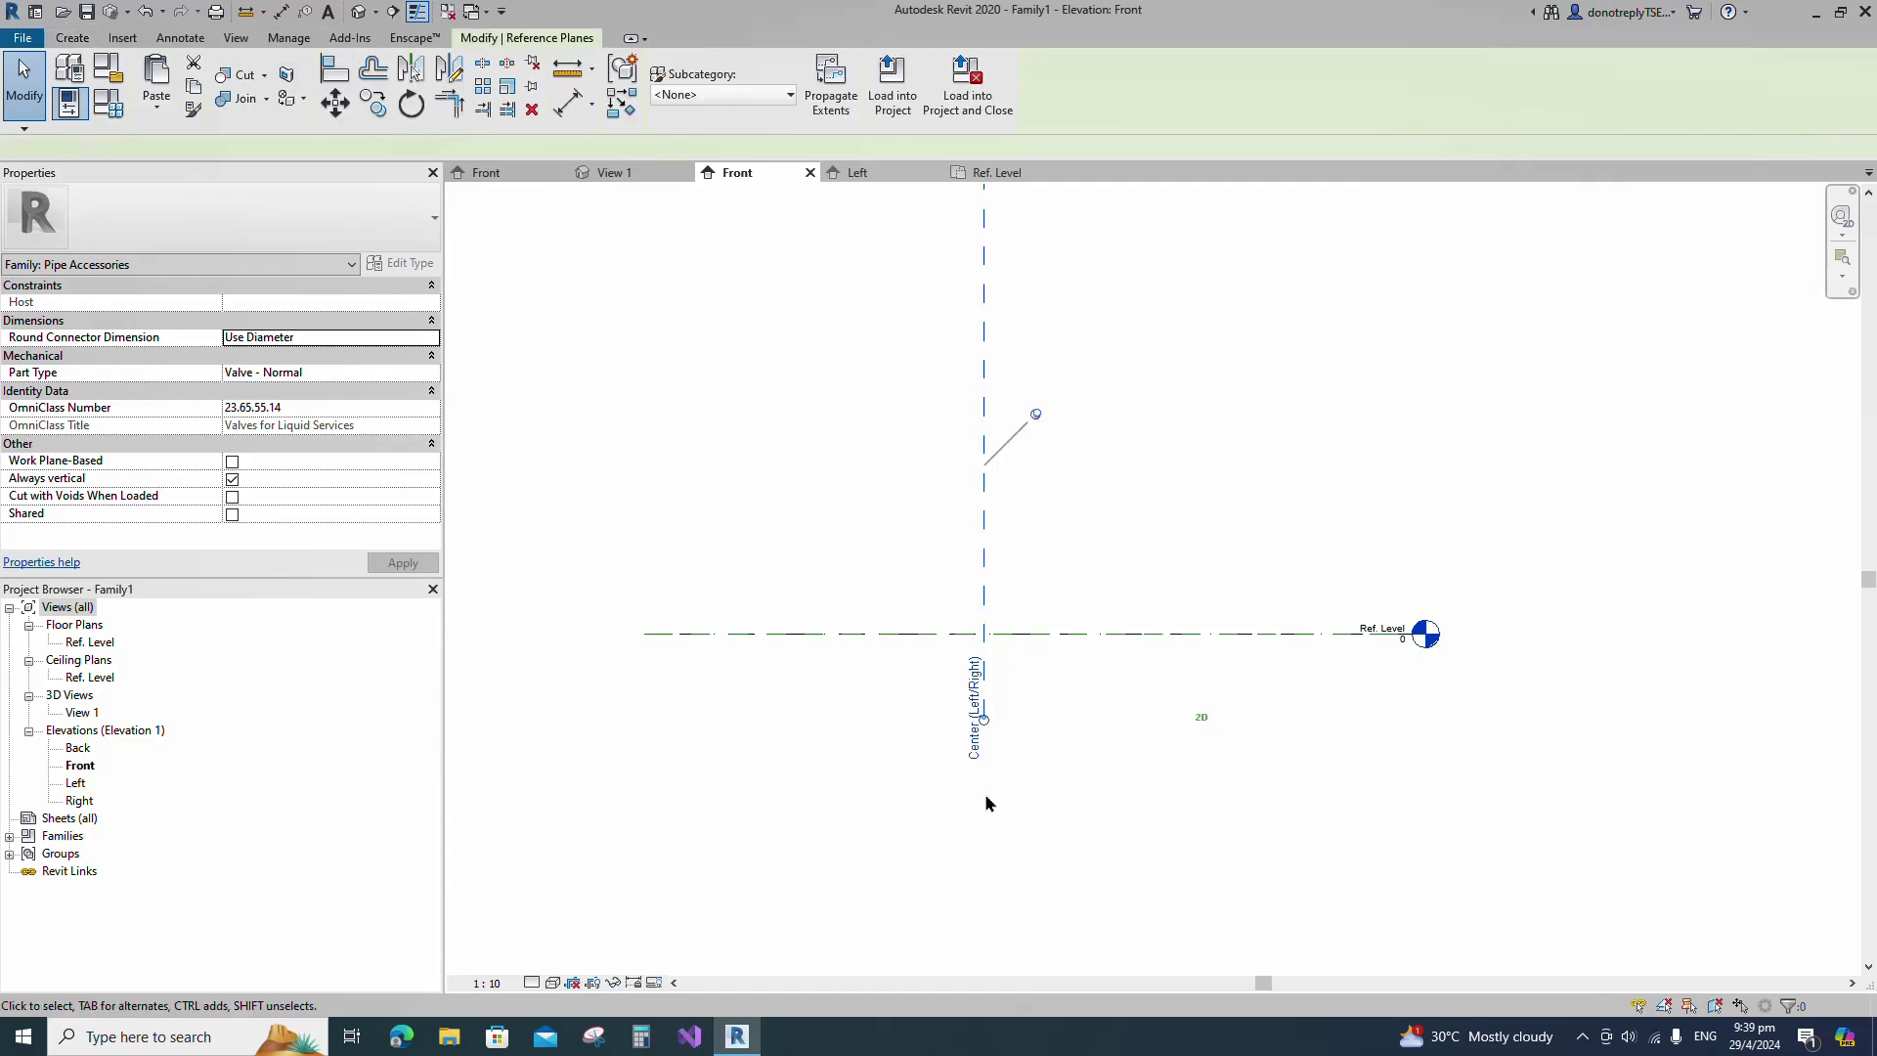
{"action": "key", "text": "r"}
{"action": "key", "text": "p"}
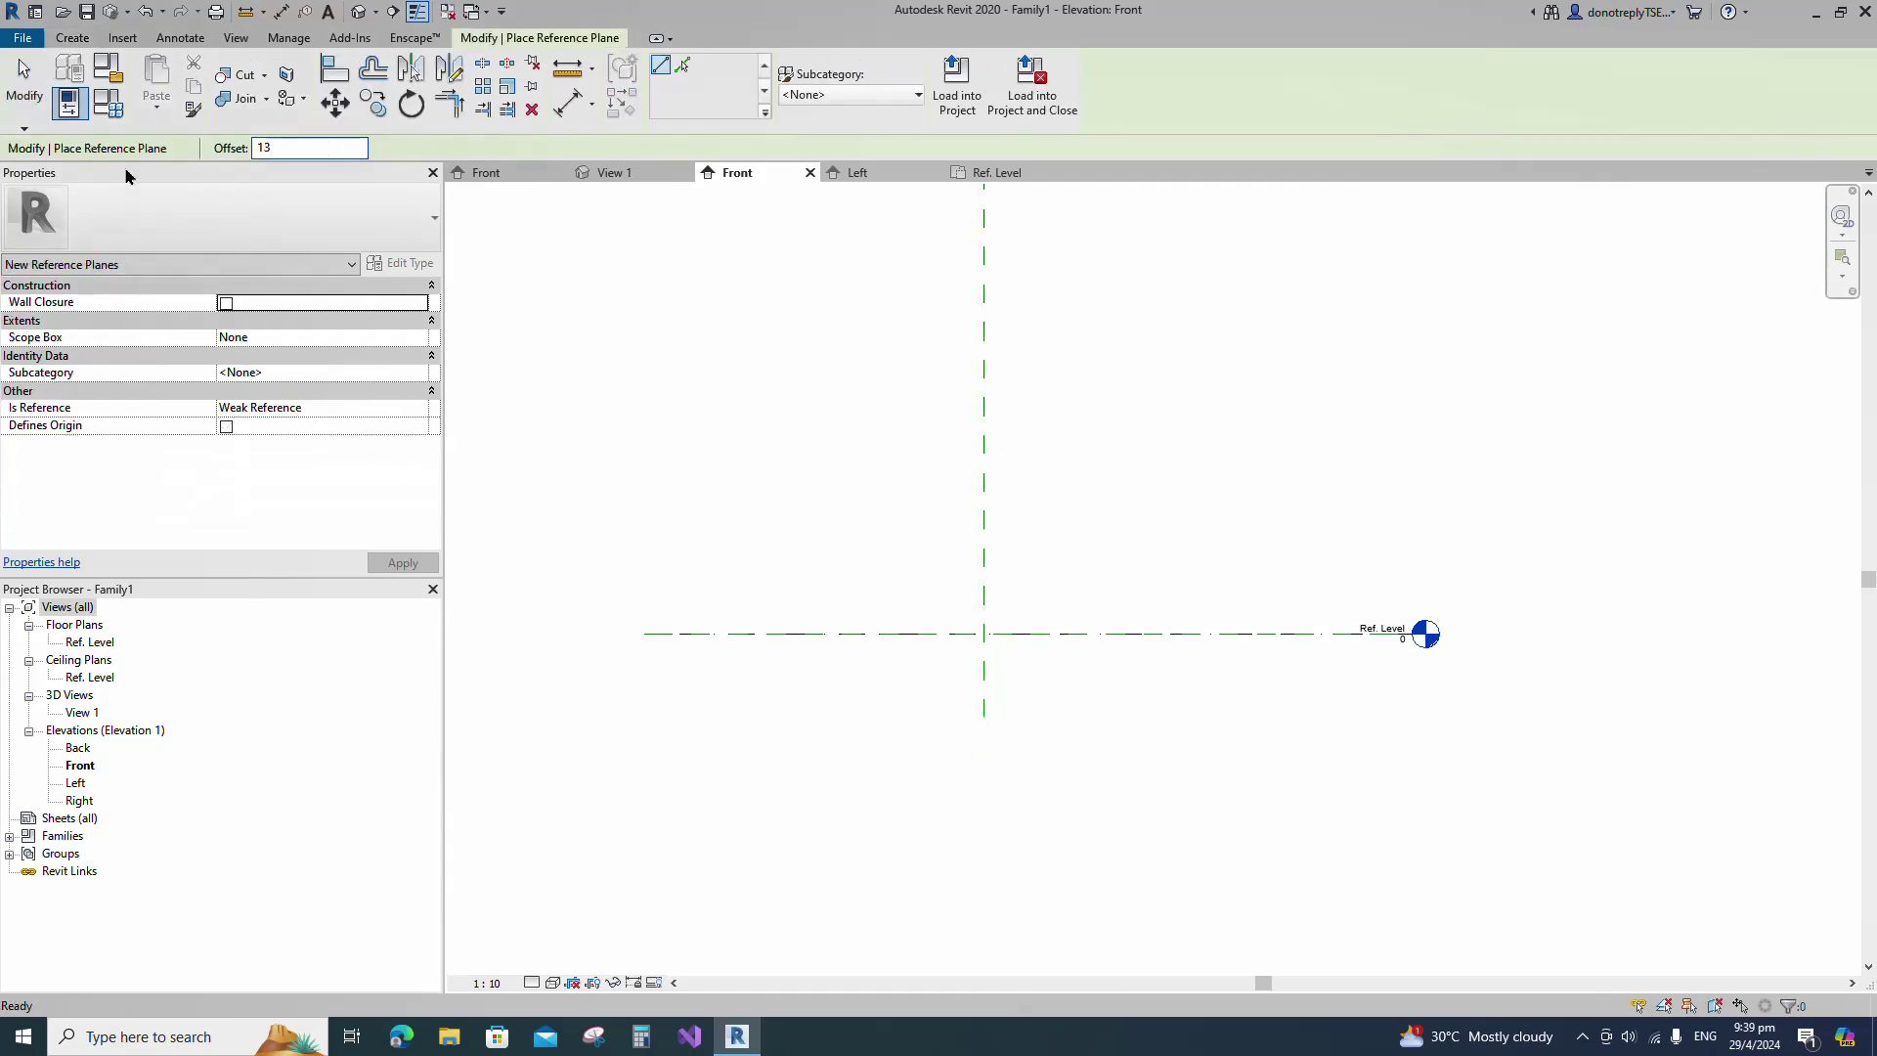
{"action": "left_click", "coordinate": [984, 719]}
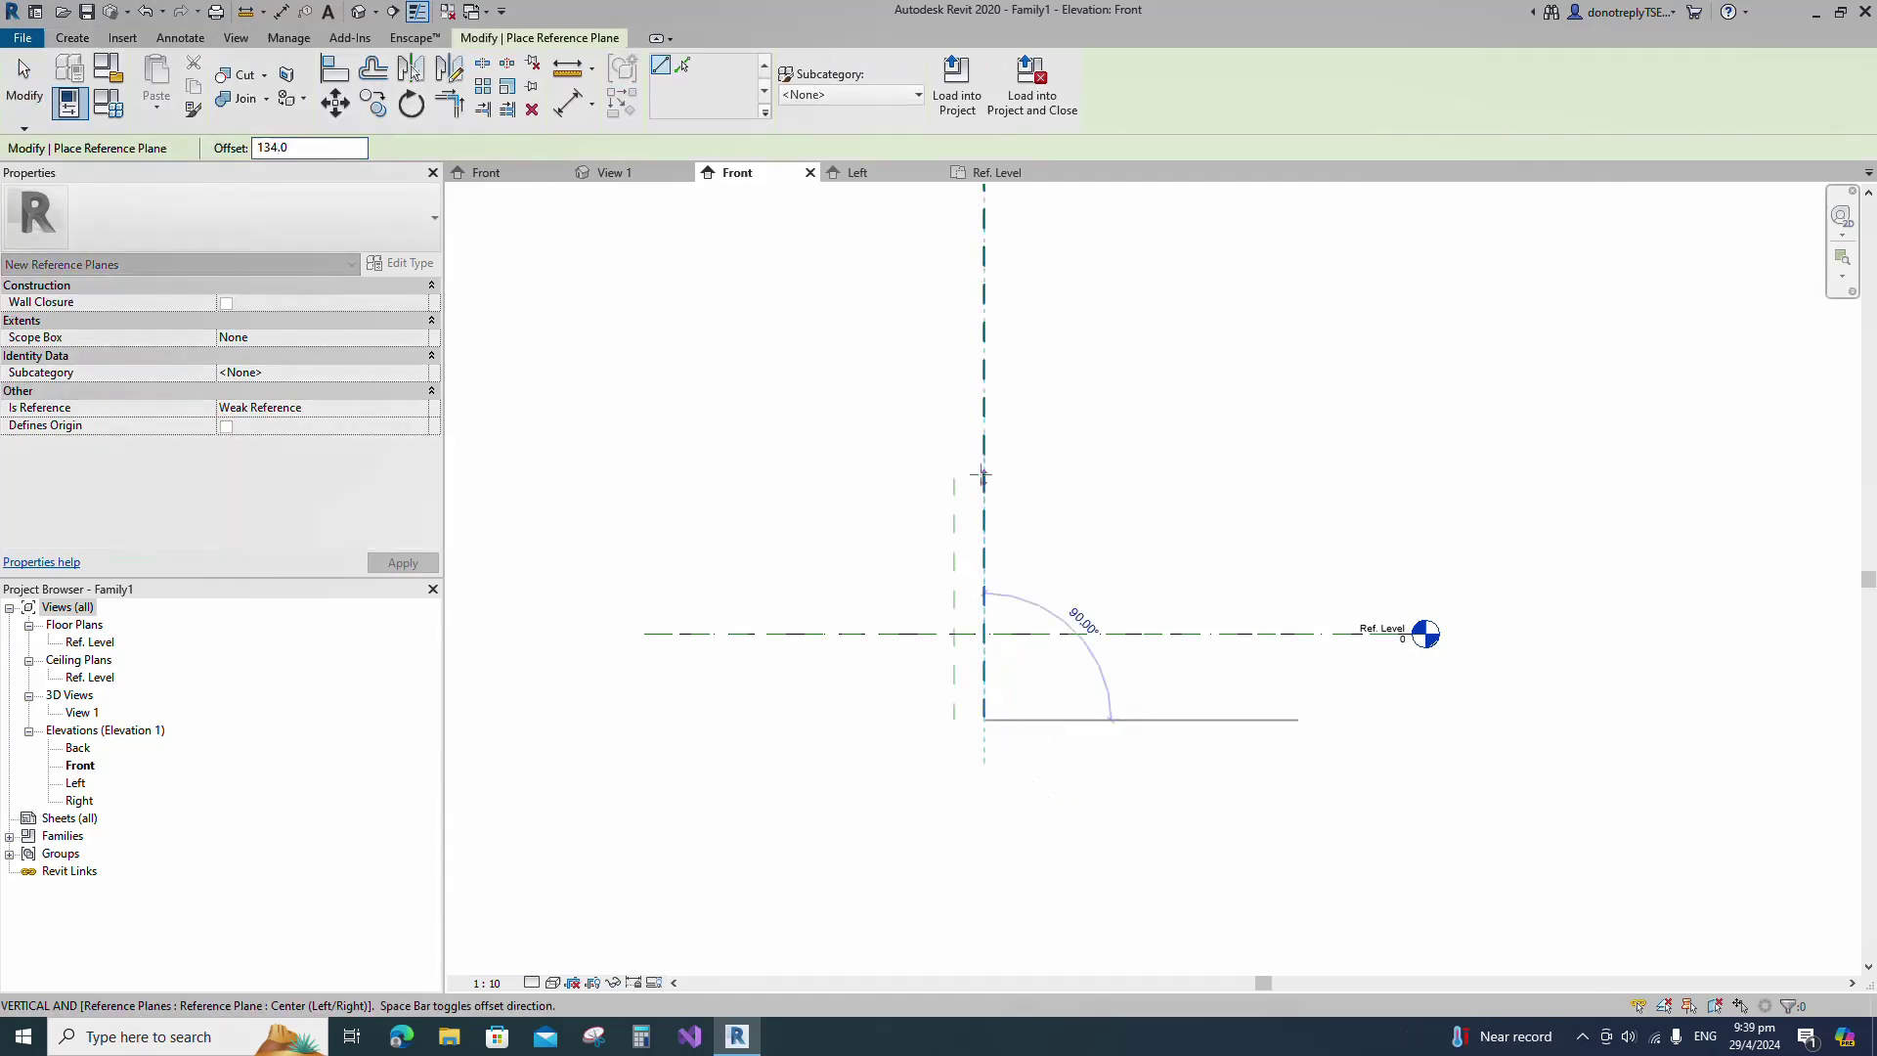
{"action": "left_click", "coordinate": [984, 405]}
Dimension the distance between the center plane and the new vertical plane, and set the view scale to 1:20.
{"action": "key", "text": "d"}
{"action": "key", "text": "i"}
{"action": "left_click", "coordinate": [983, 430]}
{"action": "left_click", "coordinate": [954, 433]}
{"action": "left_click", "coordinate": [923, 383]}
{"action": "scroll", "coordinate": [933, 402], "scroll_direction": "up", "scroll_amount": 2}
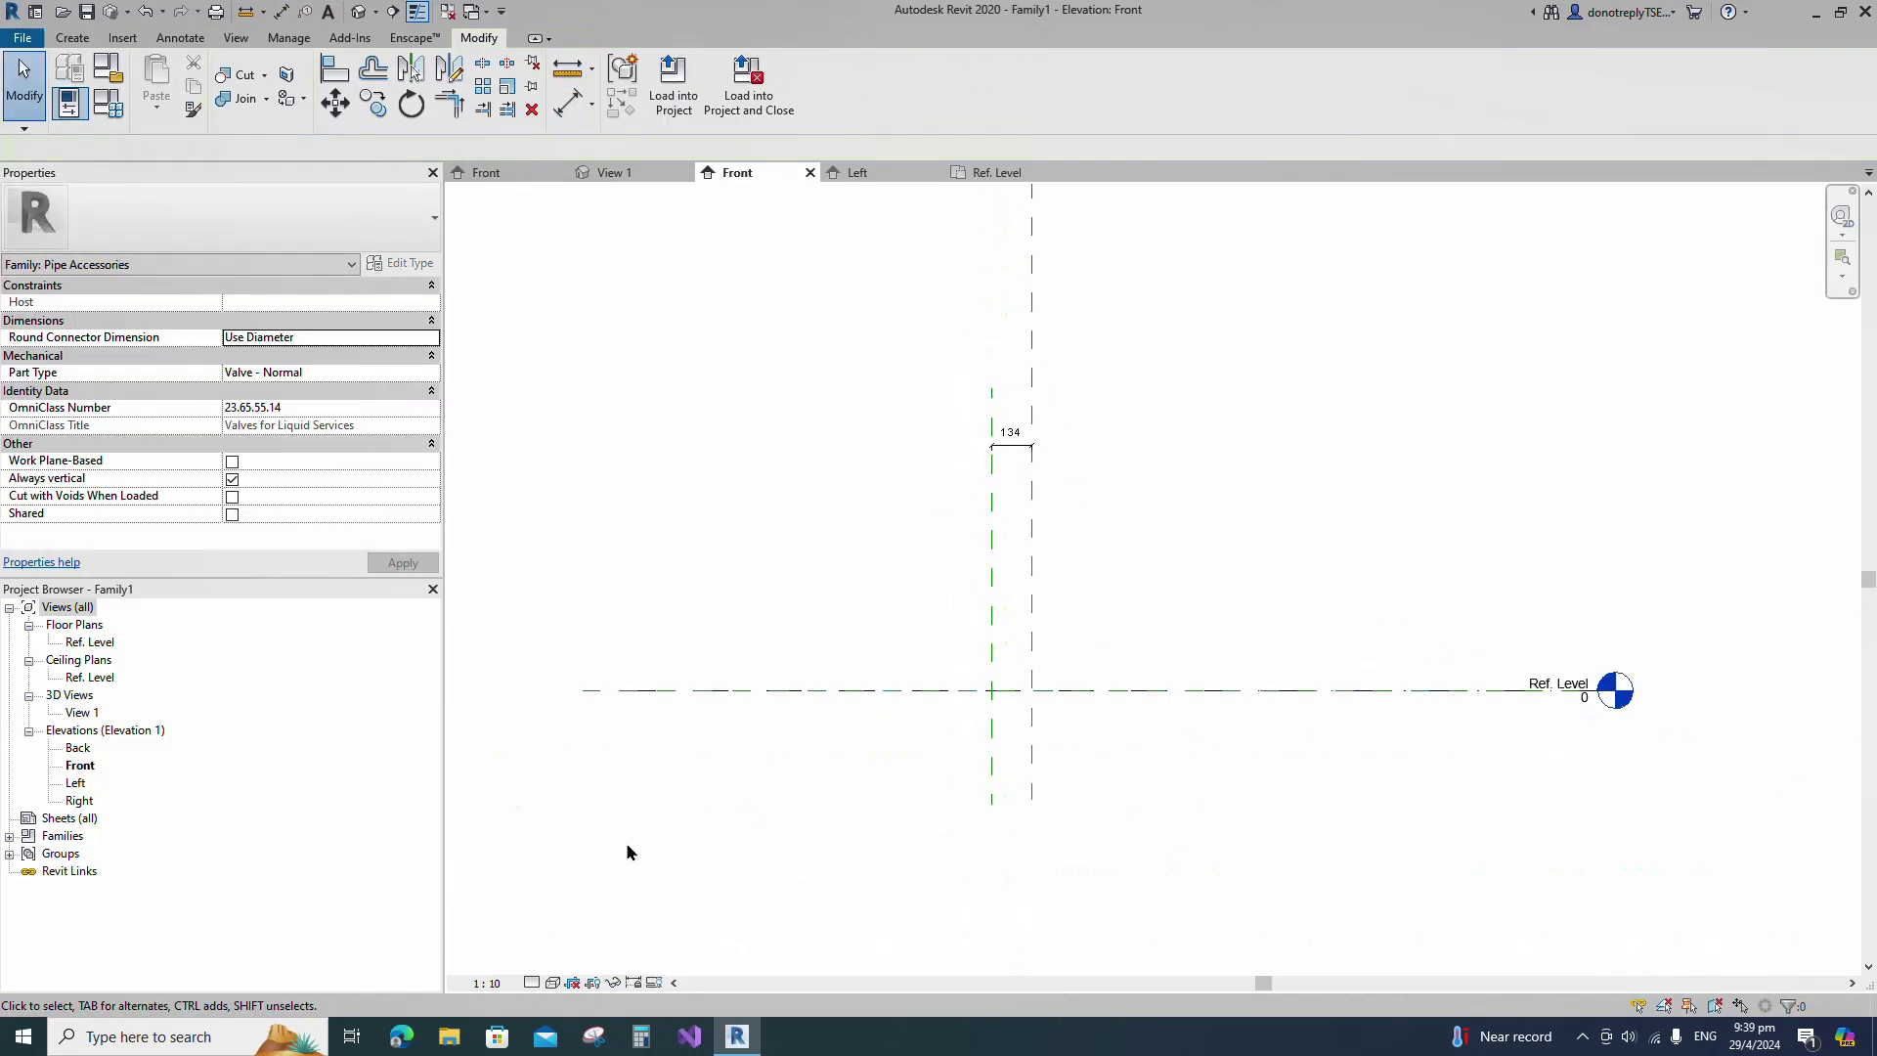
{"action": "left_click", "coordinate": [501, 985]}
{"action": "left_click", "coordinate": [518, 794]}
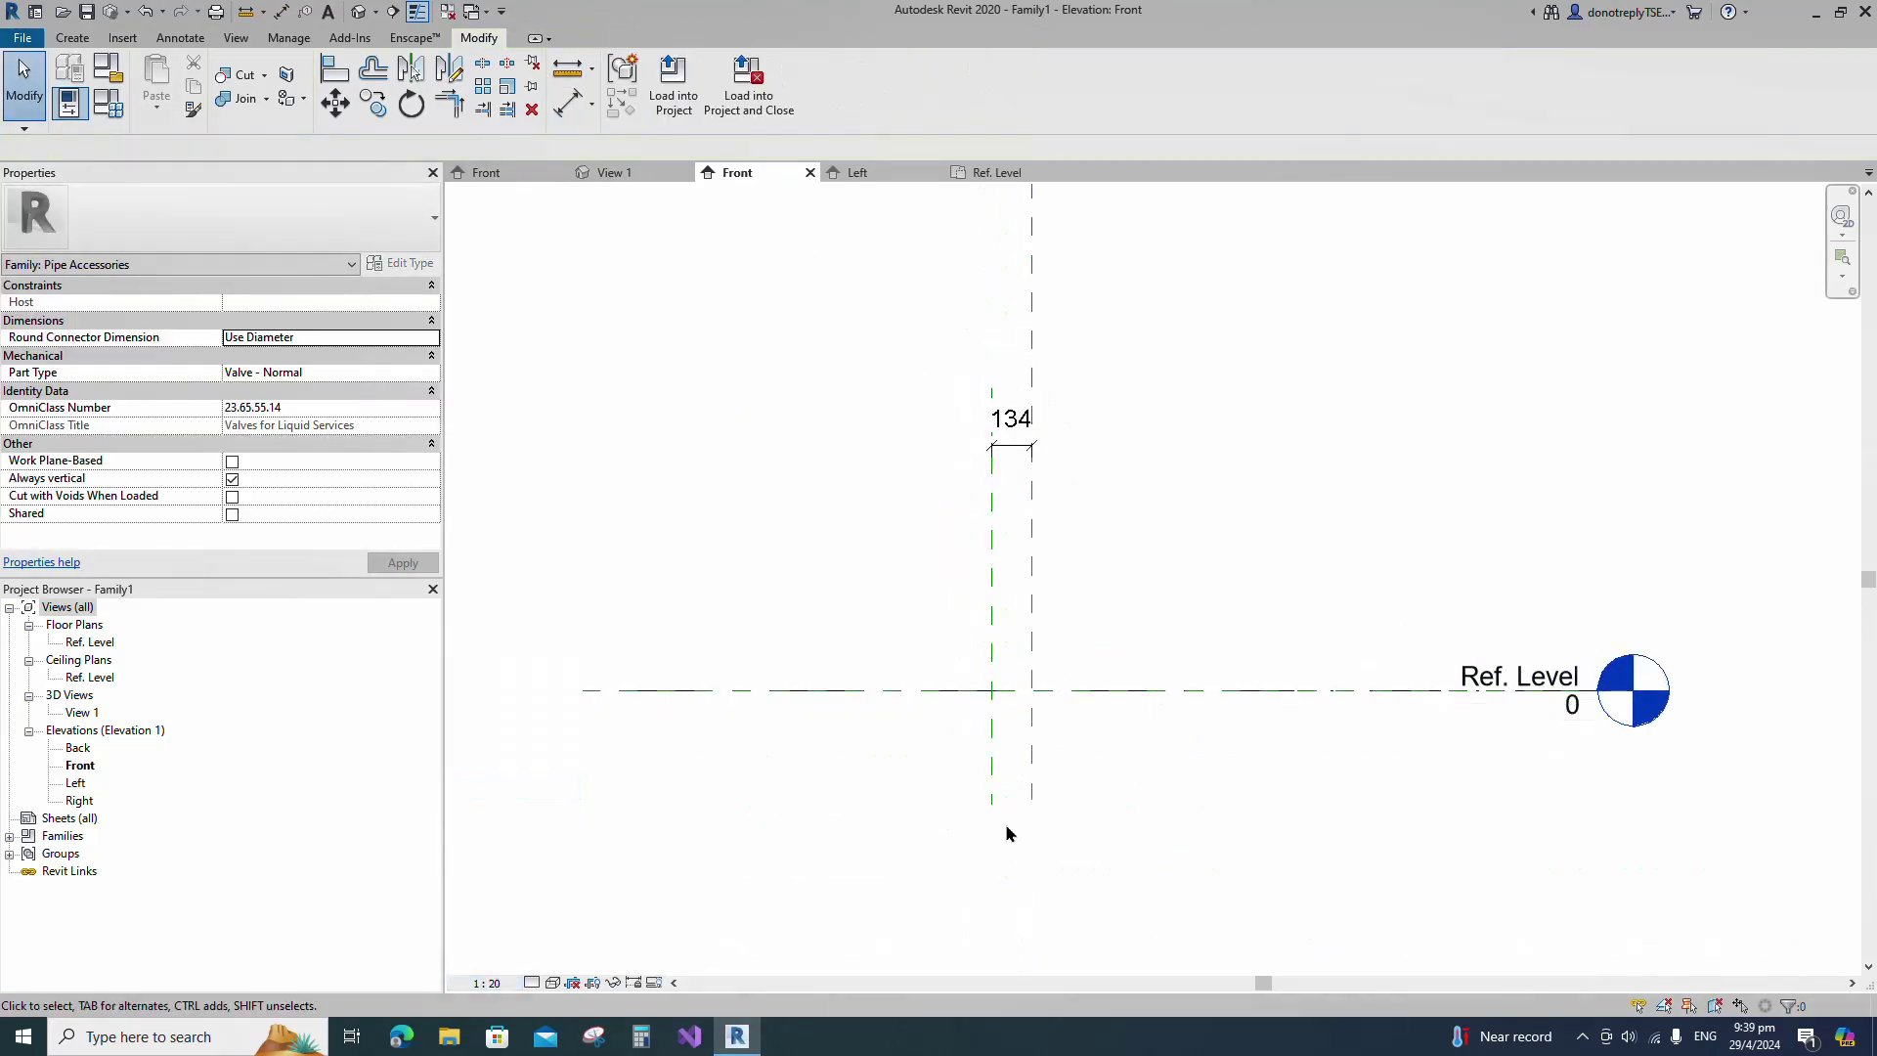
Add a vertical reference plane offset 73 to the left of the existing left reference plane.
{"action": "left_click", "coordinate": [998, 584]}
{"action": "left_click", "coordinate": [625, 106]}
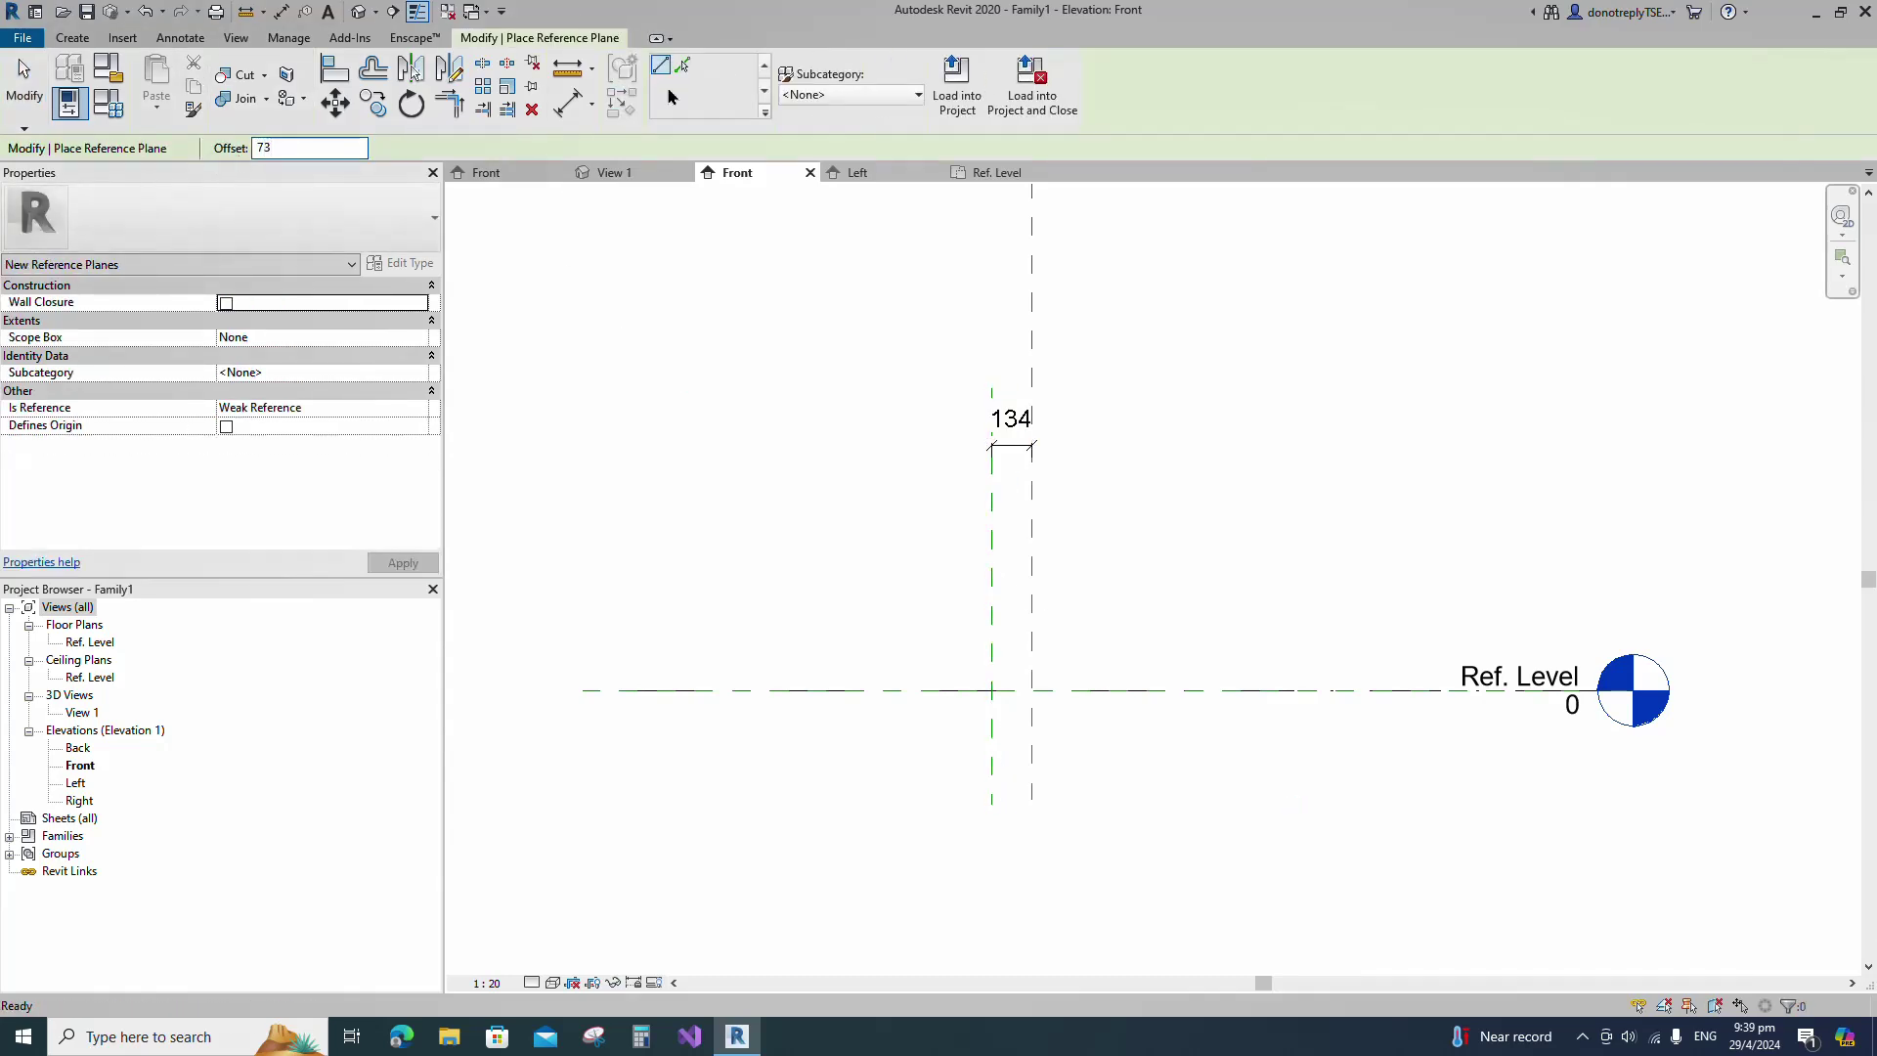
{"action": "type", "text": "73"}
{"action": "left_click", "coordinate": [685, 66]}
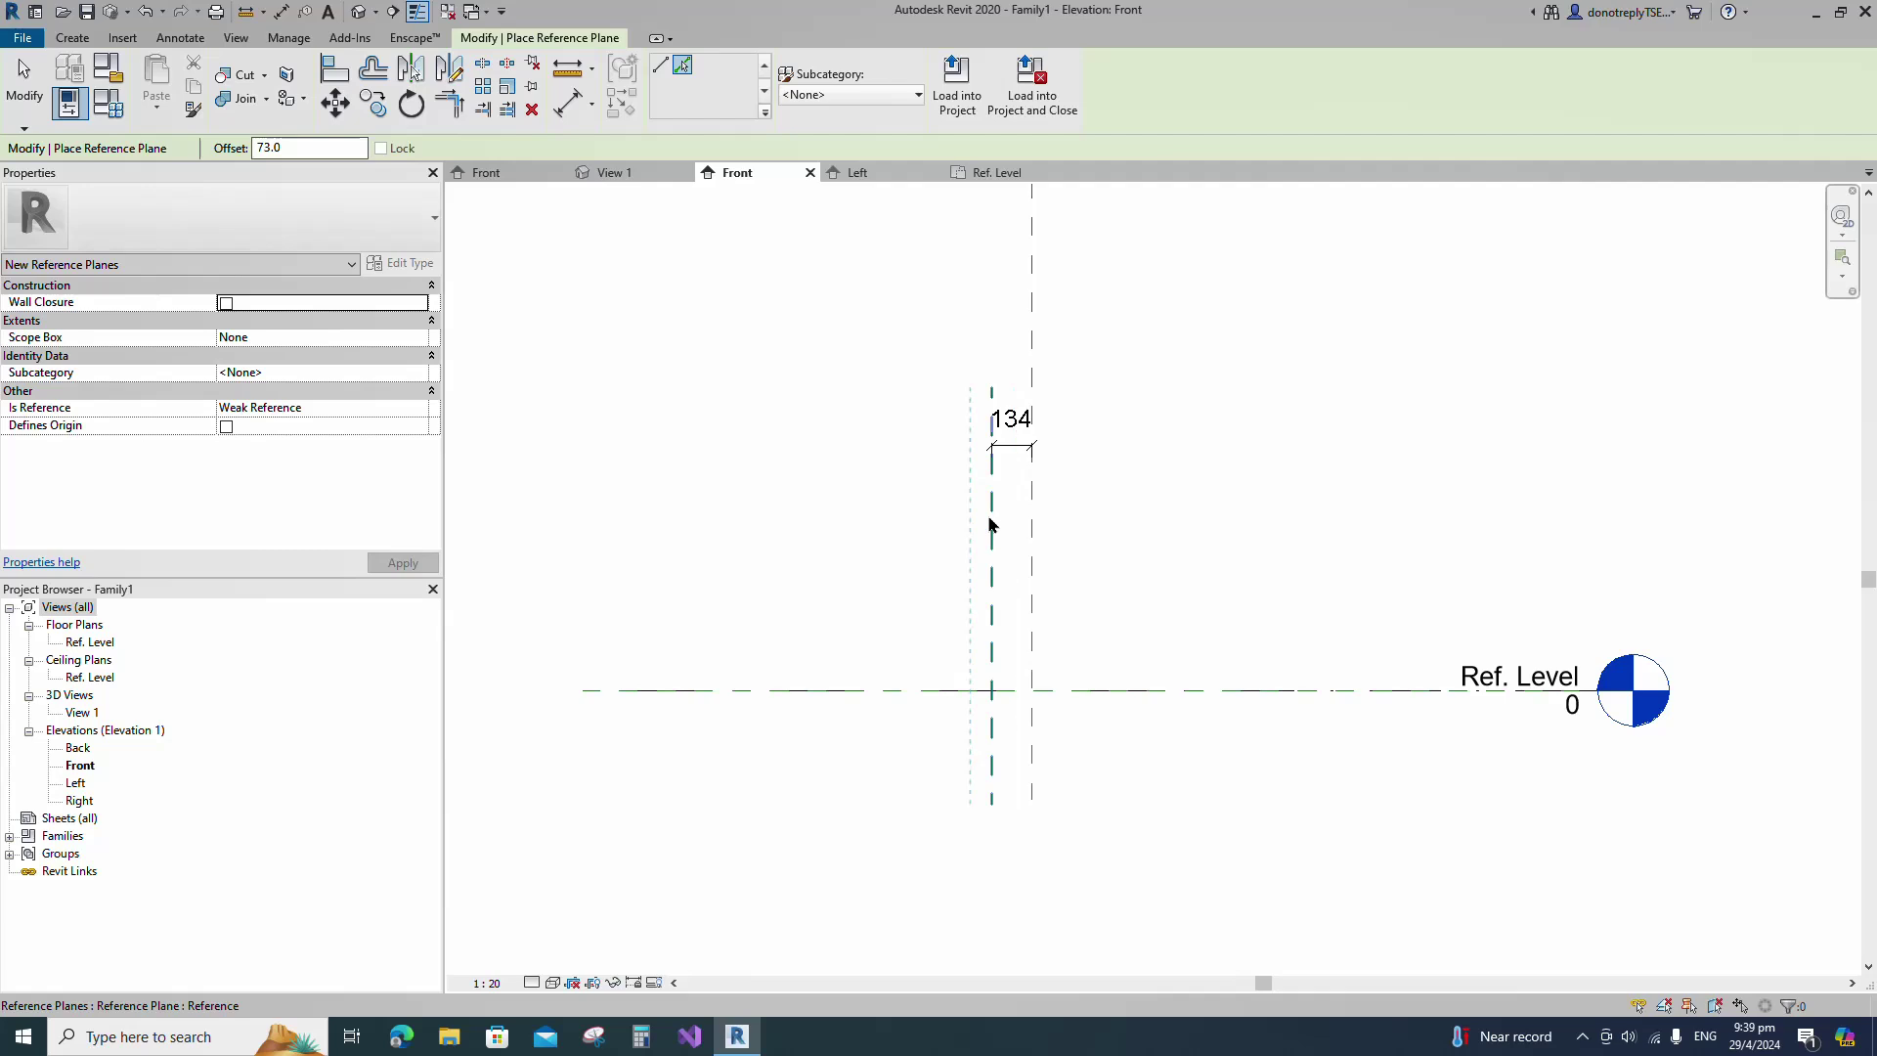
{"action": "left_click", "coordinate": [990, 523]}
Dimension the distance between the two leftmost vertical reference planes.
{"action": "left_click", "coordinate": [572, 106]}
{"action": "left_click", "coordinate": [991, 500]}
{"action": "left_click", "coordinate": [970, 448]}
{"action": "left_click", "coordinate": [927, 403]}
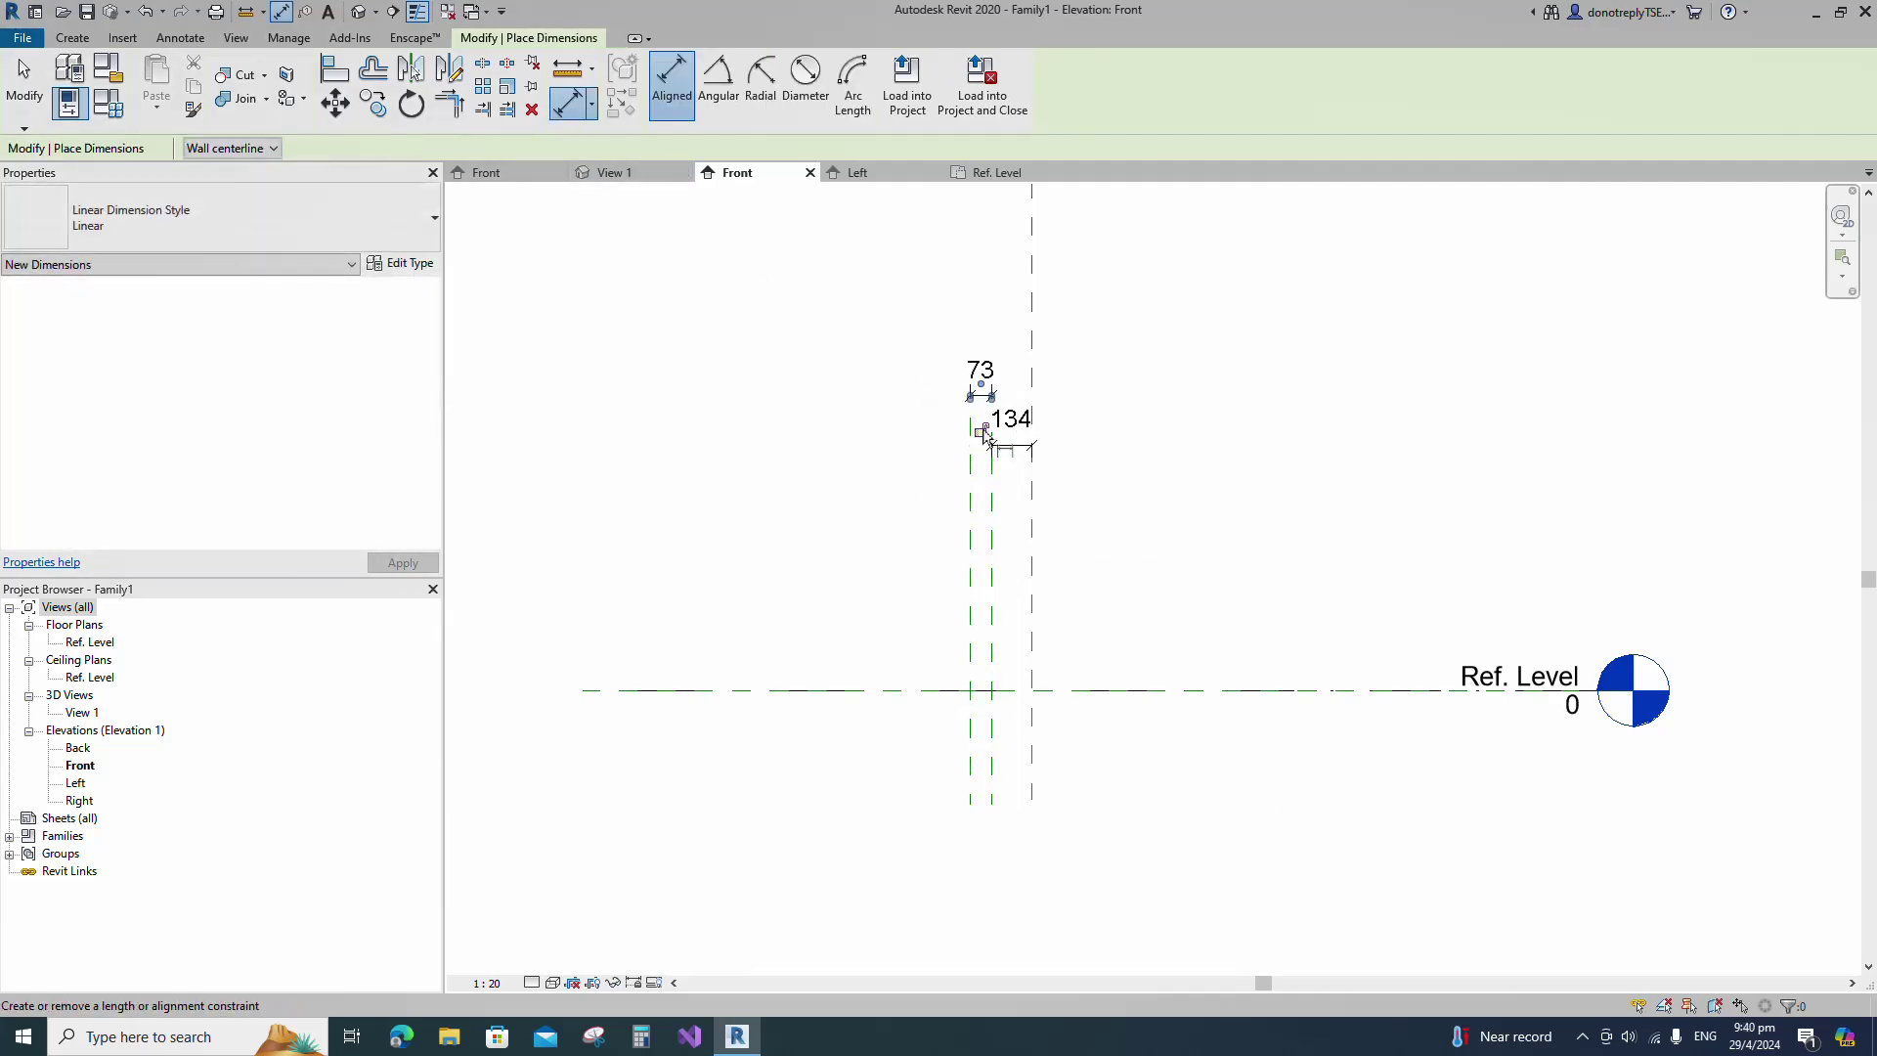
{"action": "key", "text": "Escape"}
Add a vertical reference plane offset 37 to the right of the leftmost plane, between the two left planes.
{"action": "left_click", "coordinate": [971, 599]}
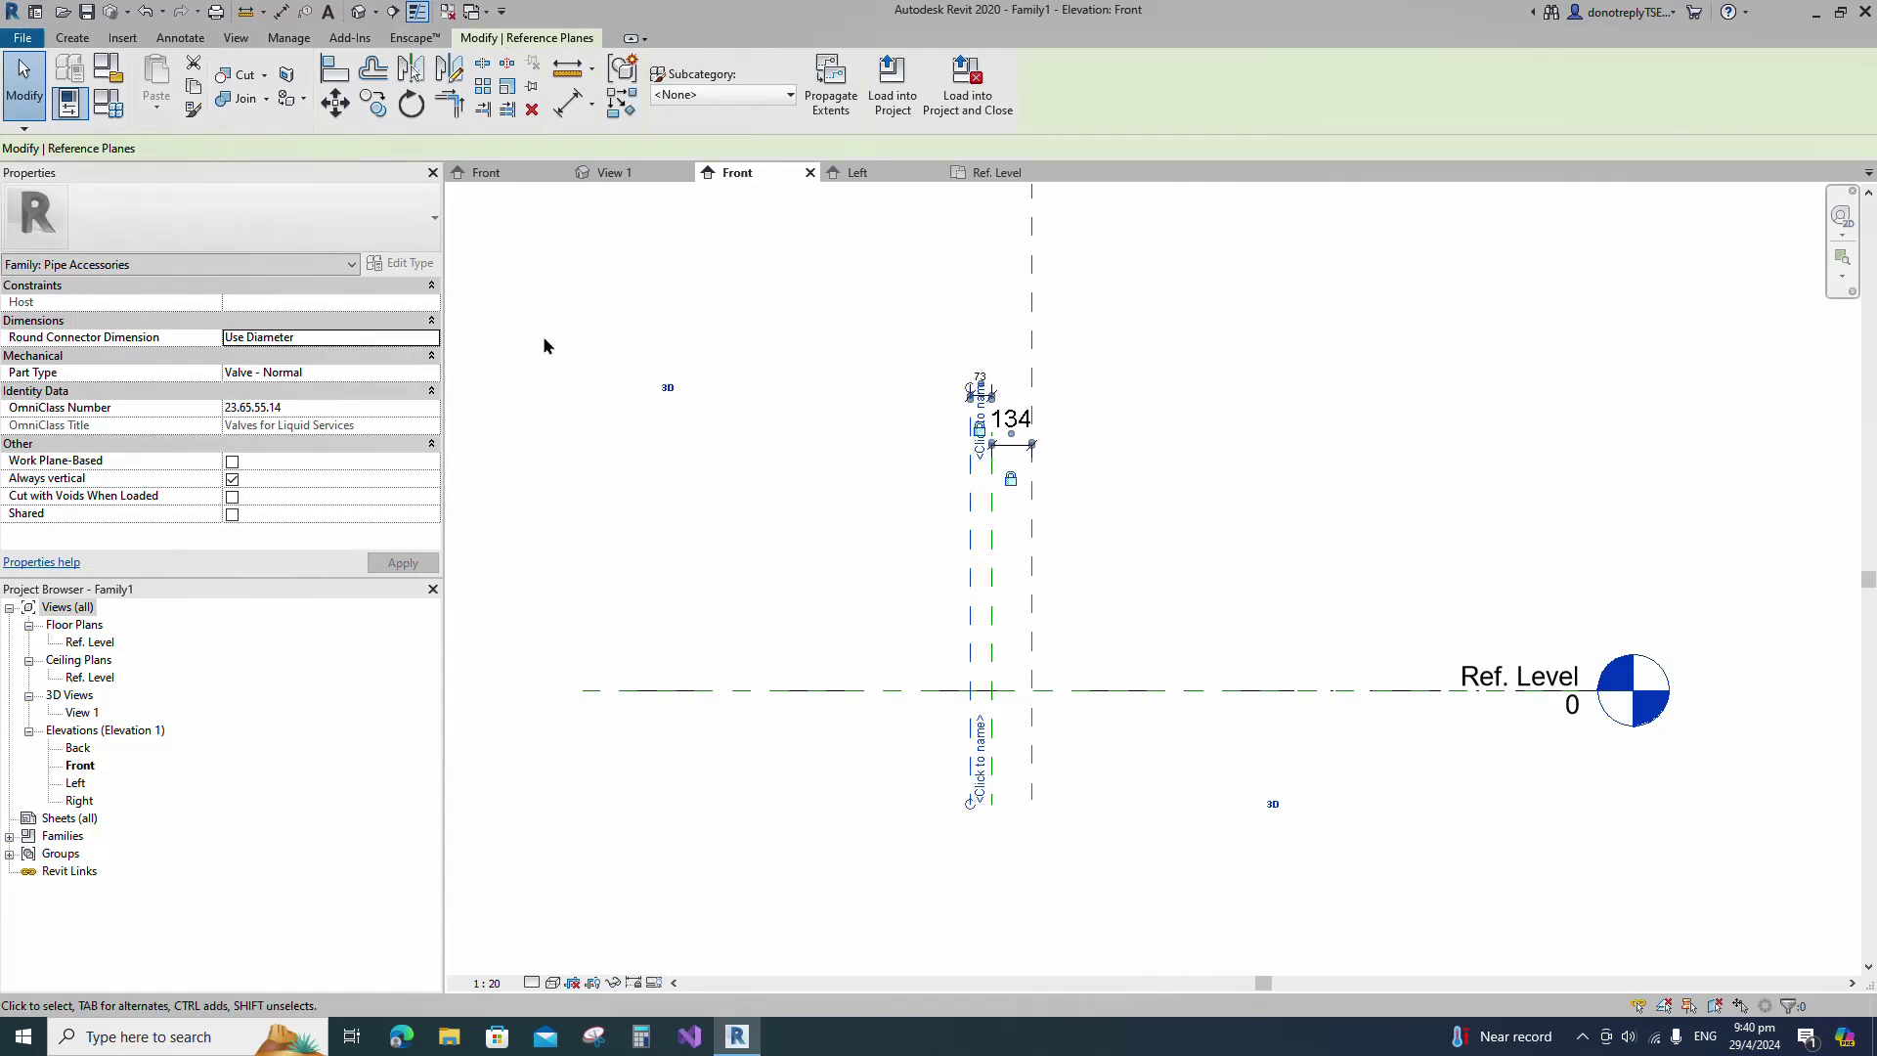
{"action": "key", "text": "r"}
{"action": "key", "text": "p"}
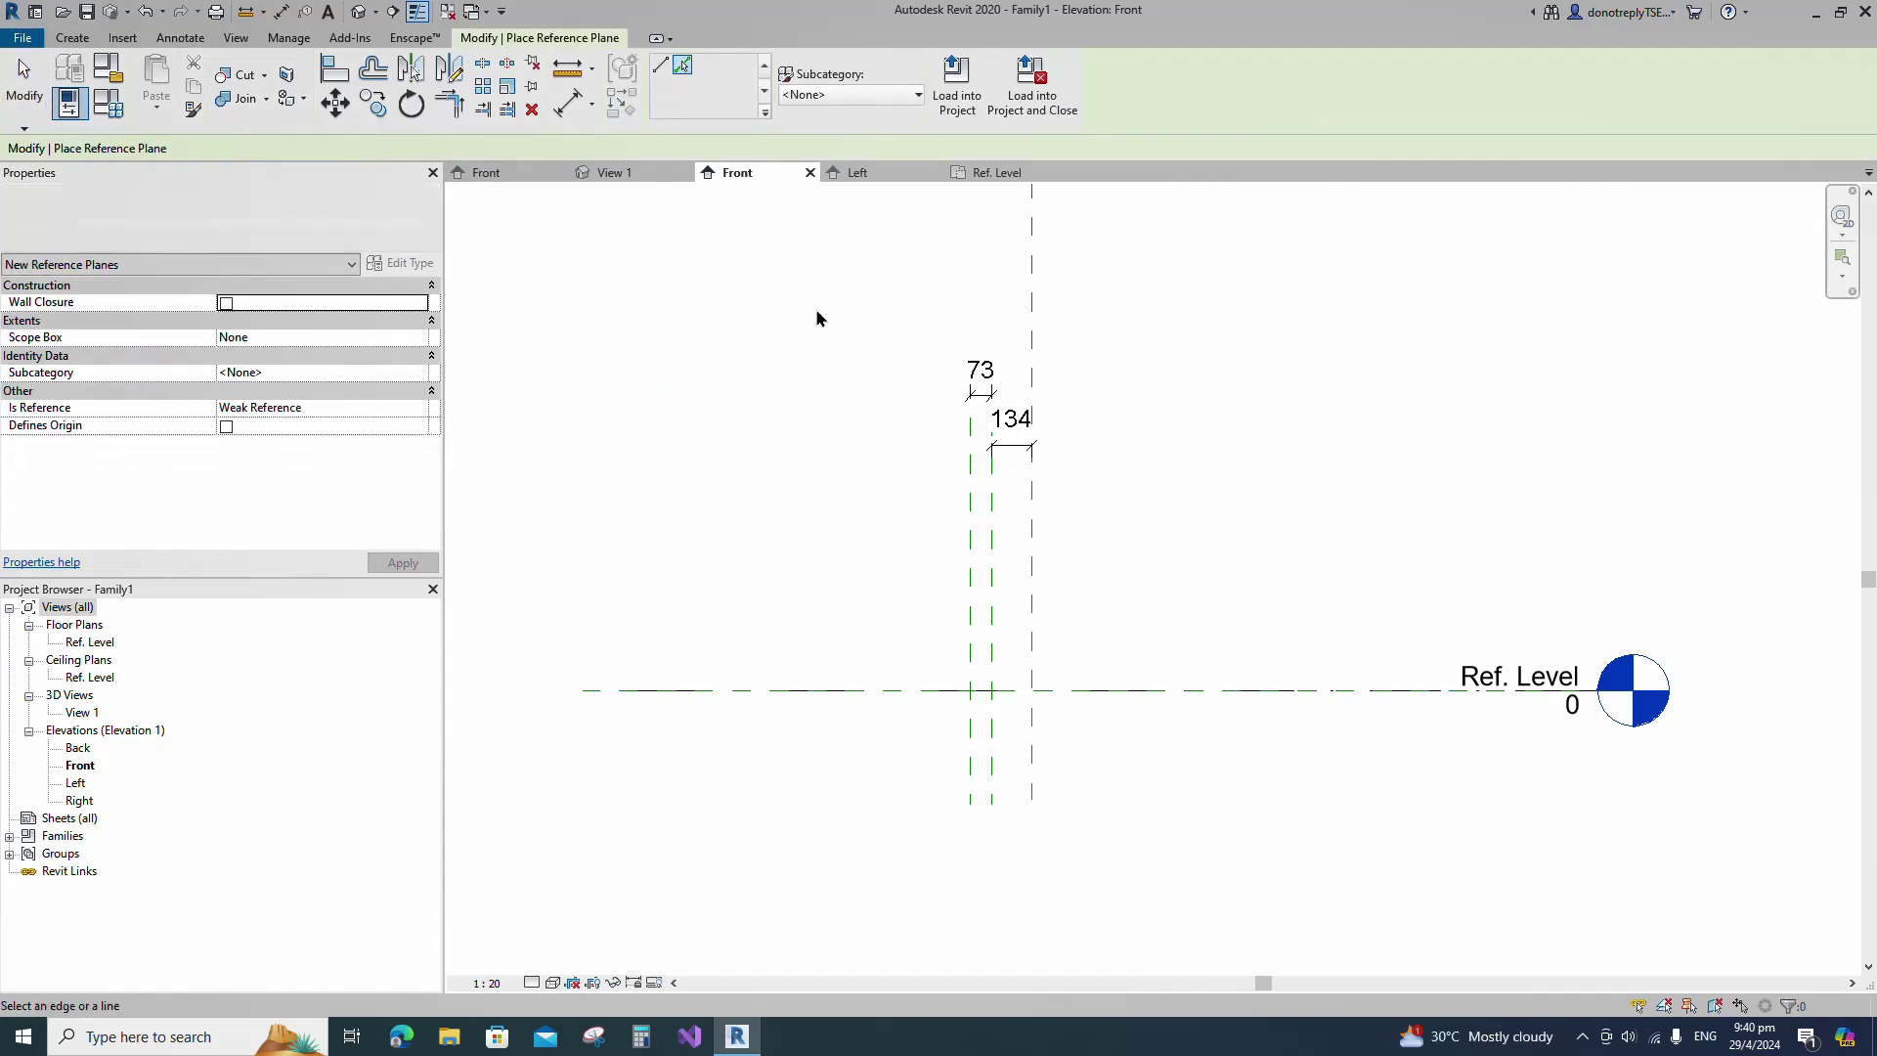
{"action": "left_click", "coordinate": [972, 565]}
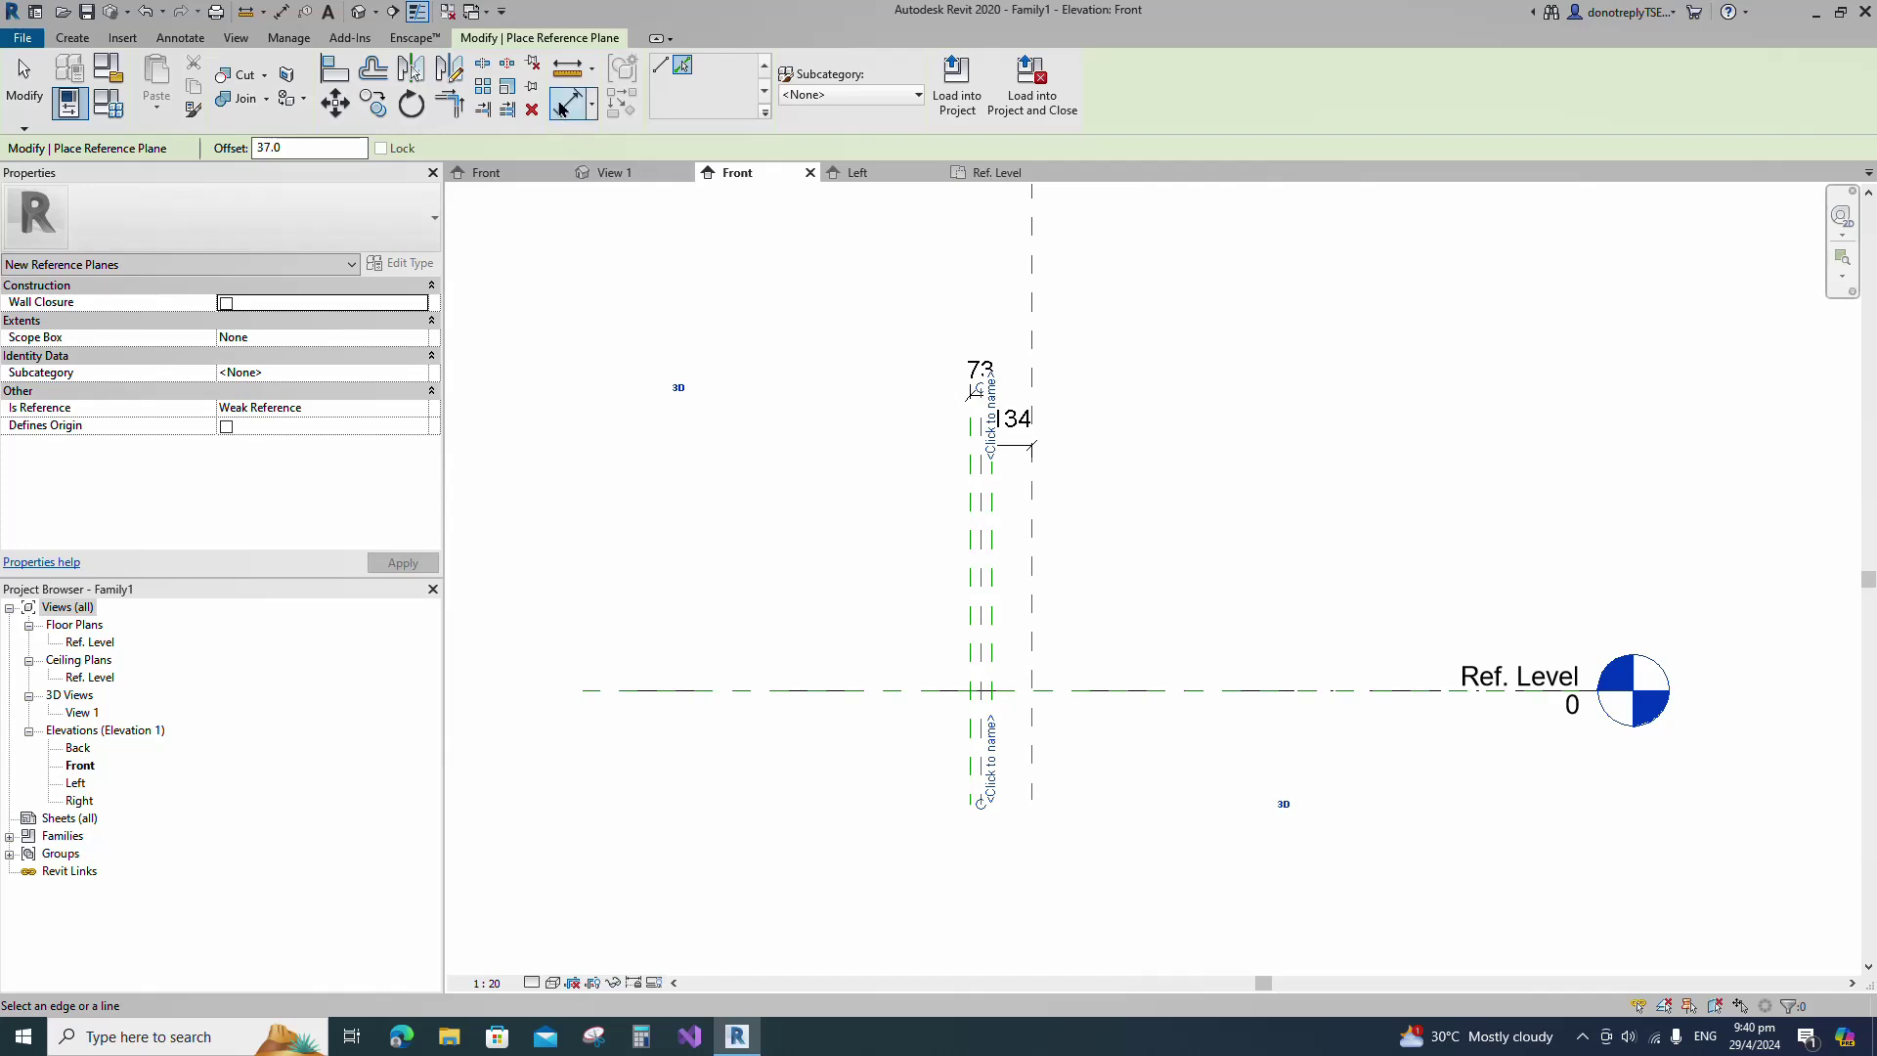
Dimension across the three left vertical reference planes and constrain their spacing to be equal (EQ).
{"action": "key", "text": "d"}
{"action": "key", "text": "i"}
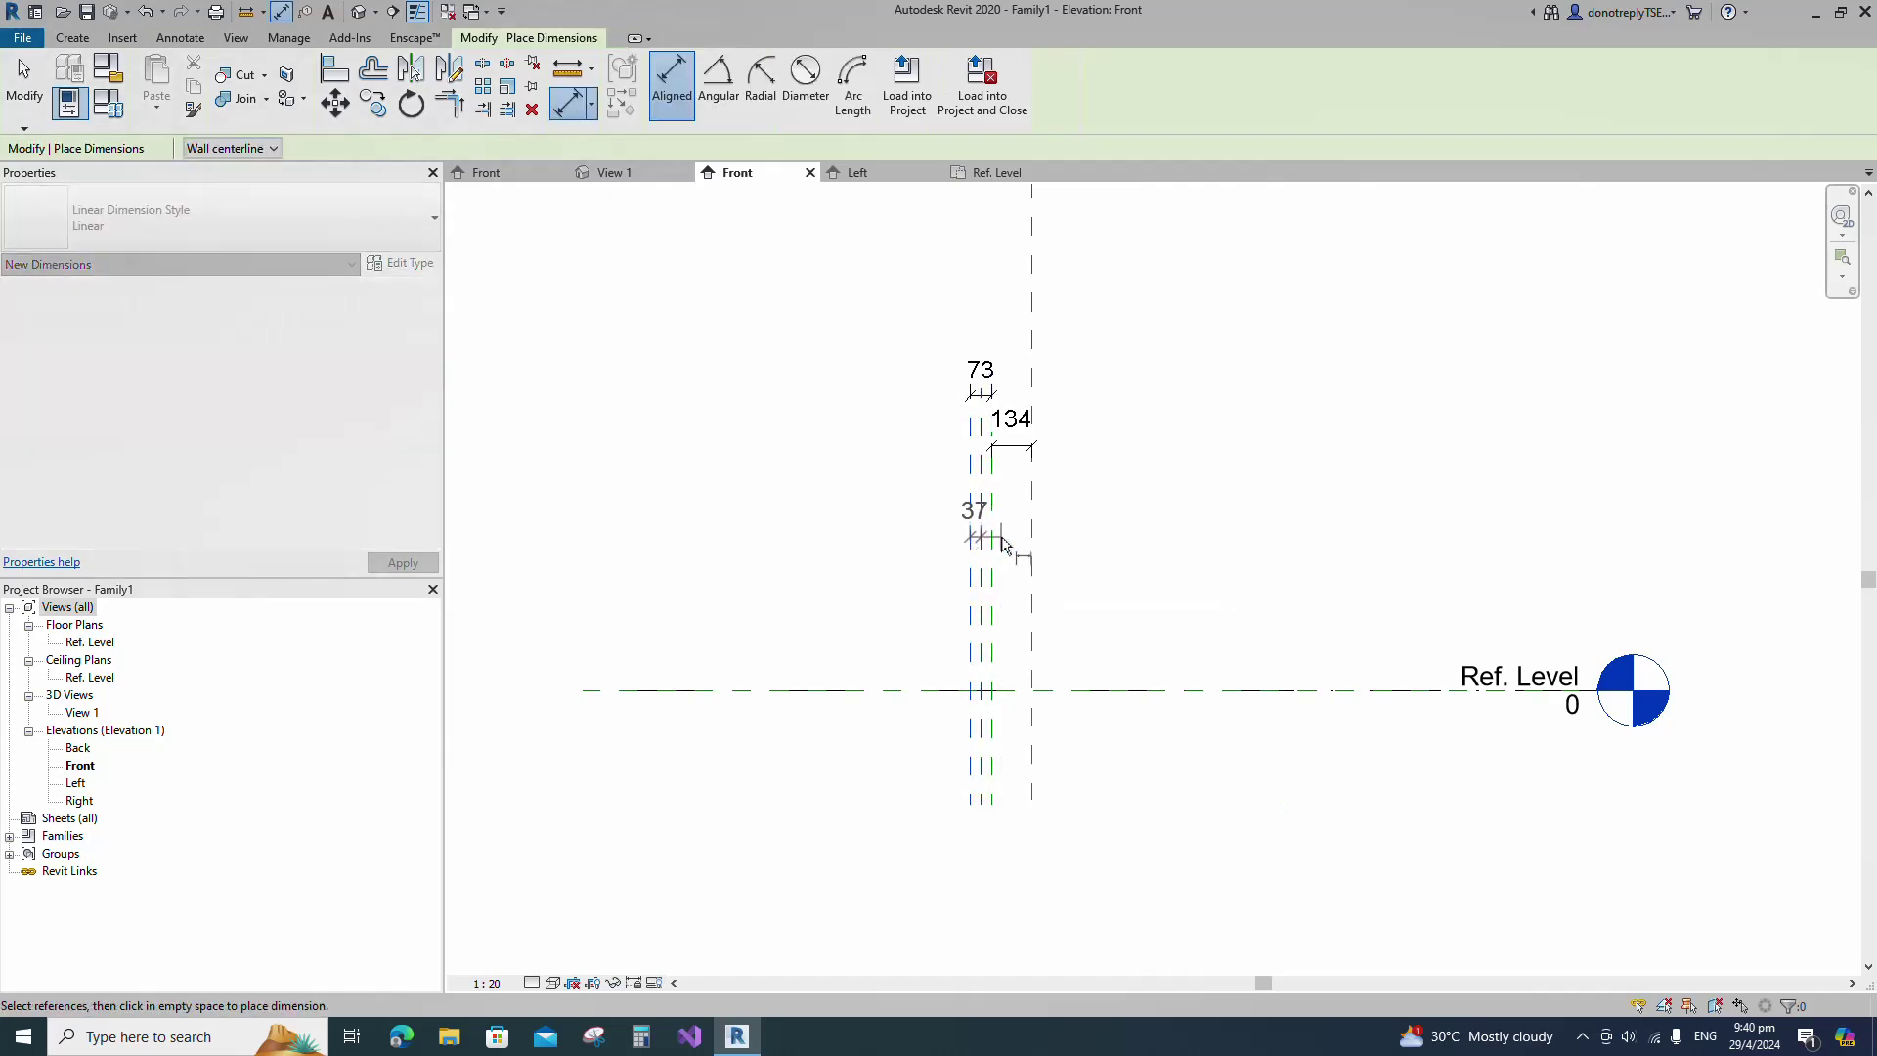
{"action": "left_click", "coordinate": [991, 537]}
{"action": "left_click", "coordinate": [1013, 501]}
{"action": "left_click", "coordinate": [980, 425]}
{"action": "key", "text": "Escape"}
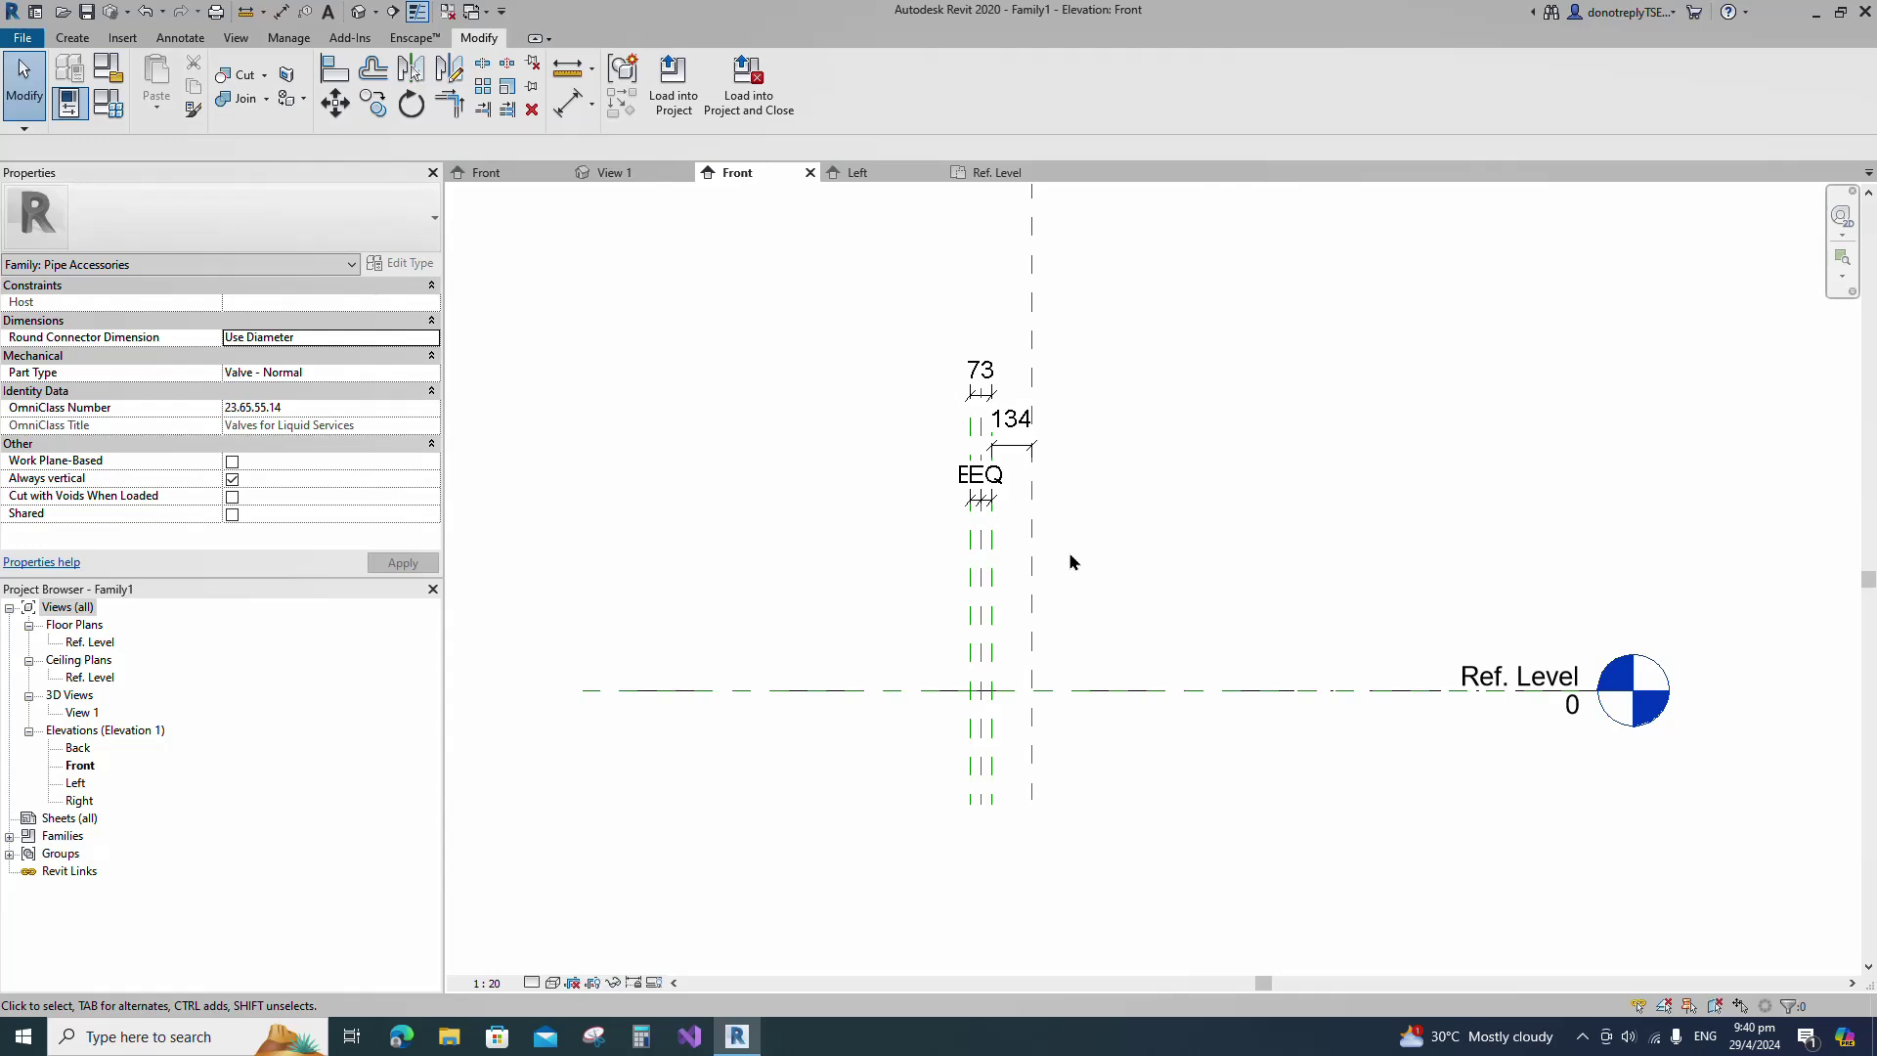
Add a vertical reference plane 30 left of the leftmost plane and a horizontal one 30 below Ref. Level.
{"action": "left_click", "coordinate": [973, 574]}
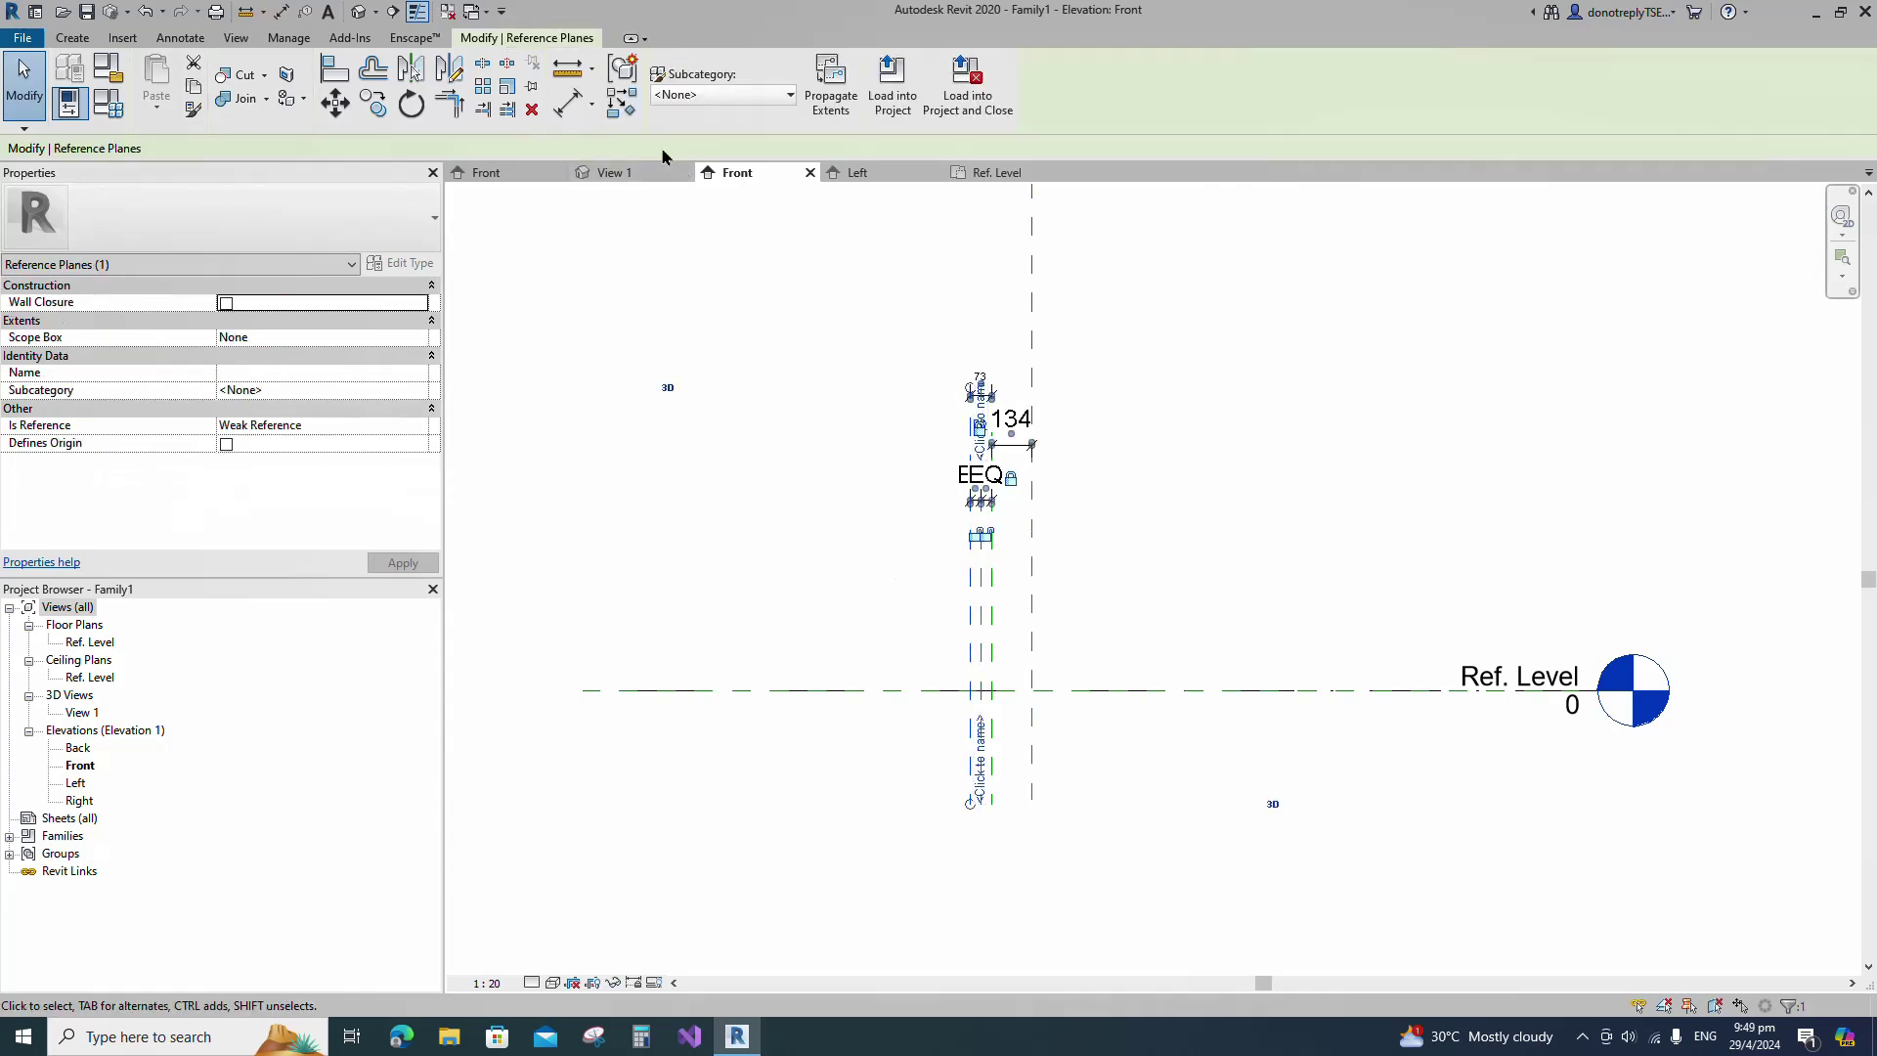
{"action": "key", "text": "r"}
{"action": "key", "text": "p"}
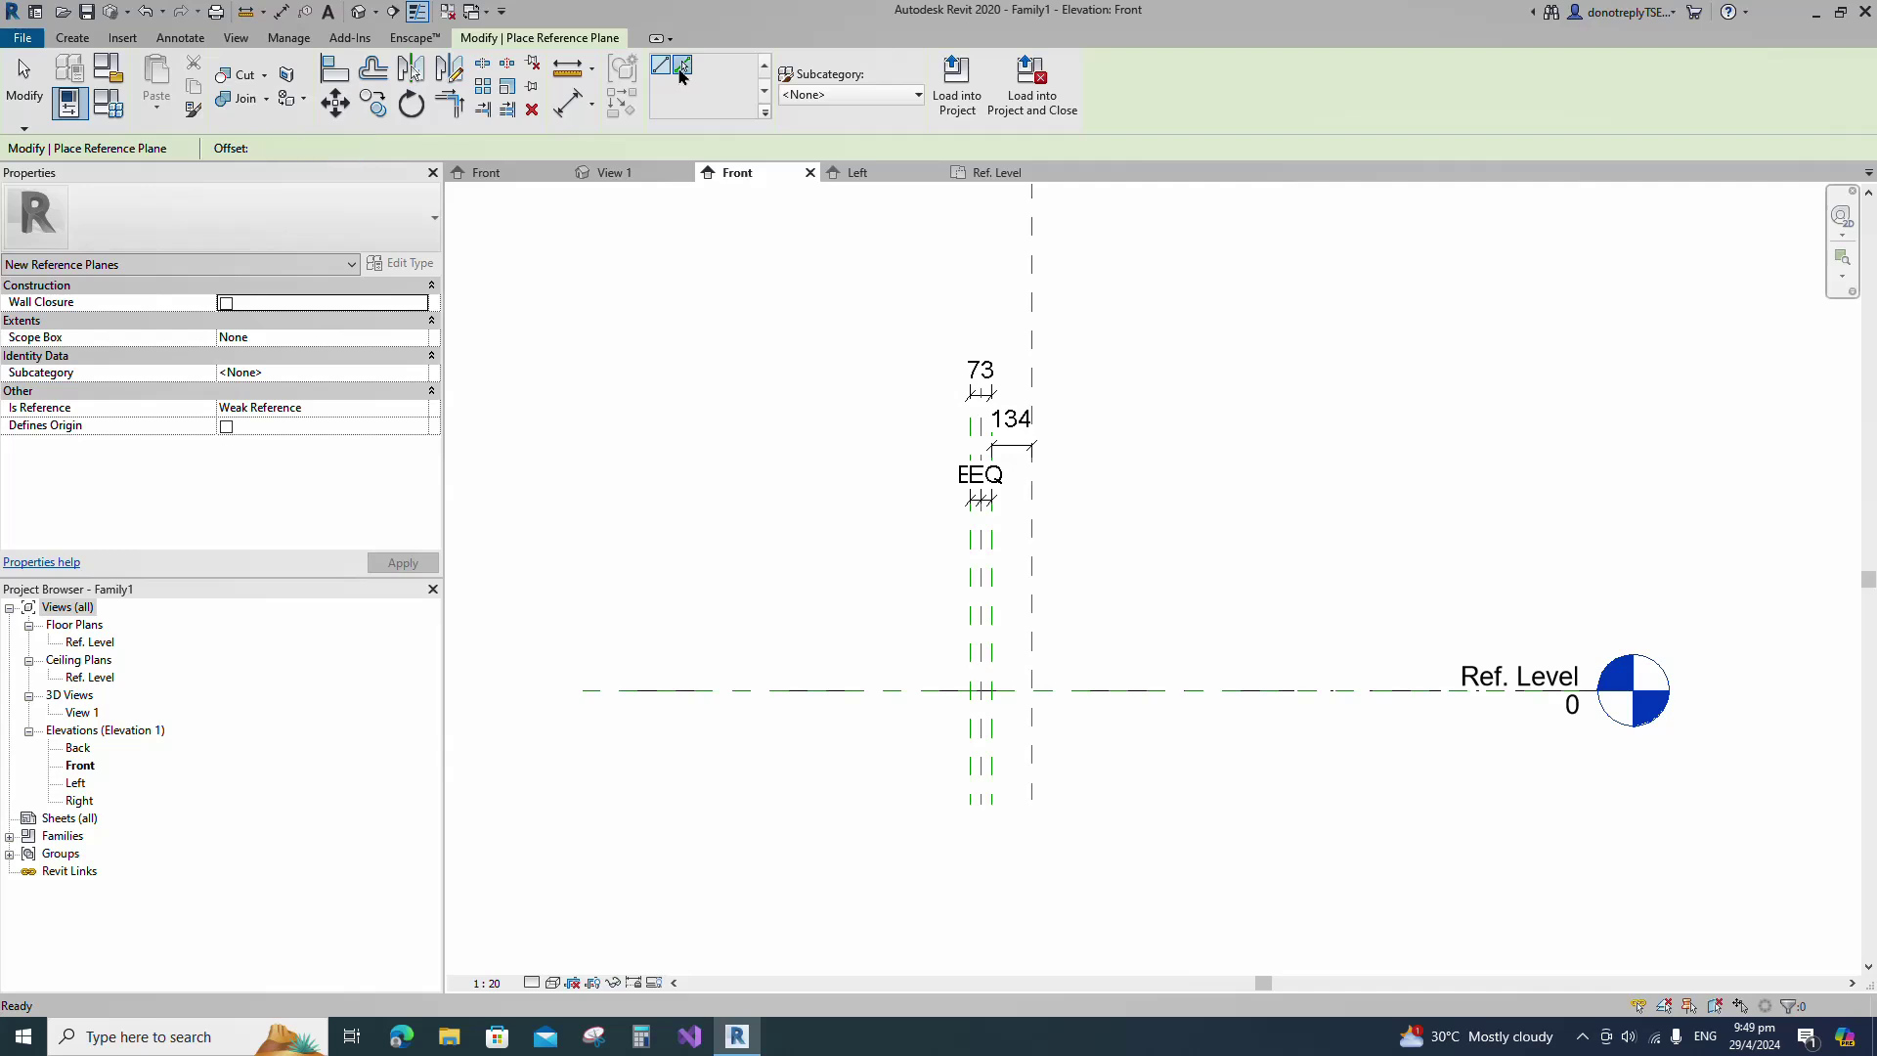
{"action": "left_click", "coordinate": [968, 618]}
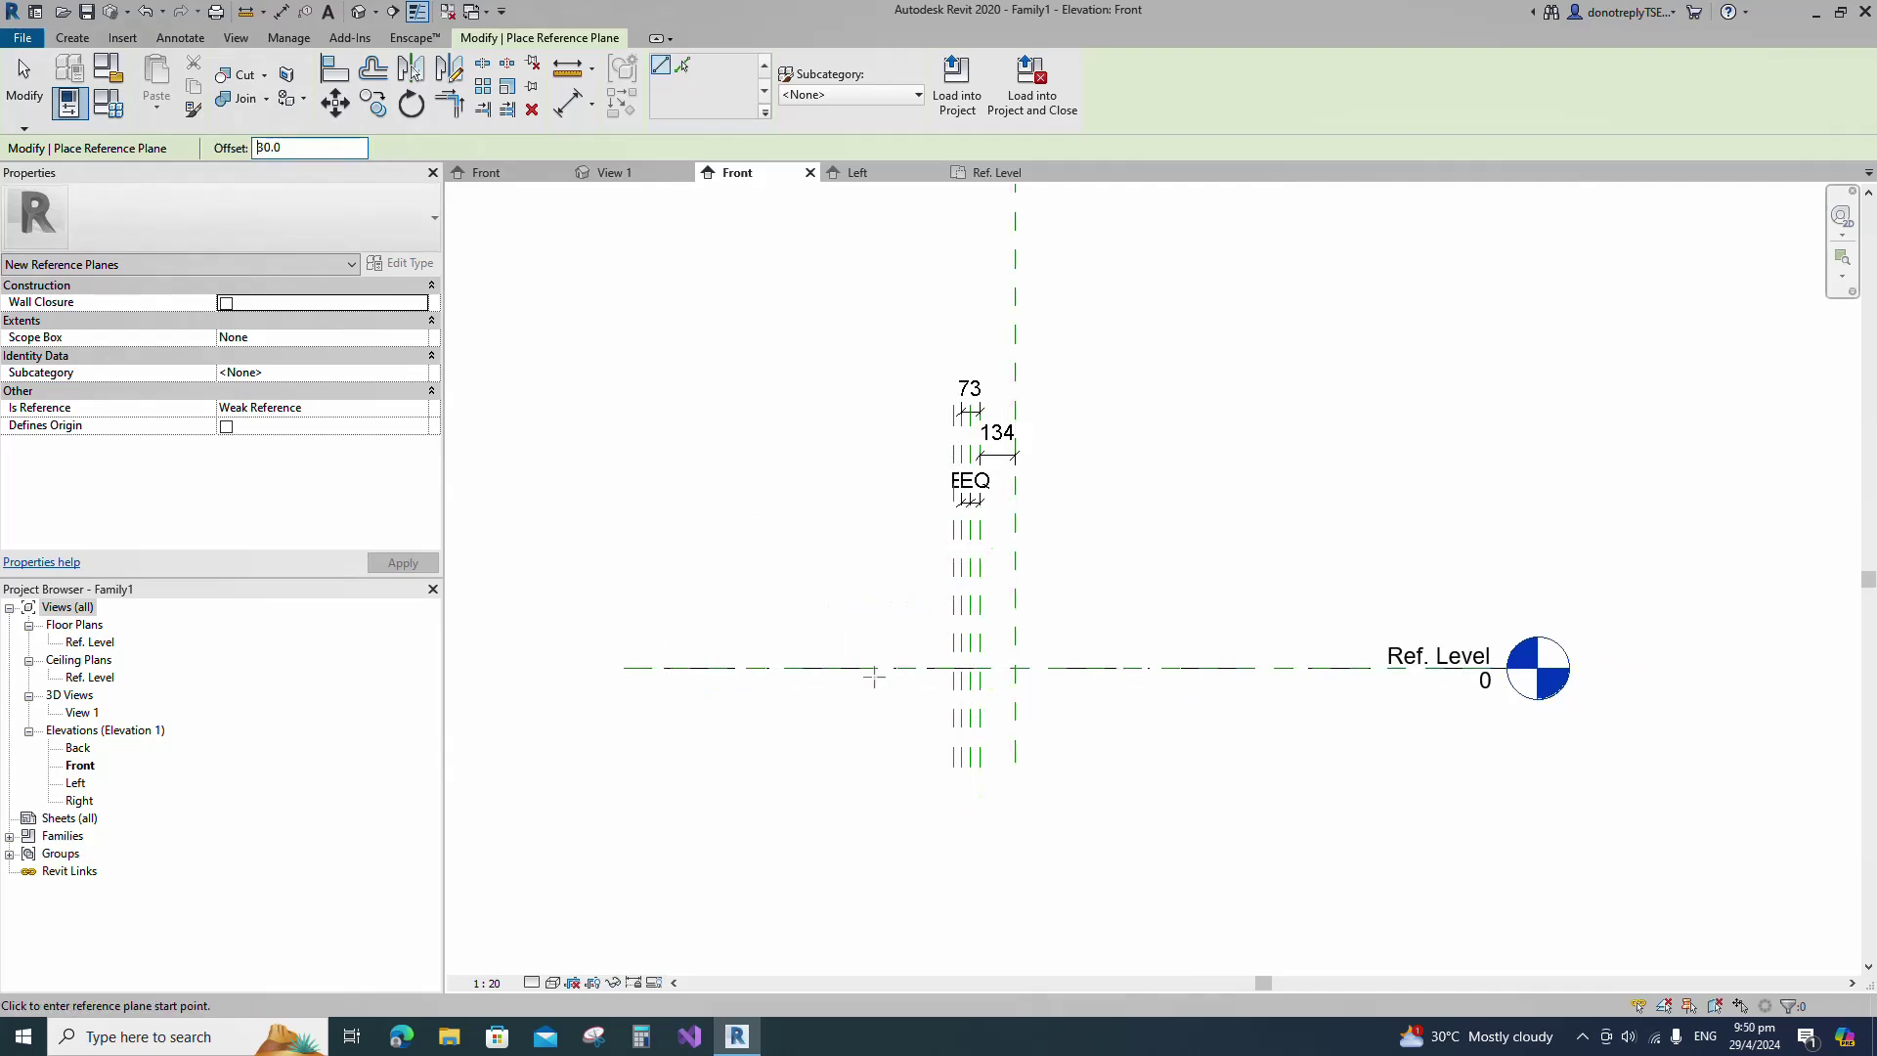
{"action": "left_click", "coordinate": [841, 669]}
{"action": "left_click", "coordinate": [1112, 674]}
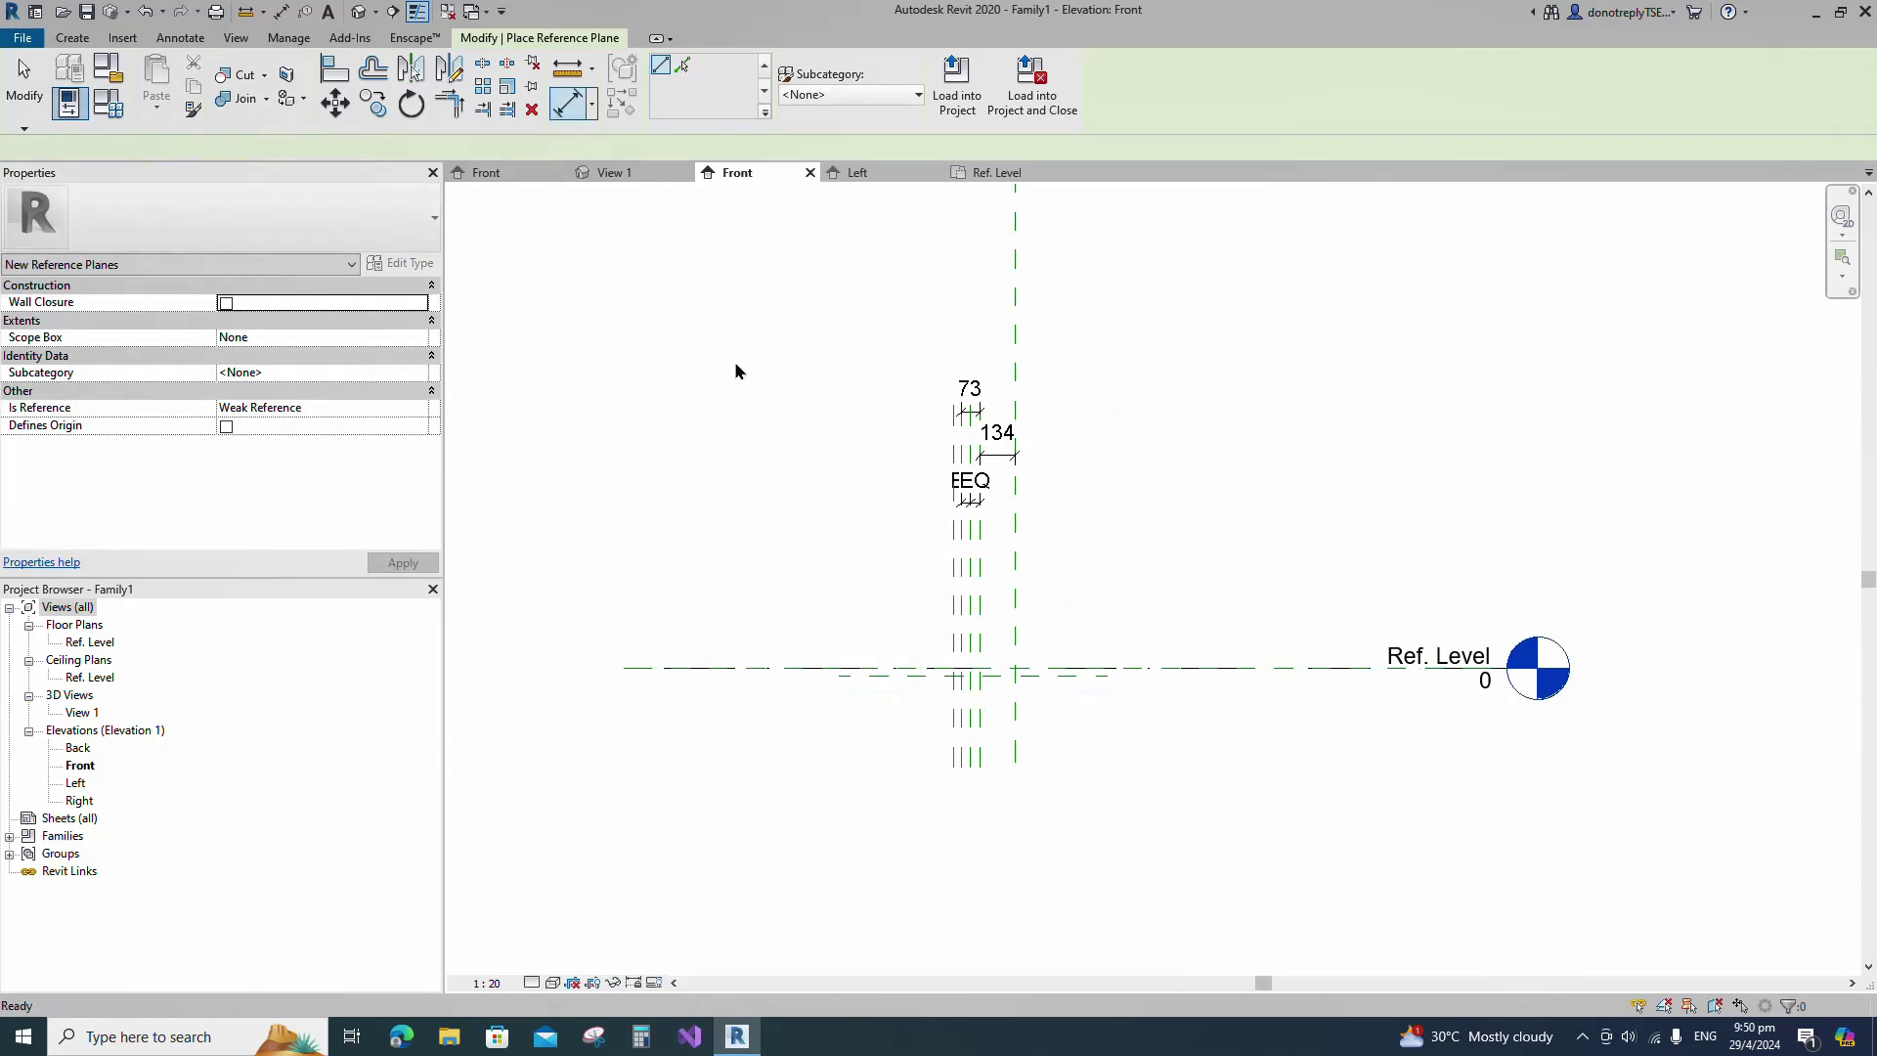
Dimension the two new reference planes, one to its neighbouring vertical plane and the other to Ref. Level.
{"action": "key", "text": "d"}
{"action": "key", "text": "i"}
{"action": "left_click", "coordinate": [955, 589]}
{"action": "left_click", "coordinate": [961, 565]}
{"action": "left_click", "coordinate": [885, 457]}
{"action": "left_click", "coordinate": [870, 668]}
{"action": "left_click", "coordinate": [871, 677]}
{"action": "left_click", "coordinate": [841, 717]}
{"action": "key", "text": "Escape"}
{"action": "key", "text": "Escape"}
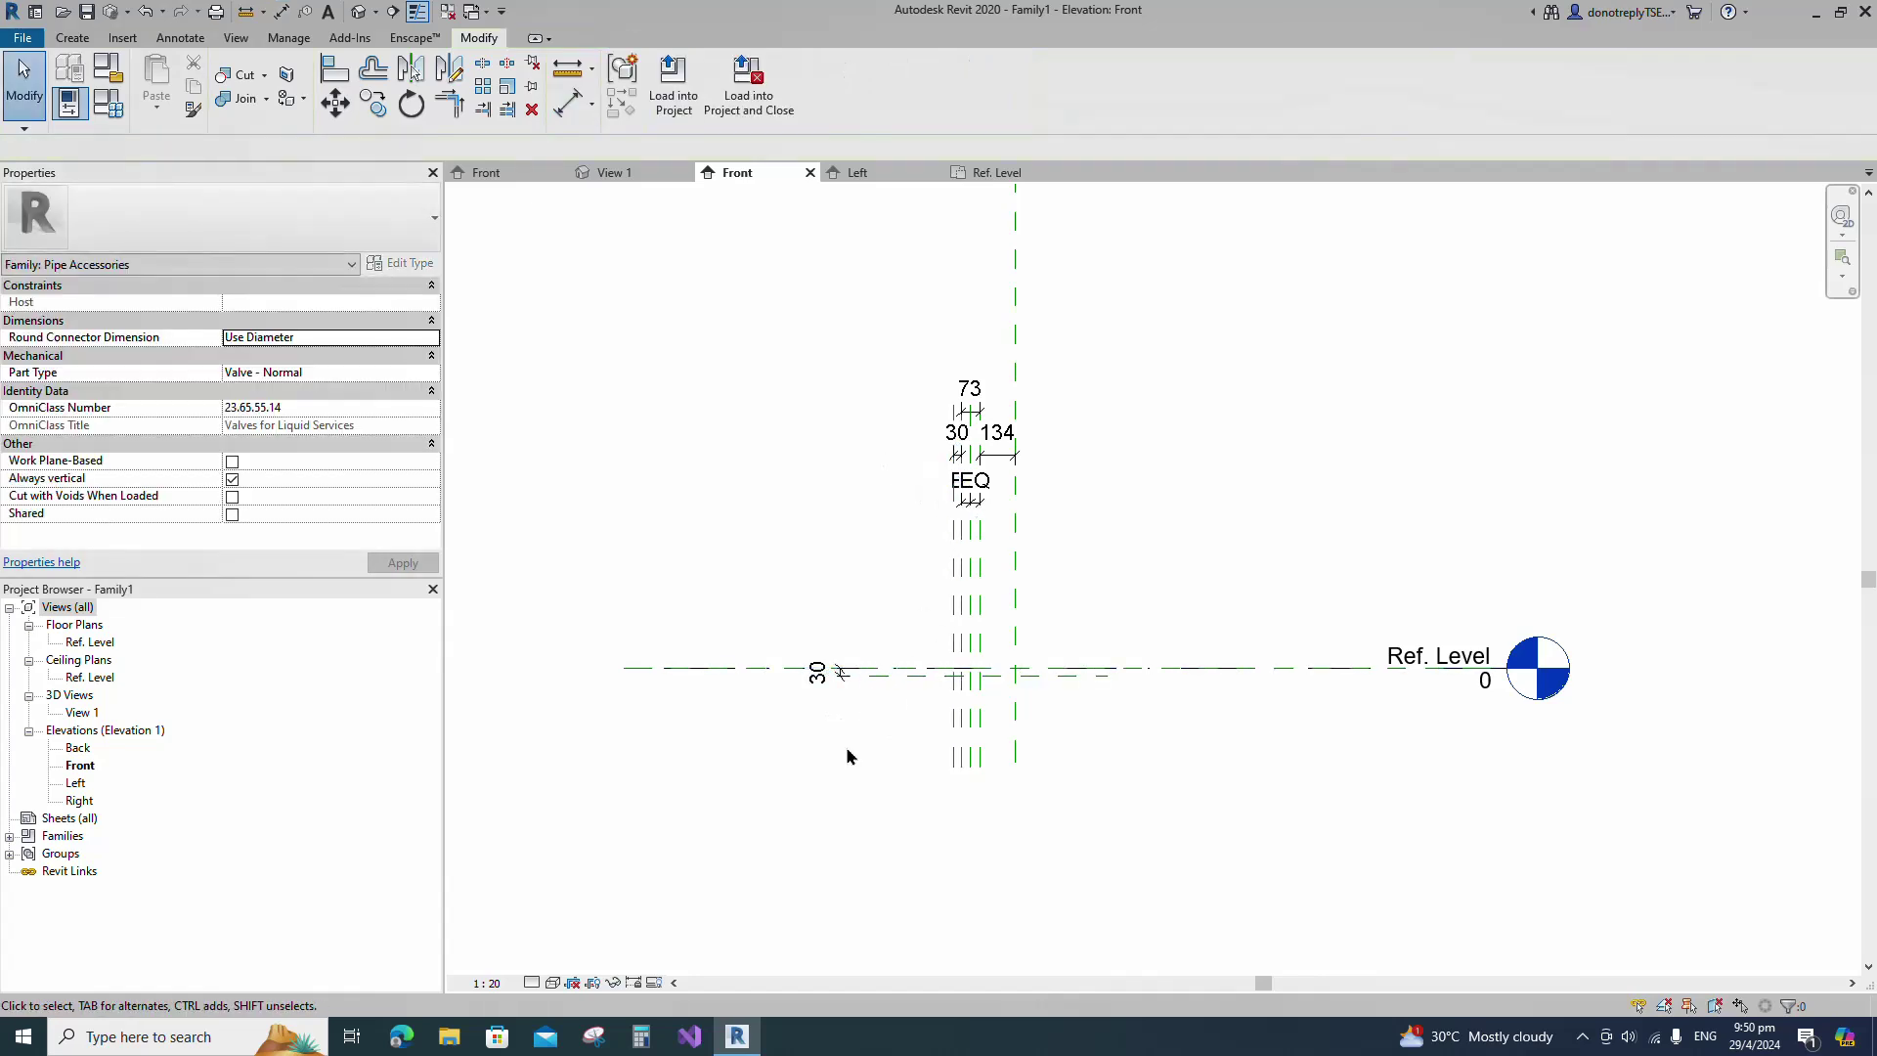
Add two horizontal reference planes above Ref. Level, each offset 61 from the one beneath.
{"action": "left_click", "coordinate": [954, 592]}
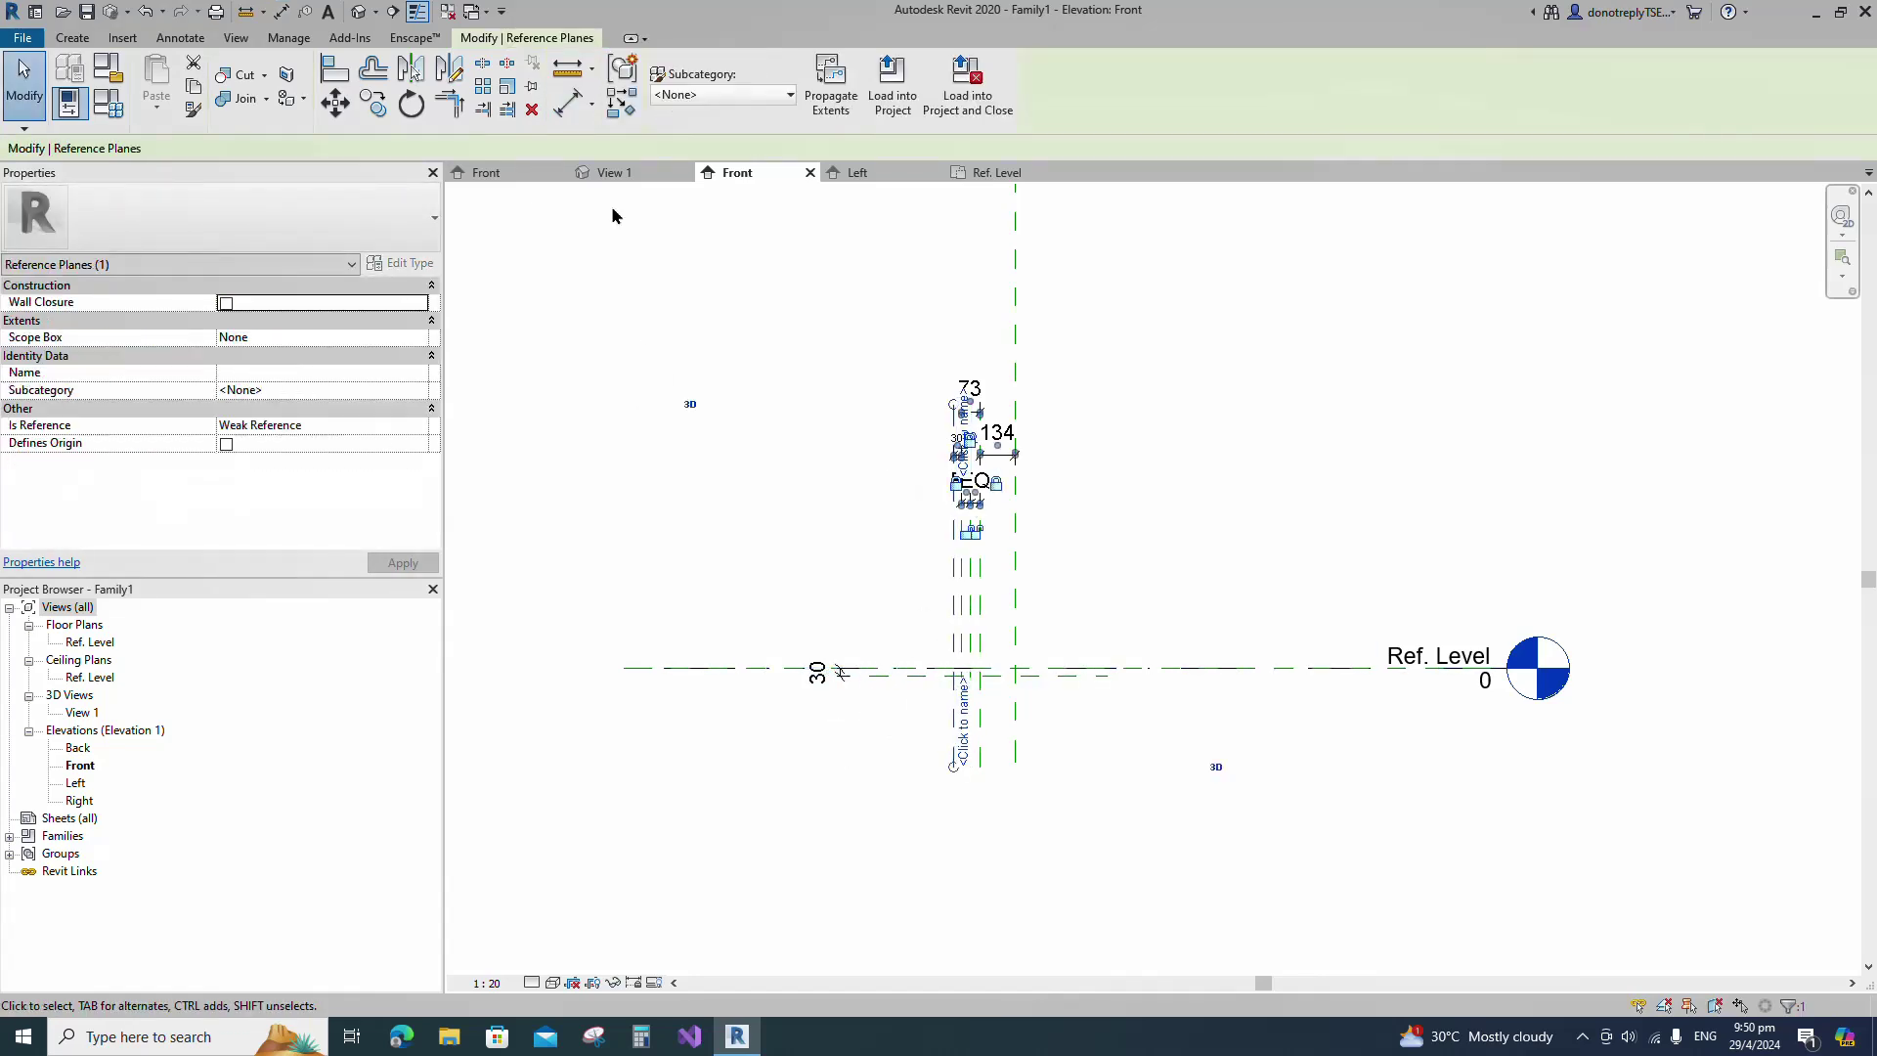
{"action": "left_click", "coordinate": [616, 101]}
{"action": "type", "text": "61"}
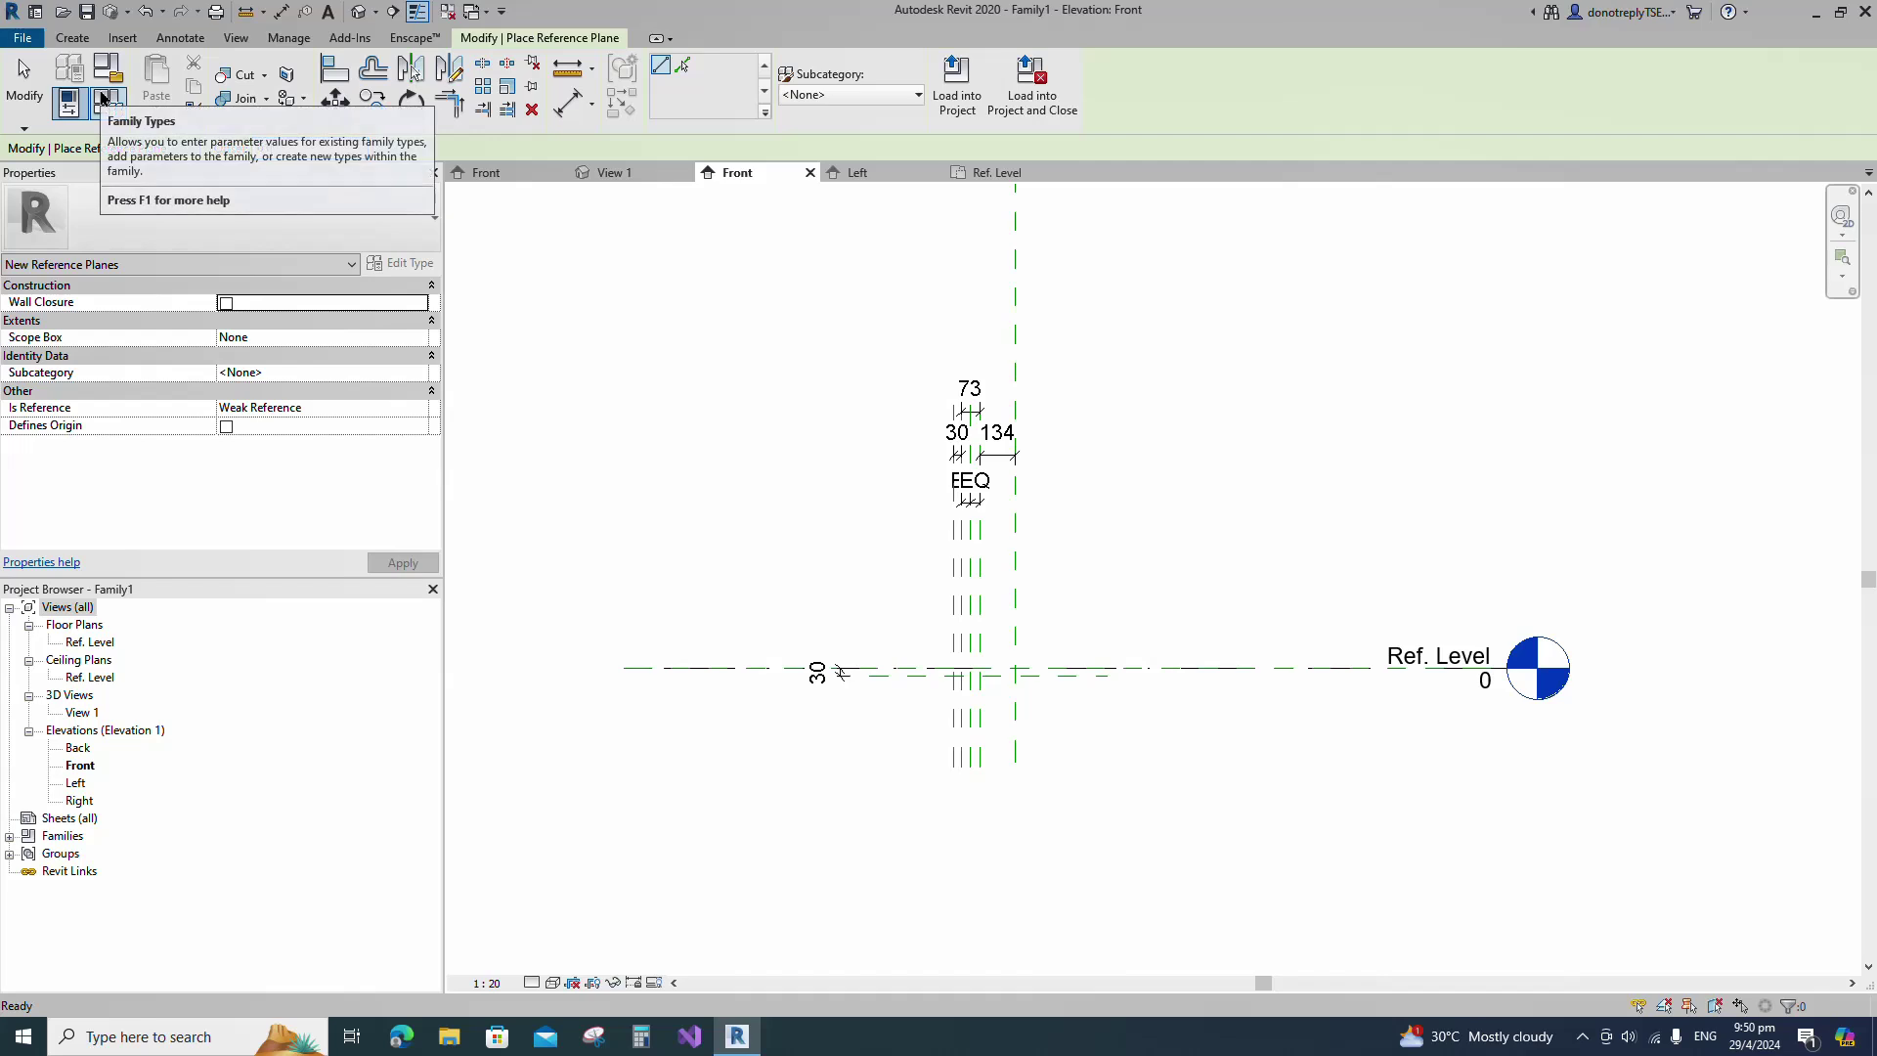
{"action": "left_click", "coordinate": [839, 671]}
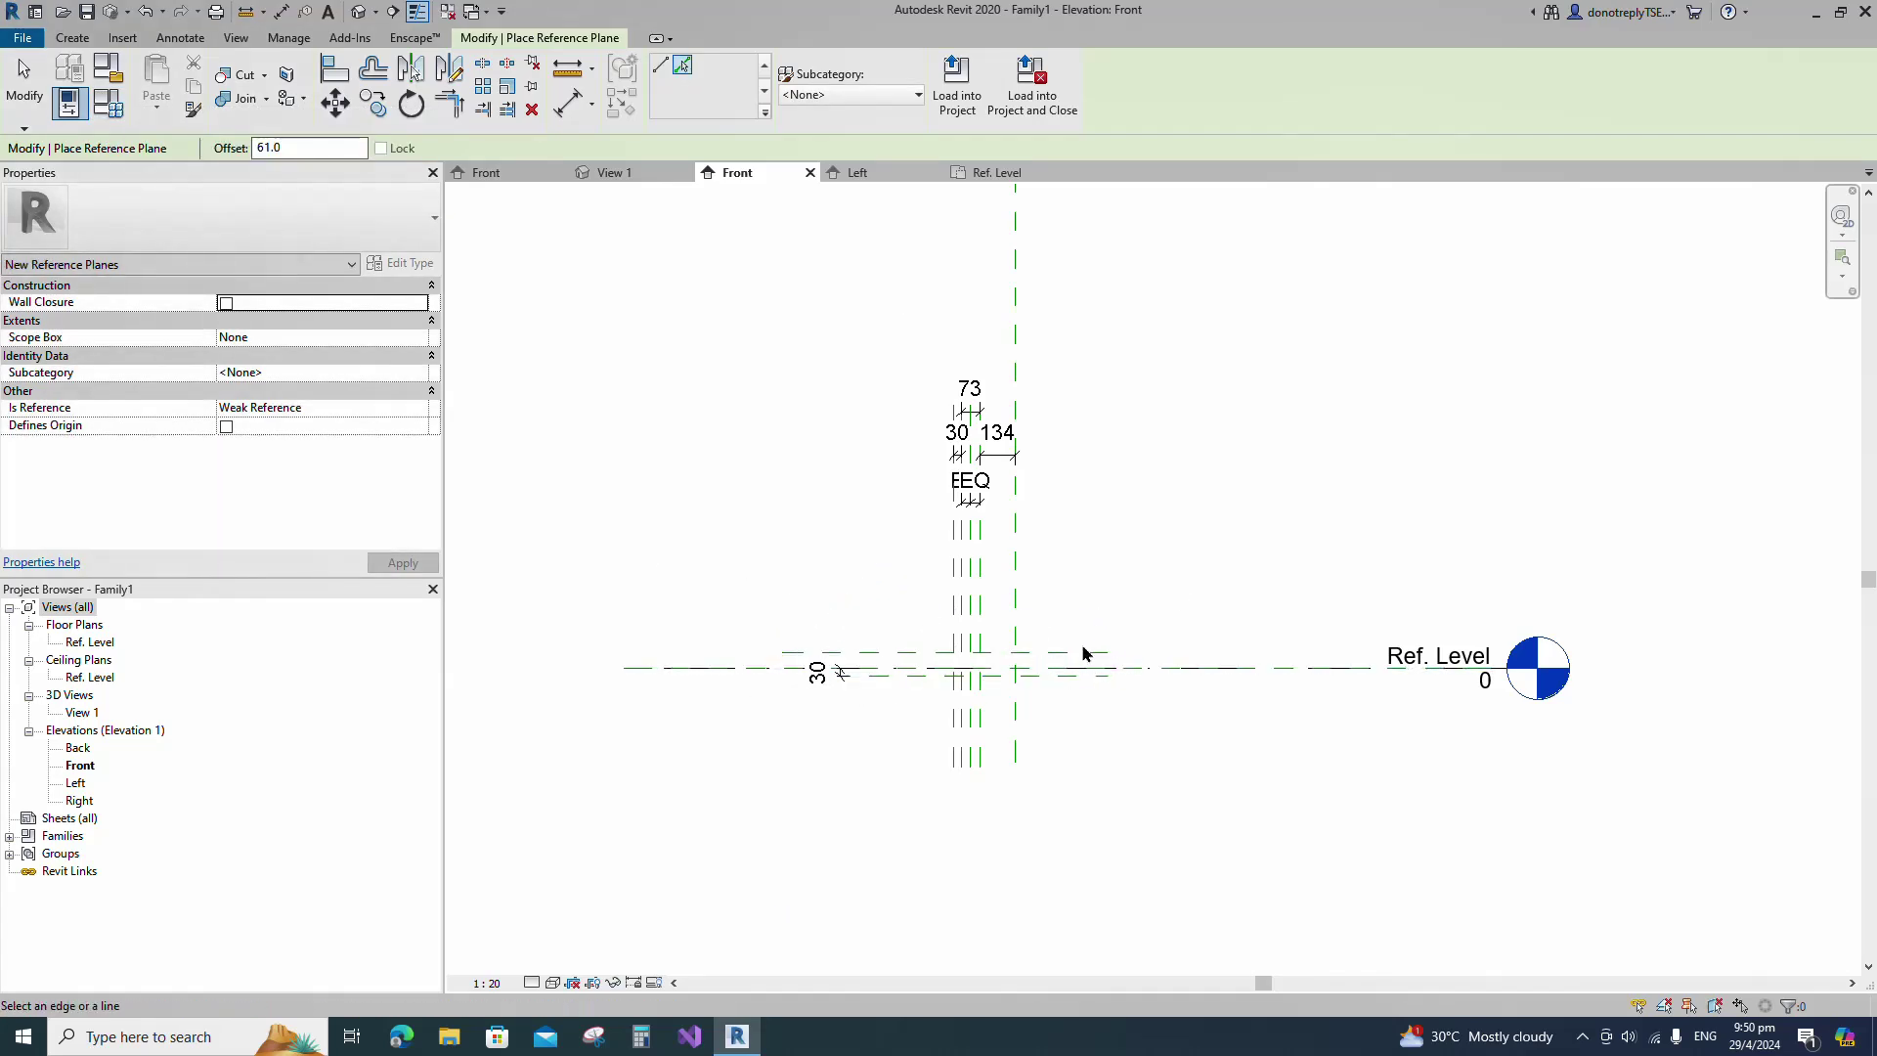
Place a chained dimension from Ref. Level through the two horizontal reference planes above it.
{"action": "left_click", "coordinate": [571, 108]}
{"action": "left_click", "coordinate": [800, 669]}
{"action": "left_click", "coordinate": [796, 653]}
{"action": "left_click", "coordinate": [790, 637]}
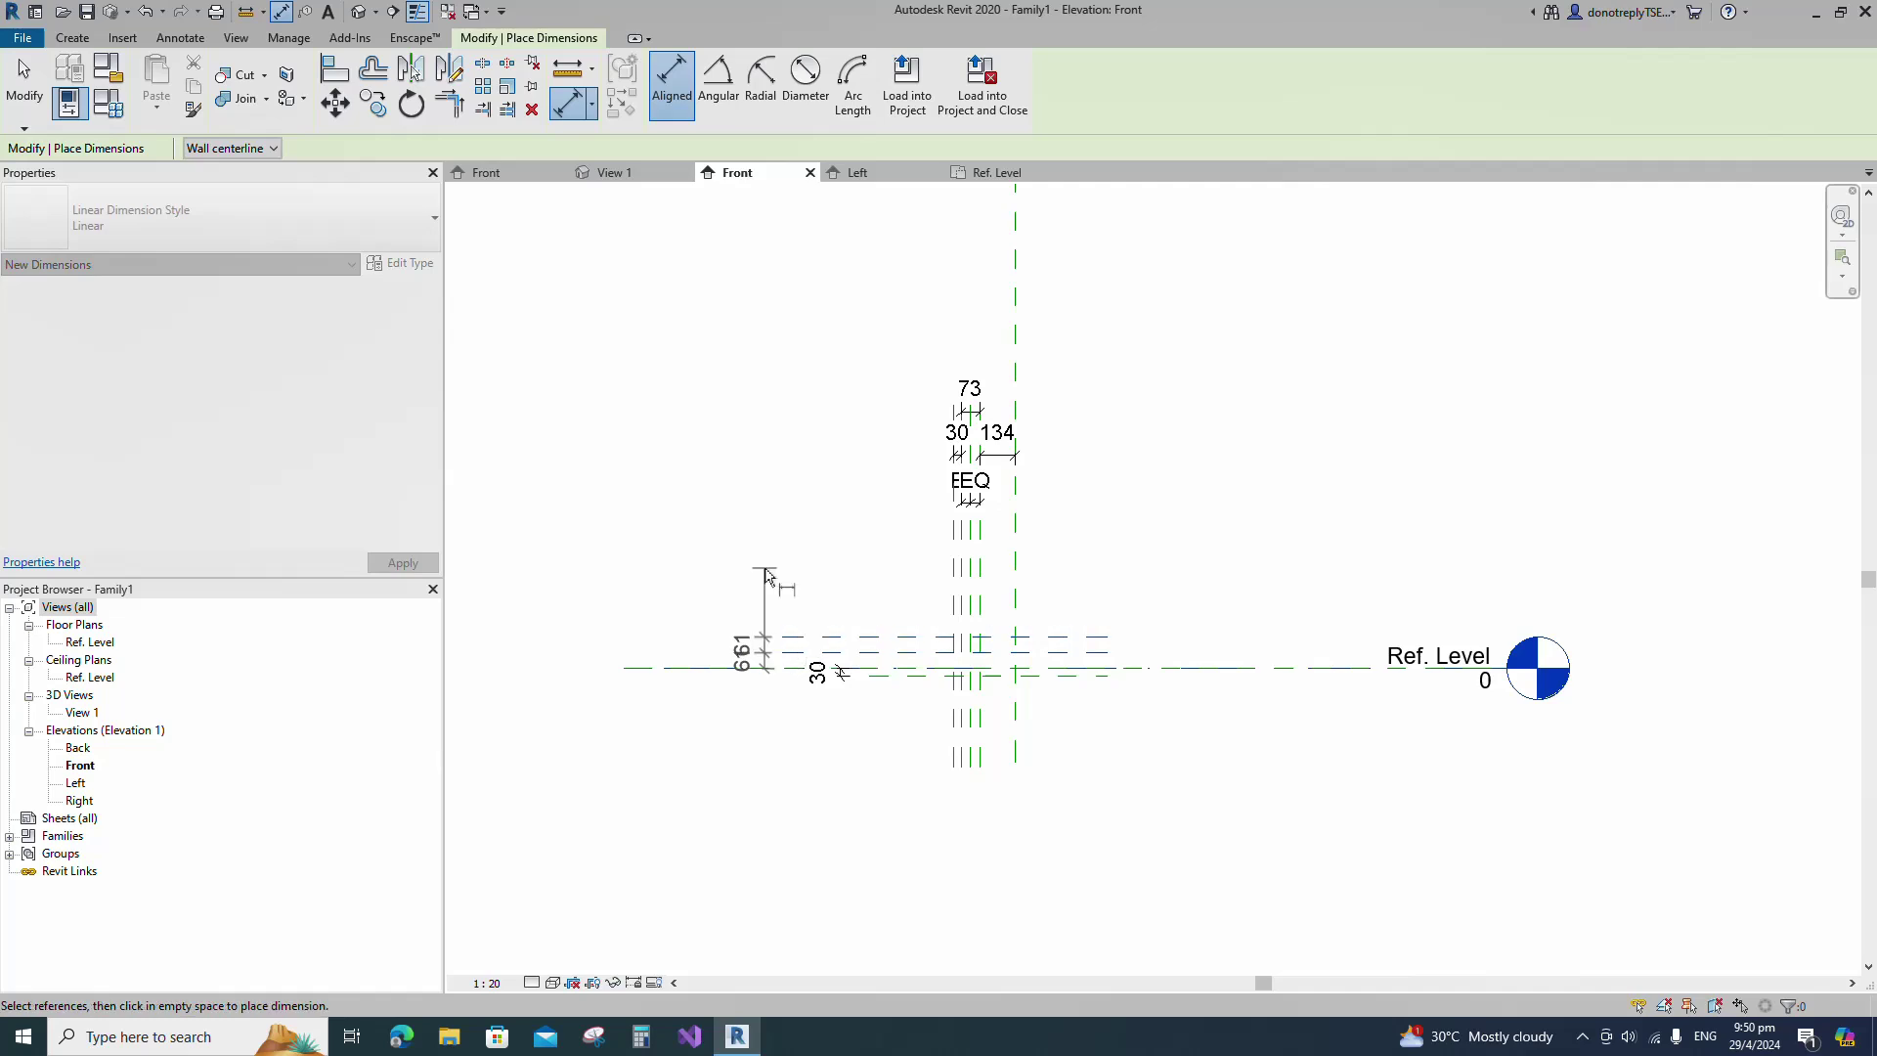
{"action": "left_click", "coordinate": [764, 571]}
{"action": "key", "text": "Escape"}
{"action": "key", "text": "Escape"}
Add three horizontal reference planes below the uppermost horizontal plane, each offset 10 from the previous one.
{"action": "scroll", "coordinate": [952, 721], "scroll_direction": "up", "scroll_amount": 2}
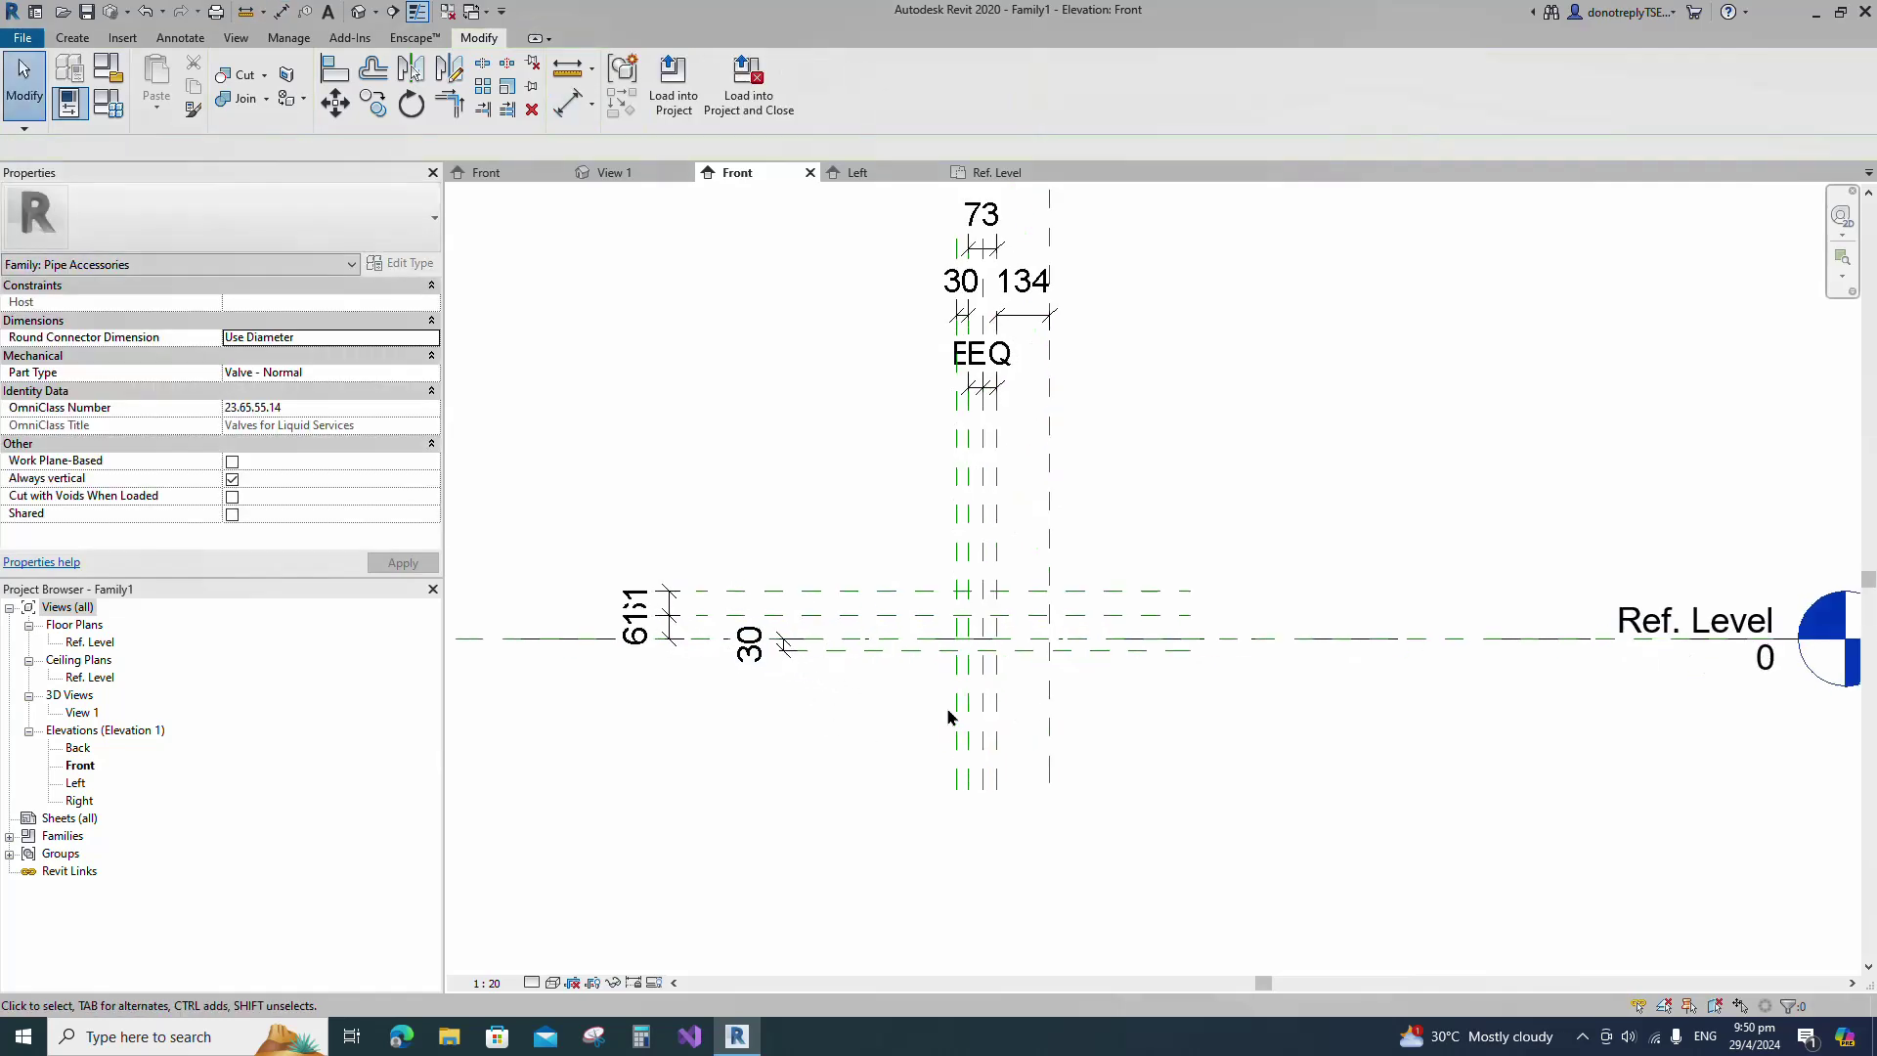
{"action": "left_click", "coordinate": [878, 602]}
{"action": "key", "text": "r"}
{"action": "key", "text": "p"}
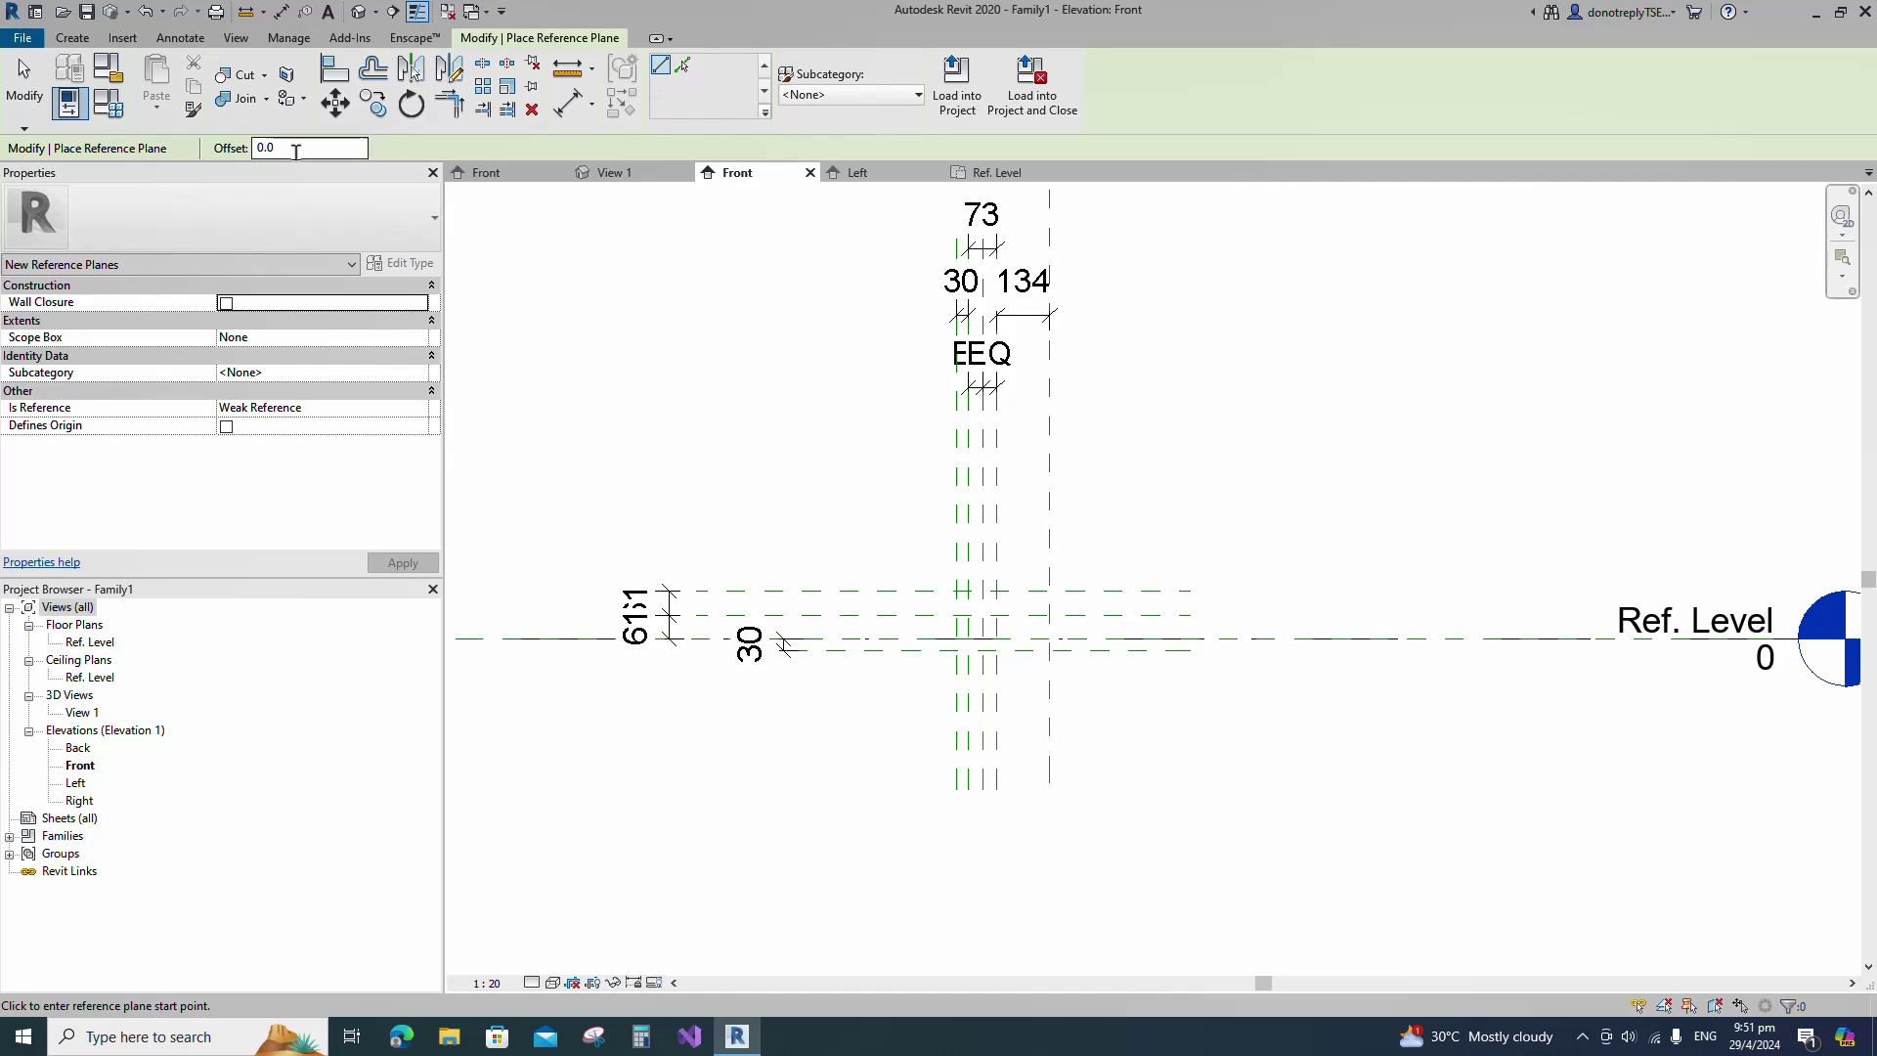
{"action": "left_click", "coordinate": [682, 66]}
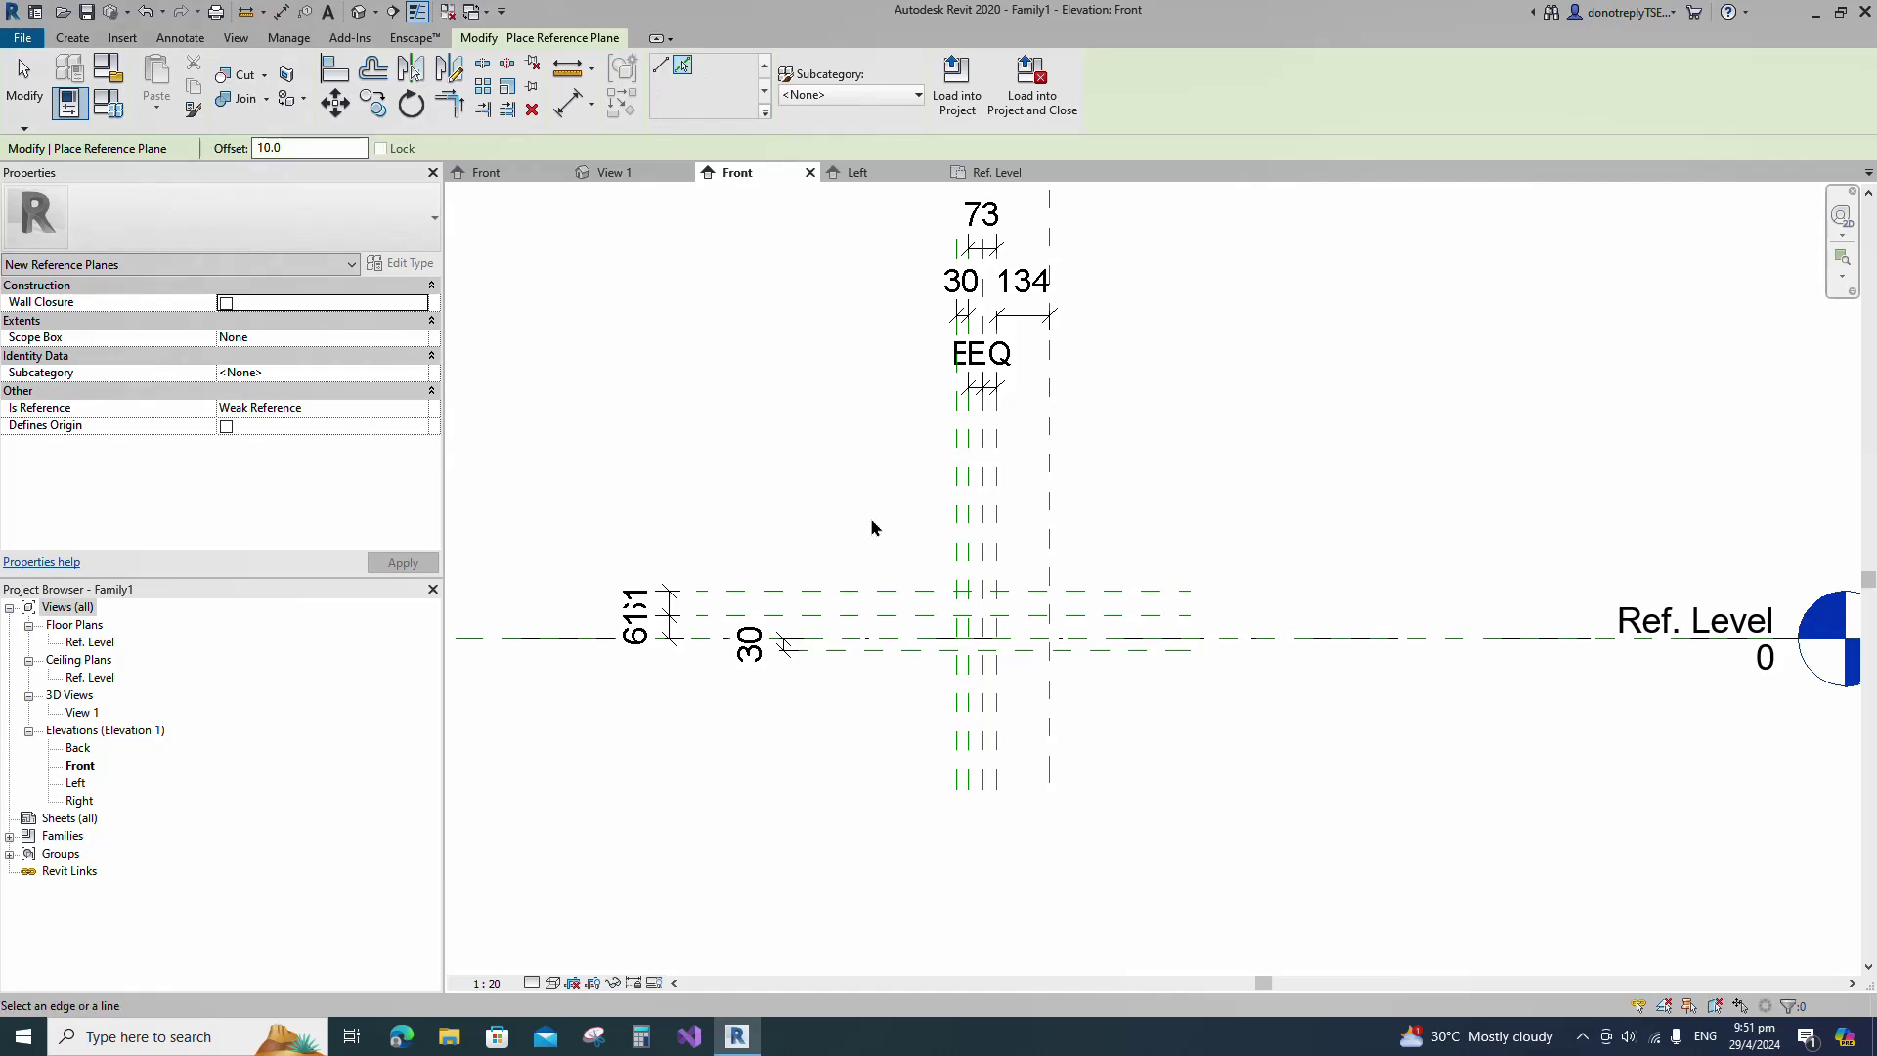
{"action": "scroll", "coordinate": [893, 637], "scroll_direction": "up", "scroll_amount": 2}
{"action": "left_click", "coordinate": [861, 520]}
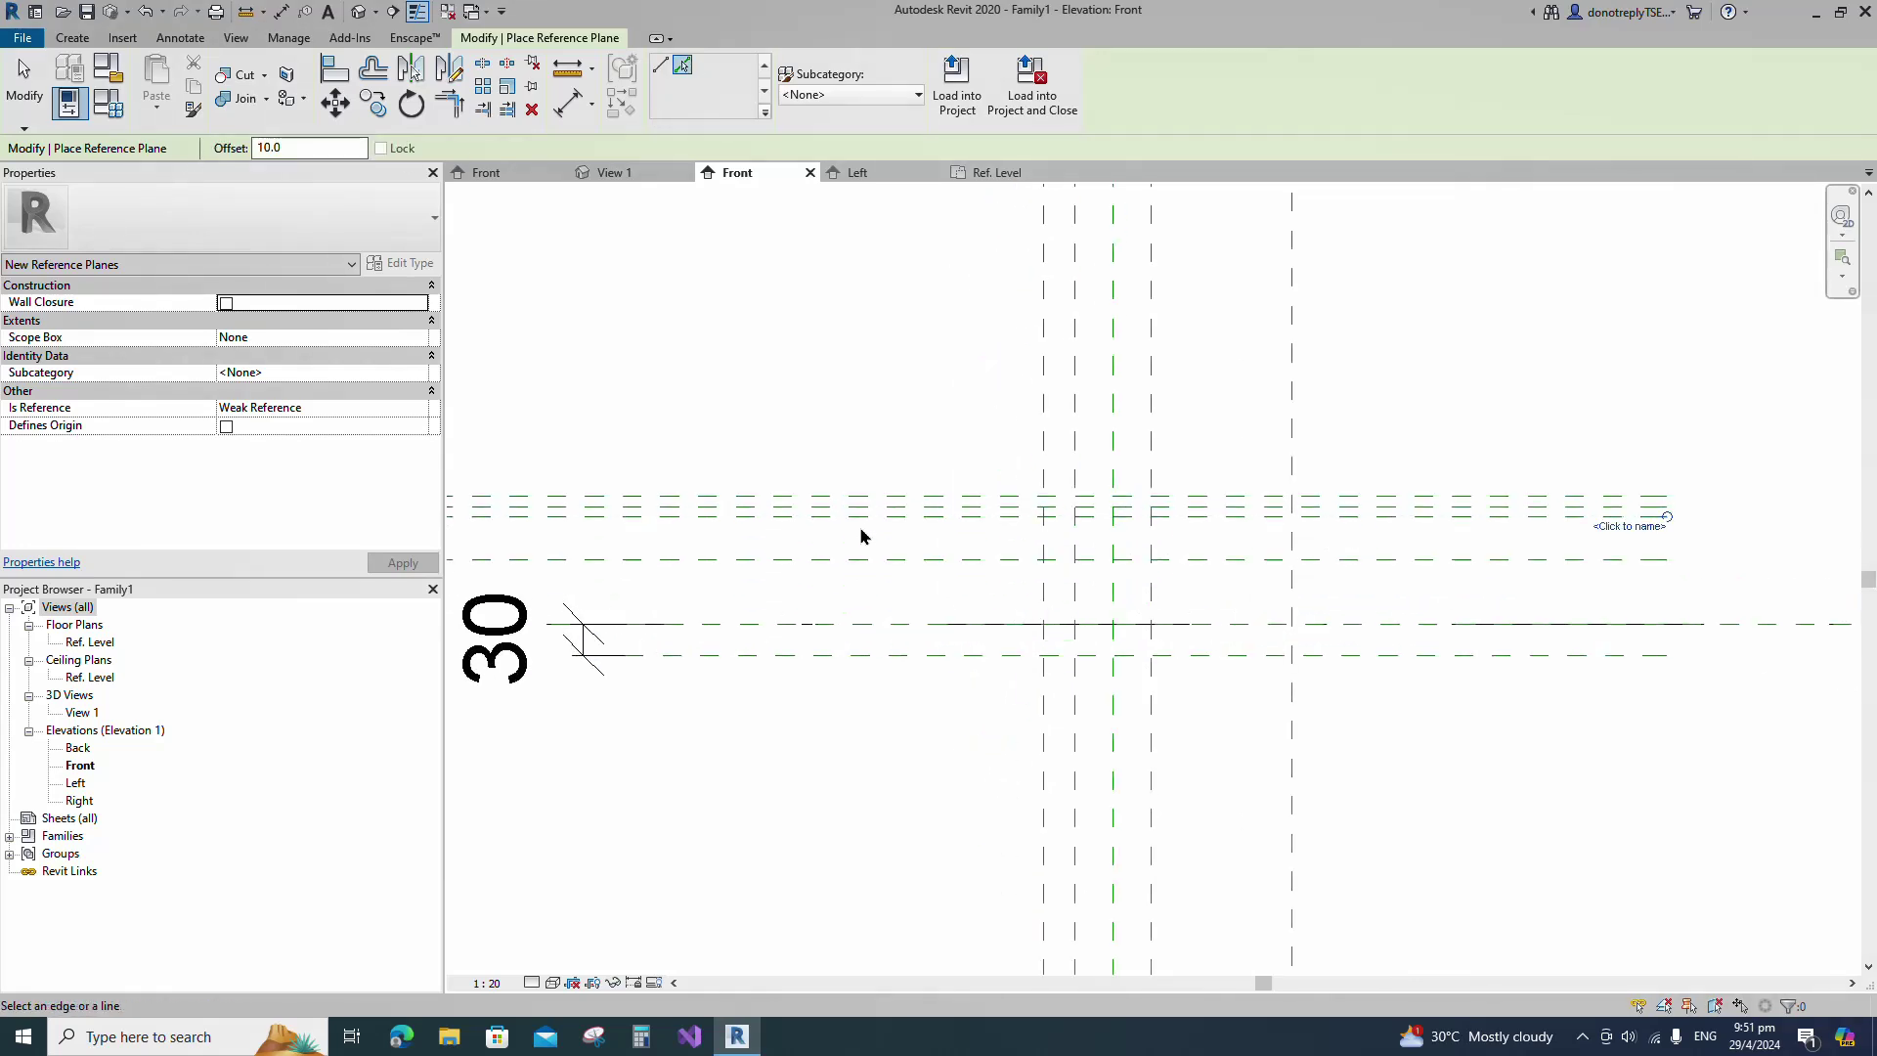
Place a chained dimension through the uppermost horizontal reference plane and the three closely spaced planes beneath it.
{"action": "key", "text": "d"}
{"action": "key", "text": "i"}
{"action": "left_click", "coordinate": [703, 517]}
{"action": "left_click", "coordinate": [703, 506]}
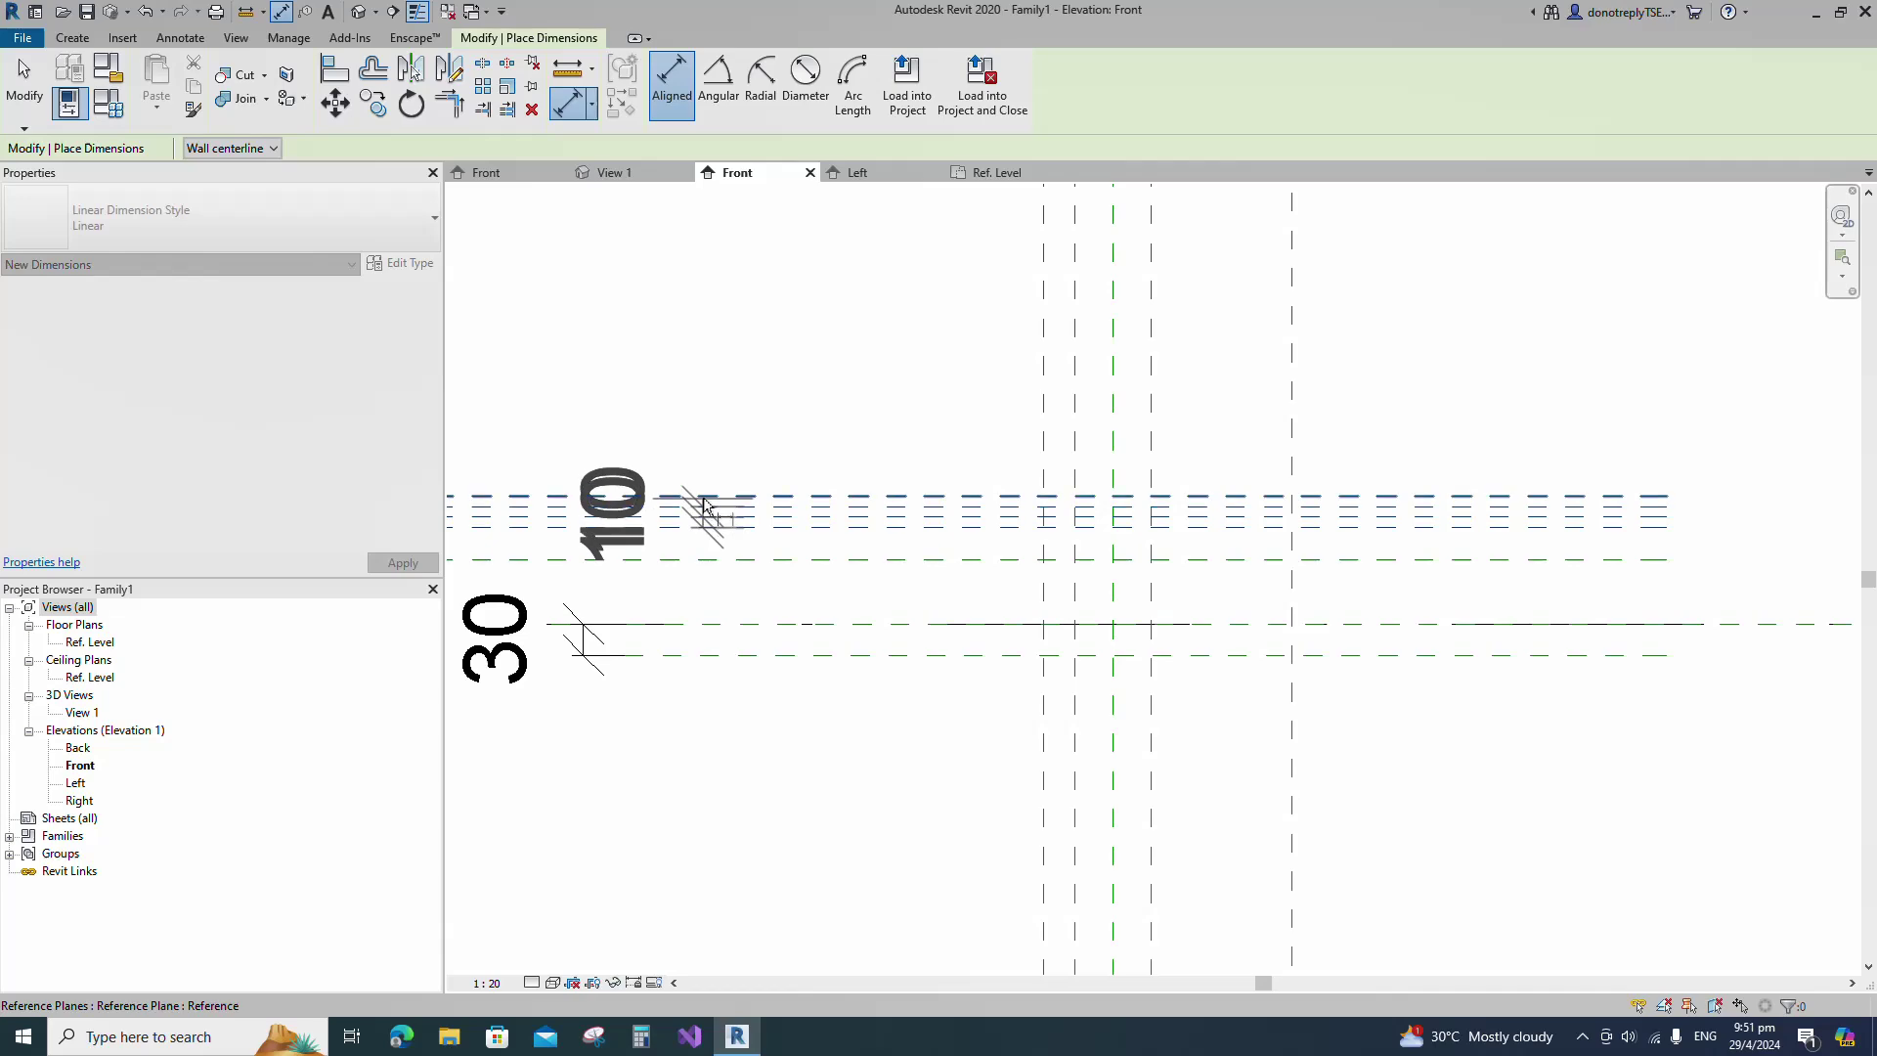
{"action": "left_click", "coordinate": [703, 497]}
{"action": "scroll", "coordinate": [762, 497], "scroll_direction": "down", "scroll_amount": 2}
{"action": "left_click", "coordinate": [669, 436]}
{"action": "scroll", "coordinate": [746, 520], "scroll_direction": "up", "scroll_amount": 5}
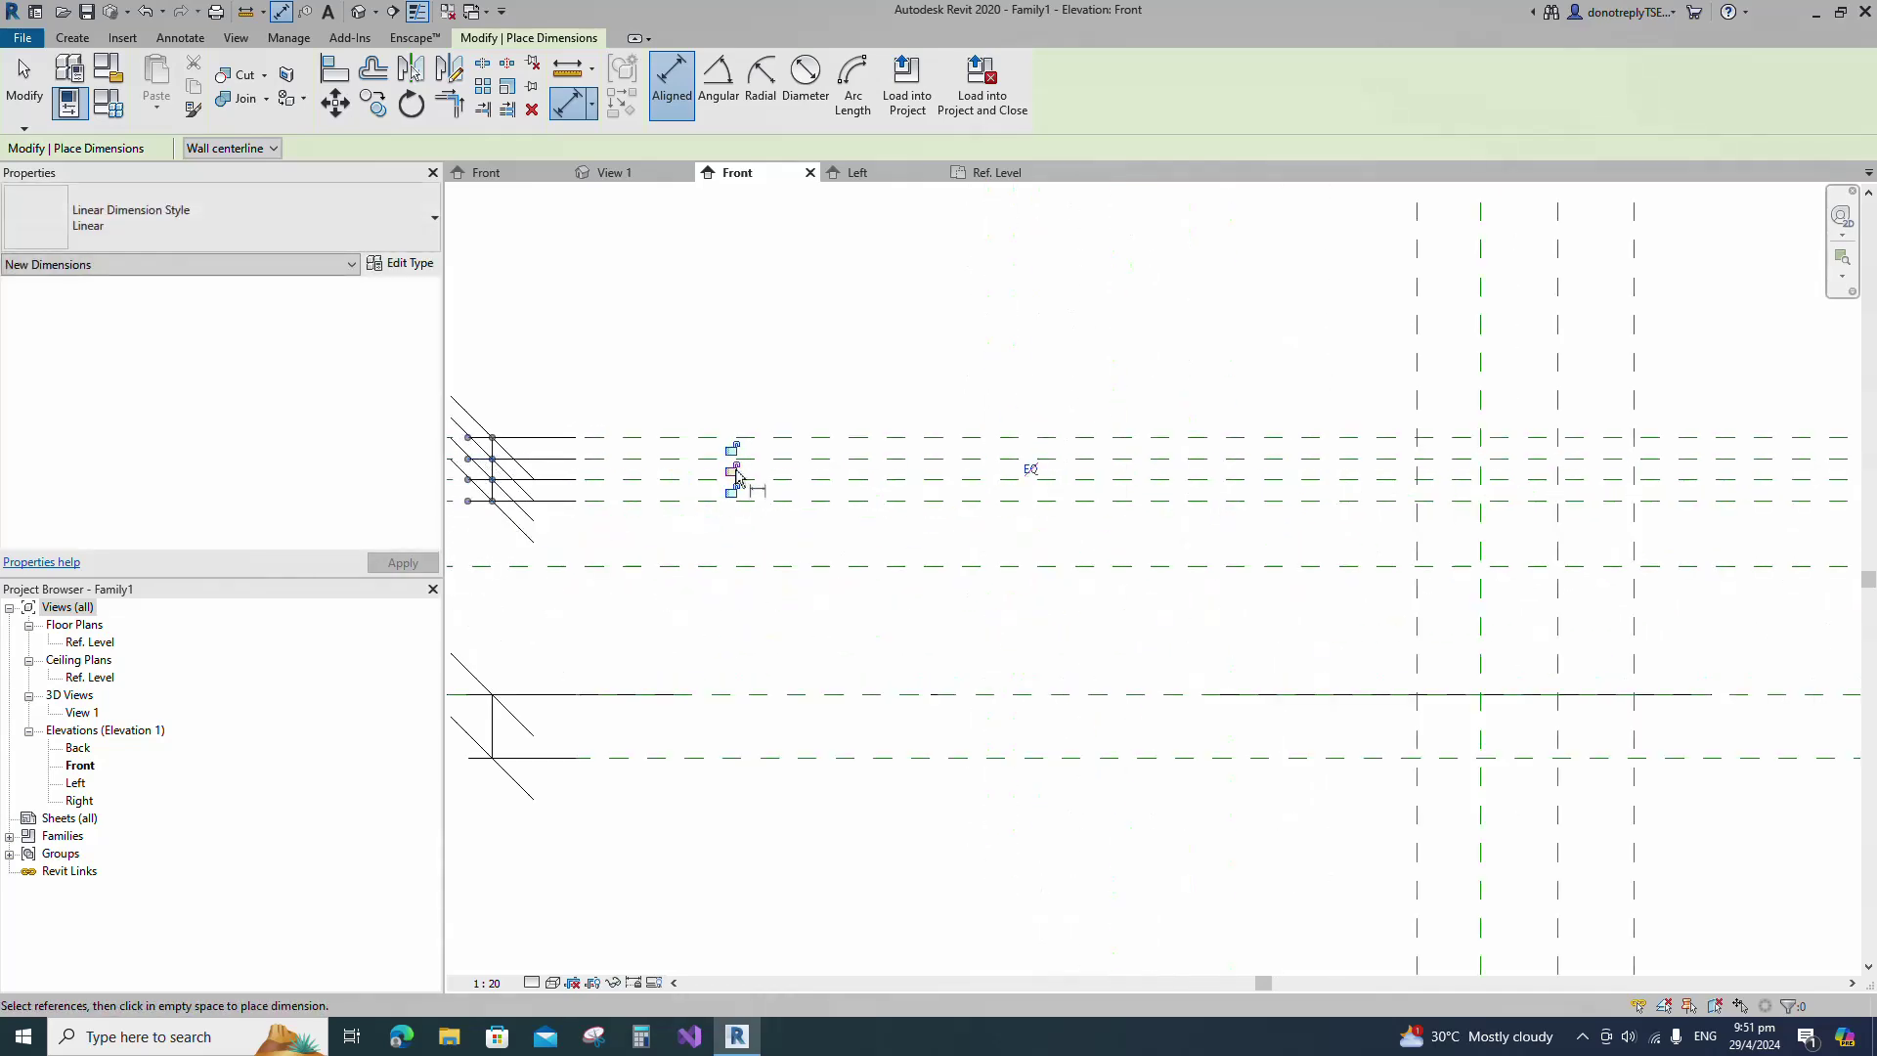
{"action": "scroll", "coordinate": [782, 508], "scroll_direction": "down", "scroll_amount": 5}
{"action": "key", "text": "Escape"}
{"action": "key", "text": "Escape"}
Start a Revolve and sketch a 66.5 by 152 boundary rectangle between the outer and central vertical planes, locking its edges to the reference planes.
{"action": "left_click", "coordinate": [73, 39]}
{"action": "left_click", "coordinate": [249, 82]}
{"action": "left_click", "coordinate": [830, 64]}
{"action": "scroll", "coordinate": [921, 678], "scroll_direction": "up", "scroll_amount": 3}
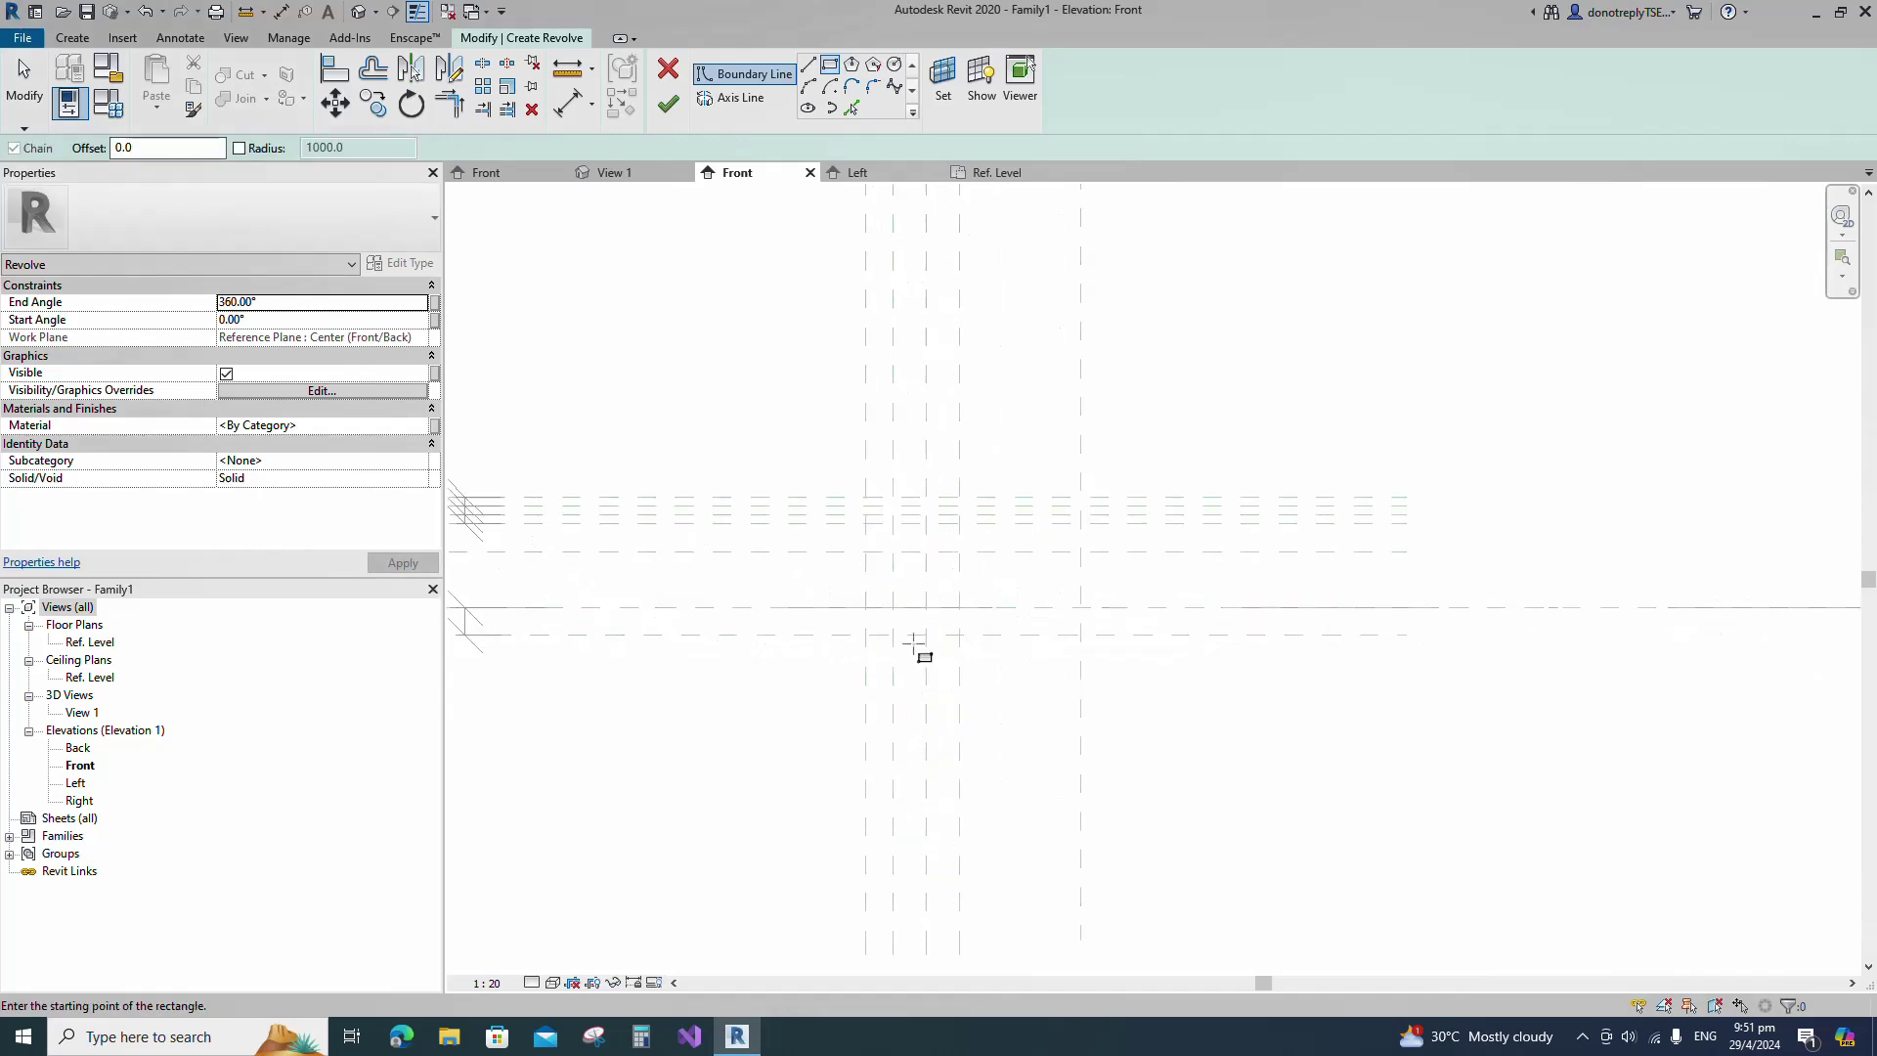
{"action": "left_click", "coordinate": [866, 496]}
{"action": "scroll", "coordinate": [889, 569], "scroll_direction": "down", "scroll_amount": 2}
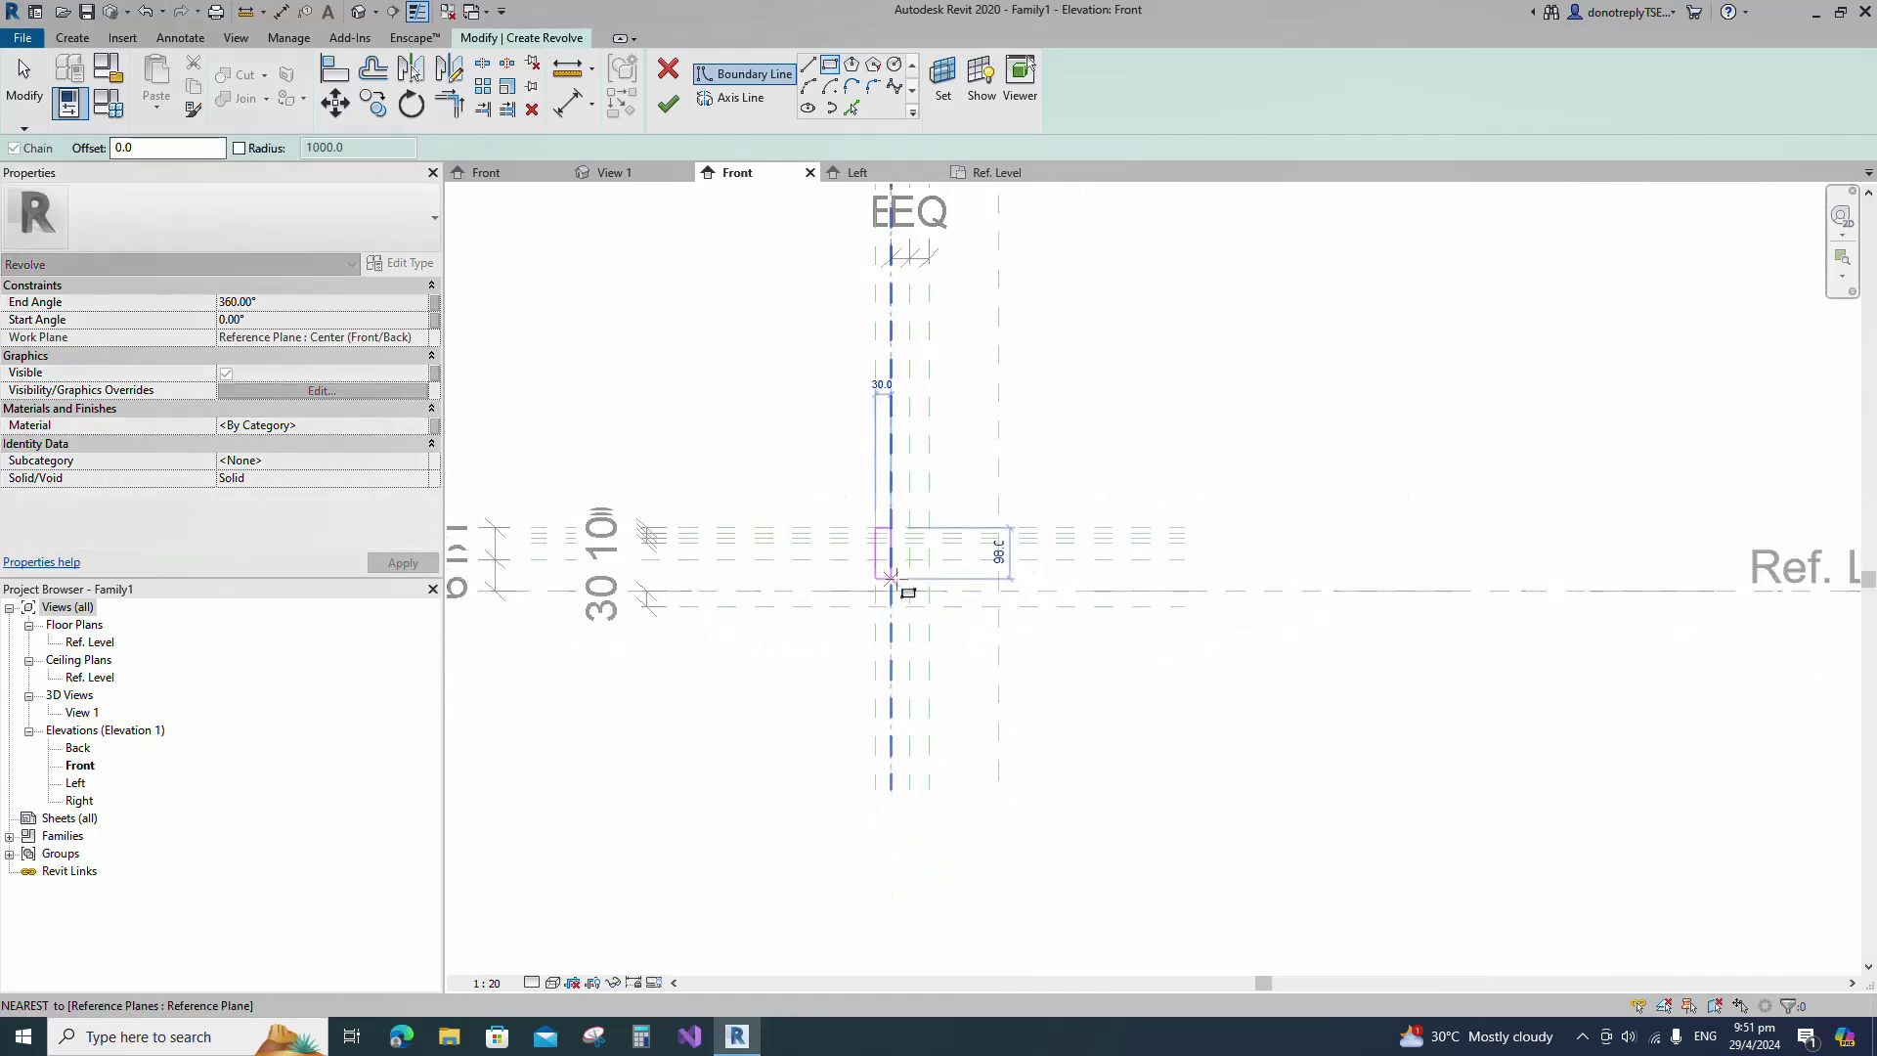
{"action": "left_click", "coordinate": [911, 607]}
{"action": "scroll", "coordinate": [914, 606], "scroll_direction": "up", "scroll_amount": 3}
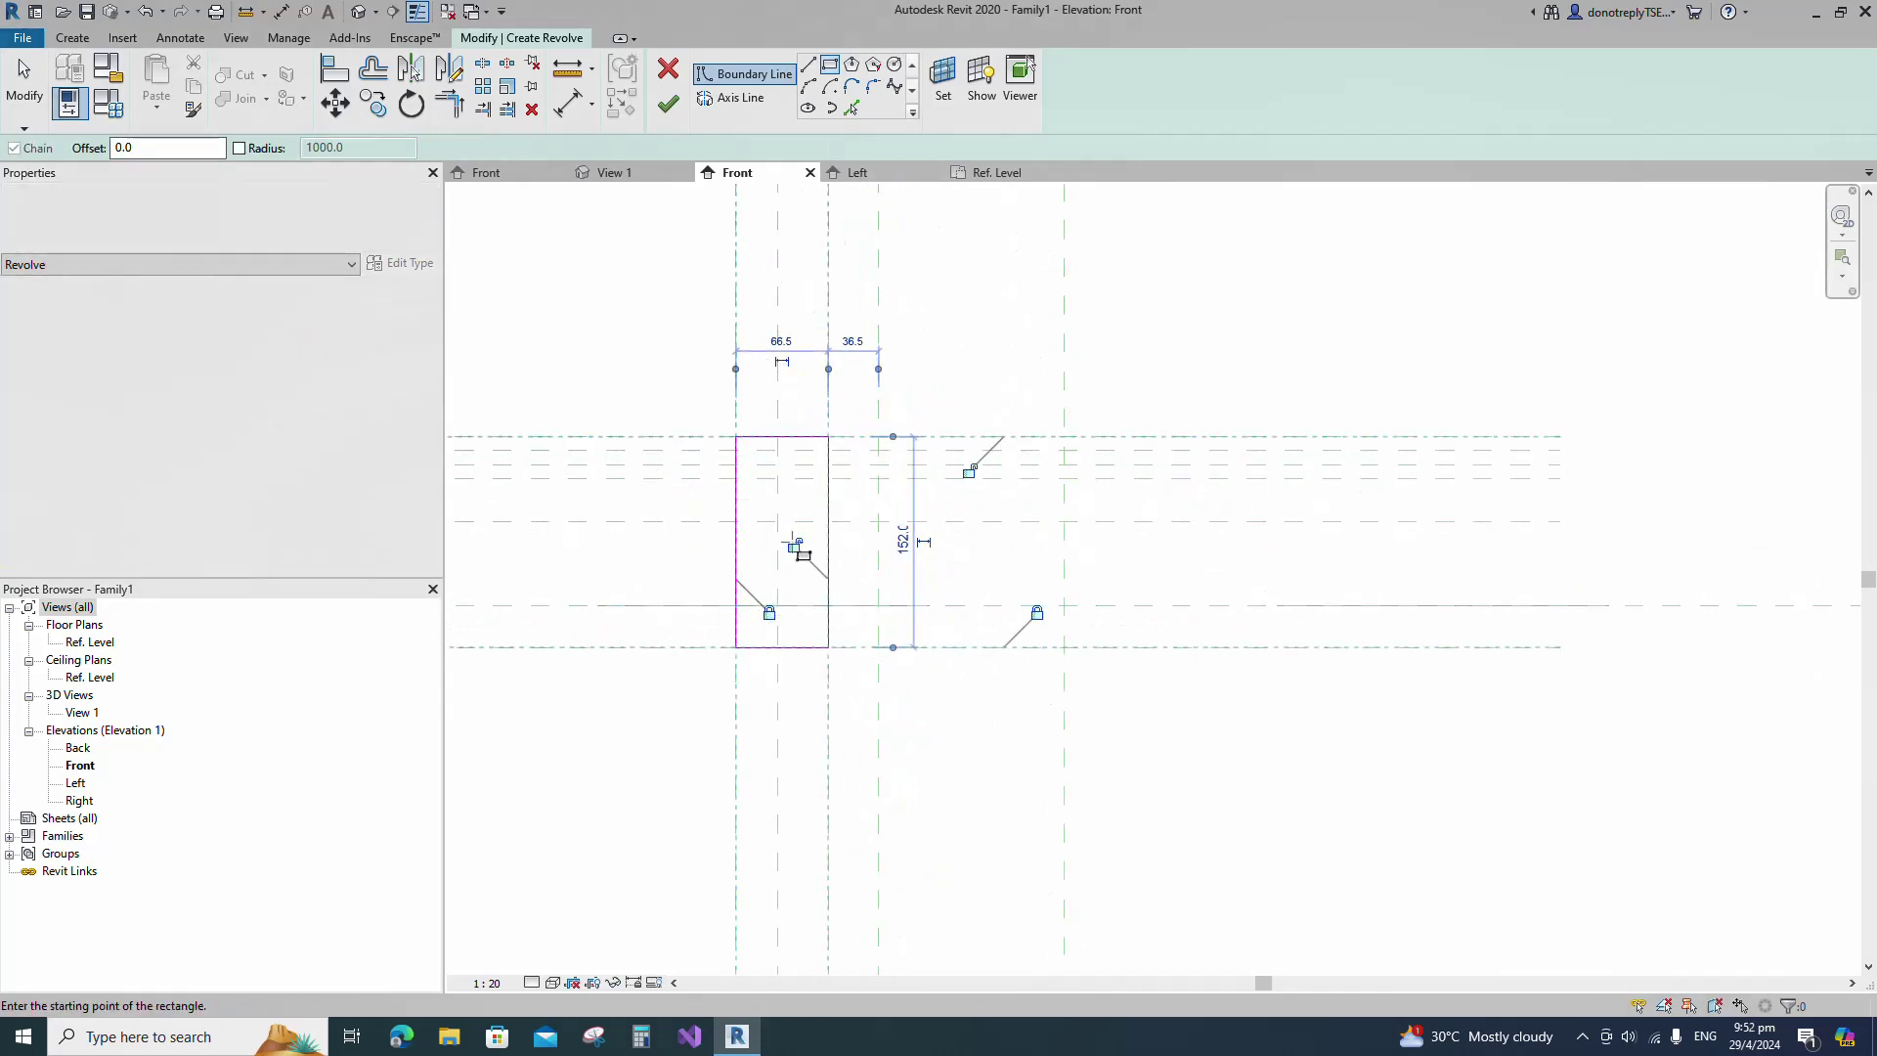
Bevel the rectangle's upper-left corner with a diagonal line down to the second horizontal plane and trim away the corner.
{"action": "left_click", "coordinate": [807, 65]}
{"action": "scroll", "coordinate": [757, 472], "scroll_direction": "up", "scroll_amount": 2}
{"action": "scroll", "coordinate": [758, 471], "scroll_direction": "up", "scroll_amount": 1}
{"action": "left_click", "coordinate": [756, 437]}
{"action": "left_click", "coordinate": [711, 467]}
{"action": "key", "text": "Escape"}
{"action": "key", "text": "Escape"}
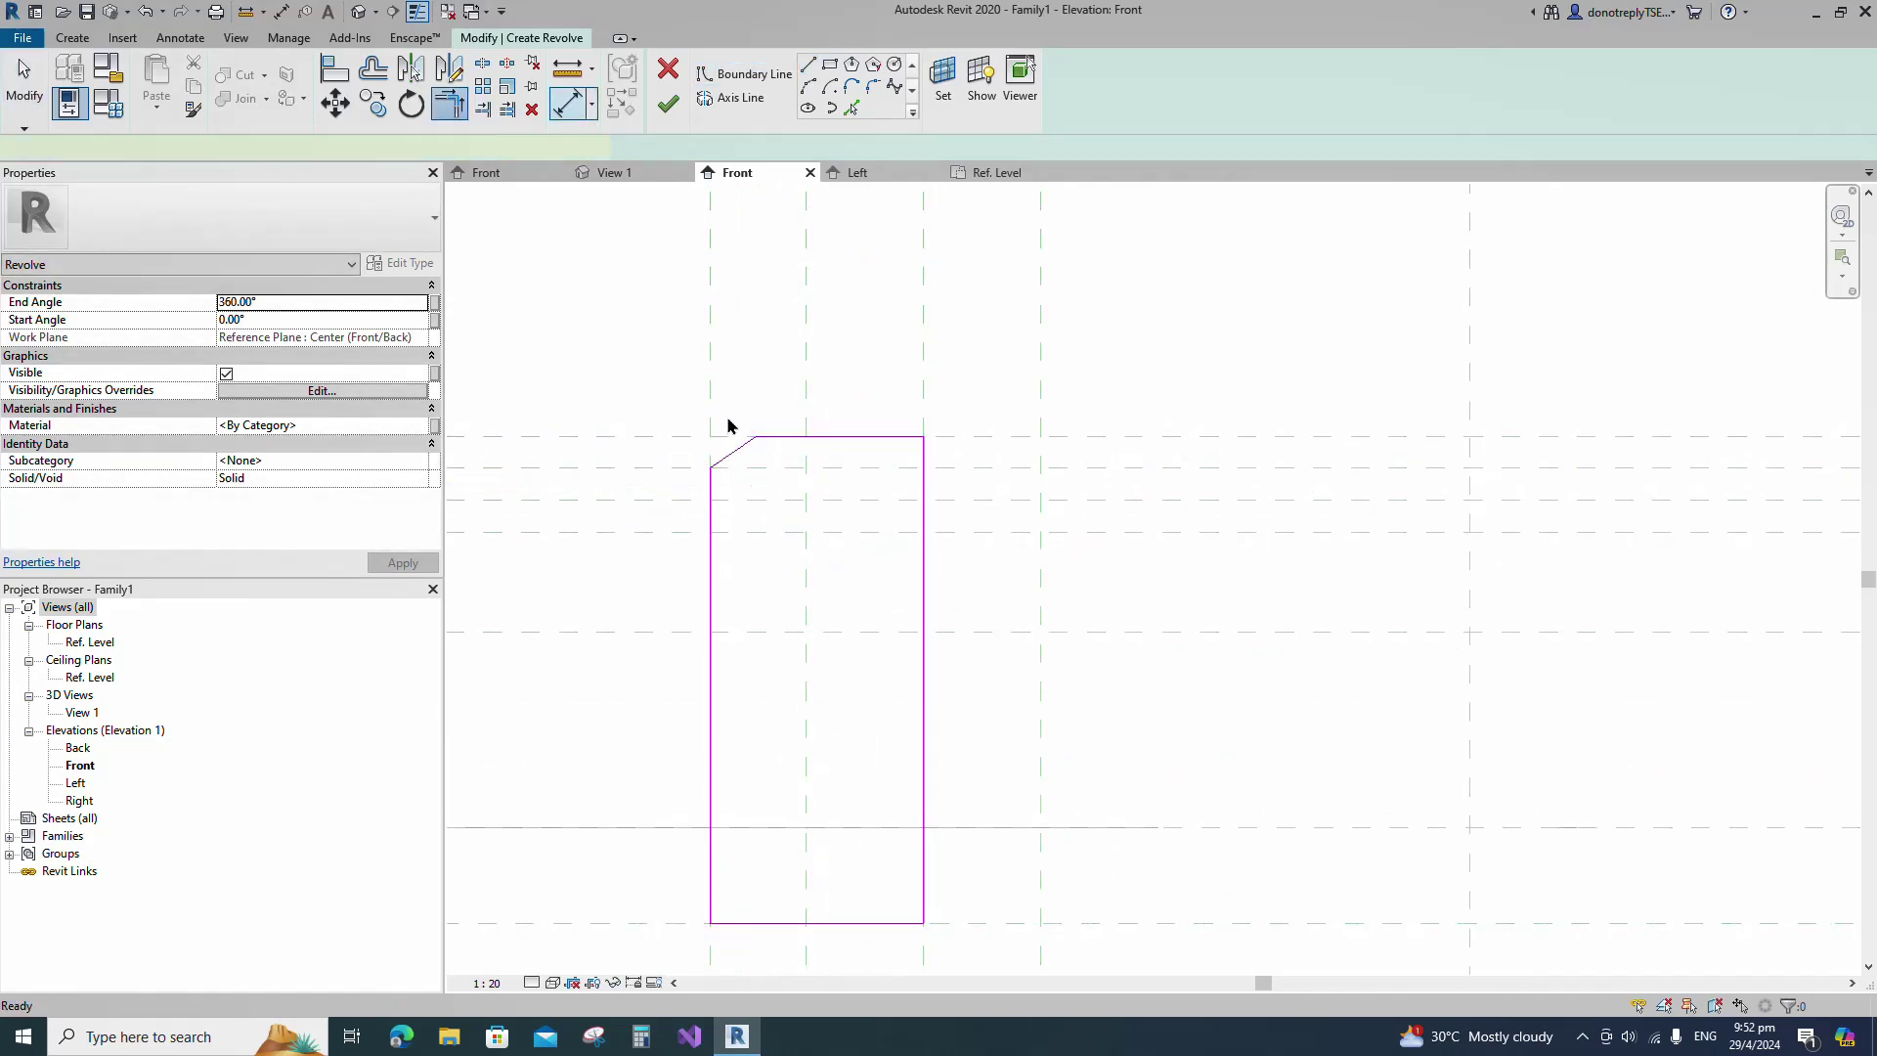
Add an equalized dimension from the bevel's upper endpoint to the two vertical reference planes on either side of it.
{"action": "left_click", "coordinate": [569, 102]}
{"action": "scroll", "coordinate": [802, 625], "scroll_direction": "down", "scroll_amount": 1}
{"action": "scroll", "coordinate": [801, 625], "scroll_direction": "down", "scroll_amount": 3}
{"action": "scroll", "coordinate": [795, 615], "scroll_direction": "up", "scroll_amount": 1}
Align the bevel's lower endpoint with the second horizontal reference plane from the top and lock the alignment.
{"action": "key", "text": "a"}
{"action": "key", "text": "l"}
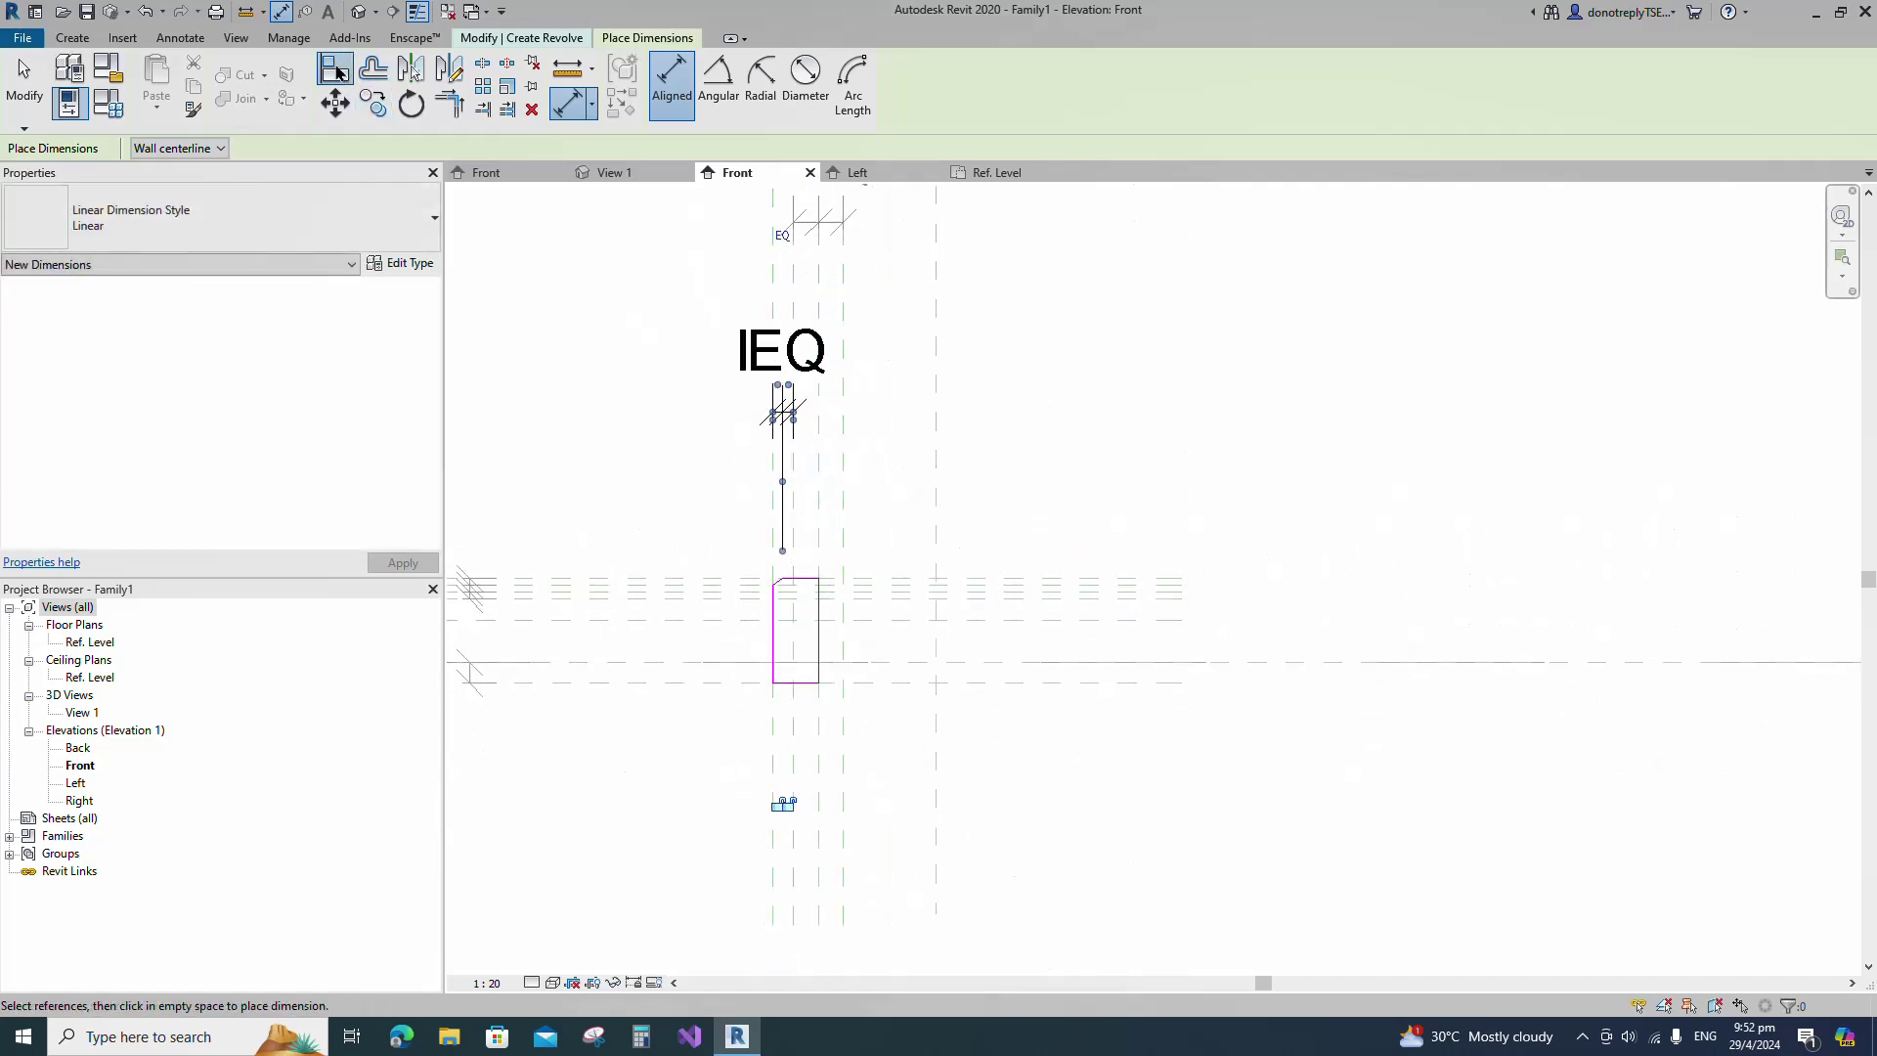
{"action": "left_click", "coordinate": [732, 586]}
{"action": "scroll", "coordinate": [781, 596], "scroll_direction": "up", "scroll_amount": 2}
{"action": "left_click", "coordinate": [765, 573]}
{"action": "left_click", "coordinate": [1050, 539]}
{"action": "left_click", "coordinate": [764, 528]}
{"action": "left_click", "coordinate": [764, 575]}
{"action": "scroll", "coordinate": [938, 592], "scroll_direction": "down", "scroll_amount": 2}
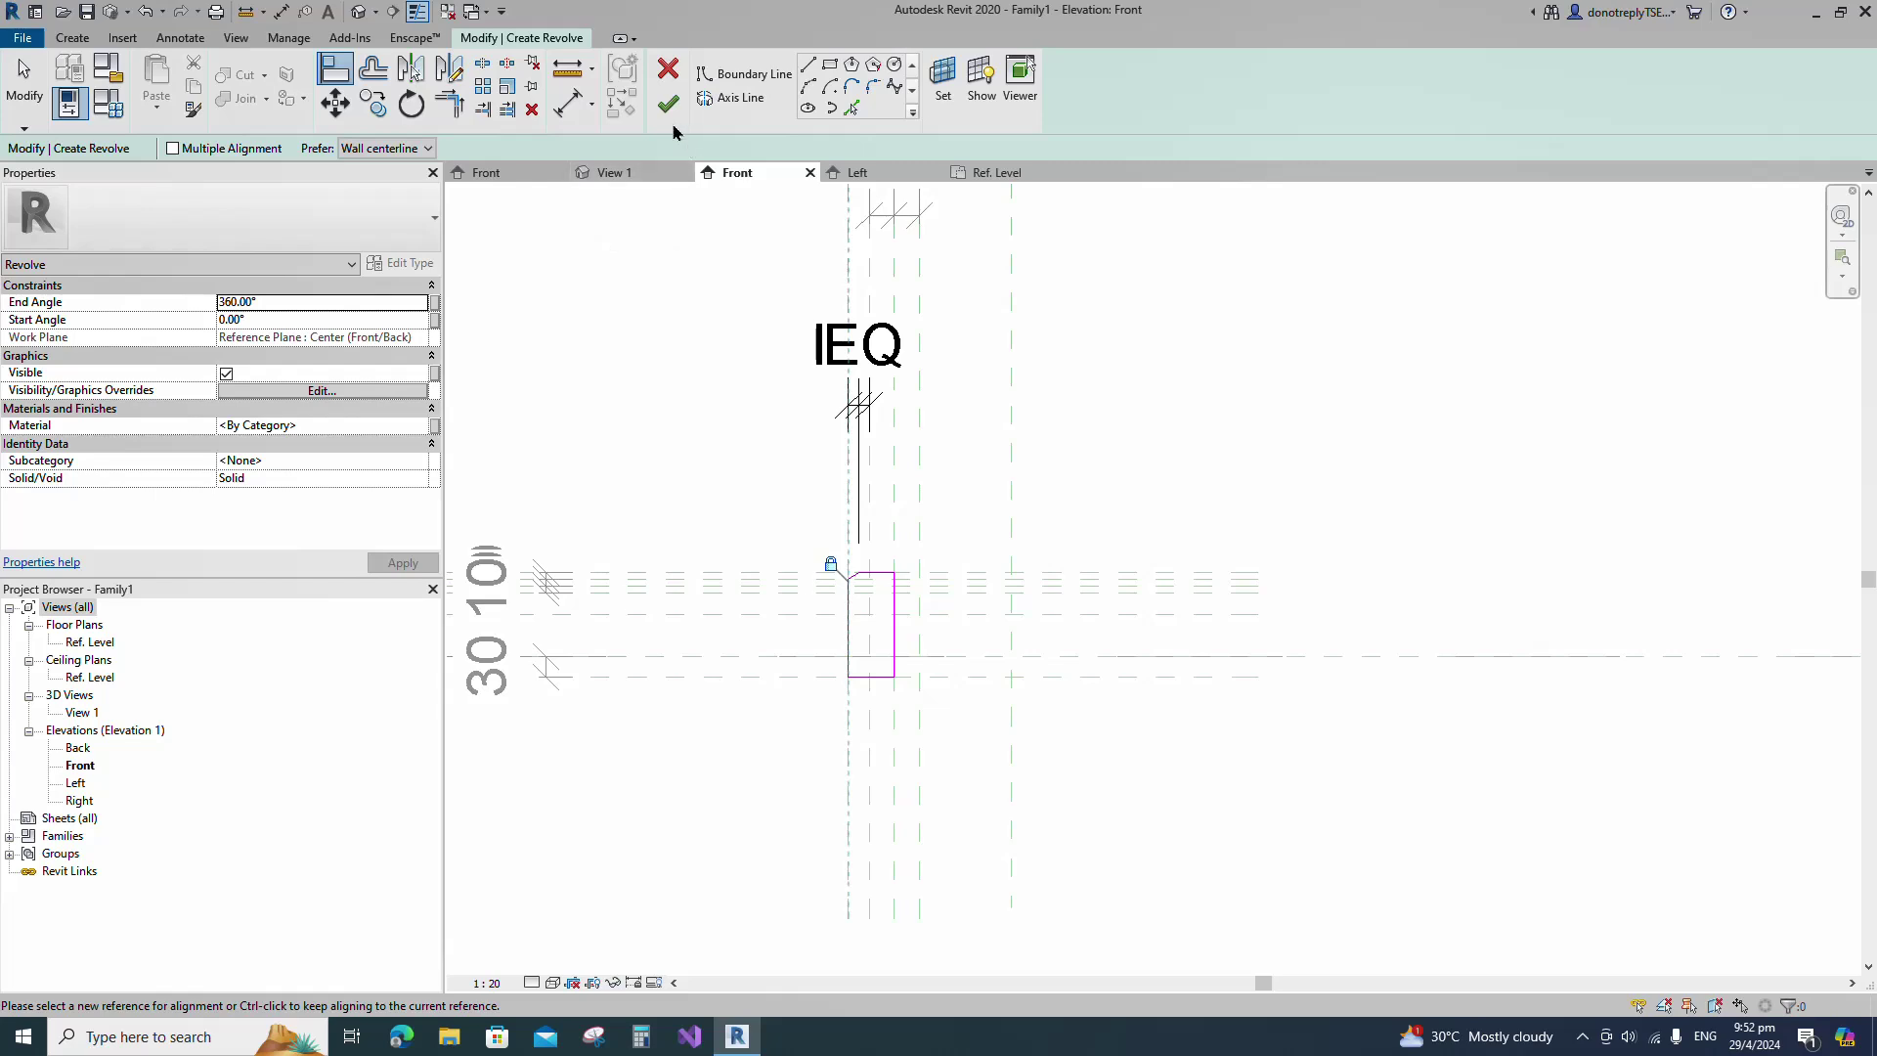
Revolve the profile 360° about the vertical plane along its inner edge and set the view's visual style to Shaded.
{"action": "left_click", "coordinate": [732, 97]}
{"action": "left_click", "coordinate": [828, 70]}
{"action": "left_click", "coordinate": [894, 508]}
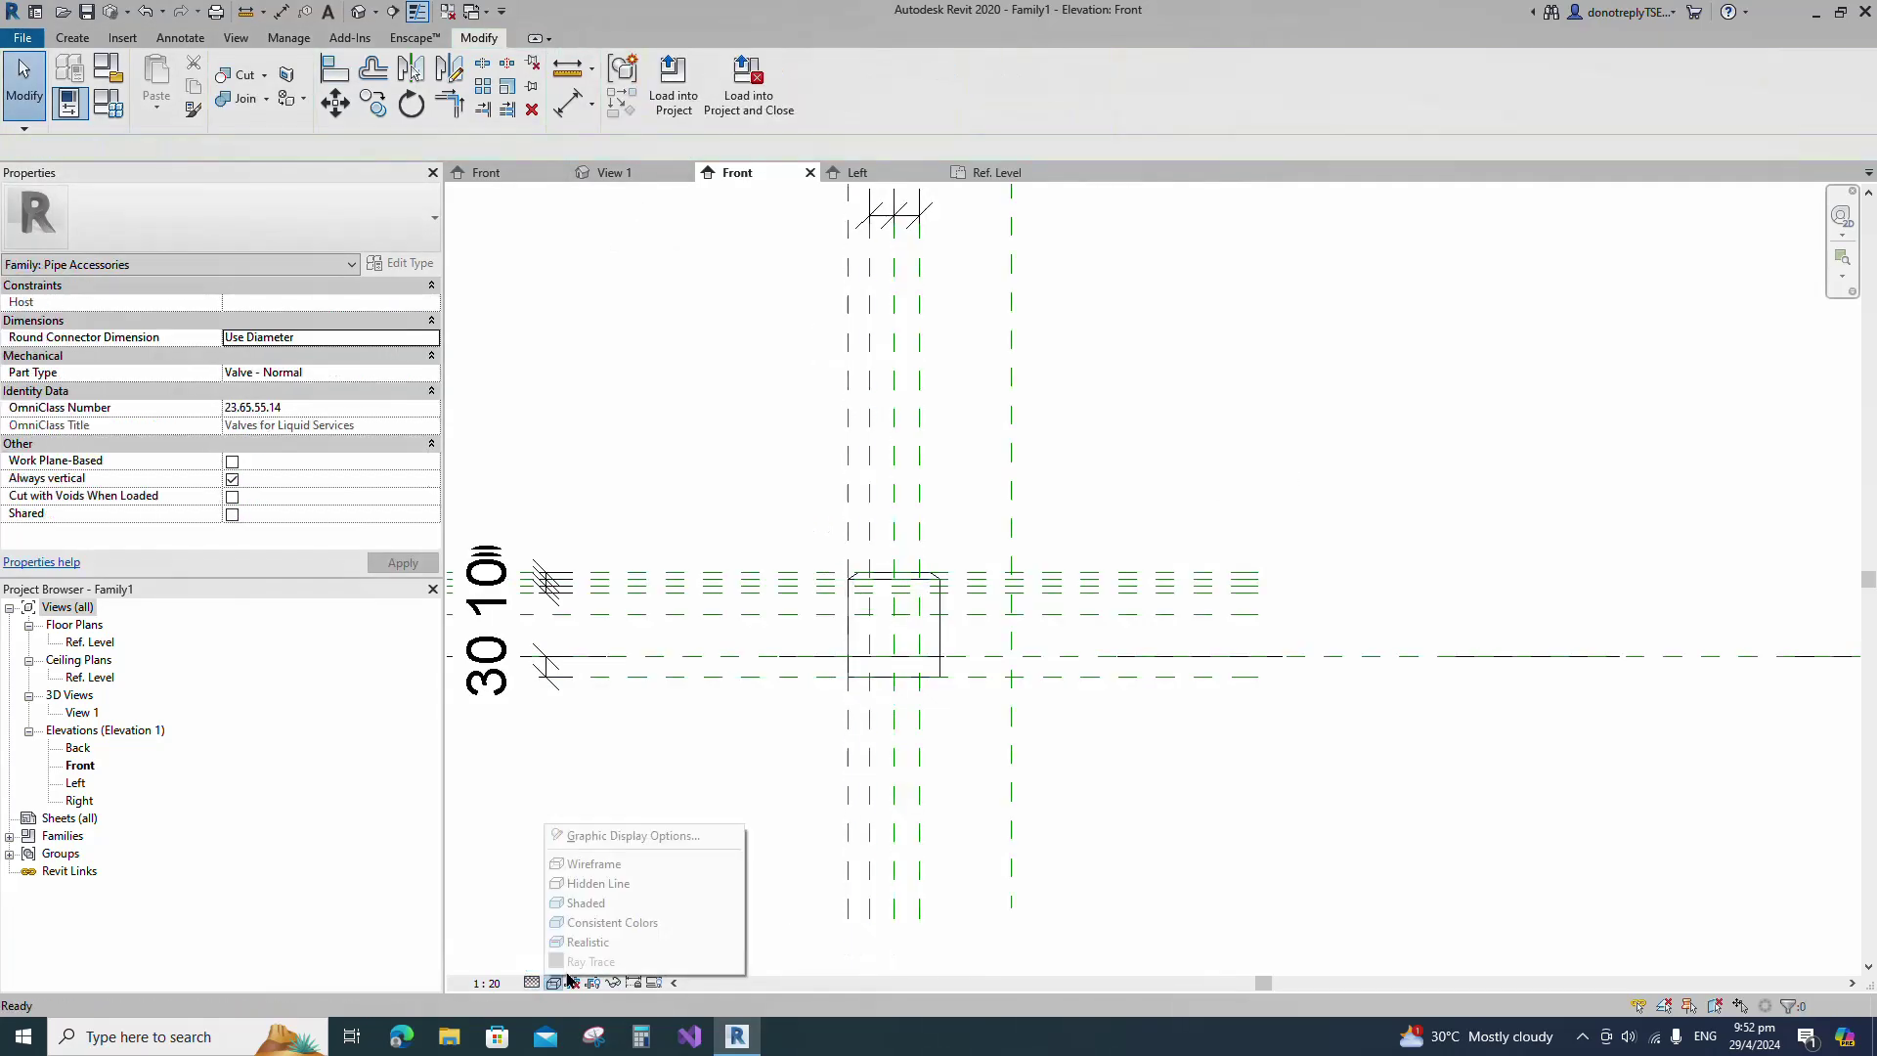
{"action": "left_click", "coordinate": [531, 981]}
{"action": "left_click", "coordinate": [581, 900]}
{"action": "scroll", "coordinate": [1081, 670], "scroll_direction": "down", "scroll_amount": 1}
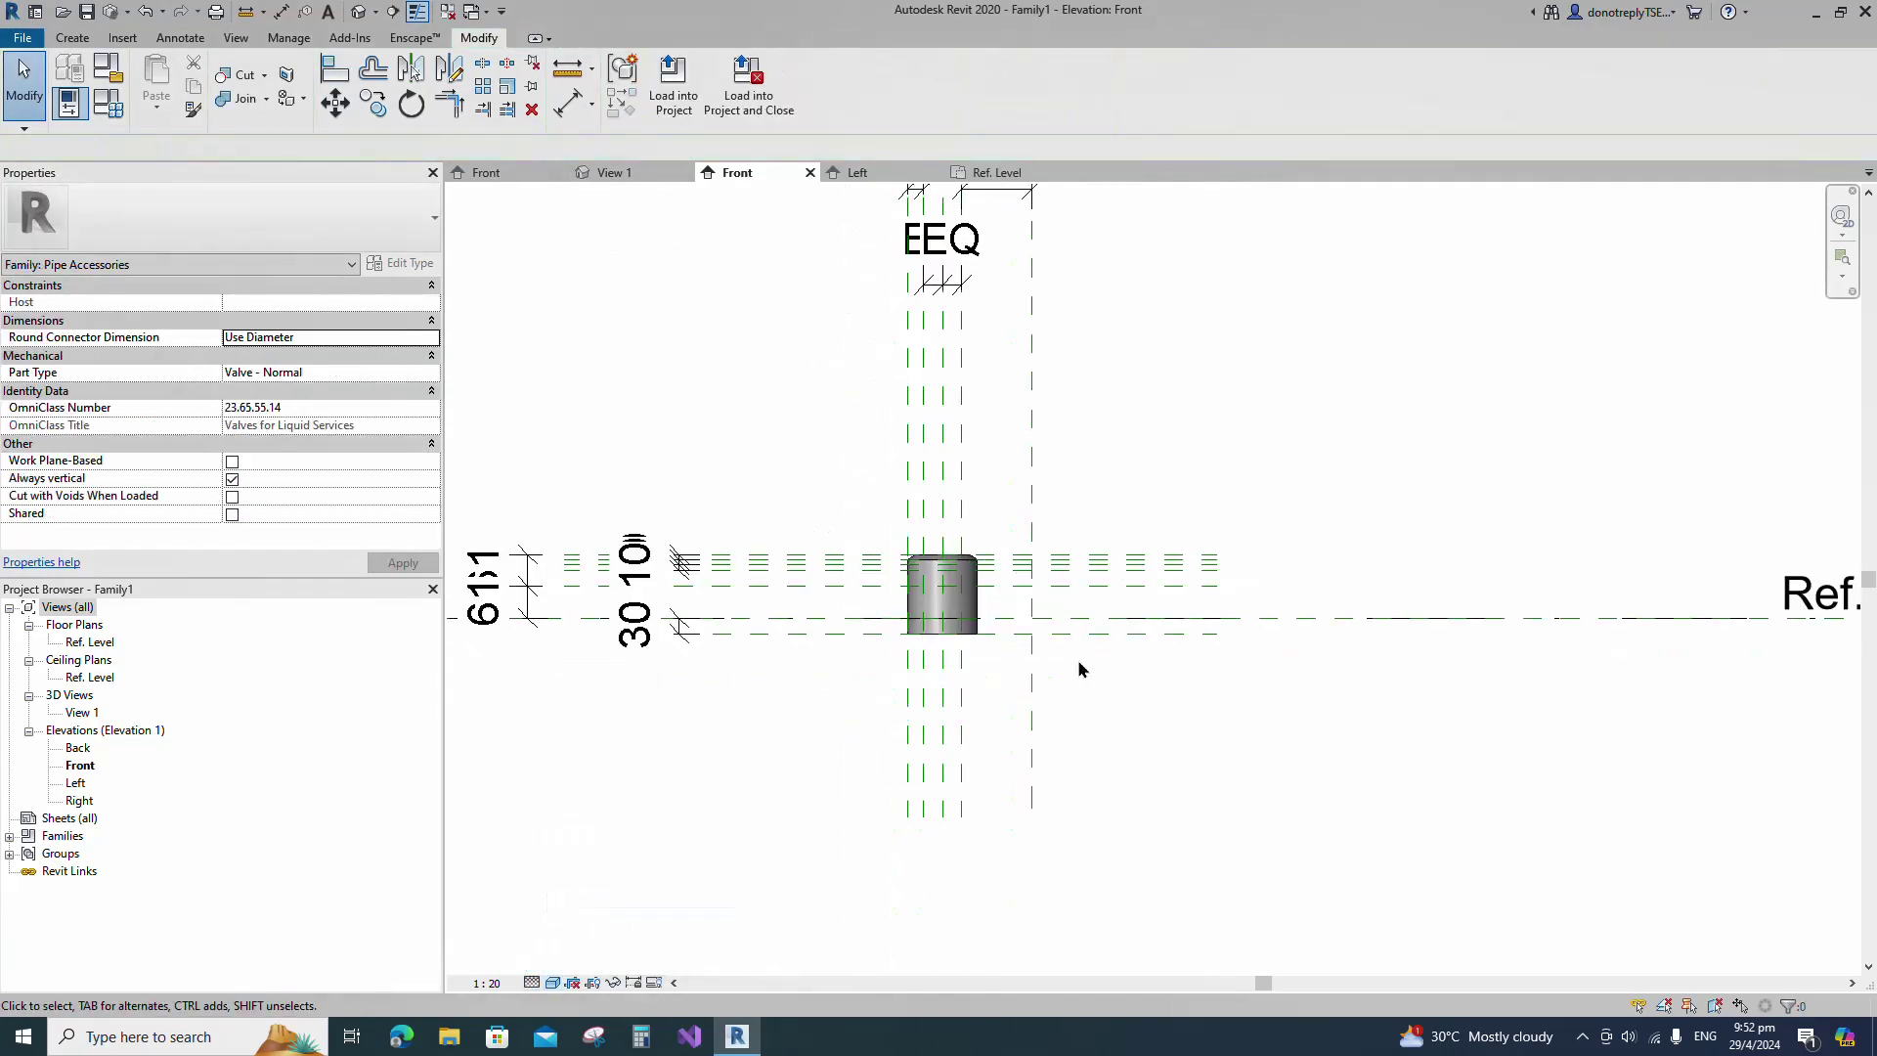
Associate the revolved body's material with a new type parameter named Body under Materials and Finishes.
{"action": "left_click", "coordinate": [973, 618]}
{"action": "left_click", "coordinate": [434, 425]}
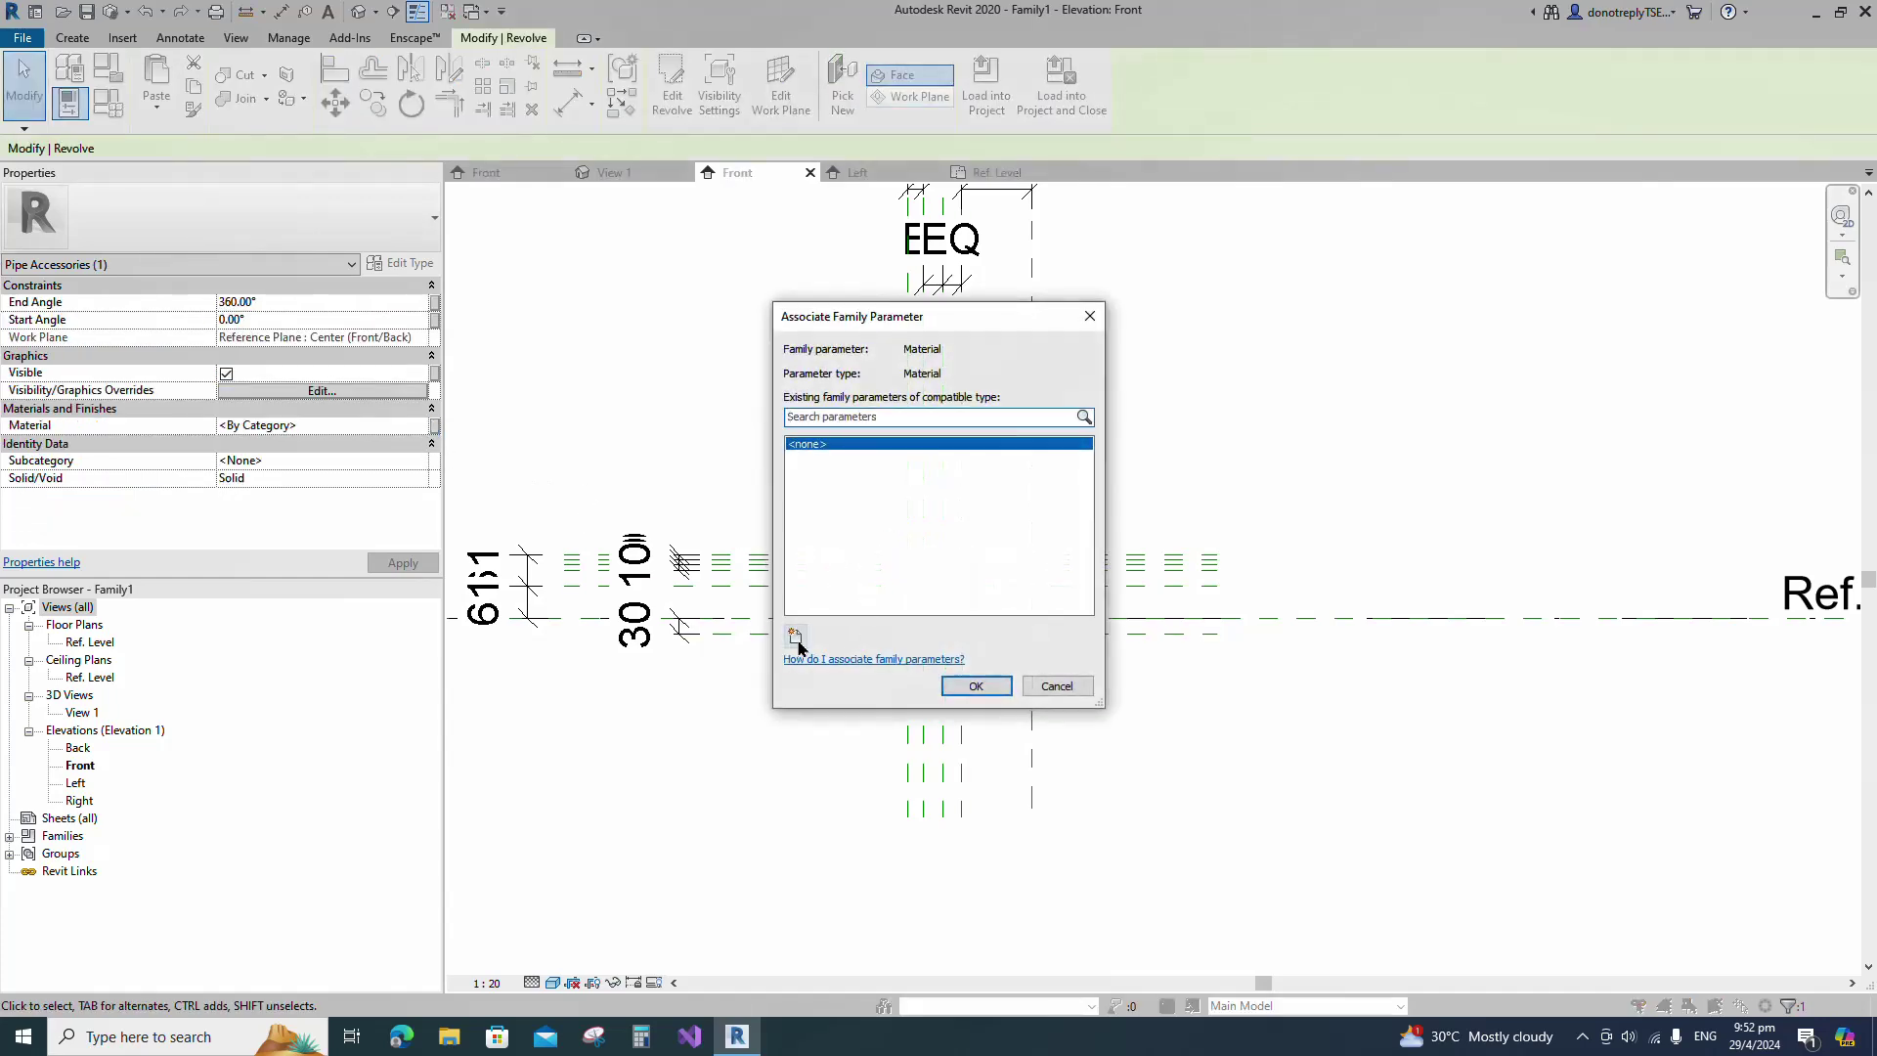
{"action": "left_click", "coordinate": [795, 637]}
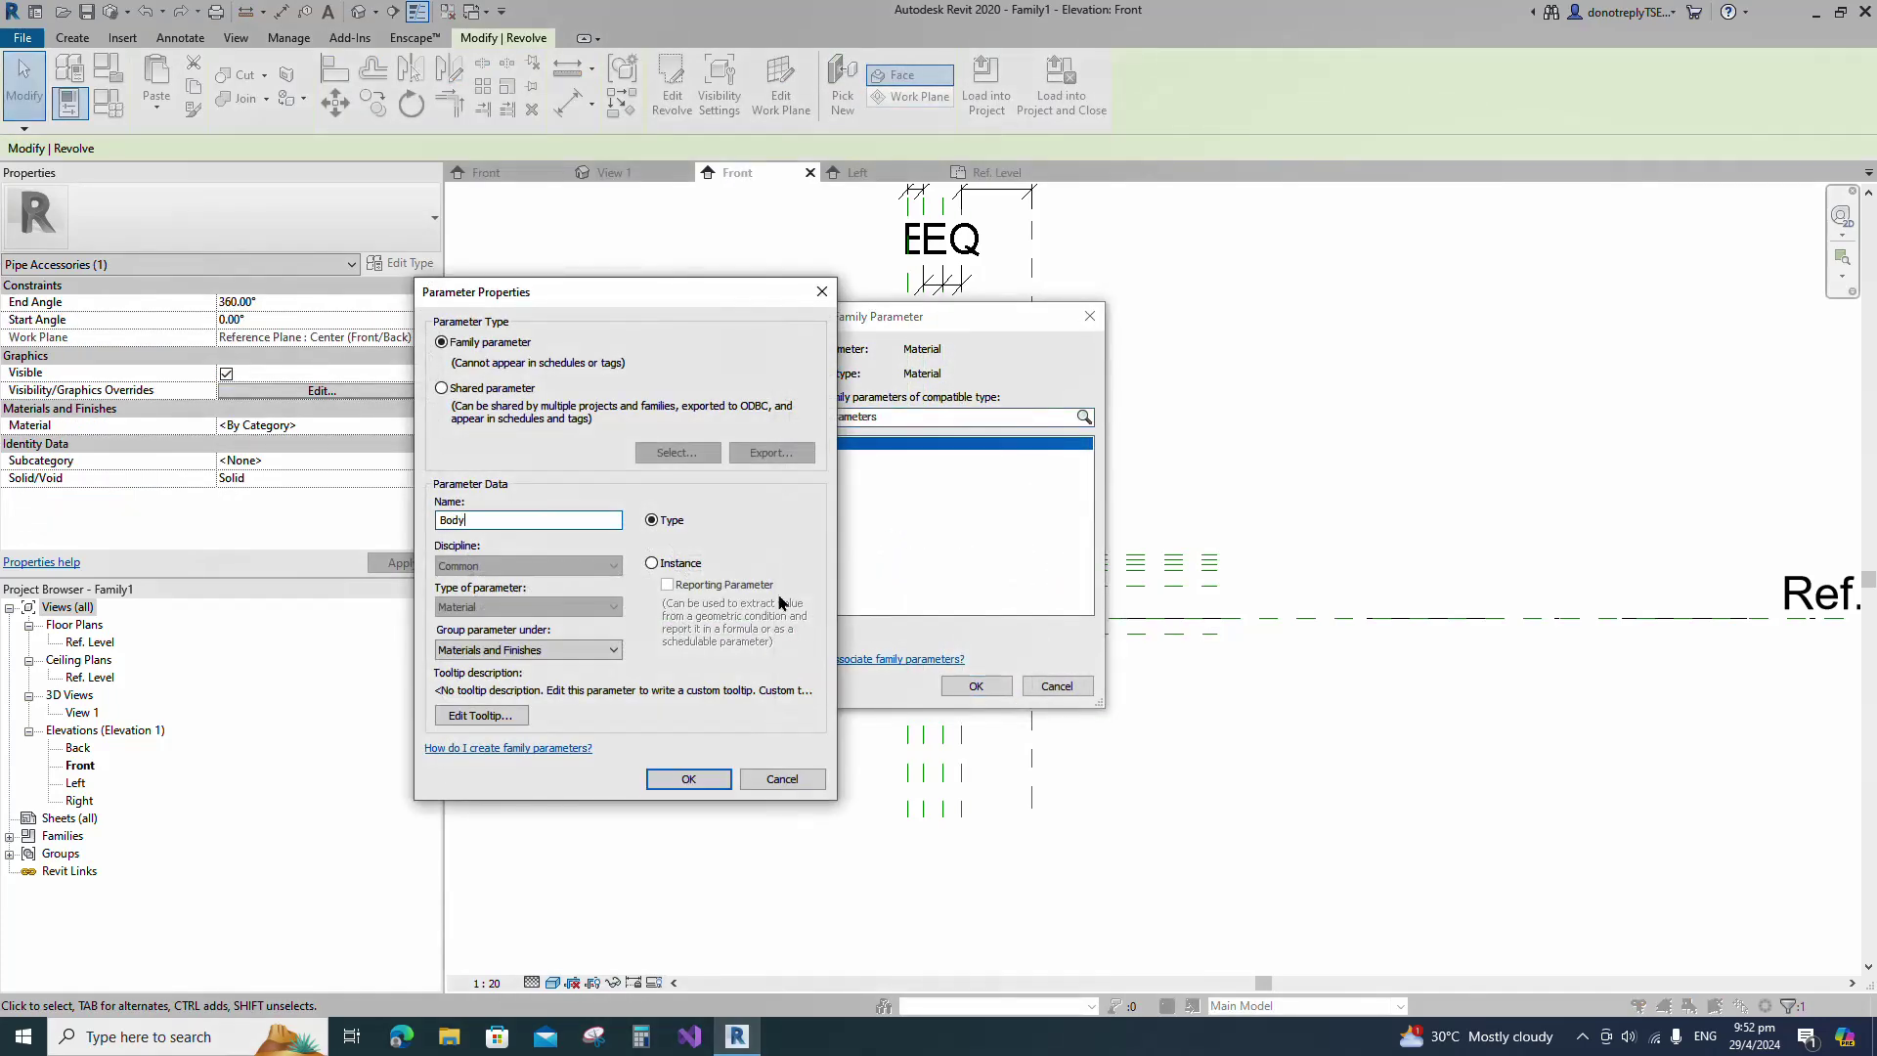
{"action": "left_click", "coordinate": [687, 779]}
{"action": "left_click", "coordinate": [975, 685]}
{"action": "left_click", "coordinate": [1148, 766]}
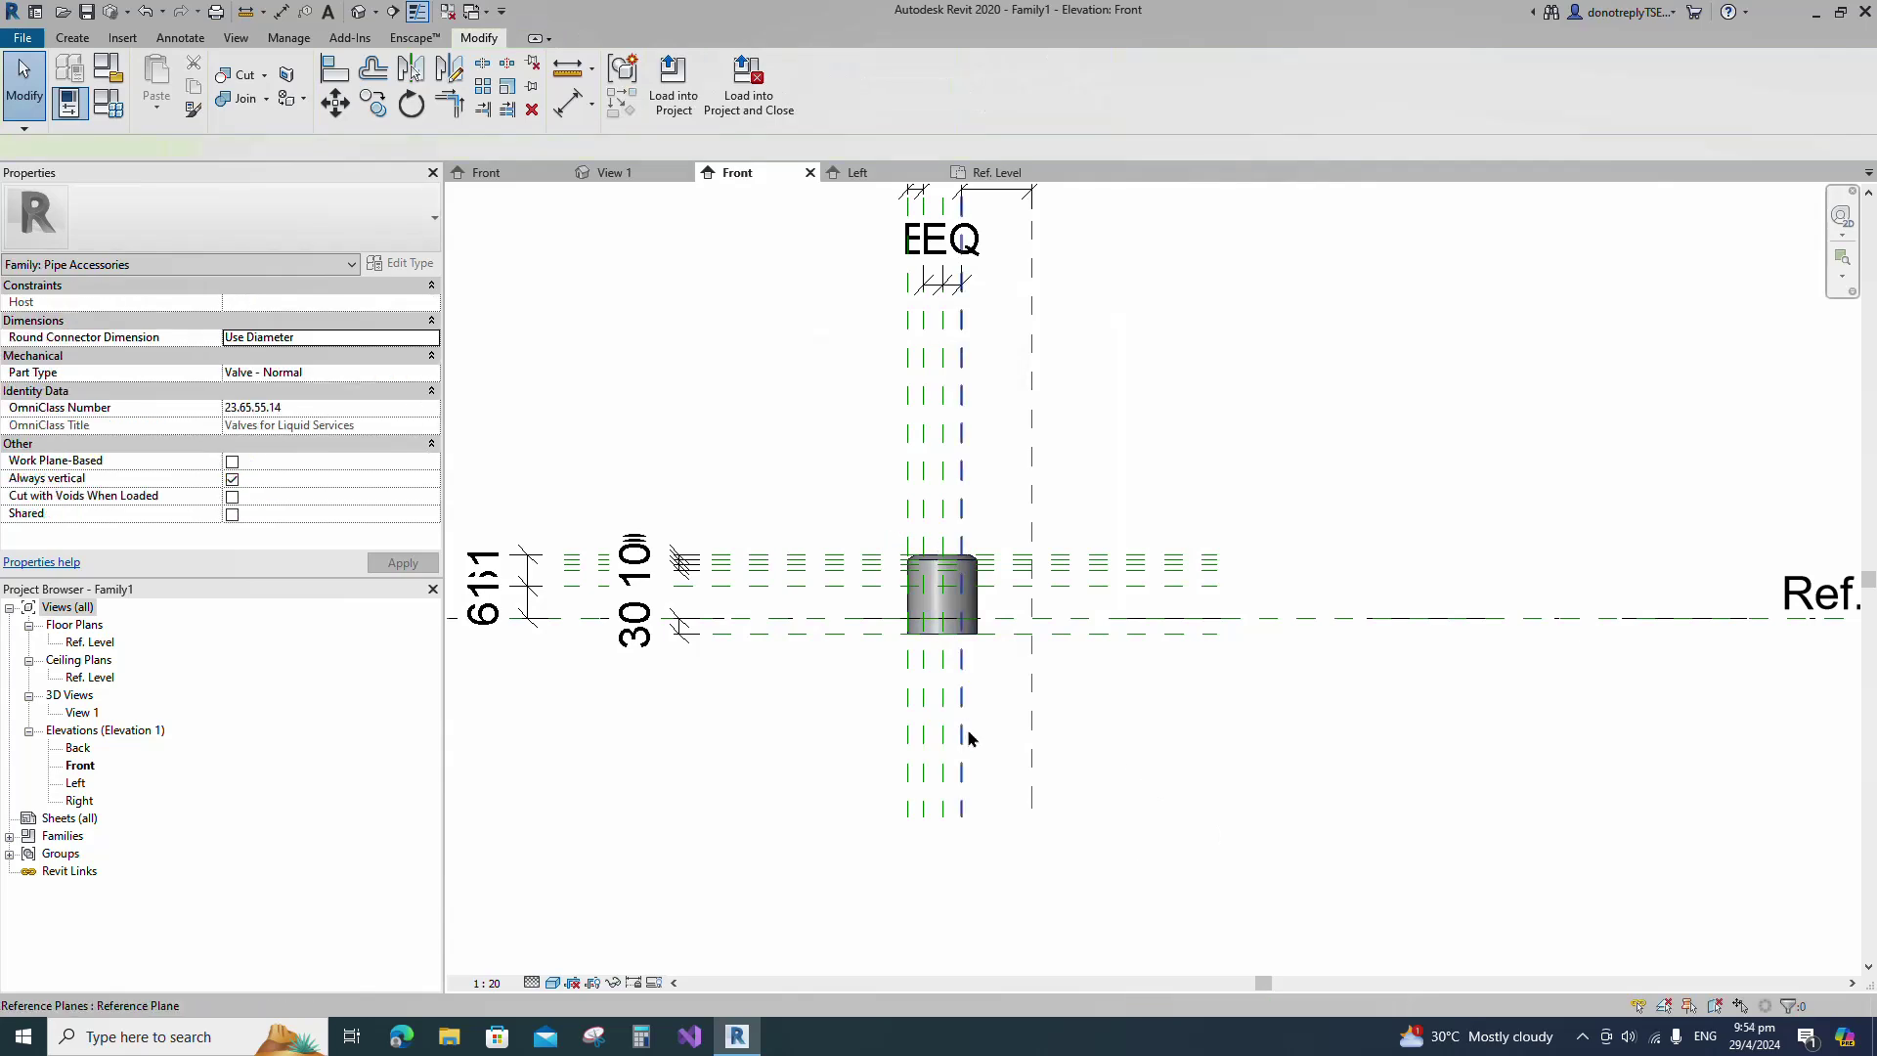
Add a vertical reference plane offset 50 to the left of the plane along the body's left edge.
{"action": "left_click", "coordinate": [969, 738]}
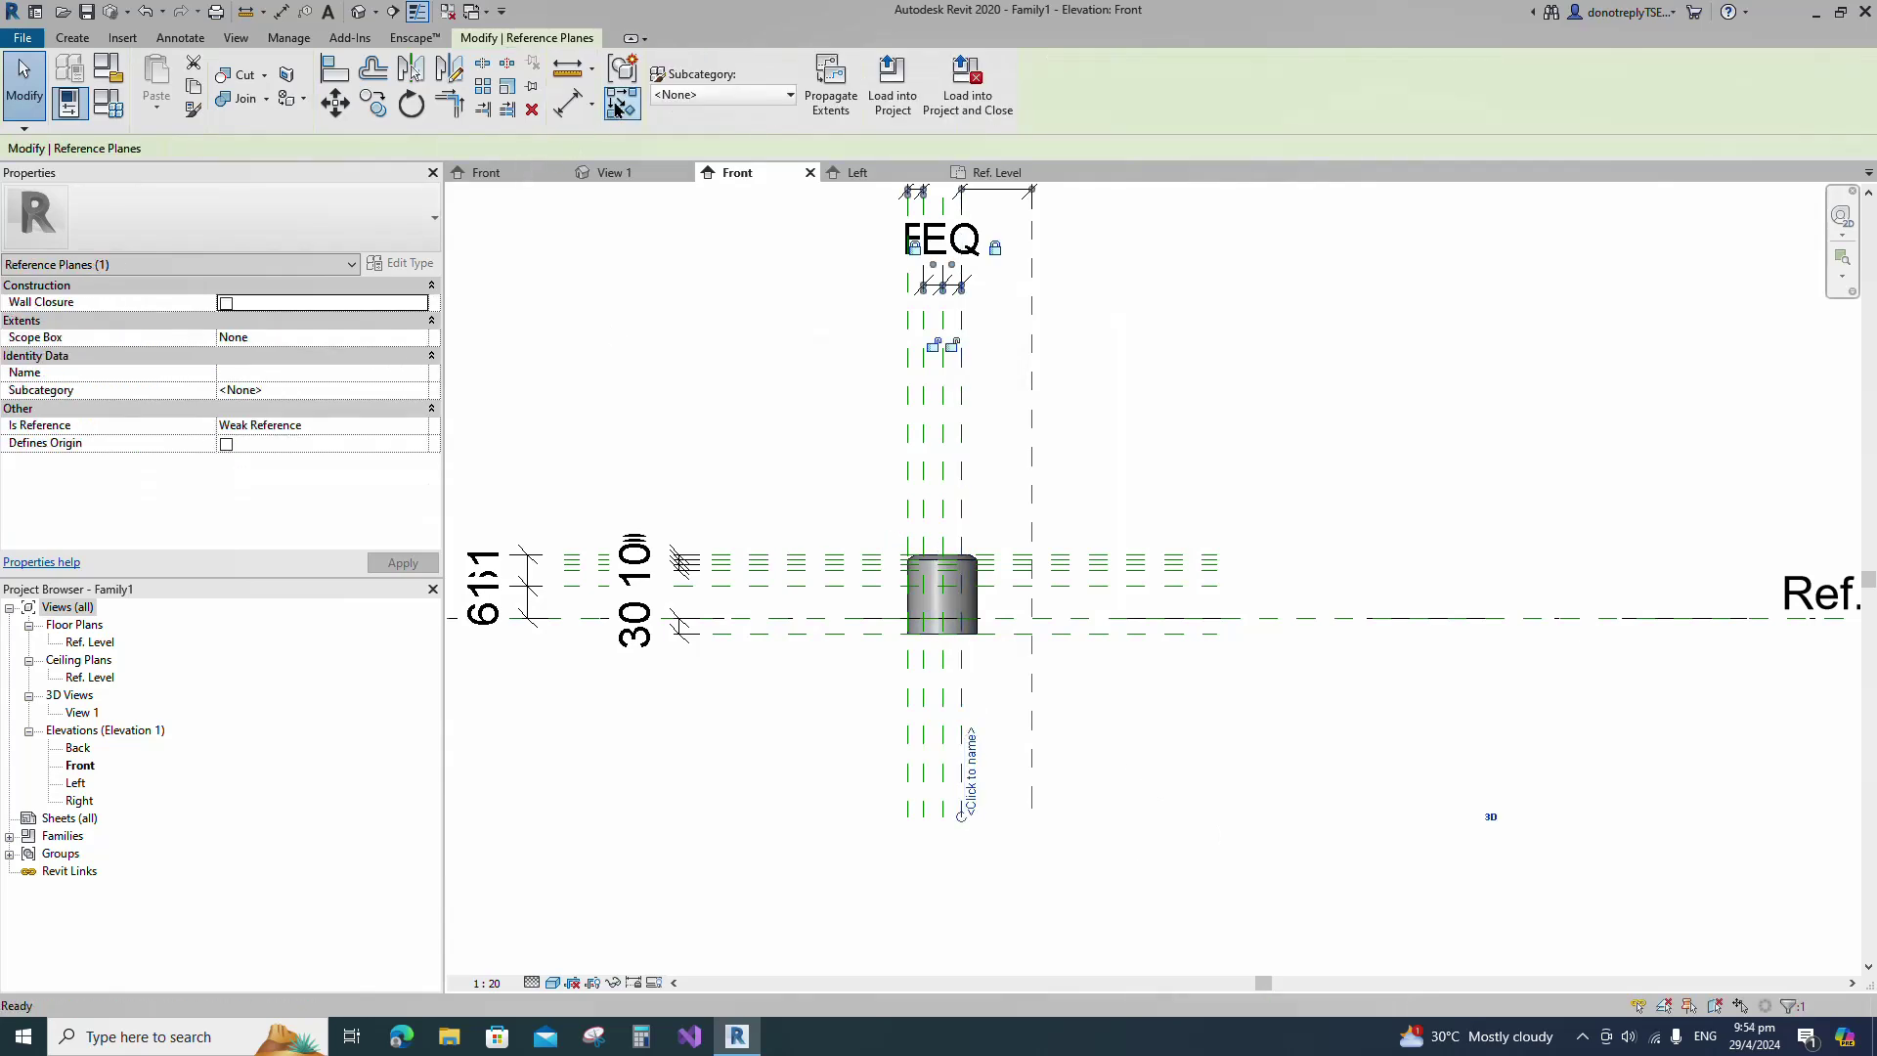
{"action": "left_click", "coordinate": [618, 104]}
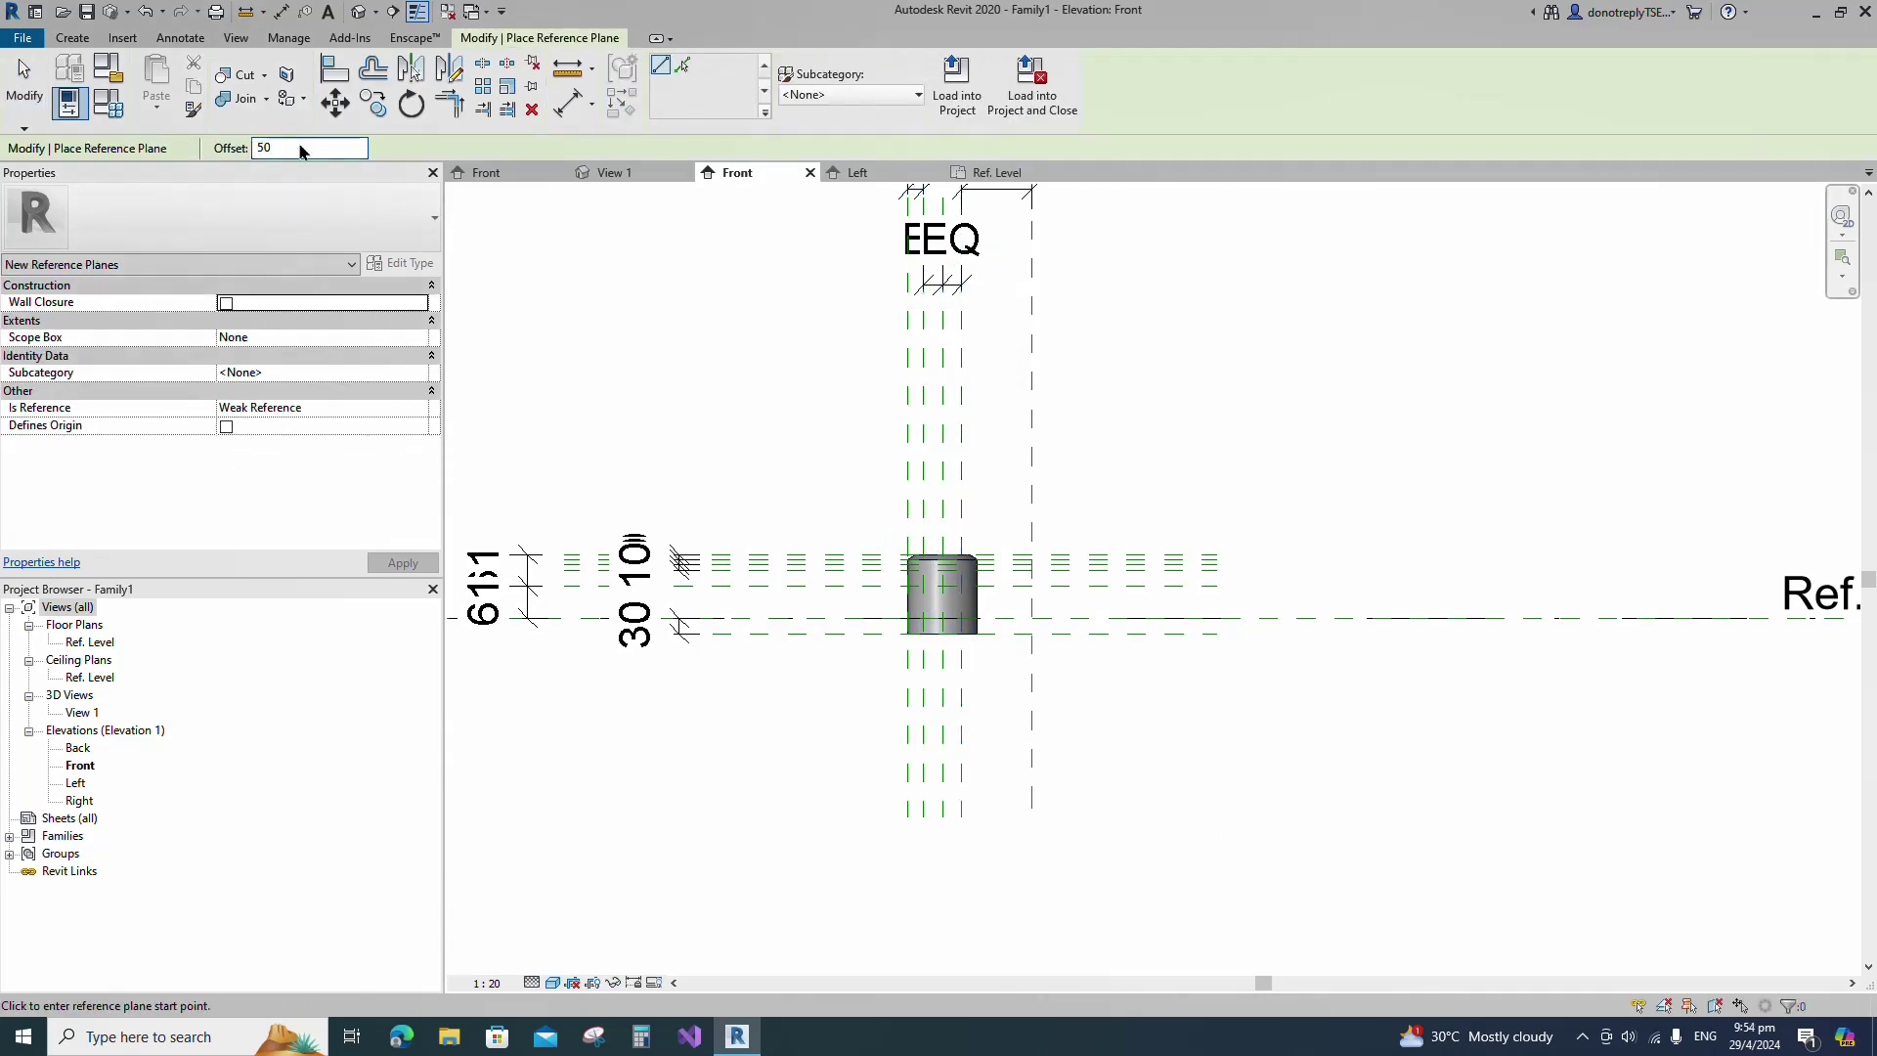
{"action": "scroll", "coordinate": [1134, 514], "scroll_direction": "down", "scroll_amount": 1}
{"action": "left_click", "coordinate": [682, 64]}
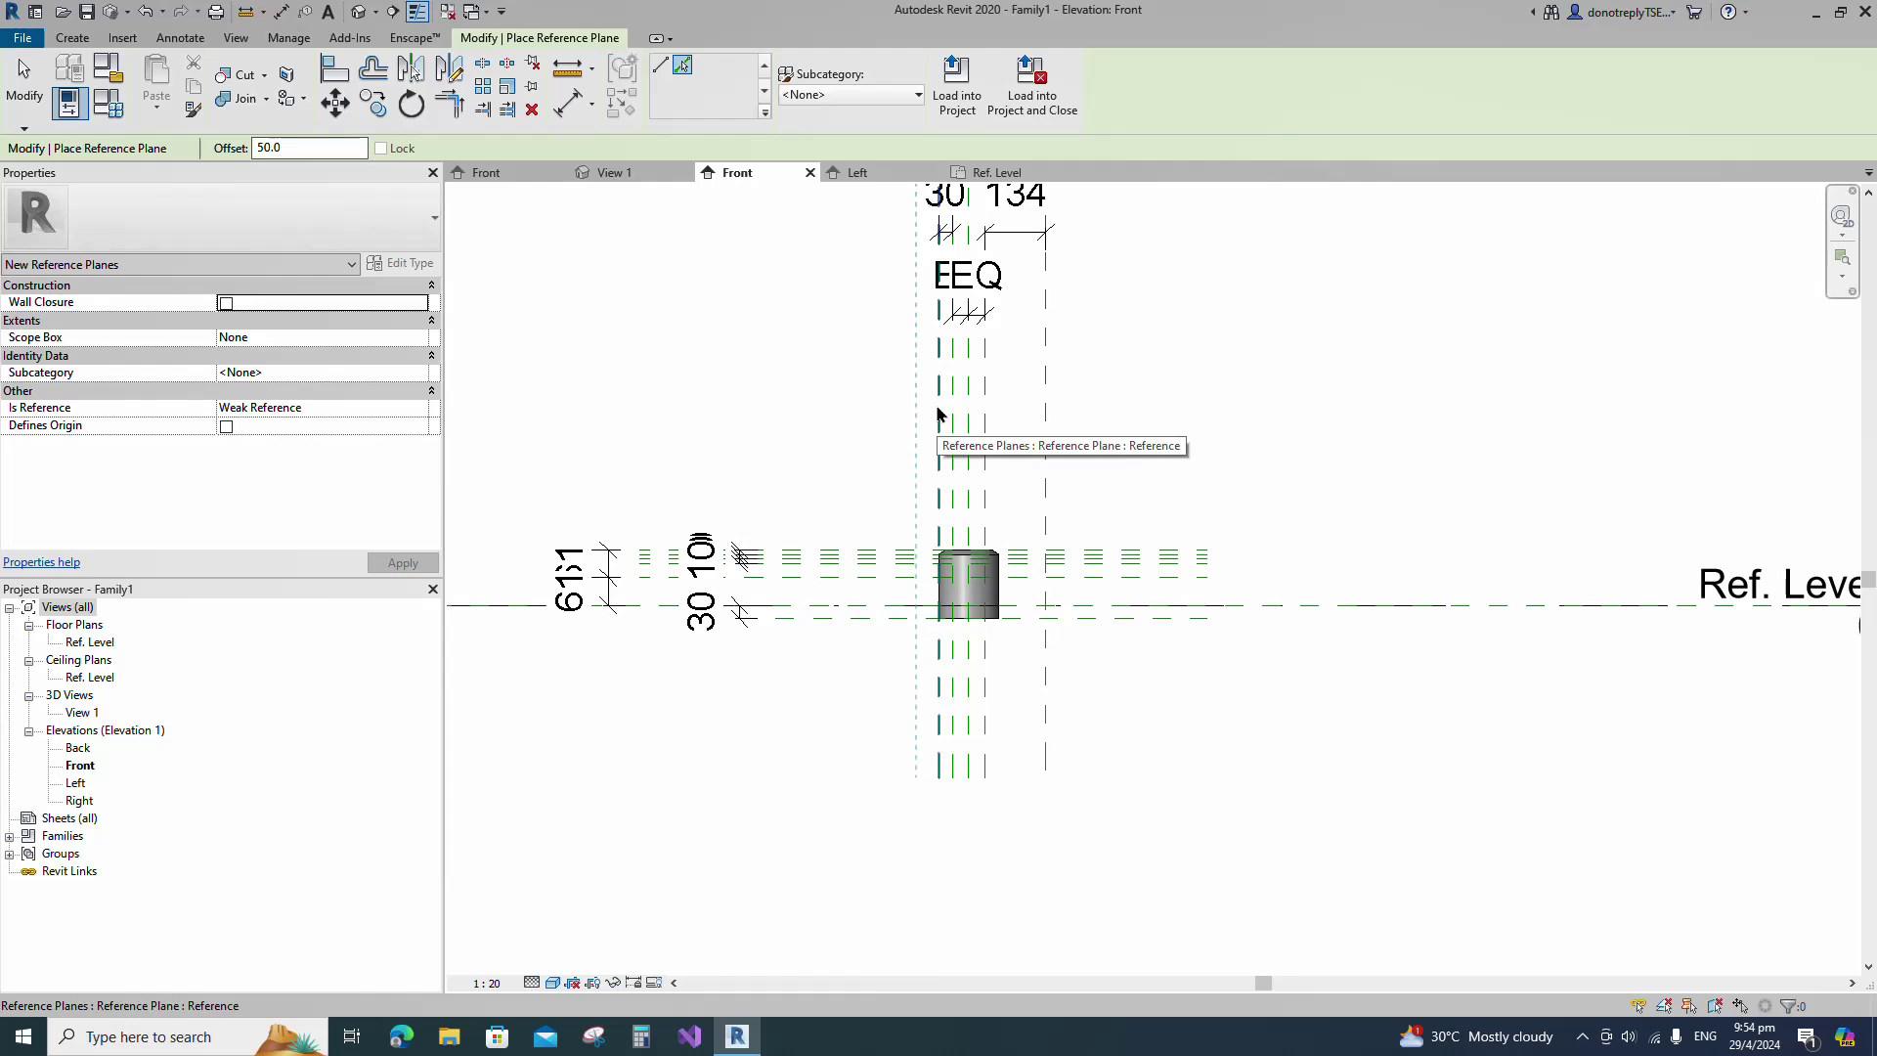
{"action": "scroll", "coordinate": [1093, 474], "scroll_direction": "down", "scroll_amount": 1}
{"action": "scroll", "coordinate": [722, 636], "scroll_direction": "up", "scroll_amount": 1}
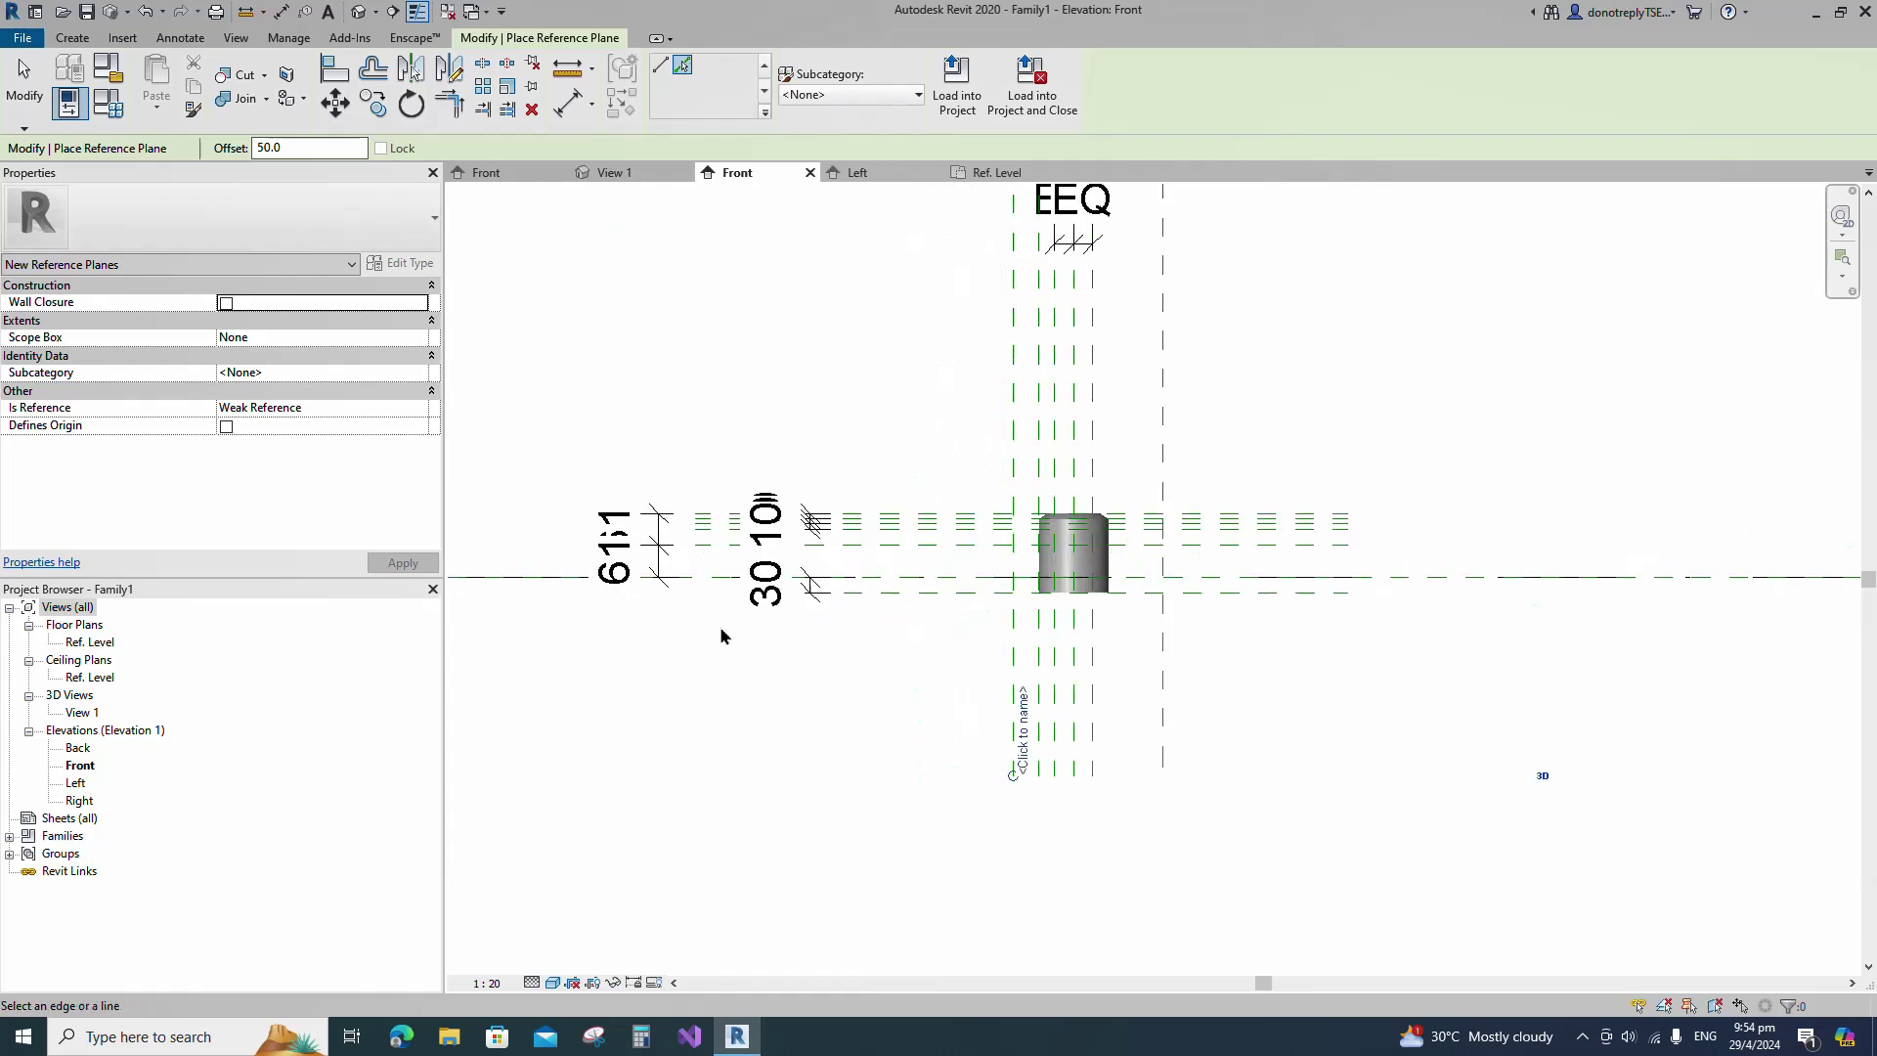
Draw one reference plane offset 50 below Ref. Level and another offset 50 to the left of the rightmost vertical plane.
{"action": "left_click", "coordinate": [661, 65]}
{"action": "left_click", "coordinate": [696, 577]}
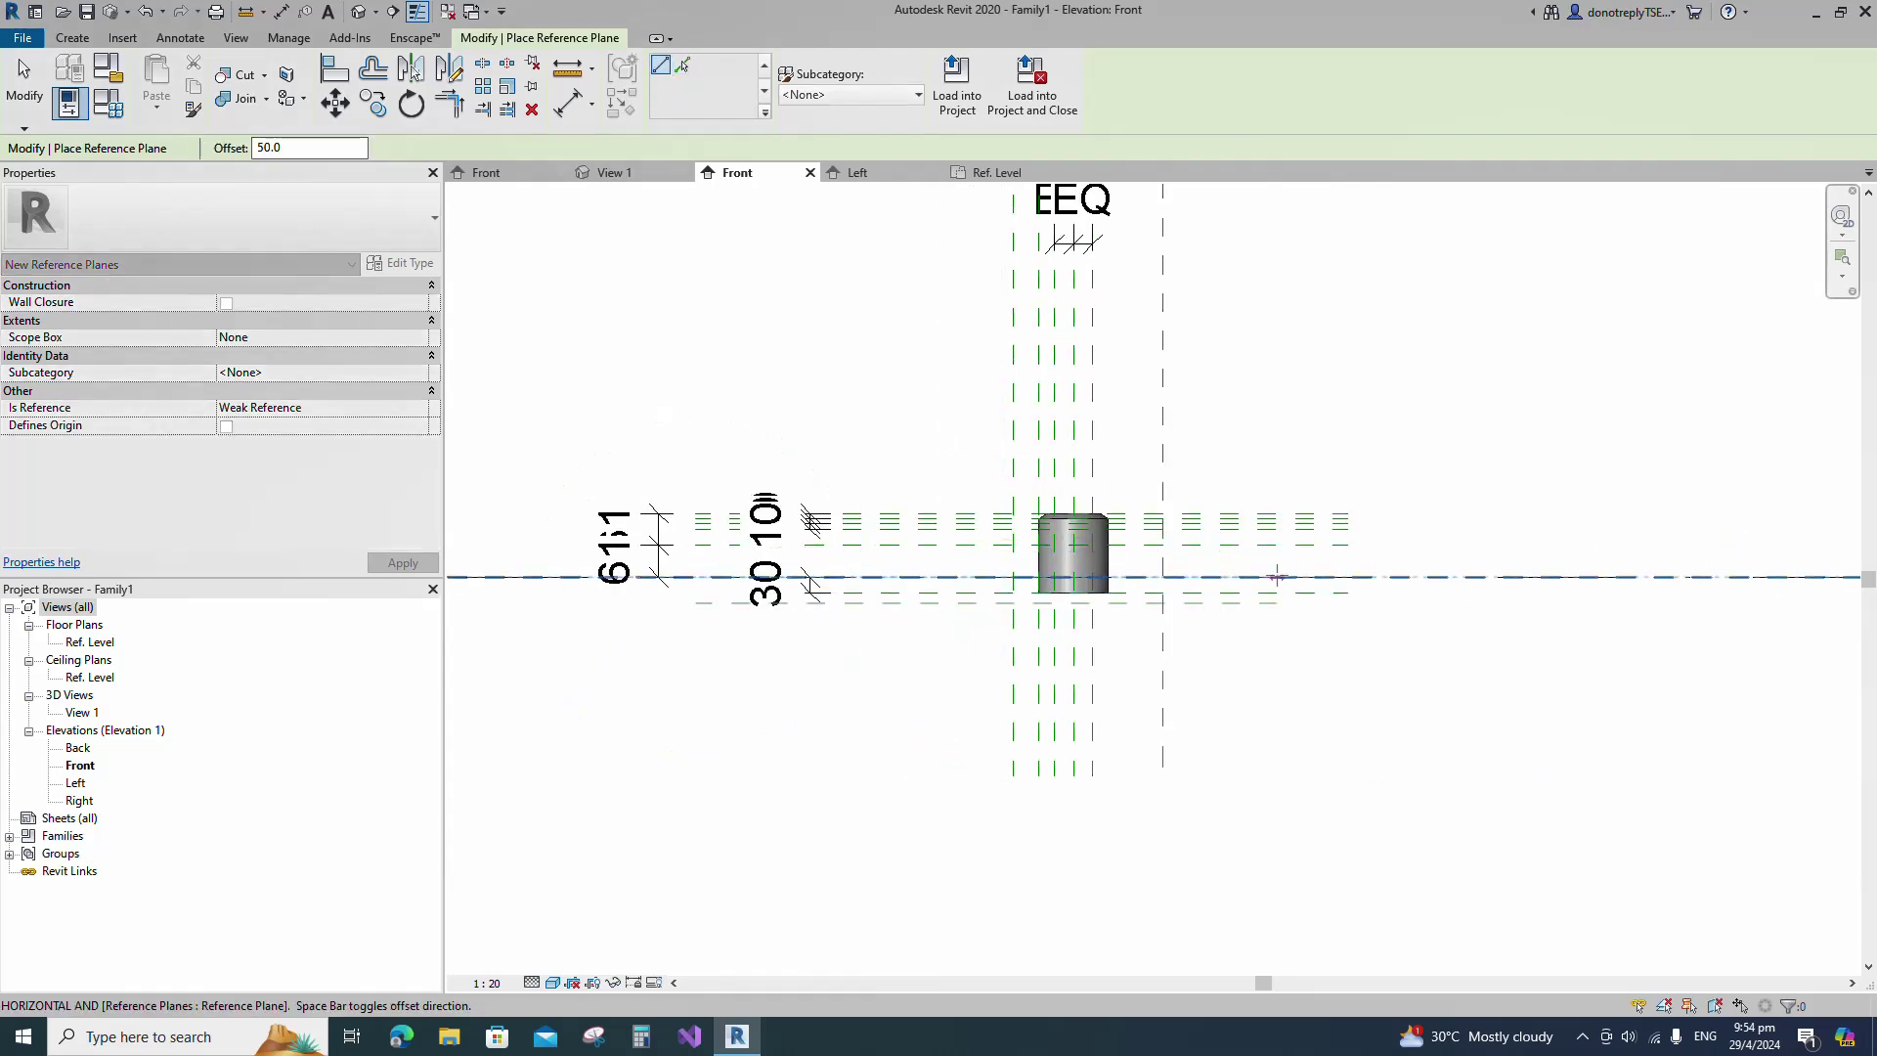
{"action": "left_click", "coordinate": [1349, 577]}
{"action": "left_click", "coordinate": [1162, 776]}
{"action": "key", "text": "space"}
{"action": "left_click", "coordinate": [1163, 229]}
{"action": "key", "text": "Escape"}
Dimension the outermost left vertical plane from the plane along the body's left edge.
{"action": "key", "text": "d"}
{"action": "key", "text": "i"}
{"action": "scroll", "coordinate": [1002, 534], "scroll_direction": "up", "scroll_amount": 1}
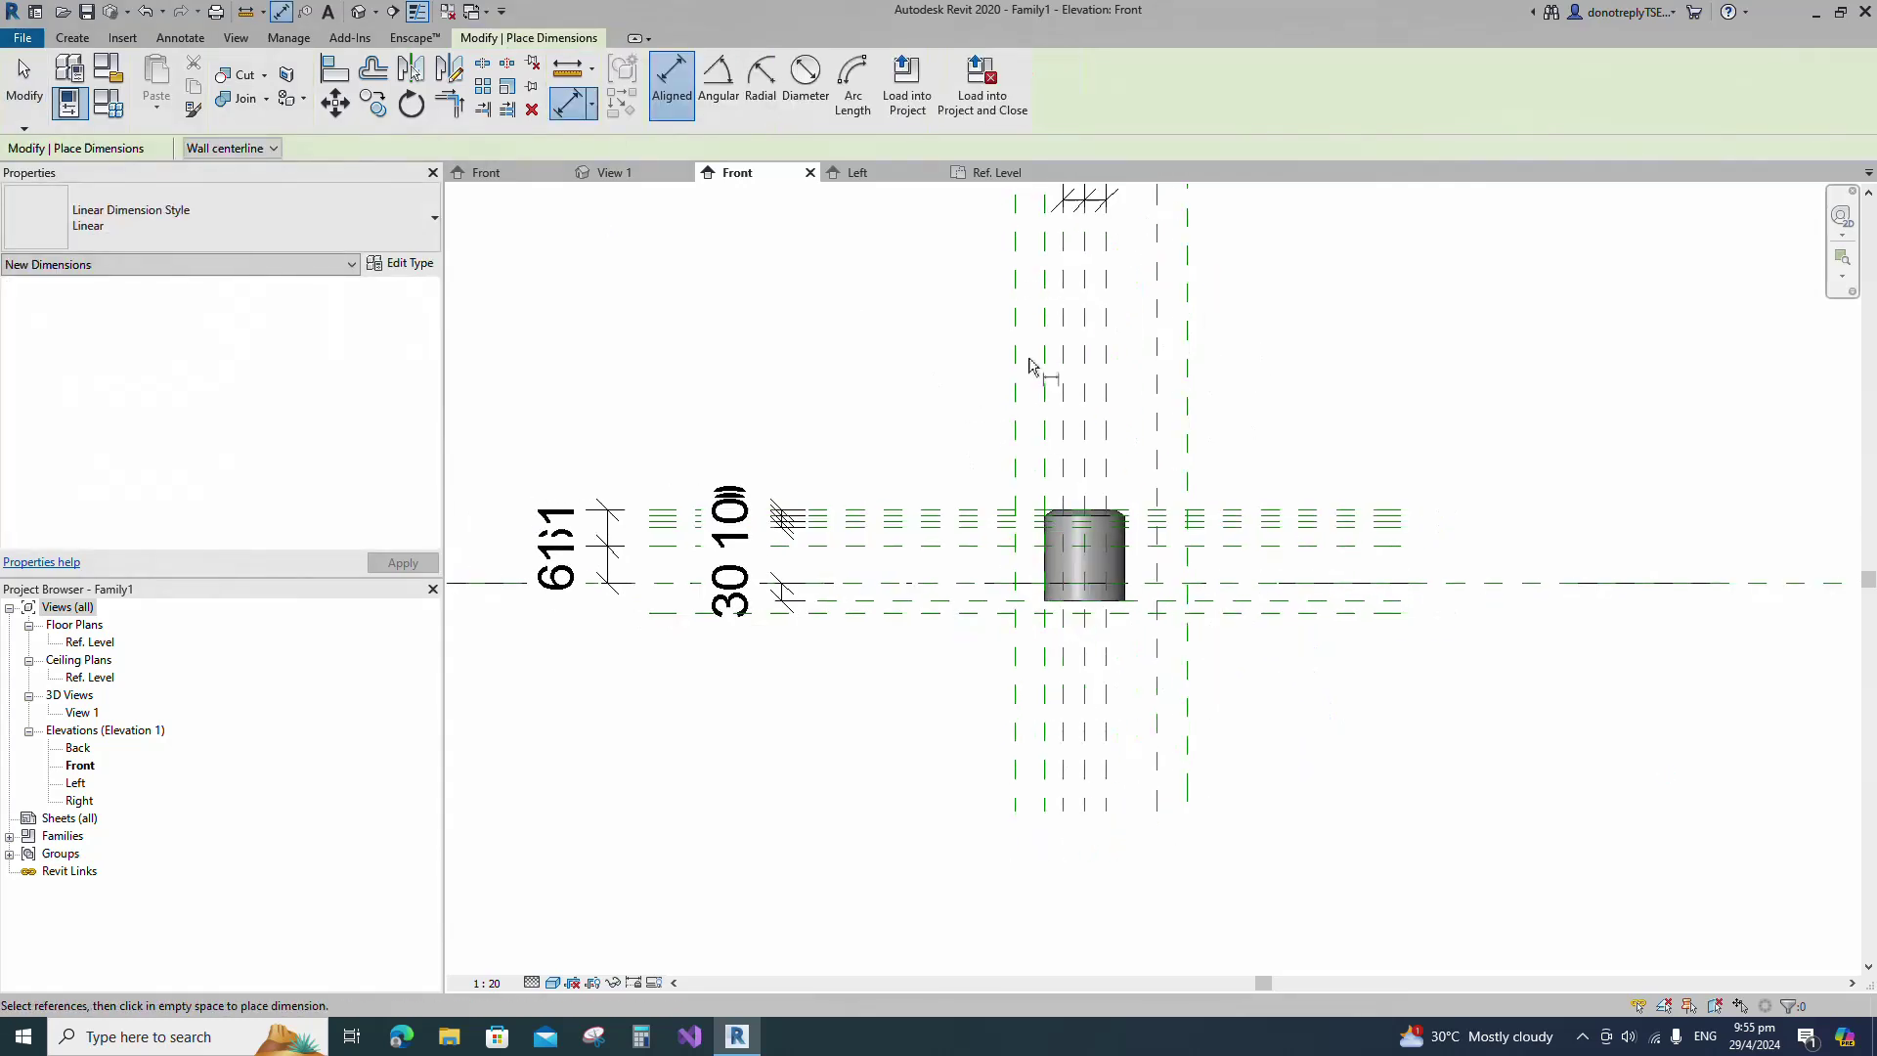
{"action": "left_click", "coordinate": [1043, 281]}
{"action": "left_click", "coordinate": [1015, 459]}
{"action": "scroll", "coordinate": [1007, 440], "scroll_direction": "down", "scroll_amount": 3}
{"action": "scroll", "coordinate": [968, 396], "scroll_direction": "up", "scroll_amount": 2}
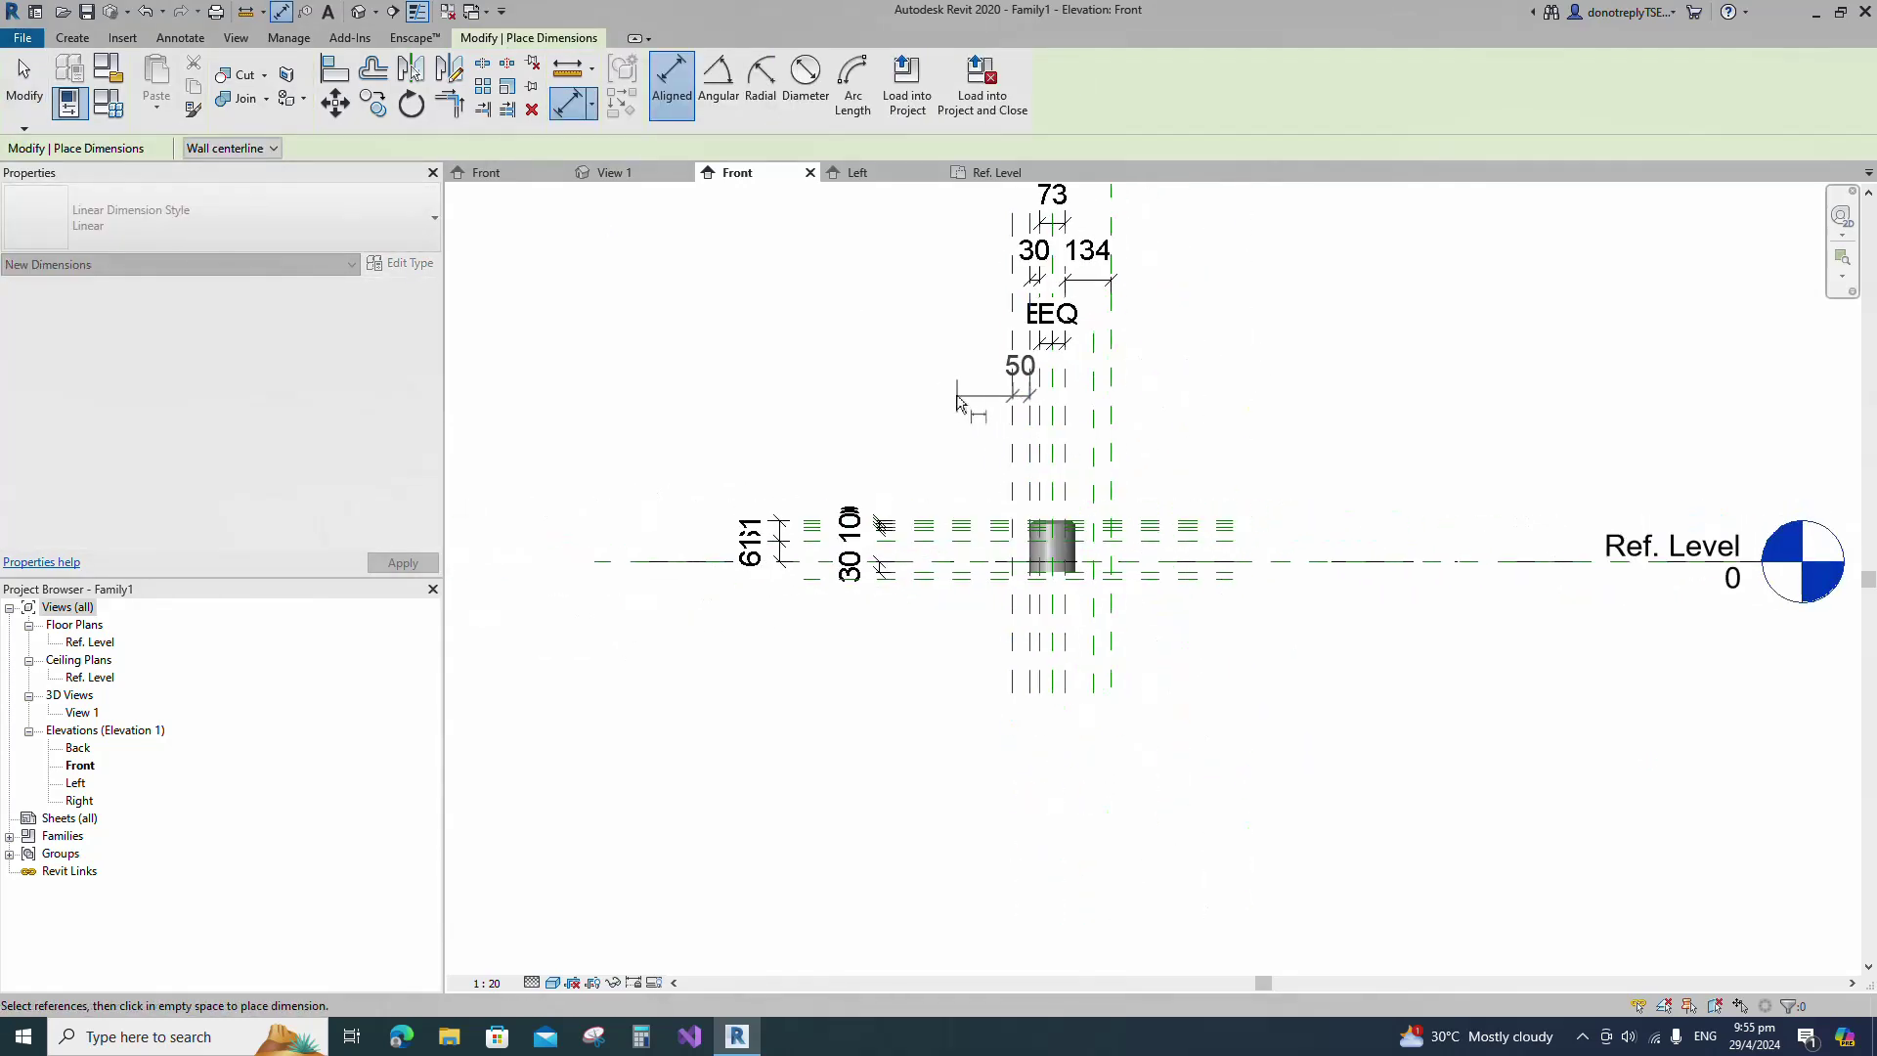
{"action": "left_click", "coordinate": [951, 394]}
Dimension the gap between the two rightmost vertical planes and the distance from Ref. Level to the lowest horizontal plane.
{"action": "left_click", "coordinate": [1139, 401]}
{"action": "left_click", "coordinate": [1161, 401]}
{"action": "left_click", "coordinate": [1253, 402]}
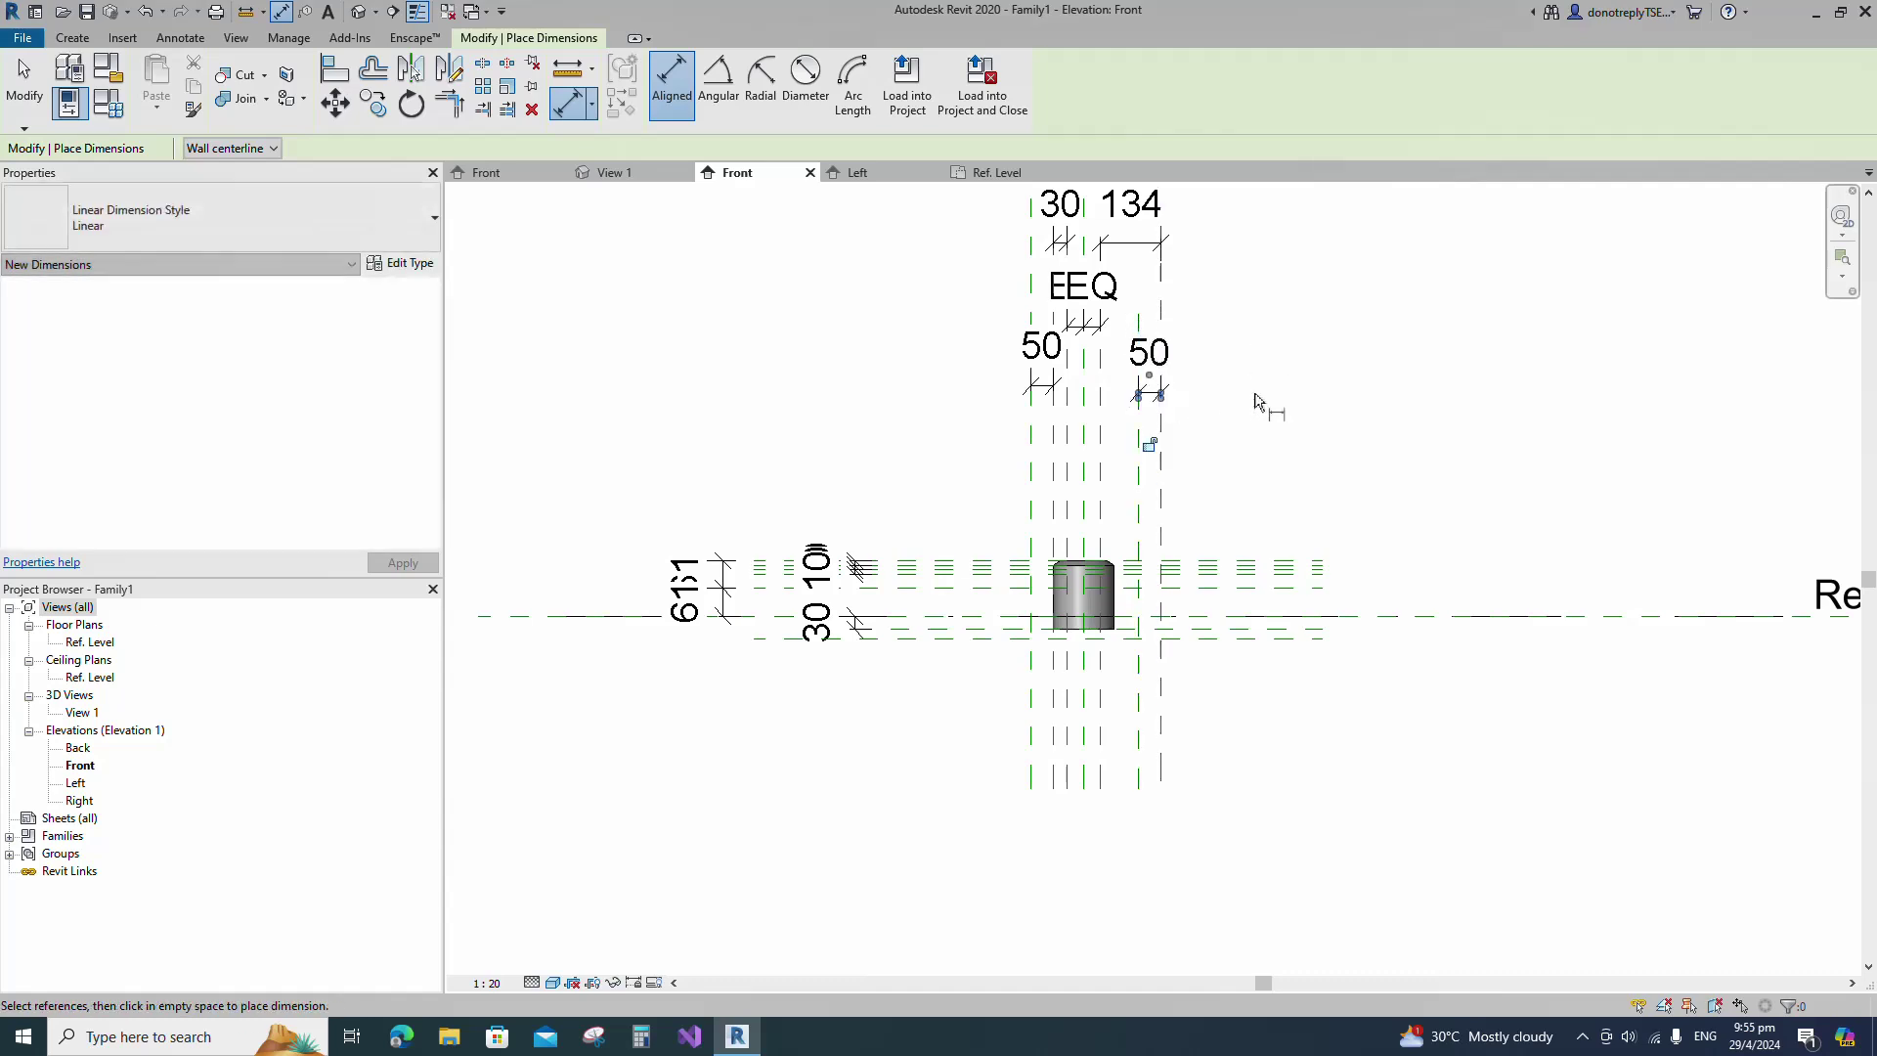
{"action": "left_click", "coordinate": [956, 625]}
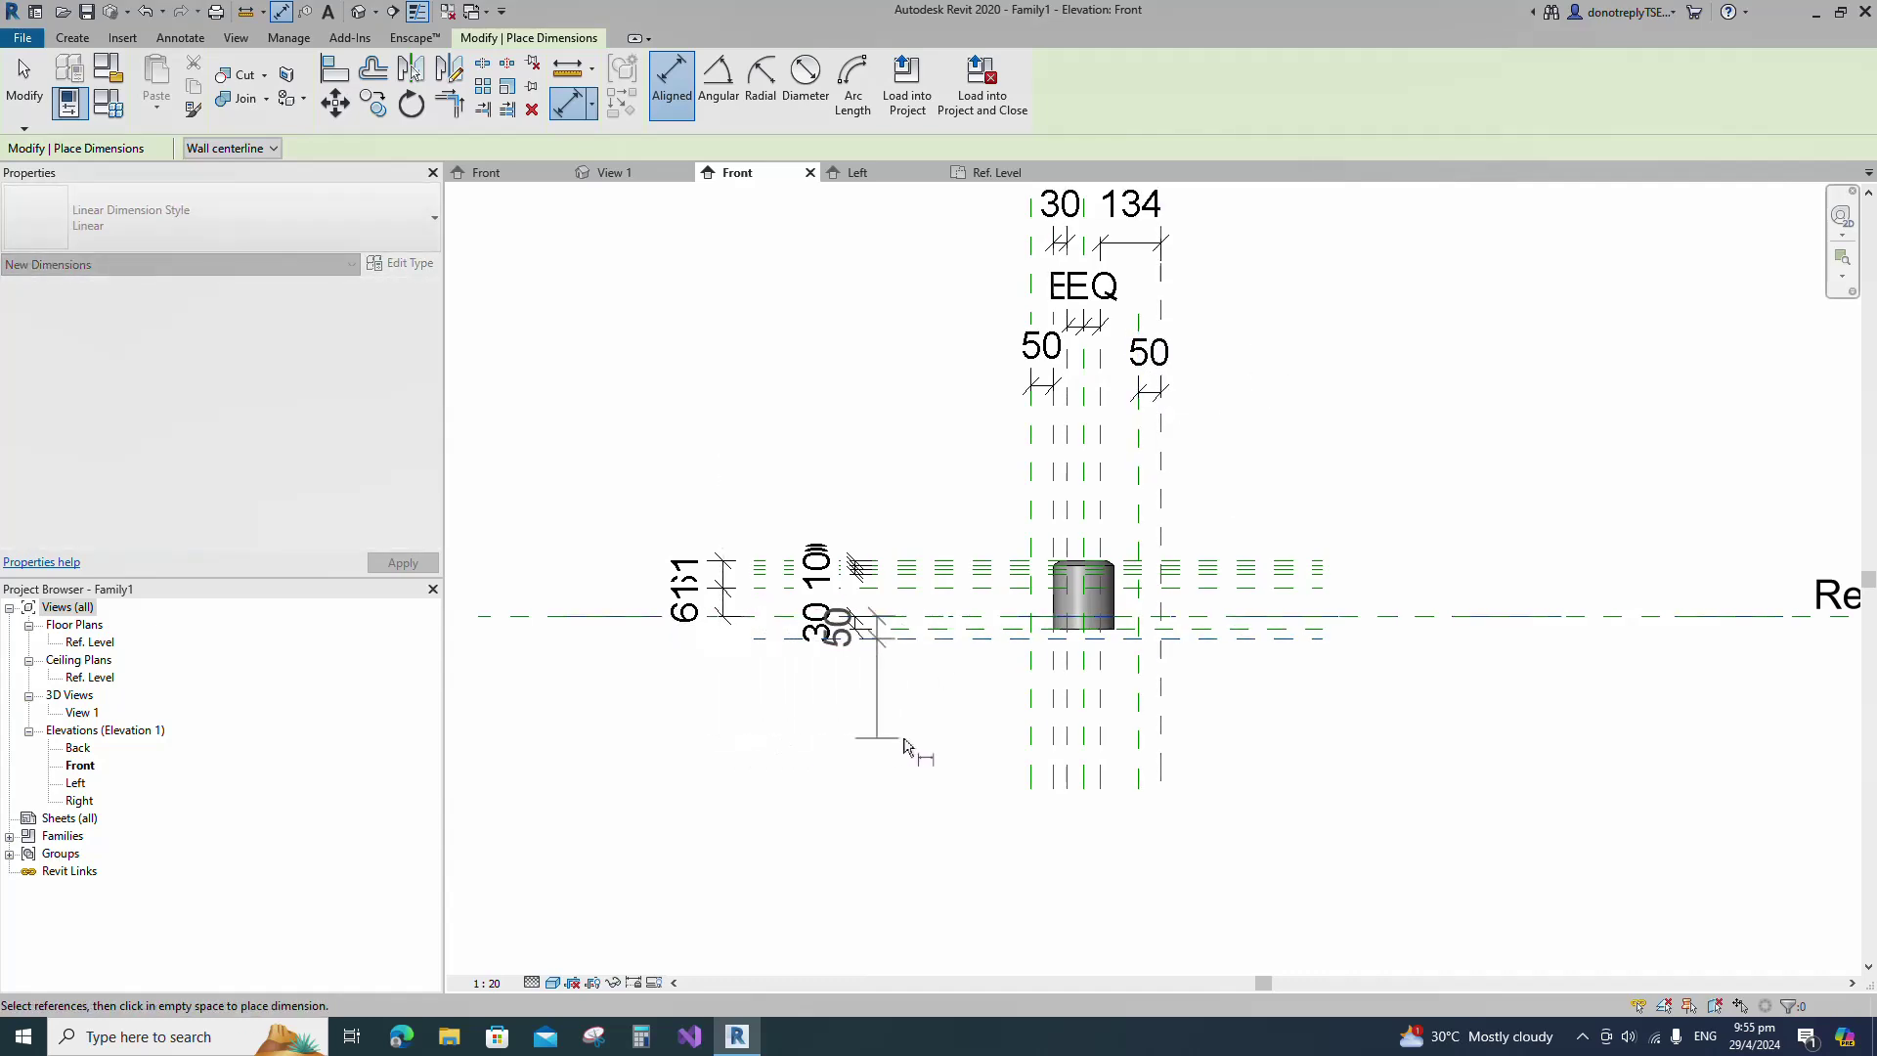
{"action": "key", "text": "Escape"}
{"action": "key", "text": "Escape"}
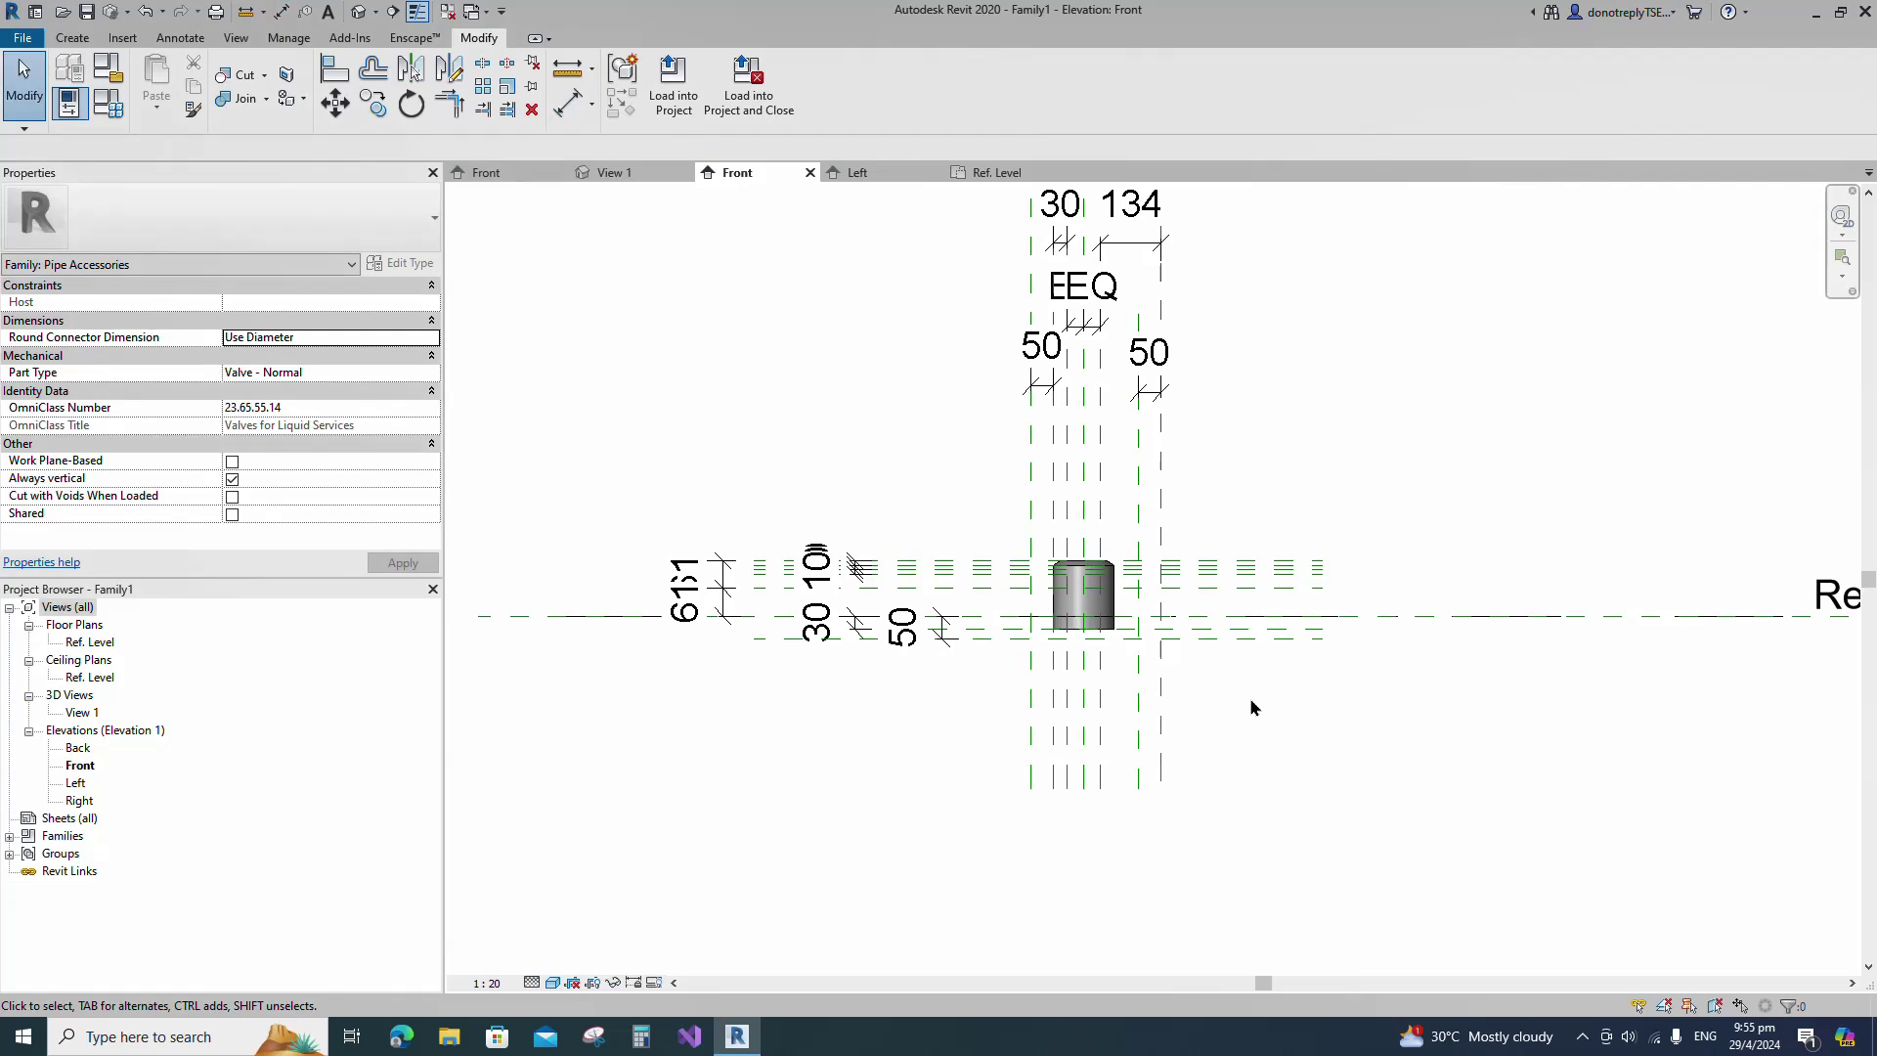
Add two vertical reference planes between the two rightmost ones, each offset 12 inward from its neighbouring outer plane.
{"action": "scroll", "coordinate": [1251, 684], "scroll_direction": "up", "scroll_amount": 2}
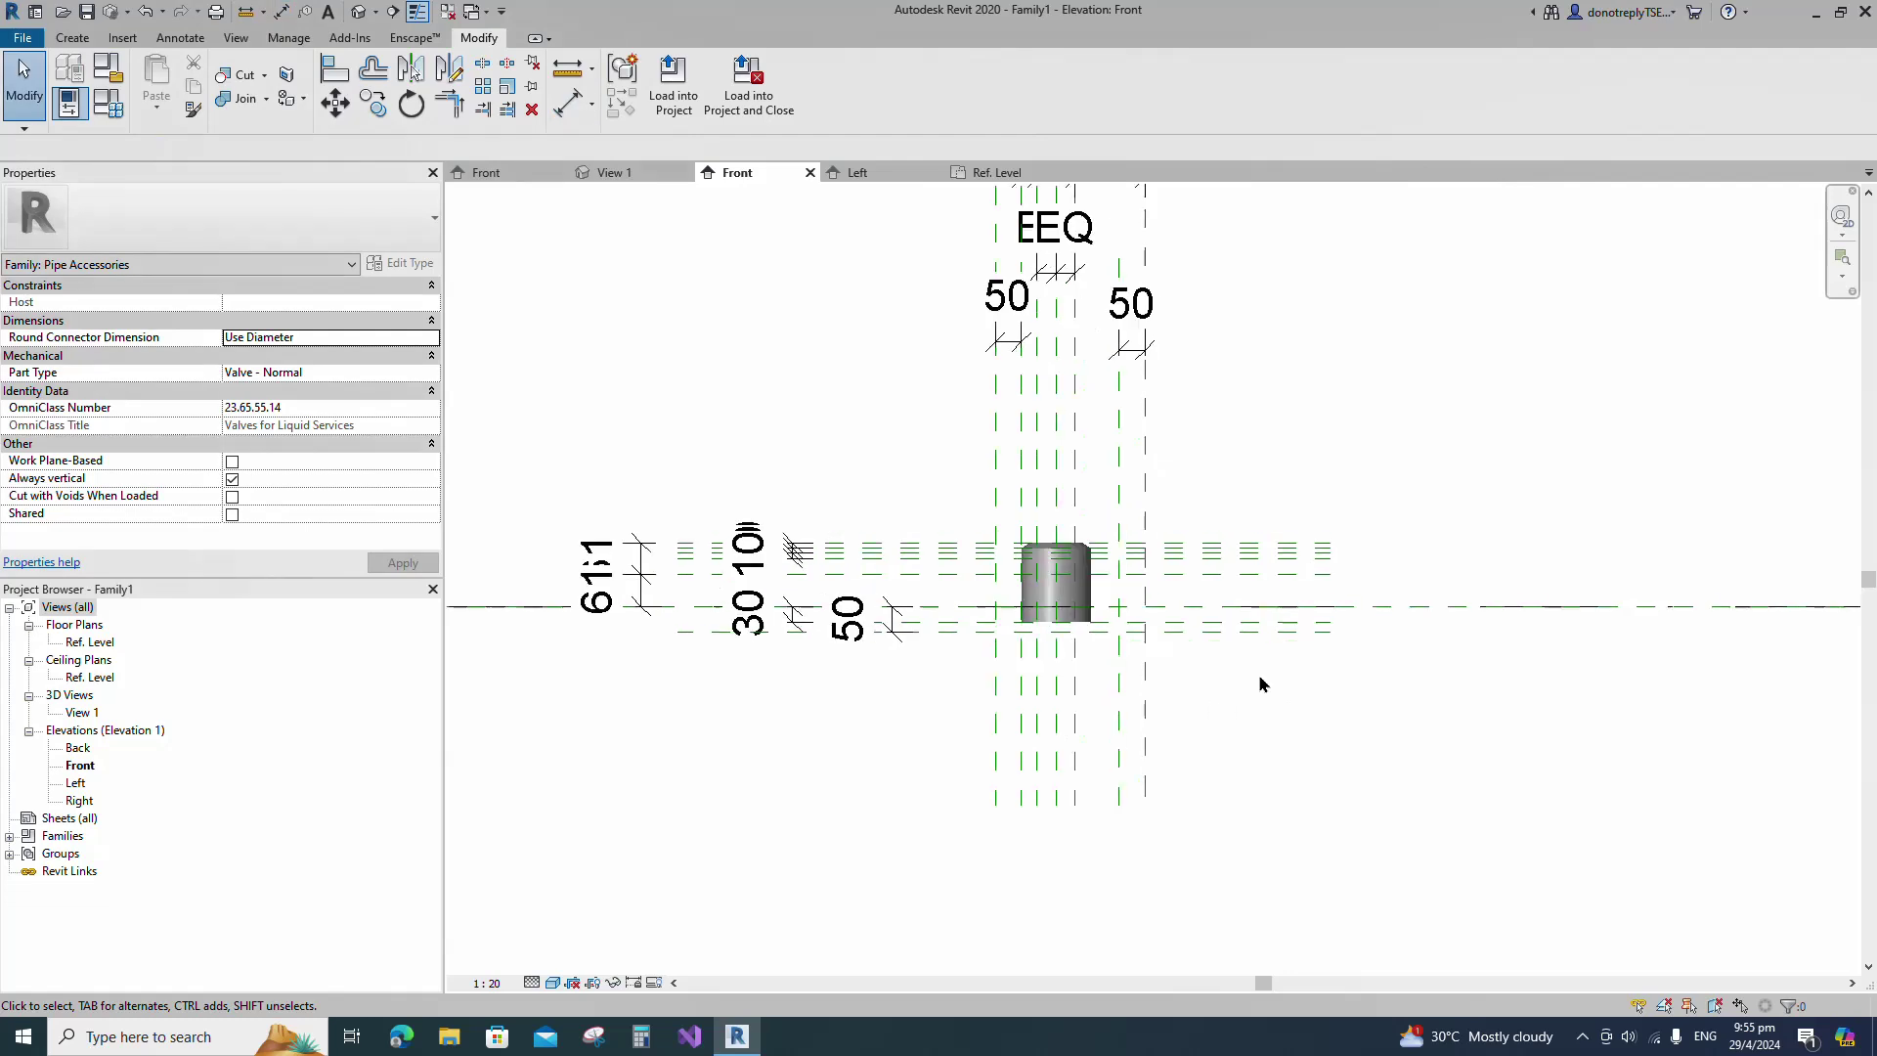
{"action": "left_click", "coordinate": [1130, 767]}
{"action": "left_click", "coordinate": [626, 107]}
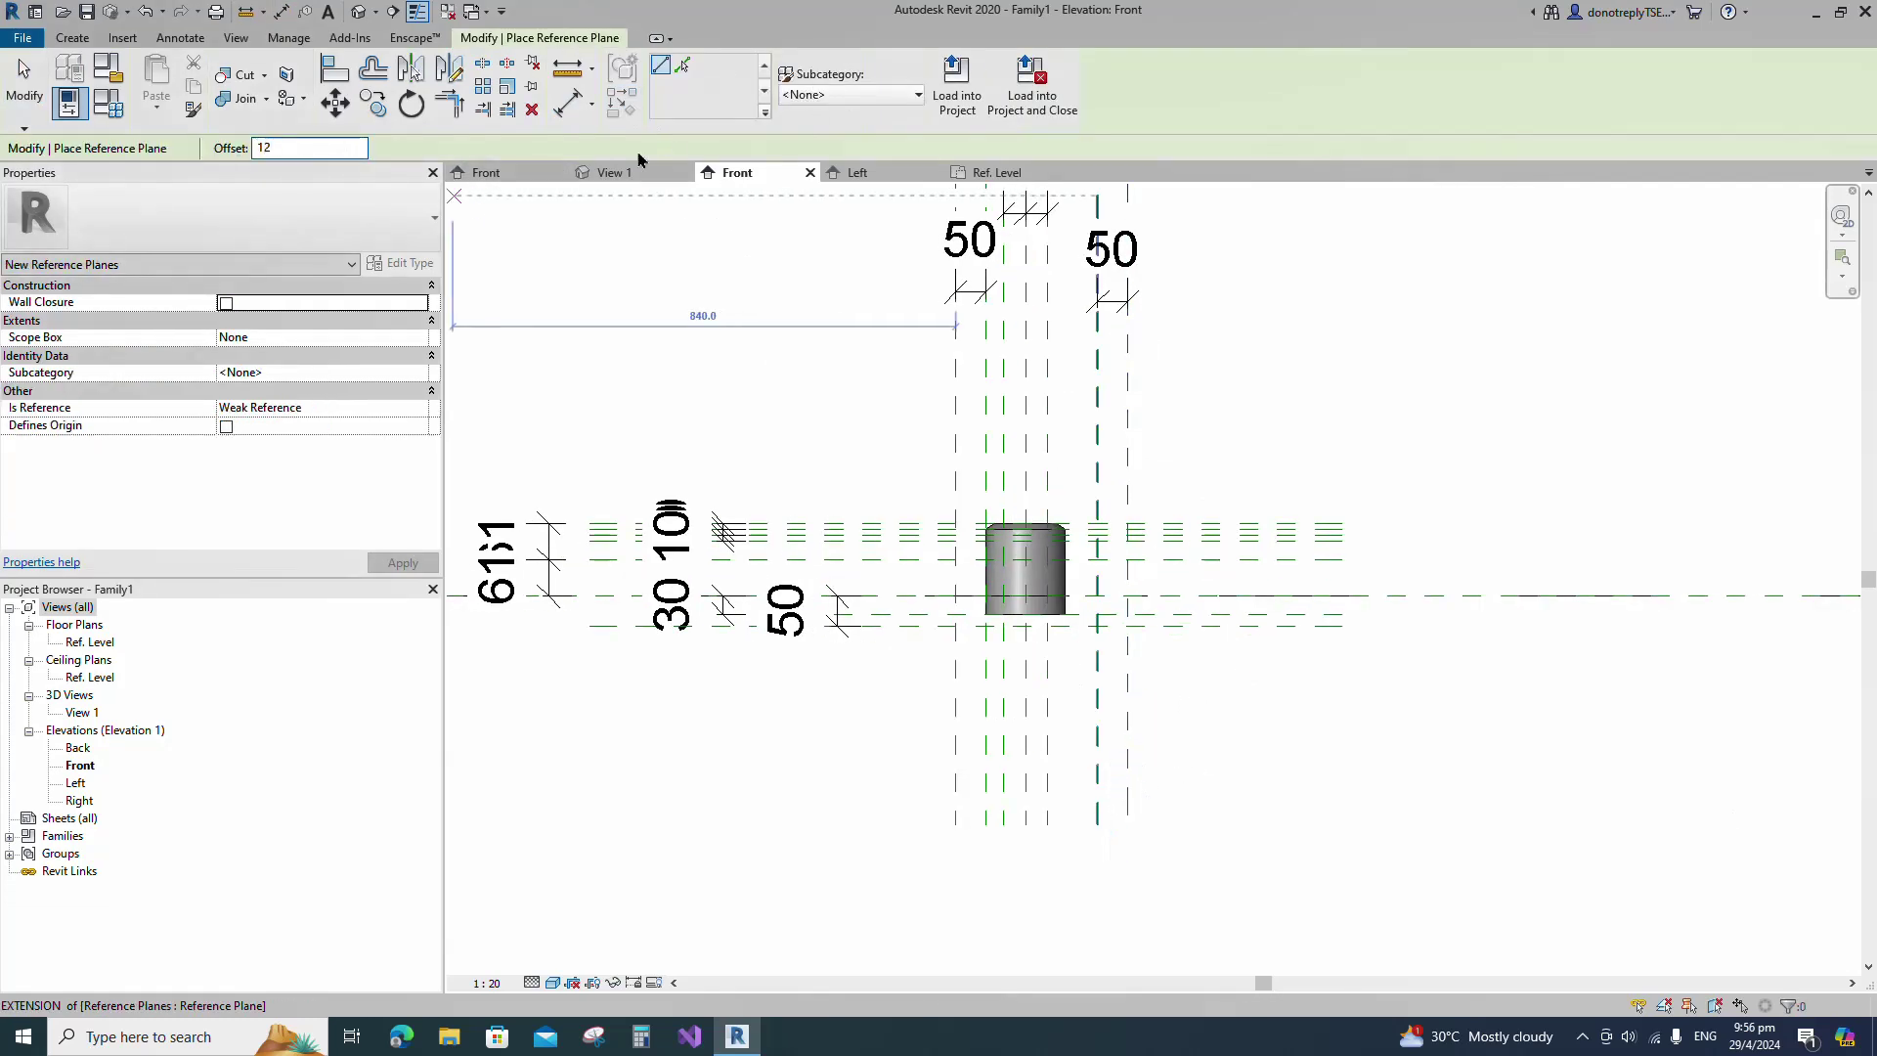
{"action": "left_click", "coordinate": [683, 66]}
{"action": "left_click", "coordinate": [1104, 733]}
{"action": "left_click", "coordinate": [660, 66]}
{"action": "left_click", "coordinate": [1121, 815]}
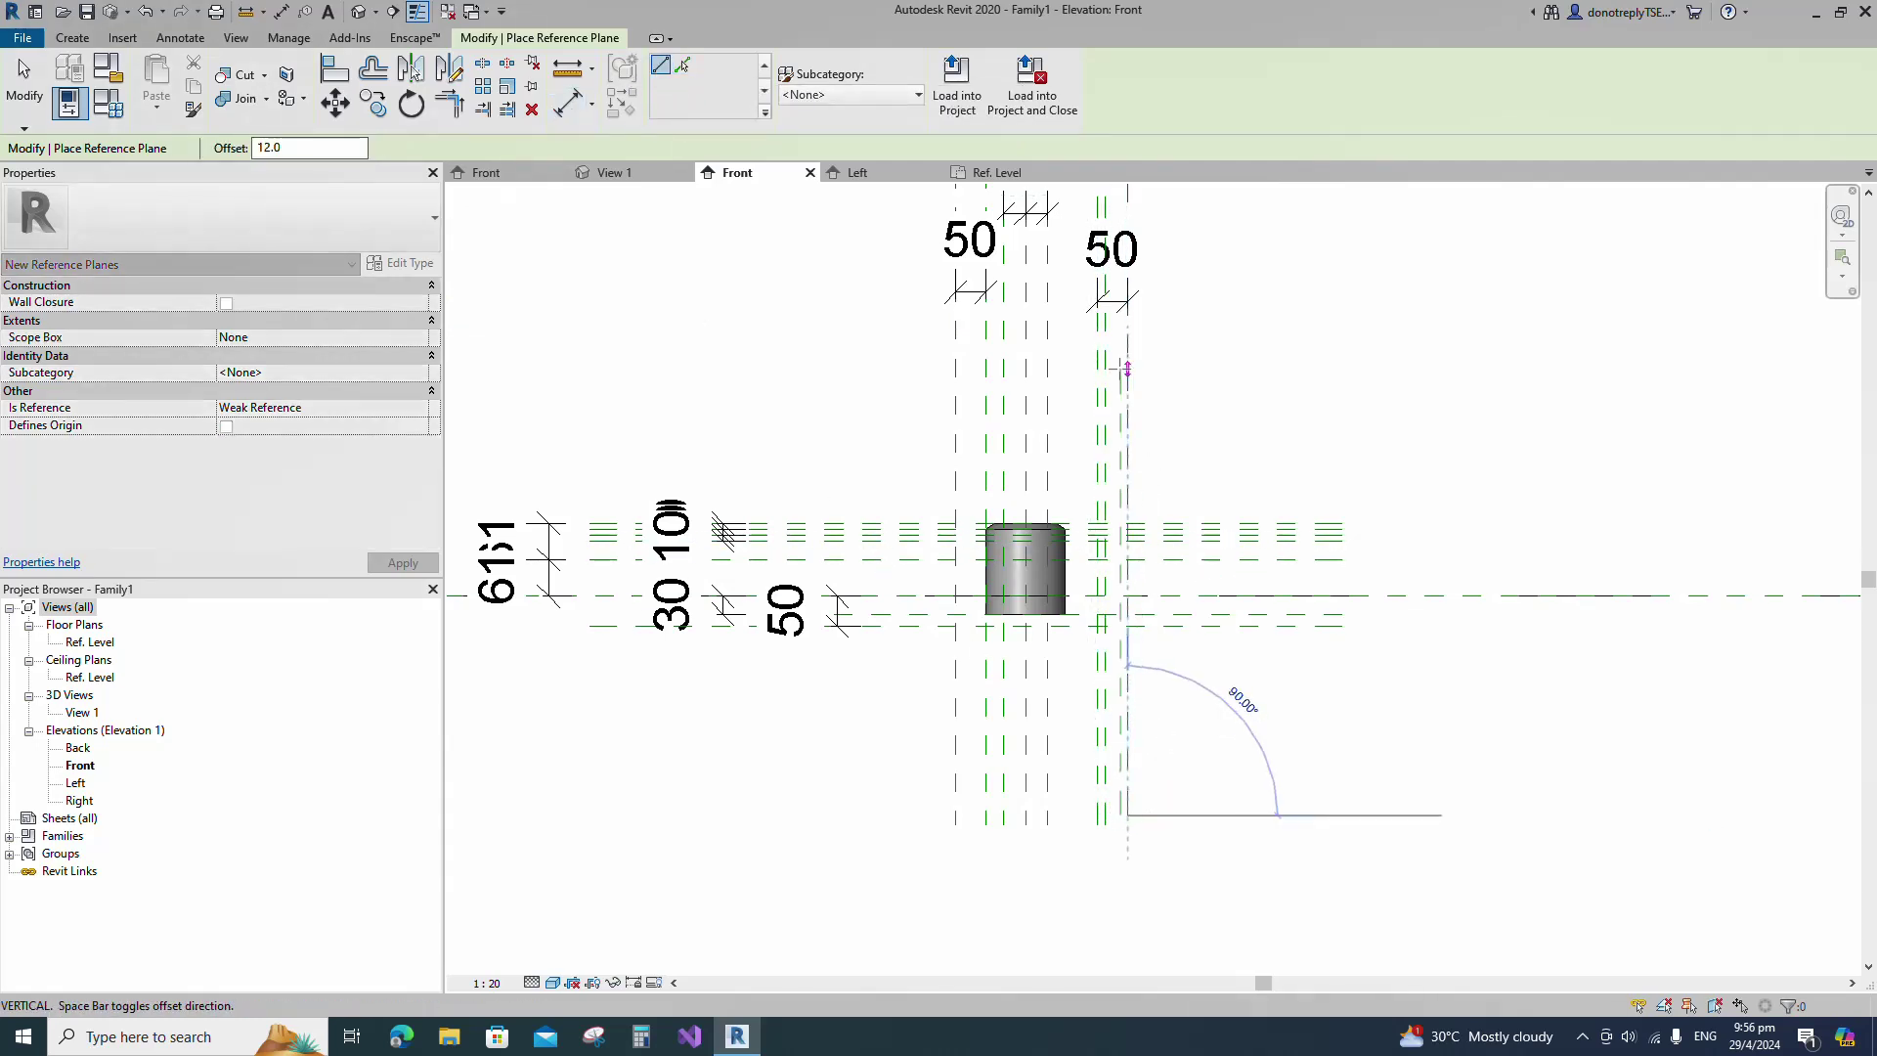
{"action": "left_click", "coordinate": [1121, 196]}
Dimension each of the two new inner vertical planes to its neighbouring outer plane, below the model.
{"action": "key", "text": "d"}
{"action": "key", "text": "i"}
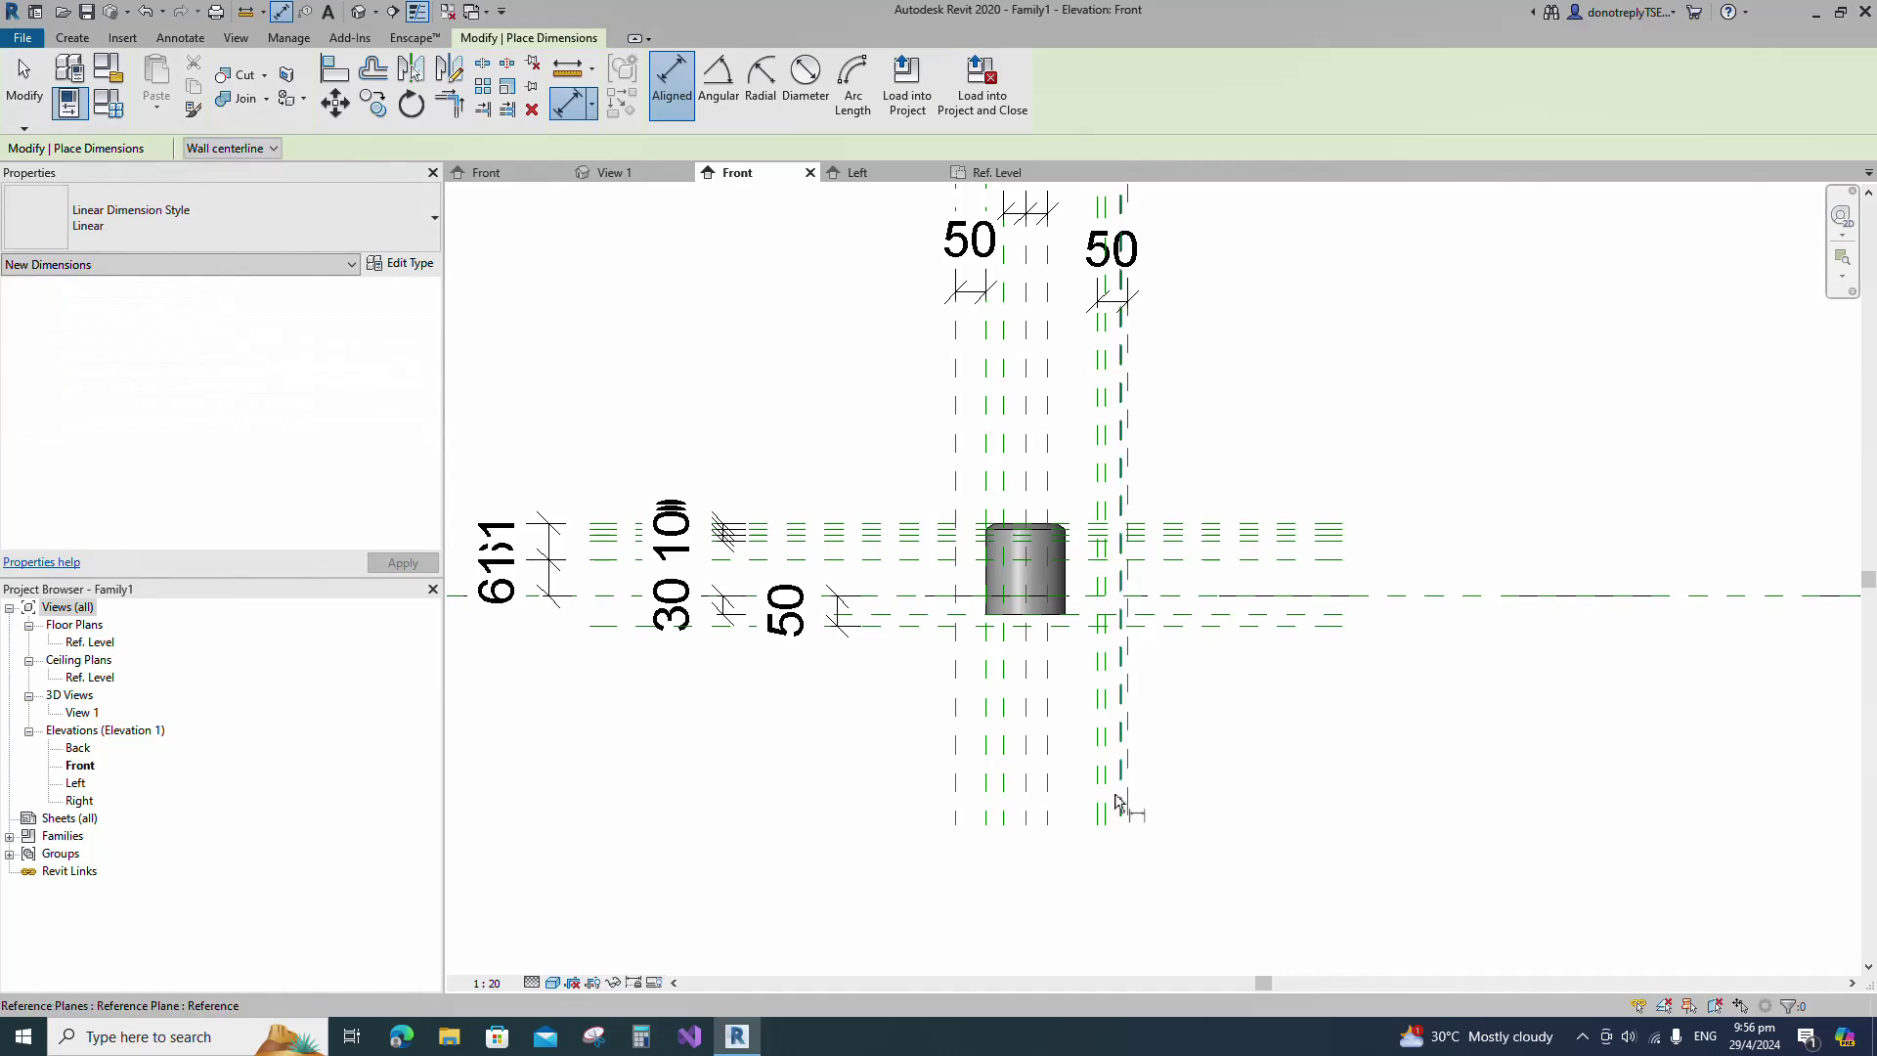
{"action": "scroll", "coordinate": [1075, 841], "scroll_direction": "up", "scroll_amount": 2}
{"action": "scroll", "coordinate": [1042, 645], "scroll_direction": "down", "scroll_amount": 5}
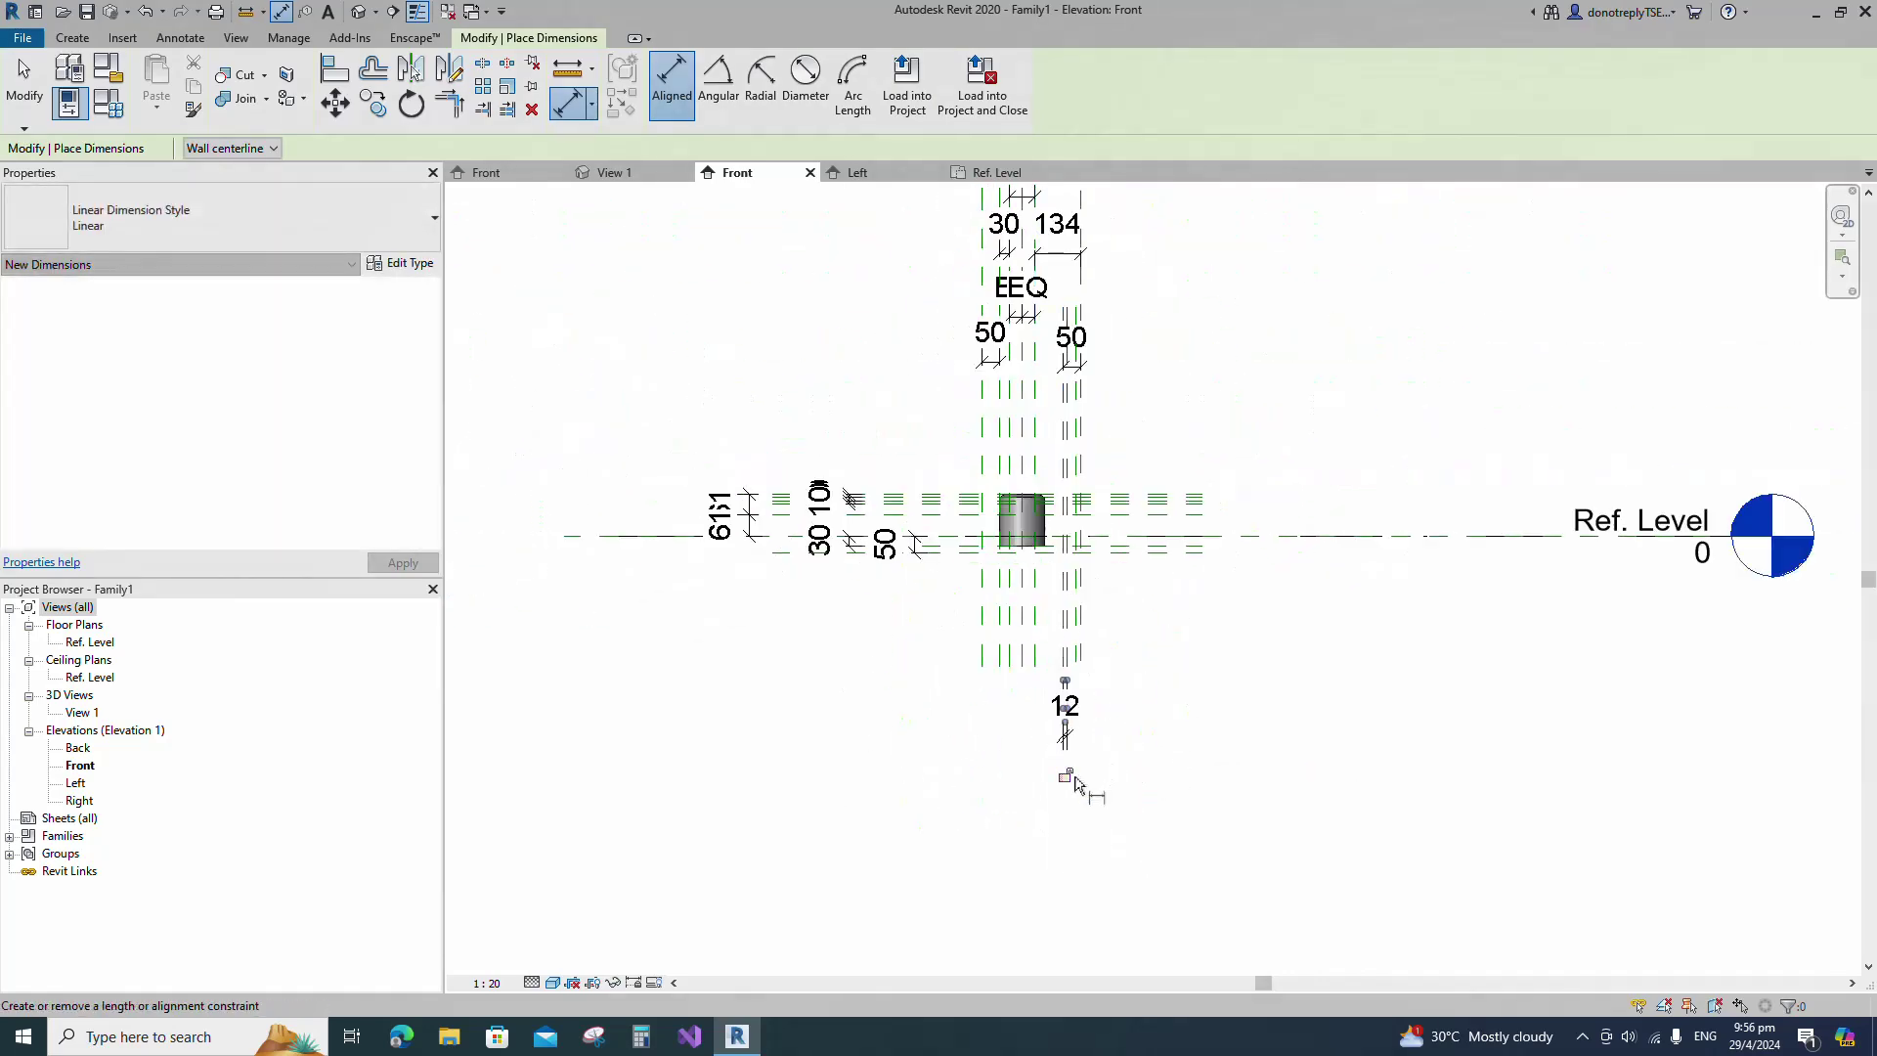
{"action": "left_click", "coordinate": [1079, 648]}
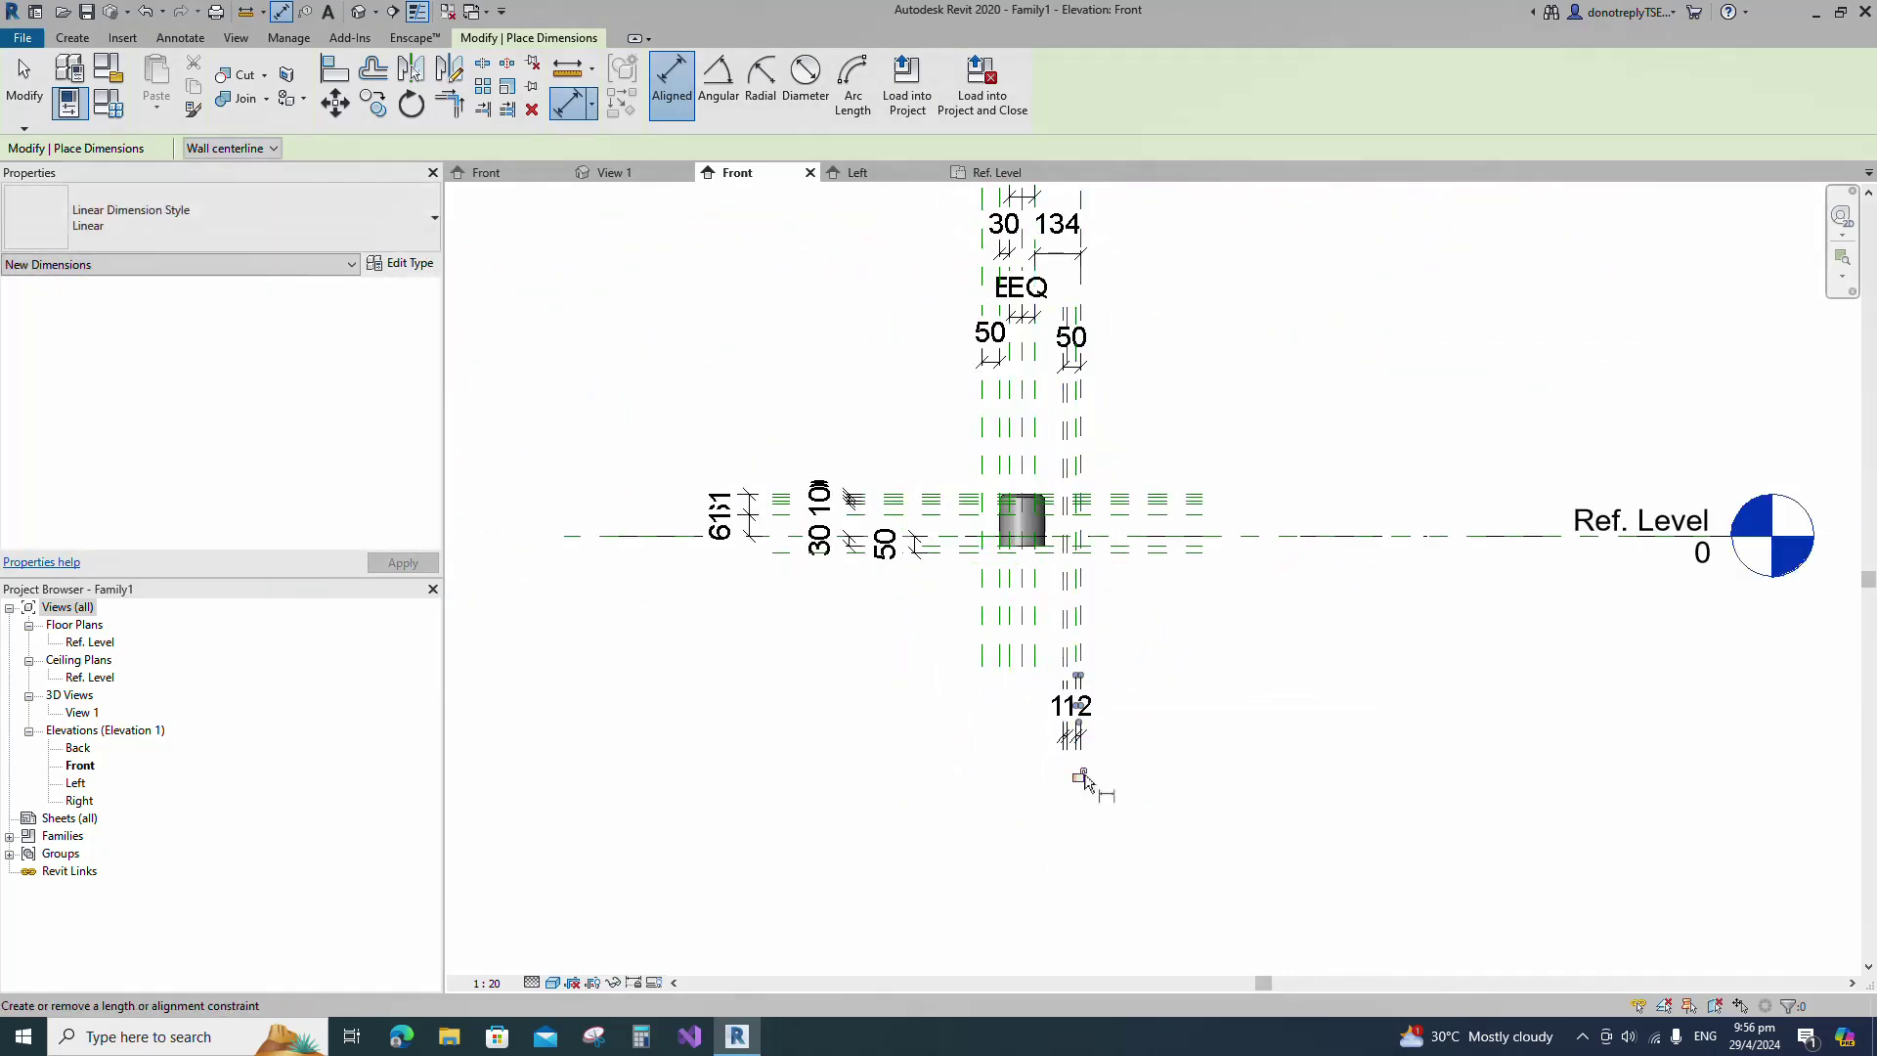
{"action": "key", "text": "Escape"}
{"action": "key", "text": "Escape"}
Add a vertical reference plane midway across the 50 gap, offset 25 from the gap's left plane.
{"action": "scroll", "coordinate": [1109, 536], "scroll_direction": "up", "scroll_amount": 1}
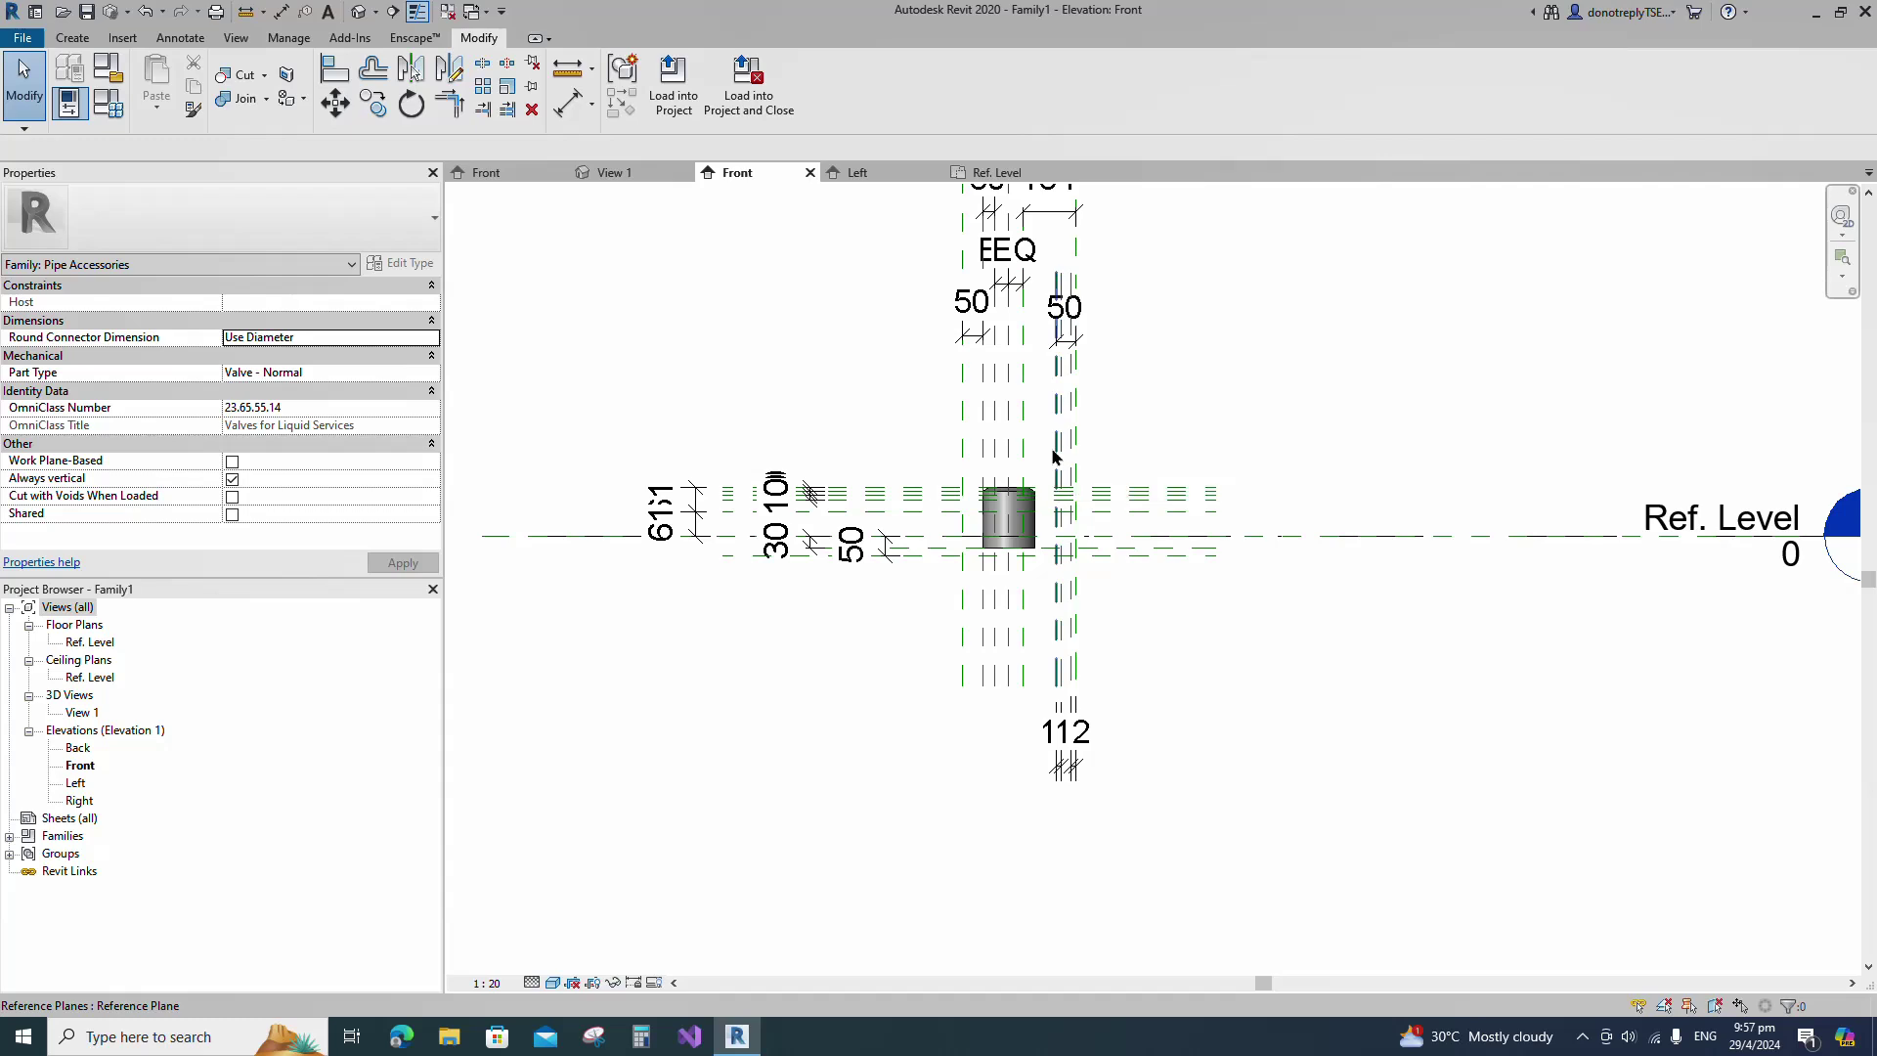
{"action": "key", "text": "r"}
{"action": "key", "text": "p"}
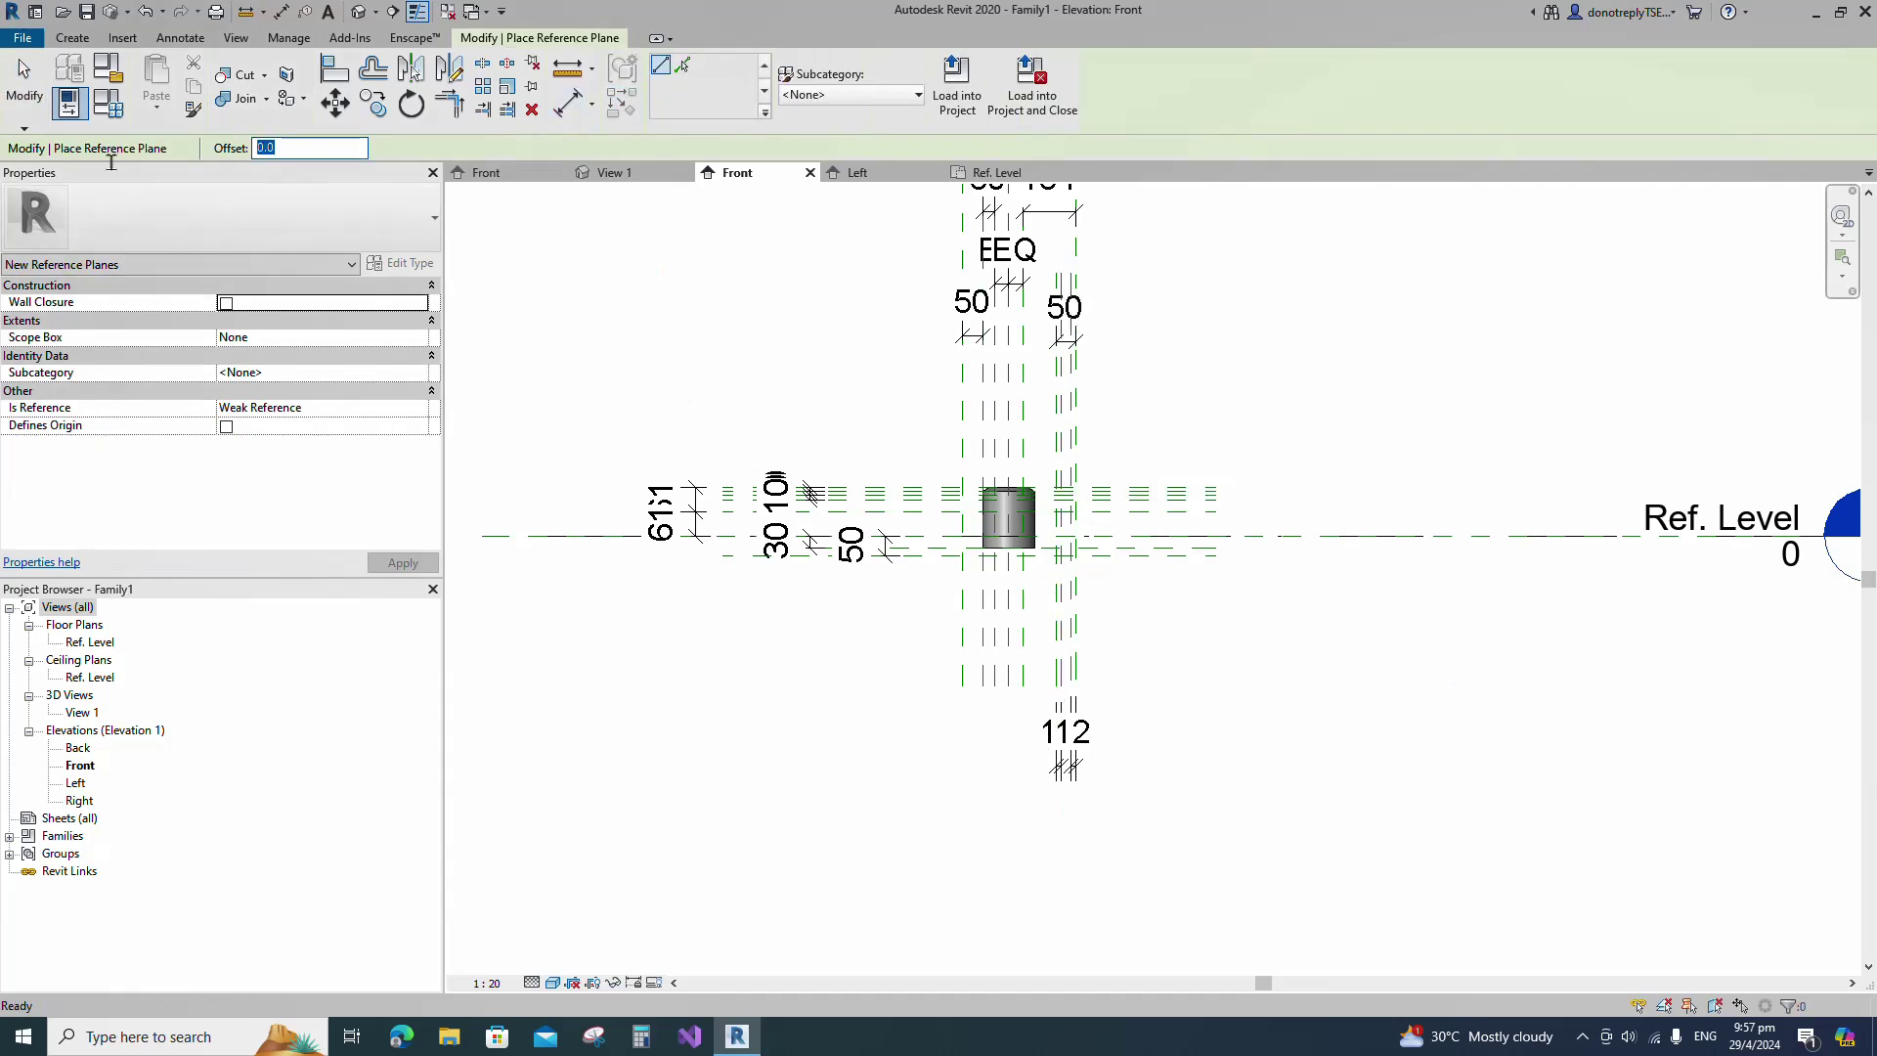
{"action": "type", "text": "25"}
{"action": "left_click", "coordinate": [682, 64]}
{"action": "scroll", "coordinate": [976, 566], "scroll_direction": "up", "scroll_amount": 2}
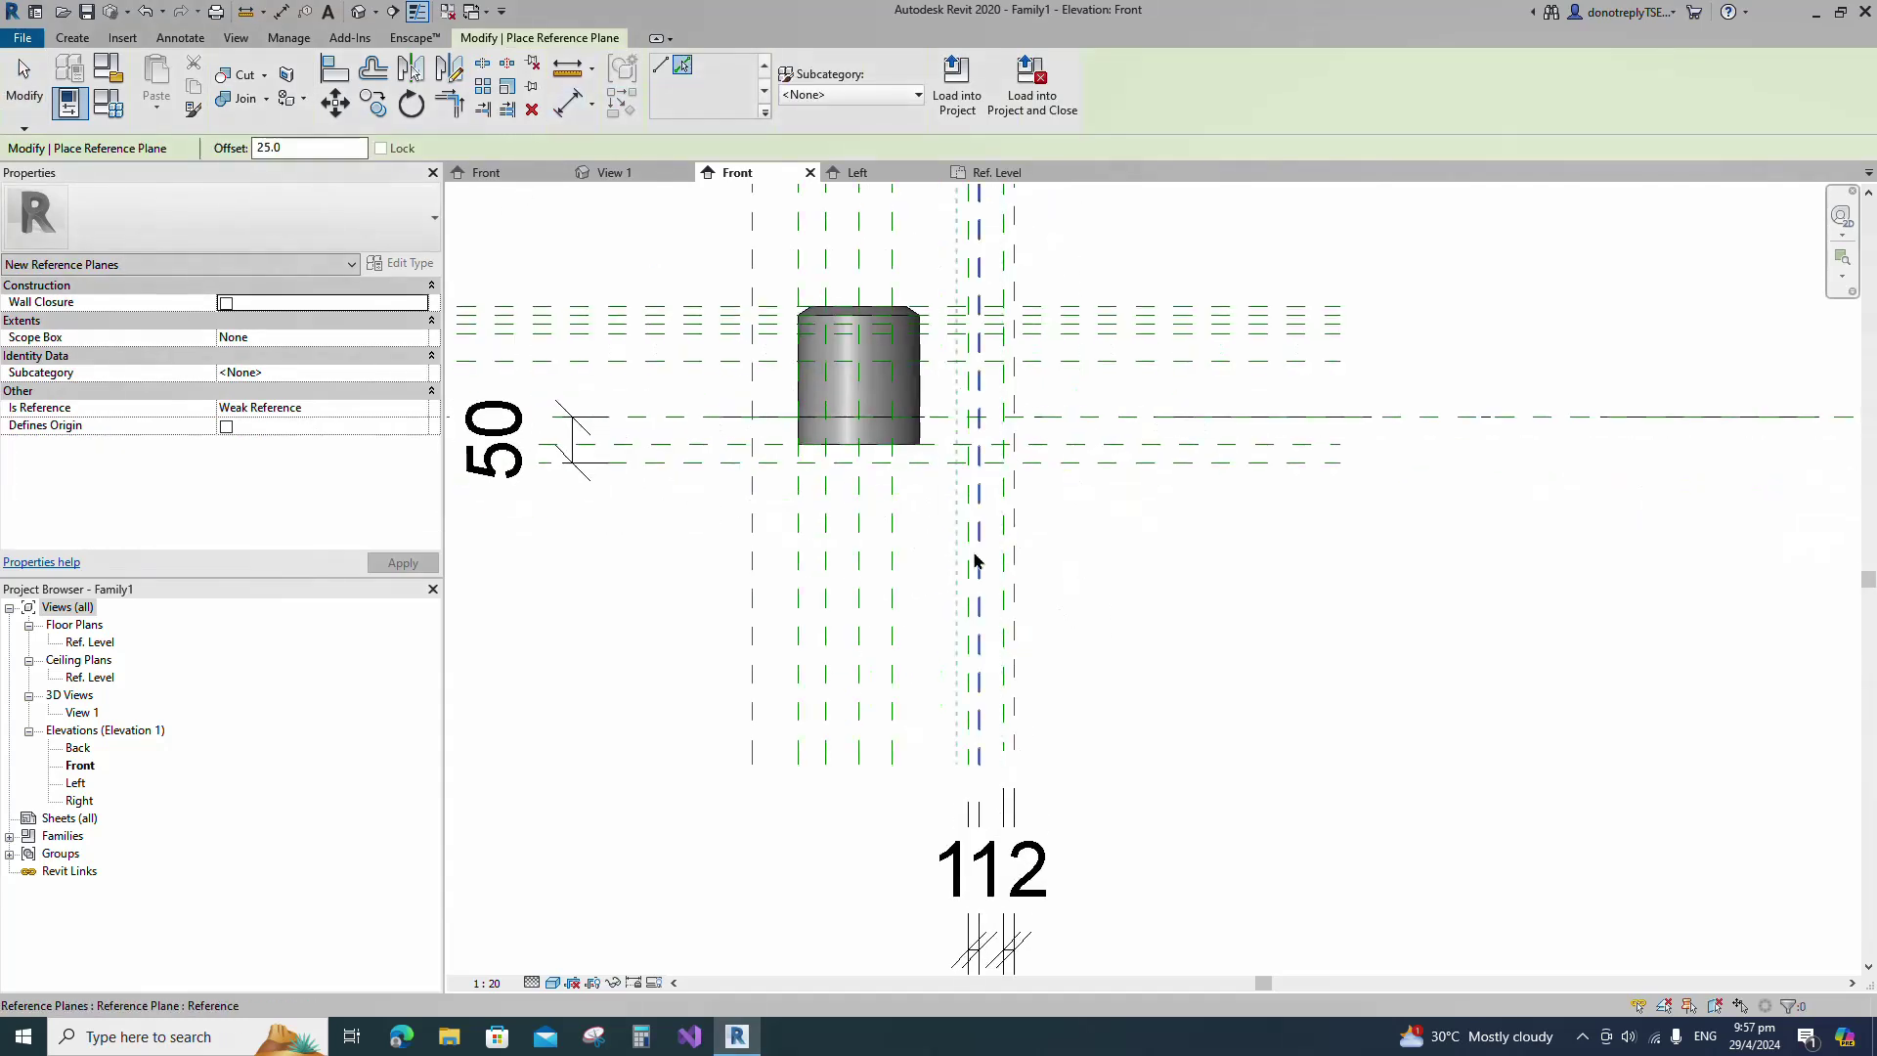
Place a chained dimension from the gap's left plane through the middle plane to the Center (Left/Right) plane.
{"action": "key", "text": "d"}
{"action": "key", "text": "i"}
{"action": "left_click", "coordinate": [969, 592]}
{"action": "left_click", "coordinate": [991, 592]}
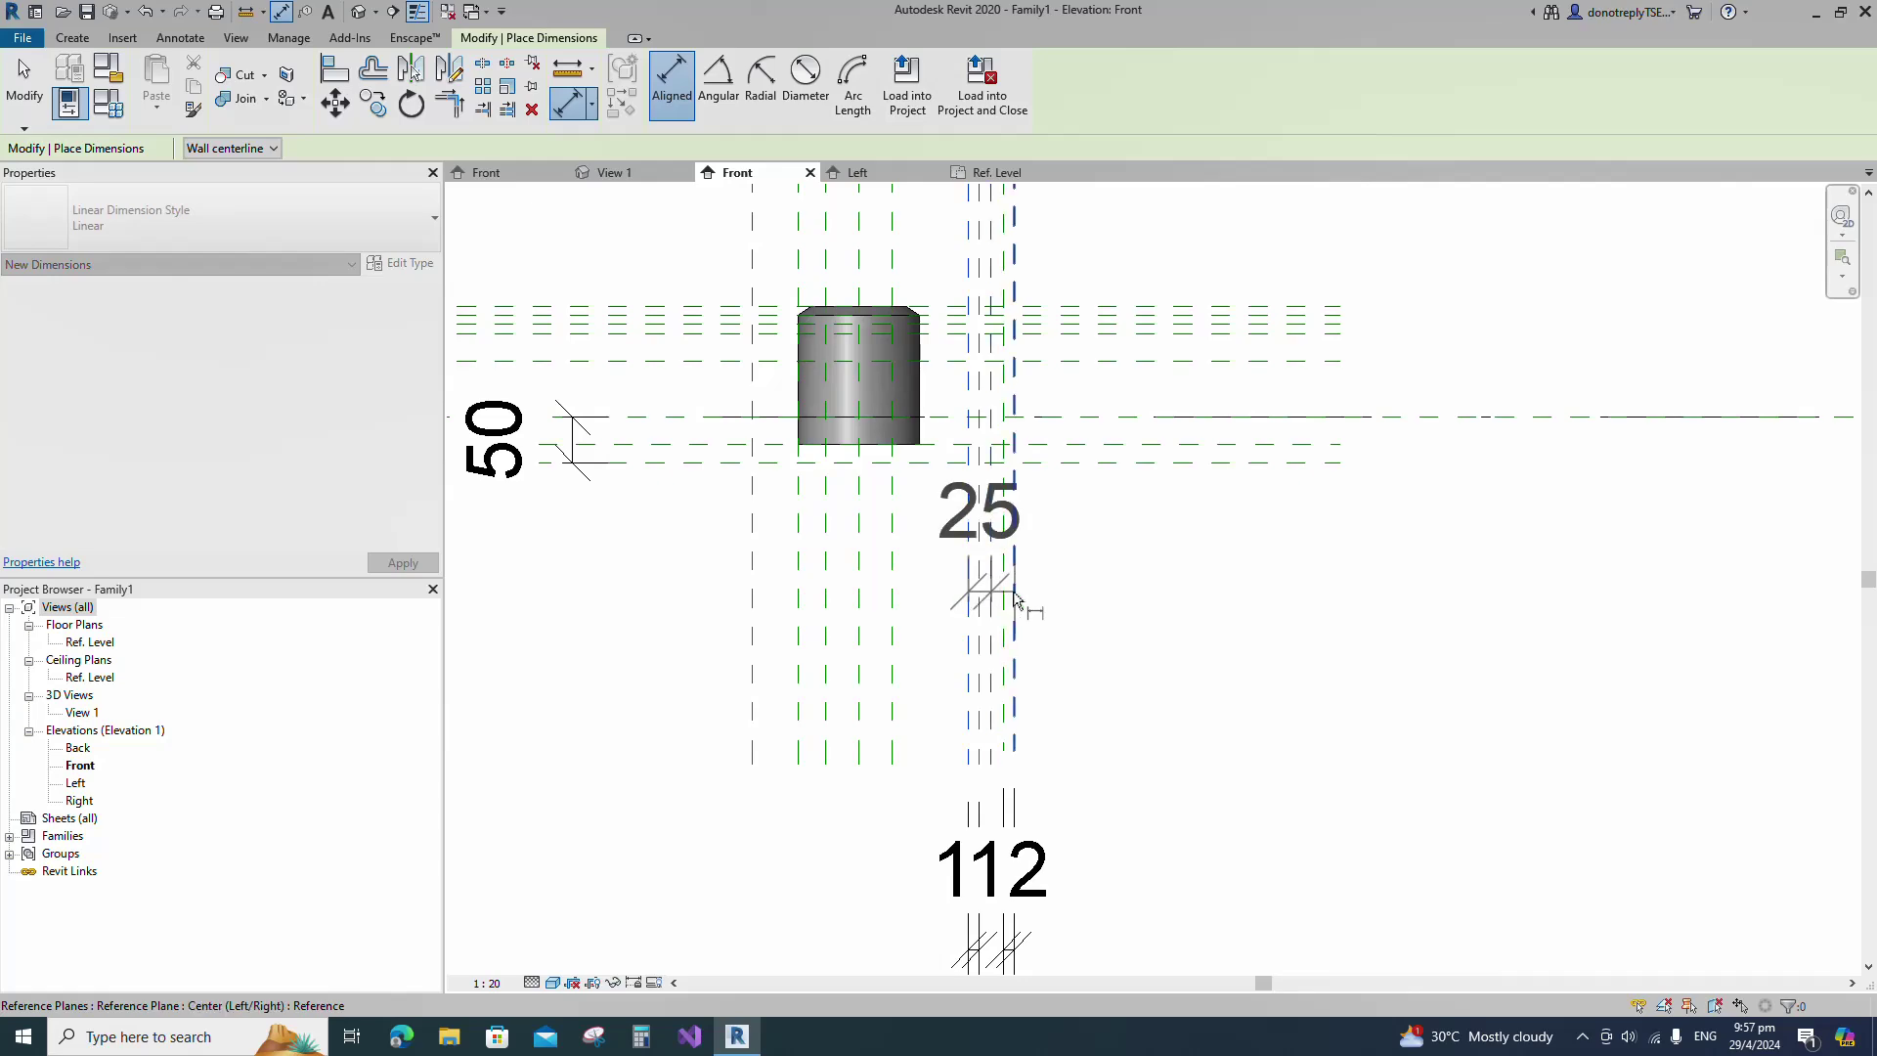
{"action": "left_click", "coordinate": [1015, 591]}
{"action": "scroll", "coordinate": [1016, 591], "scroll_direction": "down", "scroll_amount": 2}
{"action": "scroll", "coordinate": [1016, 599], "scroll_direction": "down", "scroll_amount": 2}
{"action": "scroll", "coordinate": [1130, 419], "scroll_direction": "up", "scroll_amount": 1}
{"action": "left_click", "coordinate": [1134, 422]}
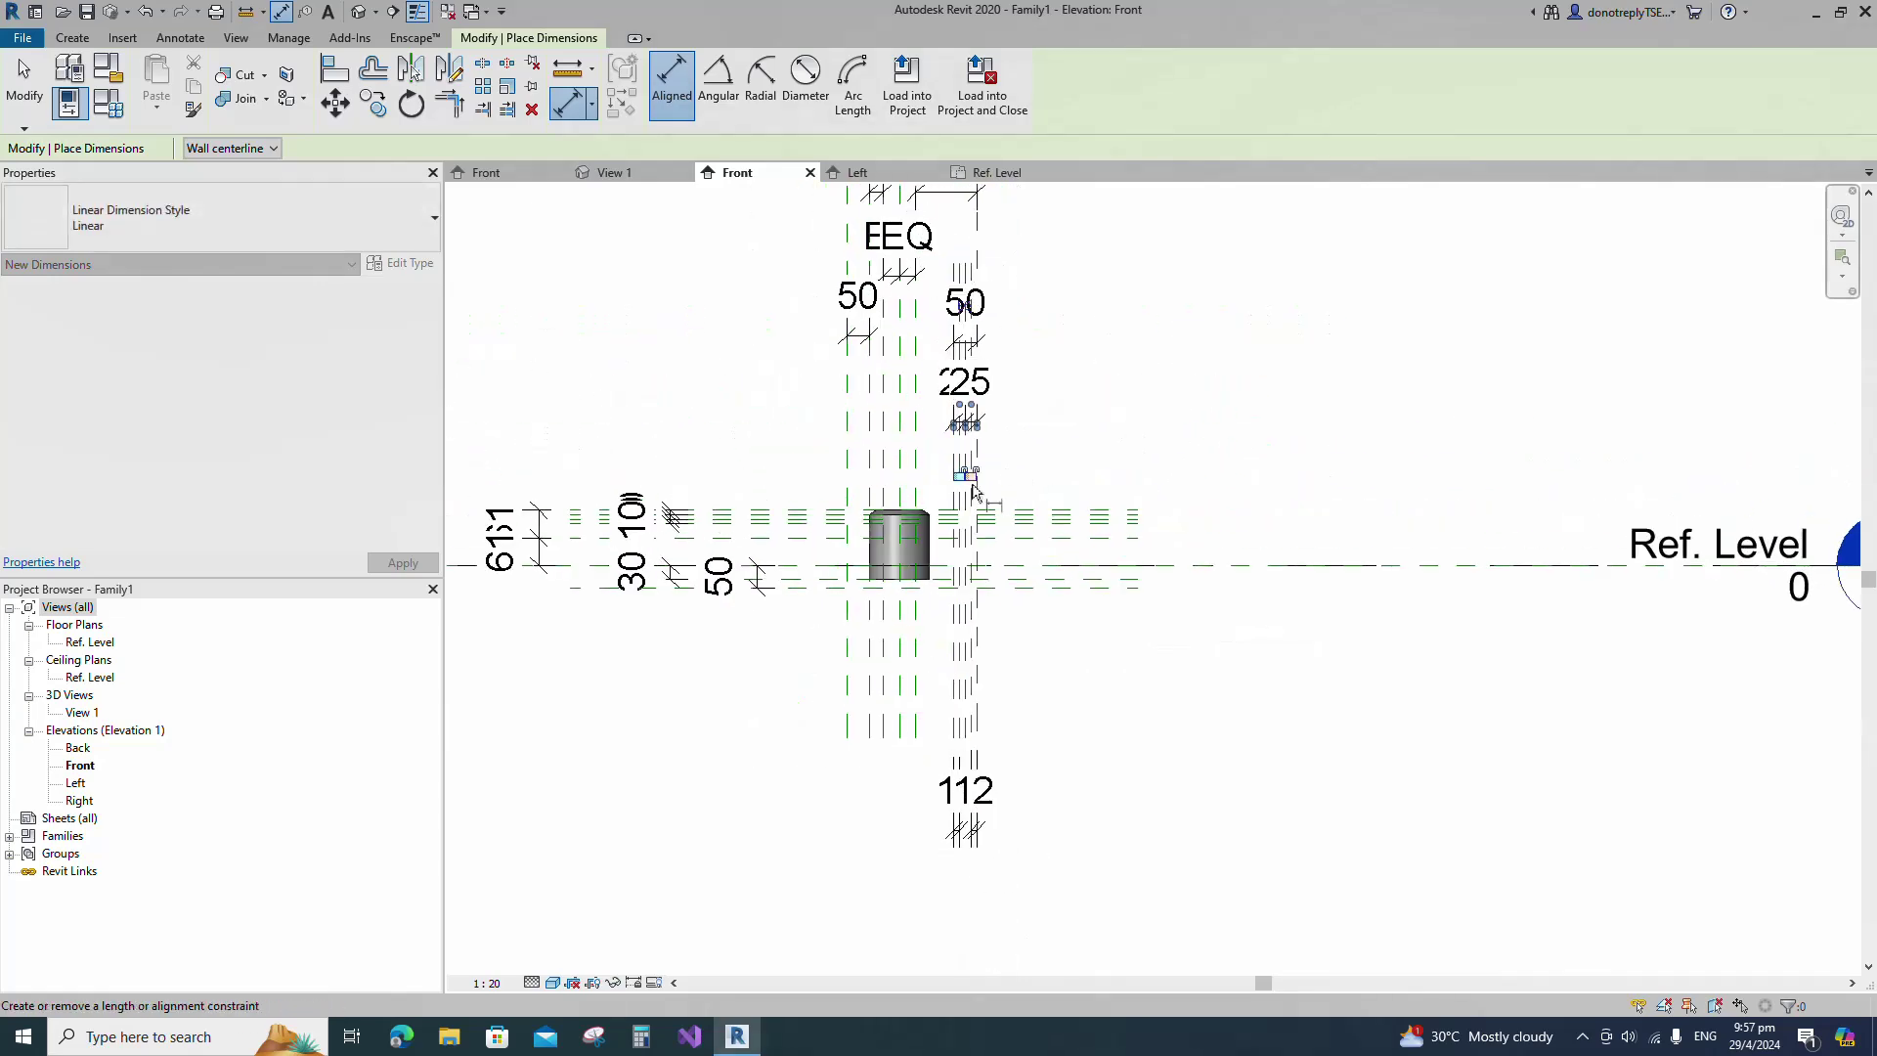
Equalize the segments of the new chained dimension across the 50 gap.
{"action": "left_click", "coordinate": [974, 328]}
{"action": "key", "text": "Escape"}
{"action": "key", "text": "Escape"}
{"action": "scroll", "coordinate": [965, 471], "scroll_direction": "up", "scroll_amount": 1}
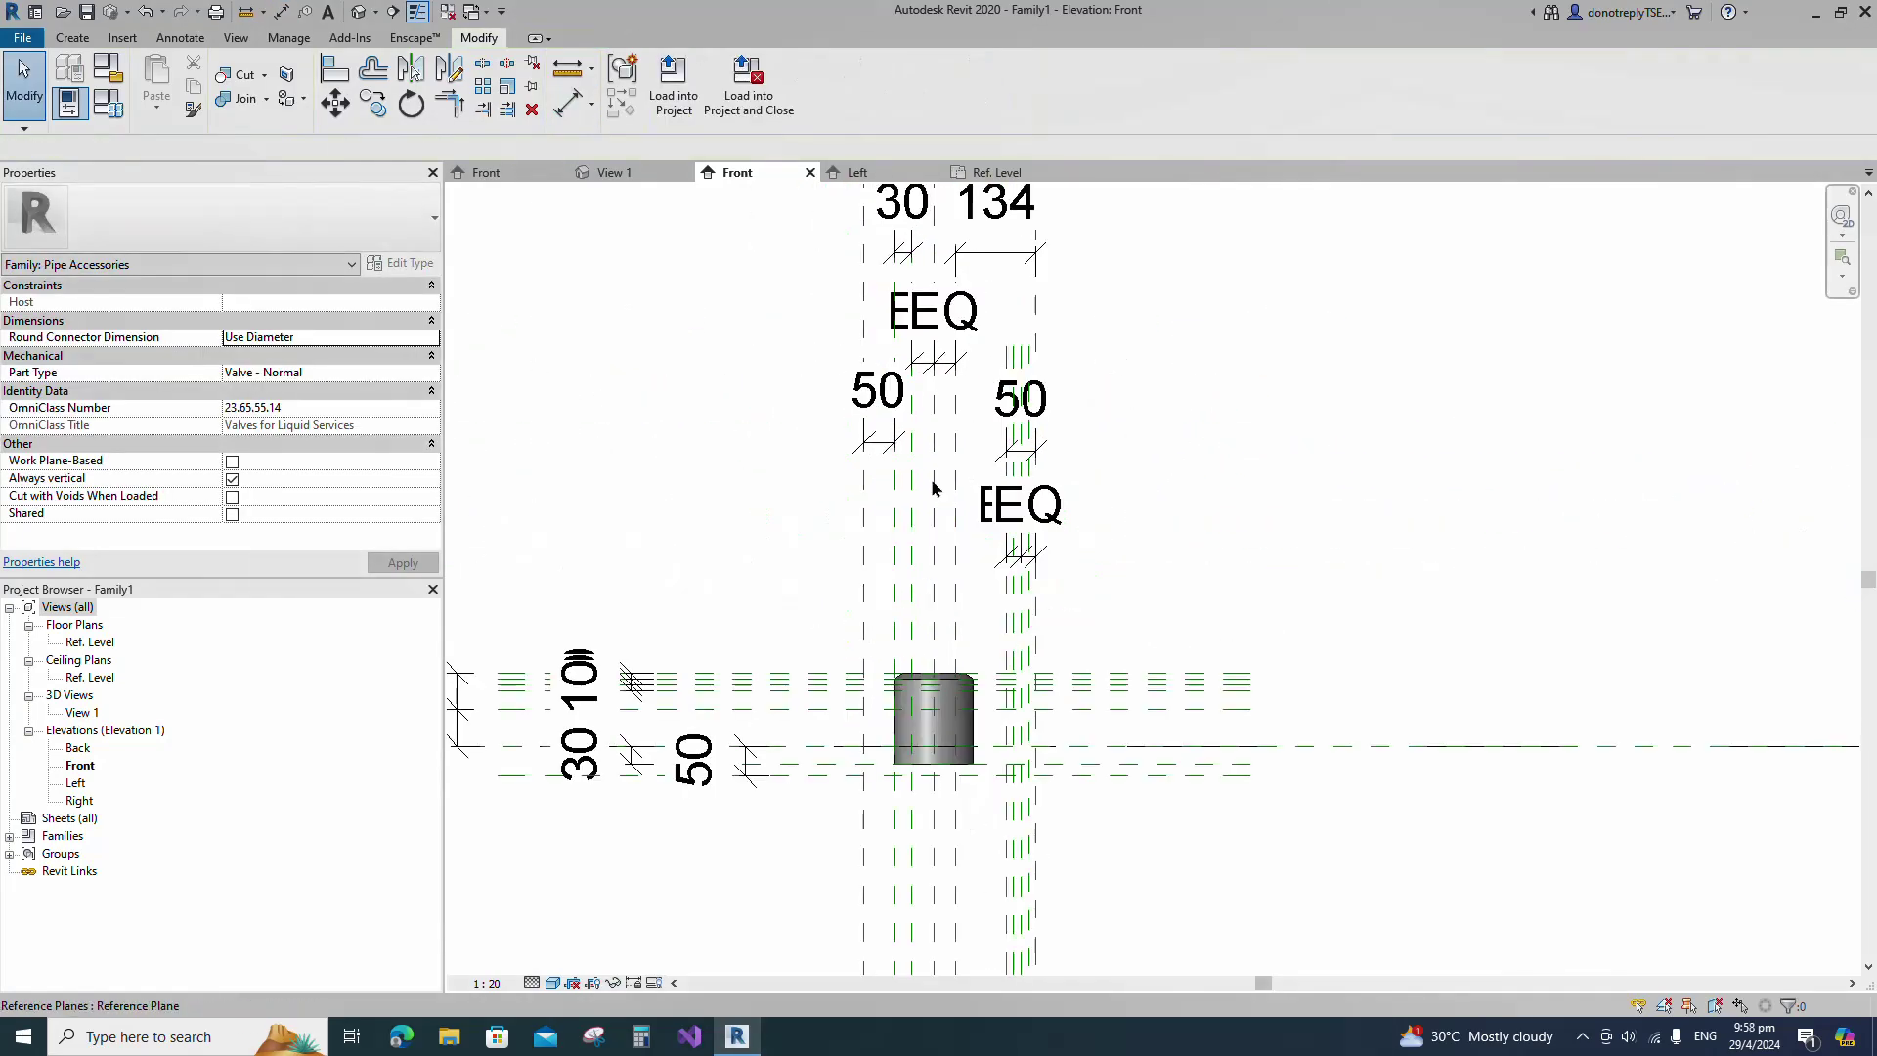
Replace the leftmost plane's 50 dimension with one to the left plane of the EQ group crossing the cylinder.
{"action": "left_click", "coordinate": [885, 442]}
{"action": "key", "text": "Delete"}
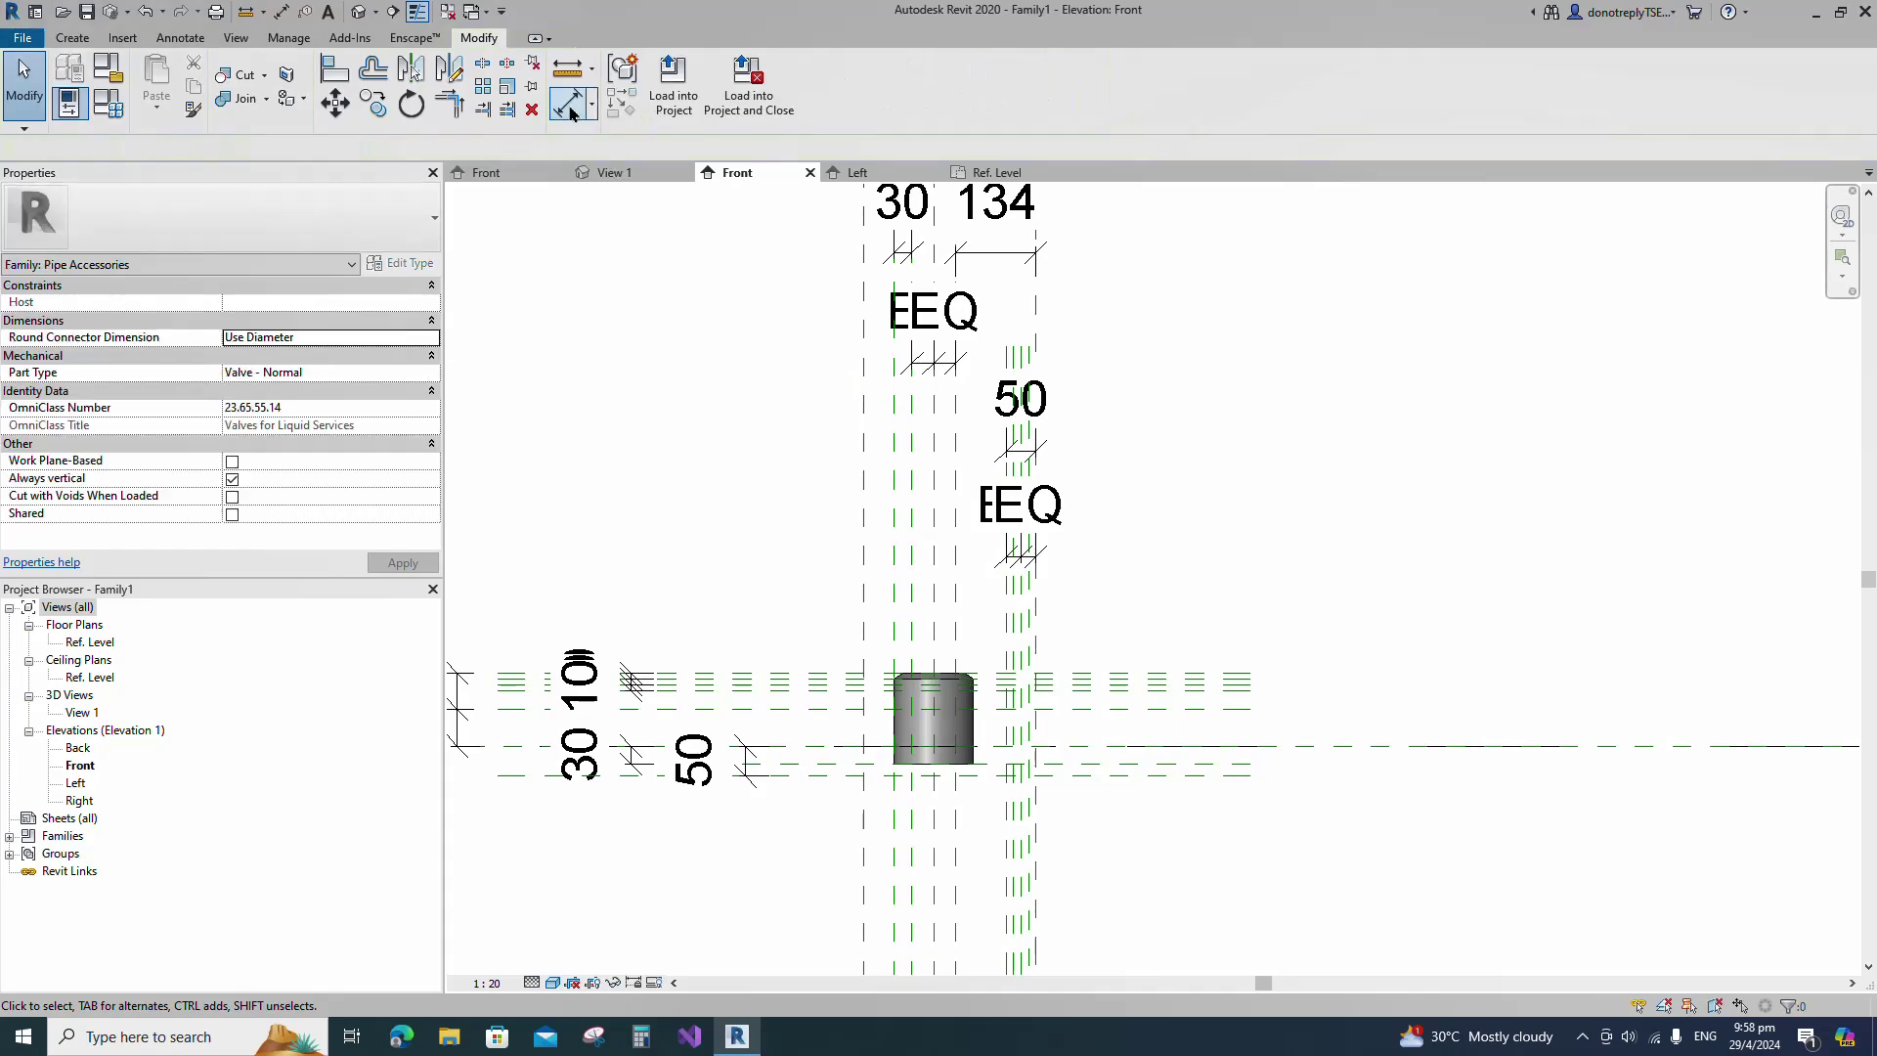
{"action": "left_click", "coordinate": [570, 102]}
{"action": "left_click", "coordinate": [864, 476]}
{"action": "left_click", "coordinate": [912, 488]}
{"action": "scroll", "coordinate": [831, 462], "scroll_direction": "down", "scroll_amount": 1}
{"action": "left_click", "coordinate": [797, 445]}
{"action": "key", "text": "Escape"}
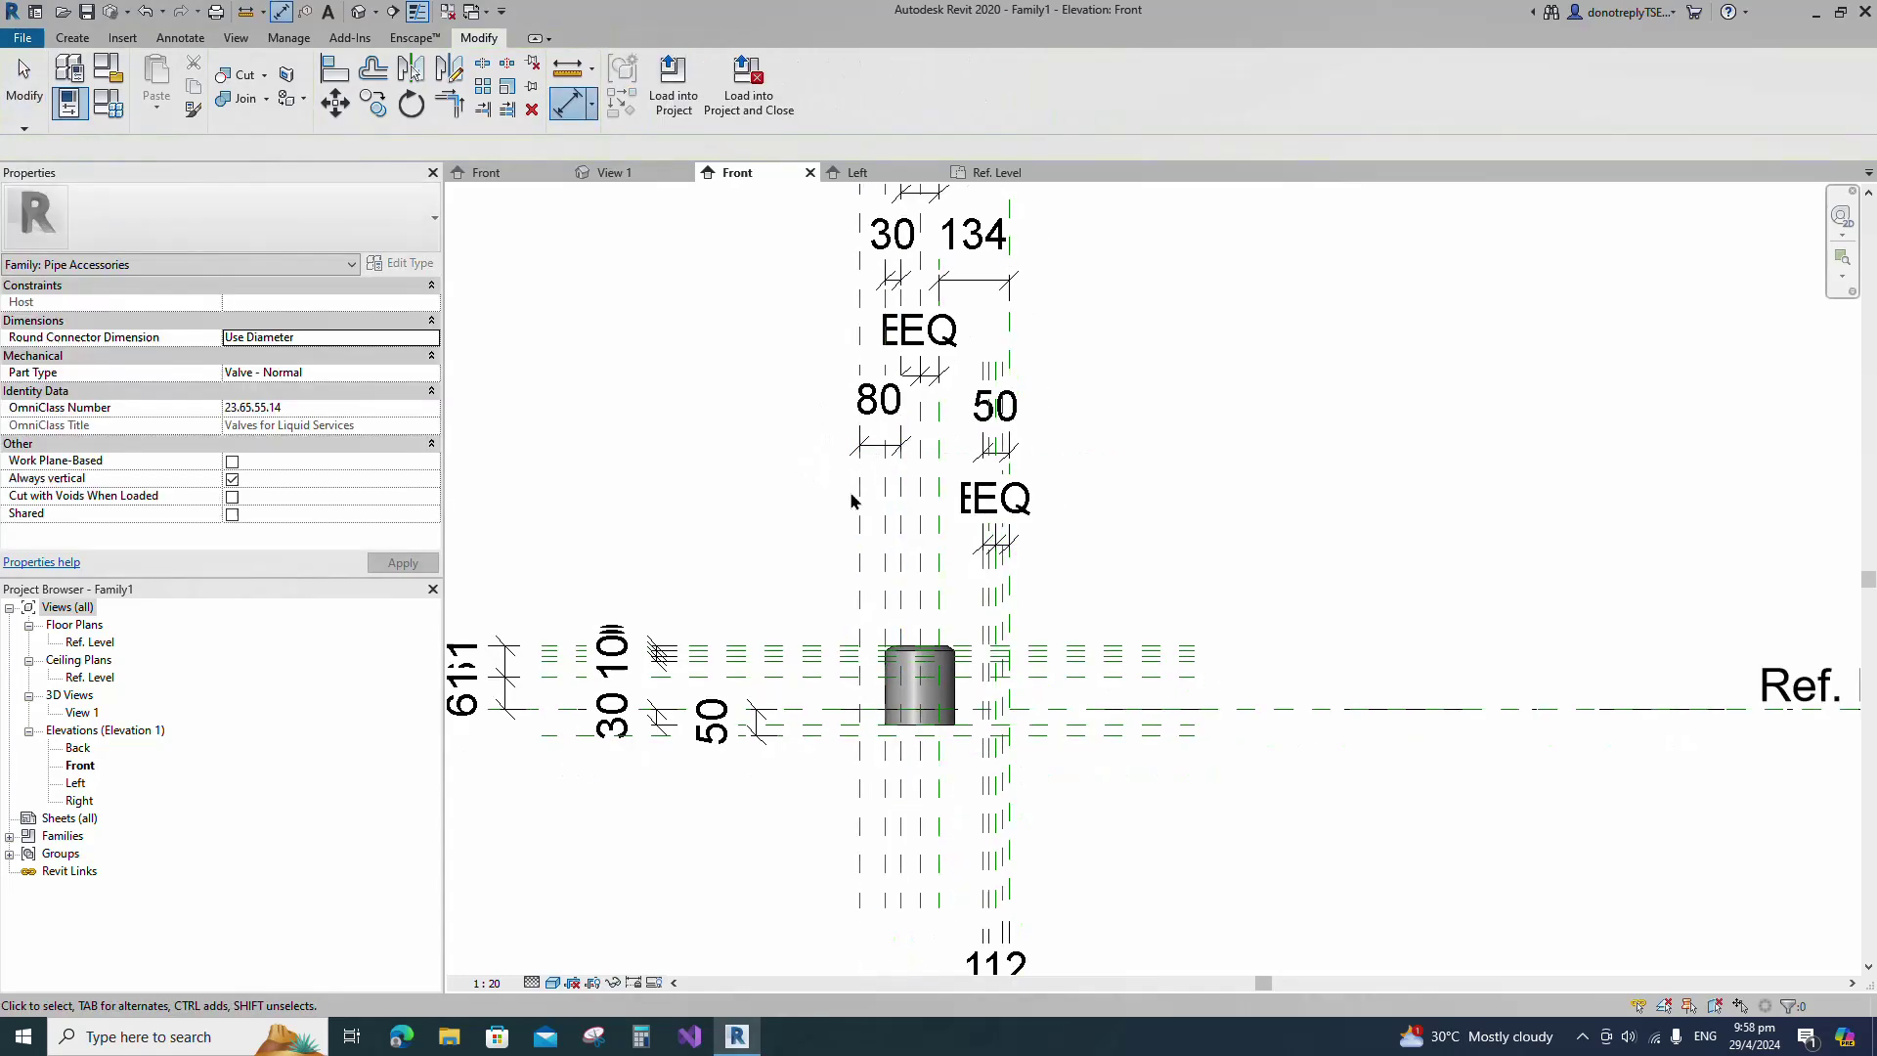
Set the distance from the leftmost vertical plane to the left plane of the cylinder's EQ group to 50.
{"action": "left_click", "coordinate": [859, 497]}
{"action": "left_click", "coordinate": [879, 414]}
{"action": "type", "text": "50"}
{"action": "key", "text": "Return"}
{"action": "key", "text": "Escape"}
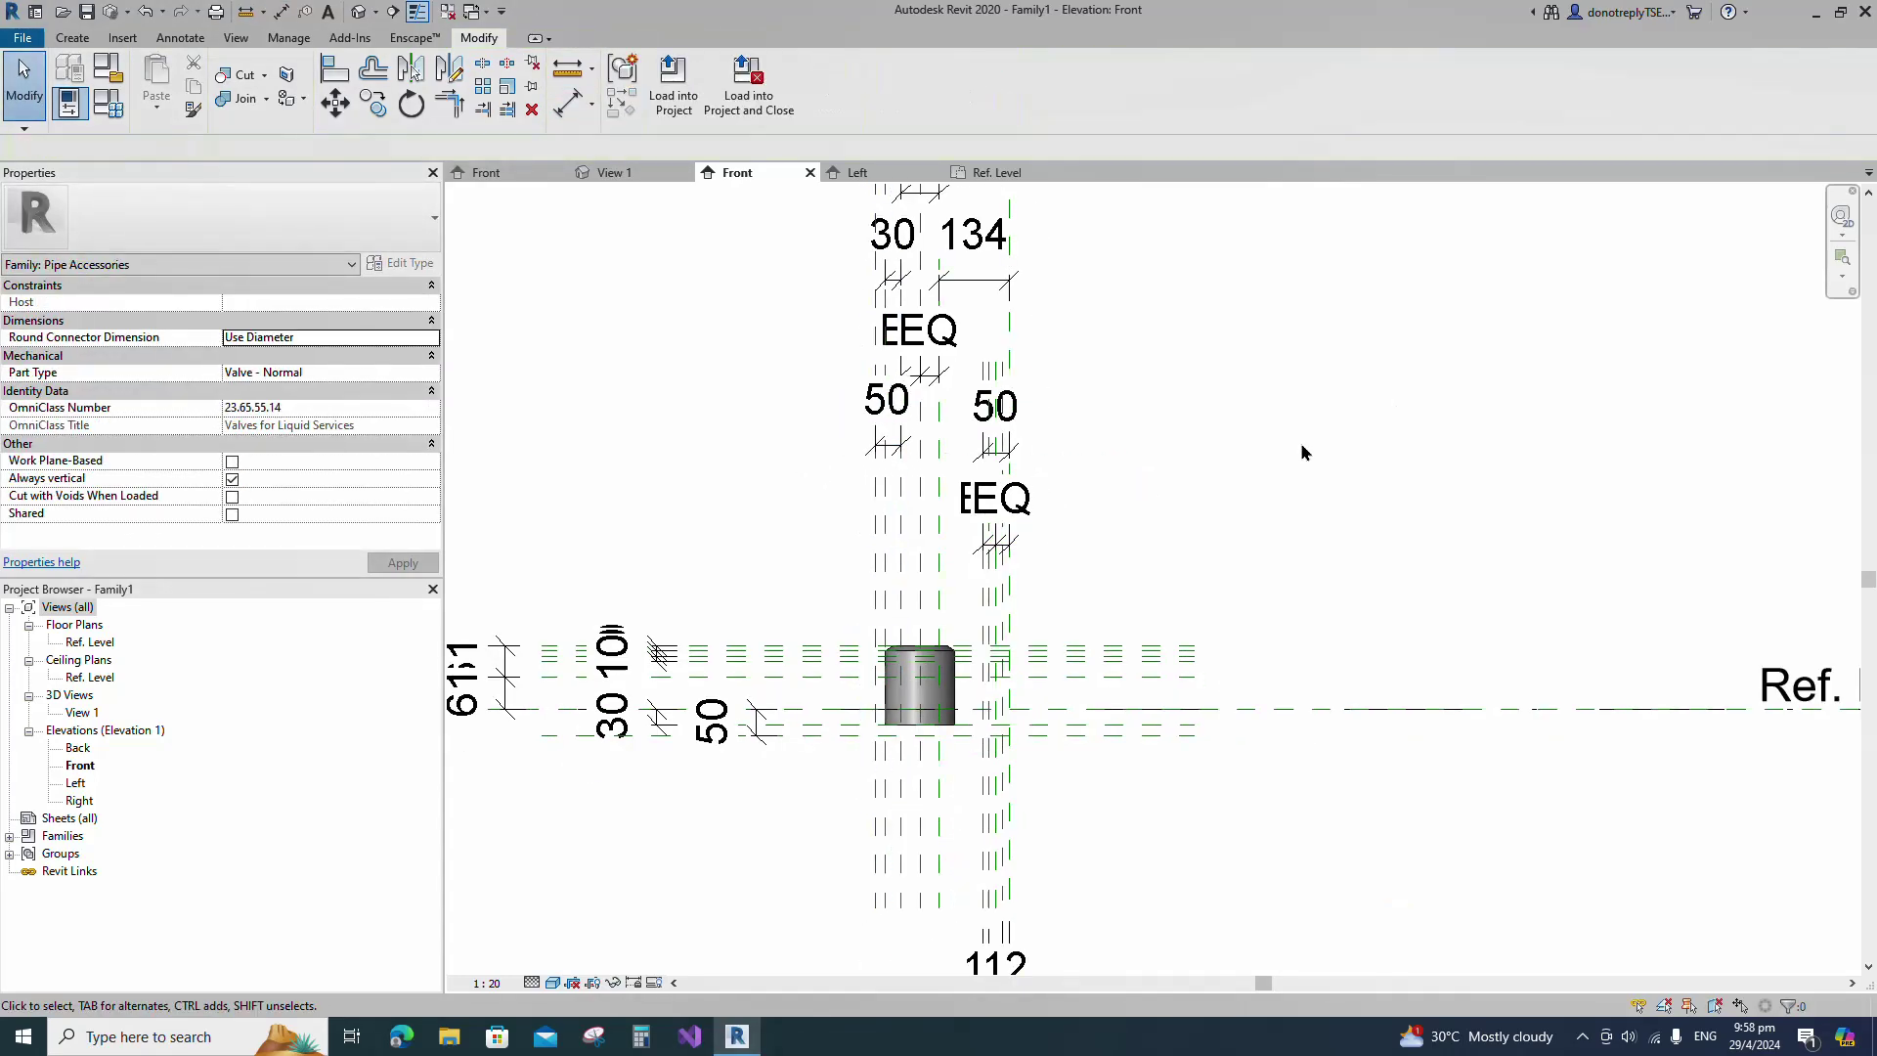
Add a vertical reference plane offset 60 to the right of the cylinder EQ group's right plane.
{"action": "scroll", "coordinate": [1281, 518], "scroll_direction": "down", "scroll_amount": 2}
{"action": "key", "text": "r"}
{"action": "key", "text": "p"}
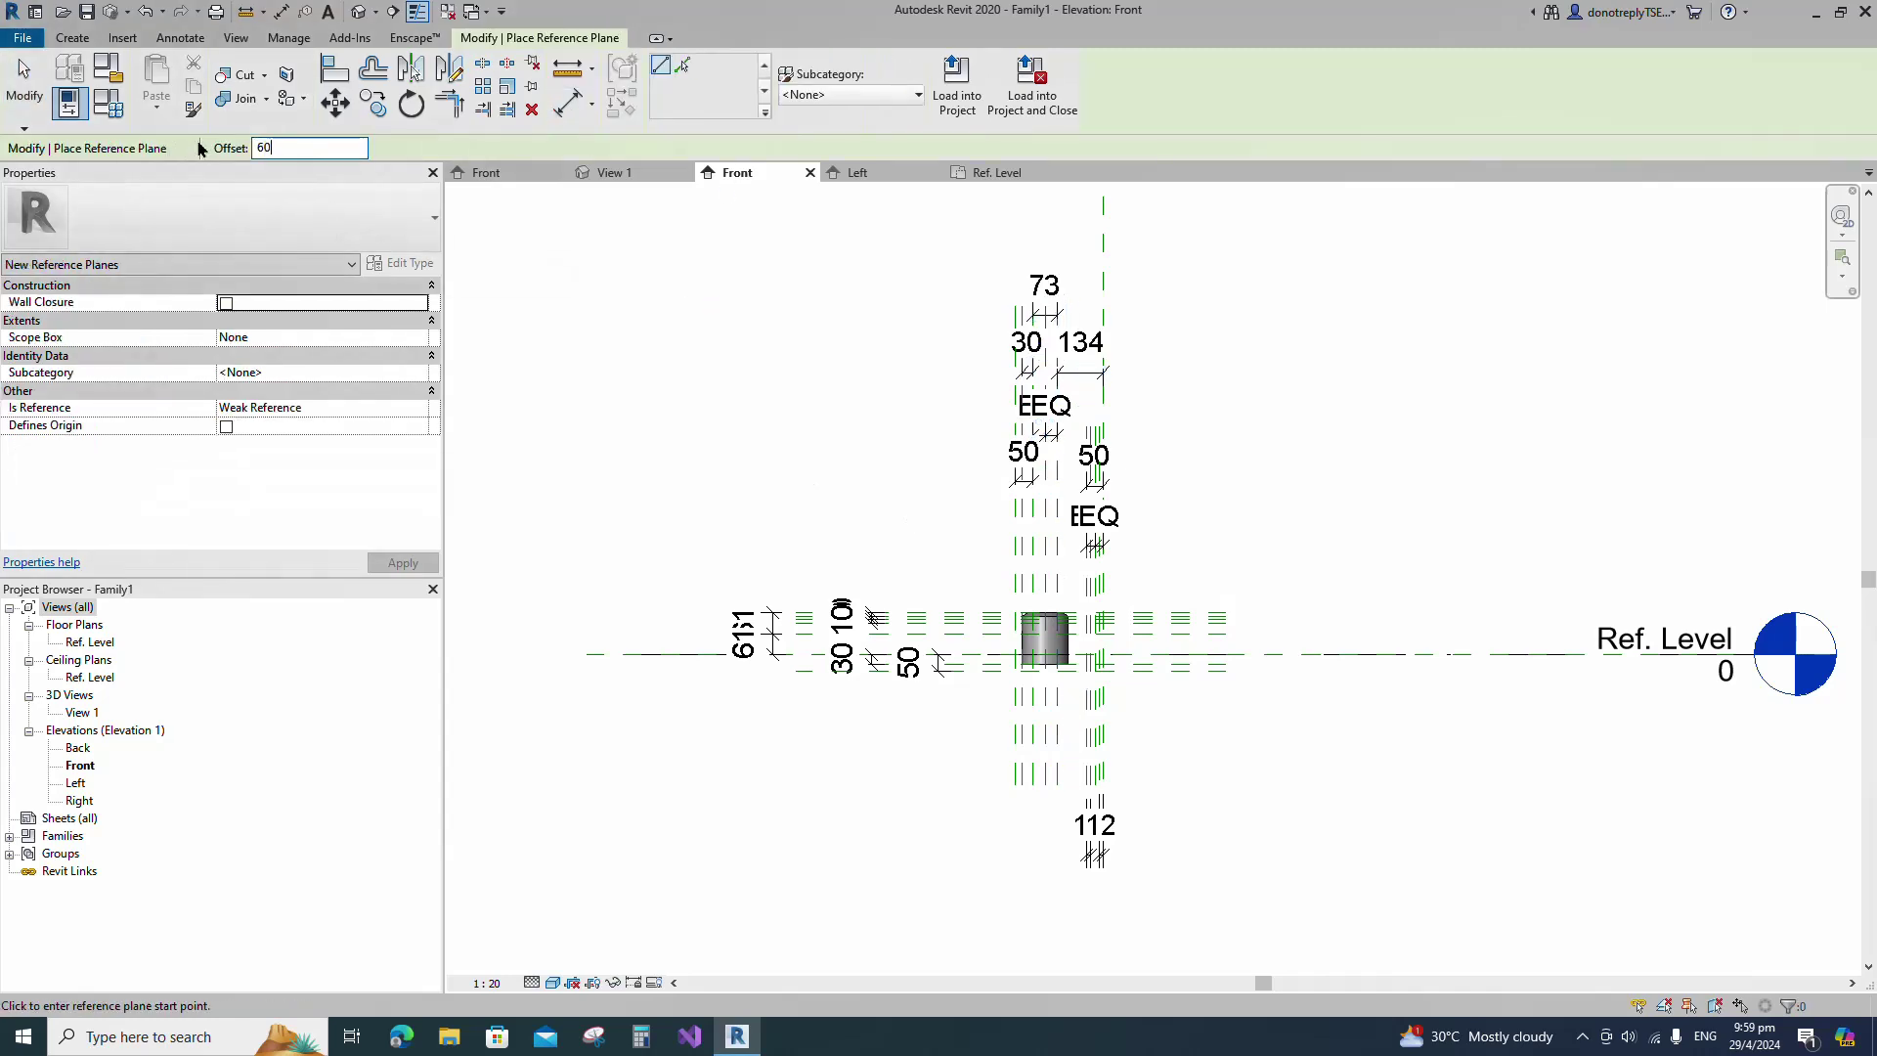
{"action": "left_click", "coordinate": [682, 66]}
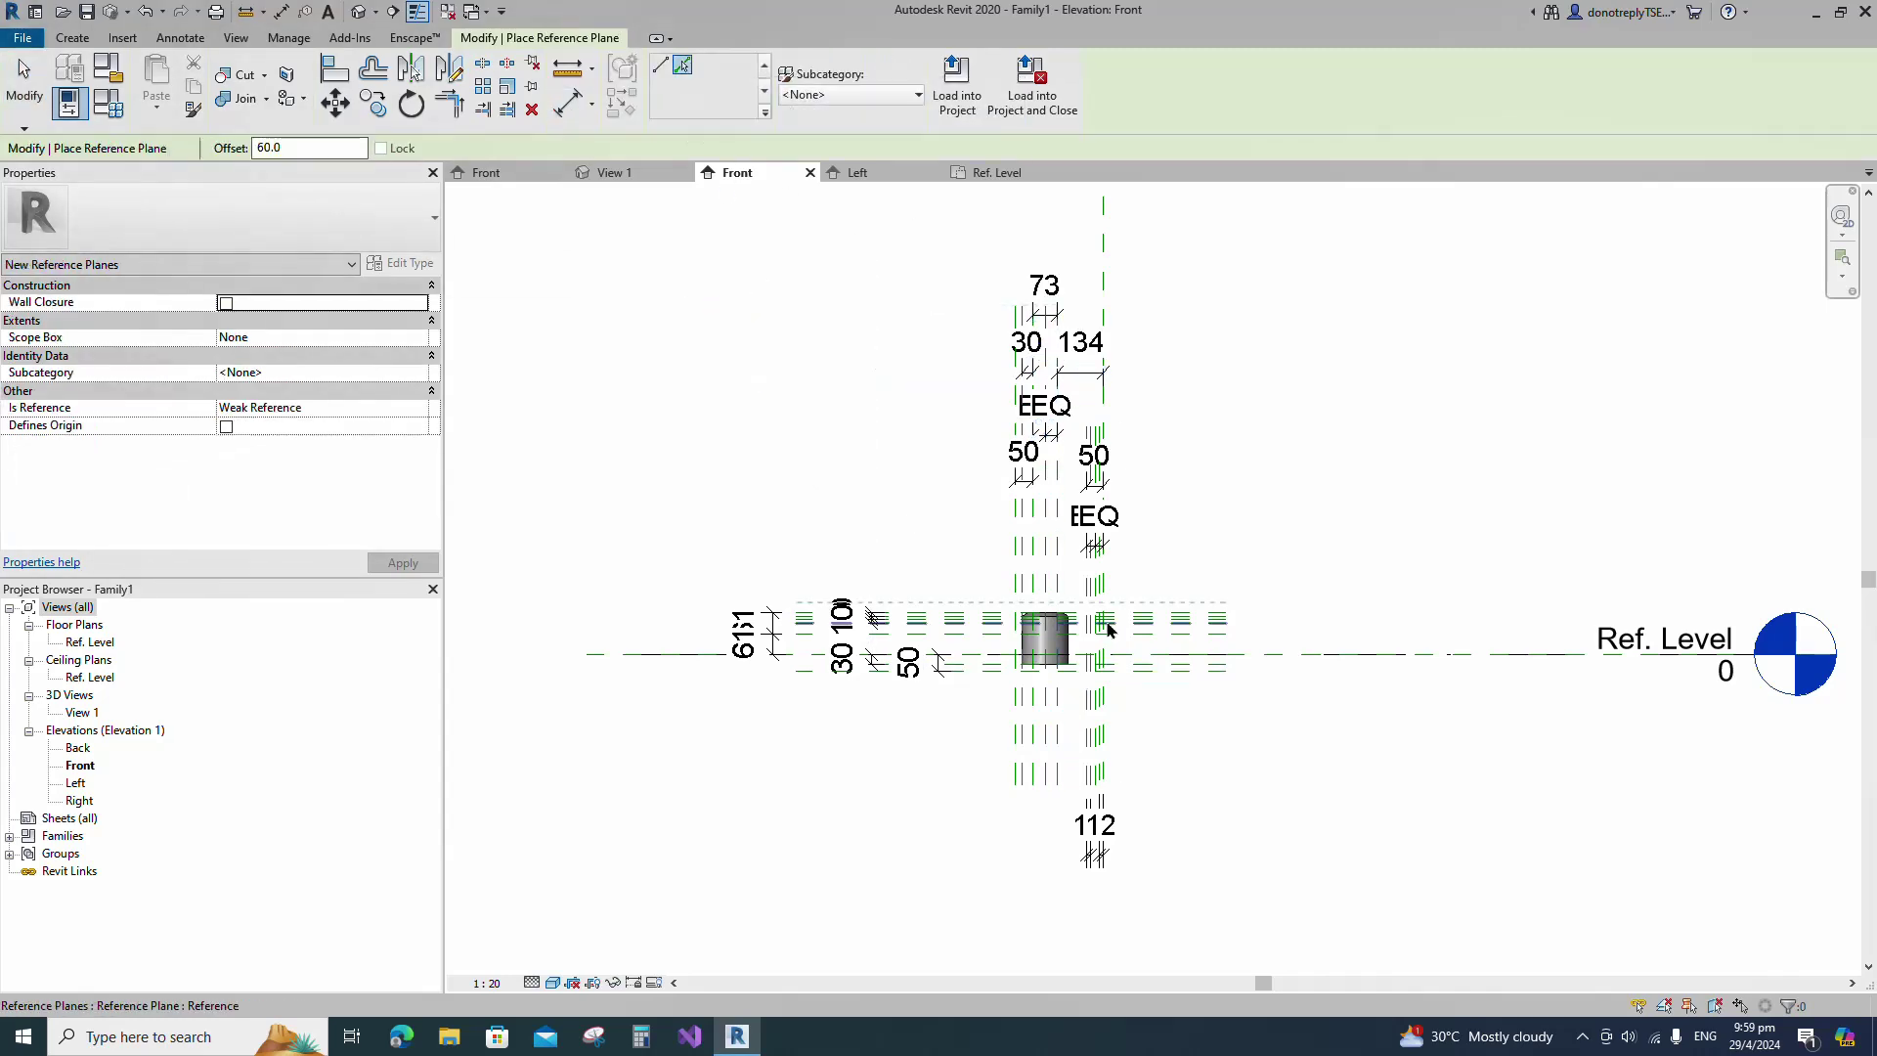
{"action": "scroll", "coordinate": [1052, 546], "scroll_direction": "up", "scroll_amount": 3}
Dimension the new vertical plane to the right plane of the cylinder's EQ group.
{"action": "left_click", "coordinate": [568, 102]}
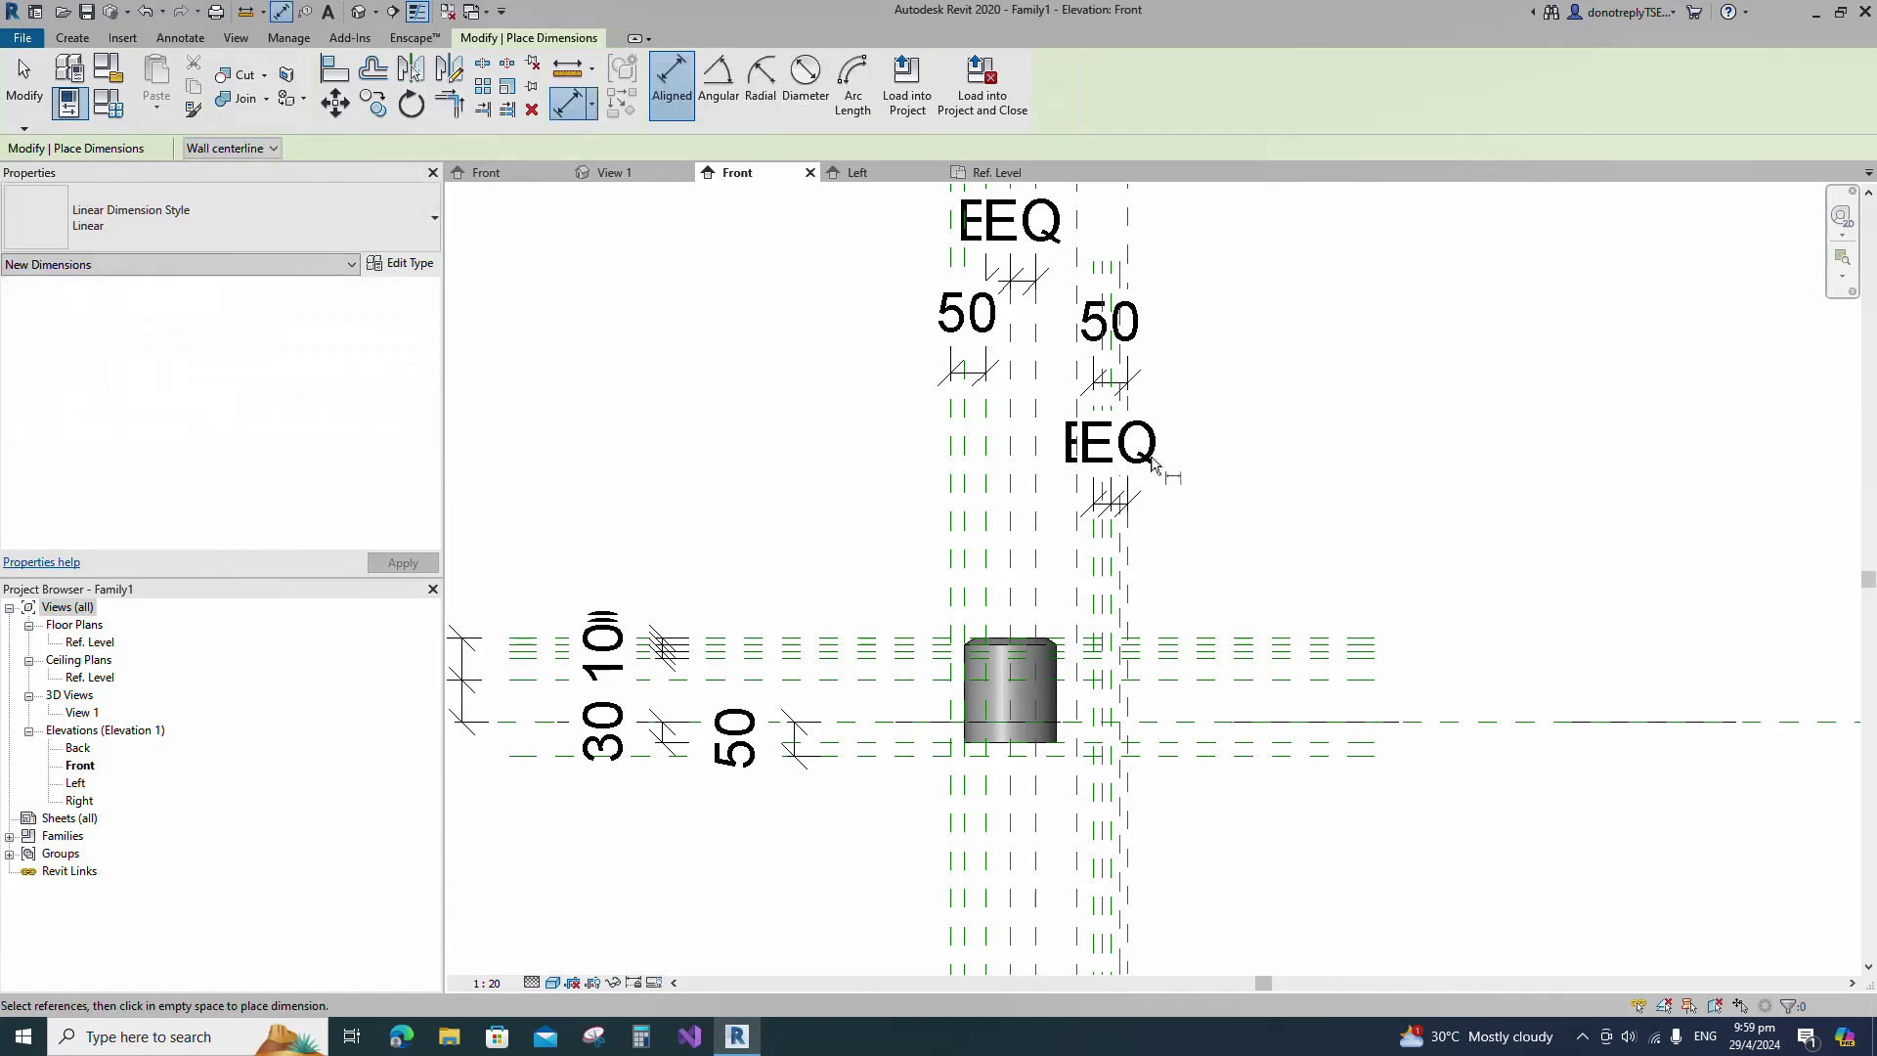
{"action": "left_click", "coordinate": [1038, 488]}
{"action": "left_click", "coordinate": [1077, 493]}
{"action": "left_click", "coordinate": [1056, 383]}
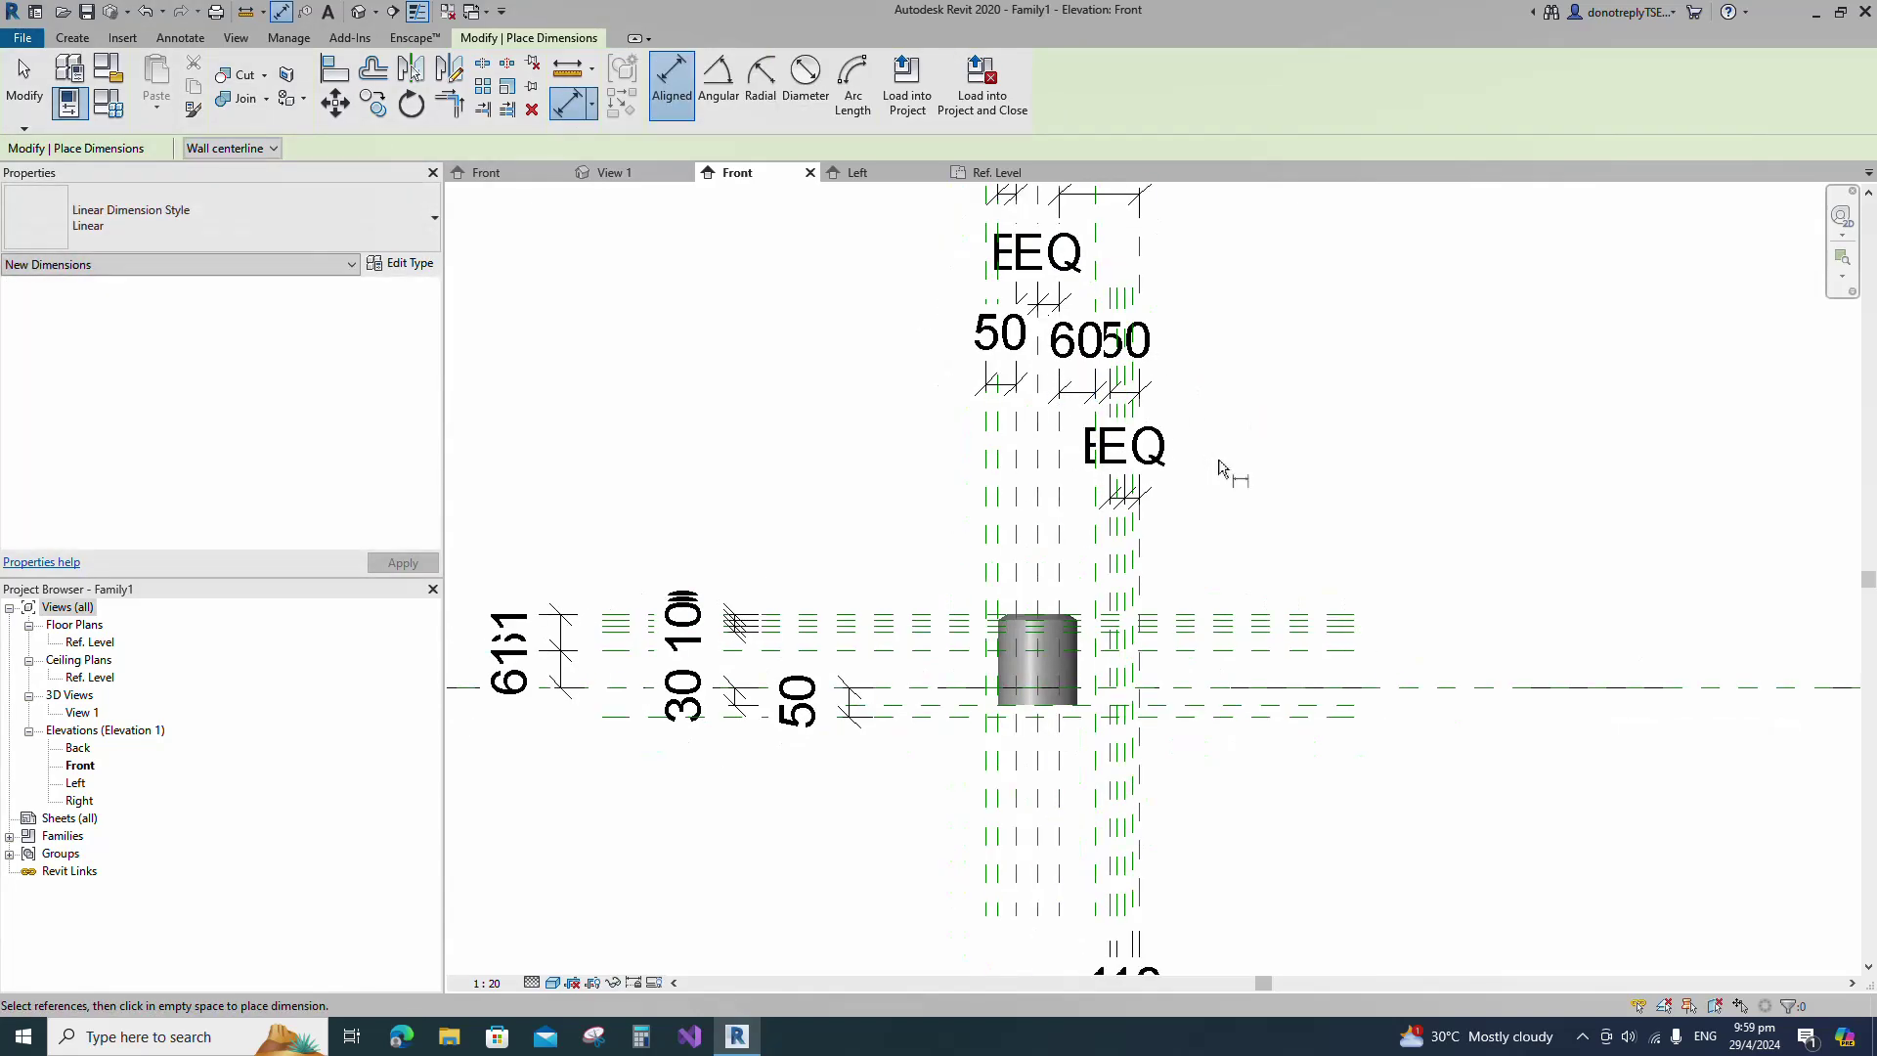
{"action": "key", "text": "Escape"}
{"action": "key", "text": "Escape"}
Start a Revolve and sketch a 257 by 30 rectangle below the Ref. Level, from the leftmost to the rightmost vertical plane.
{"action": "left_click", "coordinate": [72, 37]}
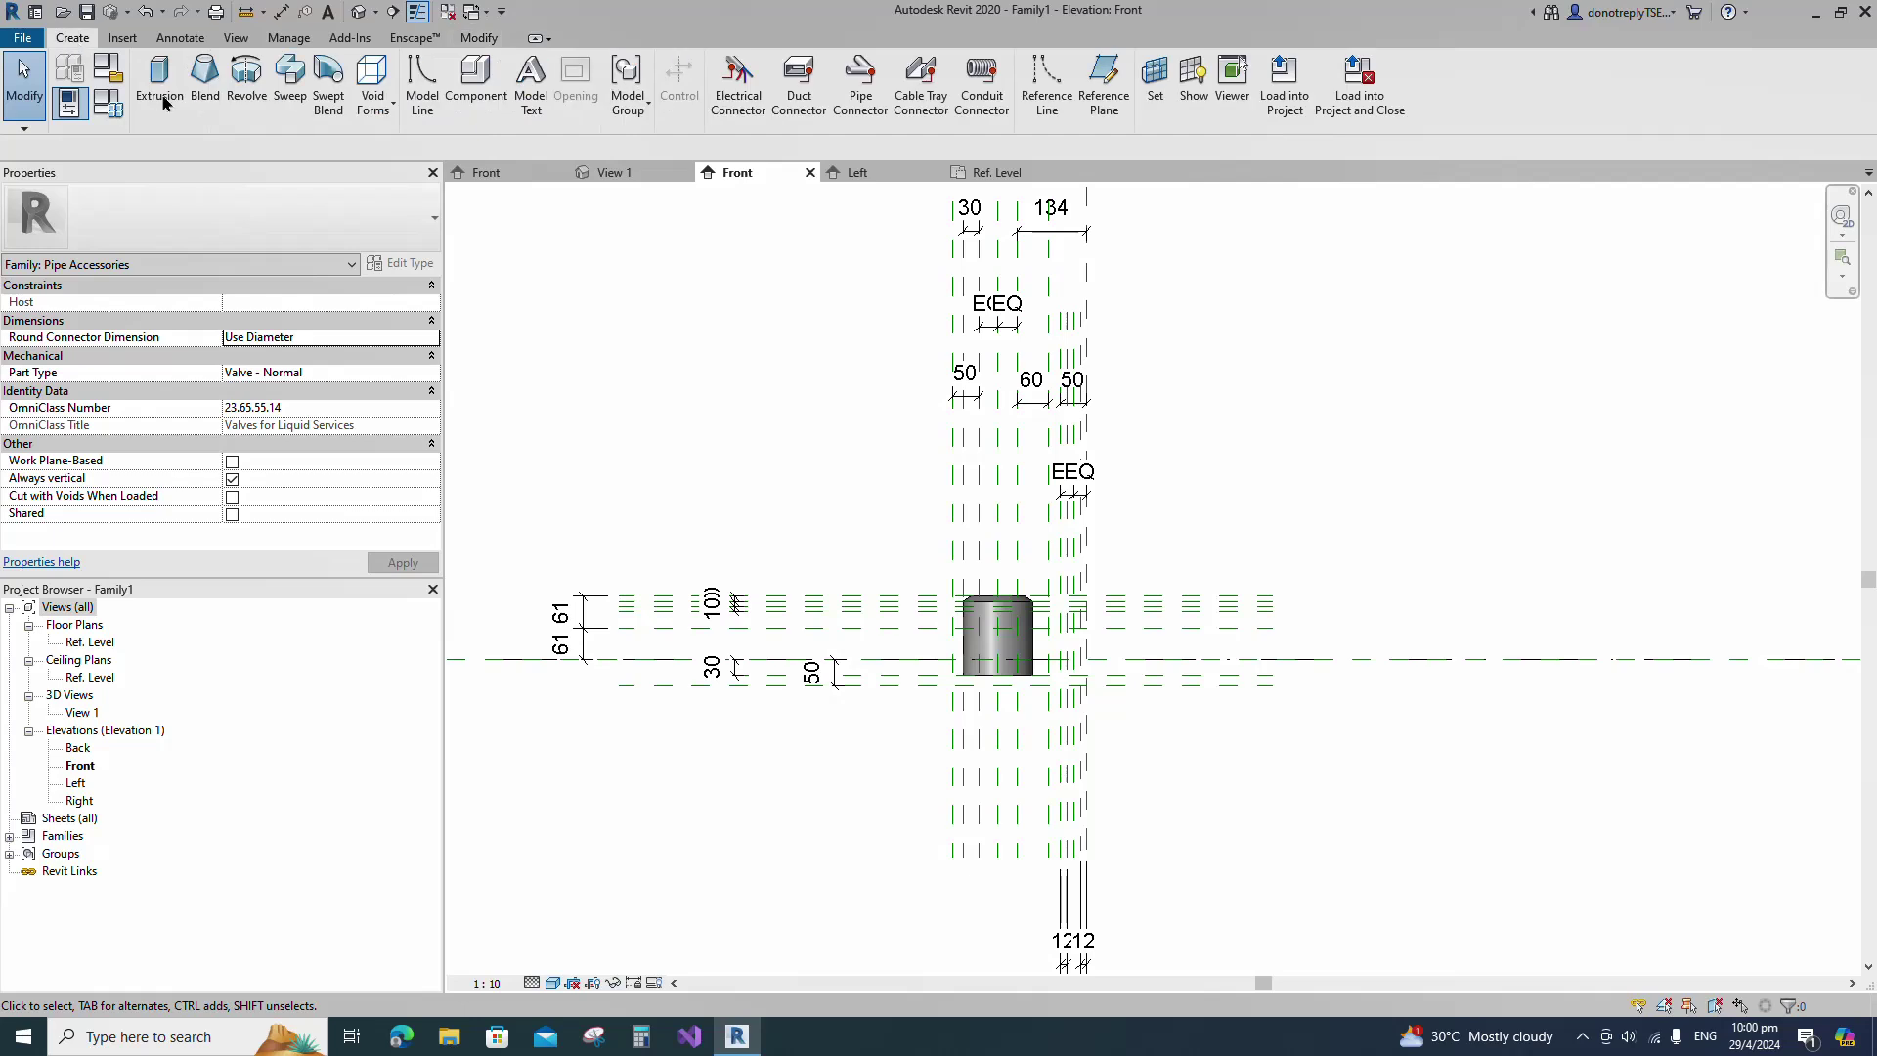
{"action": "left_click", "coordinate": [247, 83]}
{"action": "left_click", "coordinate": [829, 71]}
{"action": "scroll", "coordinate": [1039, 721], "scroll_direction": "up", "scroll_amount": 3}
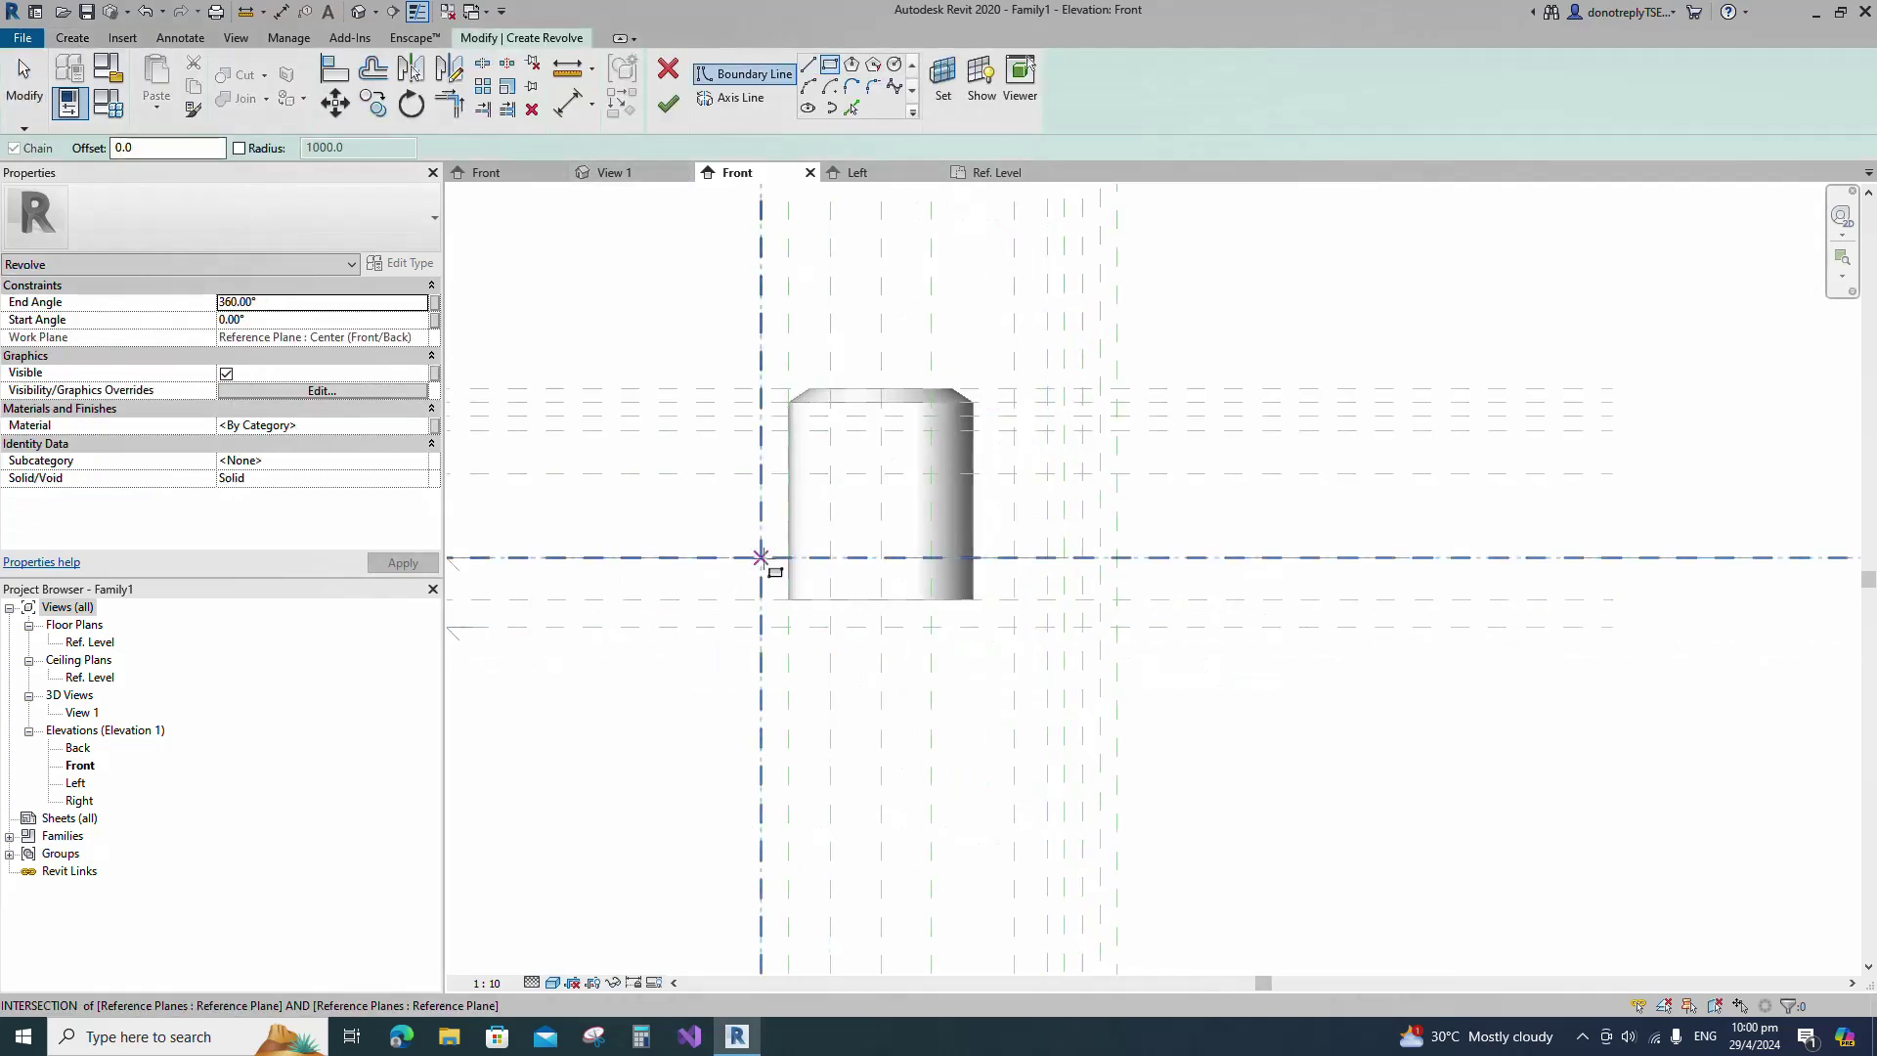
{"action": "left_click", "coordinate": [762, 380]}
{"action": "left_click", "coordinate": [1117, 598]}
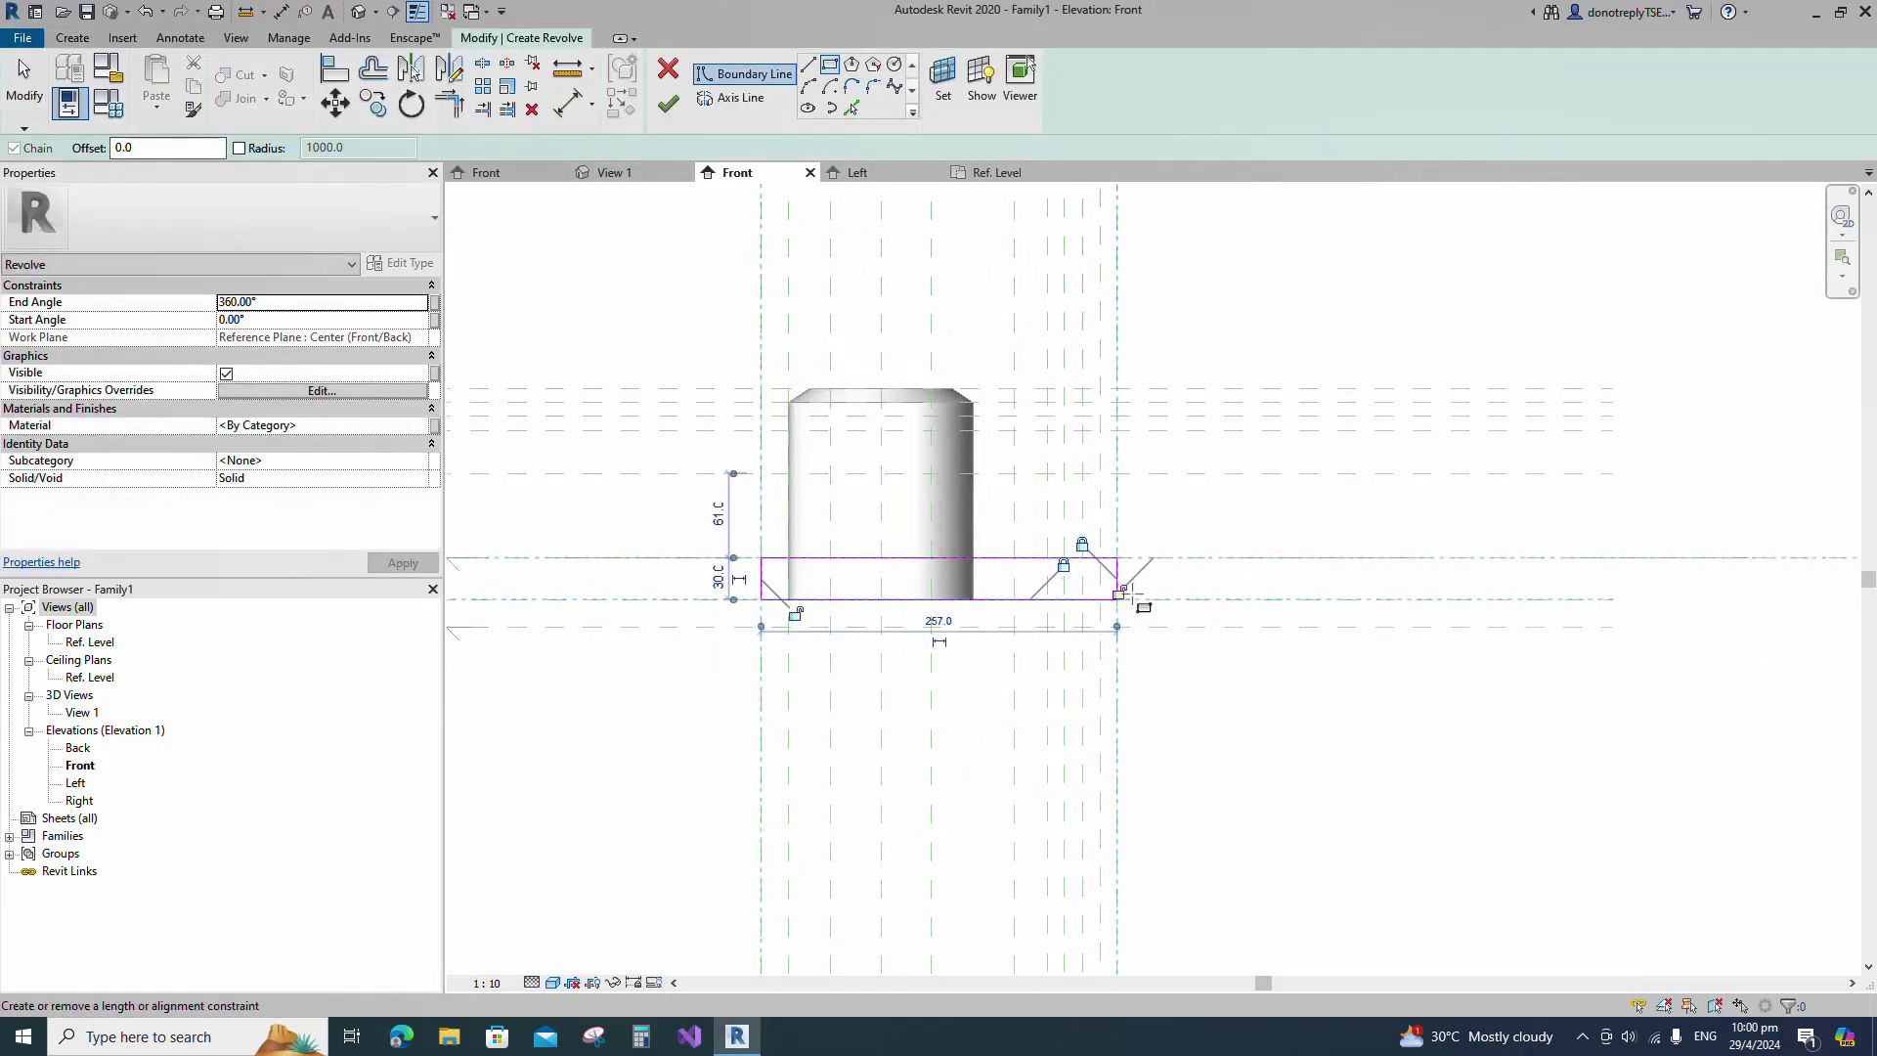
Add boundary lines offset 5 above and 10 below the rectangle's lower edge.
{"action": "left_click", "coordinate": [24, 83]}
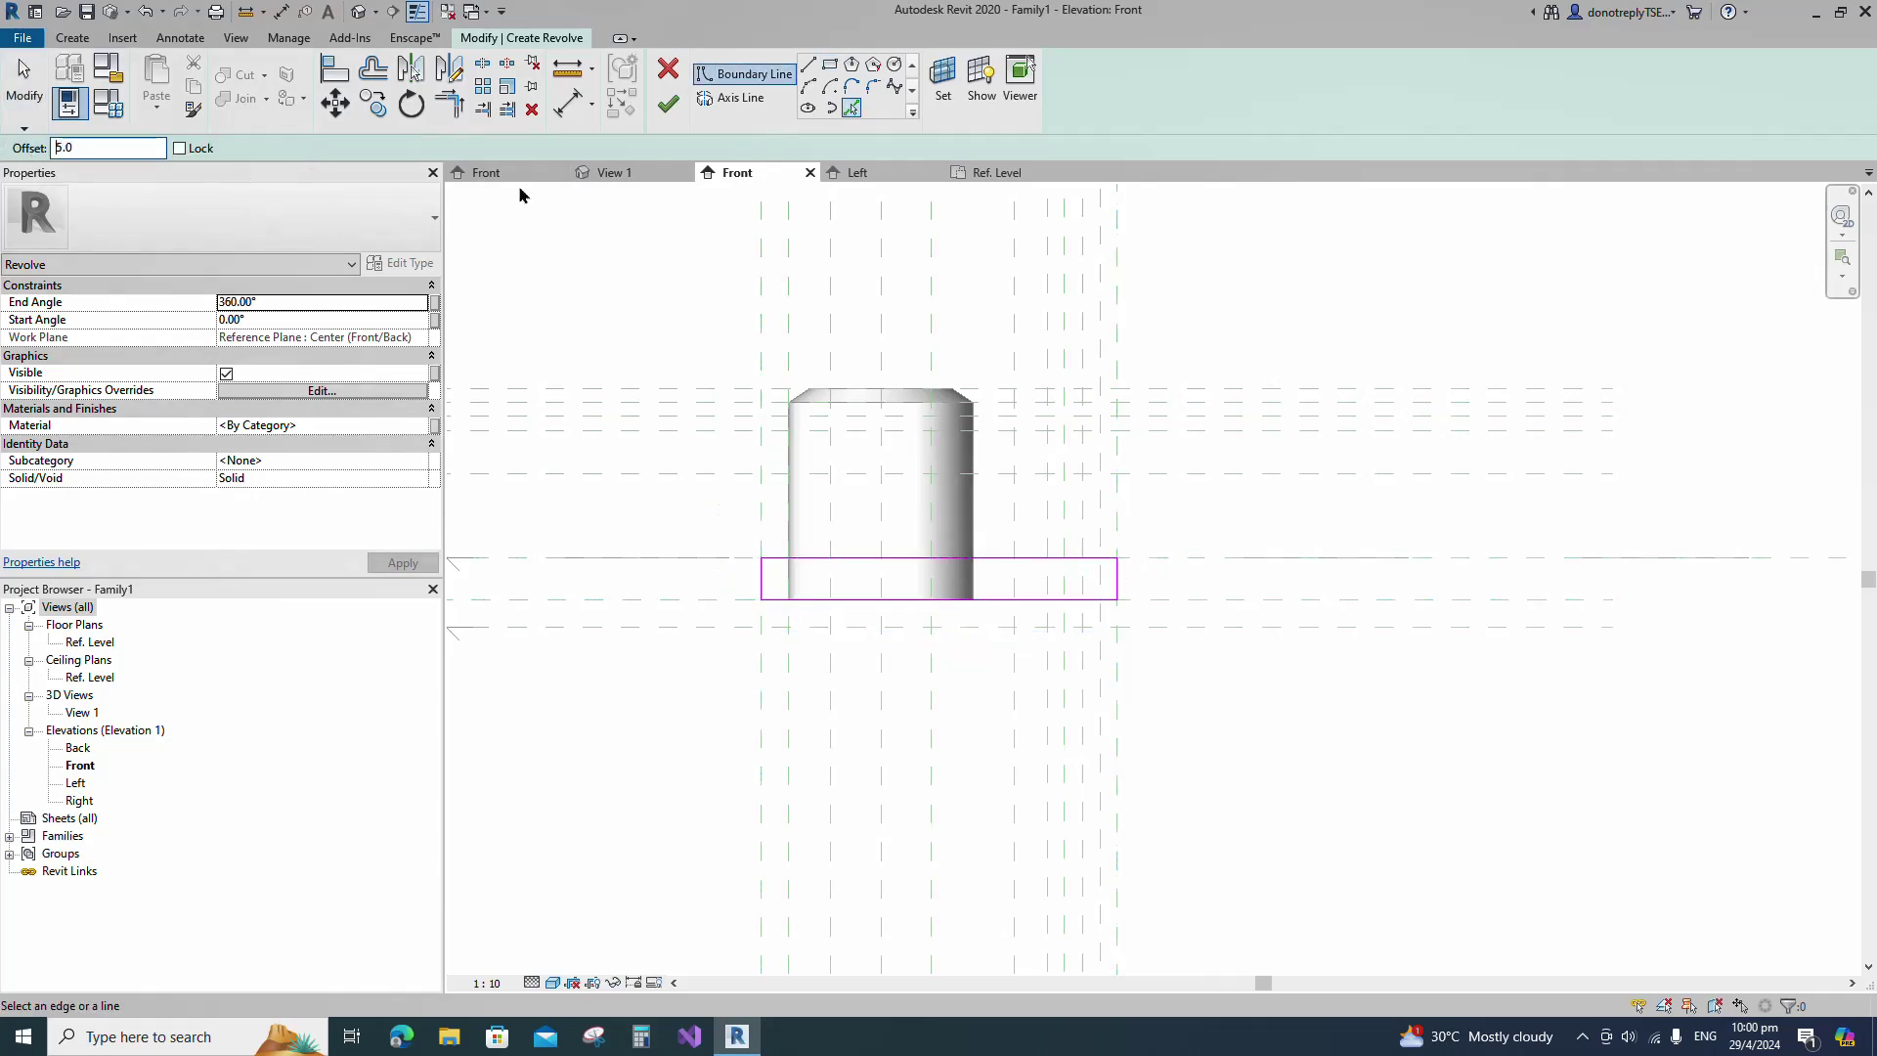
{"action": "scroll", "coordinate": [1027, 611], "scroll_direction": "up", "scroll_amount": 1}
{"action": "left_click", "coordinate": [1035, 600]}
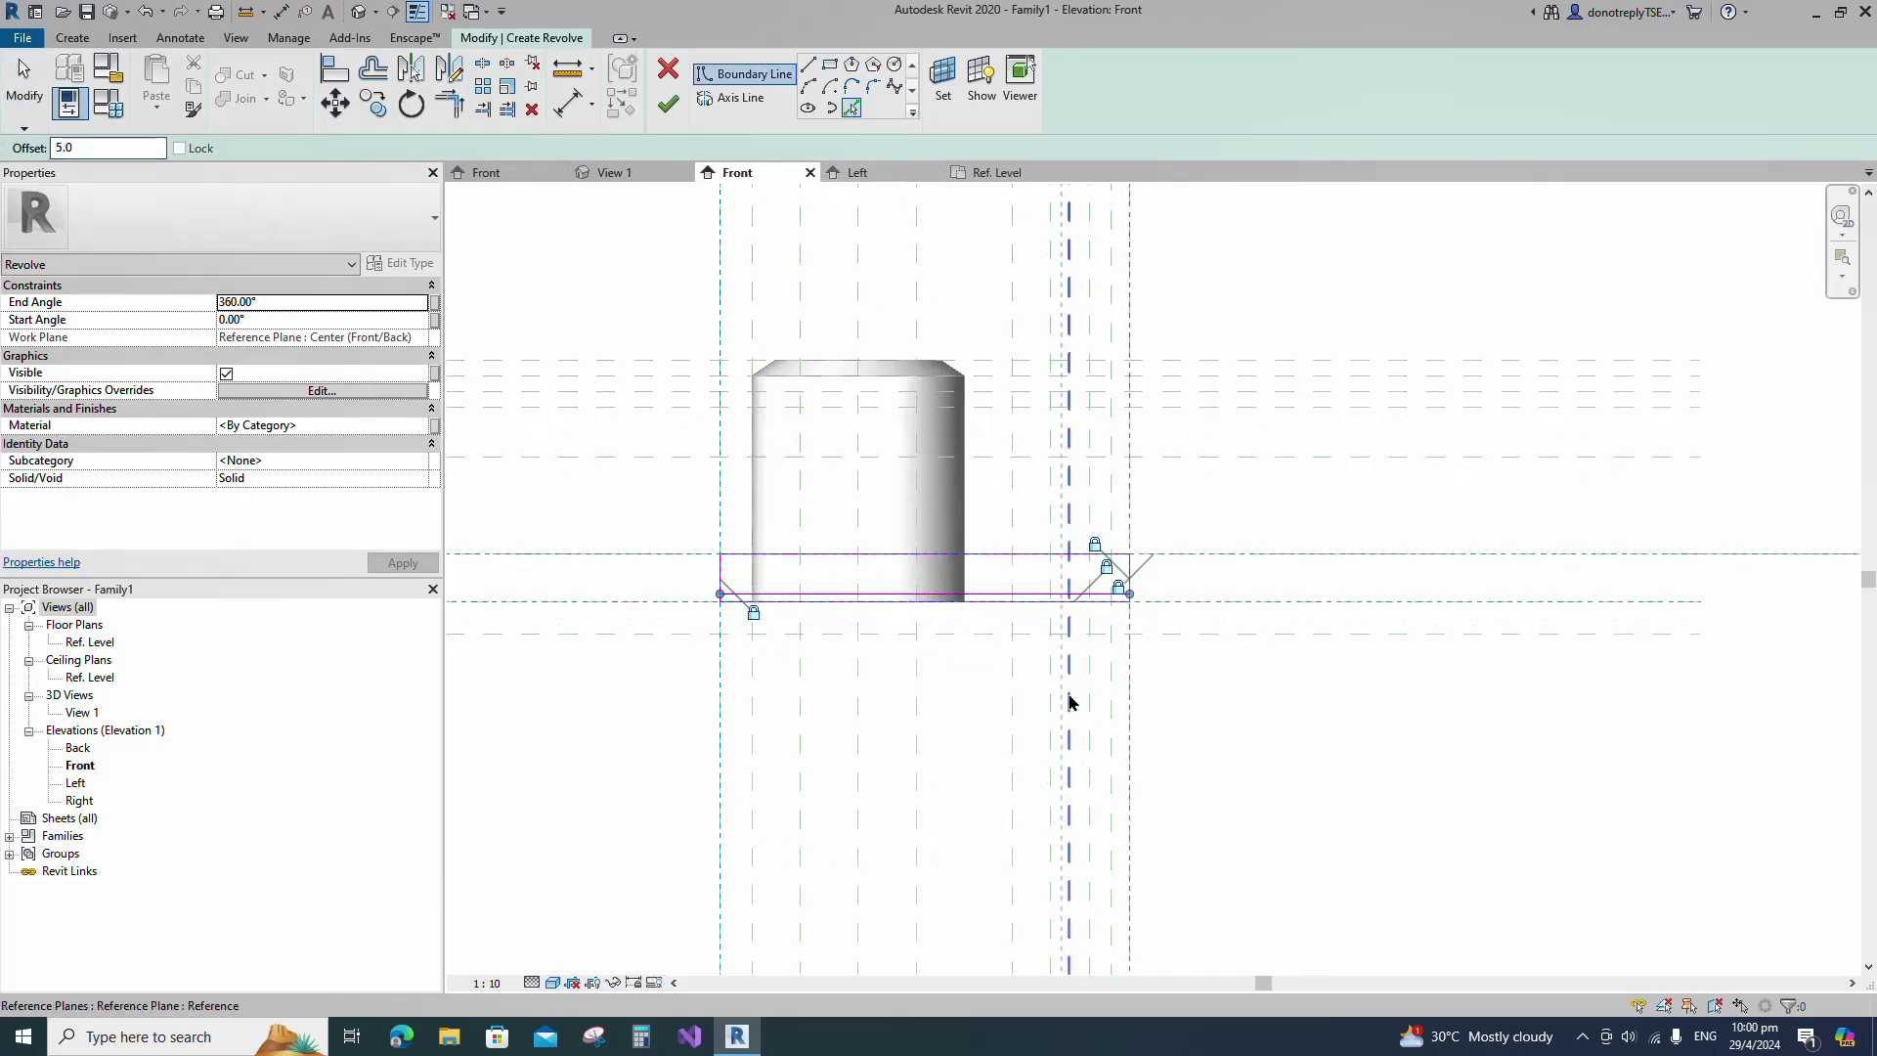
{"action": "key", "text": "Escape"}
{"action": "key", "text": "p"}
{"action": "key", "text": "l"}
{"action": "key", "text": "Return"}
{"action": "scroll", "coordinate": [1085, 607], "scroll_direction": "up", "scroll_amount": 2}
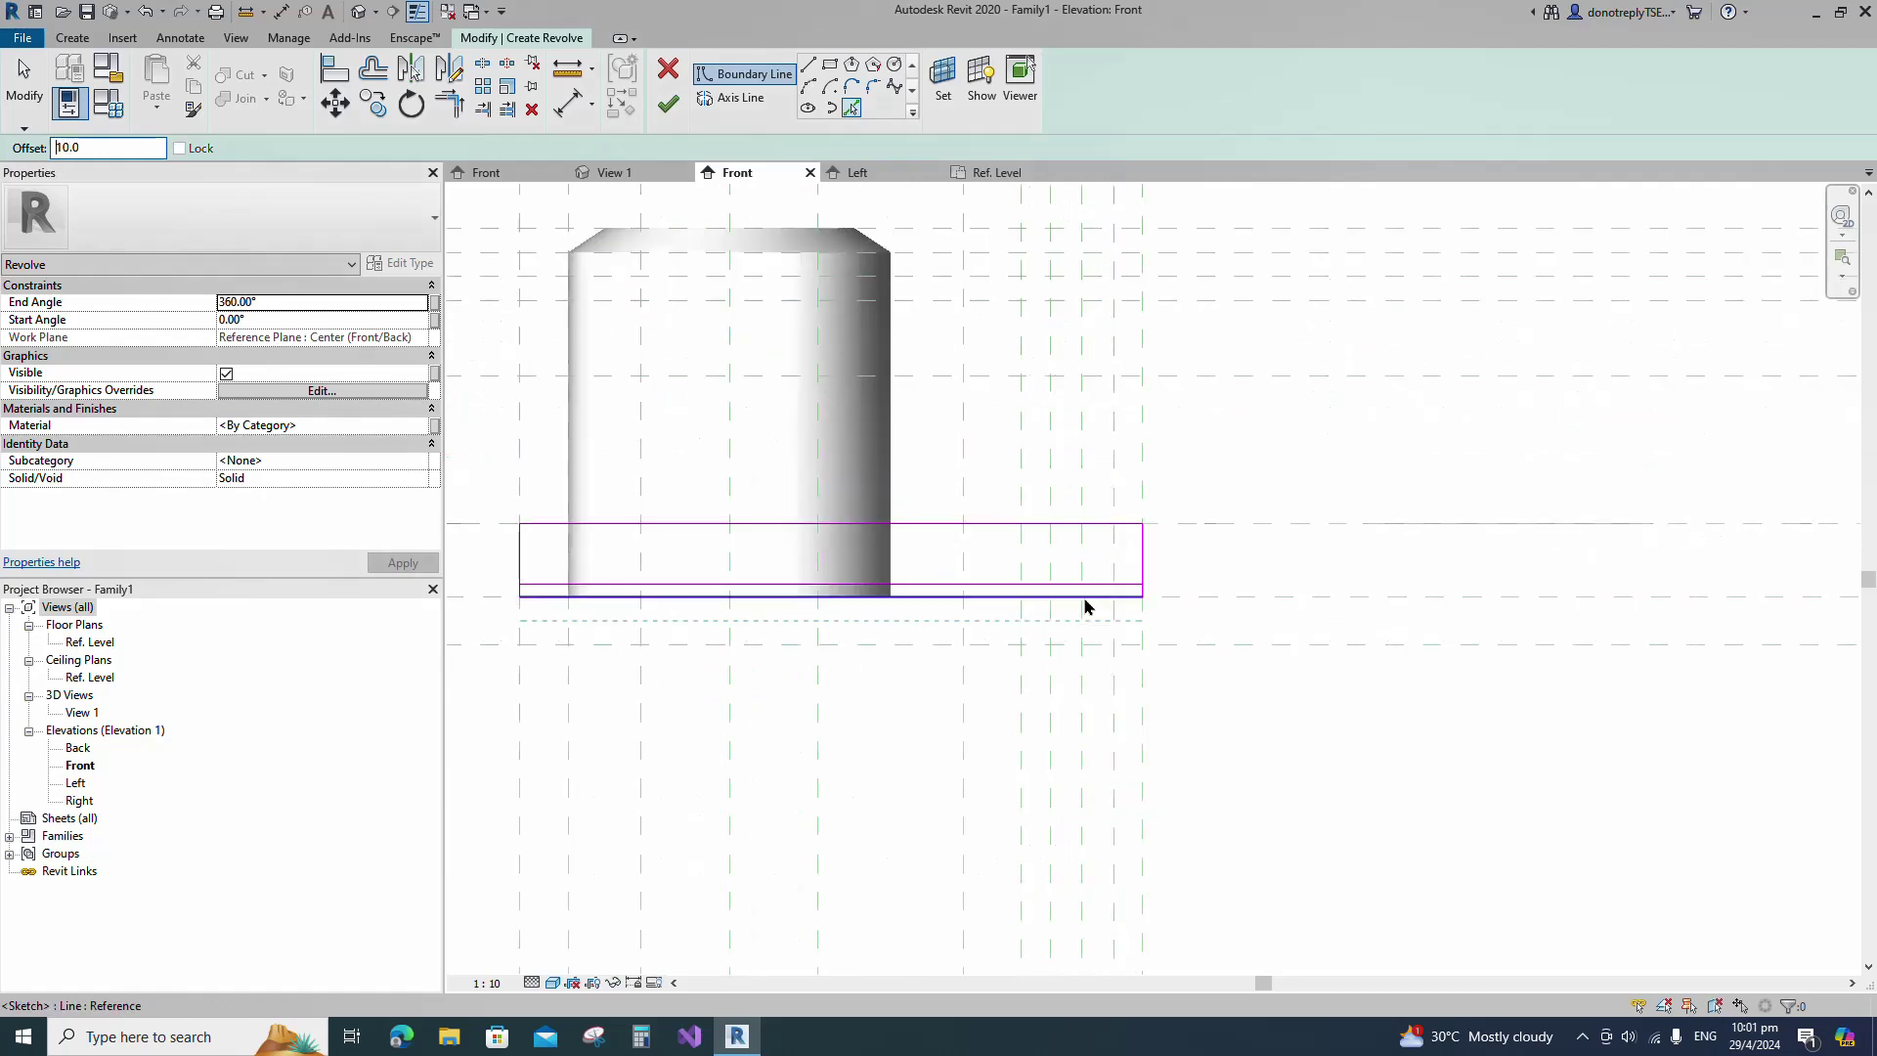
{"action": "left_click", "coordinate": [1085, 600]}
Add zero-offset boundary lines on the plane 50 below the Ref. Level, the 60-offset vertical plane and the flange's two side planes.
{"action": "key", "text": "Escape"}
{"action": "key", "text": "Return"}
{"action": "left_click", "coordinate": [1074, 648]}
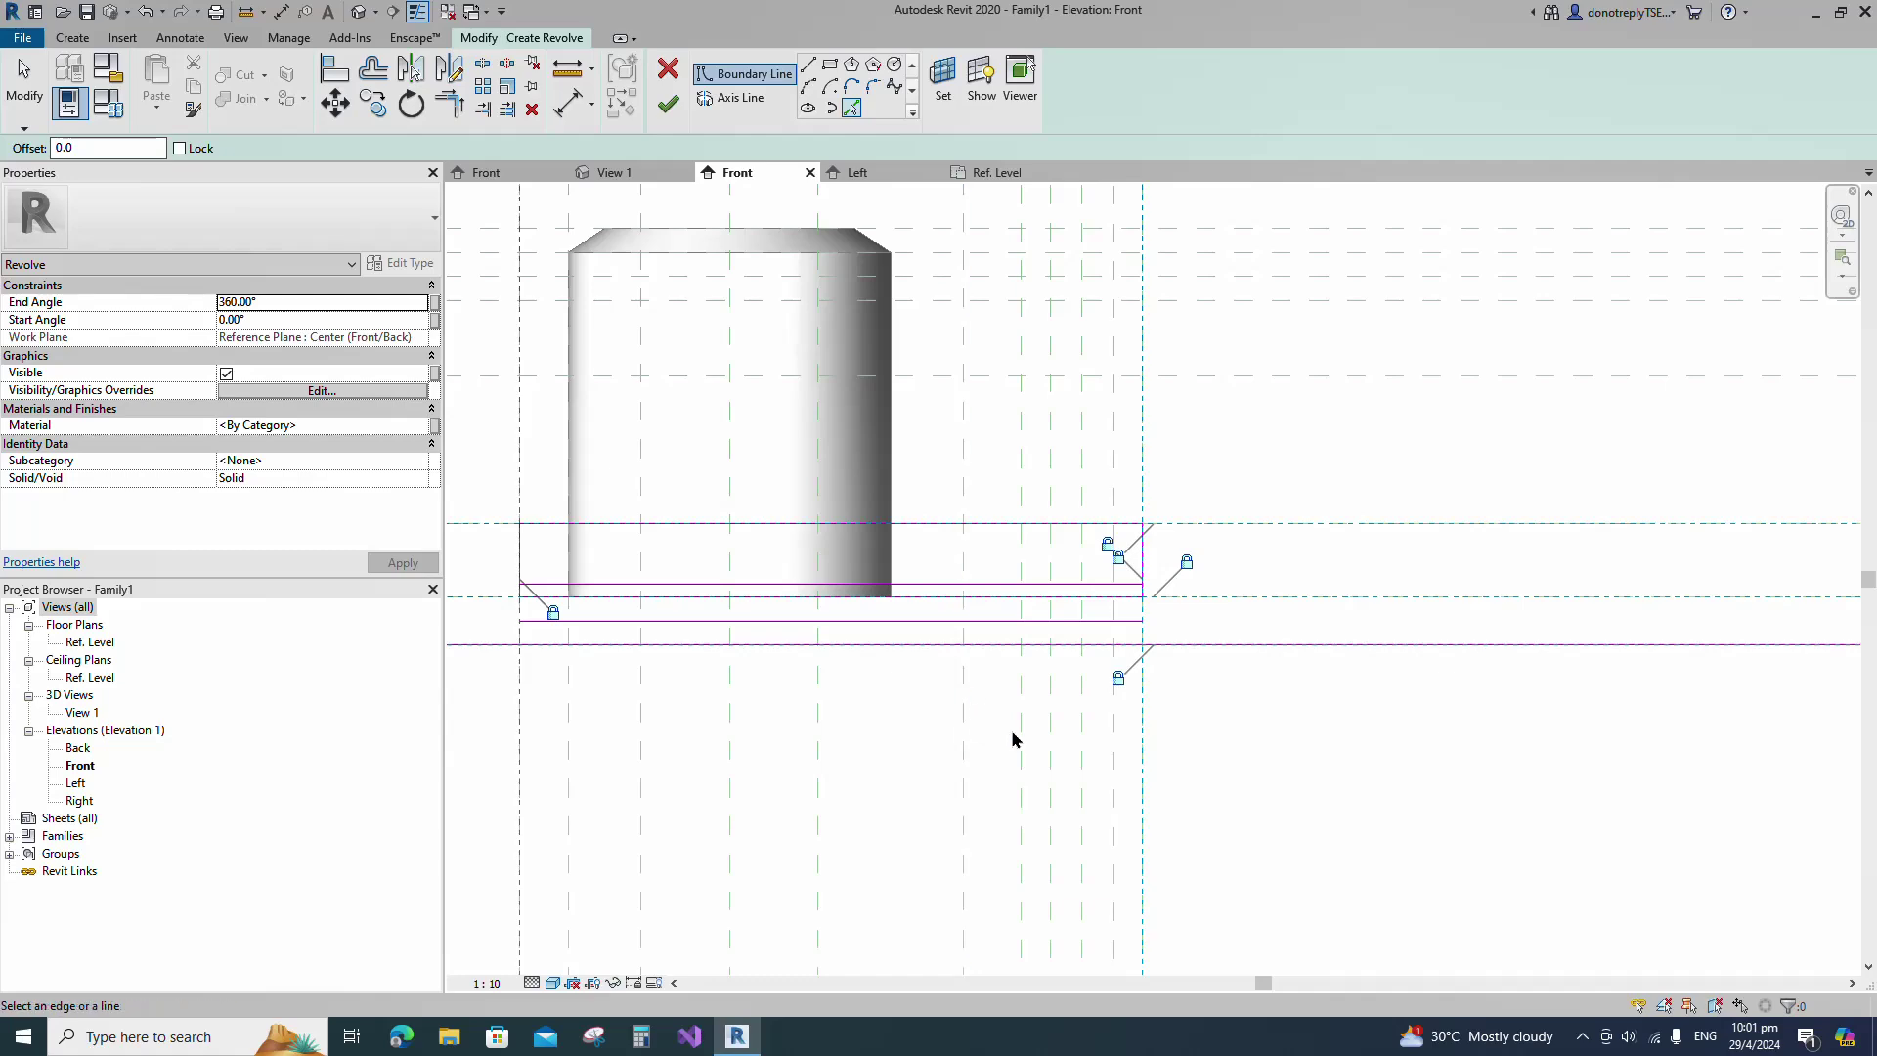
{"action": "scroll", "coordinate": [1017, 753], "scroll_direction": "down", "scroll_amount": 4}
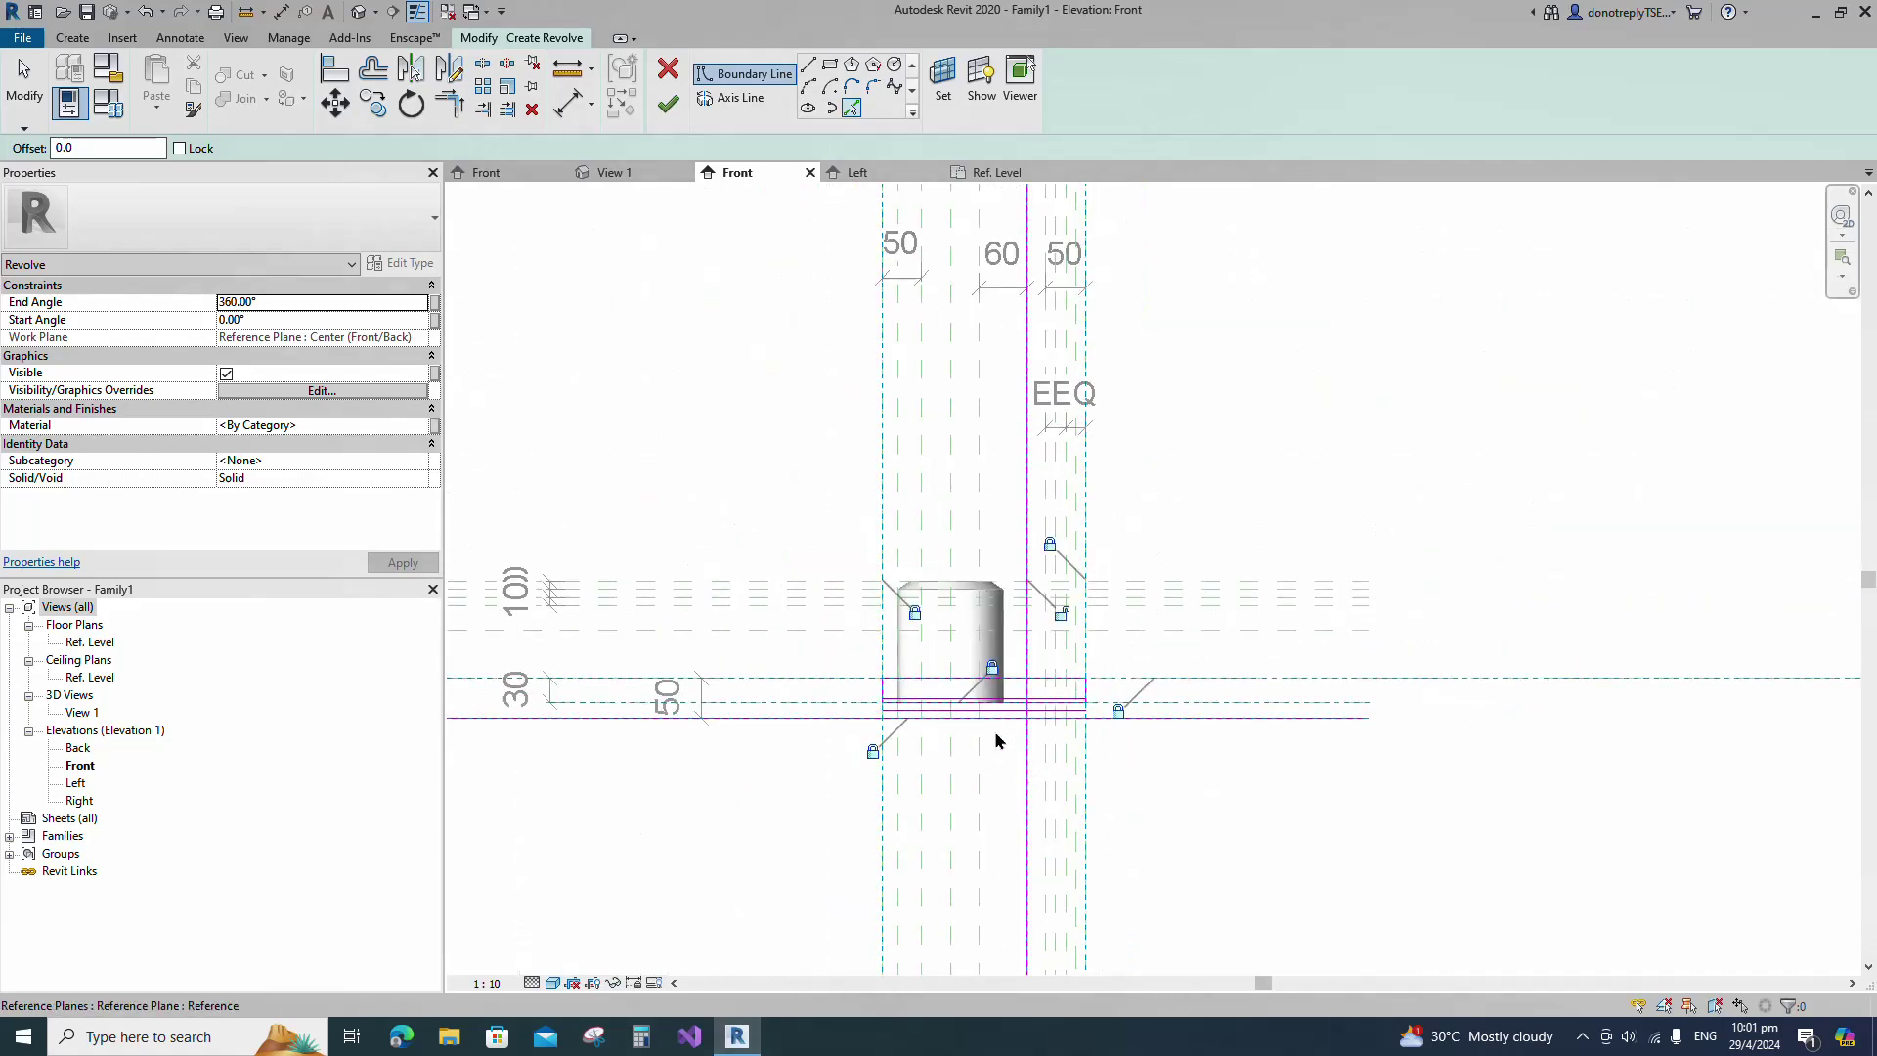
{"action": "scroll", "coordinate": [1164, 733], "scroll_direction": "up", "scroll_amount": 5}
{"action": "scroll", "coordinate": [1111, 746], "scroll_direction": "down", "scroll_amount": 4}
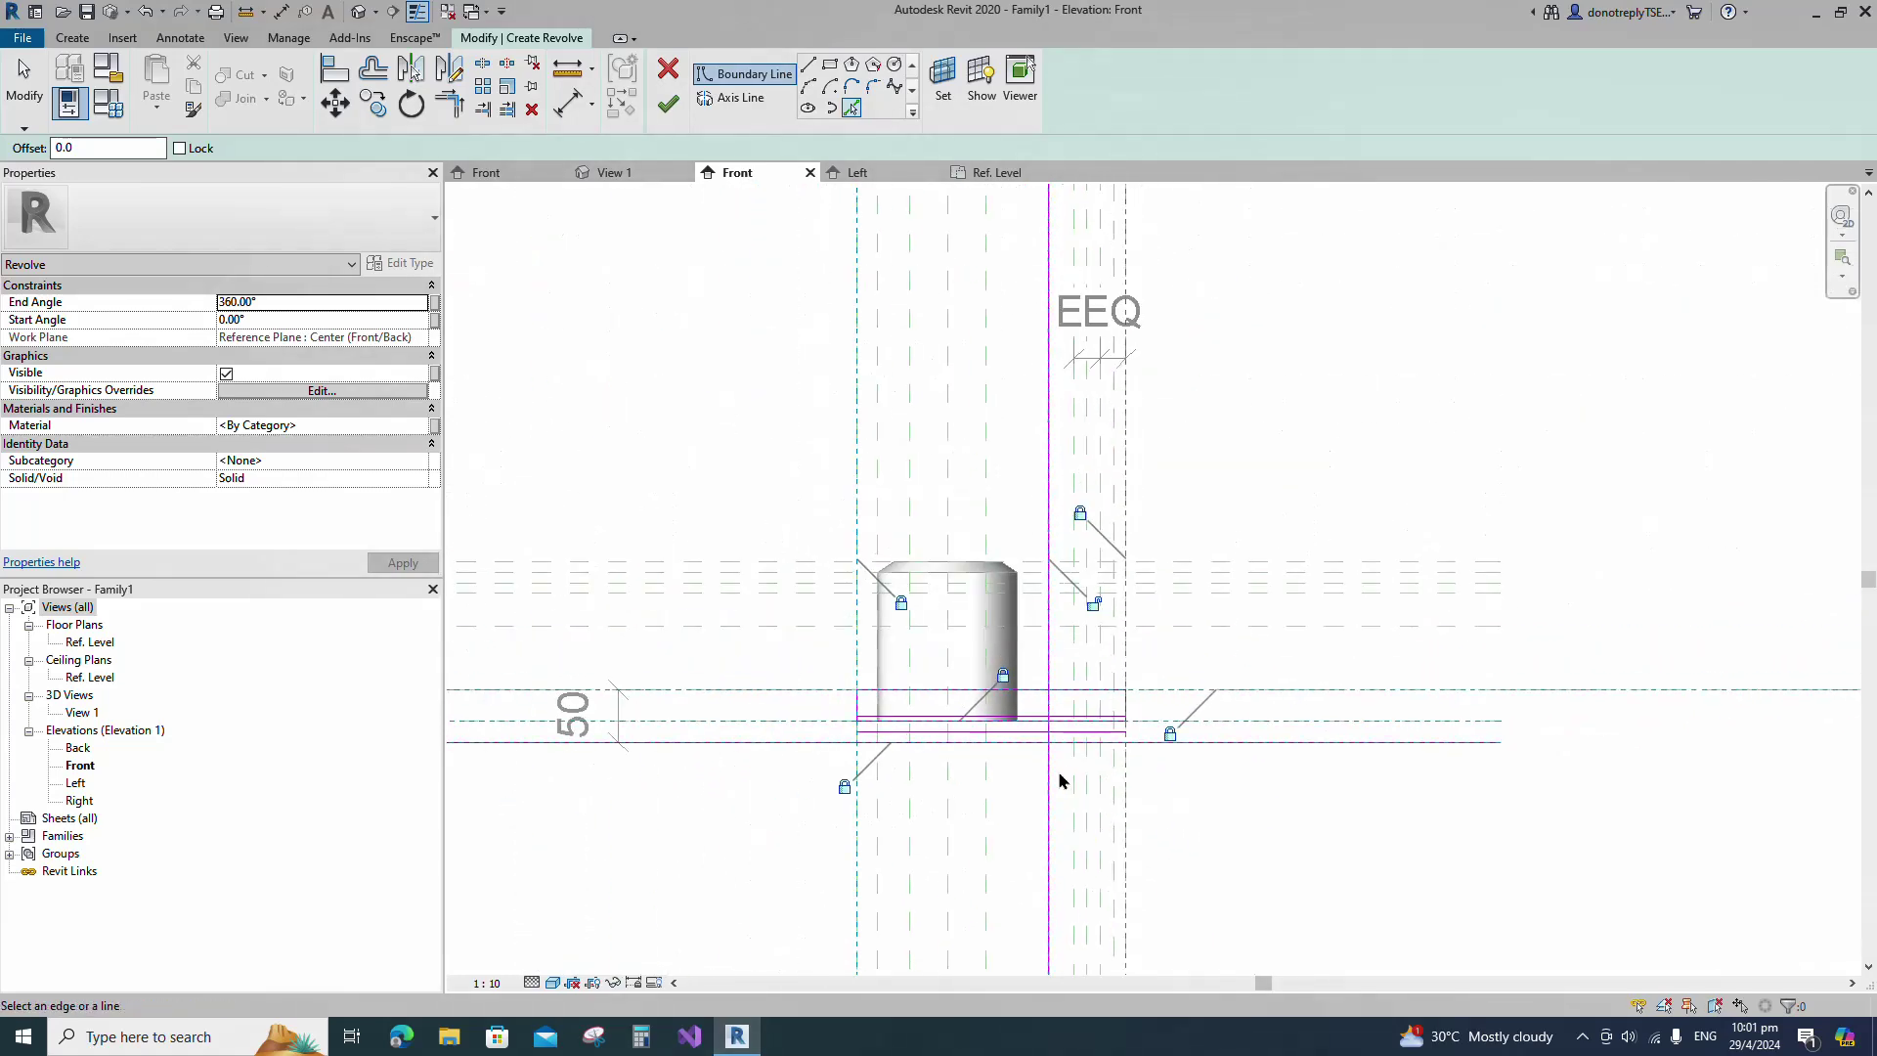
{"action": "left_click", "coordinate": [1069, 762]}
{"action": "scroll", "coordinate": [1081, 760], "scroll_direction": "up", "scroll_amount": 3}
{"action": "left_click", "coordinate": [1122, 784]}
Trim the lower boundary at the 60-offset vertical plane to step up to the line 5 above the lower edge.
{"action": "key", "text": "t"}
{"action": "key", "text": "r"}
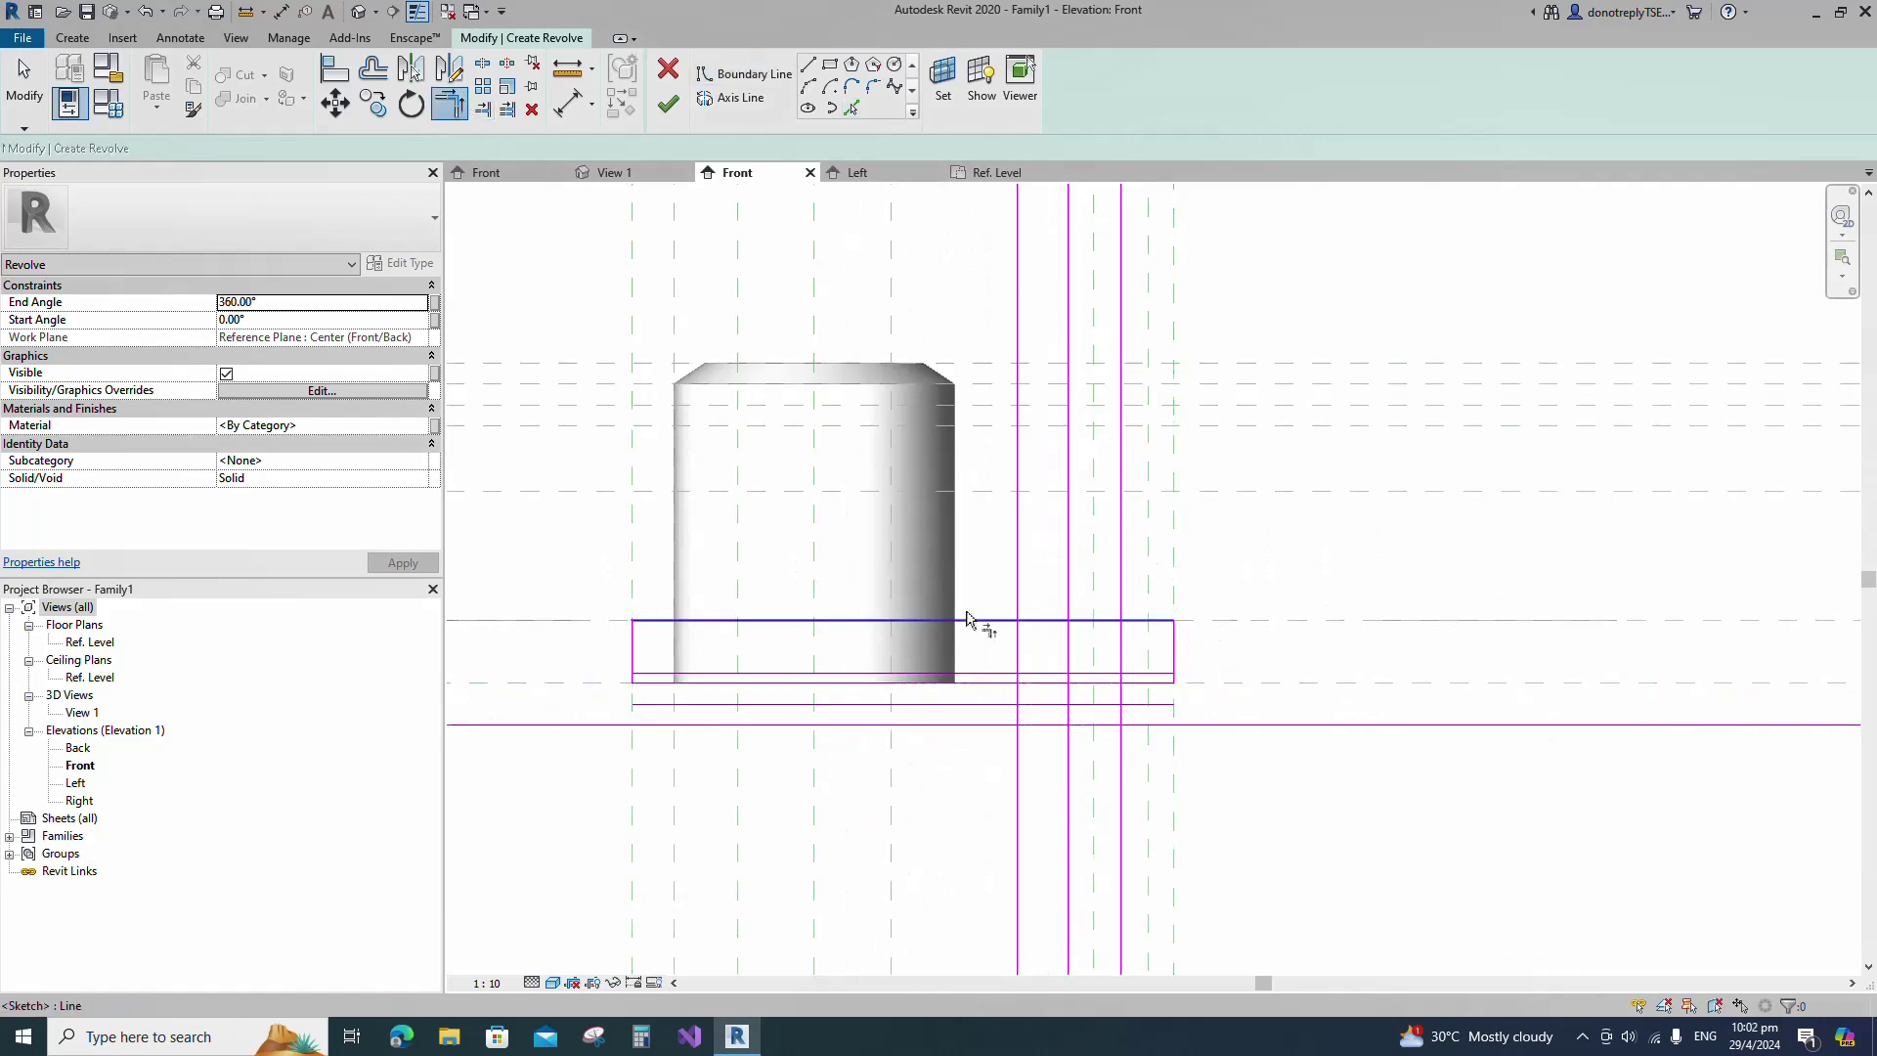
{"action": "scroll", "coordinate": [1017, 763], "scroll_direction": "up", "scroll_amount": 2}
{"action": "scroll", "coordinate": [1056, 671], "scroll_direction": "up", "scroll_amount": 2}
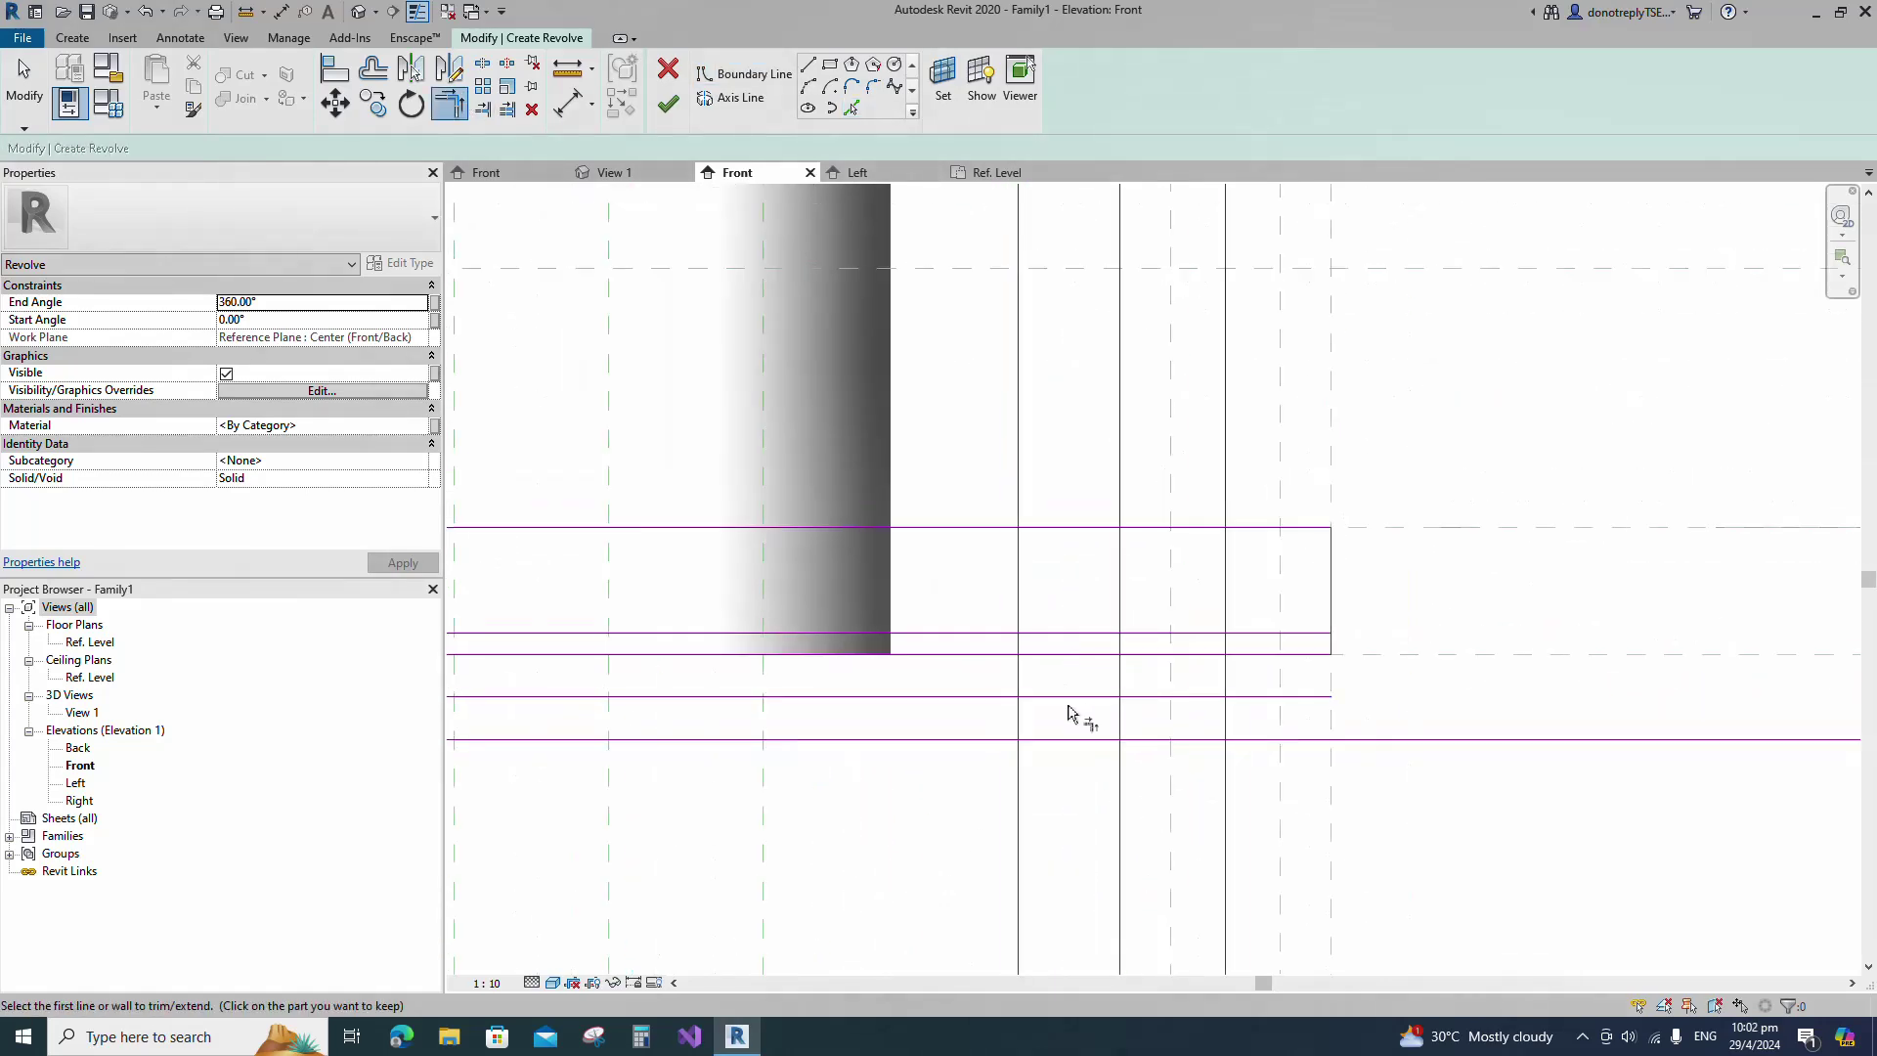
{"action": "left_click", "coordinate": [1042, 636]}
{"action": "scroll", "coordinate": [1011, 662], "scroll_direction": "down", "scroll_amount": 3}
{"action": "scroll", "coordinate": [1051, 680], "scroll_direction": "up", "scroll_amount": 1}
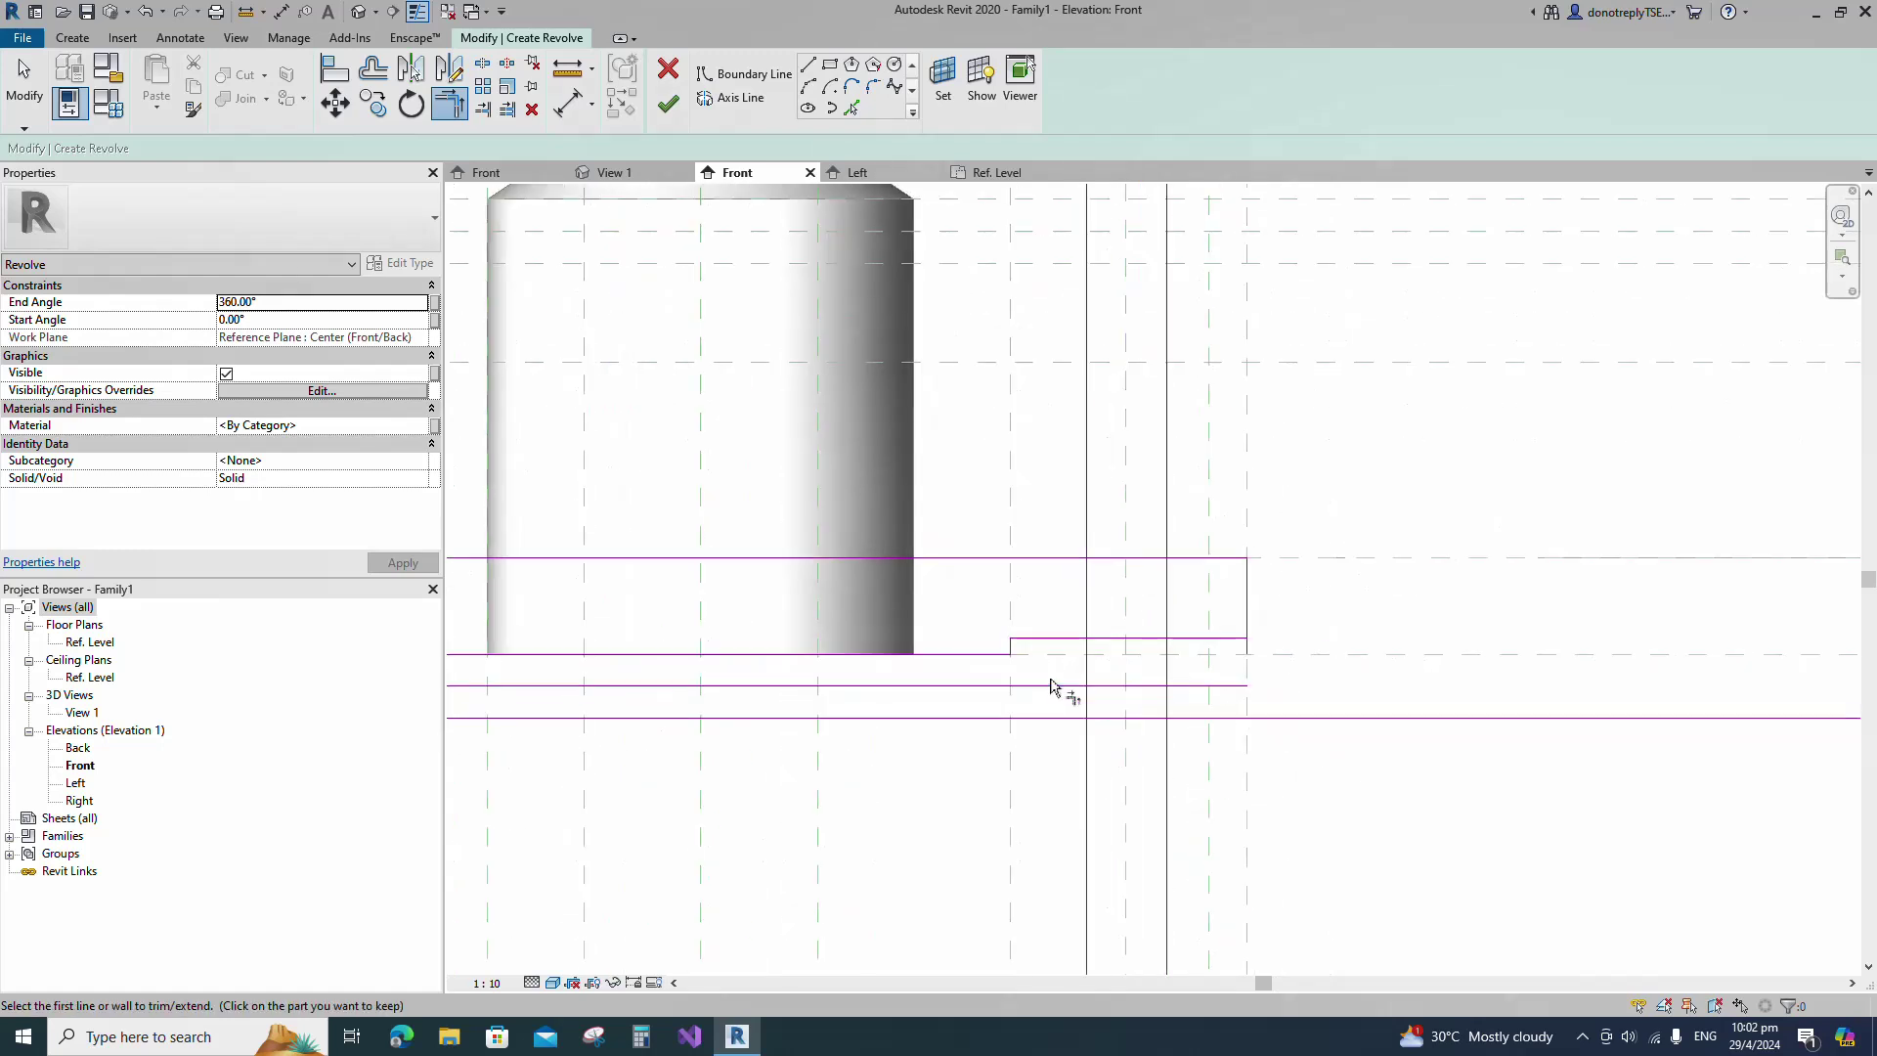
Trim the remaining boundary lines to form the flange outline down to the 50 plane and the right end corner.
{"action": "left_click", "coordinate": [1064, 640]}
{"action": "left_click", "coordinate": [1087, 661]}
{"action": "left_click", "coordinate": [1087, 672]}
{"action": "left_click", "coordinate": [1112, 719]}
{"action": "left_click", "coordinate": [1139, 718]}
{"action": "left_click", "coordinate": [1167, 703]}
{"action": "scroll", "coordinate": [1258, 741], "scroll_direction": "up", "scroll_amount": 1}
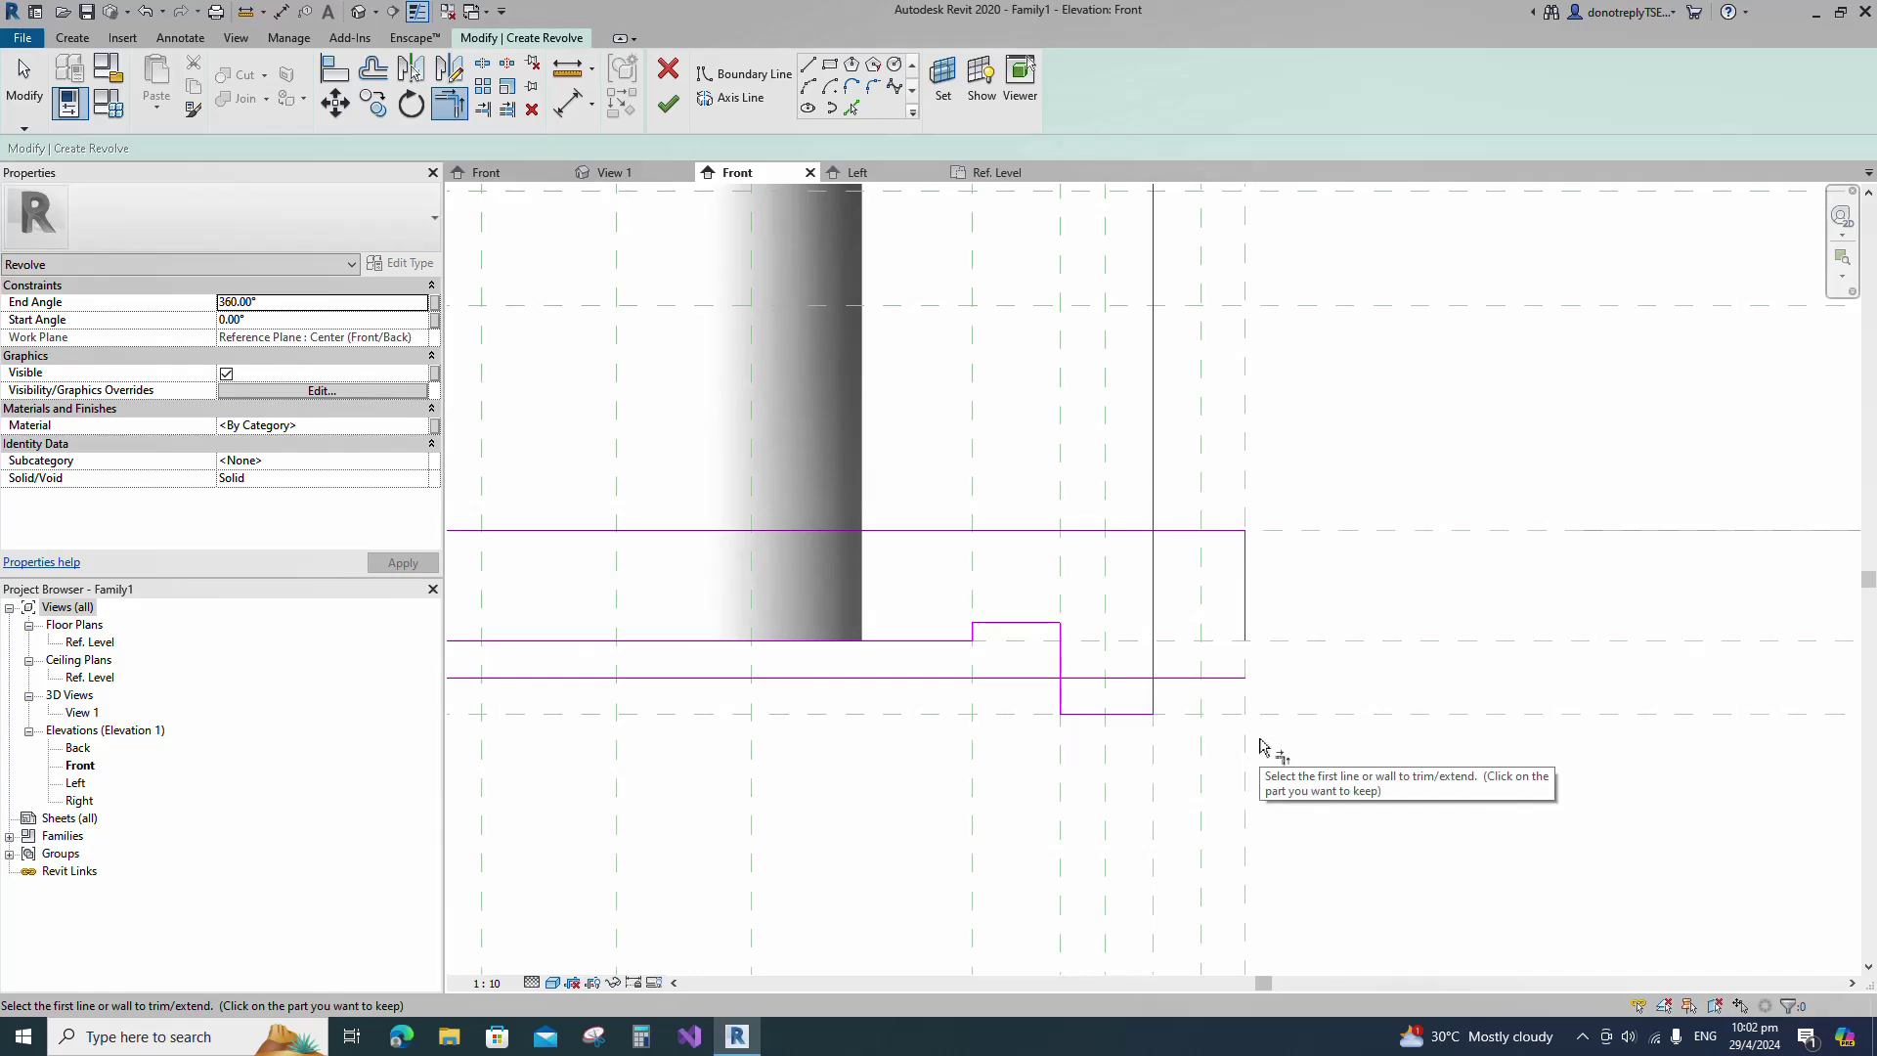
{"action": "left_click", "coordinate": [1246, 631]}
{"action": "left_click", "coordinate": [1228, 678]}
{"action": "key", "text": "Escape"}
Draw a boundary arc from the right end's lower line up to the flange's right side at the 30 plane.
{"action": "left_click", "coordinate": [808, 87]}
{"action": "scroll", "coordinate": [1180, 739], "scroll_direction": "up", "scroll_amount": 3}
{"action": "left_click", "coordinate": [1219, 620]}
{"action": "left_click", "coordinate": [1123, 546]}
{"action": "scroll", "coordinate": [1146, 551], "scroll_direction": "up", "scroll_amount": 4}
{"action": "left_click", "coordinate": [1131, 534]}
{"action": "key", "text": "Escape"}
{"action": "key", "text": "Escape"}
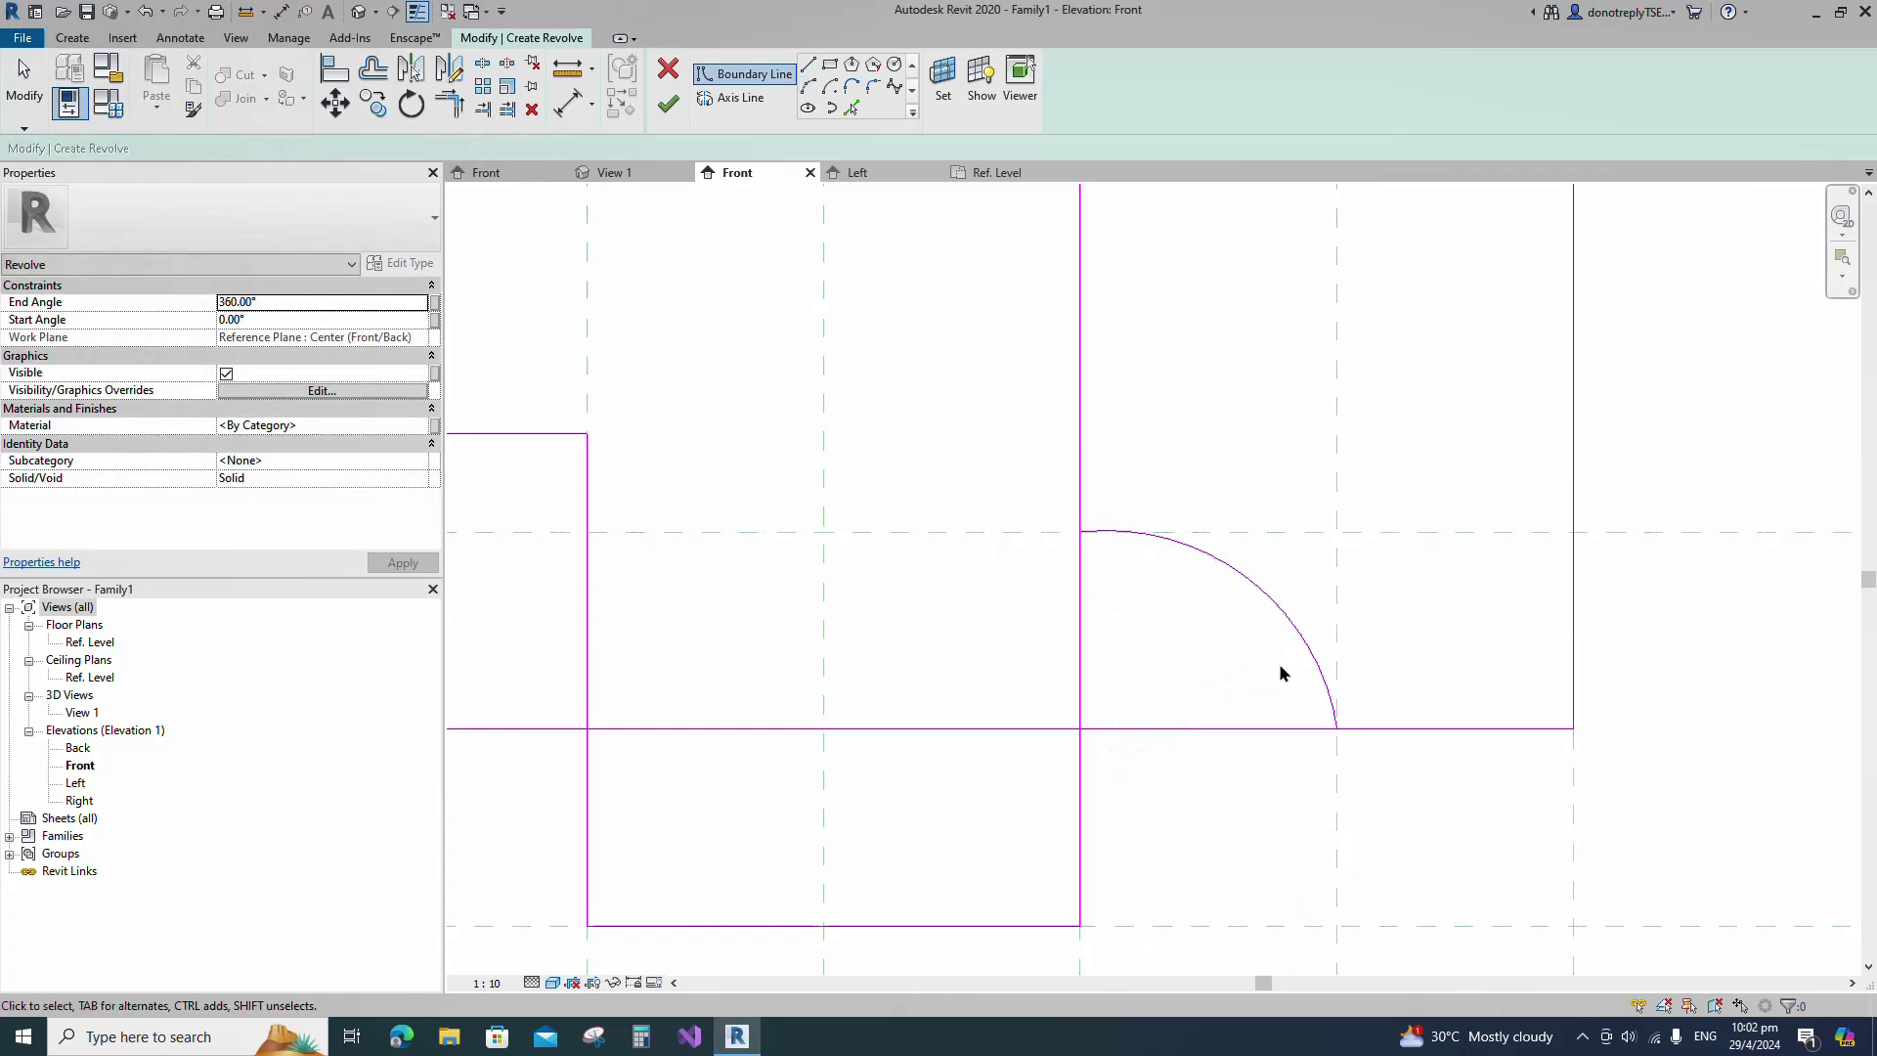
Trim the flange side and the lower line back to the ends of the arc to close the profile.
{"action": "scroll", "coordinate": [1050, 565], "scroll_direction": "down", "scroll_amount": 1}
{"action": "left_click", "coordinate": [458, 109]}
{"action": "left_click", "coordinate": [1292, 690]}
{"action": "scroll", "coordinate": [1123, 675], "scroll_direction": "down", "scroll_amount": 3}
{"action": "key", "text": "Escape"}
Place a chained dimension from the 30 plane through the right end's lower line to the 50 plane and equalize it.
{"action": "key", "text": "a"}
{"action": "key", "text": "l"}
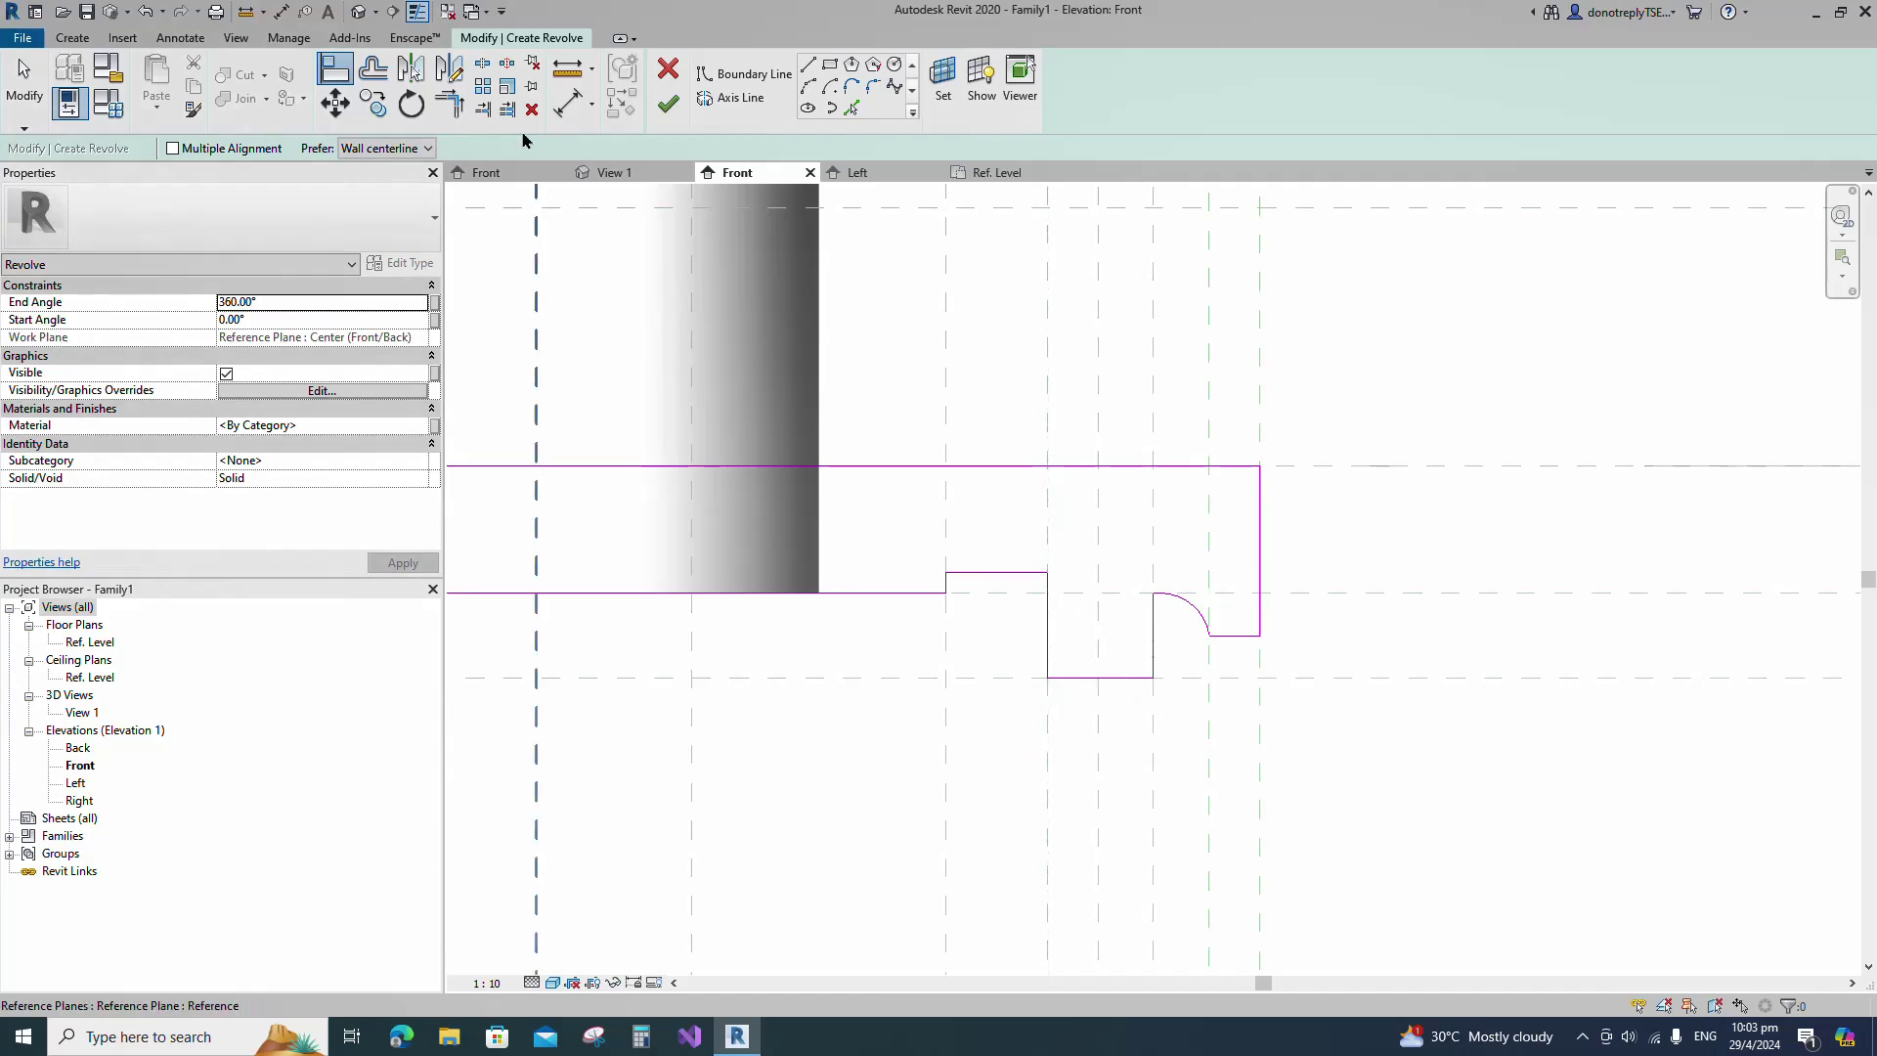
{"action": "key", "text": "d"}
{"action": "key", "text": "i"}
{"action": "scroll", "coordinate": [947, 663], "scroll_direction": "down", "scroll_amount": 1}
{"action": "scroll", "coordinate": [947, 656], "scroll_direction": "down", "scroll_amount": 4}
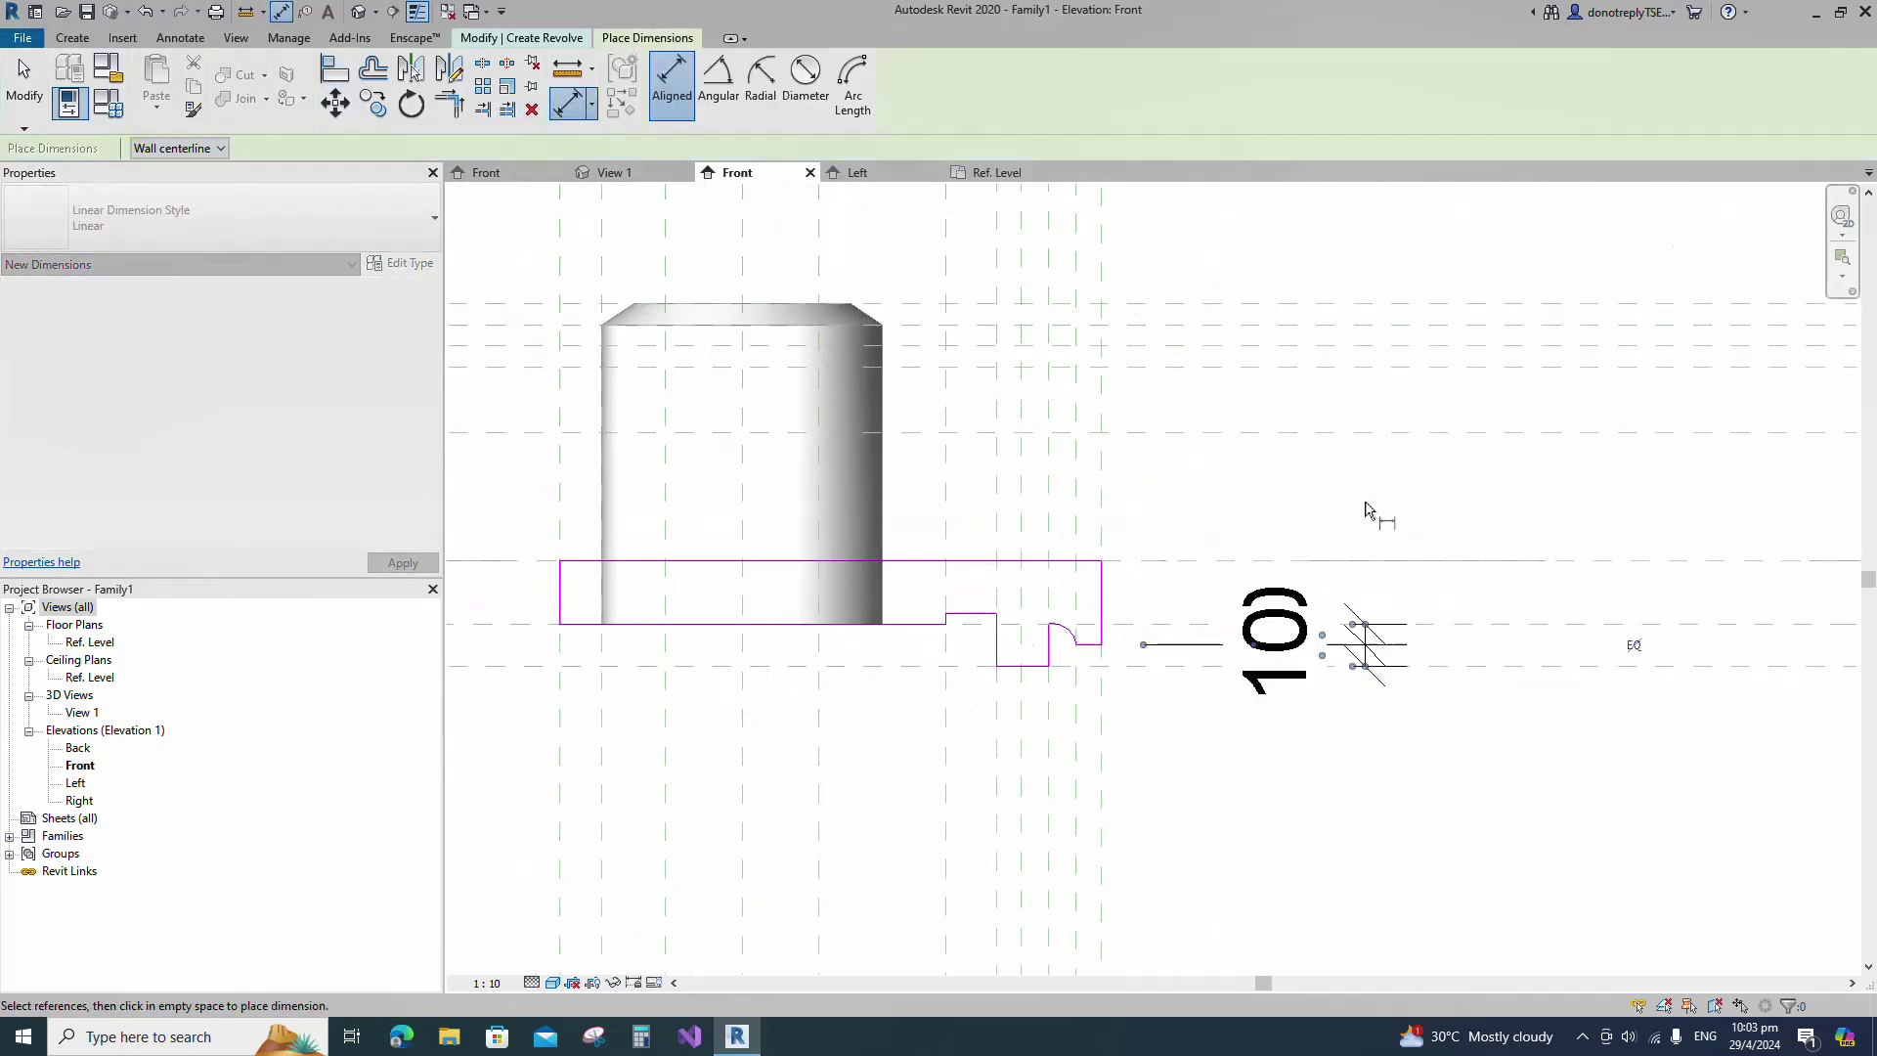
{"action": "left_click", "coordinate": [1364, 504]}
{"action": "left_click", "coordinate": [1637, 653]}
{"action": "key", "text": "Escape"}
{"action": "scroll", "coordinate": [1142, 786], "scroll_direction": "up", "scroll_amount": 1}
{"action": "scroll", "coordinate": [1217, 773], "scroll_direction": "down", "scroll_amount": 2}
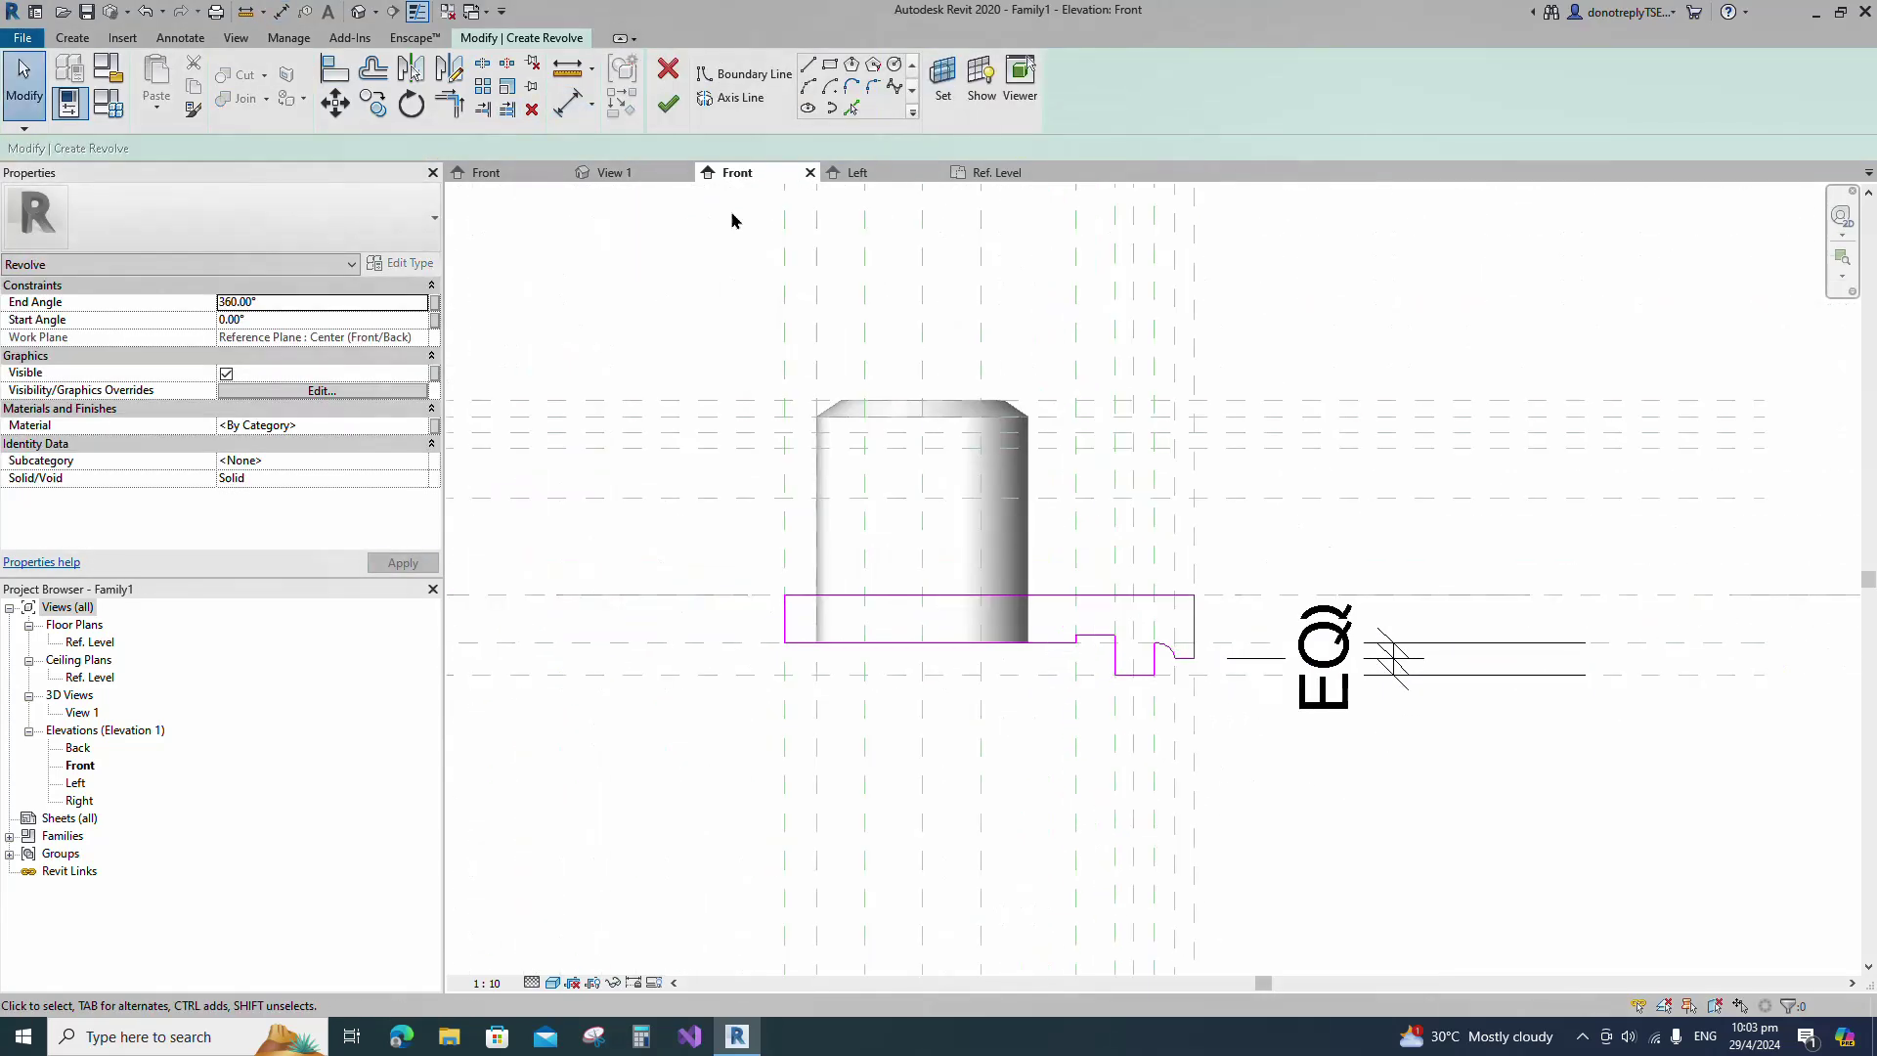
Fillet both lower corners of the flange profile with a radius of 1.
{"action": "left_click", "coordinate": [875, 88]}
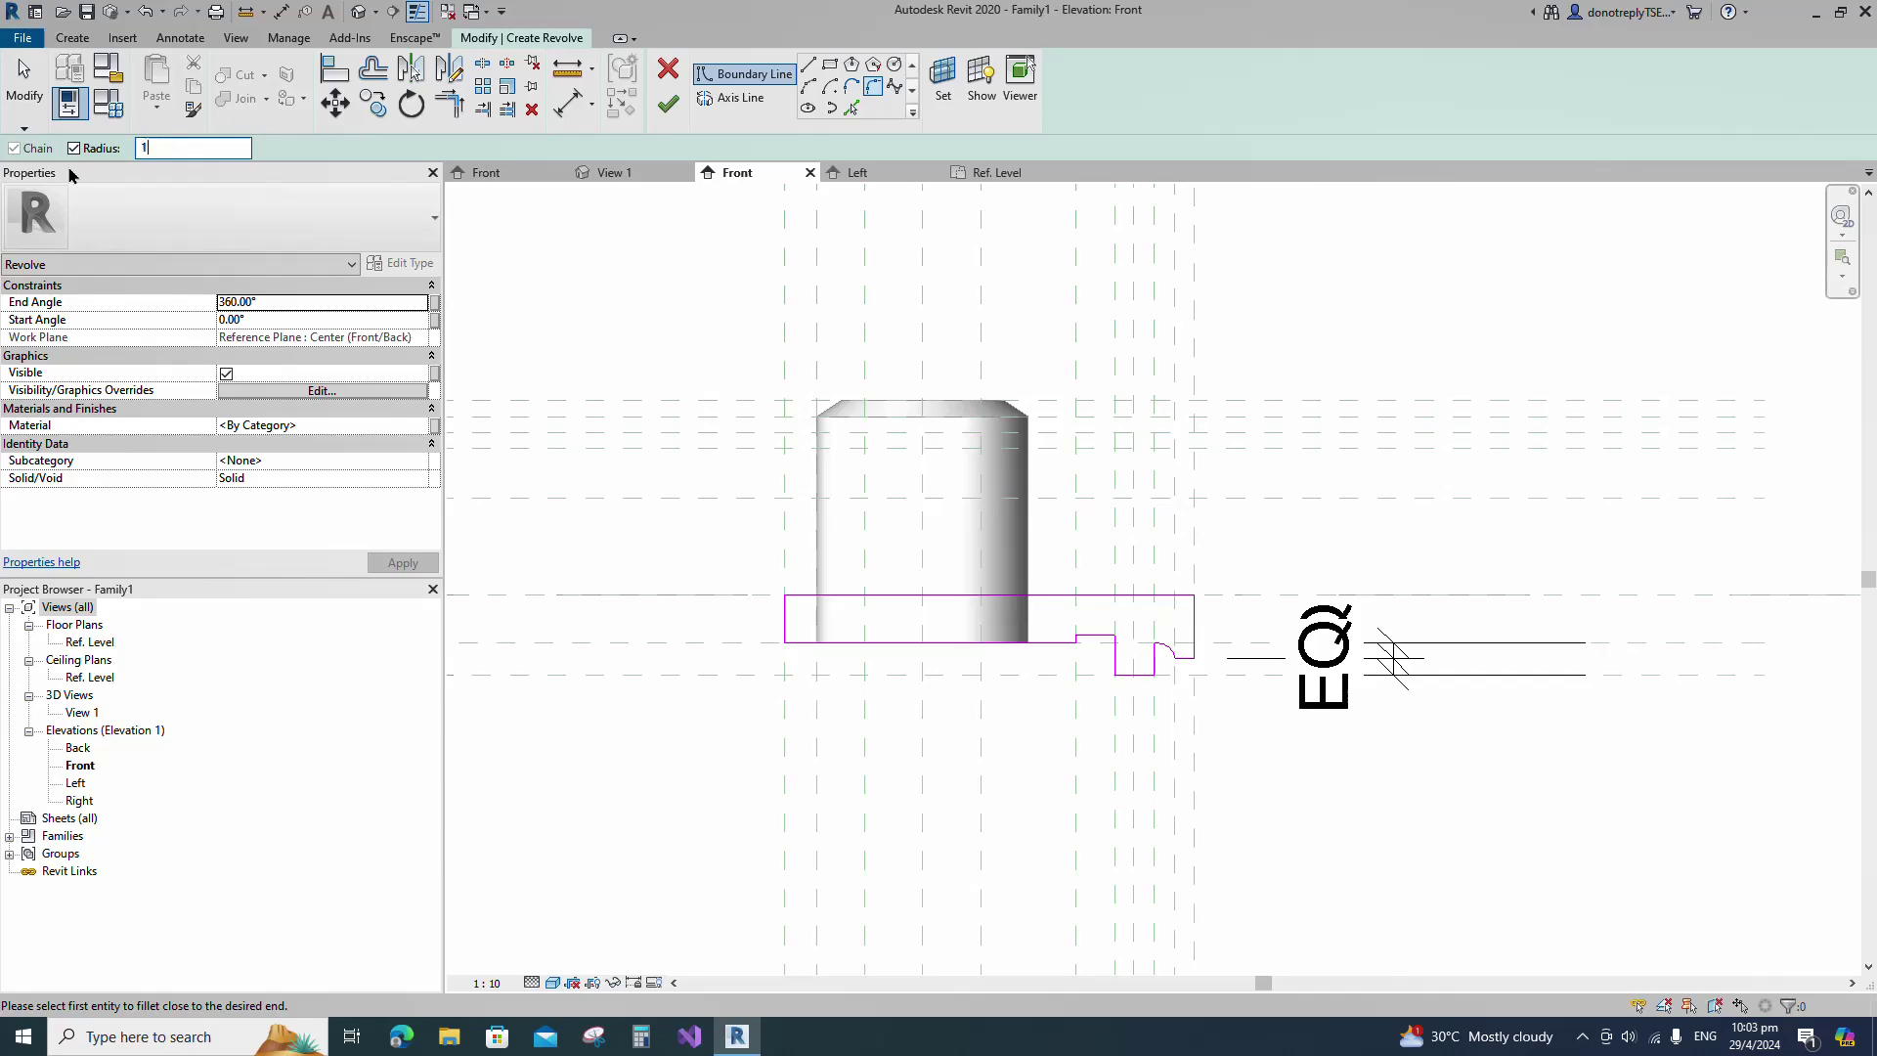
{"action": "type", "text": "1"}
{"action": "key", "text": "Return"}
{"action": "scroll", "coordinate": [1193, 690], "scroll_direction": "up", "scroll_amount": 3}
{"action": "left_click", "coordinate": [1132, 650]}
{"action": "left_click", "coordinate": [1172, 661]}
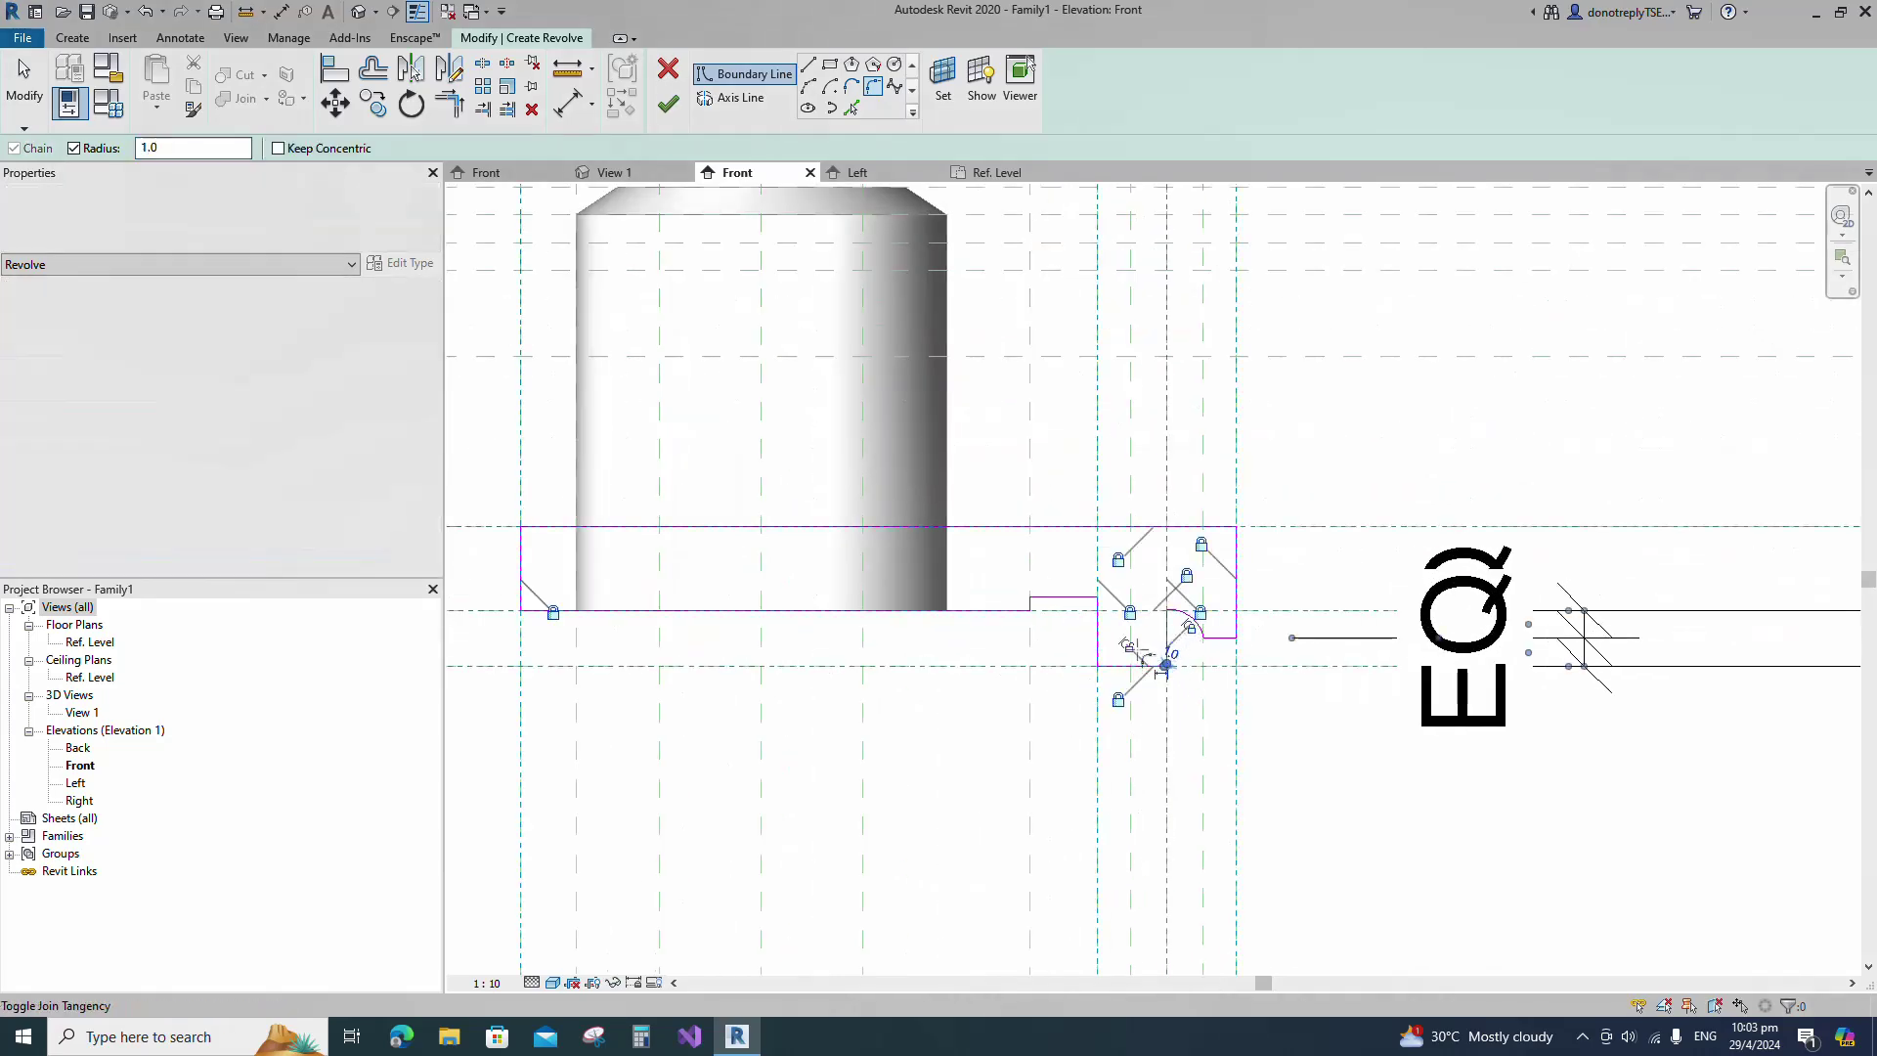
{"action": "scroll", "coordinate": [1039, 689], "scroll_direction": "down", "scroll_amount": 2}
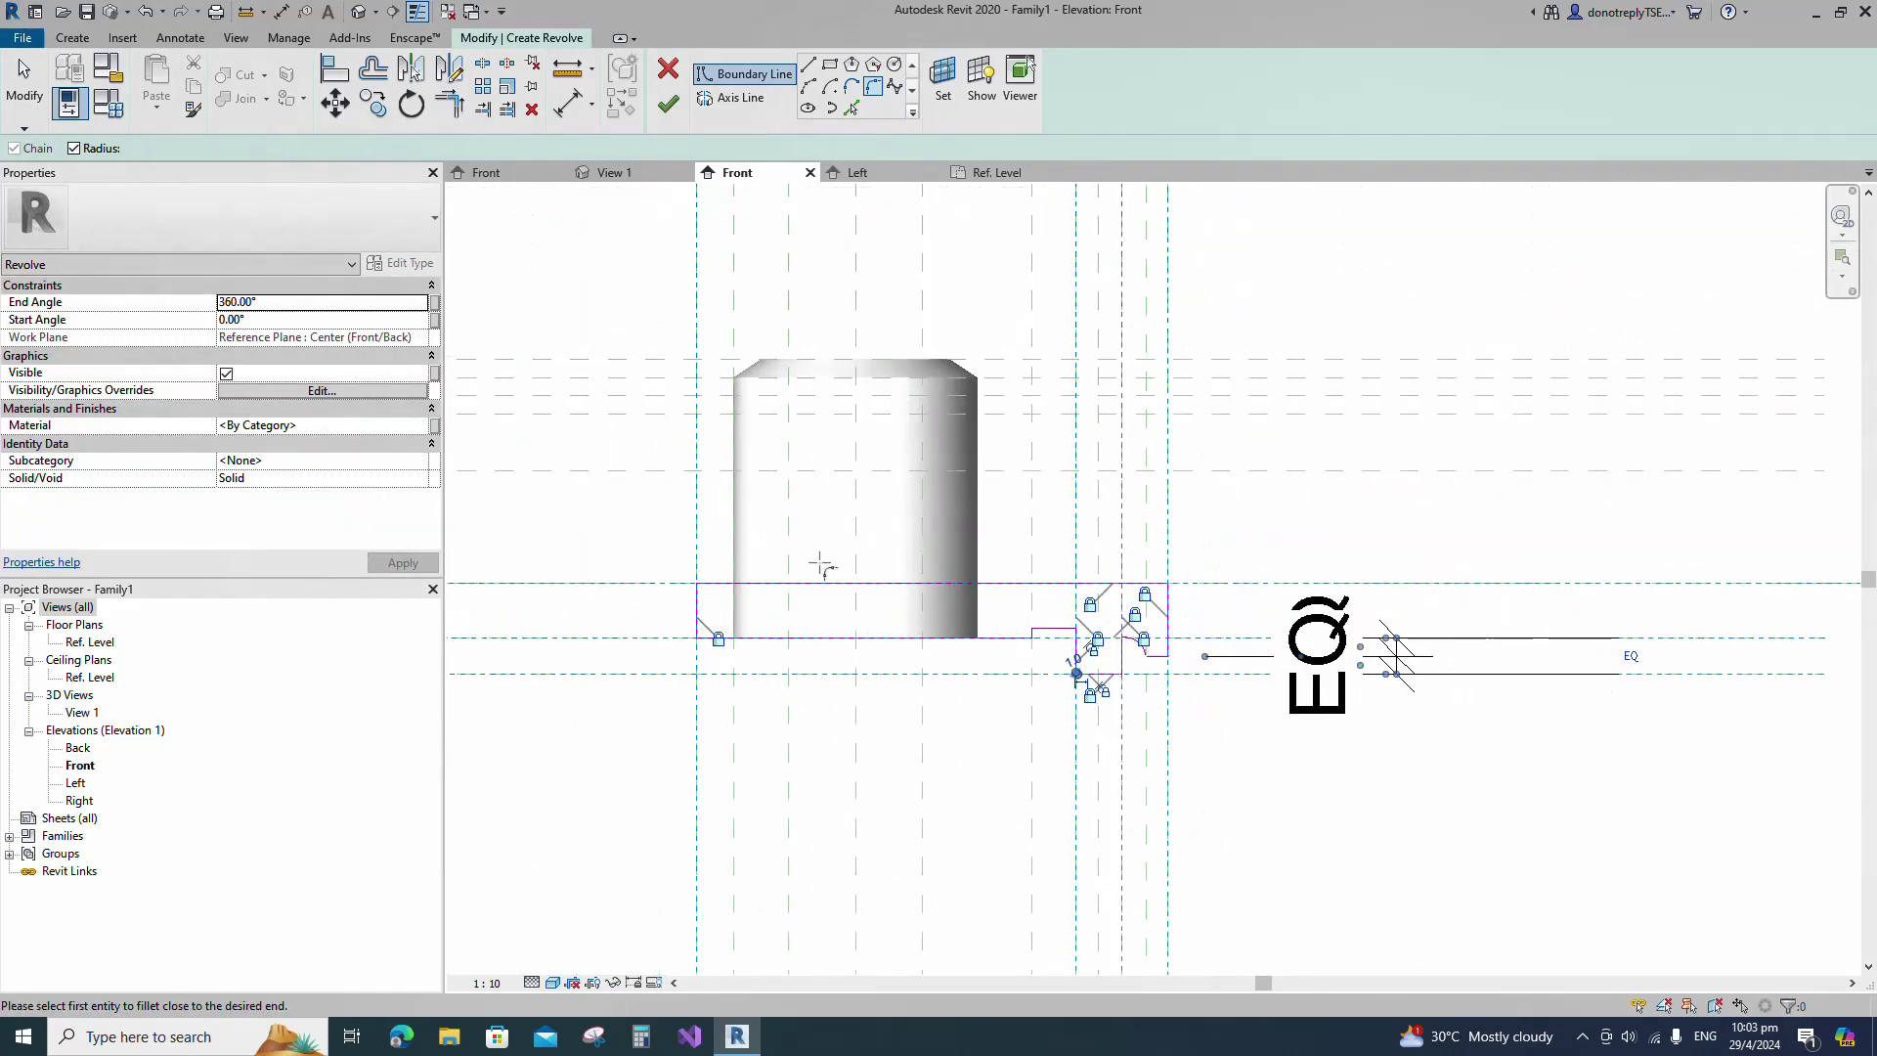
Set the revolve axis along the Ref. Level and finish the 360° revolve of the pipe and flange profile.
{"action": "left_click", "coordinate": [740, 98]}
{"action": "left_click", "coordinate": [1230, 585]}
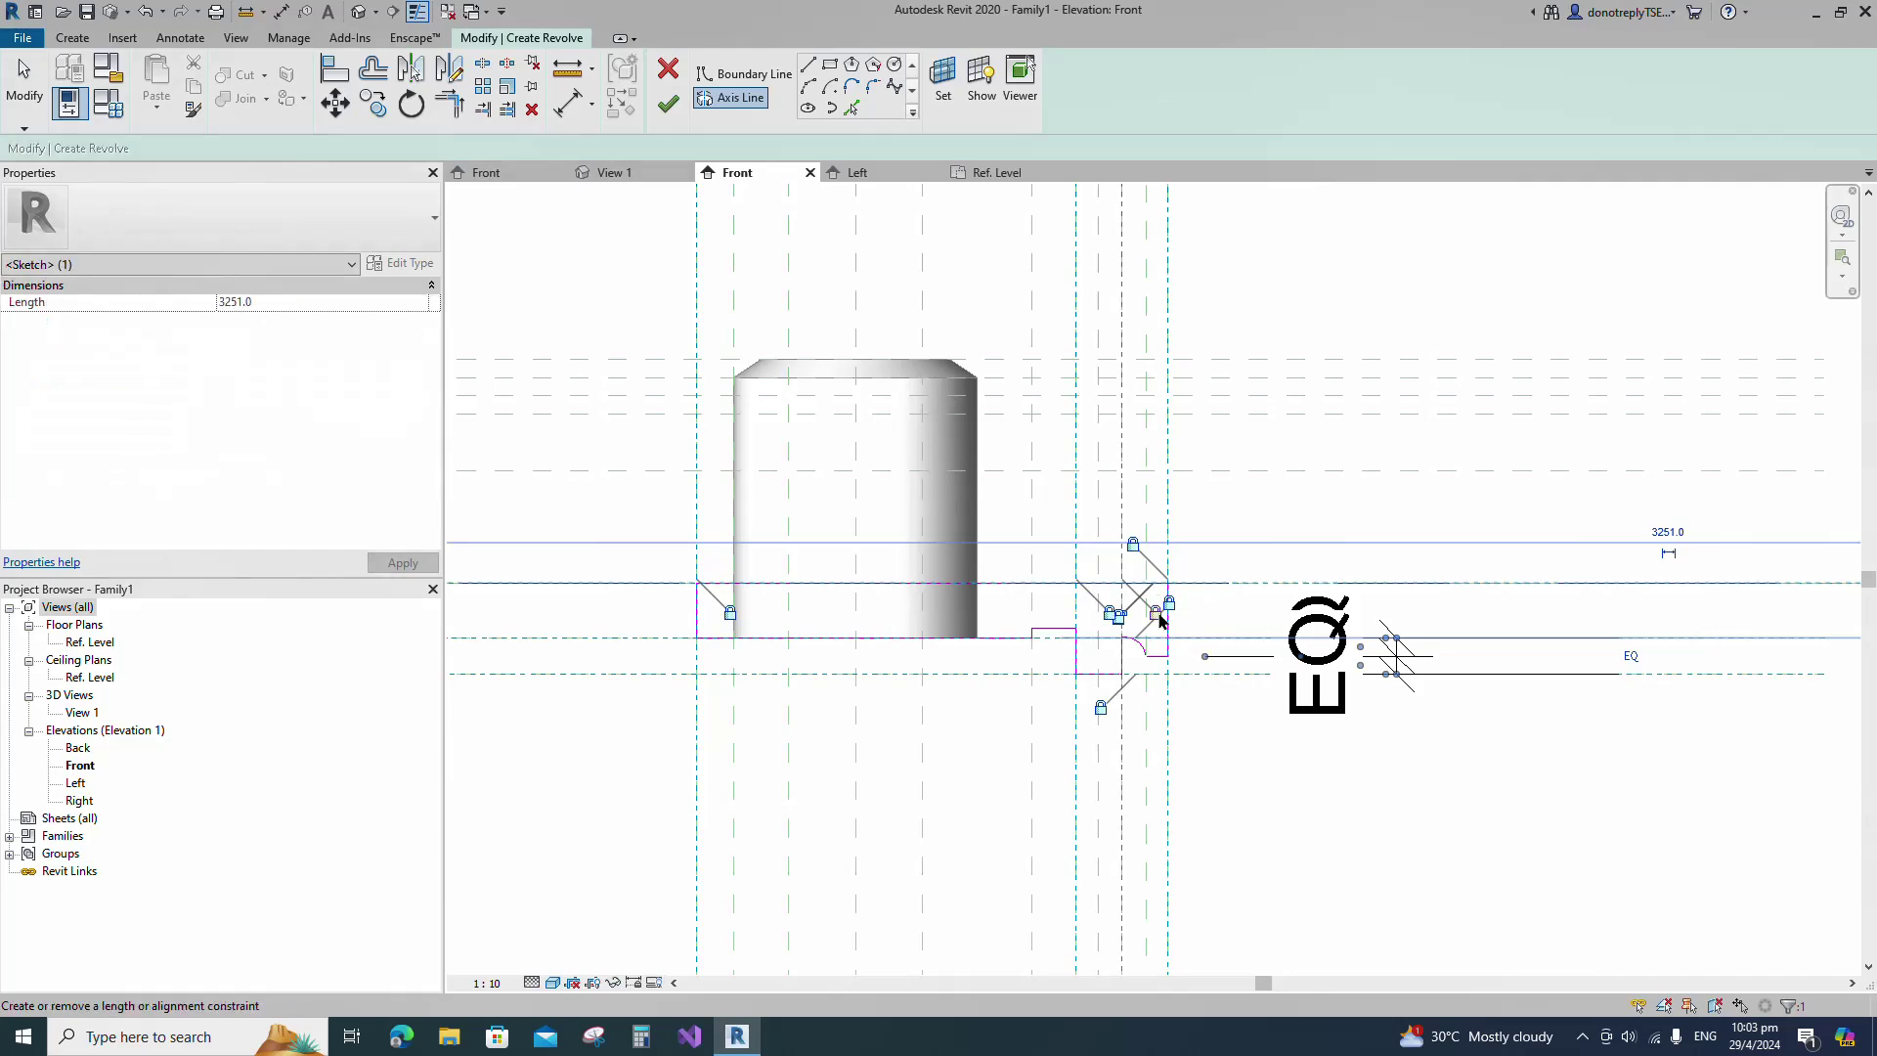
{"action": "left_click", "coordinate": [669, 103]}
{"action": "left_click", "coordinate": [1281, 518]}
{"action": "scroll", "coordinate": [1310, 638], "scroll_direction": "down", "scroll_amount": 2}
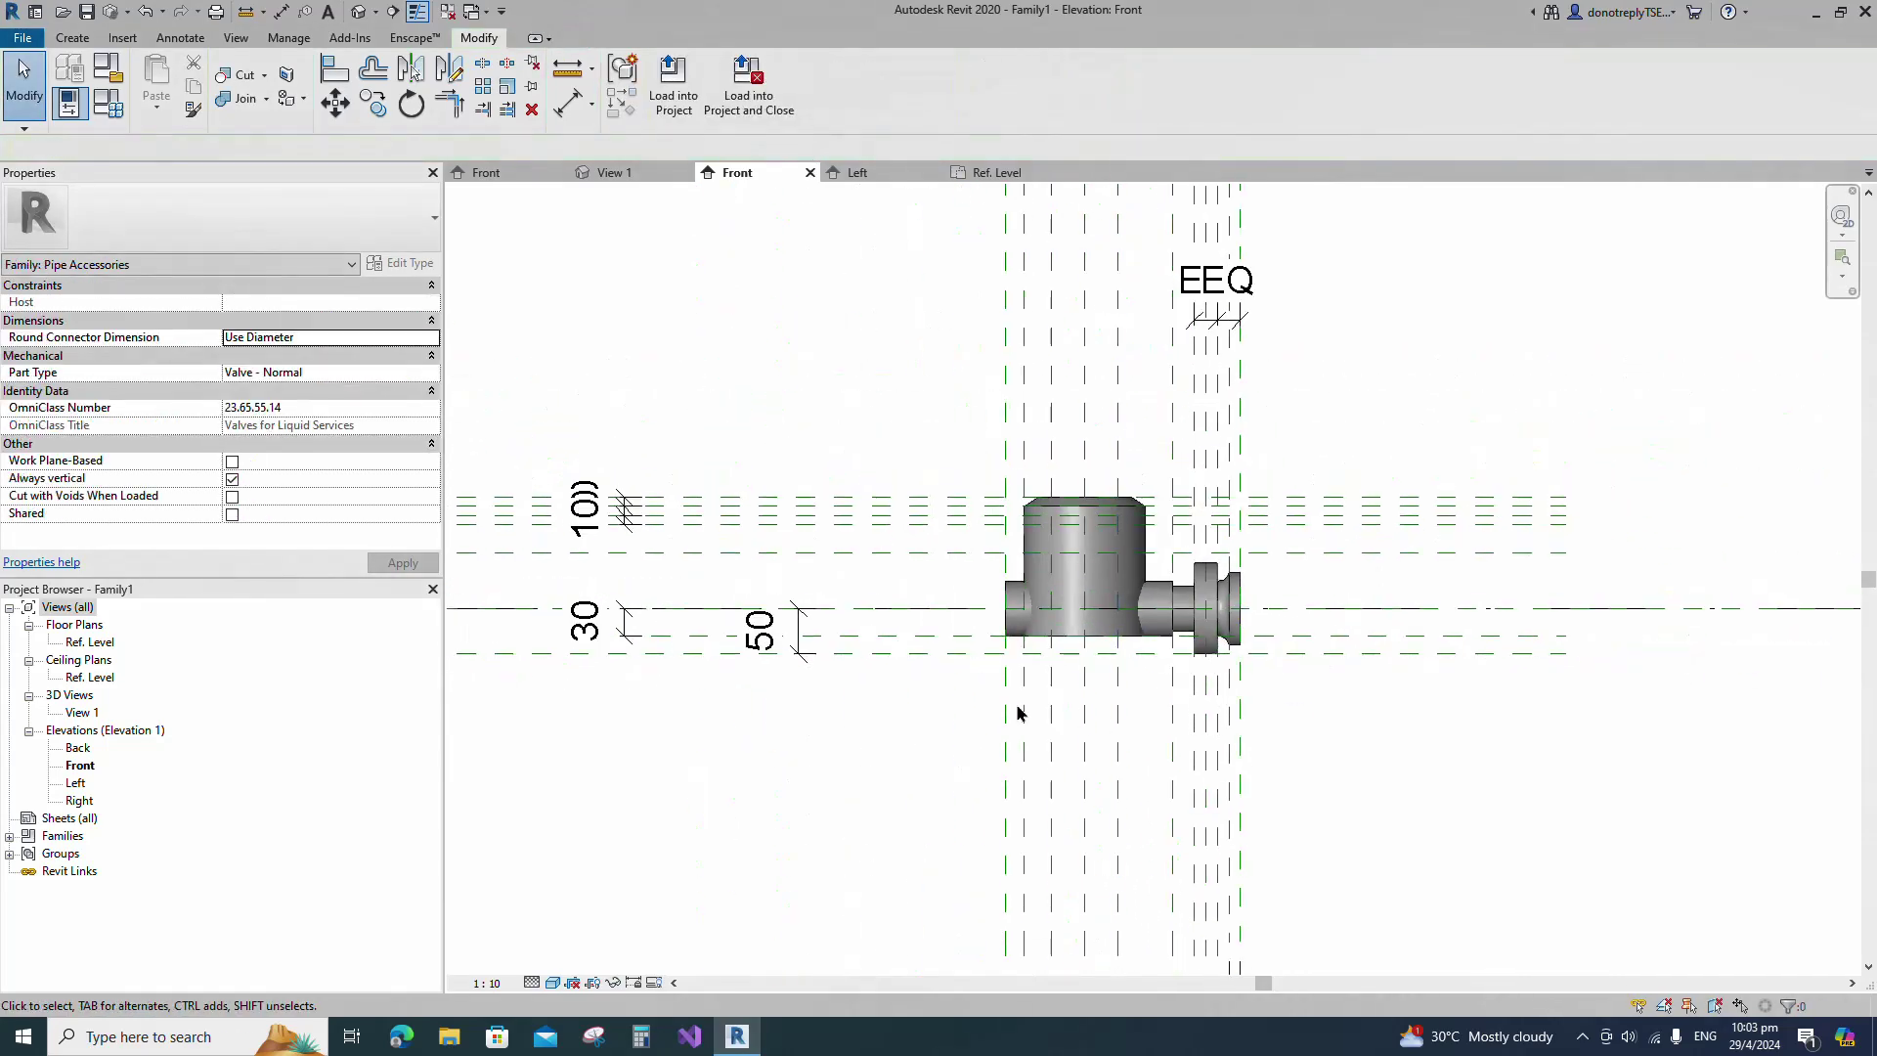
Join the cylindrical valve body with the new revolved pipe and flange geometry.
{"action": "left_click", "coordinate": [240, 98]}
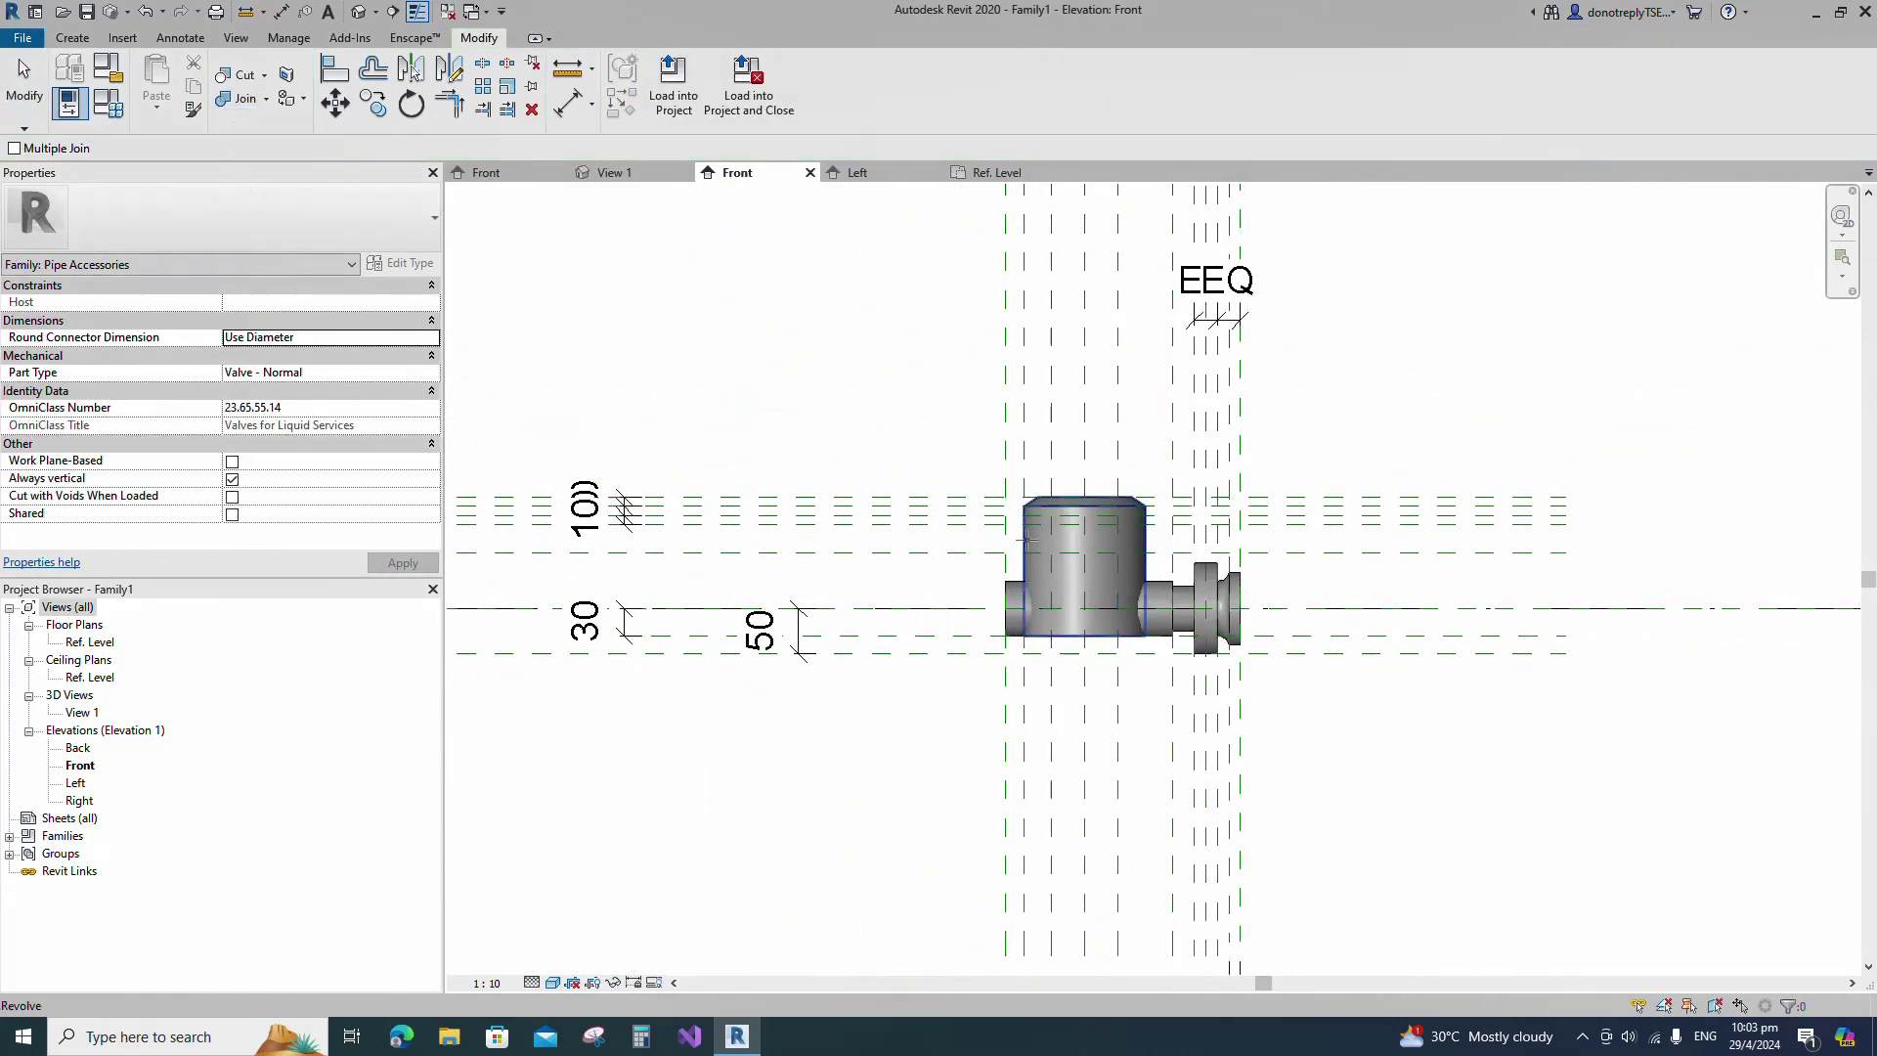
{"action": "key", "text": "Escape"}
{"action": "middle_click_drag", "start_coordinate": [1203, 740], "coordinate": [1125, 623]}
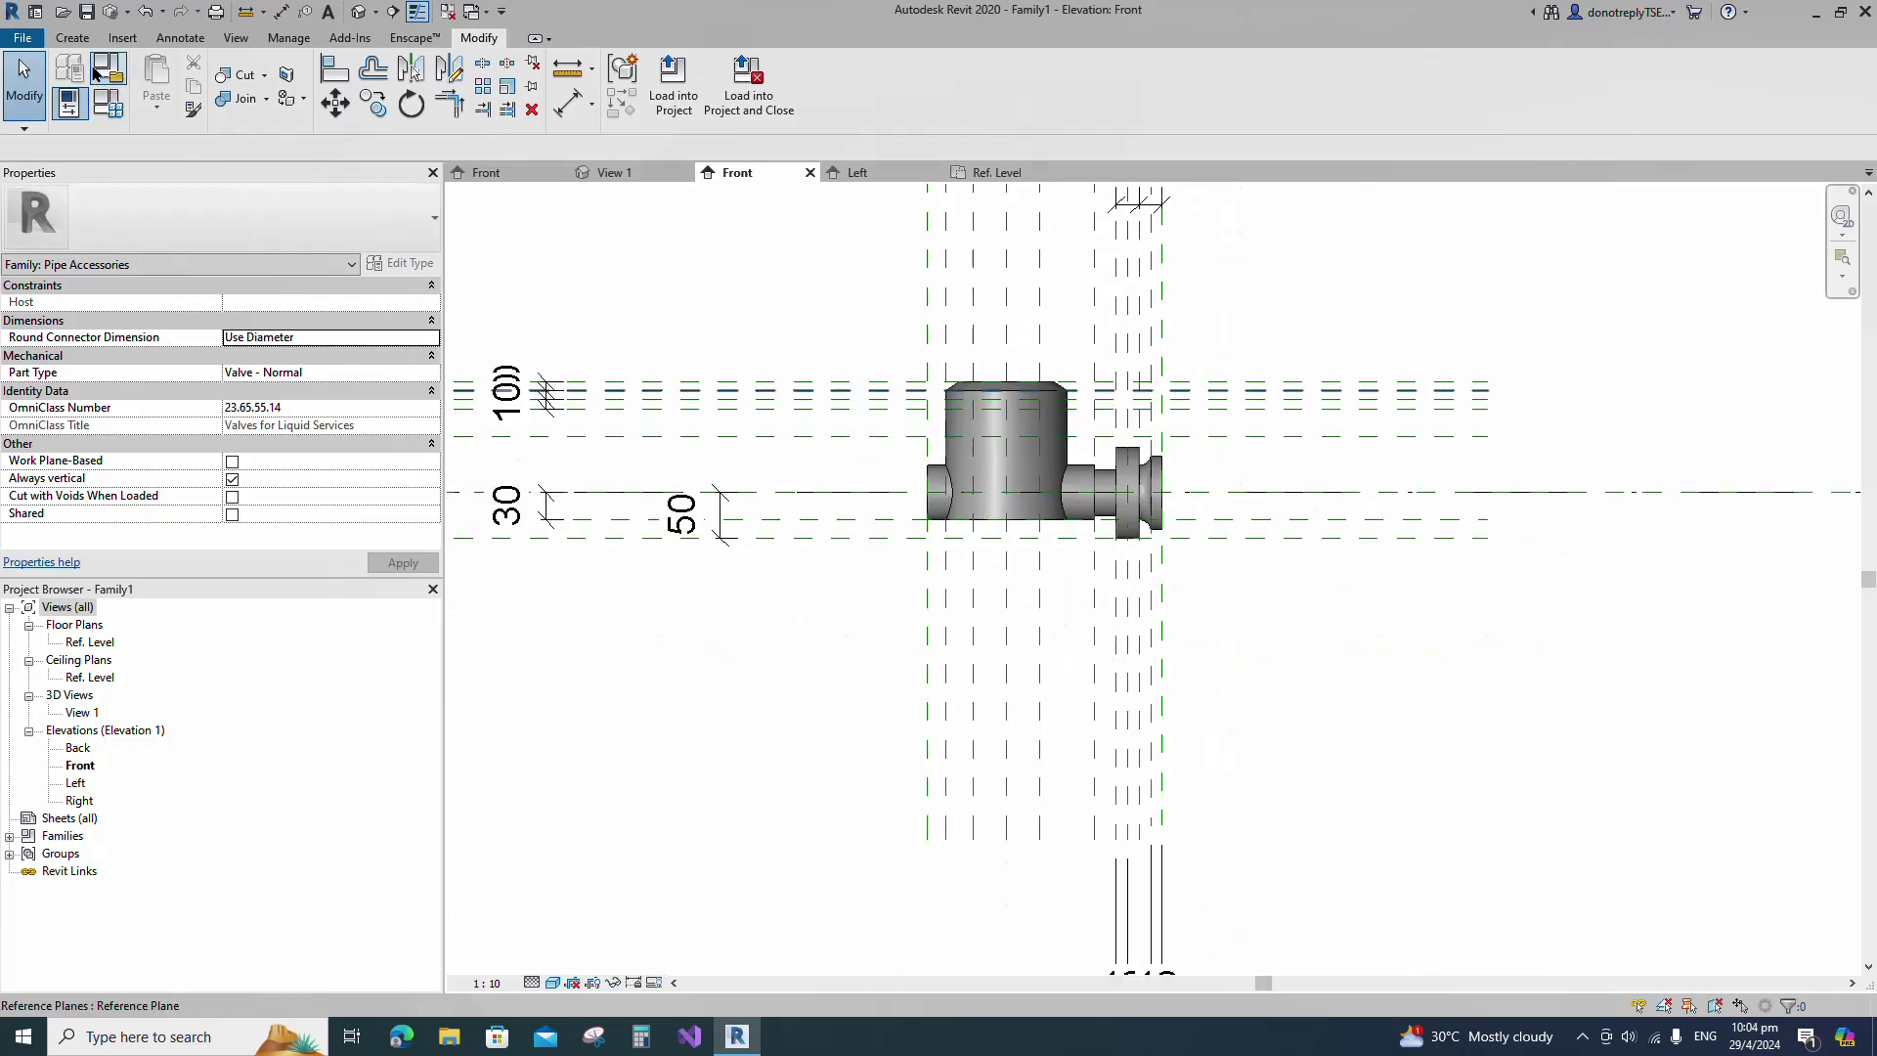
Revolve a 30 by 50 rectangle below the Ref. Level about the vertical plane 30 inside the body's left edge.
{"action": "left_click", "coordinate": [72, 37]}
{"action": "left_click", "coordinate": [244, 83]}
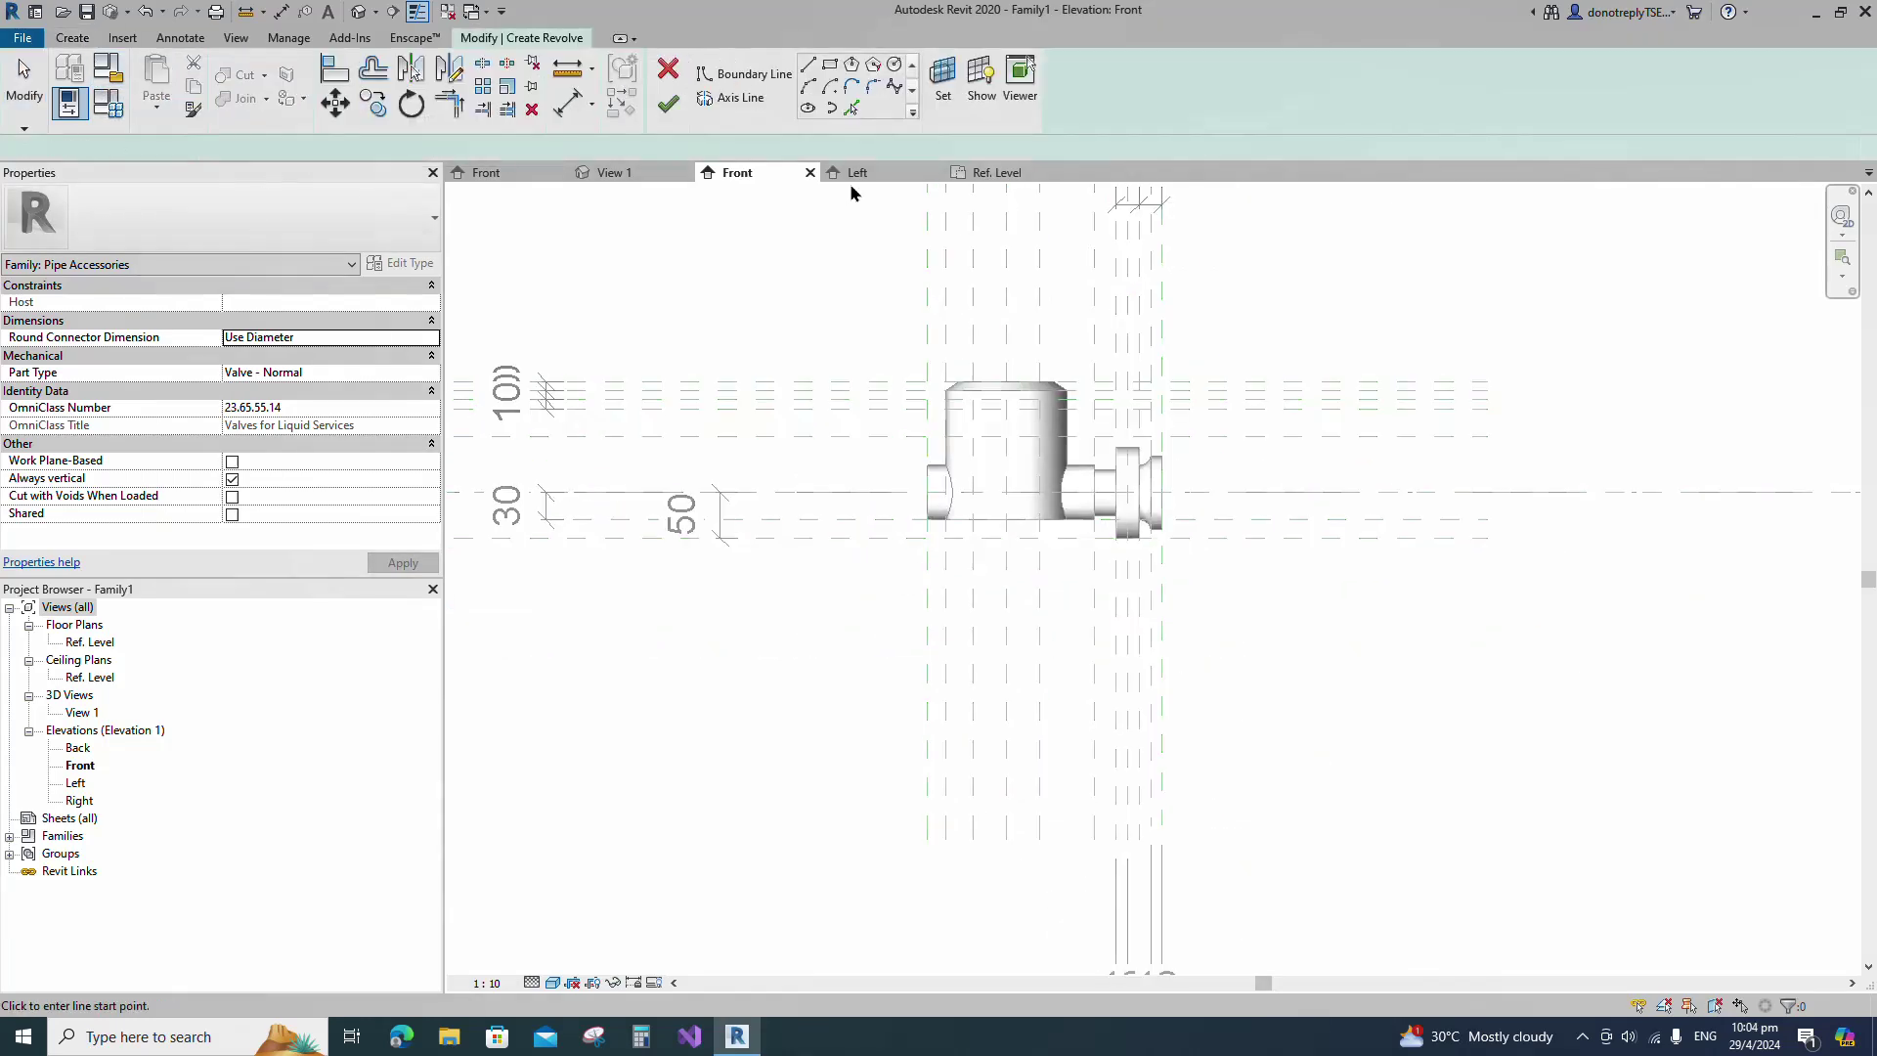
{"action": "scroll", "coordinate": [983, 523], "scroll_direction": "up", "scroll_amount": 3}
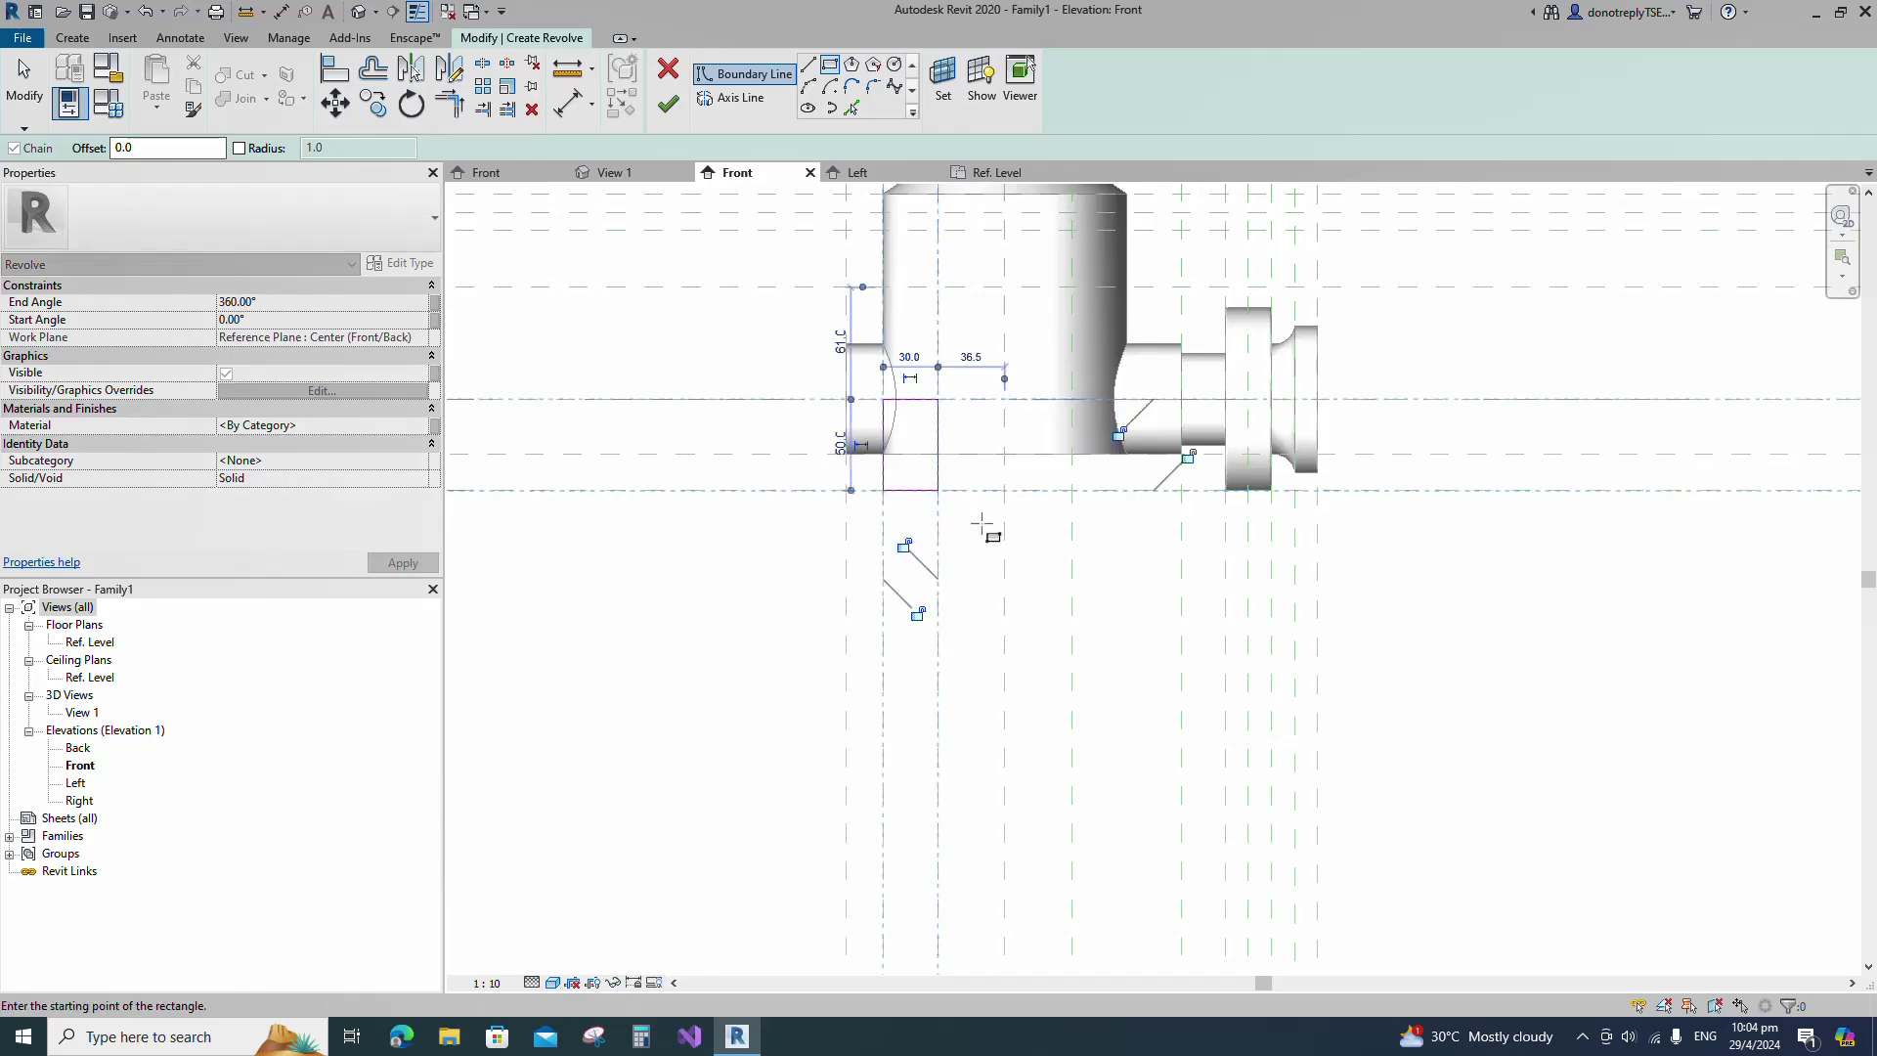
{"action": "left_click", "coordinate": [743, 98]}
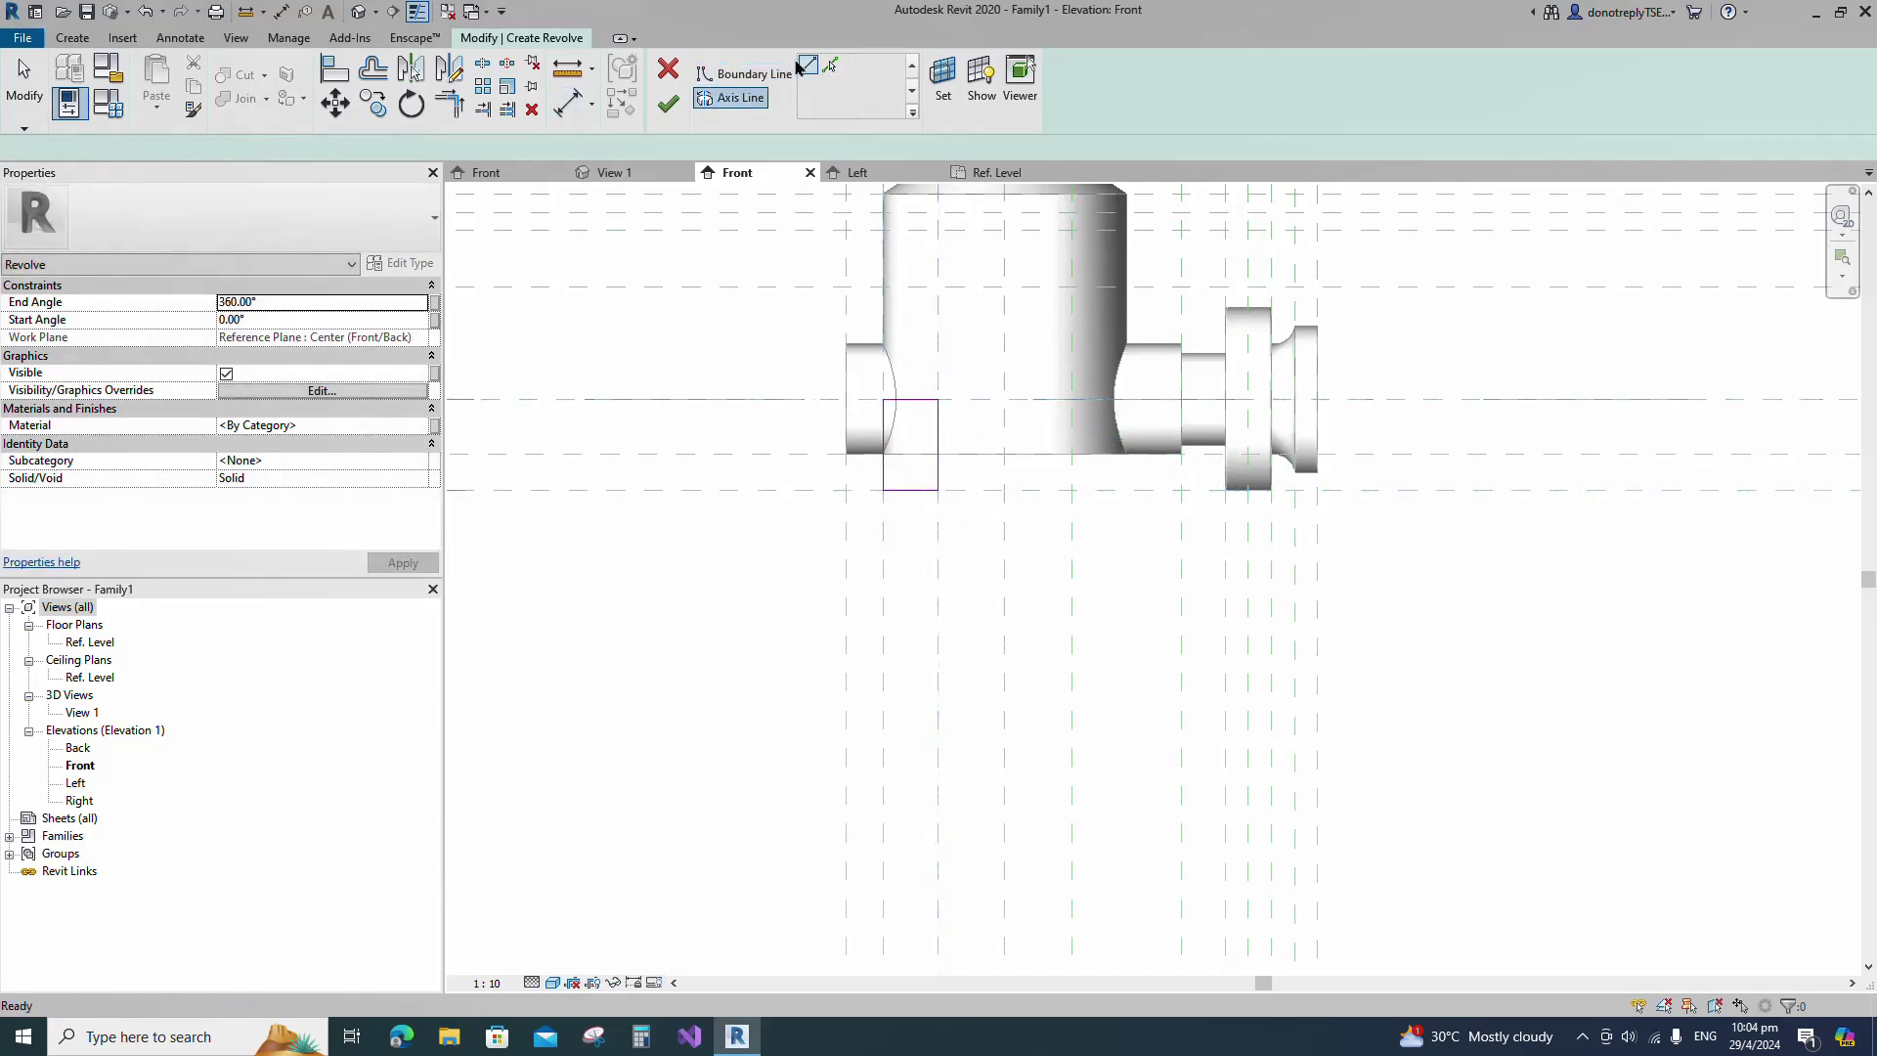
{"action": "left_click", "coordinate": [830, 65]}
{"action": "left_click", "coordinate": [939, 541]}
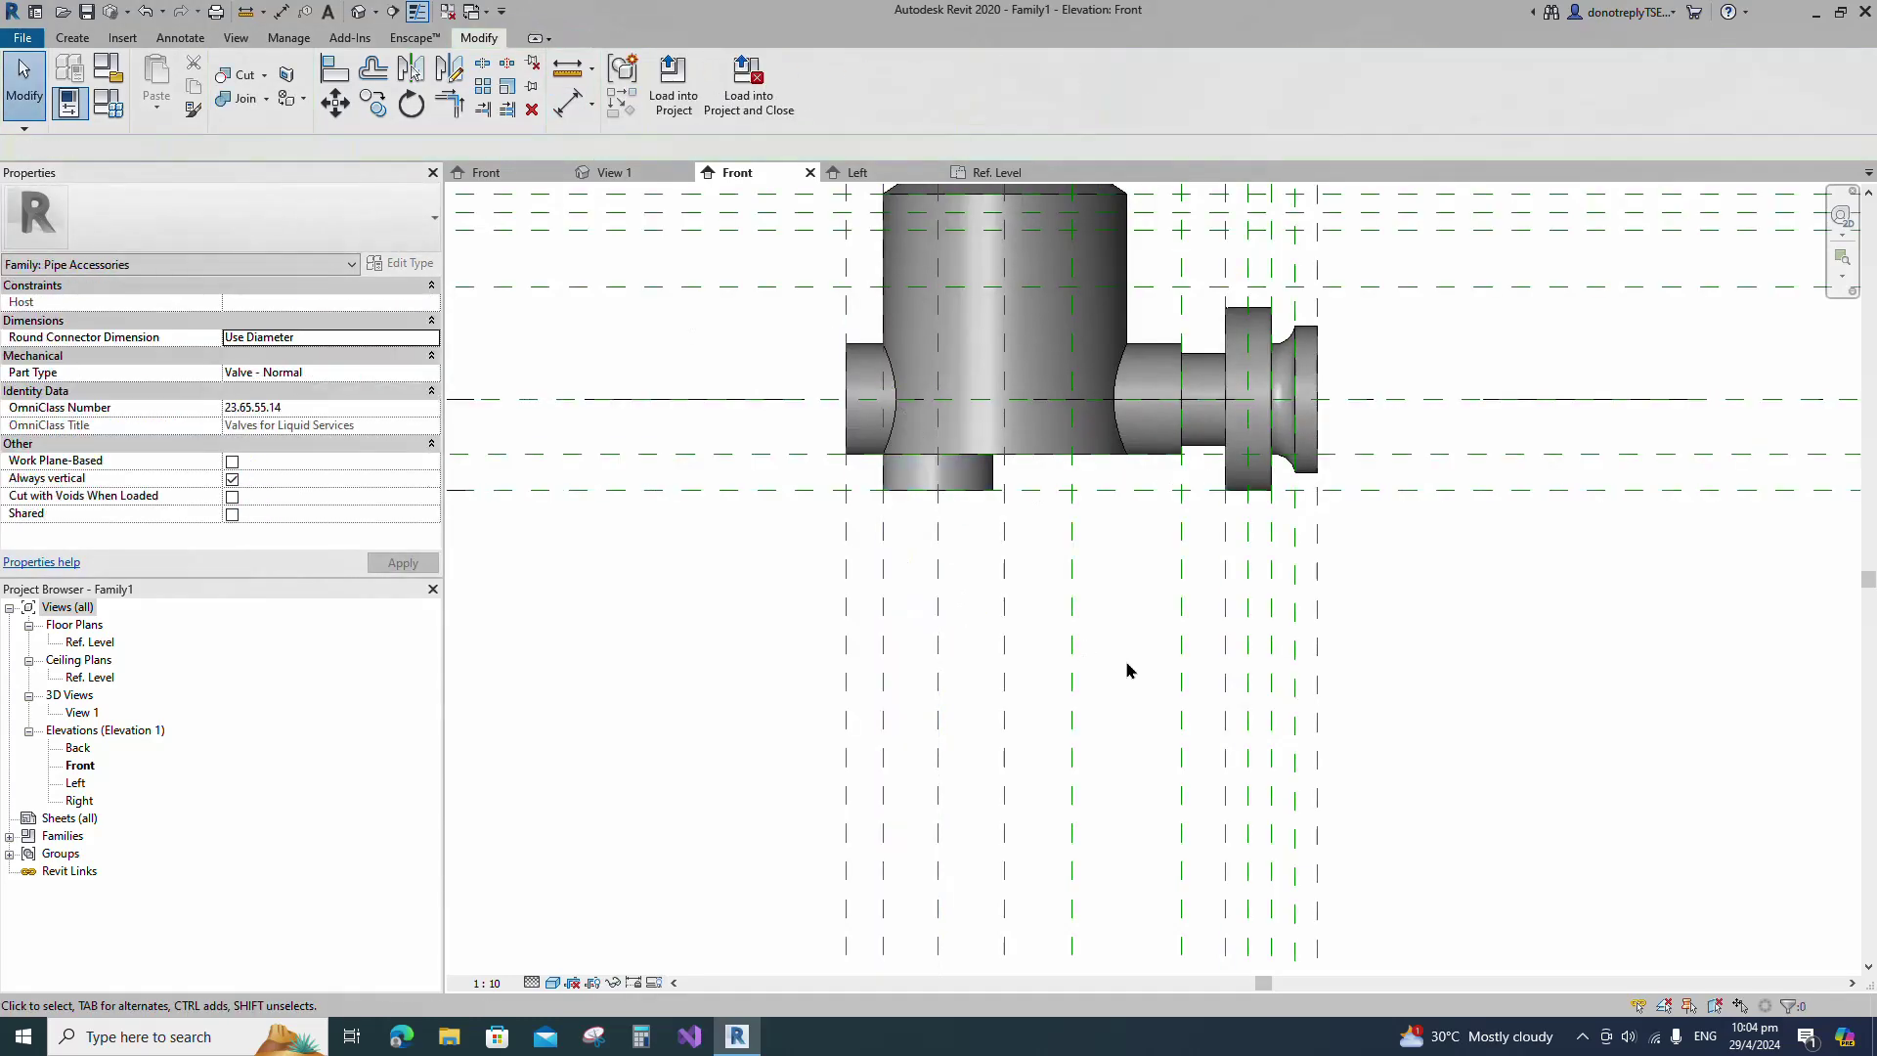
Add a vertical reference plane 15 outside the body's right-hand equally spaced plane and dimension the offset.
{"action": "scroll", "coordinate": [1124, 671], "scroll_direction": "down", "scroll_amount": 5}
{"action": "left_click", "coordinate": [1030, 648]}
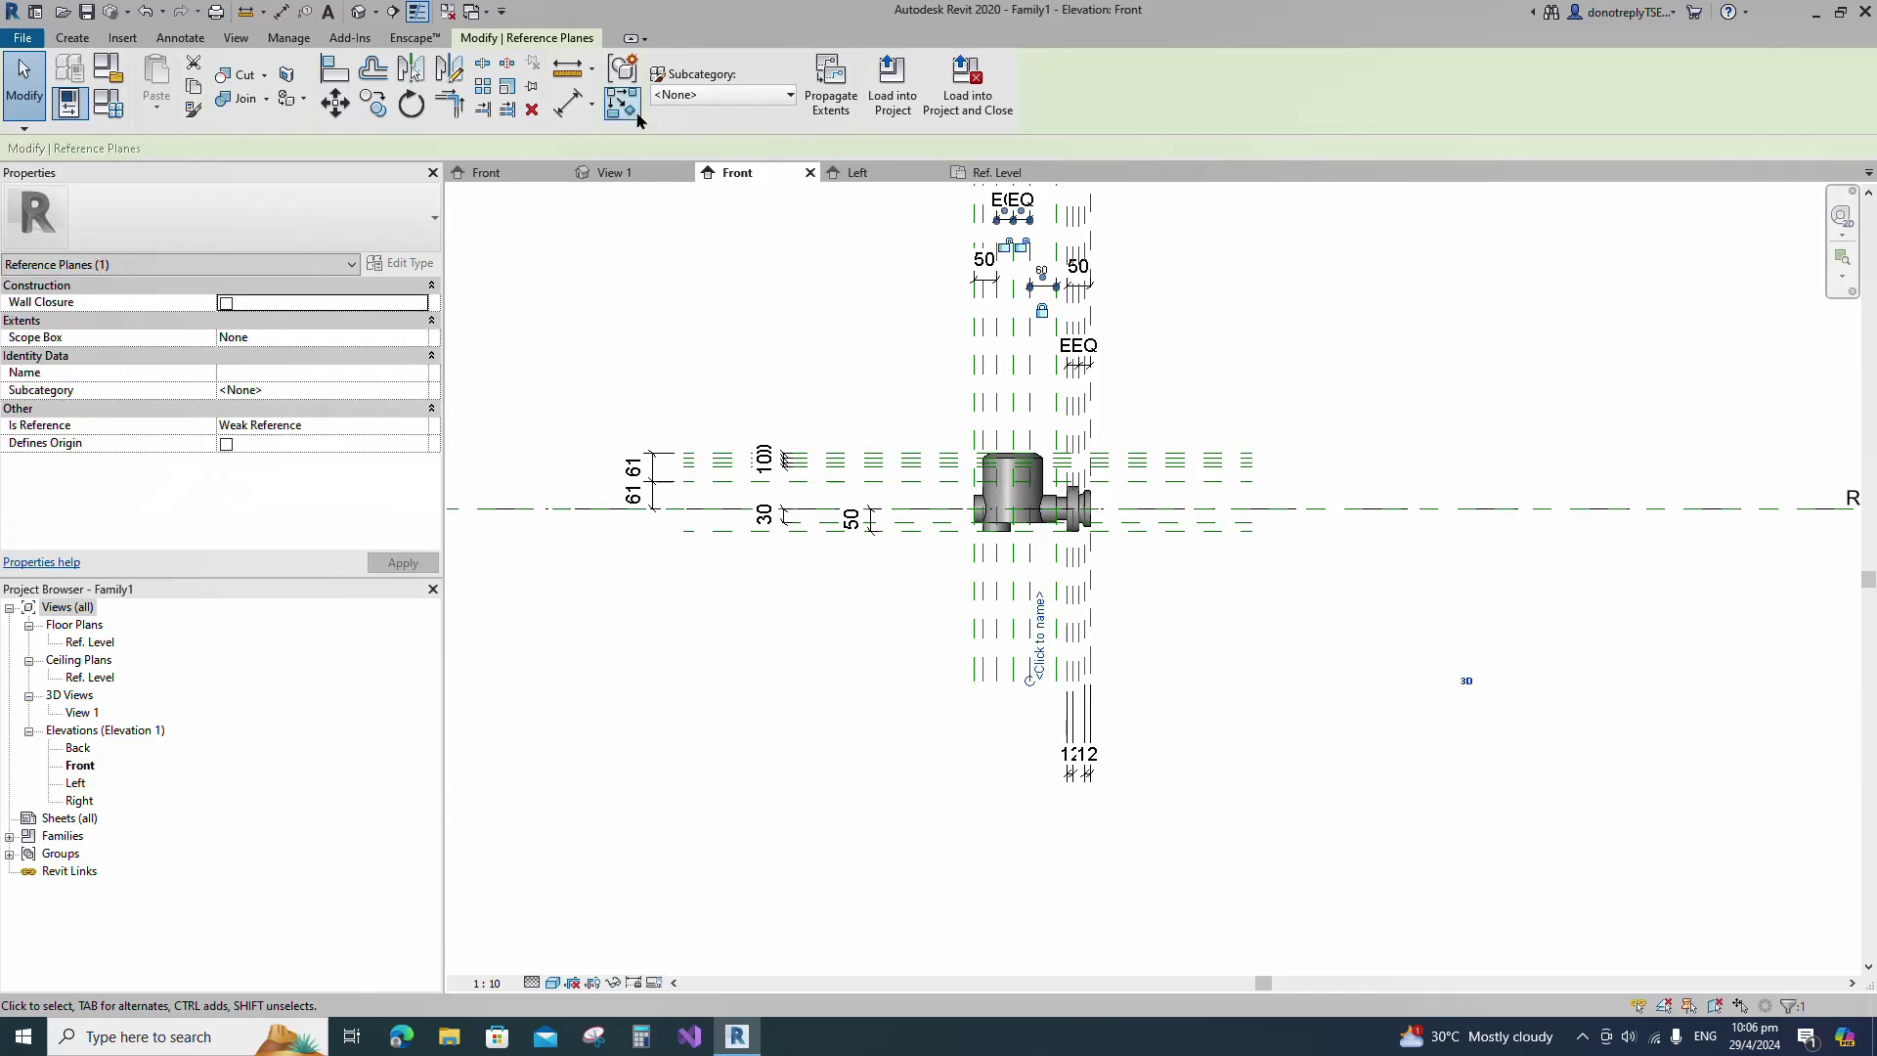
{"action": "key", "text": "r"}
{"action": "key", "text": "p"}
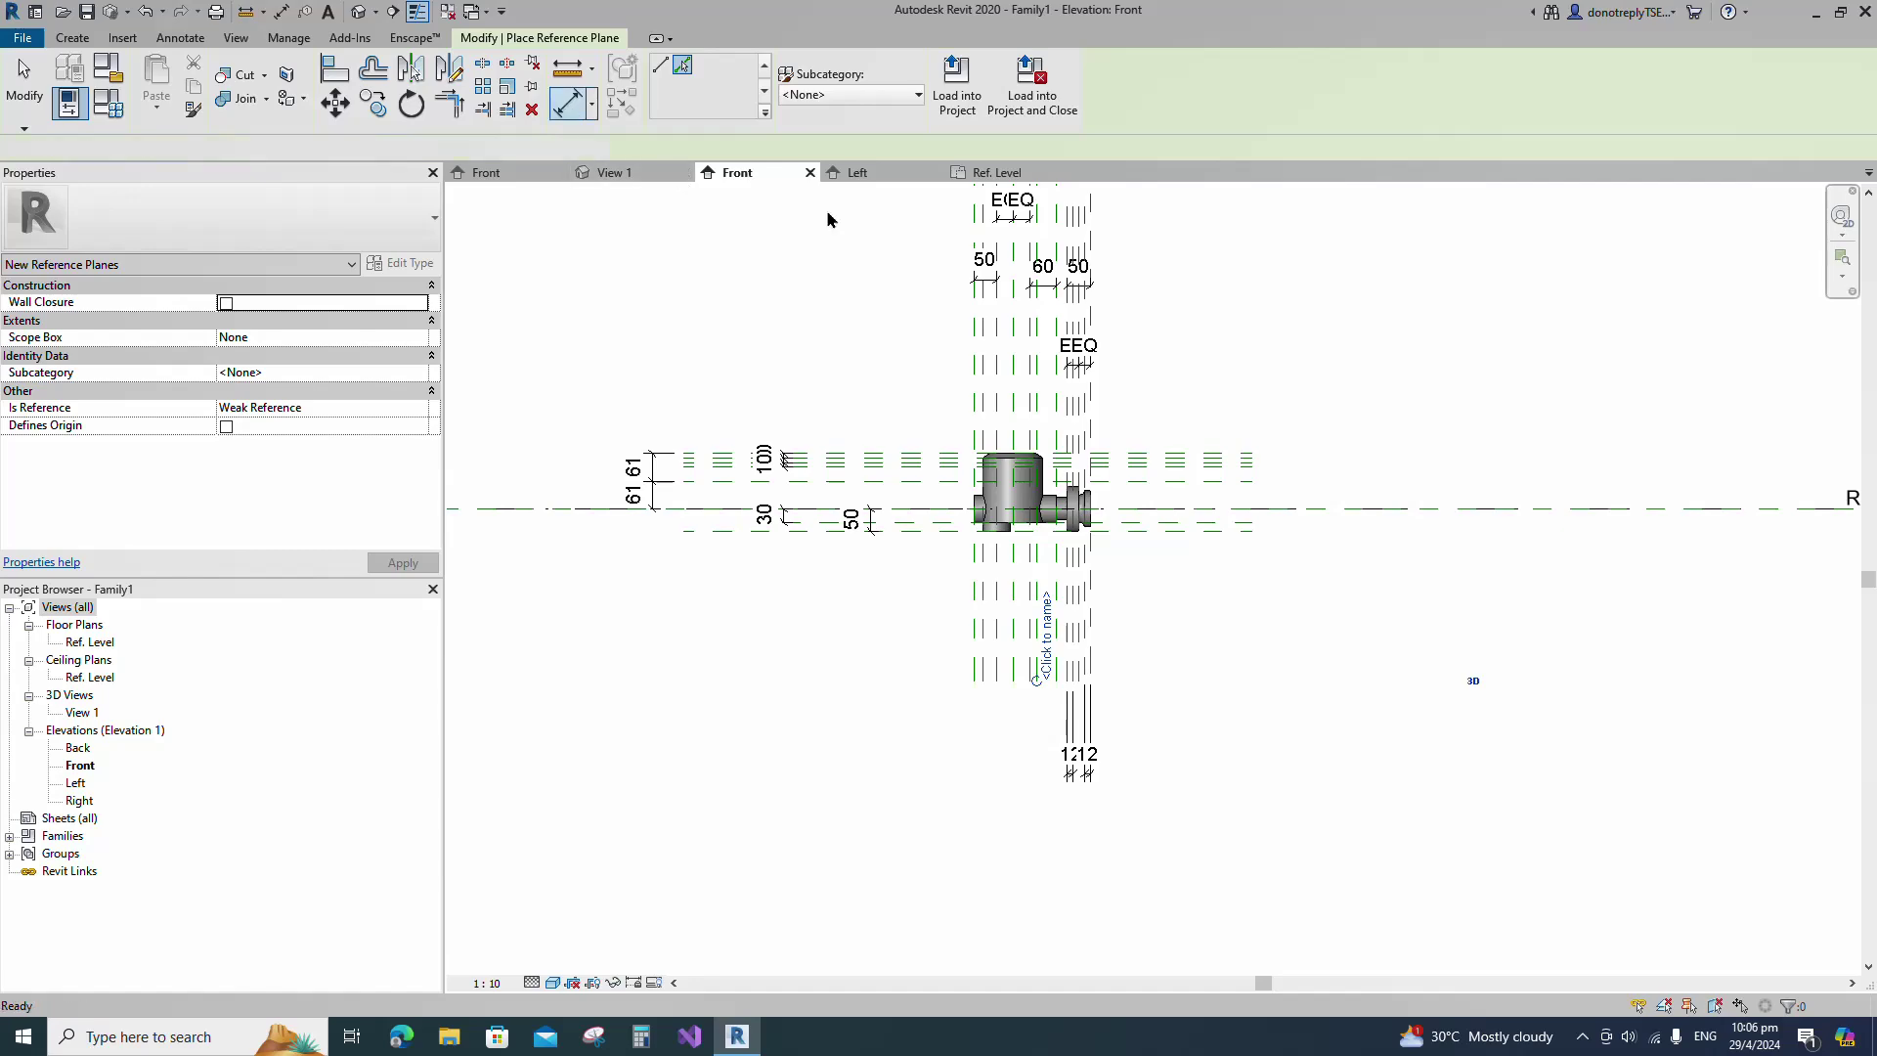
{"action": "key", "text": "d"}
{"action": "key", "text": "i"}
{"action": "scroll", "coordinate": [971, 313], "scroll_direction": "up", "scroll_amount": 3}
{"action": "key", "text": "Escape"}
{"action": "key", "text": "Escape"}
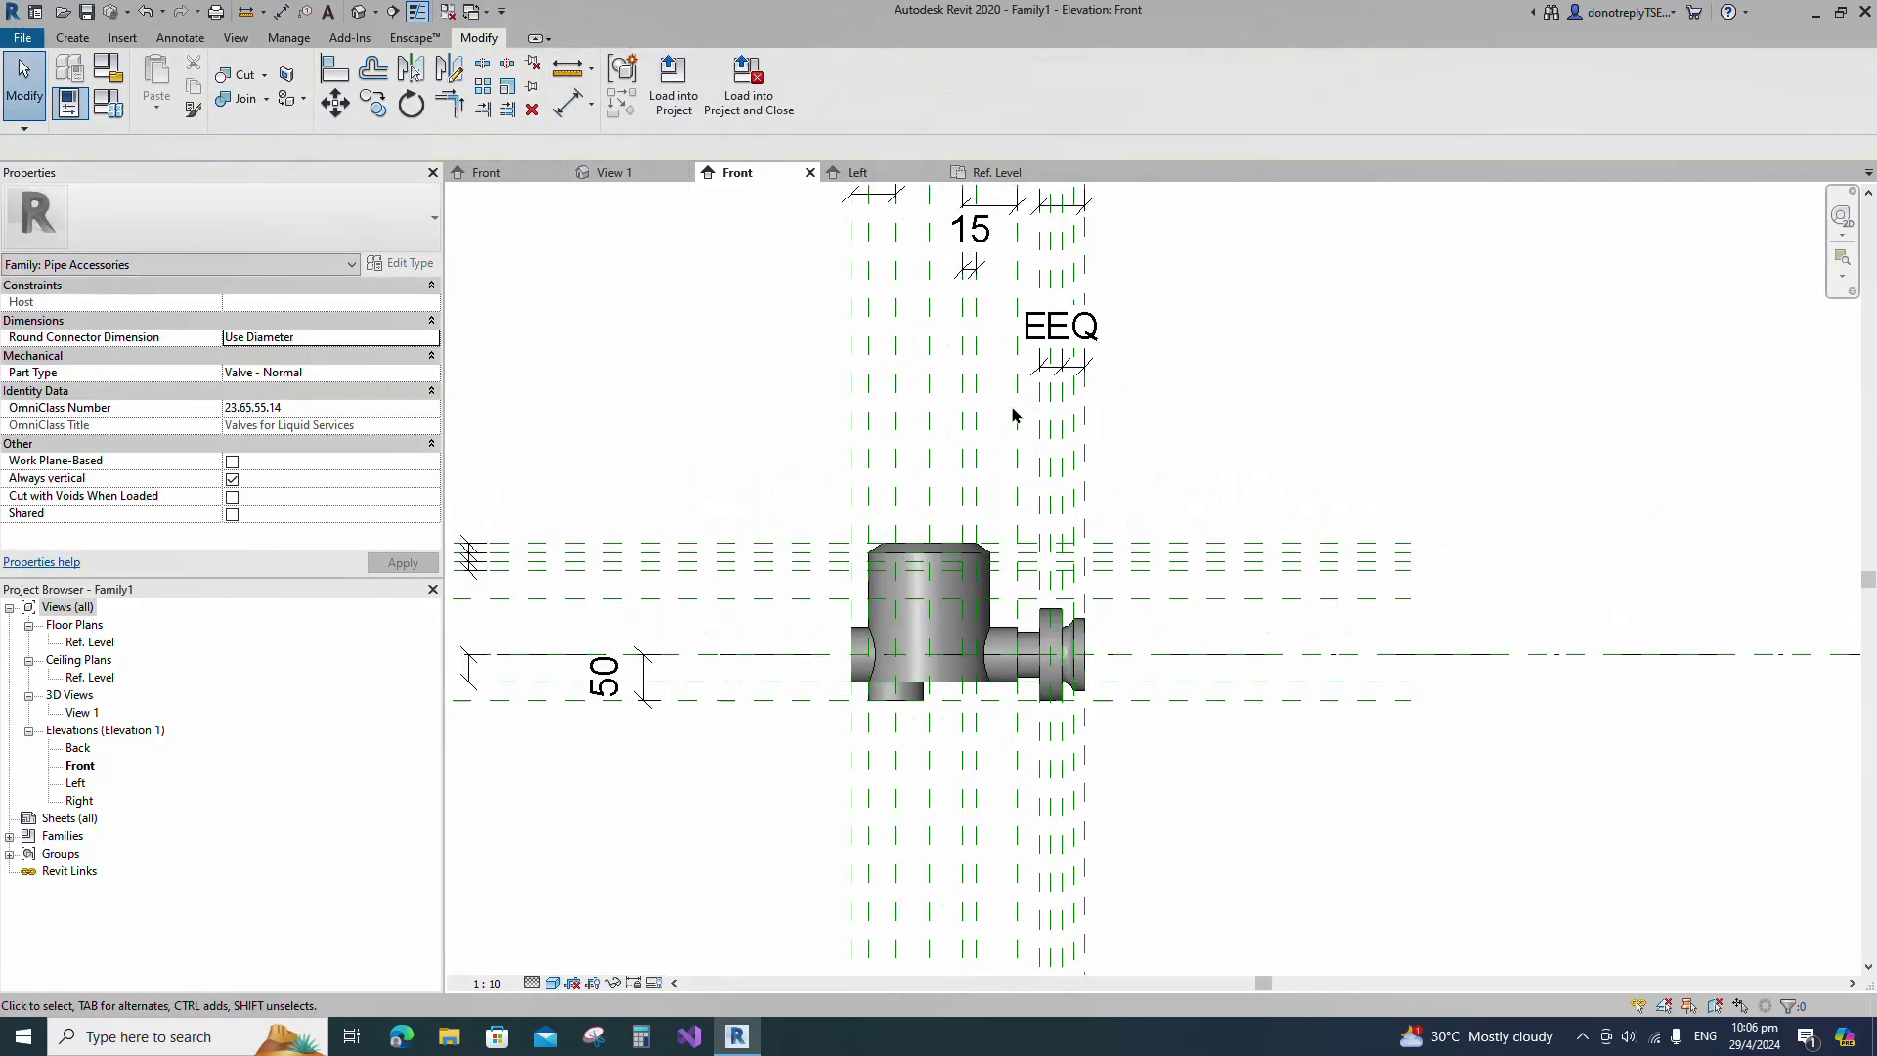
Start a Revolve and sketch a rectangle from the Ref. Level to the plane 50 below, beginning at the new vertical plane.
{"action": "scroll", "coordinate": [957, 704], "scroll_direction": "up", "scroll_amount": 1}
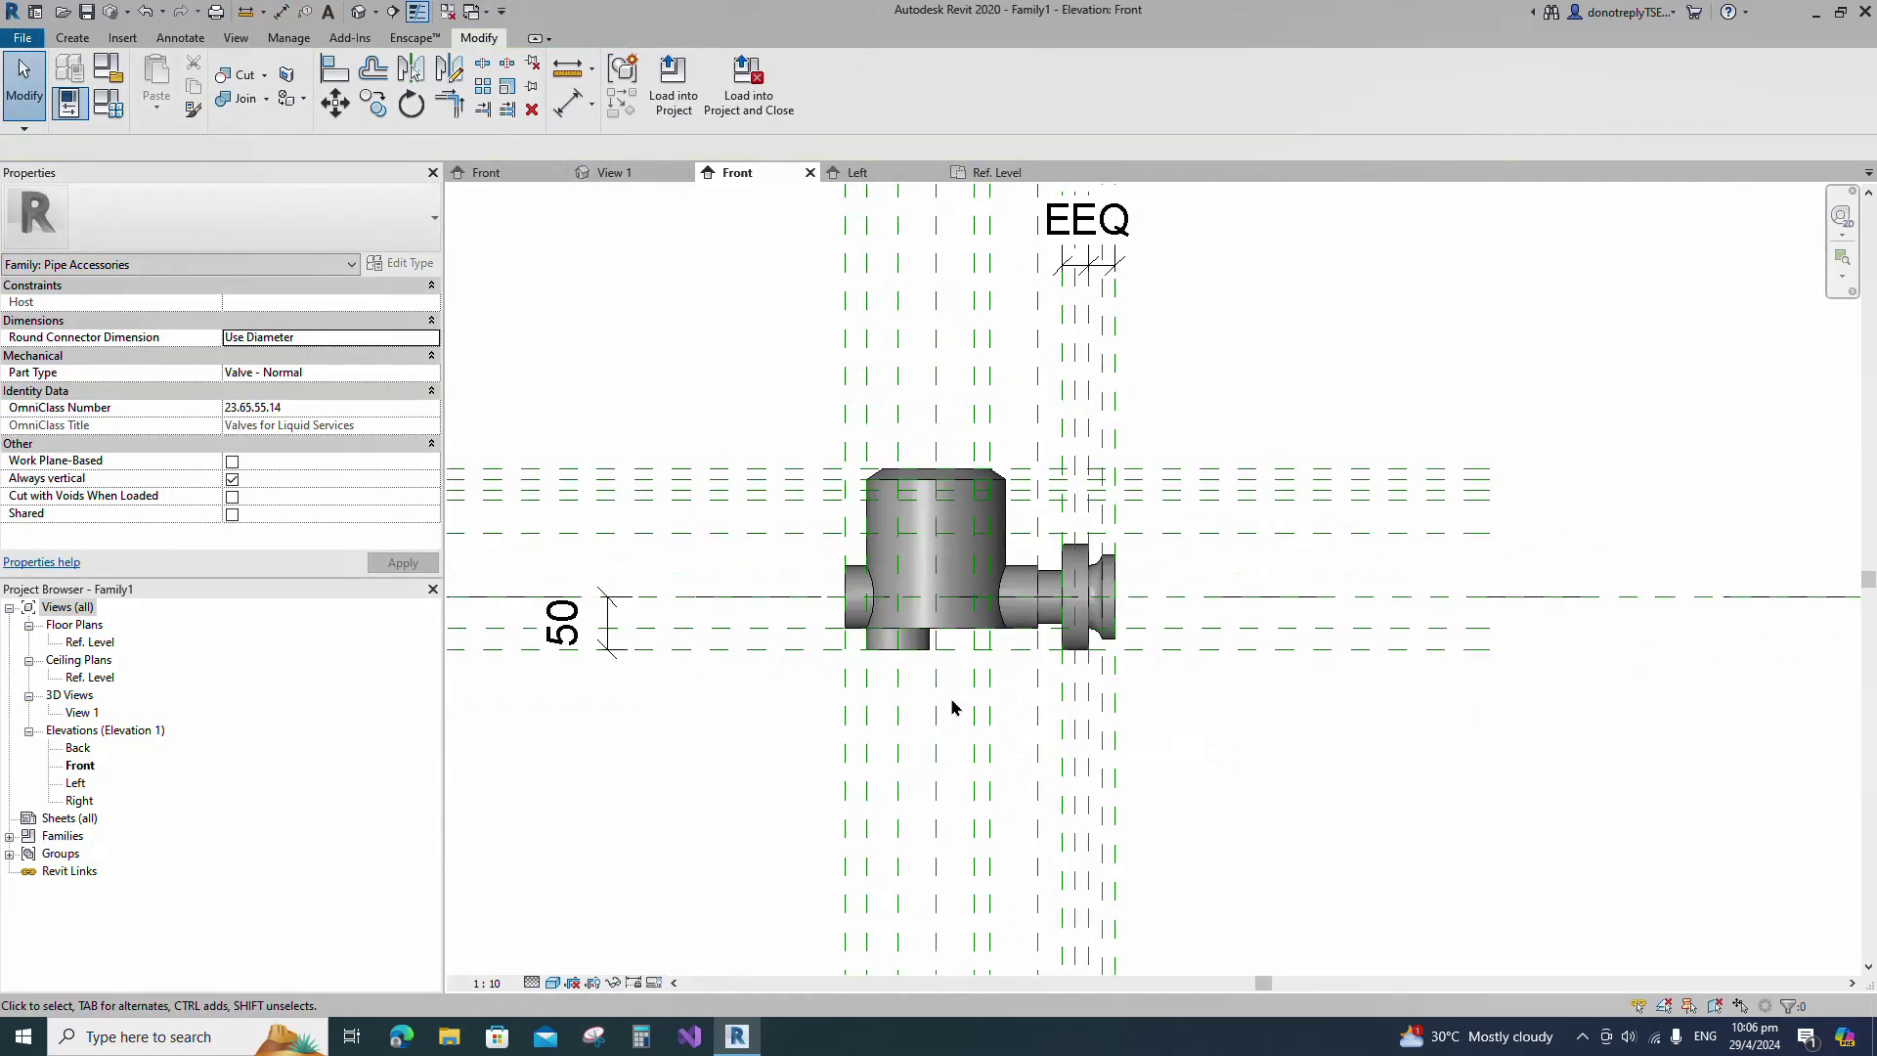
{"action": "left_click", "coordinate": [80, 43]}
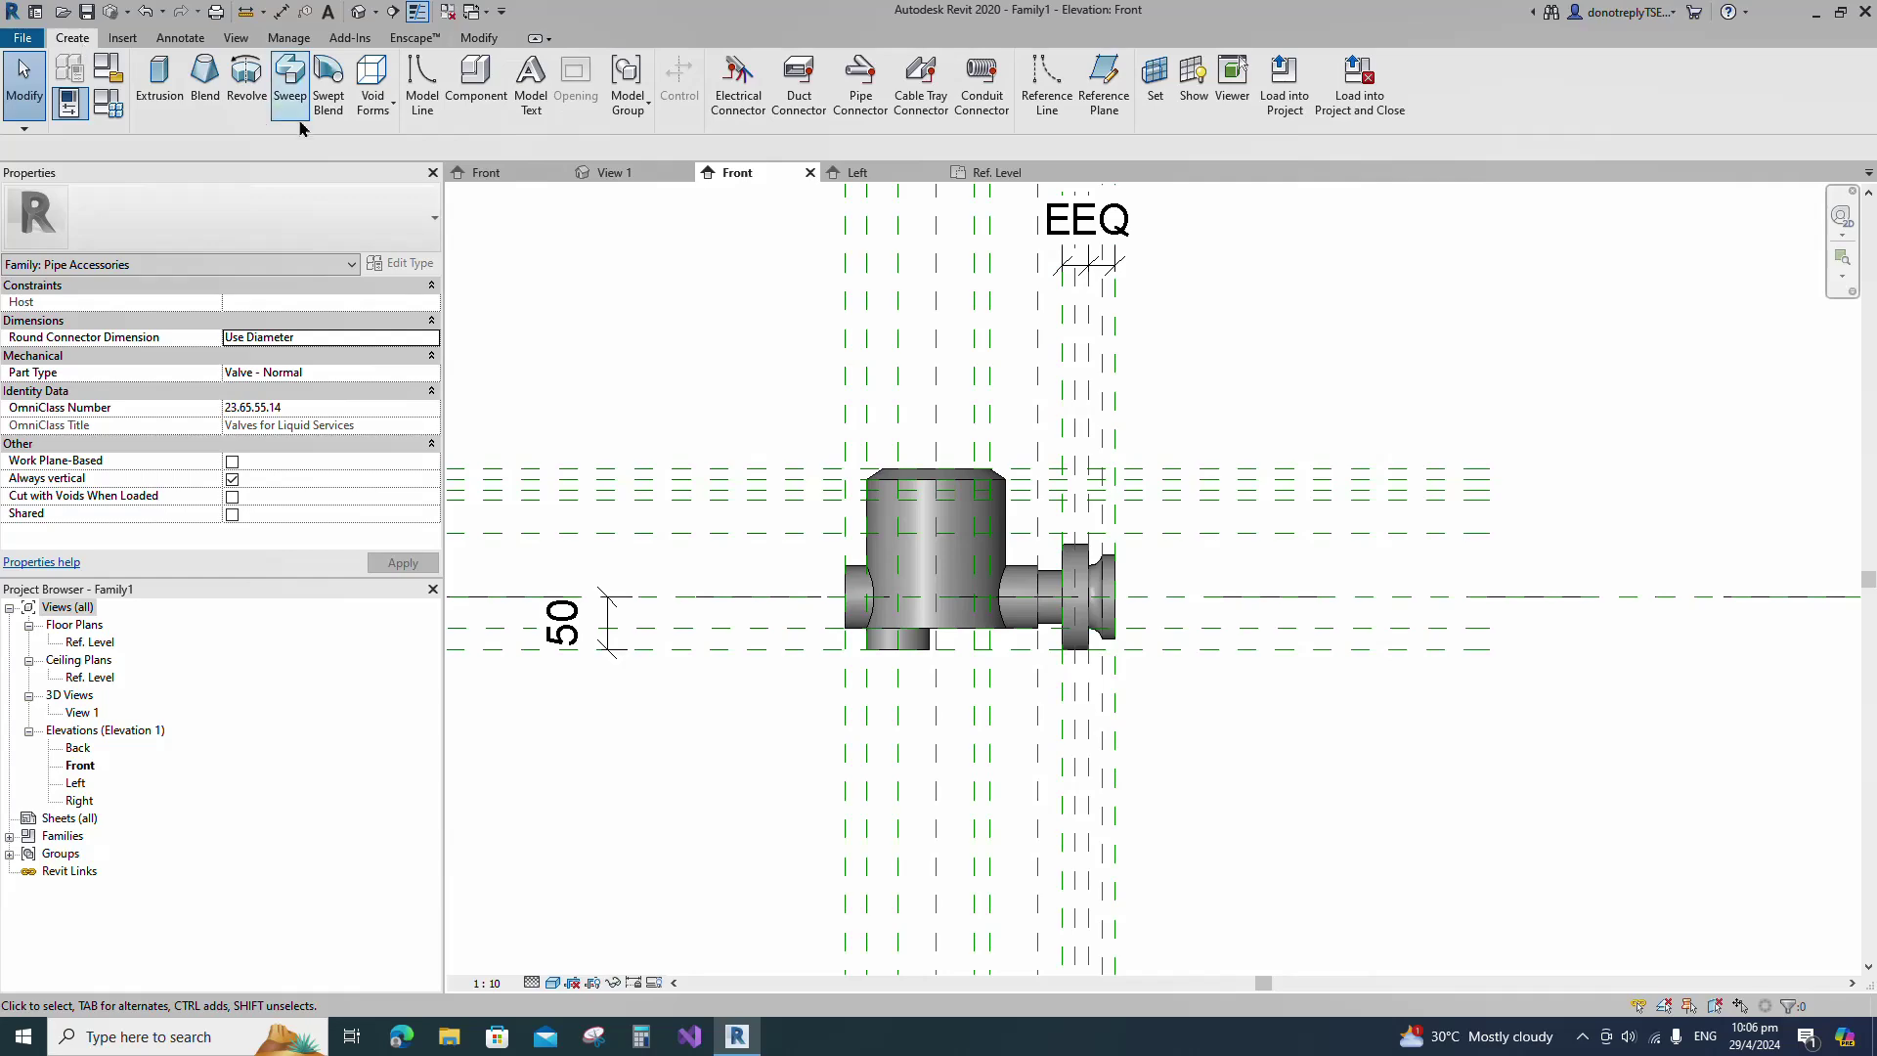
{"action": "left_click", "coordinate": [244, 83]}
{"action": "left_click", "coordinate": [831, 66]}
{"action": "scroll", "coordinate": [1037, 685], "scroll_direction": "up", "scroll_amount": 1}
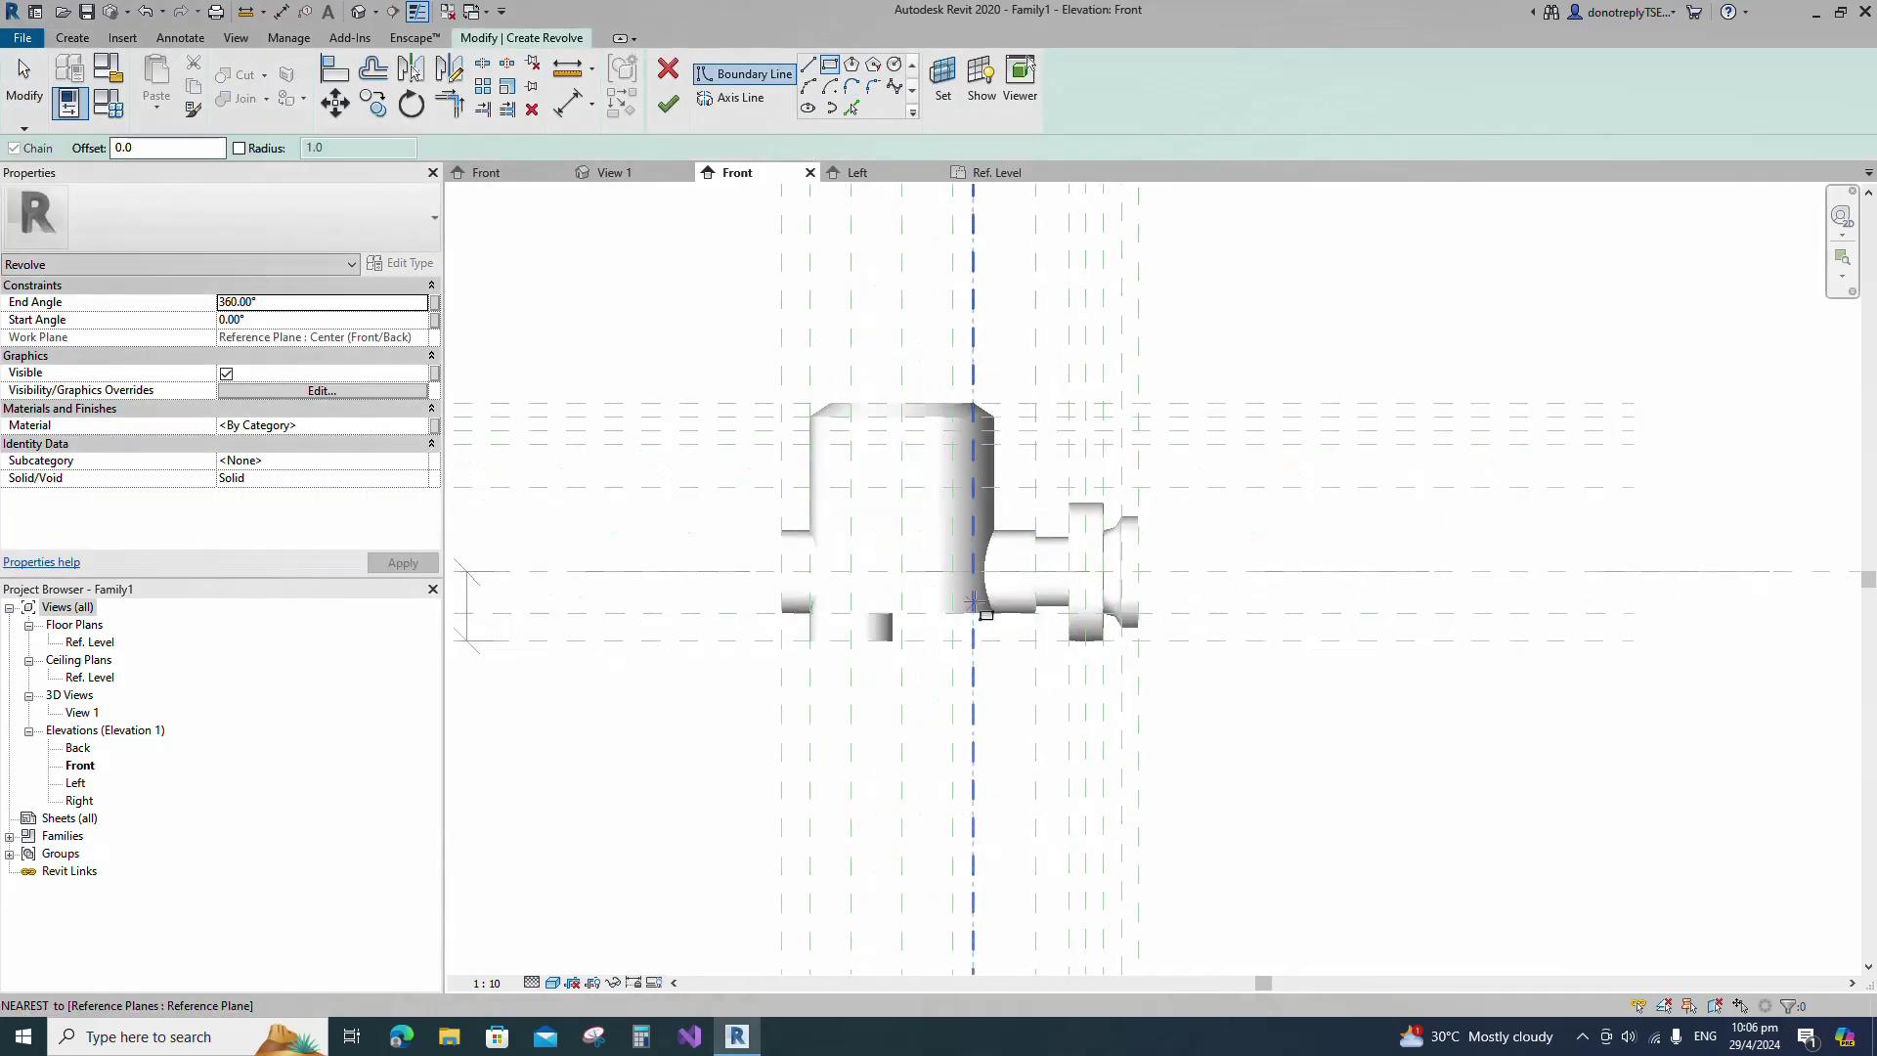
{"action": "left_click", "coordinate": [973, 572]}
{"action": "left_click", "coordinate": [1007, 640]}
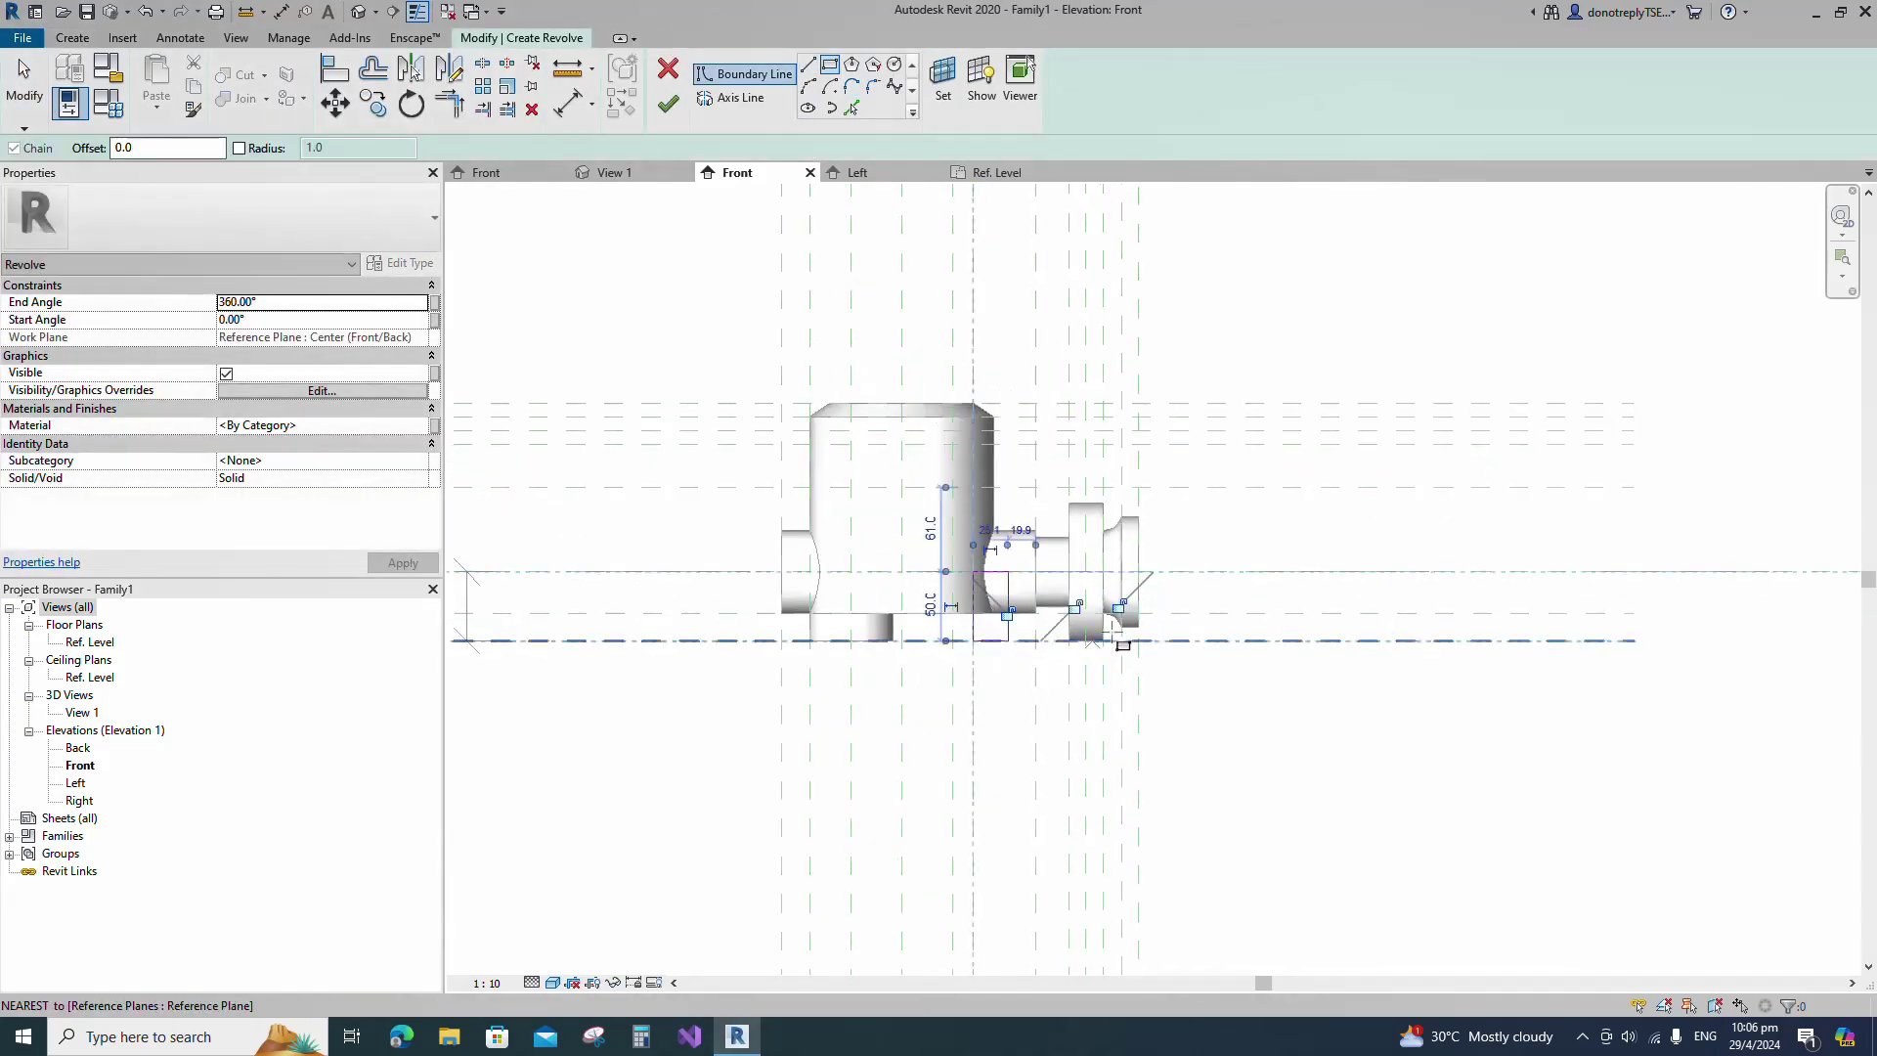
Dimension the revolve rectangle's width from the vertical plane and set it to 25.
{"action": "left_click", "coordinate": [556, 102]}
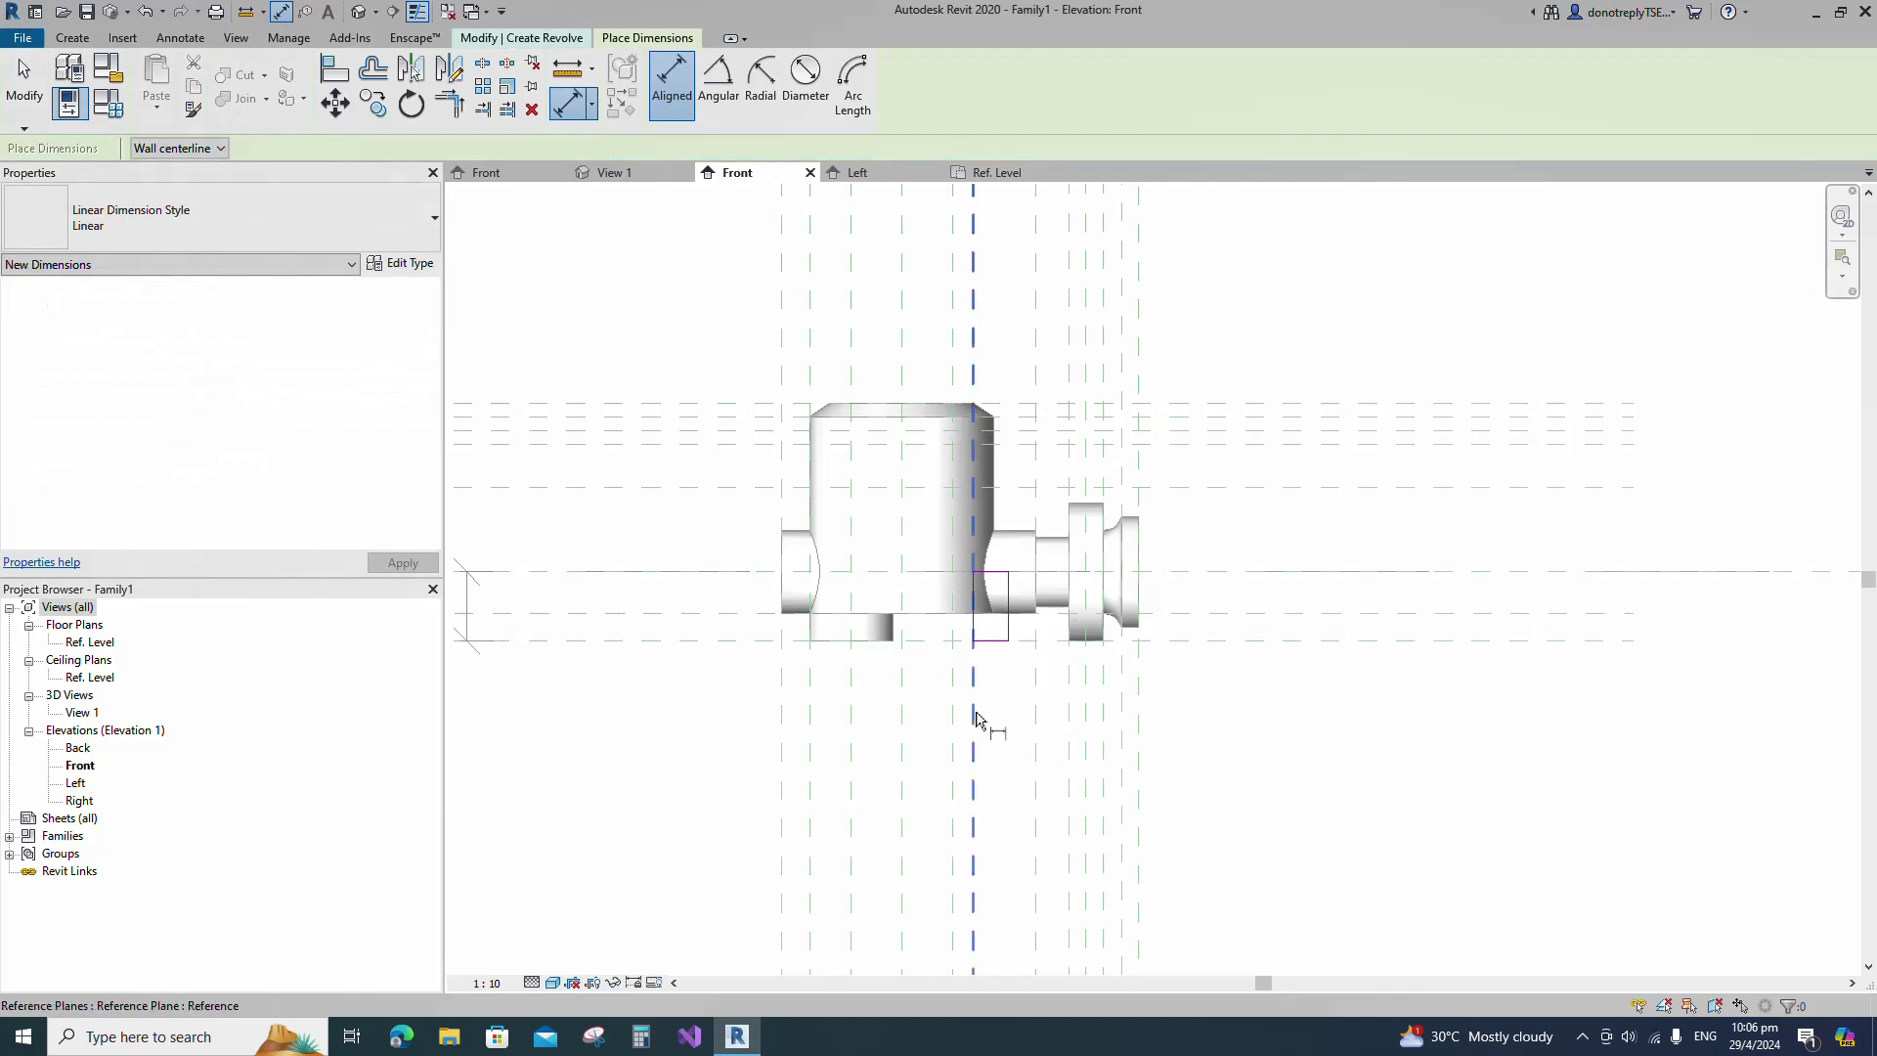
{"action": "scroll", "coordinate": [1007, 665], "scroll_direction": "down", "scroll_amount": 2}
{"action": "key", "text": "Escape"}
{"action": "left_click", "coordinate": [1016, 622]}
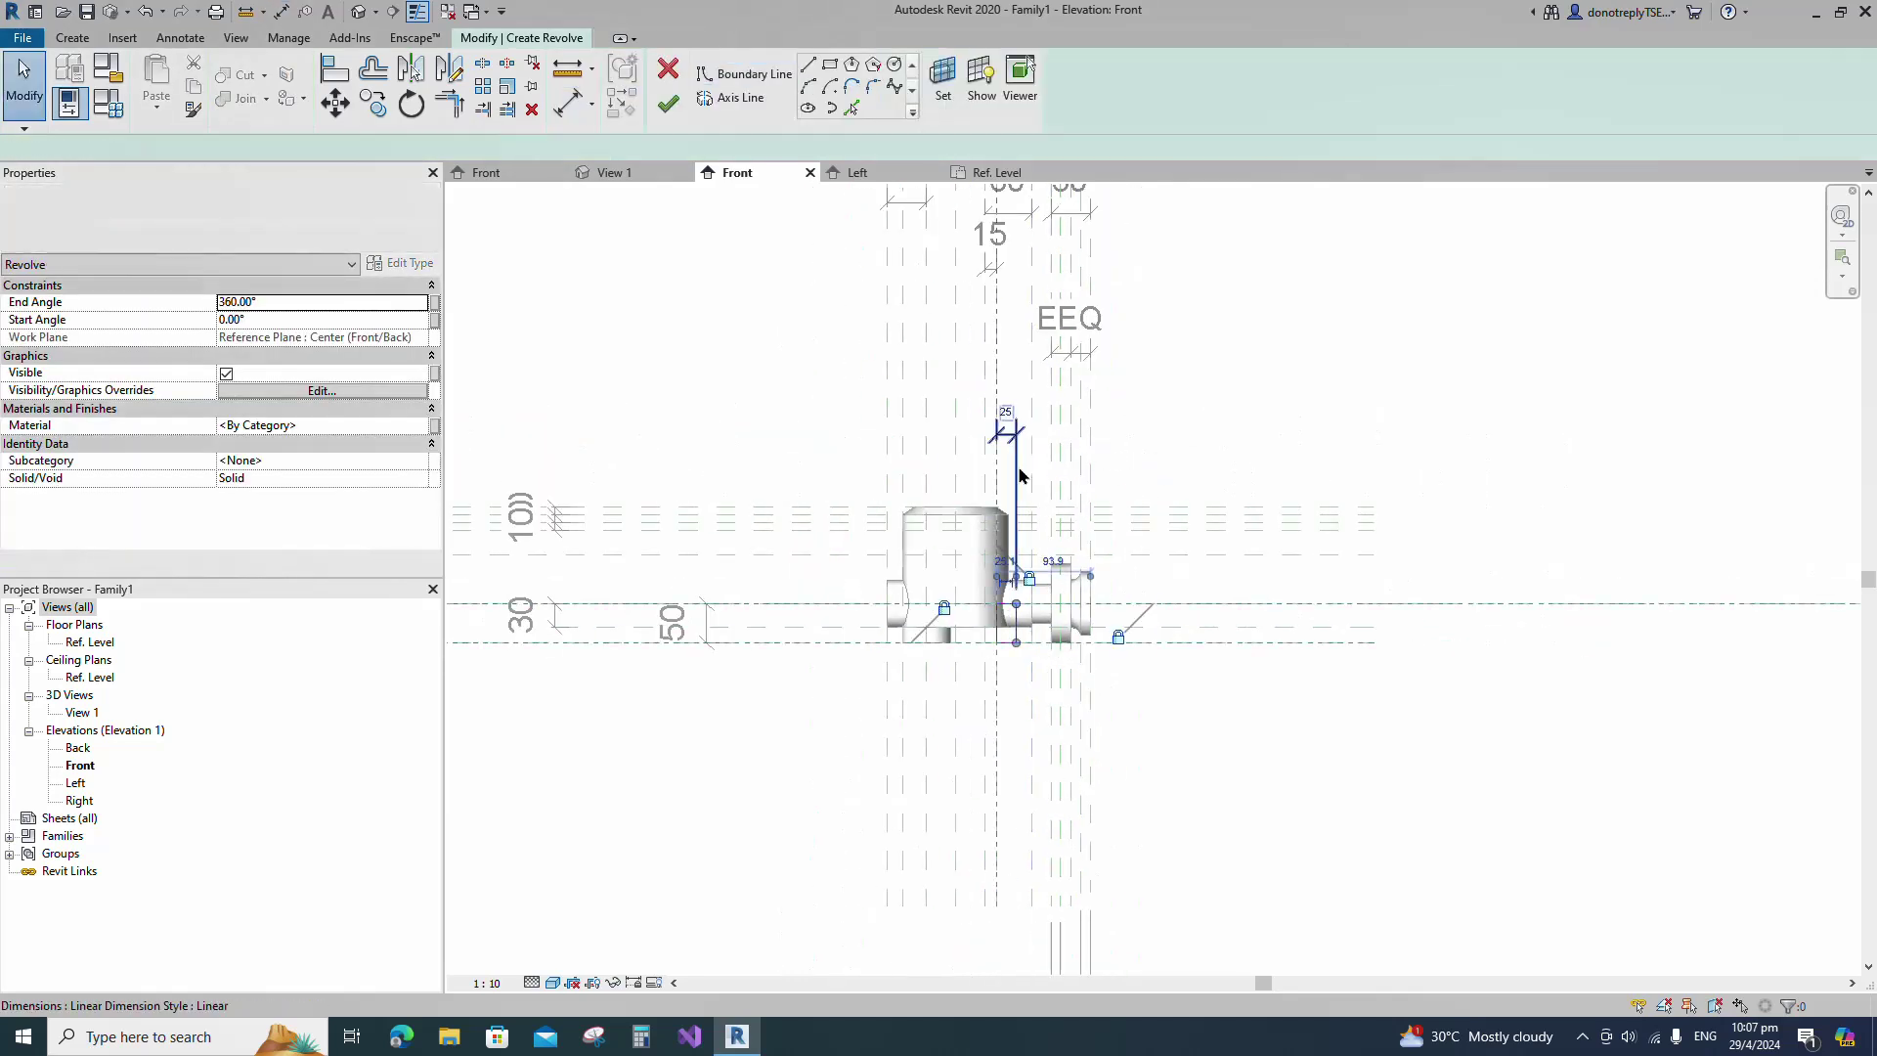
{"action": "left_click", "coordinate": [1006, 411]}
{"action": "left_click", "coordinate": [1112, 465]}
{"action": "left_click", "coordinate": [1185, 452]}
{"action": "left_click", "coordinate": [1006, 403]}
{"action": "left_click", "coordinate": [1005, 885]}
{"action": "left_click", "coordinate": [1211, 820]}
Set the revolve axis on the new vertical reference plane and finish the 360° revolve.
{"action": "left_click", "coordinate": [748, 98]}
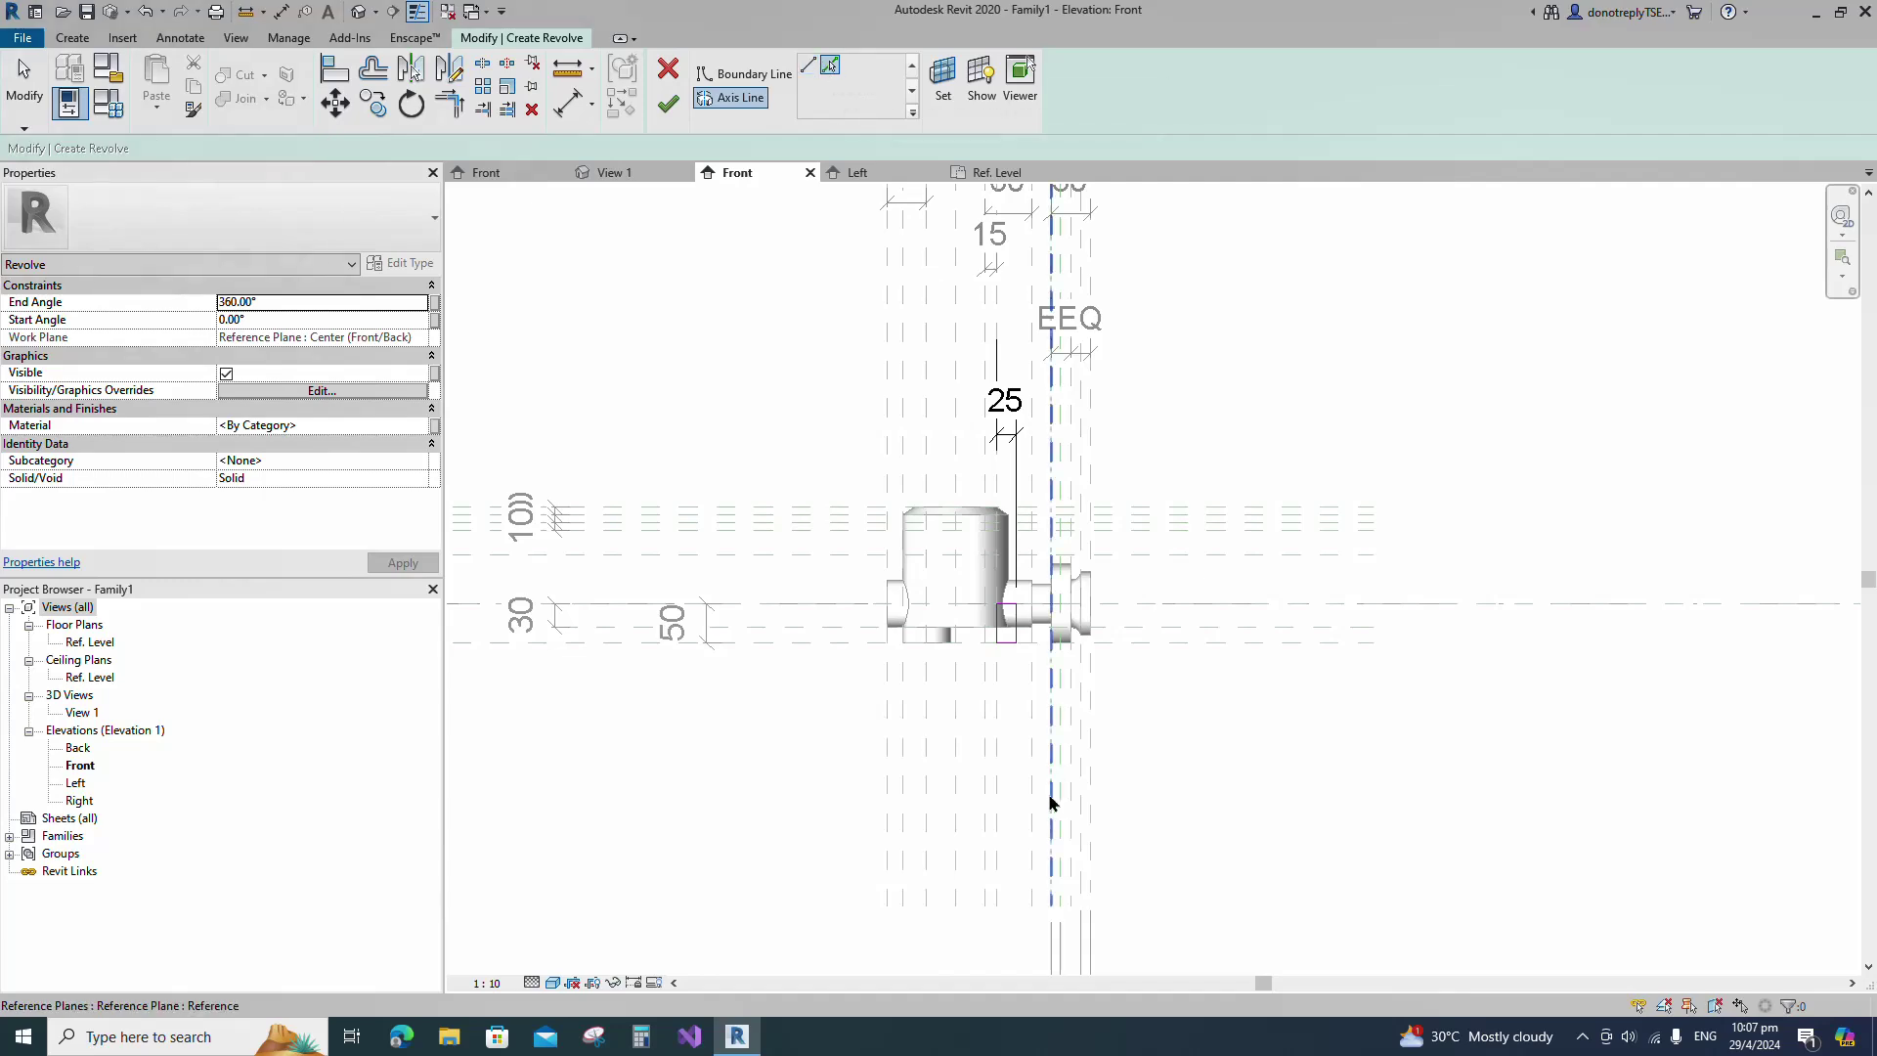
{"action": "left_click", "coordinate": [998, 720]}
{"action": "left_click", "coordinate": [668, 99]}
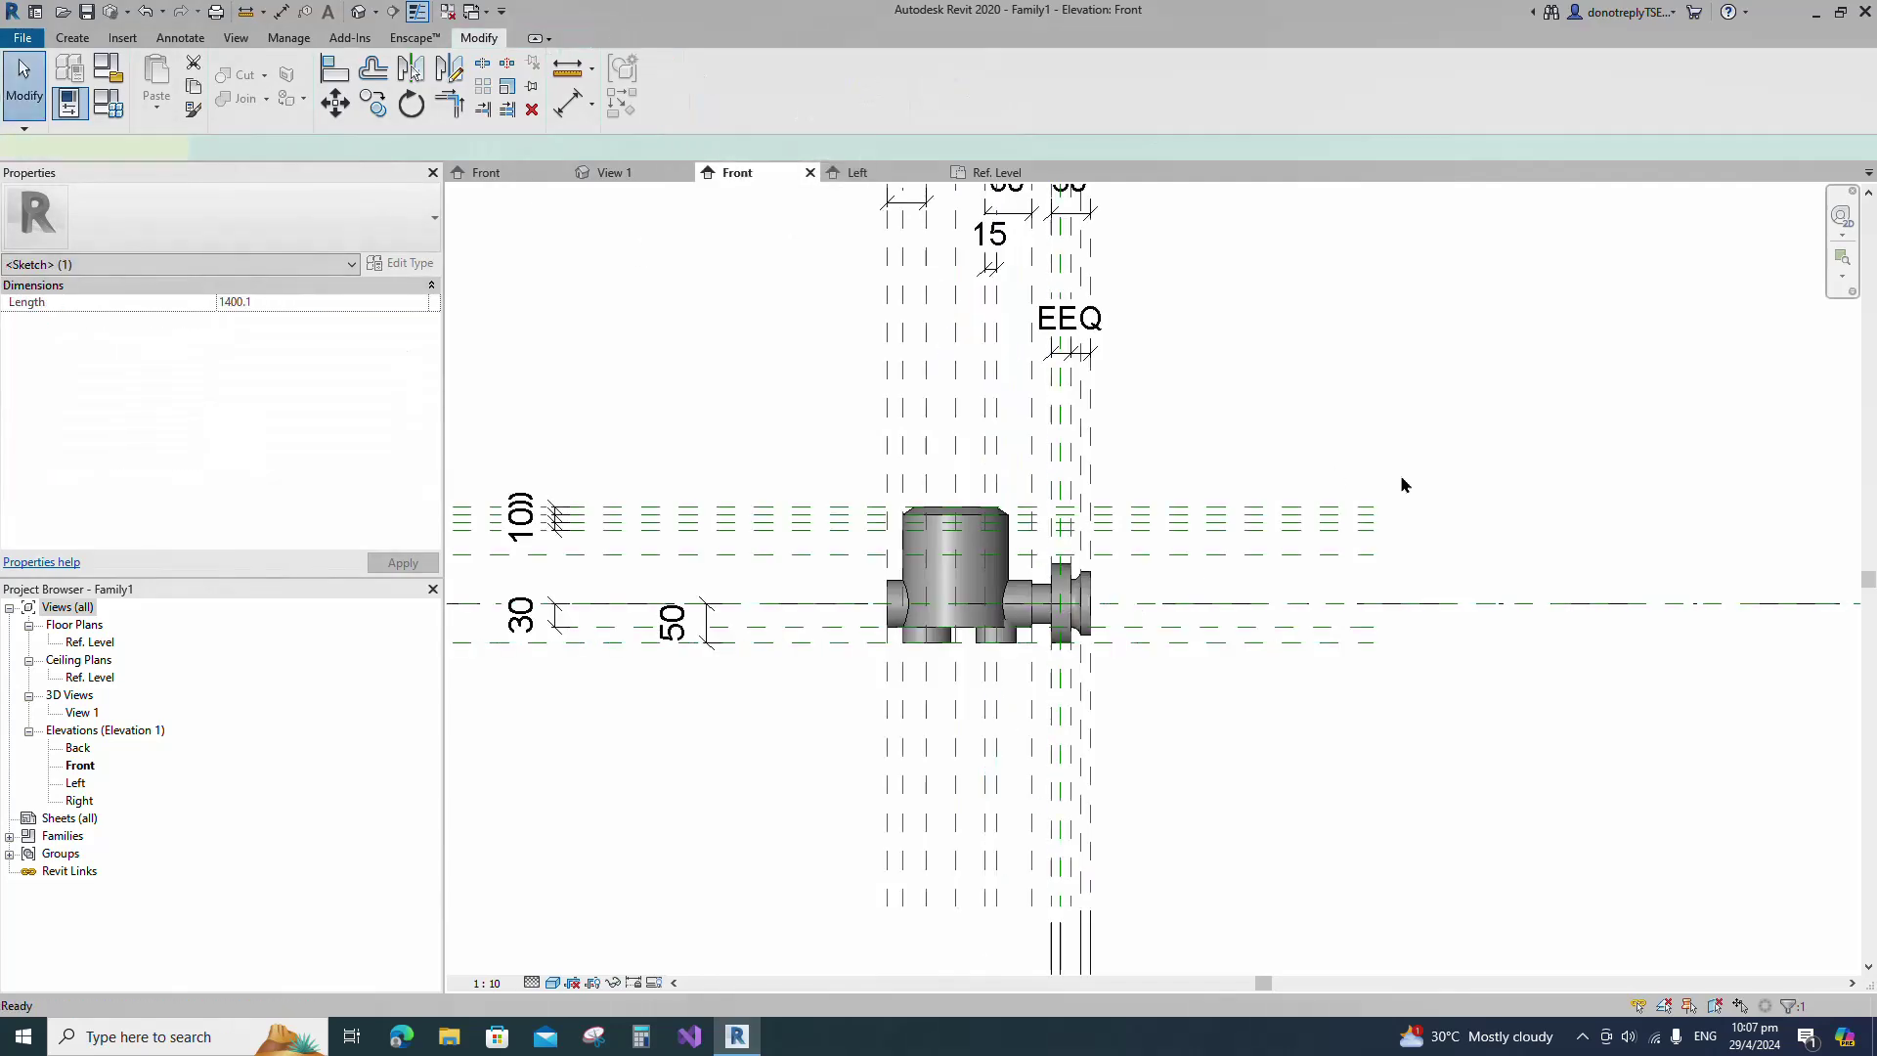
Add a horizontal reference plane 198 below the Ref. Level and dimension the offset.
{"action": "scroll", "coordinate": [1129, 548], "scroll_direction": "down", "scroll_amount": 2}
{"action": "left_click", "coordinate": [974, 696]}
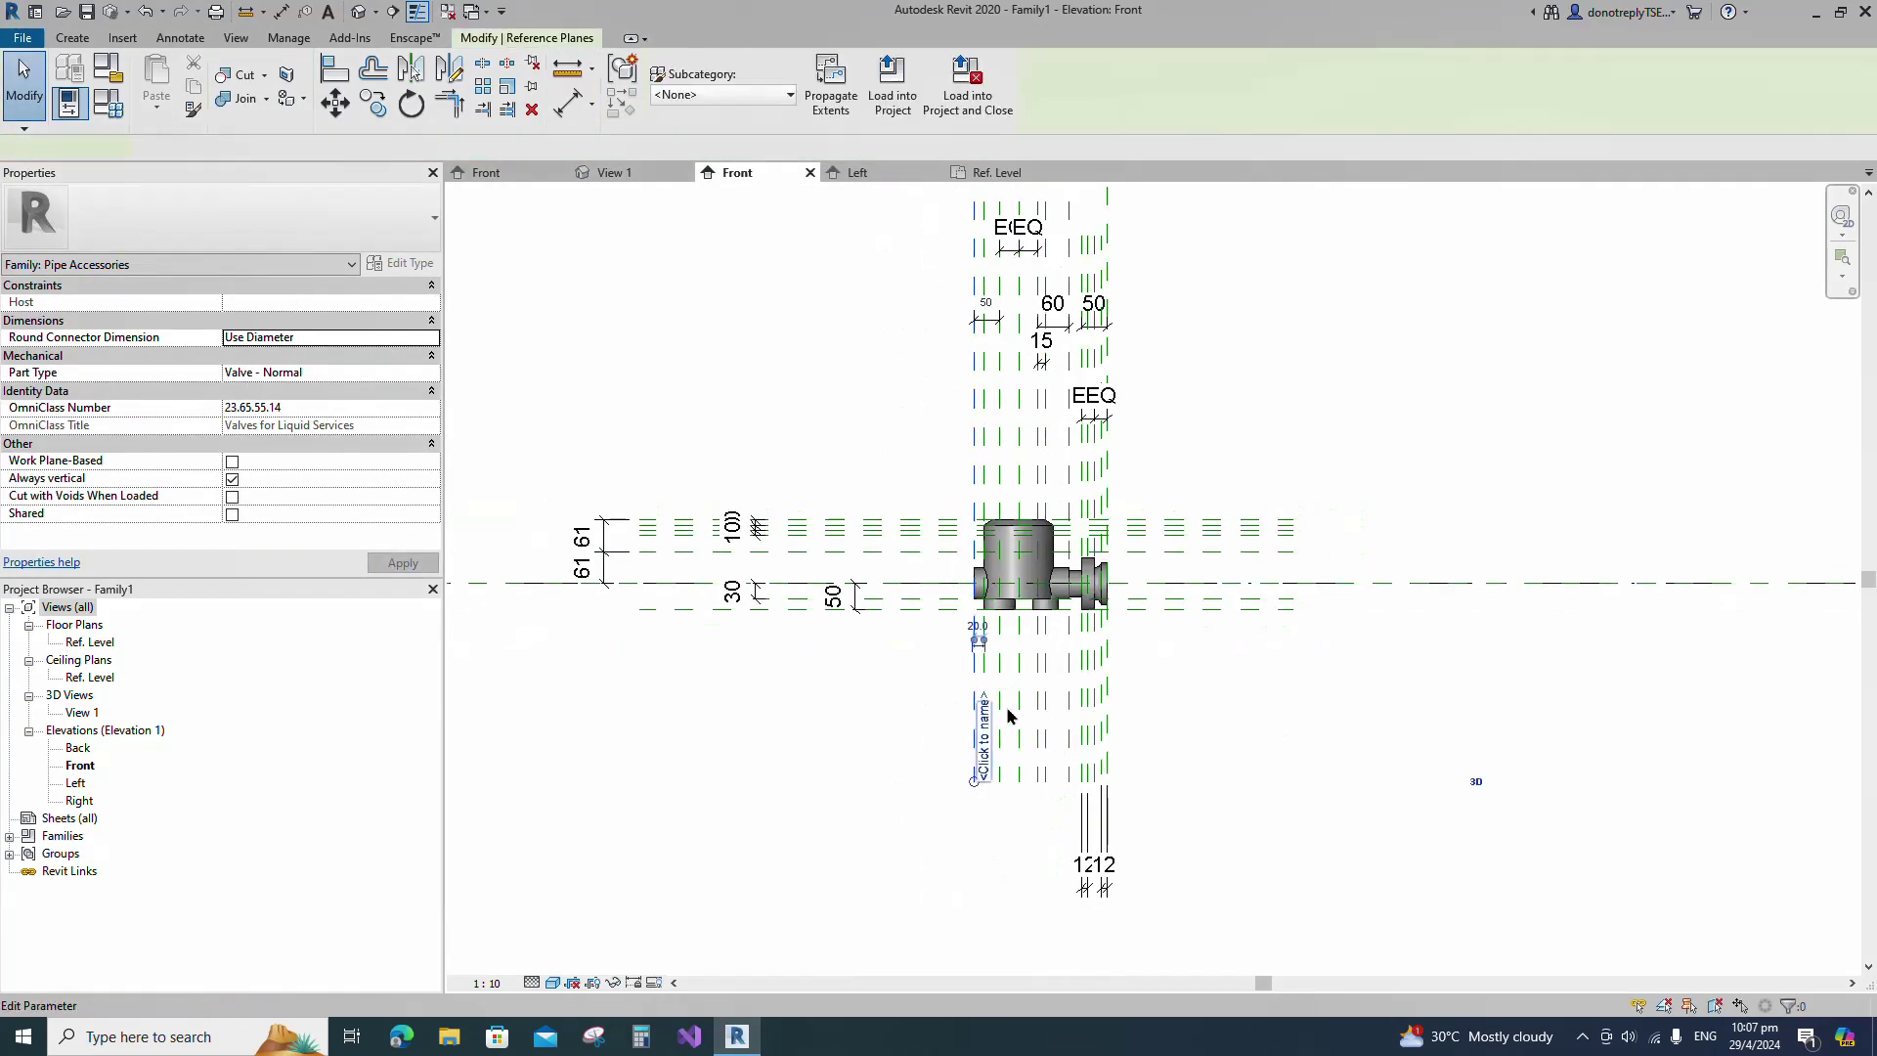
{"action": "key", "text": "r"}
{"action": "key", "text": "p"}
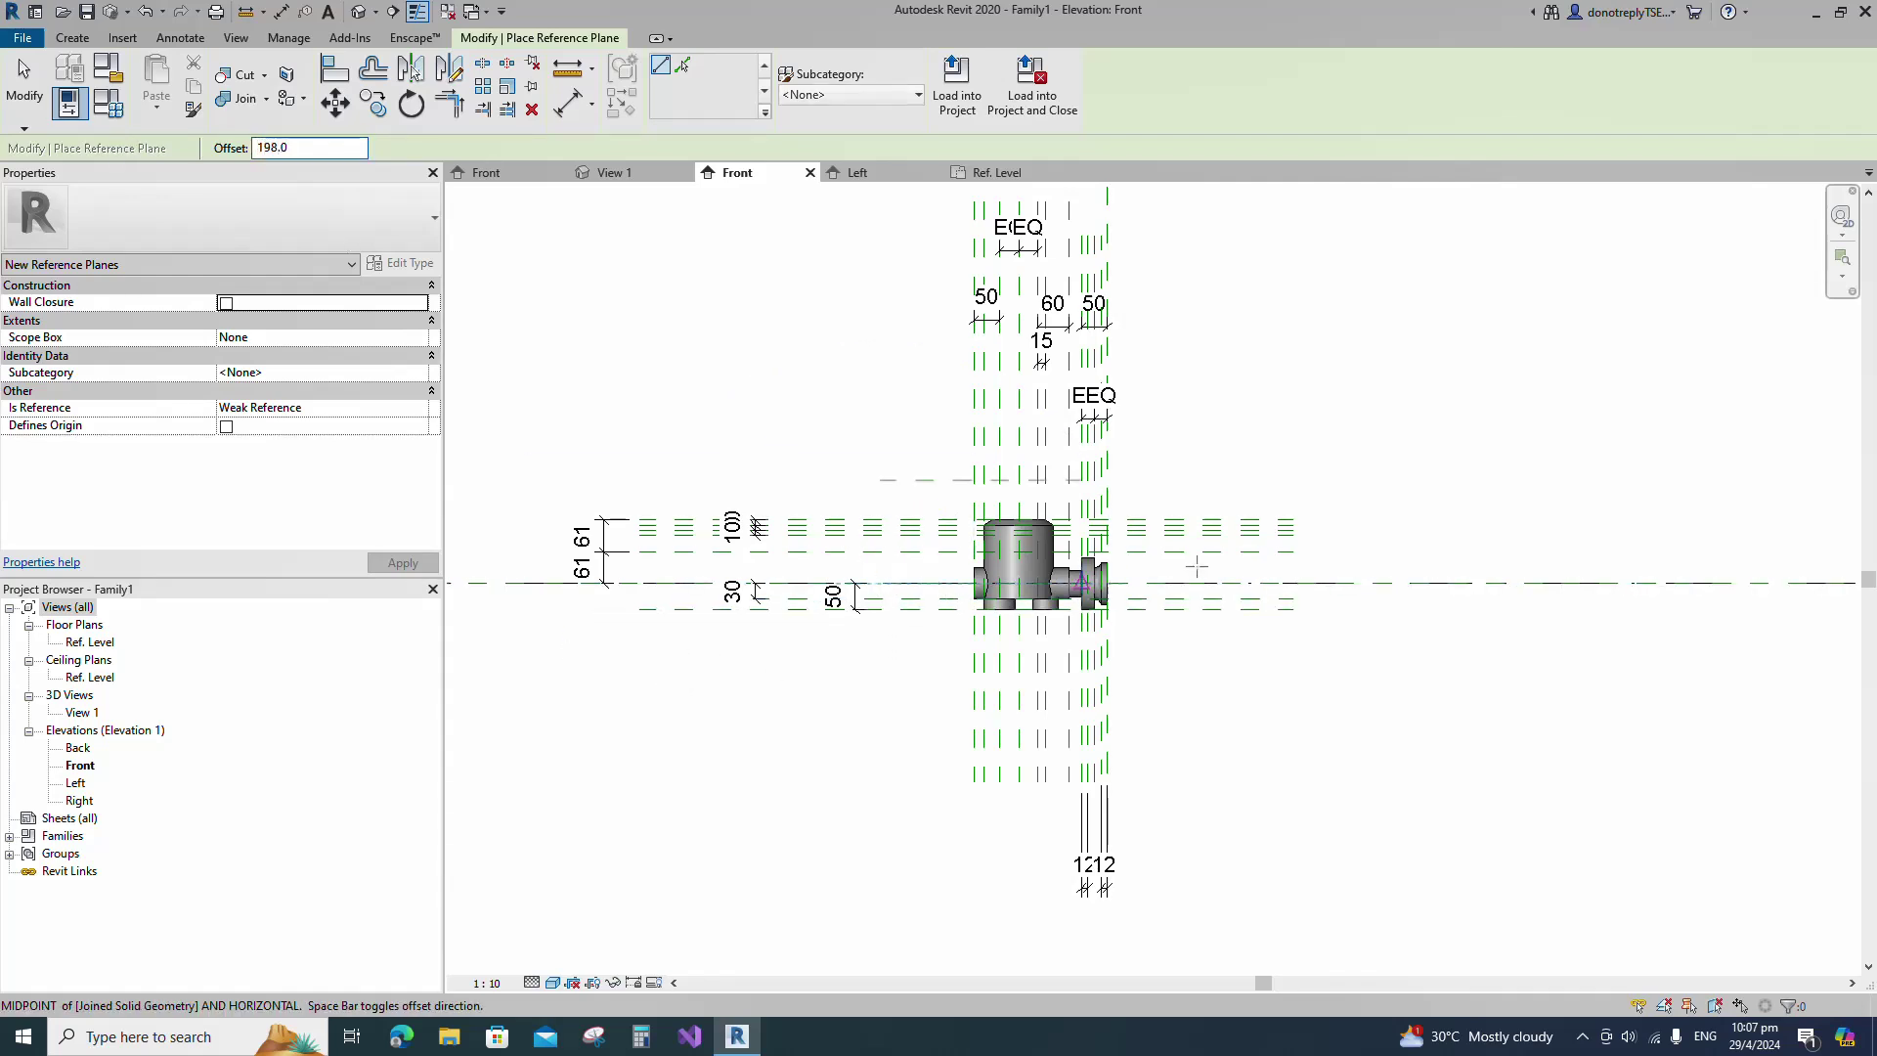
{"action": "left_click", "coordinate": [880, 582]}
{"action": "left_click", "coordinate": [1381, 582]}
{"action": "key", "text": "d"}
{"action": "key", "text": "i"}
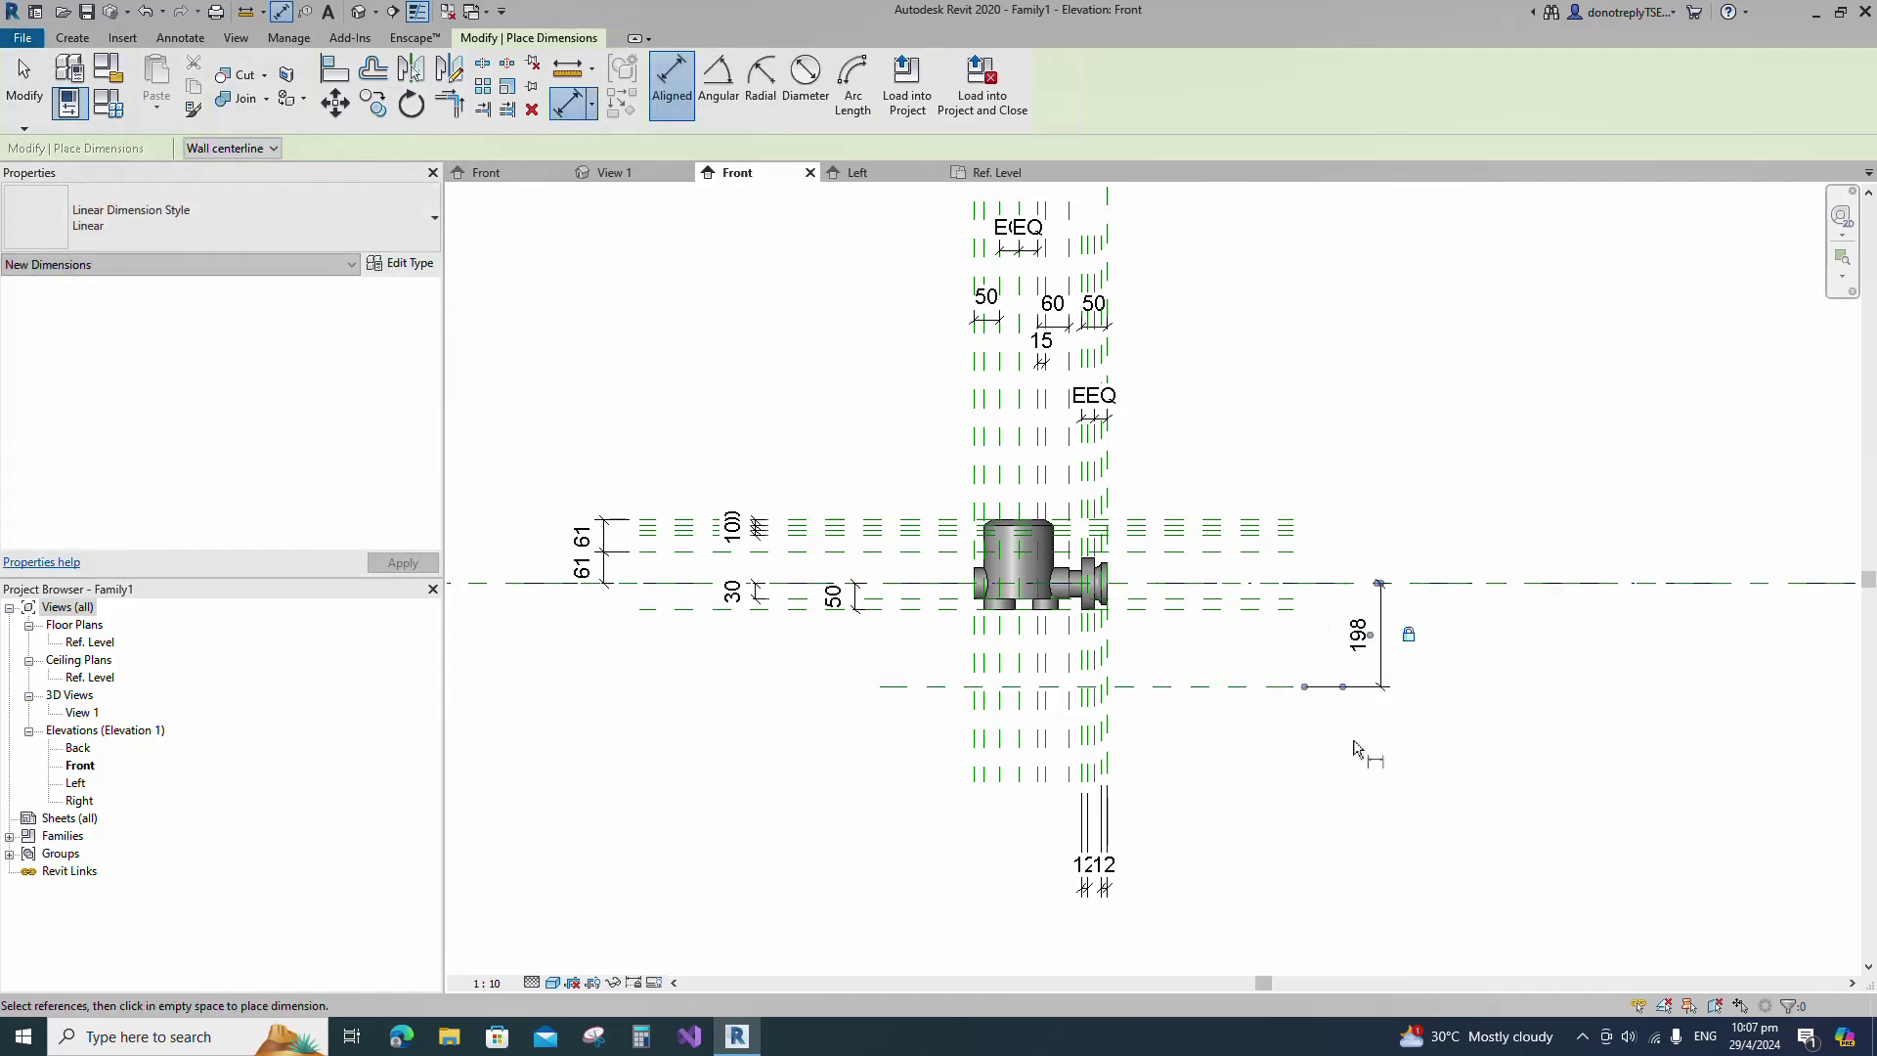
{"action": "key", "text": "Escape"}
{"action": "key", "text": "Escape"}
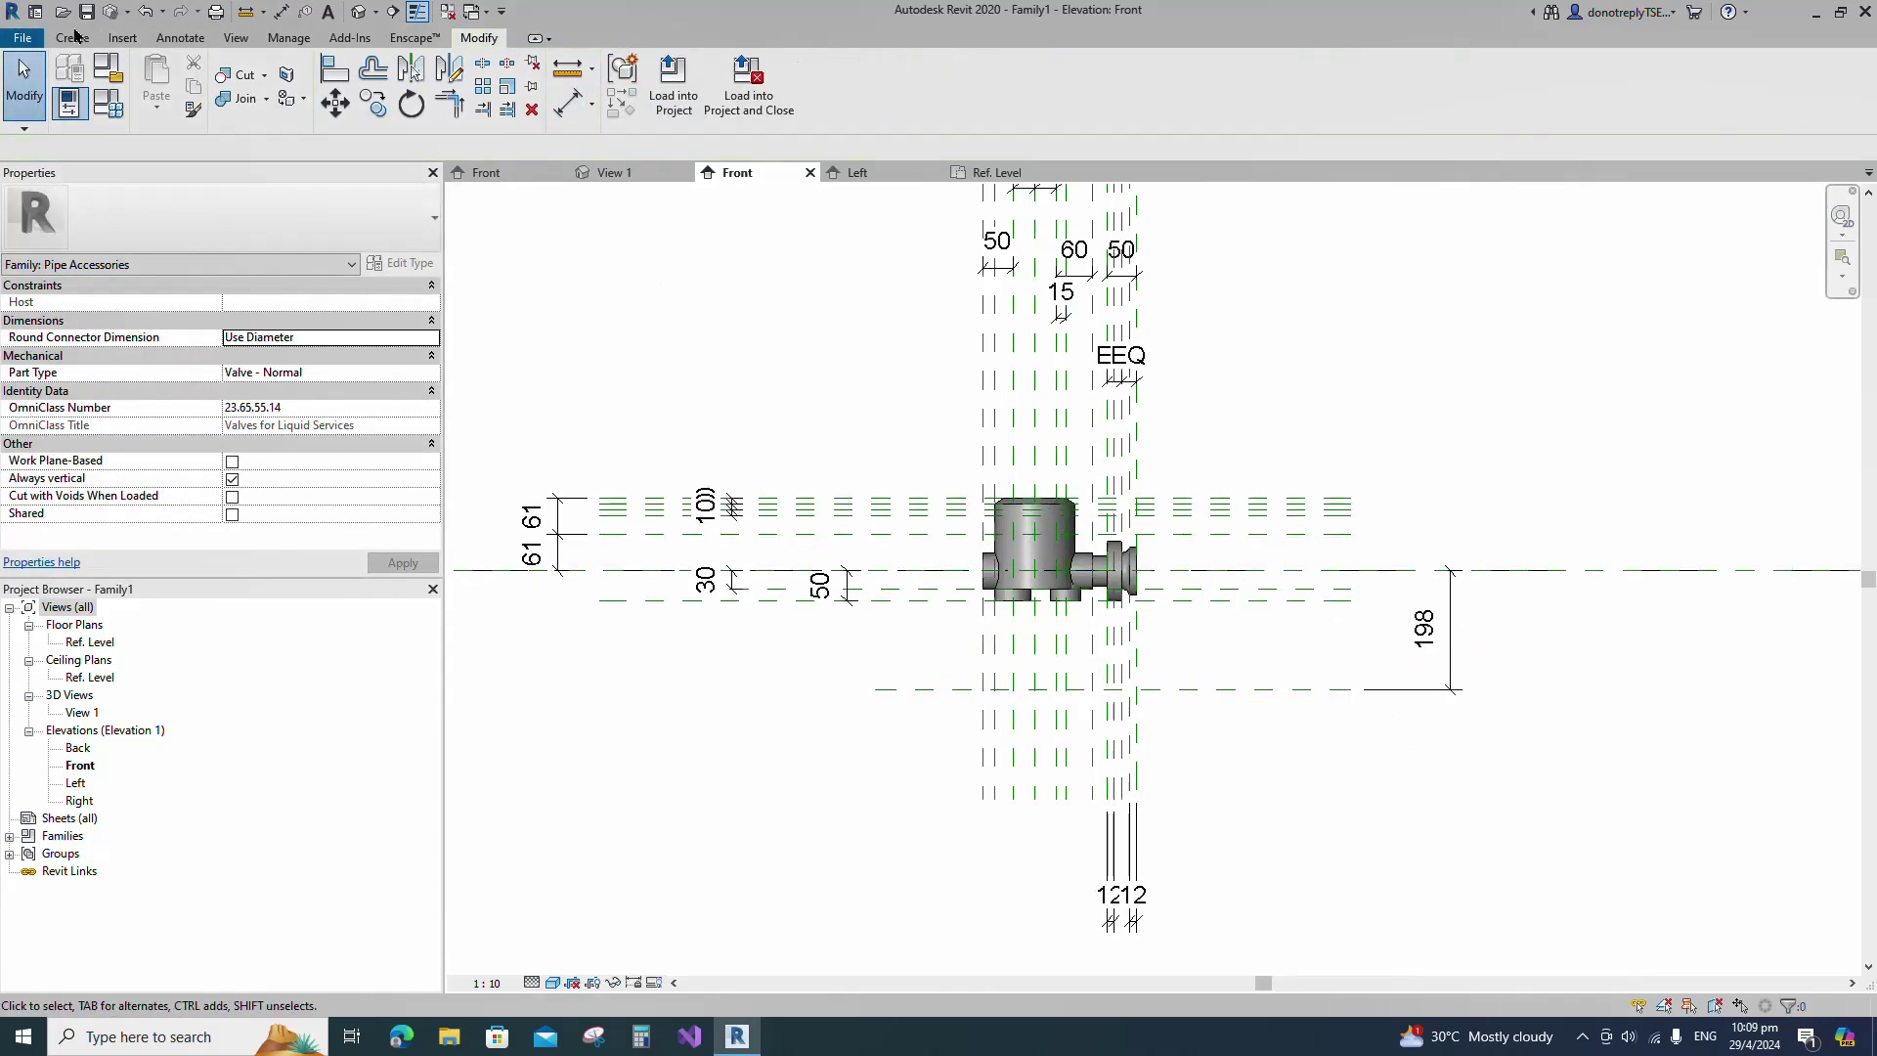
Sketch an L-shaped sweep path from the left lower port's bottom midpoint down to the 198 plane and across to the flange's centre plane.
{"action": "left_click", "coordinate": [73, 37]}
{"action": "left_click", "coordinate": [291, 83]}
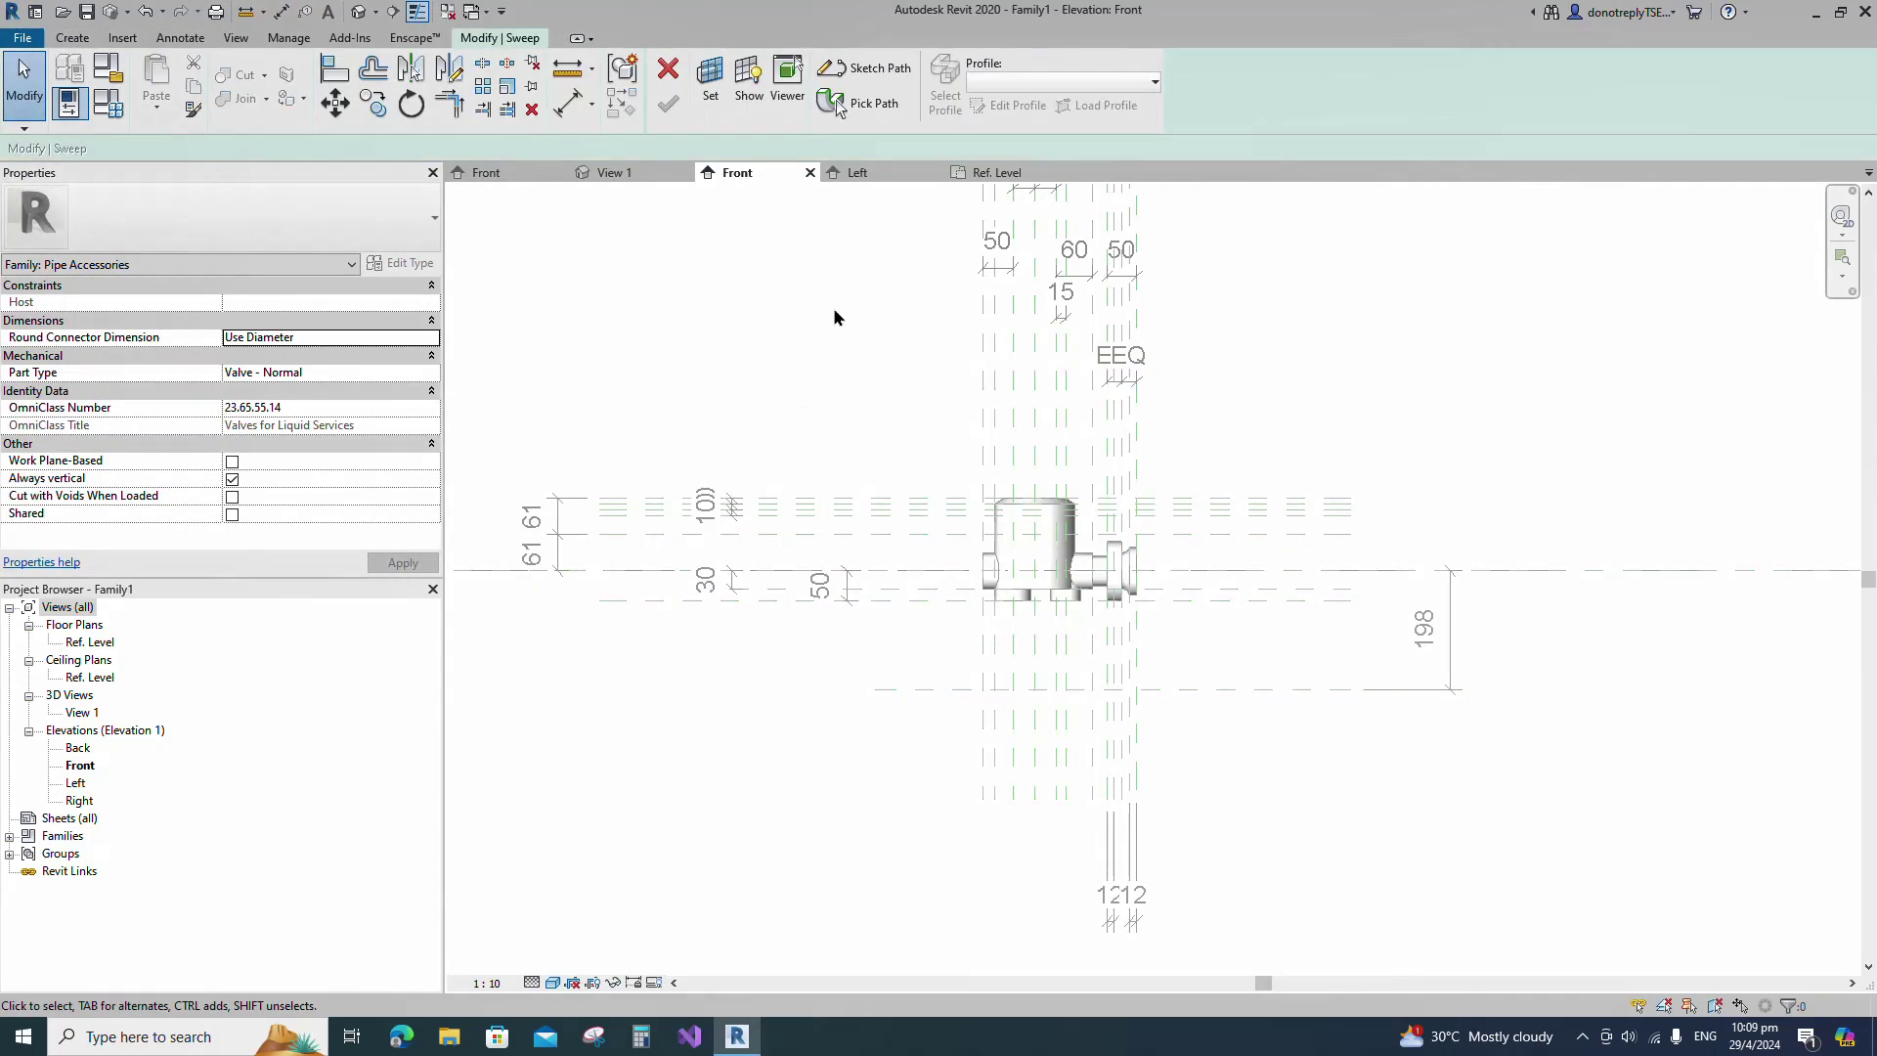
{"action": "left_click", "coordinate": [826, 78]}
{"action": "scroll", "coordinate": [1042, 673], "scroll_direction": "up", "scroll_amount": 3}
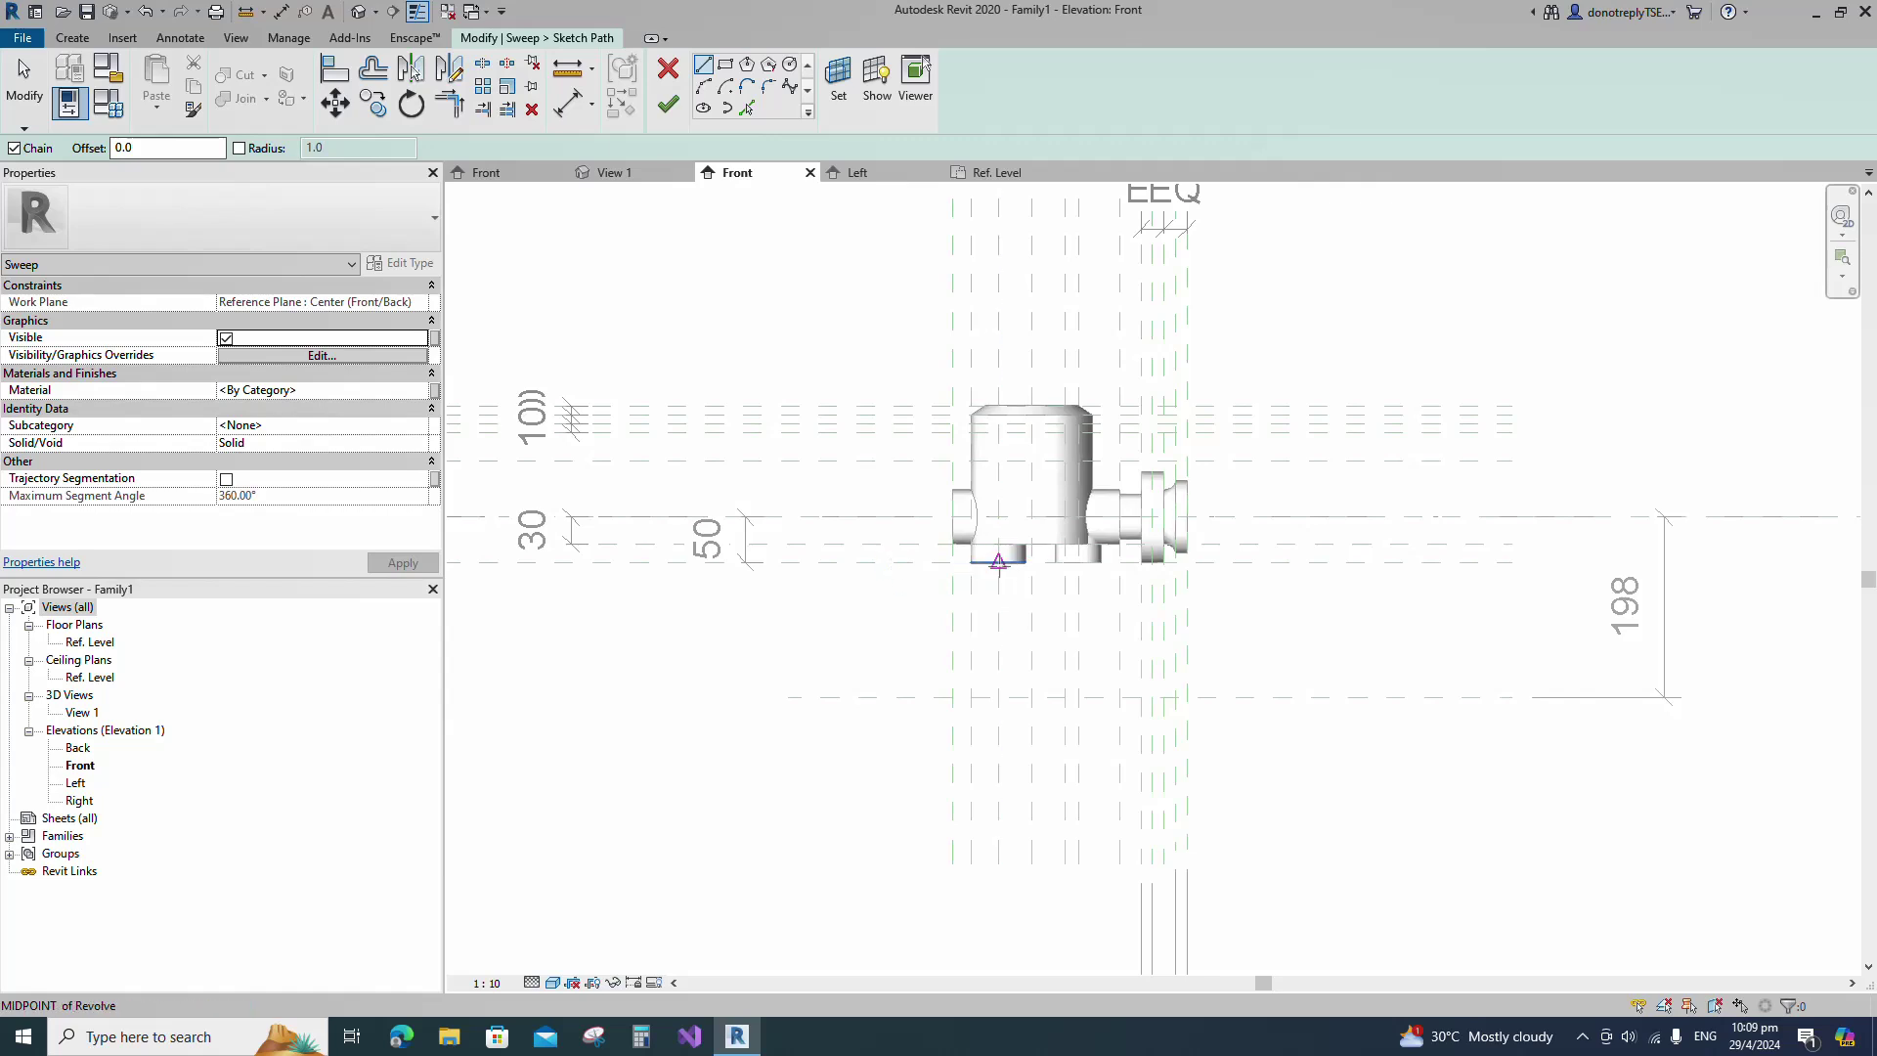
{"action": "left_click", "coordinate": [998, 563]}
{"action": "left_click", "coordinate": [998, 697]}
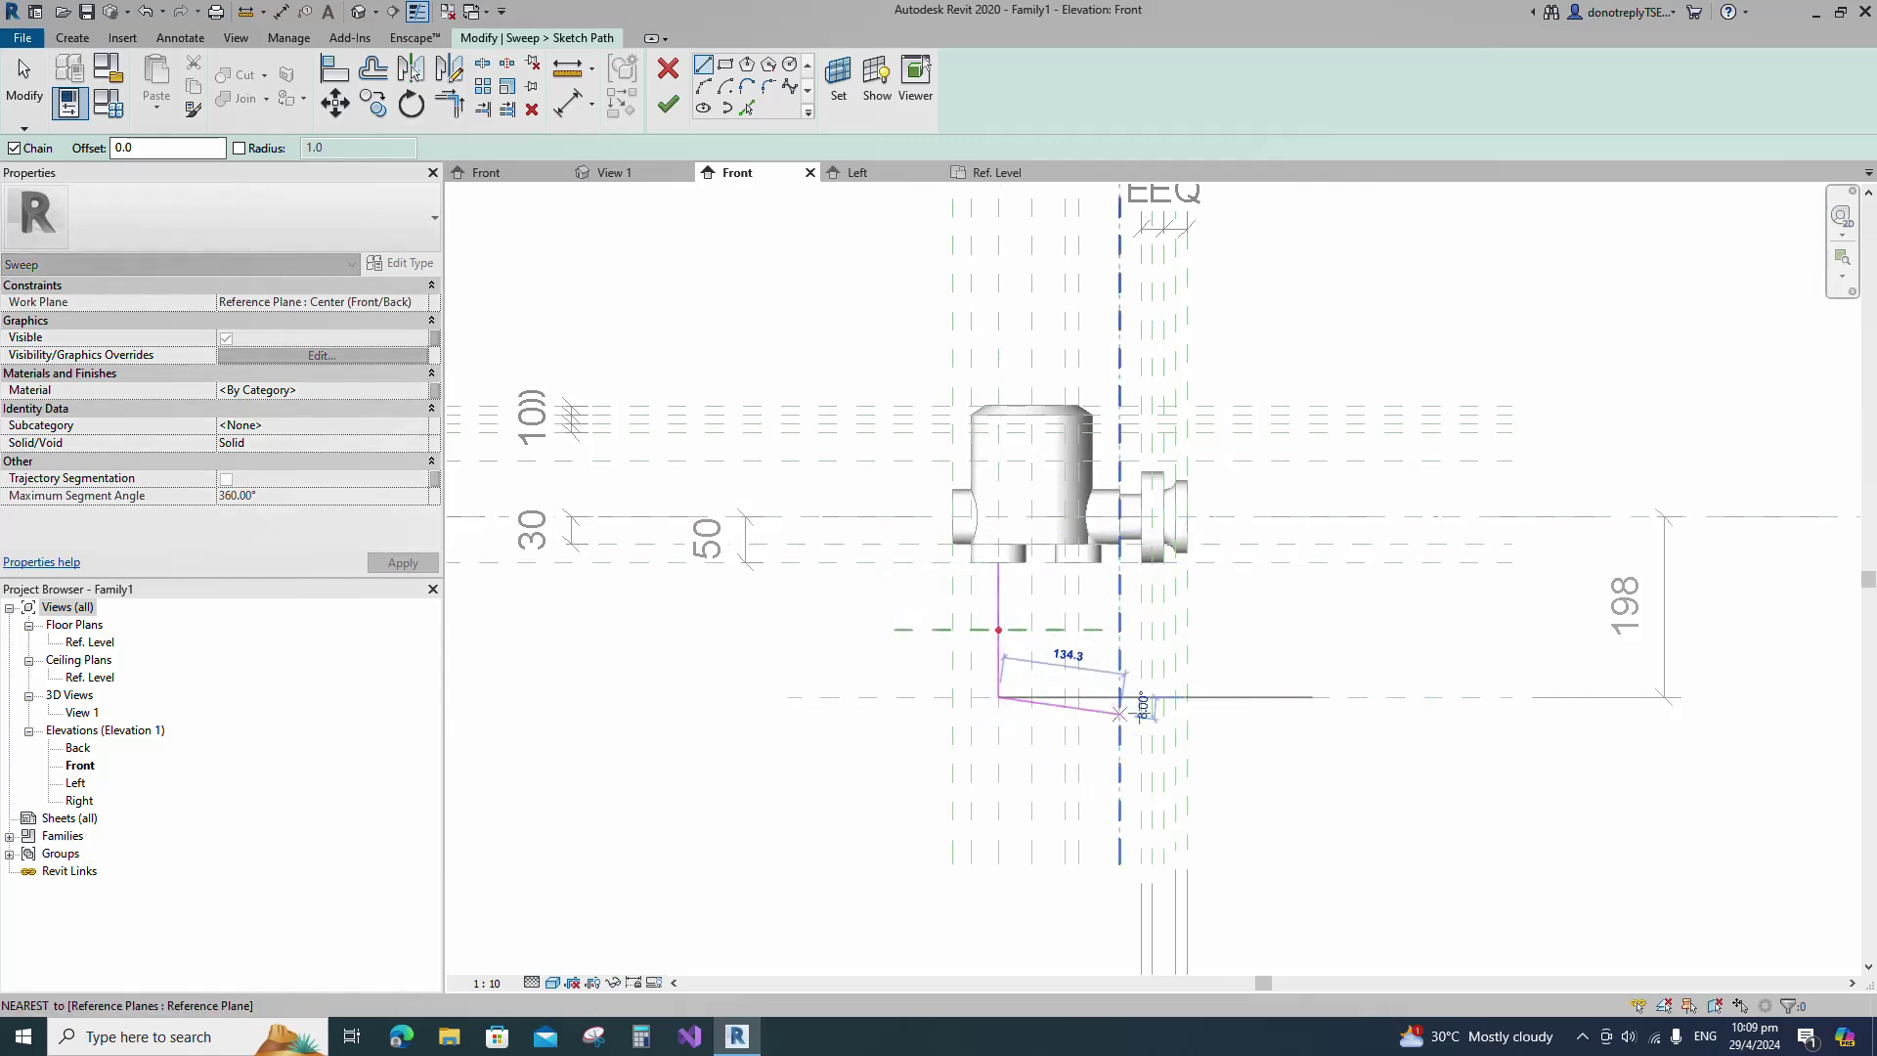
{"action": "left_click", "coordinate": [1153, 697]}
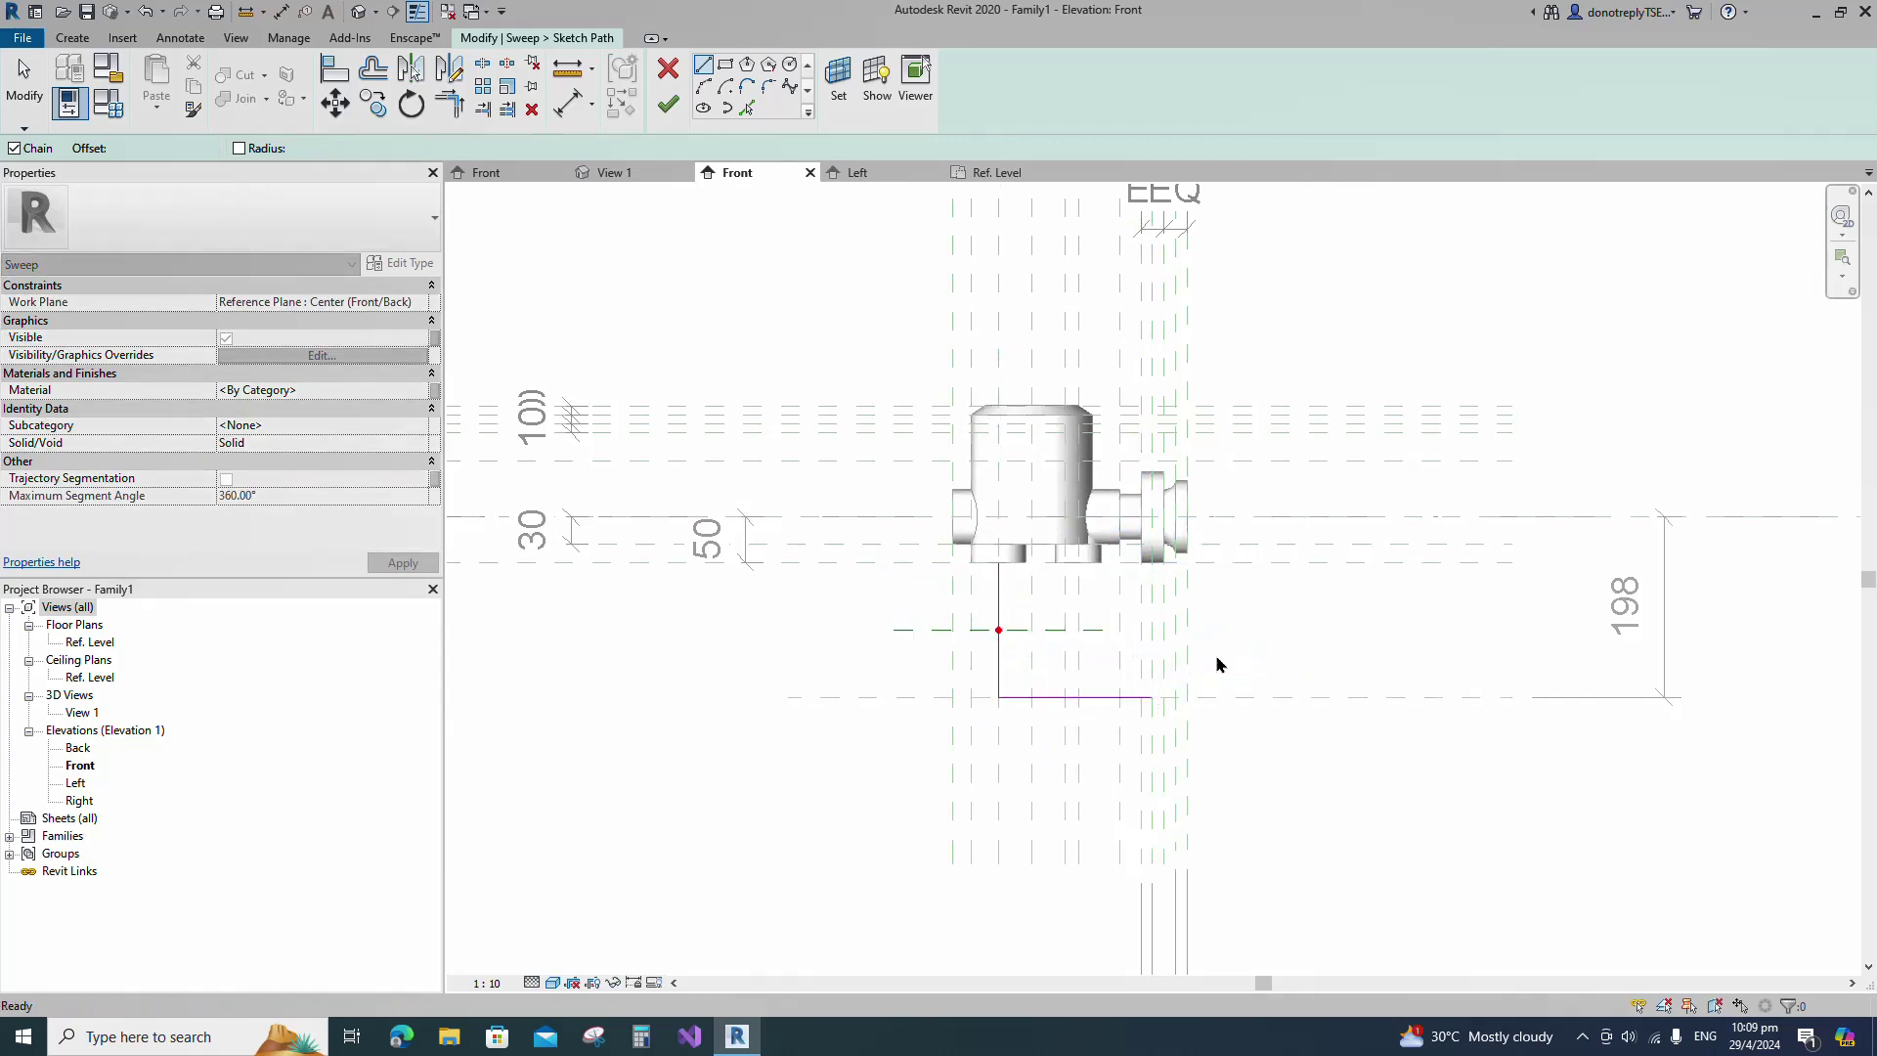
Align and lock the sweep path's lines and endpoints to the port, flange centre and 198 reference planes.
{"action": "key", "text": "Escape"}
{"action": "key", "text": "Escape"}
{"action": "key", "text": "a"}
{"action": "key", "text": "l"}
{"action": "left_click", "coordinate": [1141, 749]}
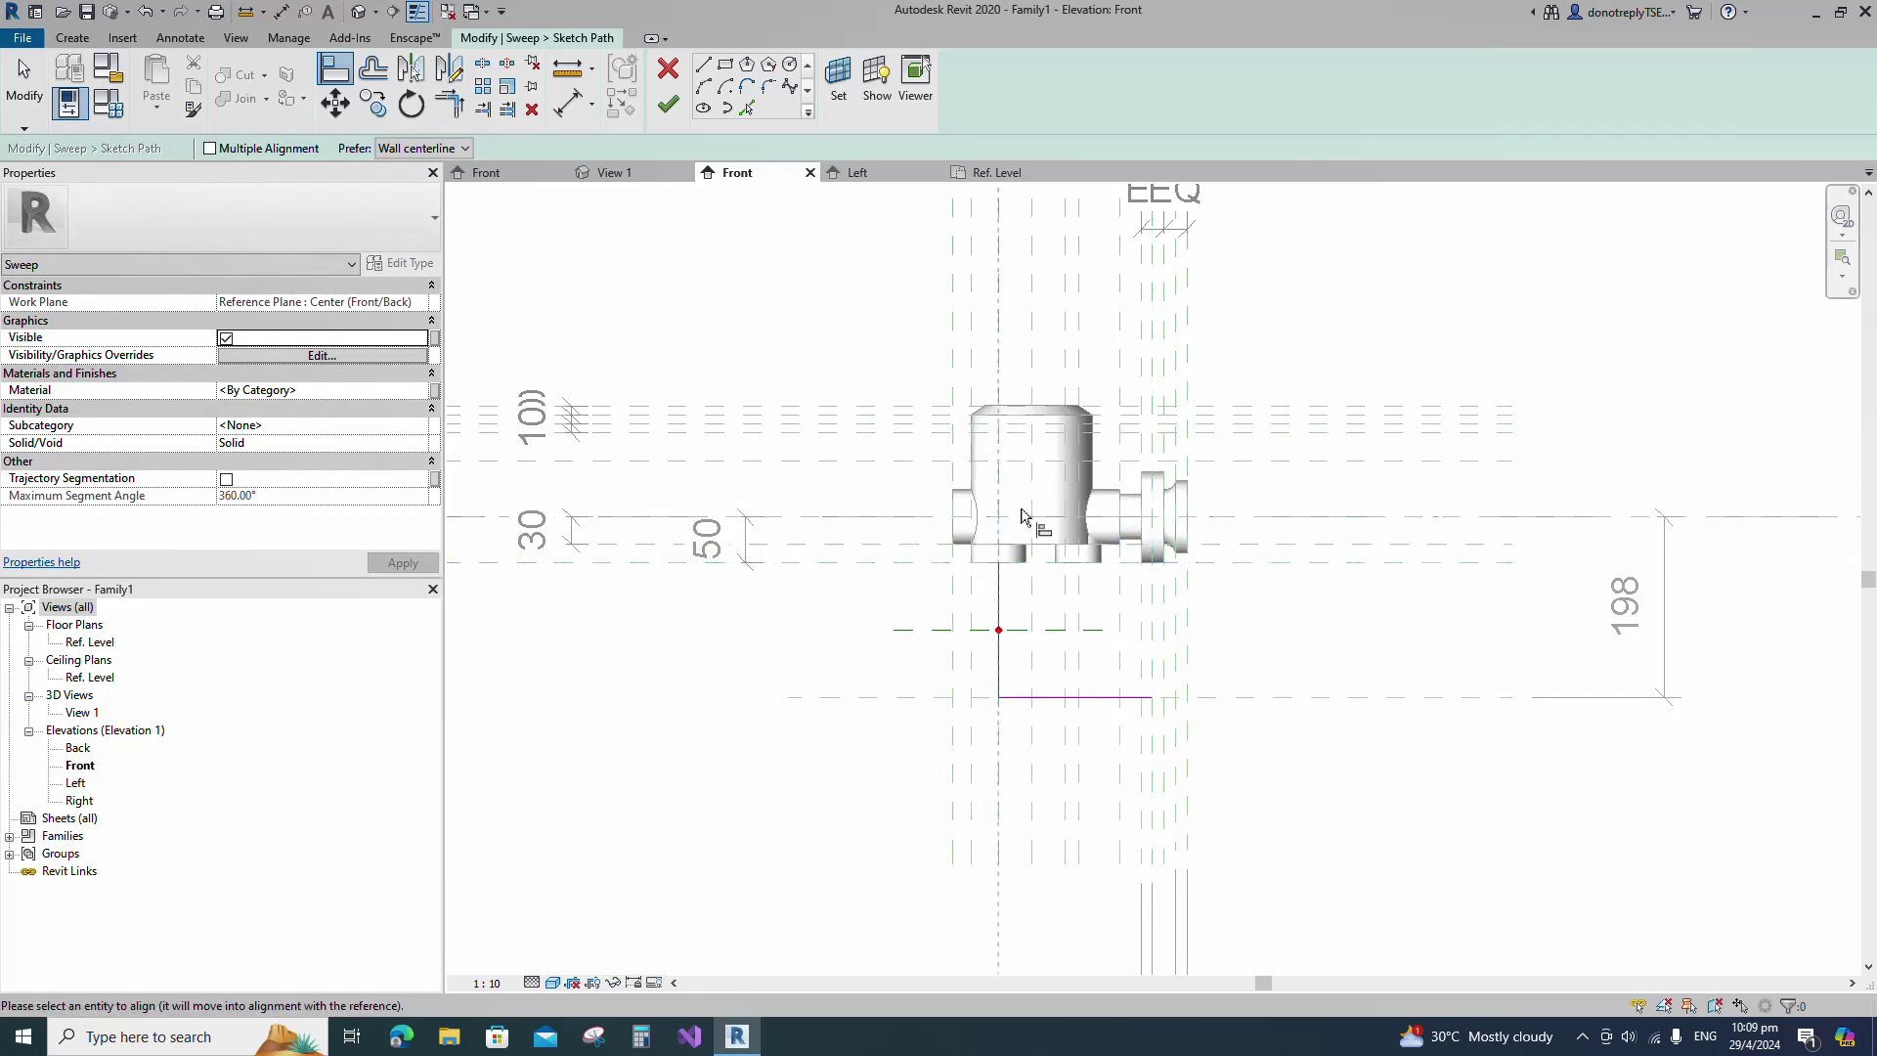
{"action": "left_click", "coordinate": [968, 500]}
{"action": "left_click", "coordinate": [936, 700]}
{"action": "left_click", "coordinate": [1024, 698]}
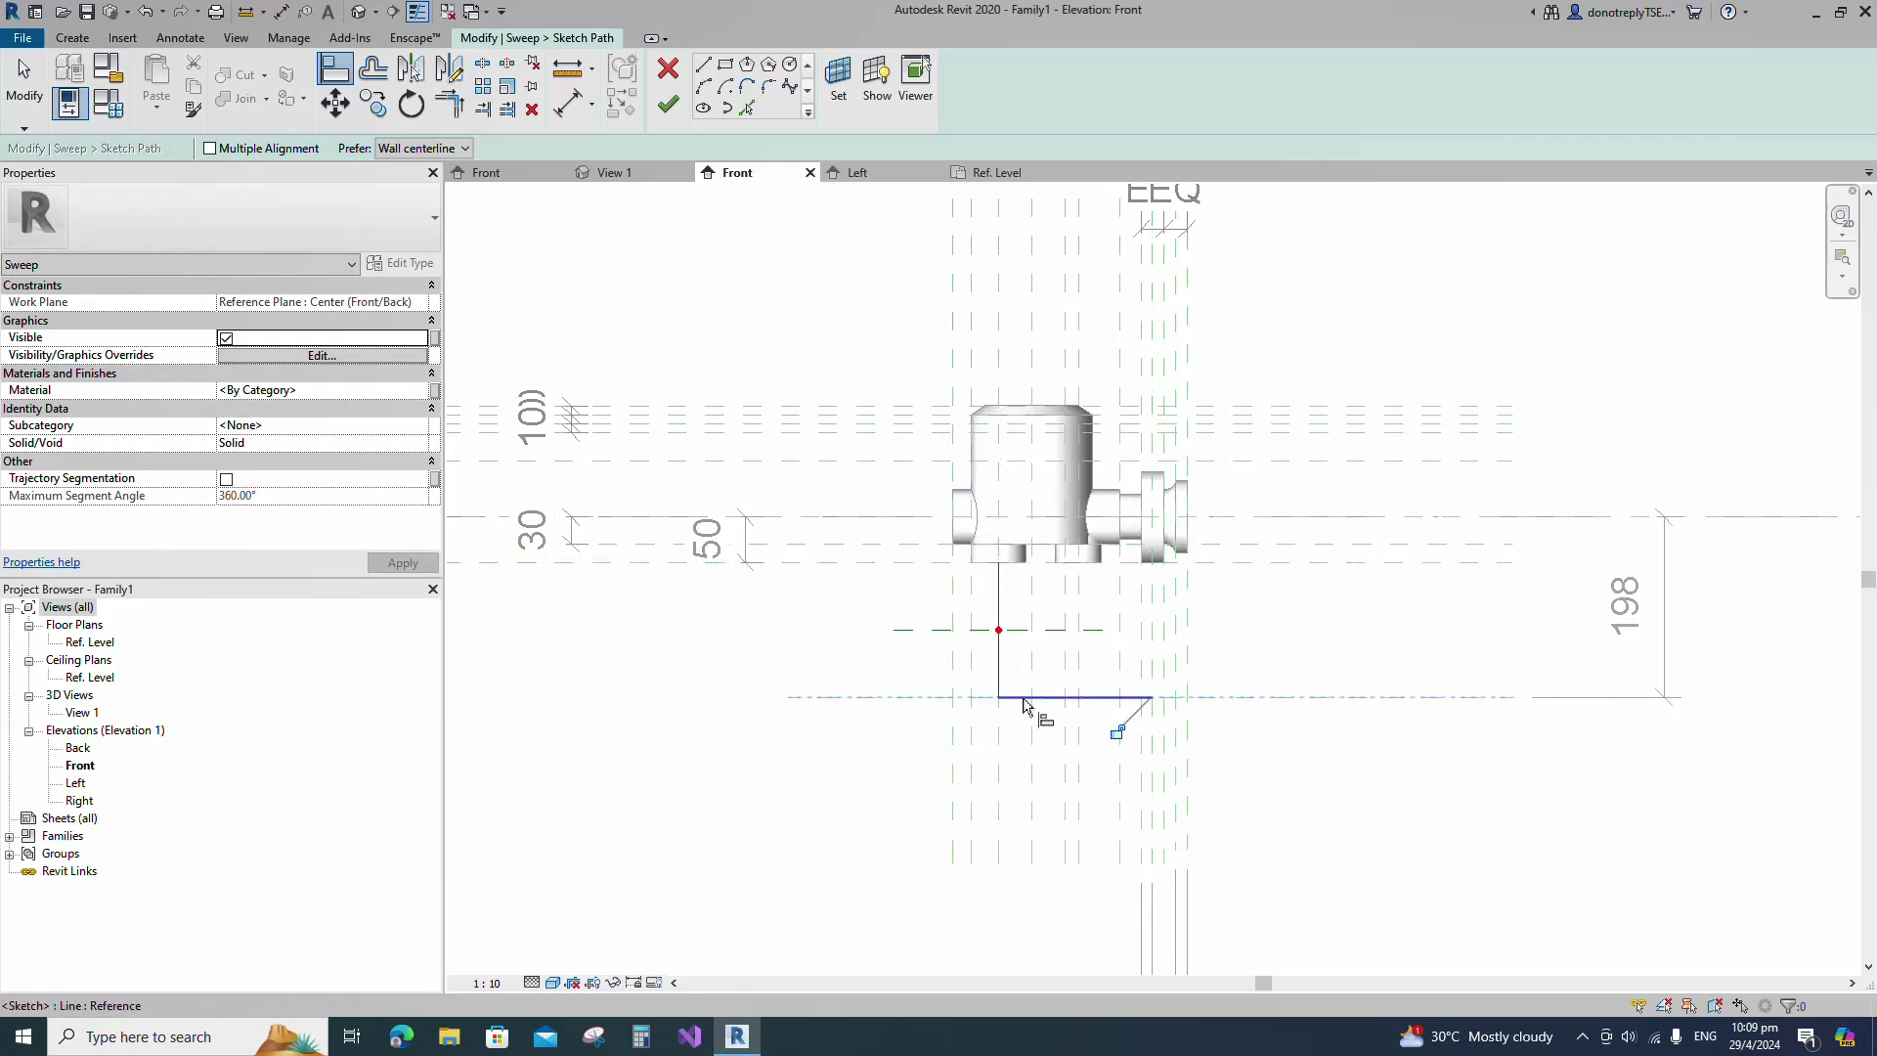
Fillet the sweep path's corner with a radius of 30 and finish the path.
{"action": "left_click", "coordinate": [773, 86]}
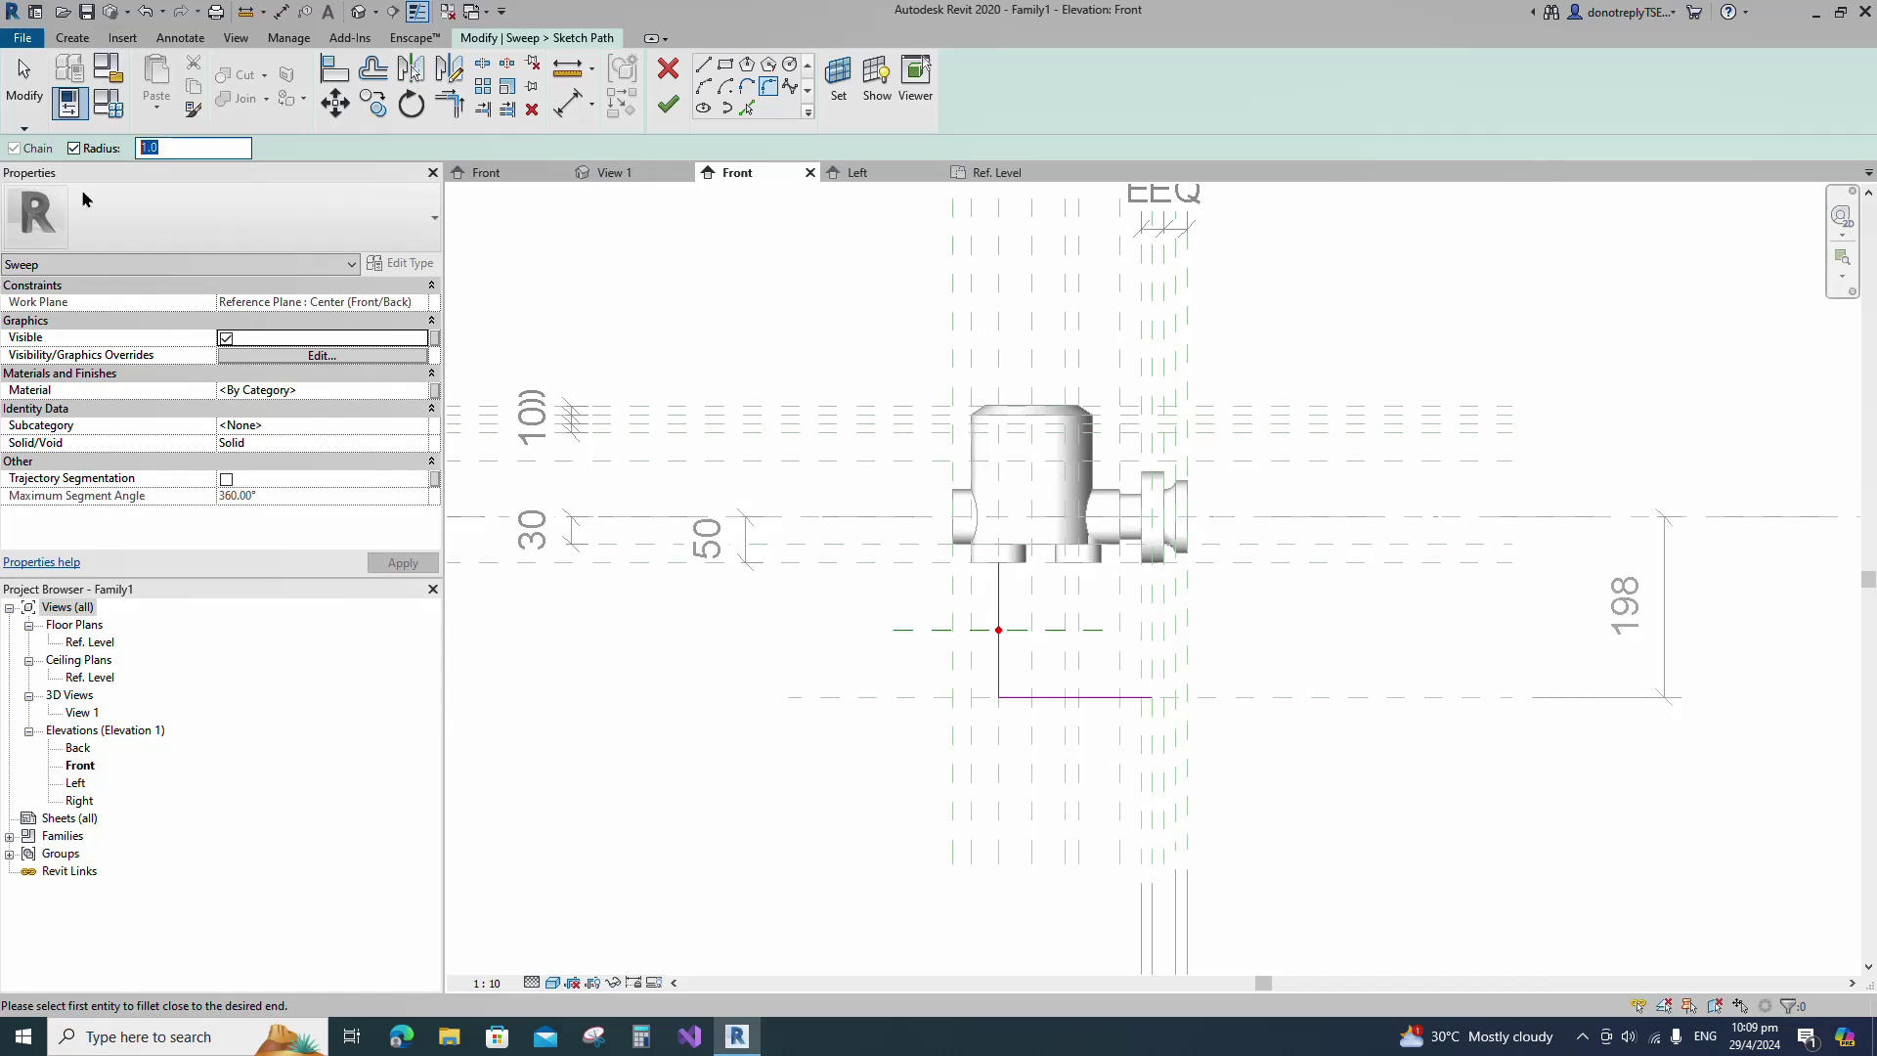
{"action": "type", "text": "30"}
{"action": "left_click", "coordinate": [998, 655]}
{"action": "left_click", "coordinate": [1071, 697]}
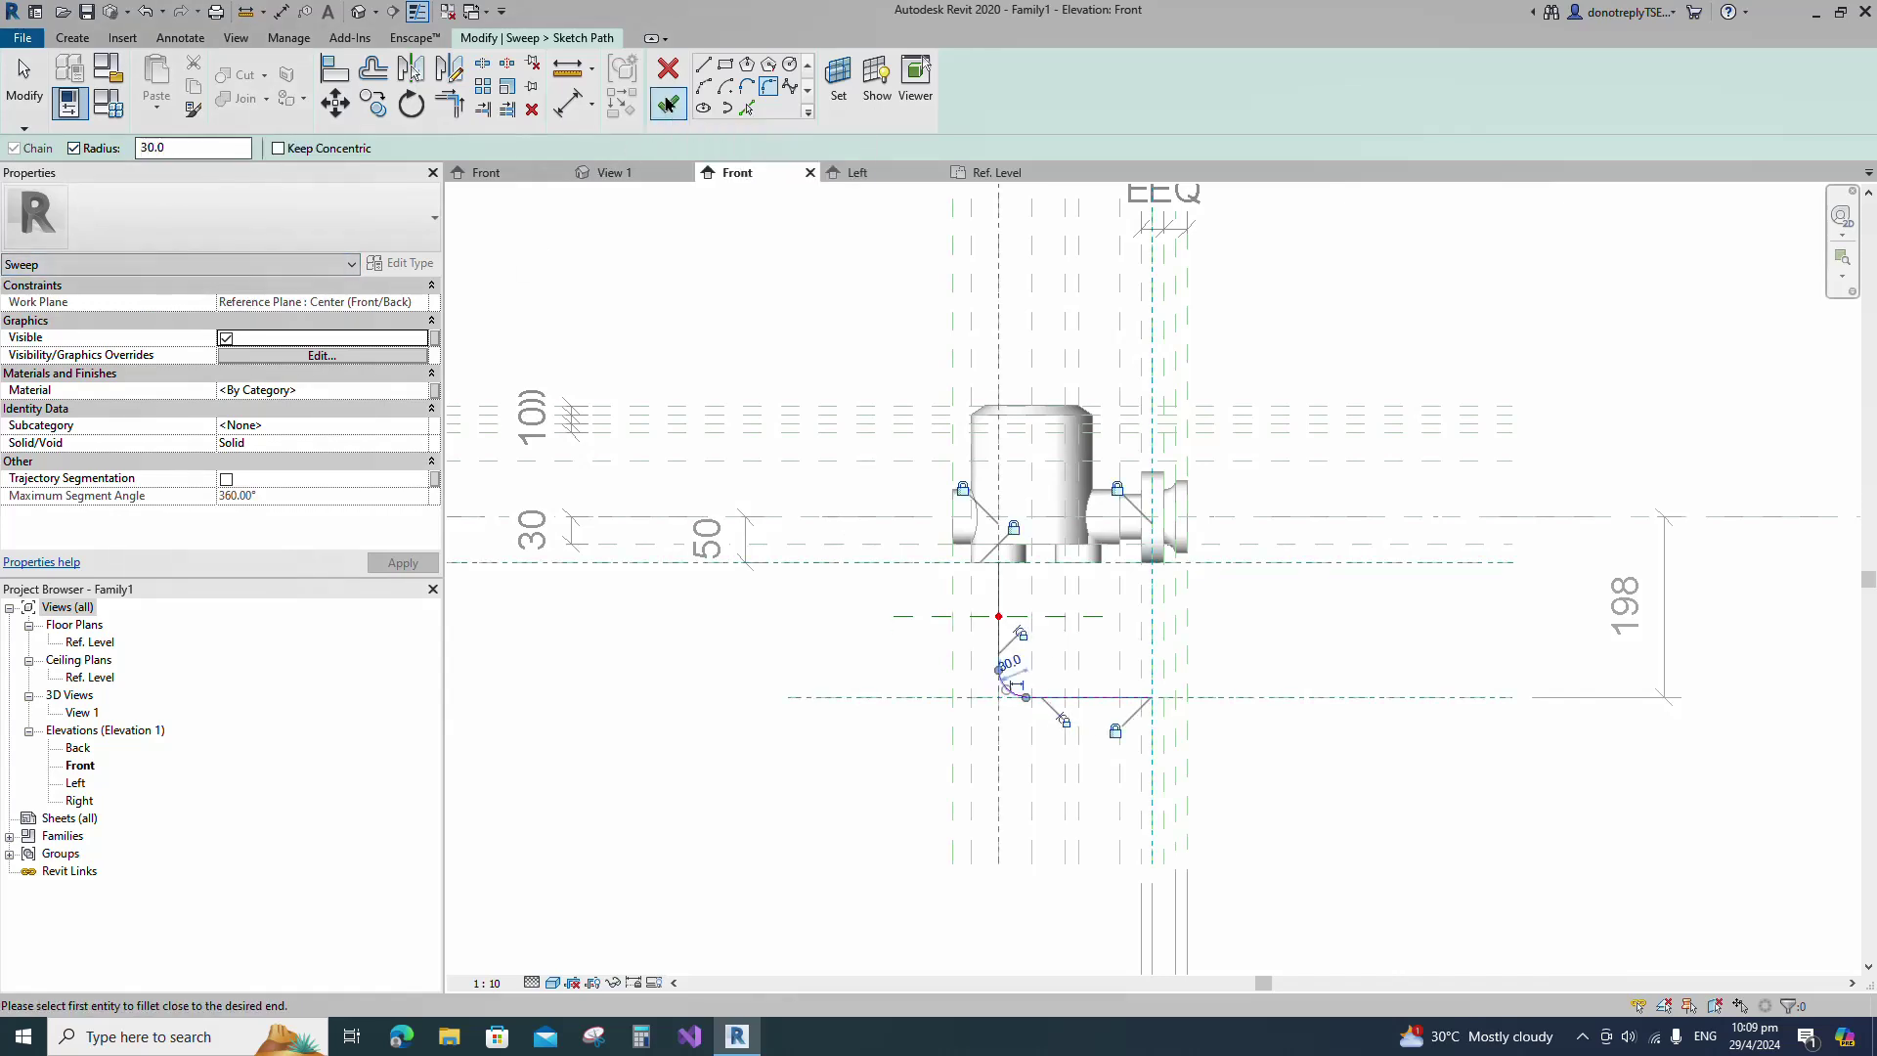
{"action": "left_click", "coordinate": [668, 104]}
Edit the sweep profile in Floor Plan: Ref. Level and draw a circle of radius 25 centred on the path.
{"action": "left_click", "coordinate": [1018, 105]}
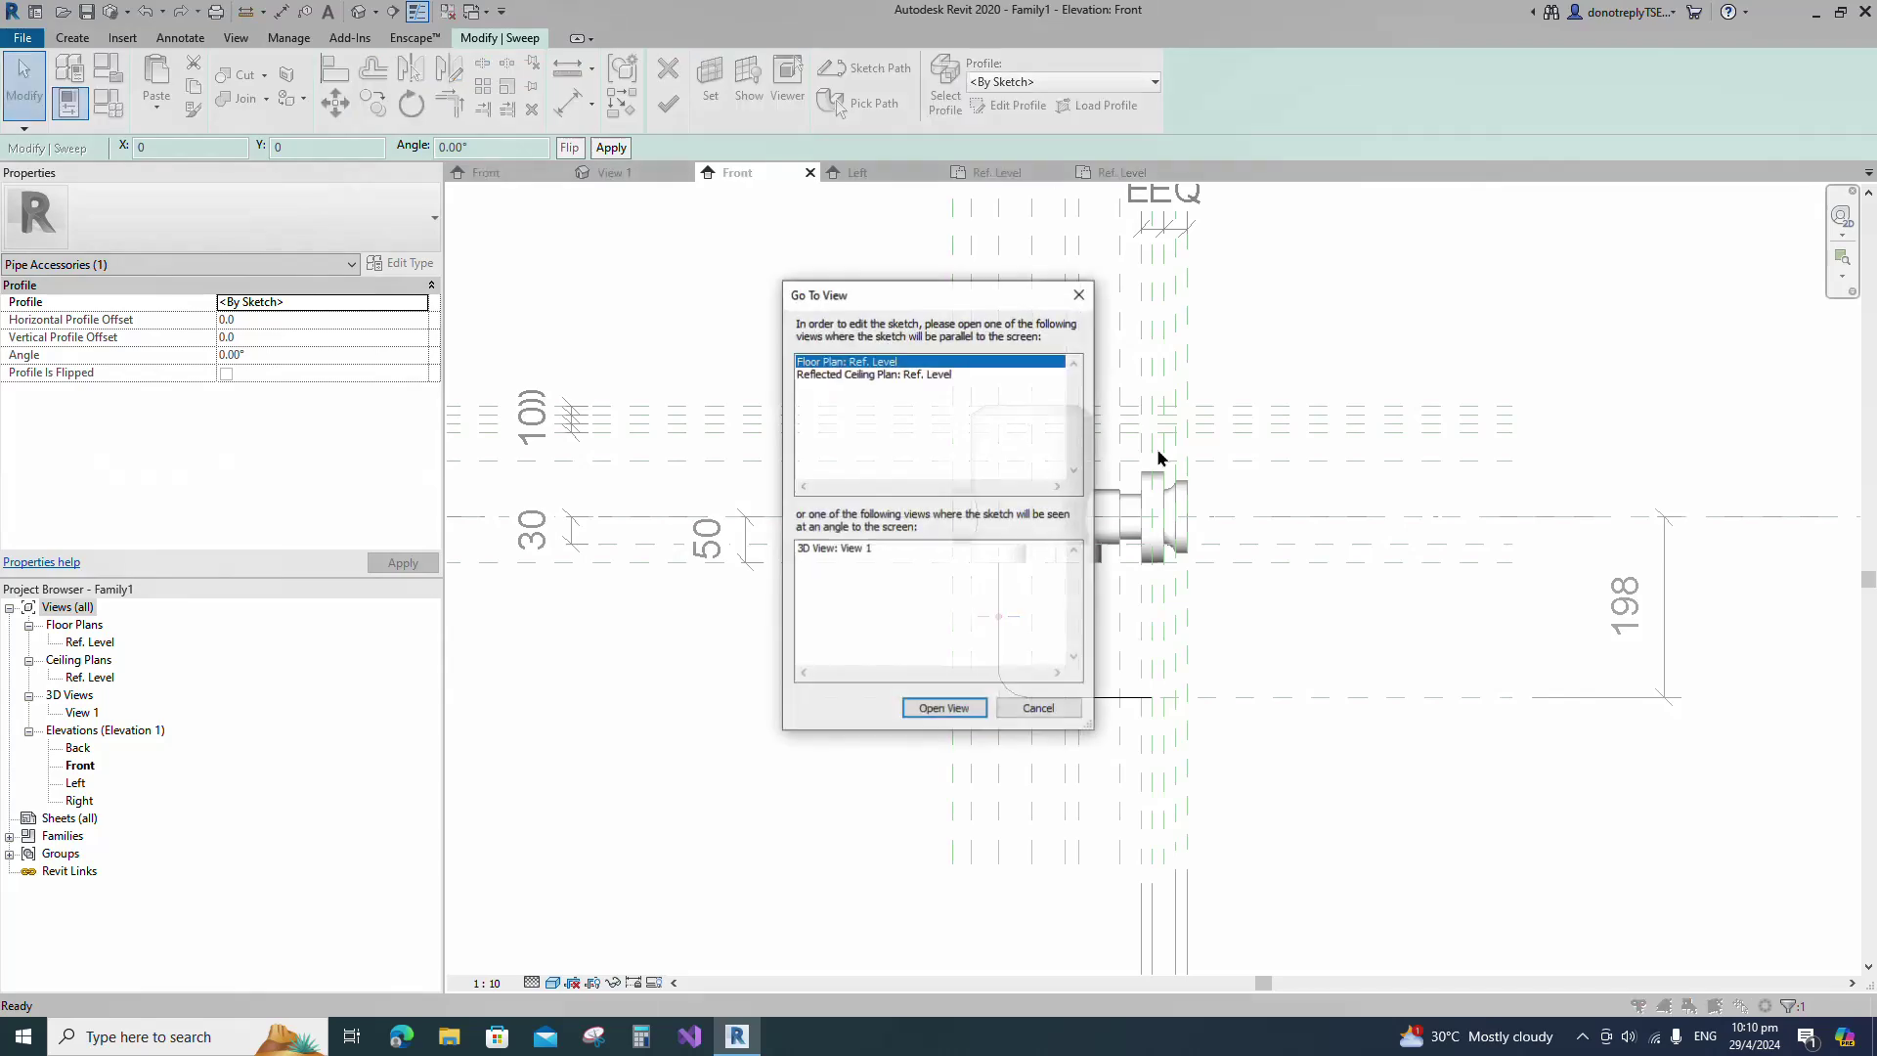
{"action": "left_click", "coordinate": [941, 709]}
{"action": "left_click", "coordinate": [790, 64]}
{"action": "scroll", "coordinate": [1110, 587], "scroll_direction": "up", "scroll_amount": 5}
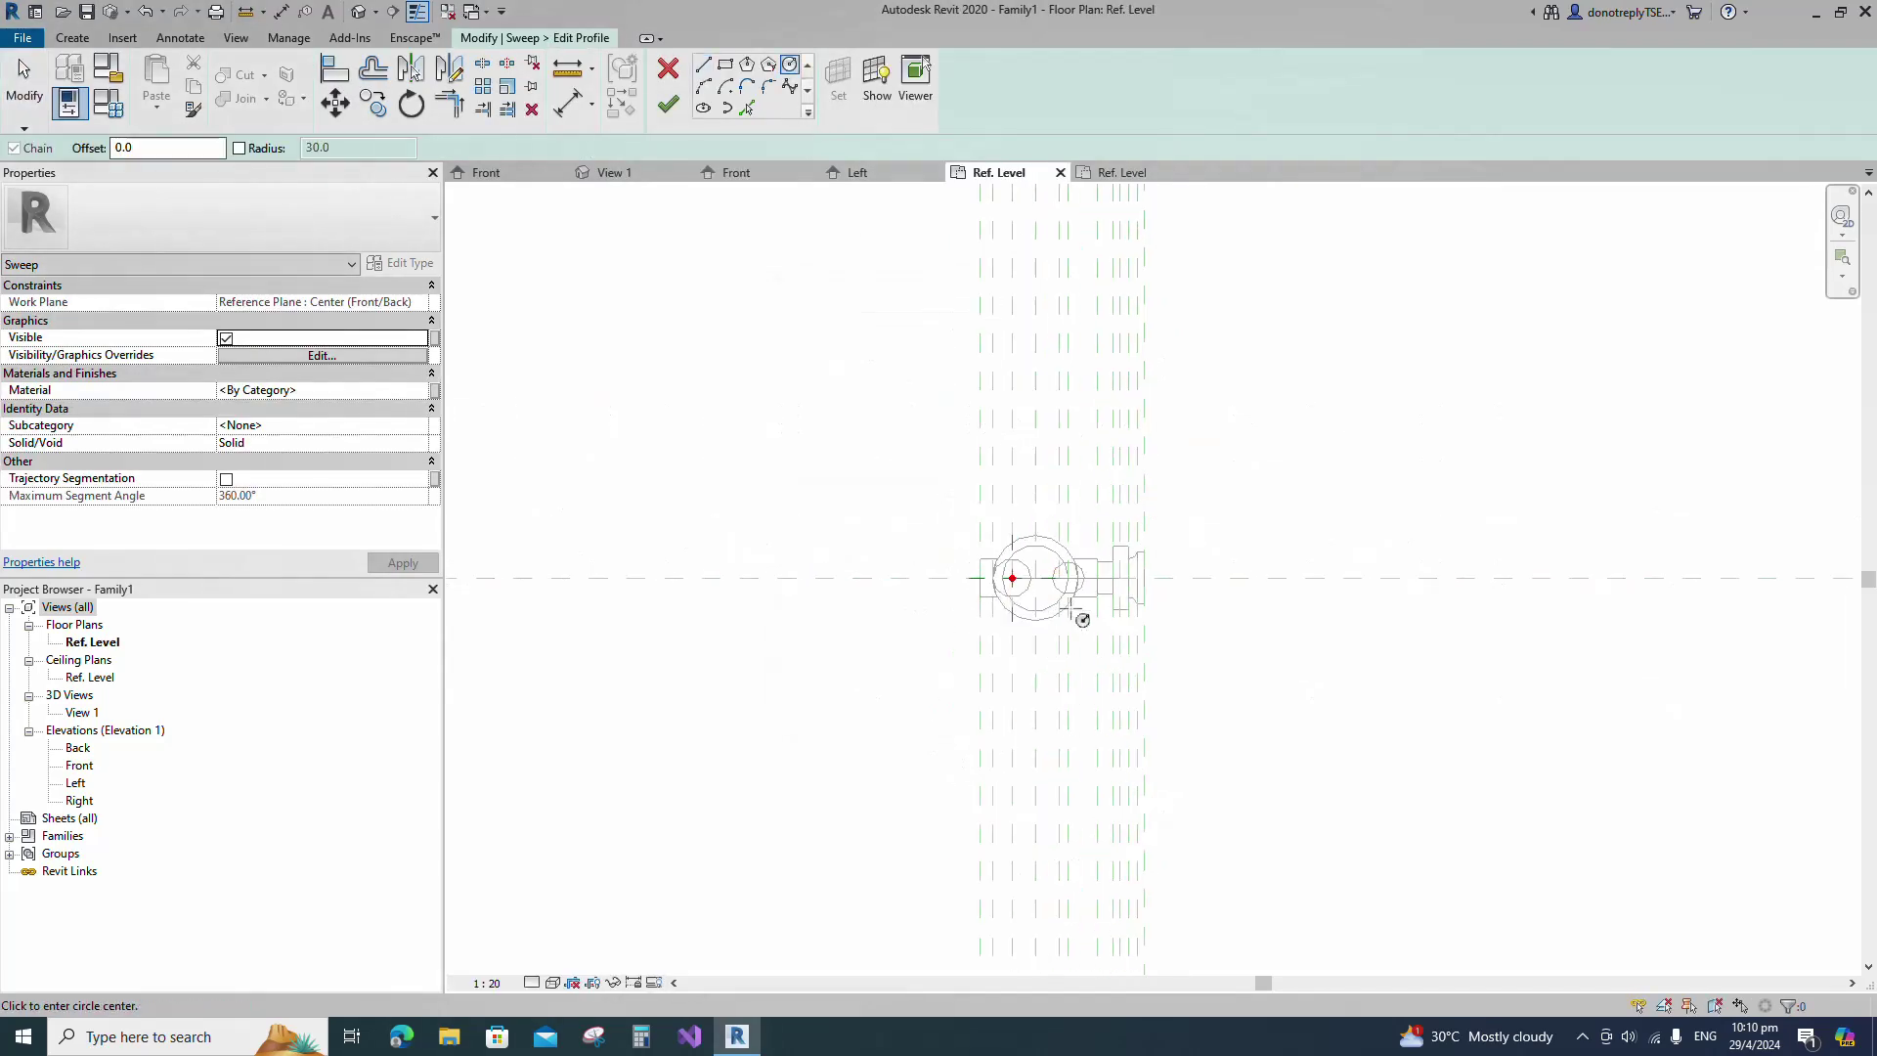
{"action": "left_click", "coordinate": [993, 548]}
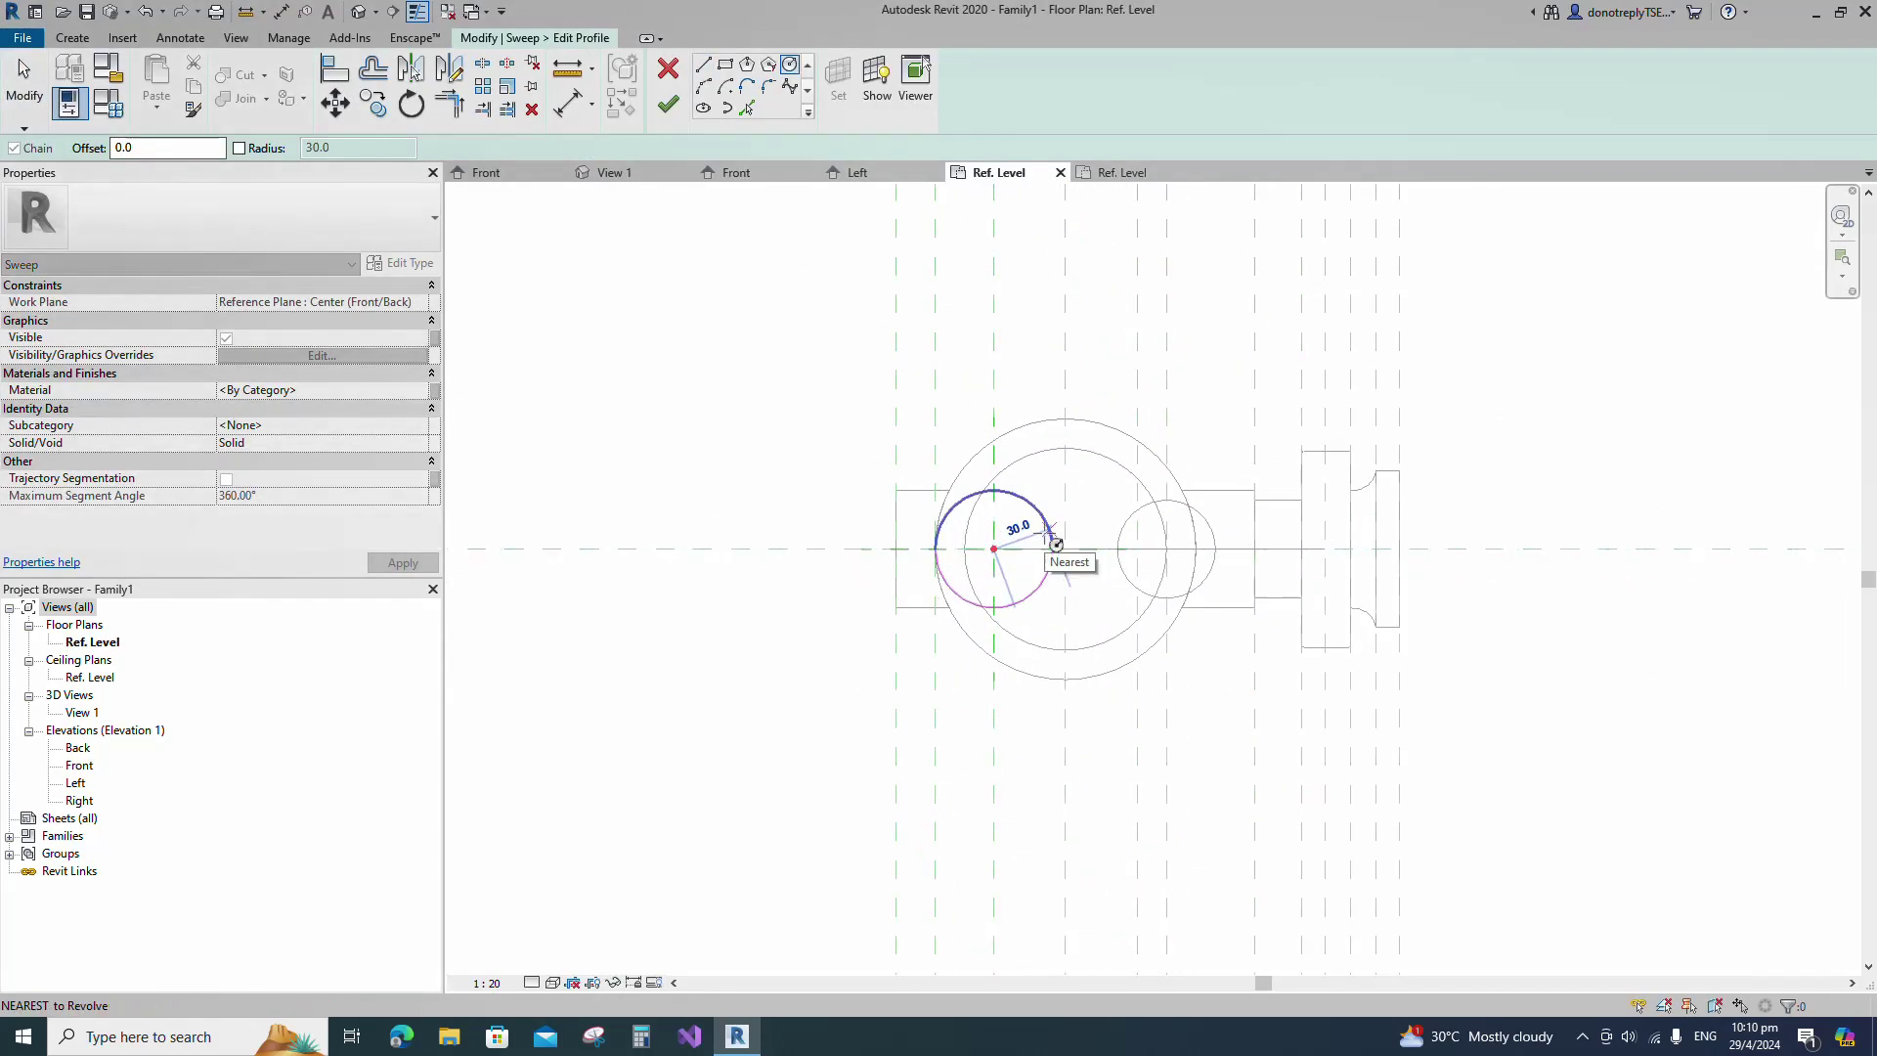
{"action": "type", "text": "25"}
{"action": "key", "text": "Return"}
{"action": "scroll", "coordinate": [1023, 597], "scroll_direction": "up", "scroll_amount": 2}
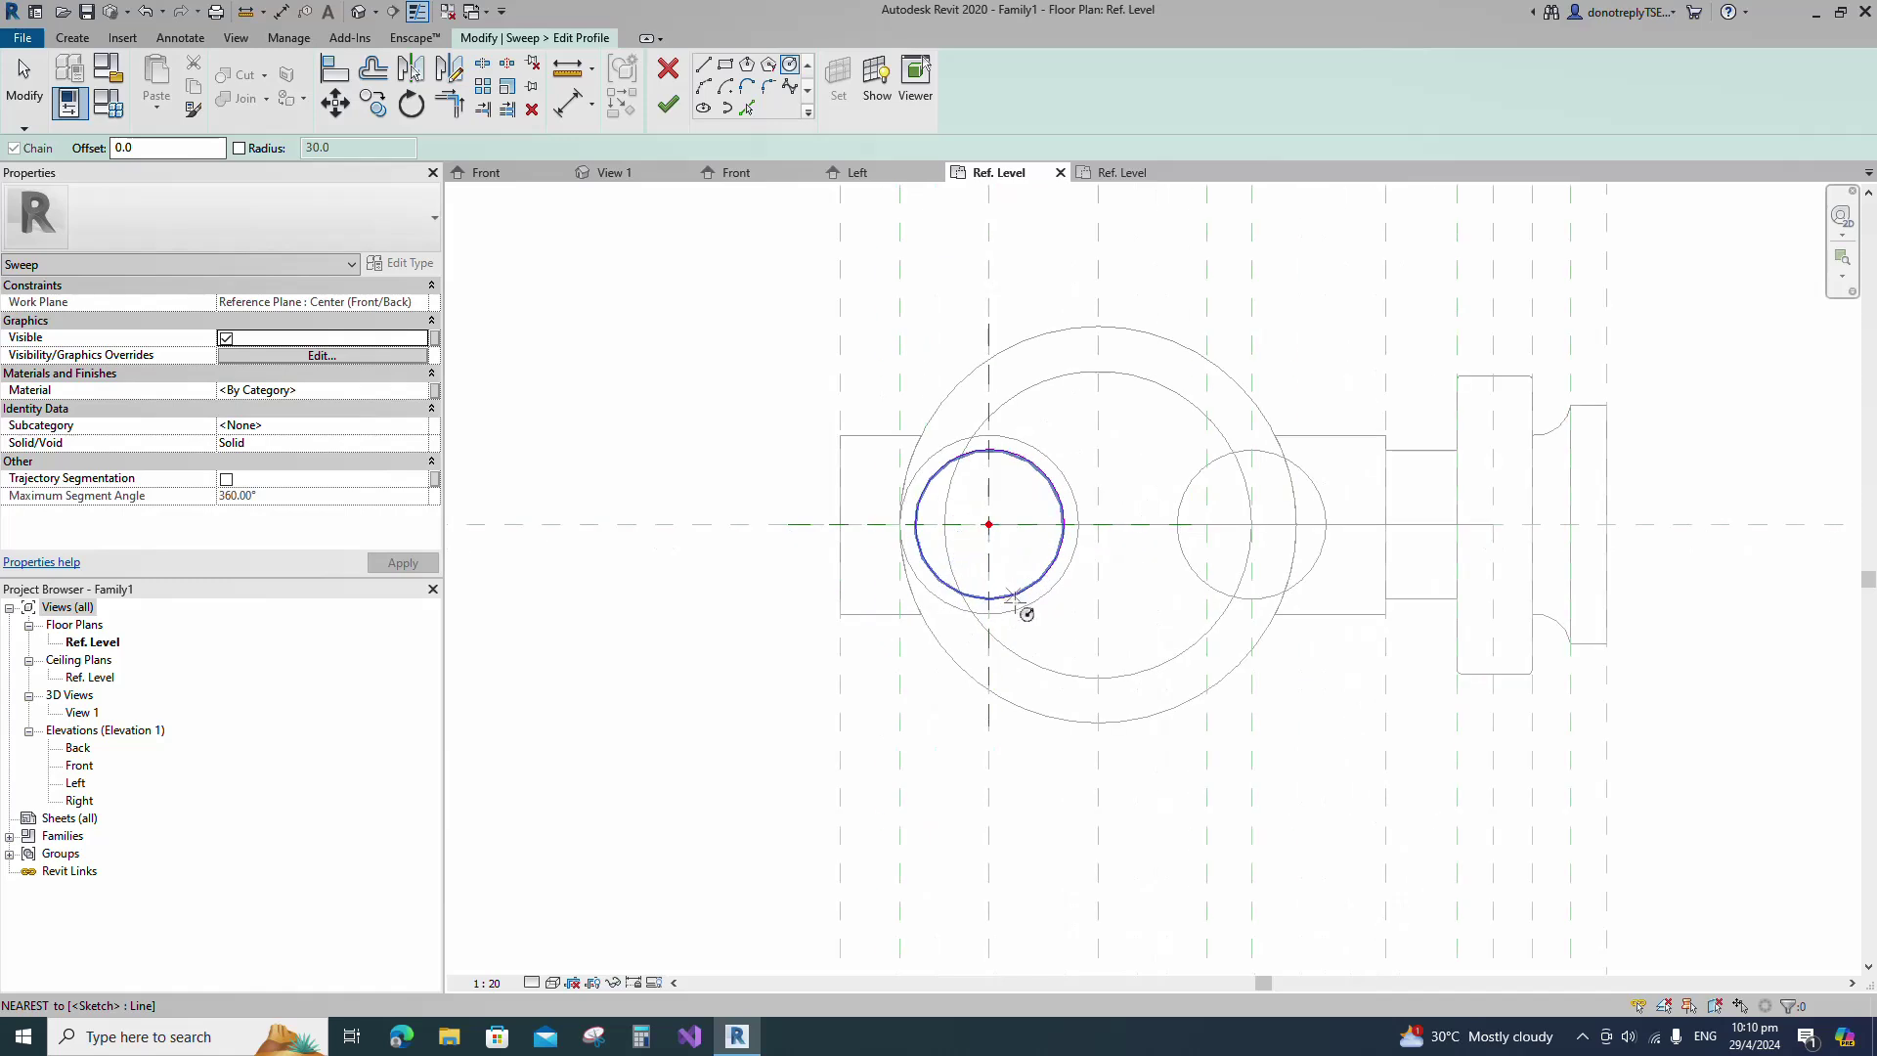
Turn on the profile circle's centre mark, align the circle to the path's centre planes, and finish the sweep.
{"action": "key", "text": "Escape"}
{"action": "key", "text": "Escape"}
{"action": "left_click", "coordinate": [217, 304]}
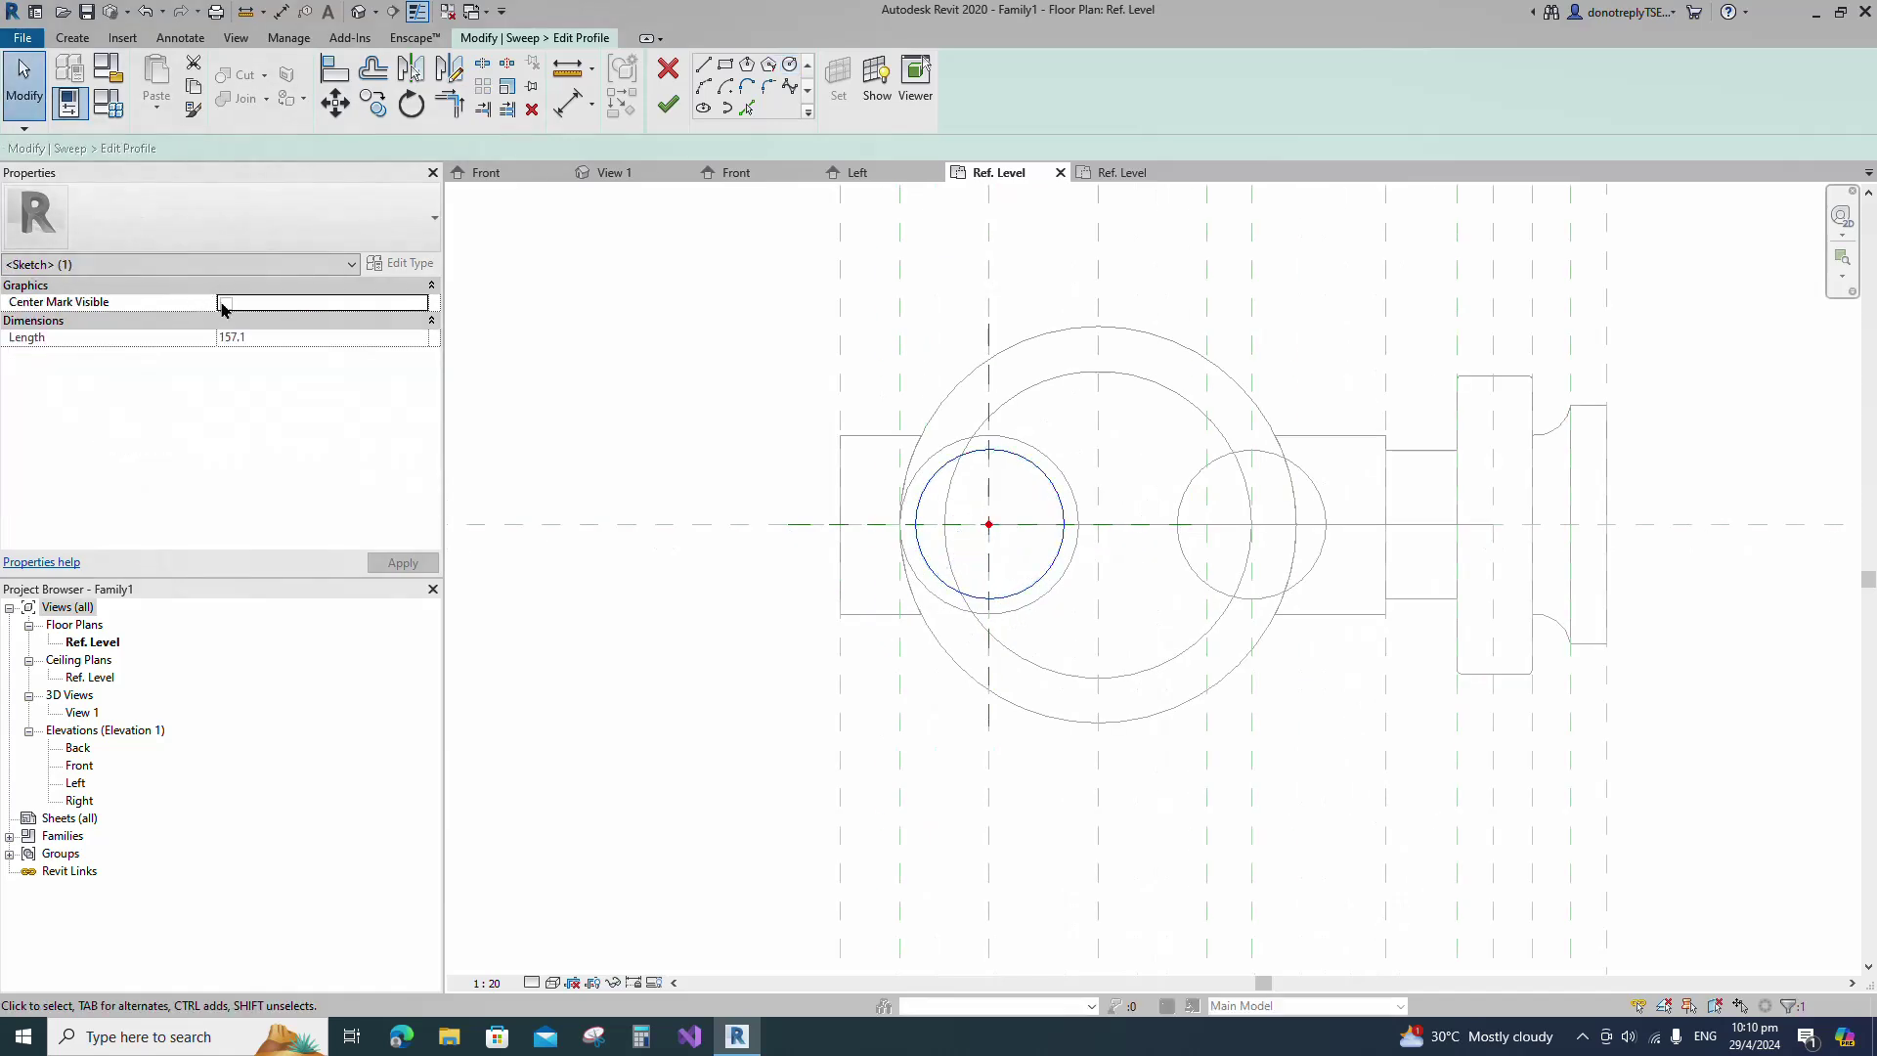
{"action": "left_click", "coordinate": [344, 84]}
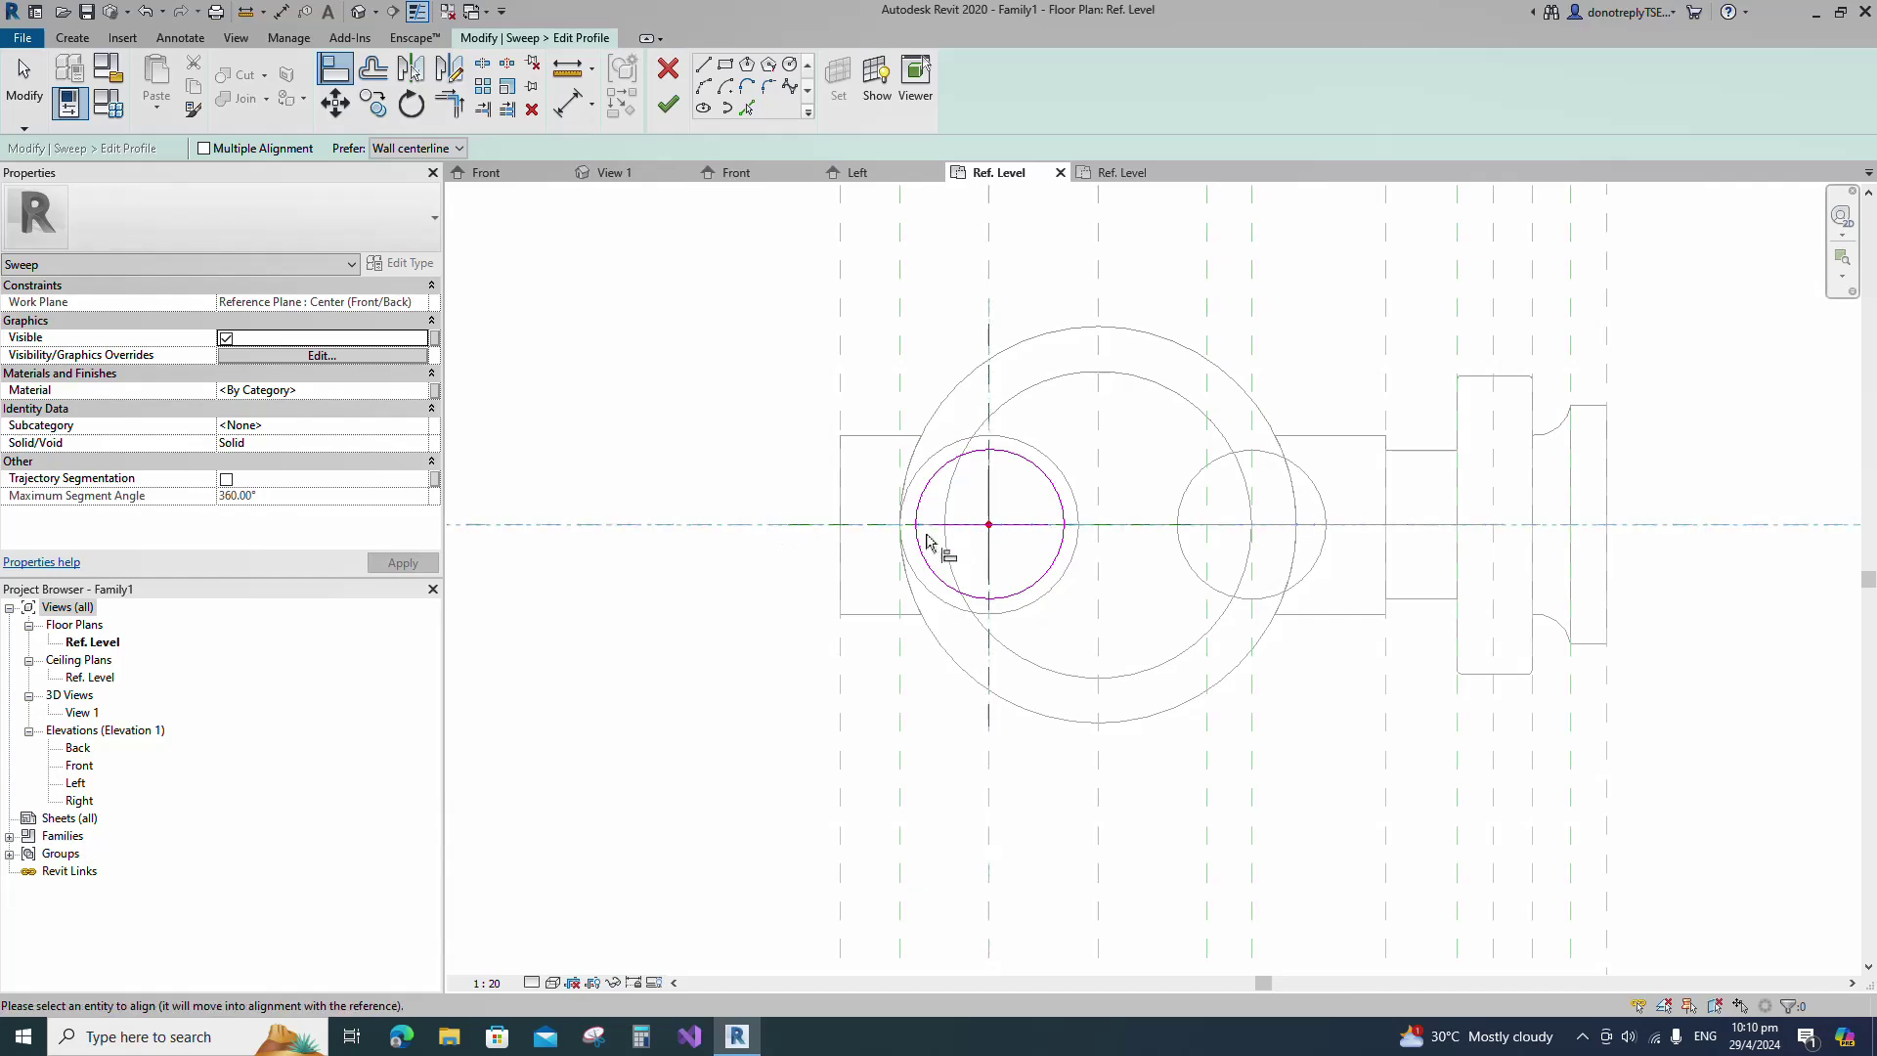
{"action": "scroll", "coordinate": [1036, 514], "scroll_direction": "down", "scroll_amount": 1}
{"action": "left_click", "coordinate": [668, 103]}
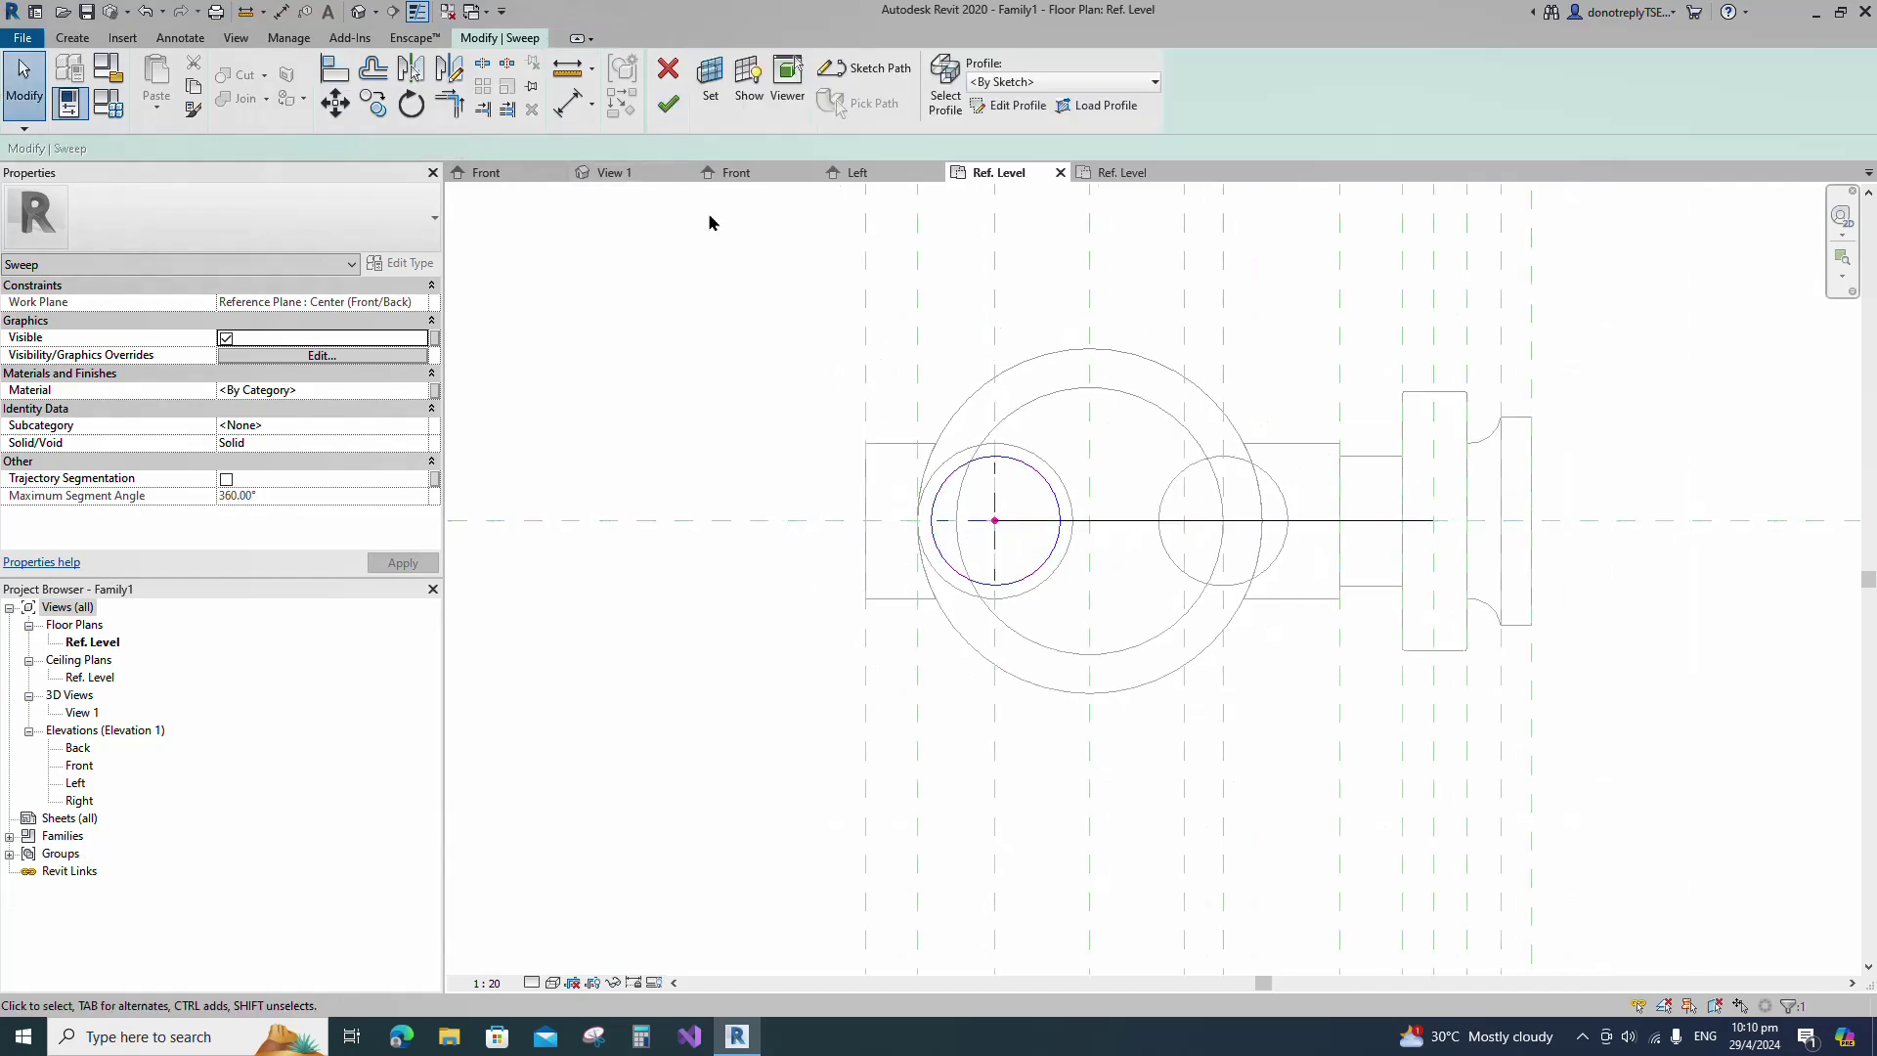
{"action": "left_click", "coordinate": [668, 104]}
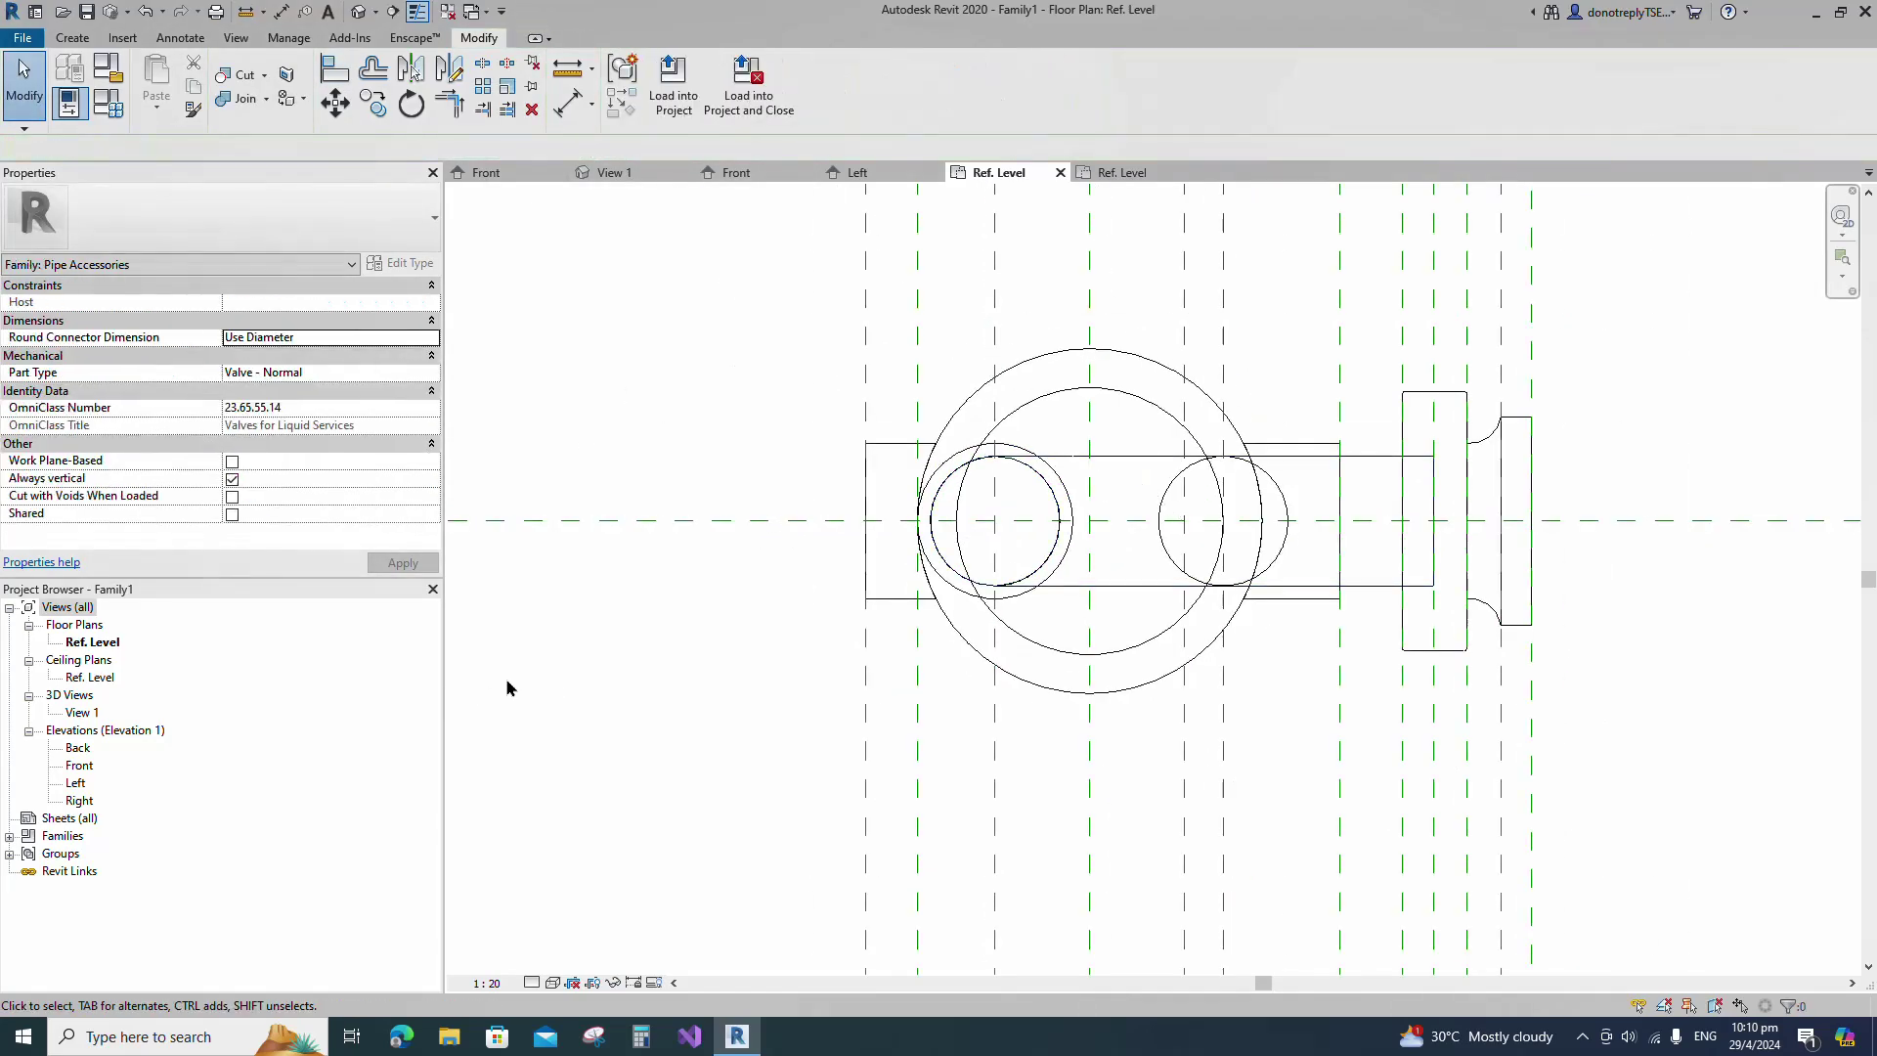
Open 3D View 1 and display the model shaded at Fine detail level.
{"action": "double_click", "coordinate": [86, 713]}
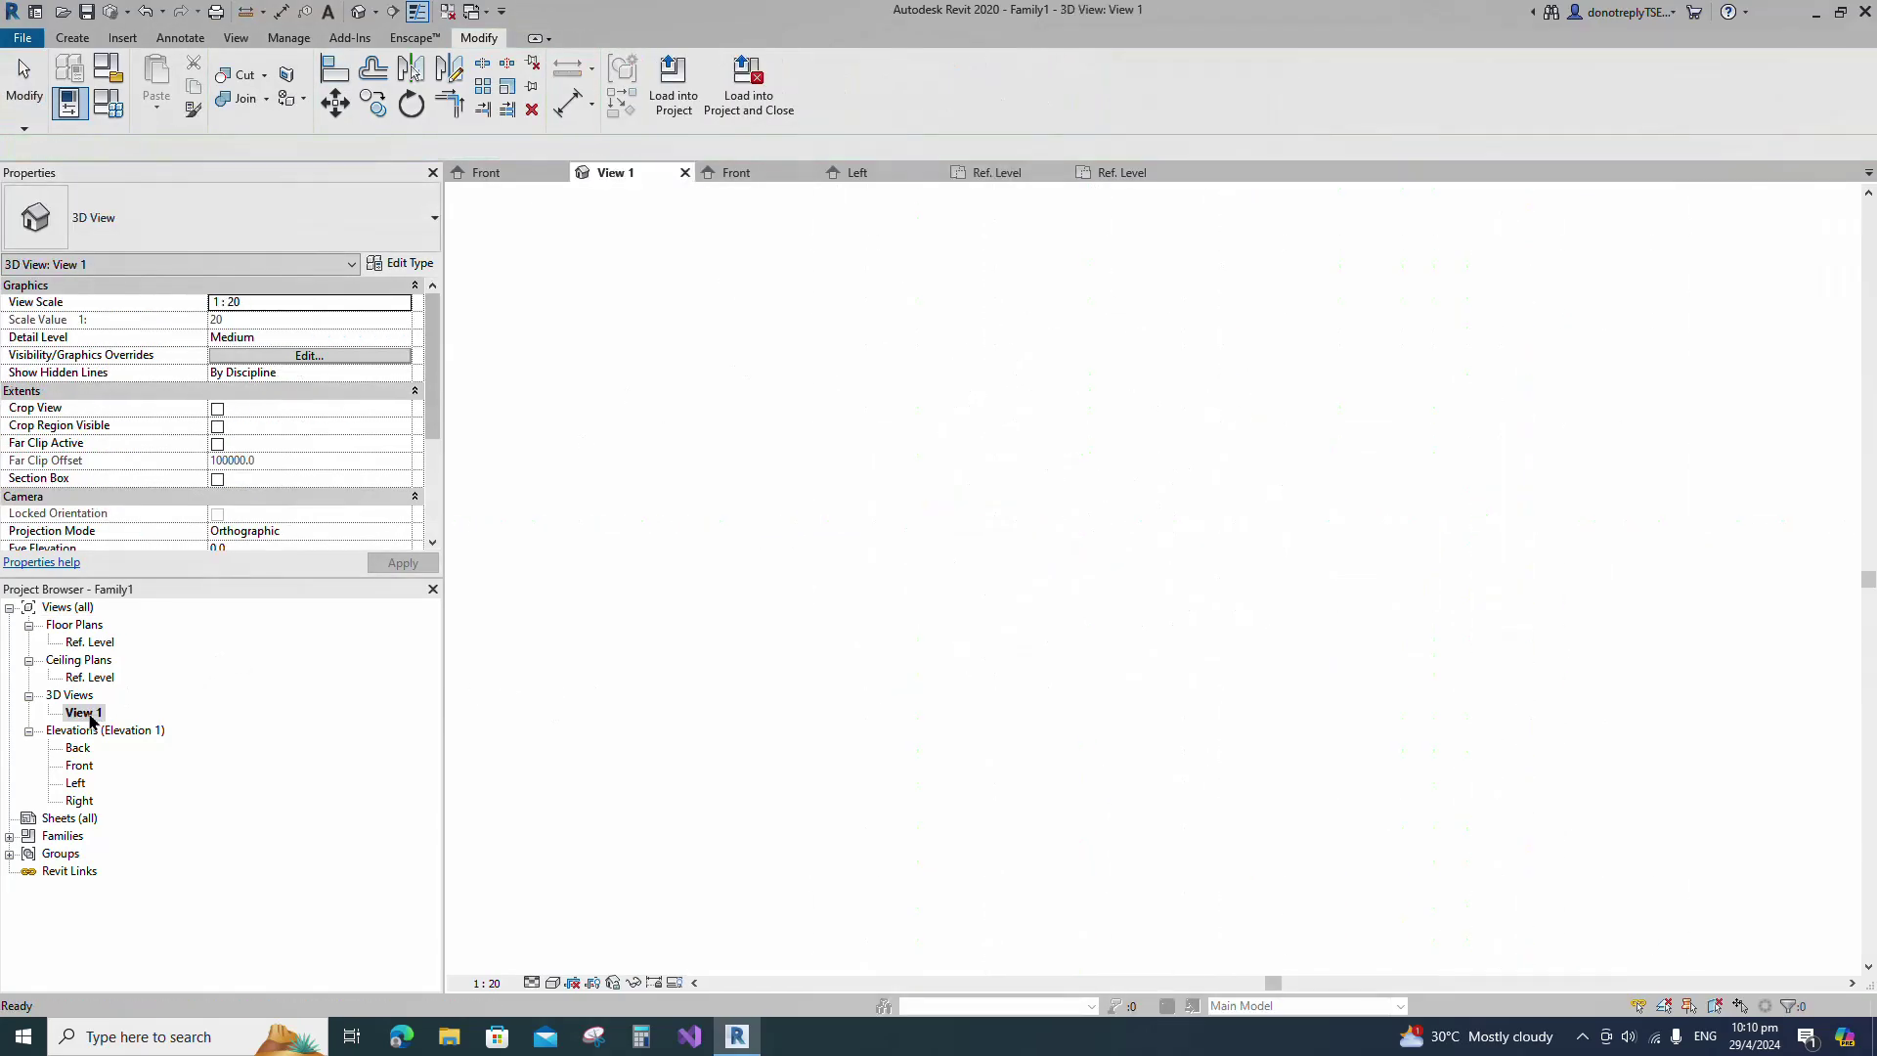
{"action": "left_click", "coordinate": [532, 983]}
{"action": "left_click", "coordinate": [586, 919]}
{"action": "mouse_move", "coordinate": [1438, 633]}
{"action": "middle_mouse_down", "text": "shift"}
{"action": "mouse_move", "coordinate": [1574, 679]}
{"action": "mouse_move", "coordinate": [1542, 822]}
{"action": "middle_mouse_up", "text": "shift"}
Associate the swept elbow pipe's material with the Body family parameter.
{"action": "left_click", "coordinate": [1361, 740]}
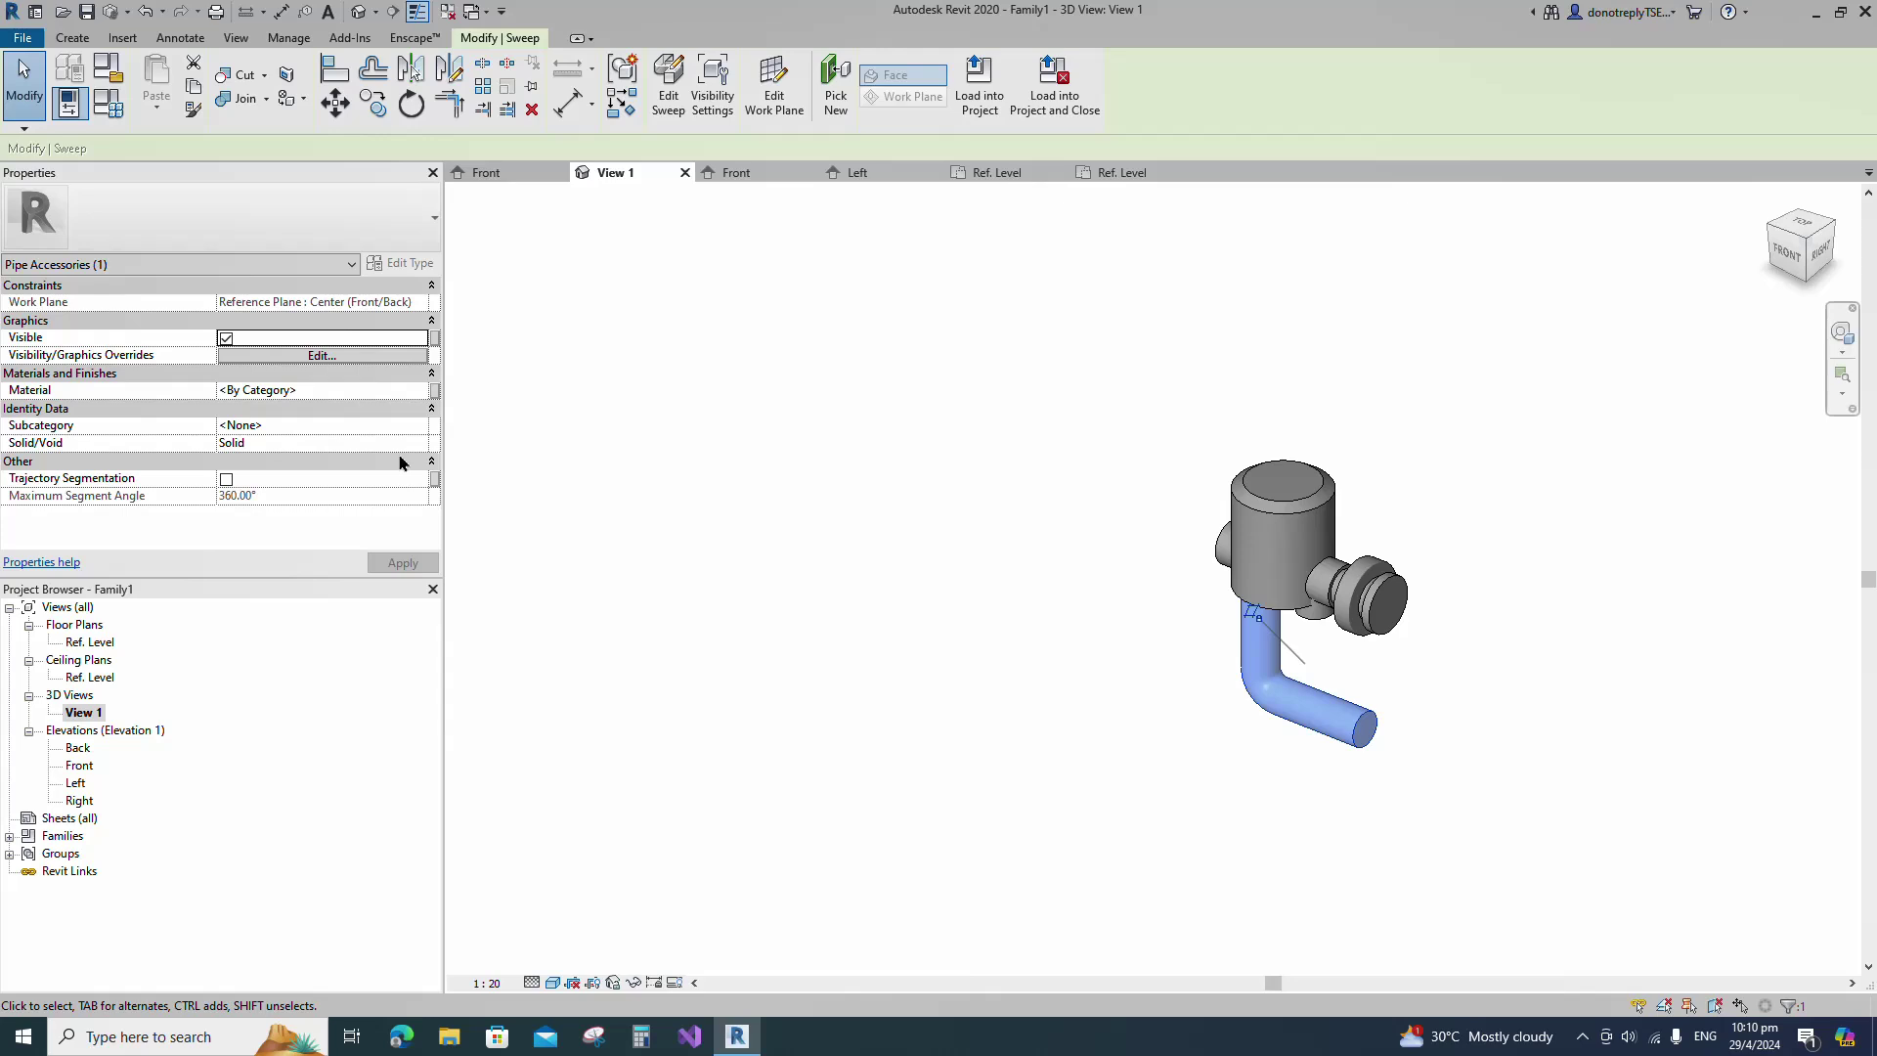
{"action": "left_click", "coordinate": [434, 390]}
{"action": "left_click", "coordinate": [807, 457]}
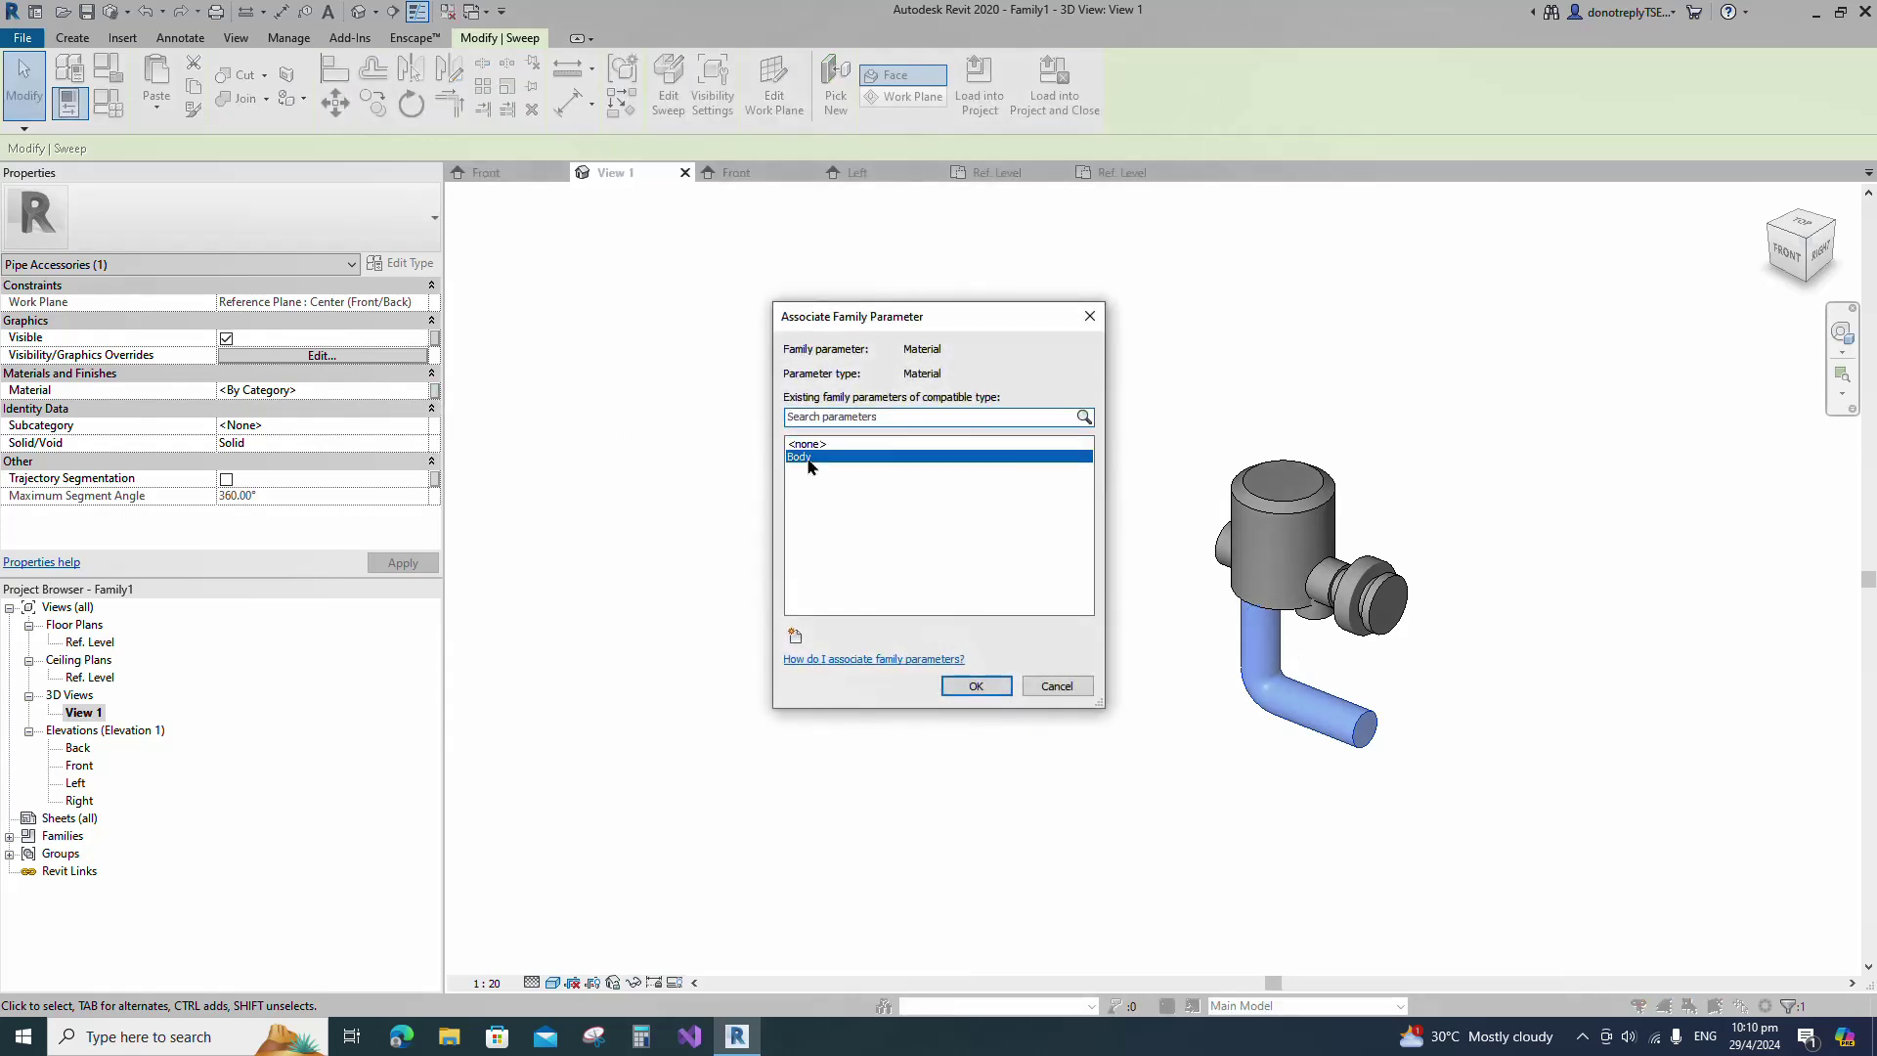
{"action": "left_click", "coordinate": [963, 697]}
Join the valve body with the two collars under it.
{"action": "scroll", "coordinate": [1510, 738], "scroll_direction": "up", "scroll_amount": 2}
{"action": "middle_click_drag", "start_coordinate": [1516, 734], "coordinate": [1508, 499], "text": "shift"}
{"action": "left_click", "coordinate": [1506, 501]}
{"action": "left_click", "coordinate": [240, 97]}
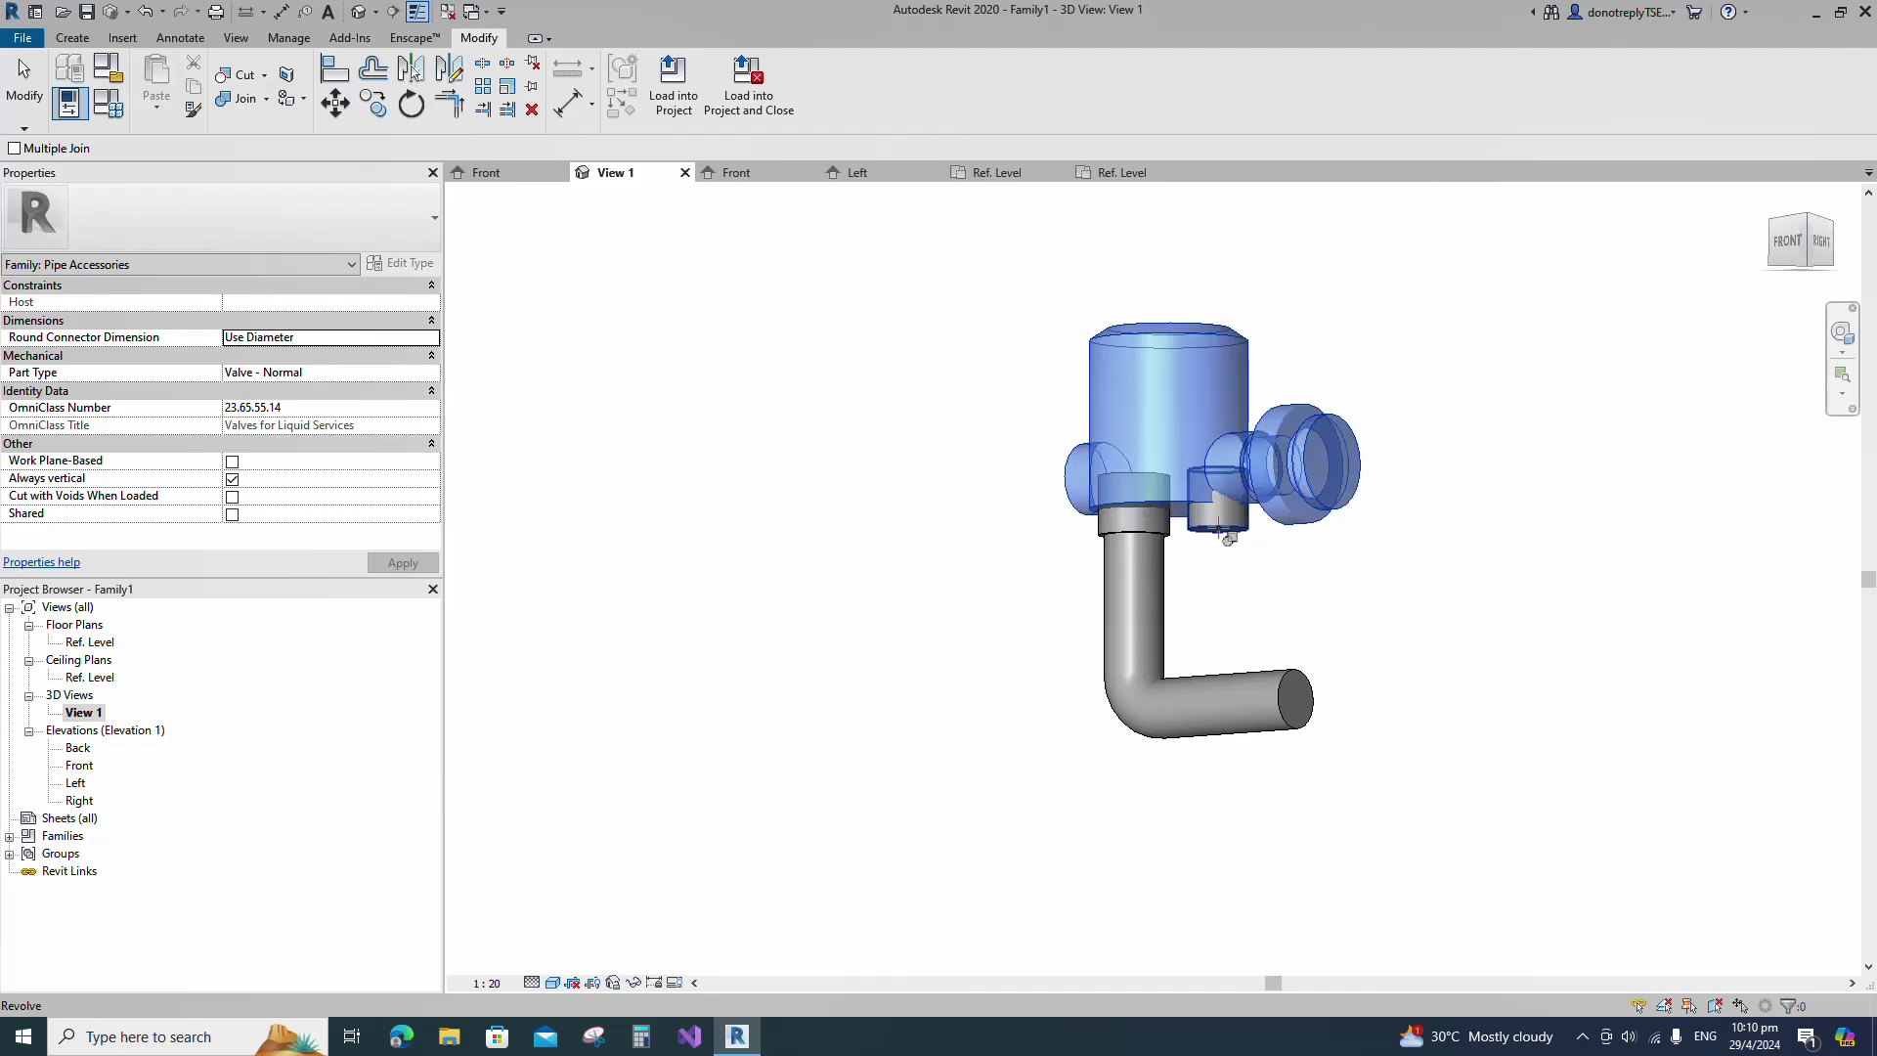
{"action": "scroll", "coordinate": [1198, 576], "scroll_direction": "up", "scroll_amount": 2}
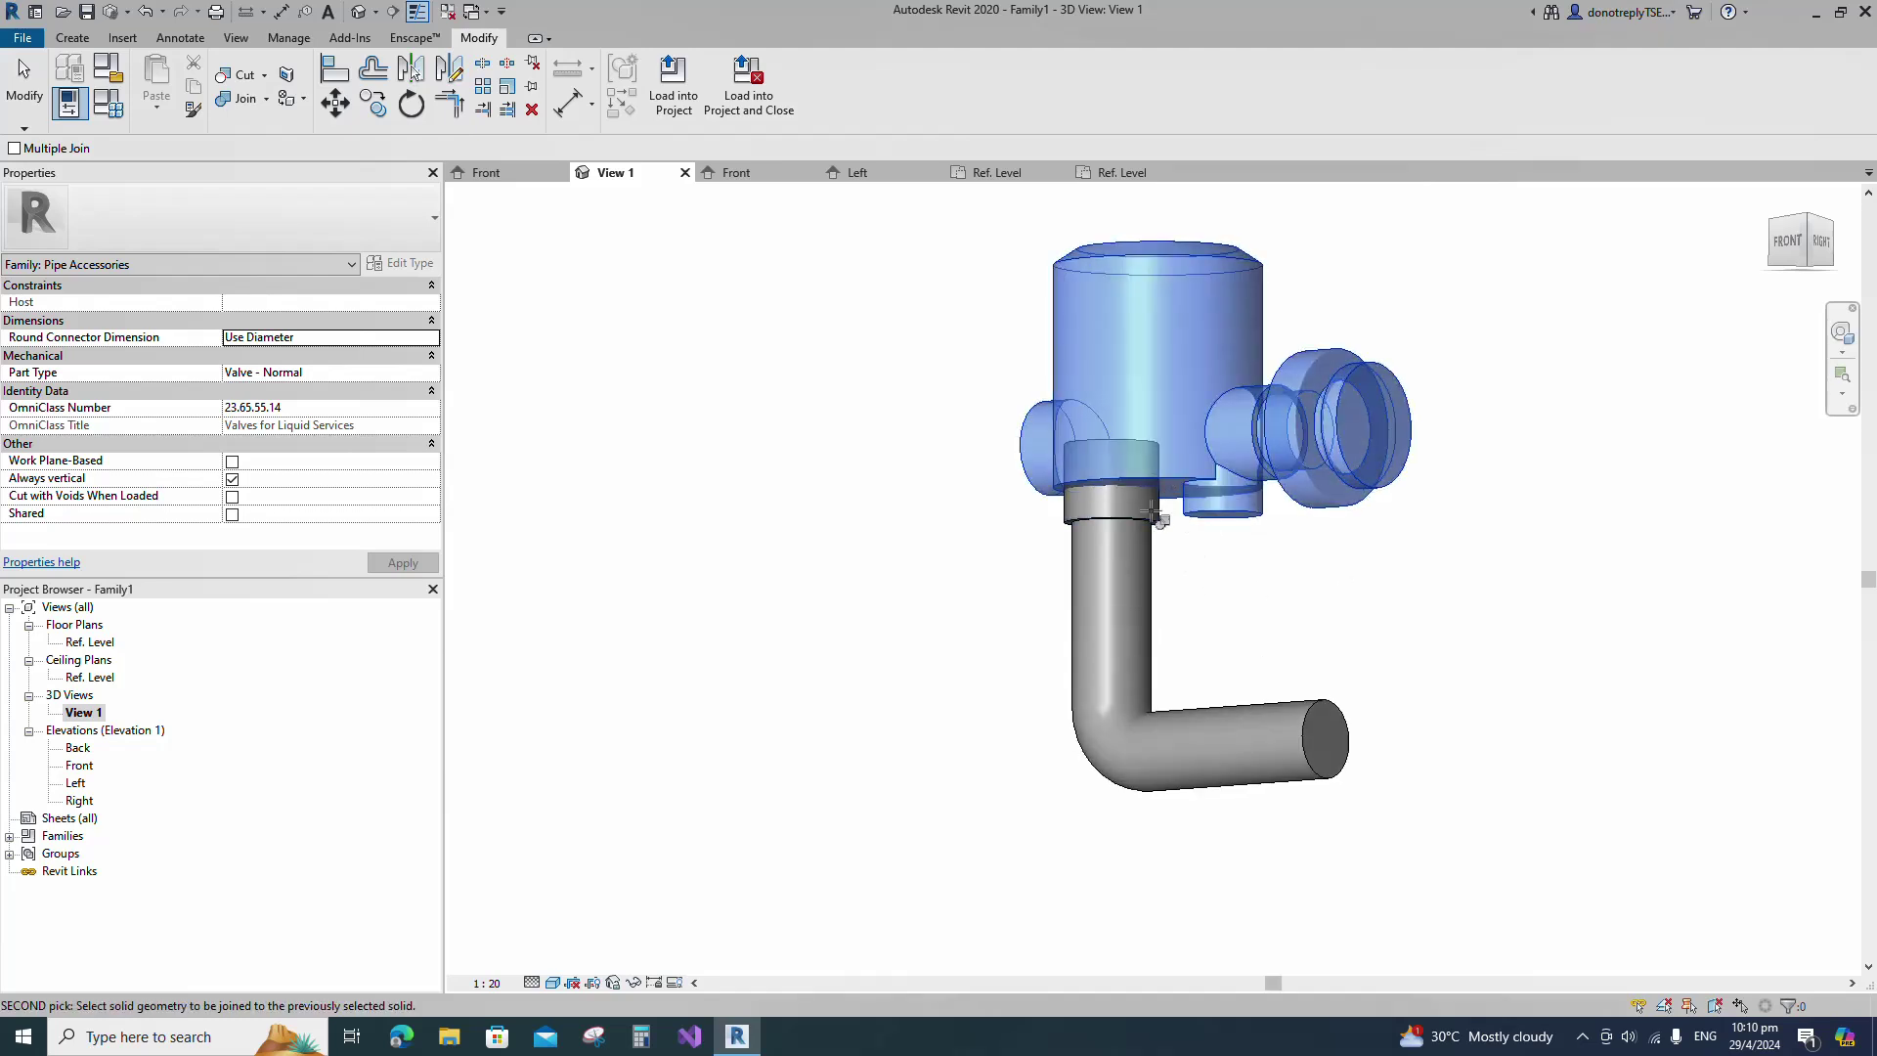
{"action": "scroll", "coordinate": [1261, 585], "scroll_direction": "down", "scroll_amount": 3}
{"action": "key", "text": "Escape"}
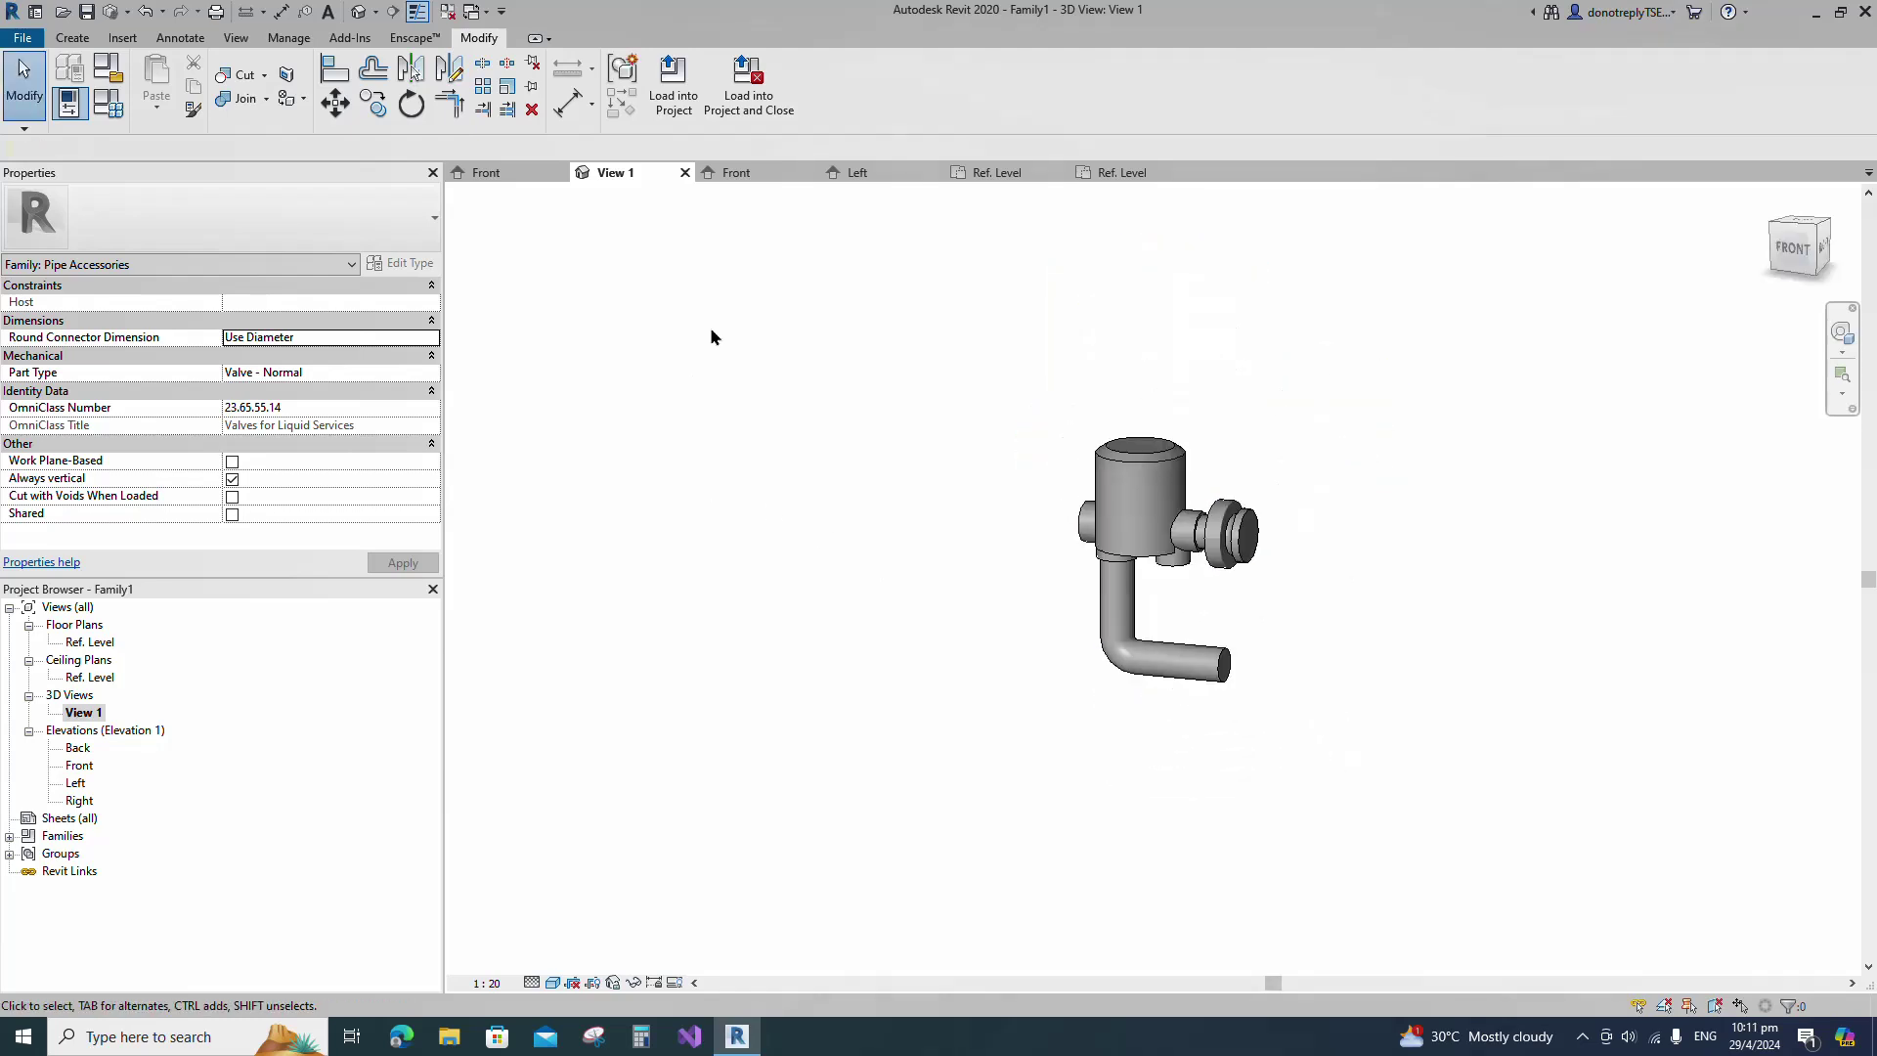
In the Front elevation, add reference planes offset 50 above the pipe's horizontal centreline and 50 to the right of its vertical centreline.
{"action": "left_click", "coordinate": [738, 176]}
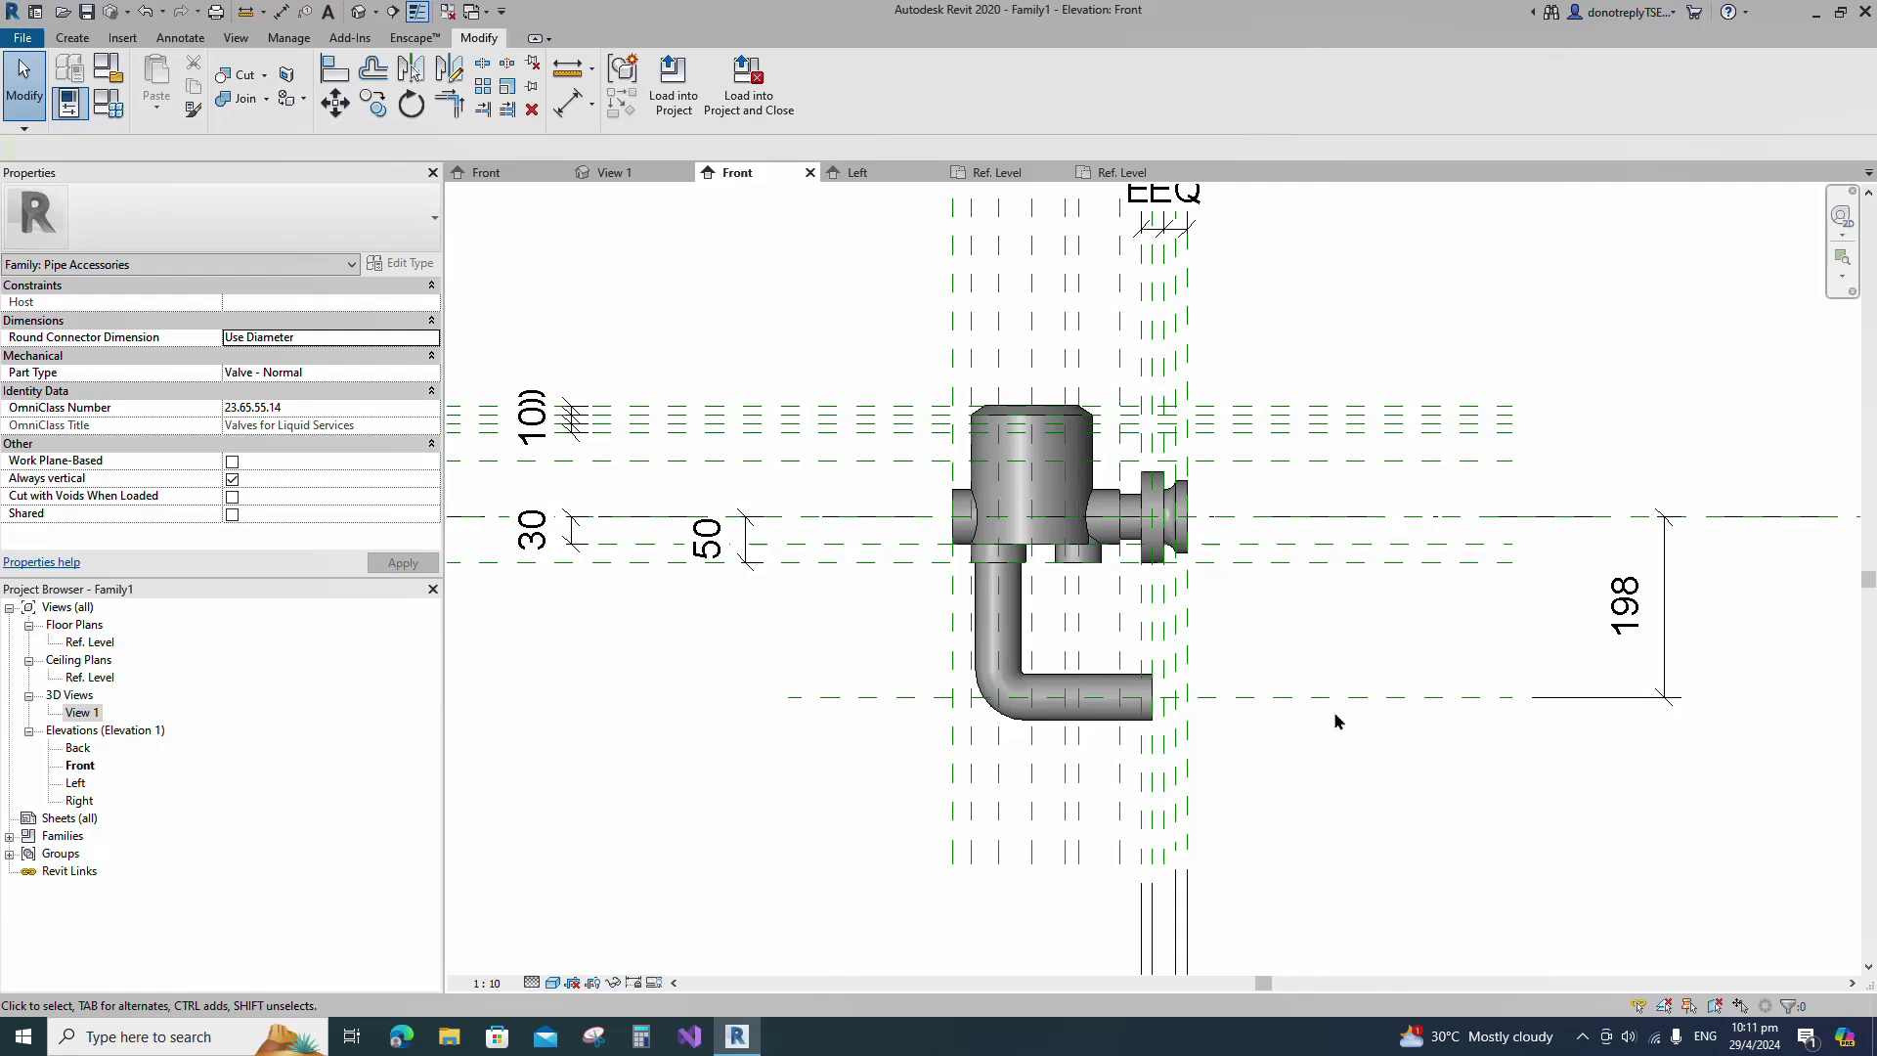
{"action": "key", "text": "r"}
{"action": "key", "text": "p"}
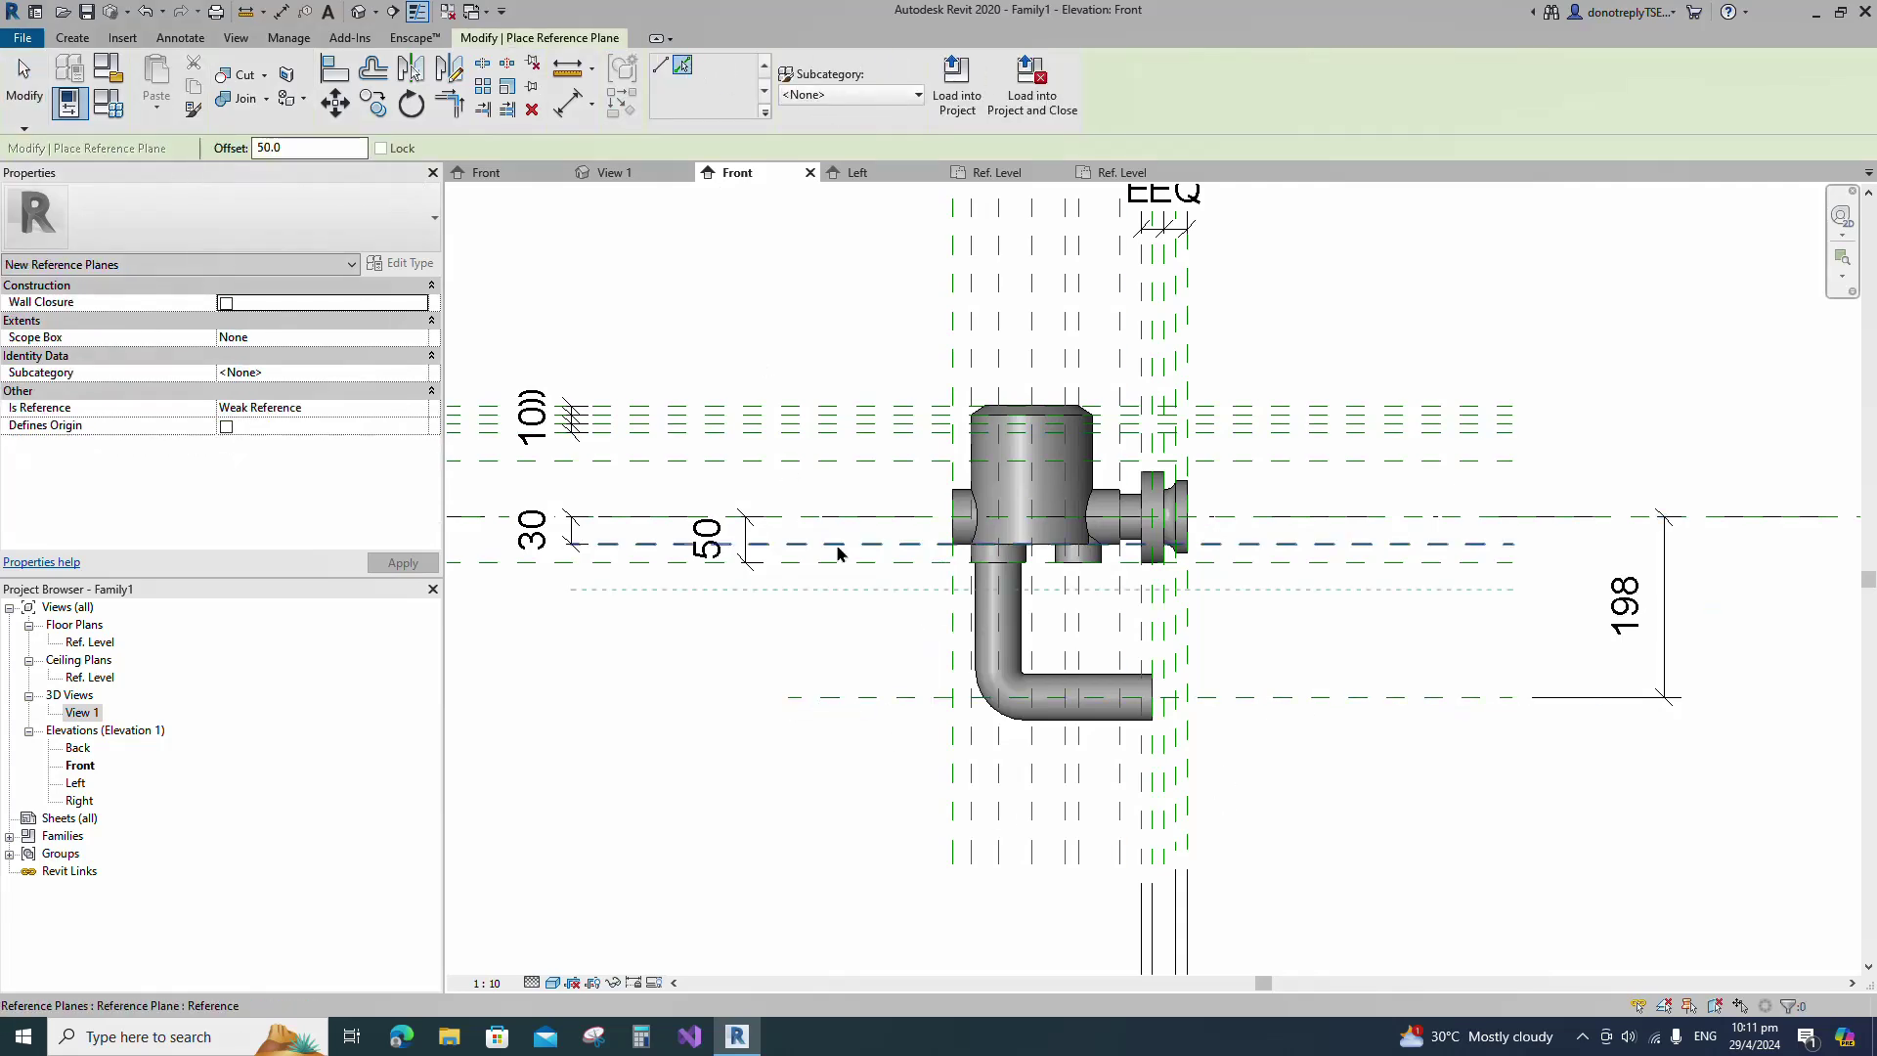
{"action": "left_click", "coordinate": [878, 696]}
{"action": "scroll", "coordinate": [977, 922], "scroll_direction": "up", "scroll_amount": 1}
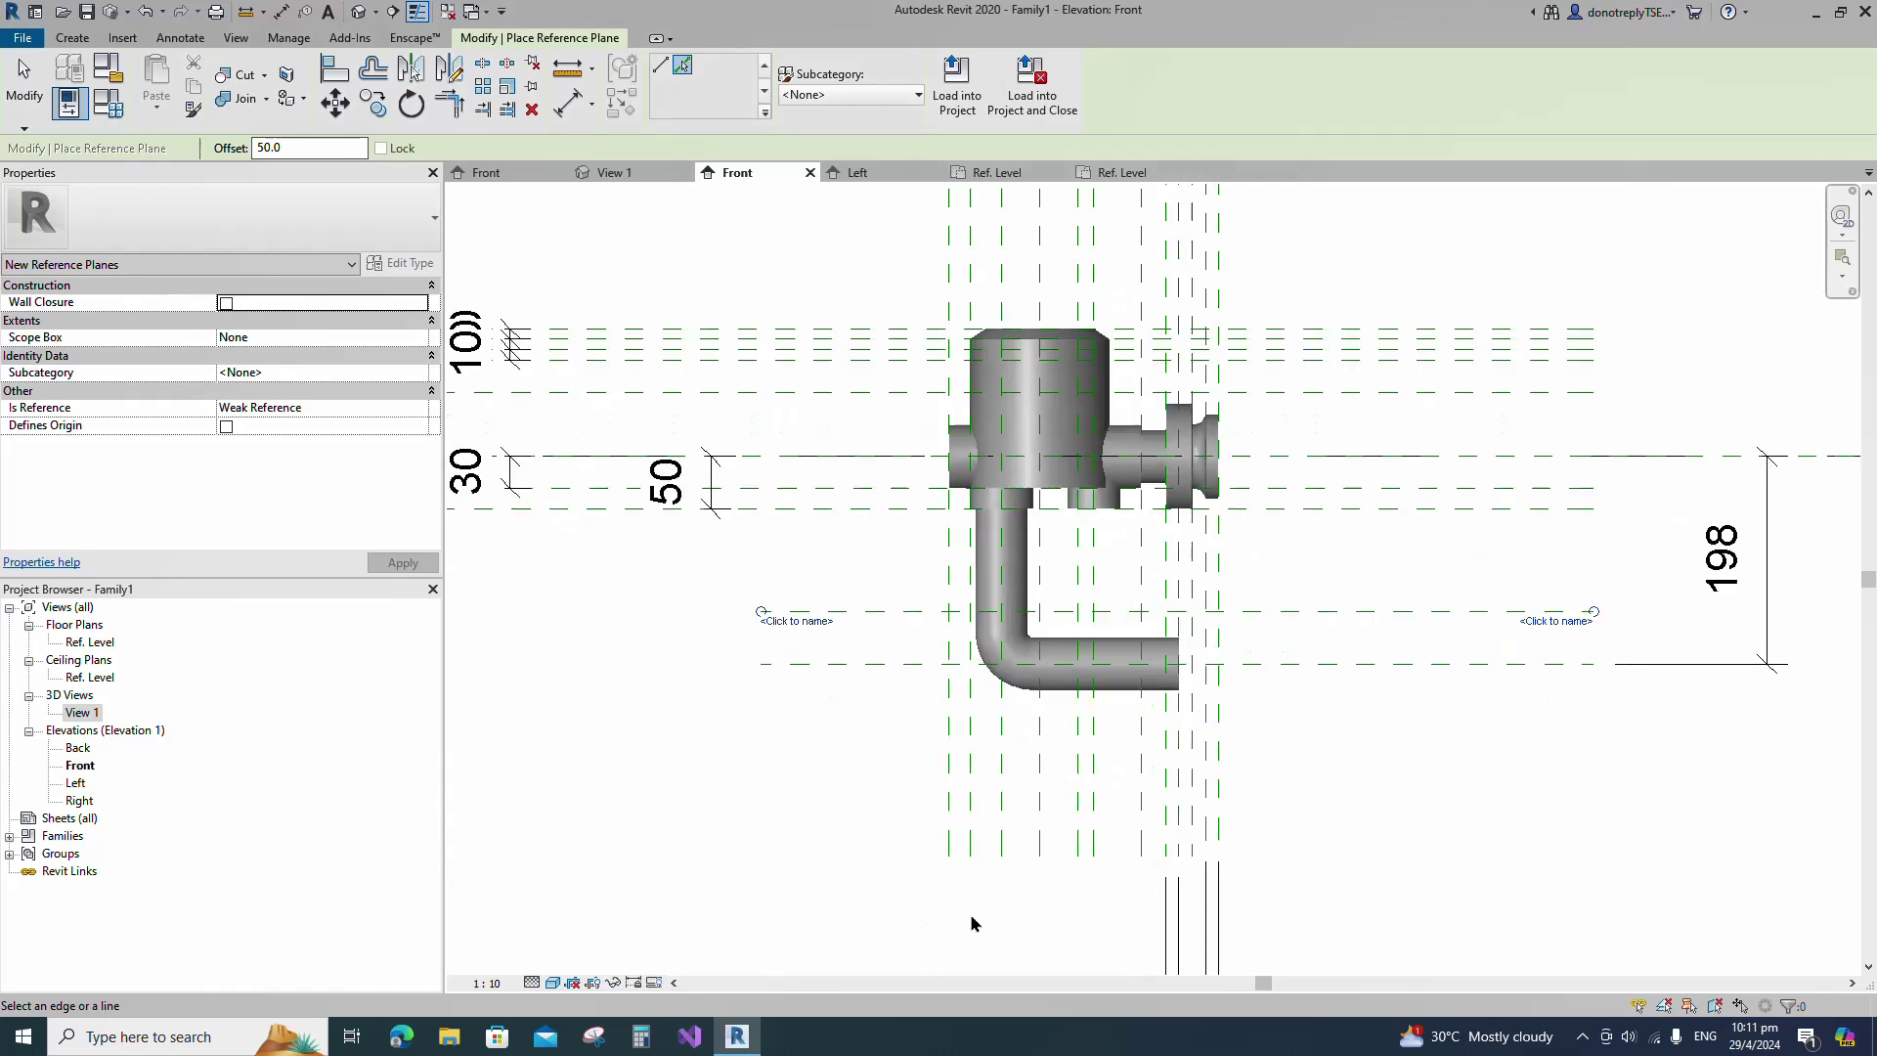
{"action": "left_click", "coordinate": [1004, 814]}
Dimension the two new reference planes from the pipe's horizontal and vertical centreline planes.
{"action": "key", "text": "d"}
{"action": "key", "text": "i"}
{"action": "left_click", "coordinate": [827, 663]}
{"action": "left_click", "coordinate": [788, 612]}
{"action": "left_click", "coordinate": [711, 557]}
{"action": "left_click", "coordinate": [1003, 813]}
{"action": "left_click", "coordinate": [1055, 814]}
{"action": "scroll", "coordinate": [1011, 659], "scroll_direction": "down", "scroll_amount": 2}
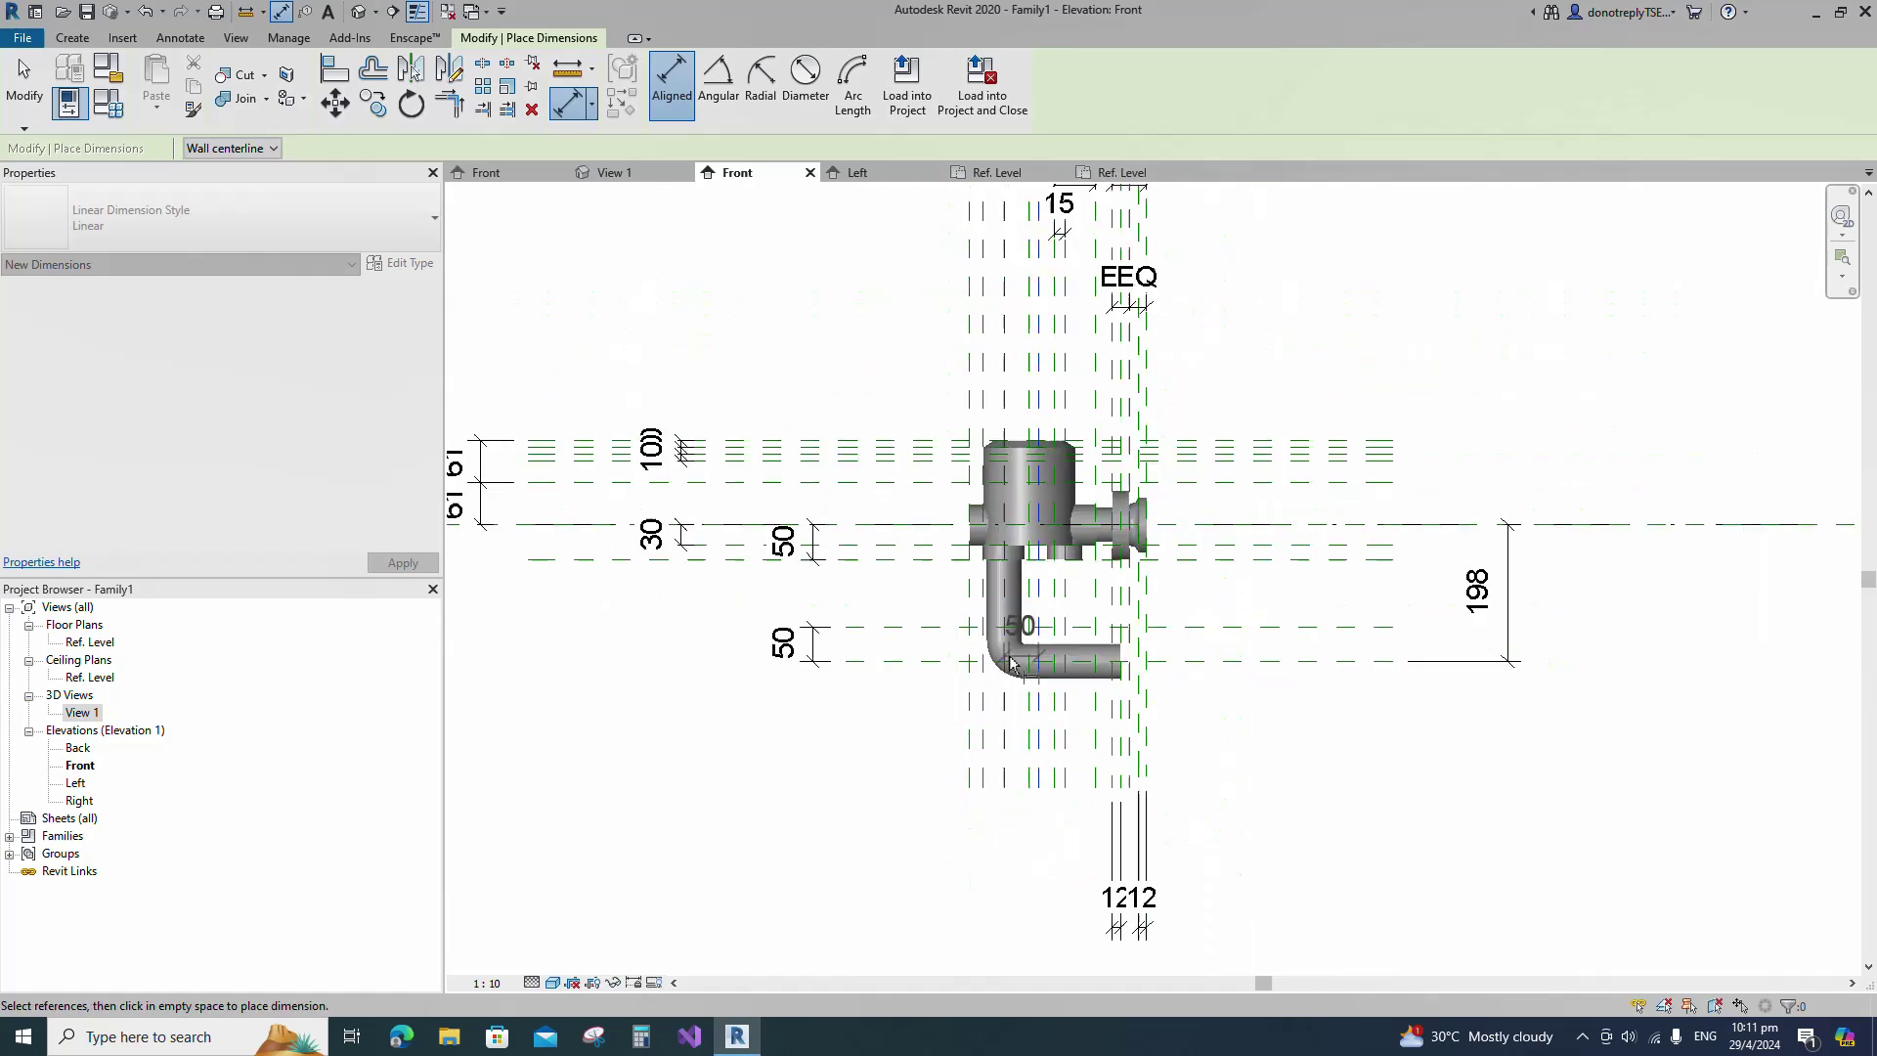
{"action": "left_click", "coordinate": [1023, 900]}
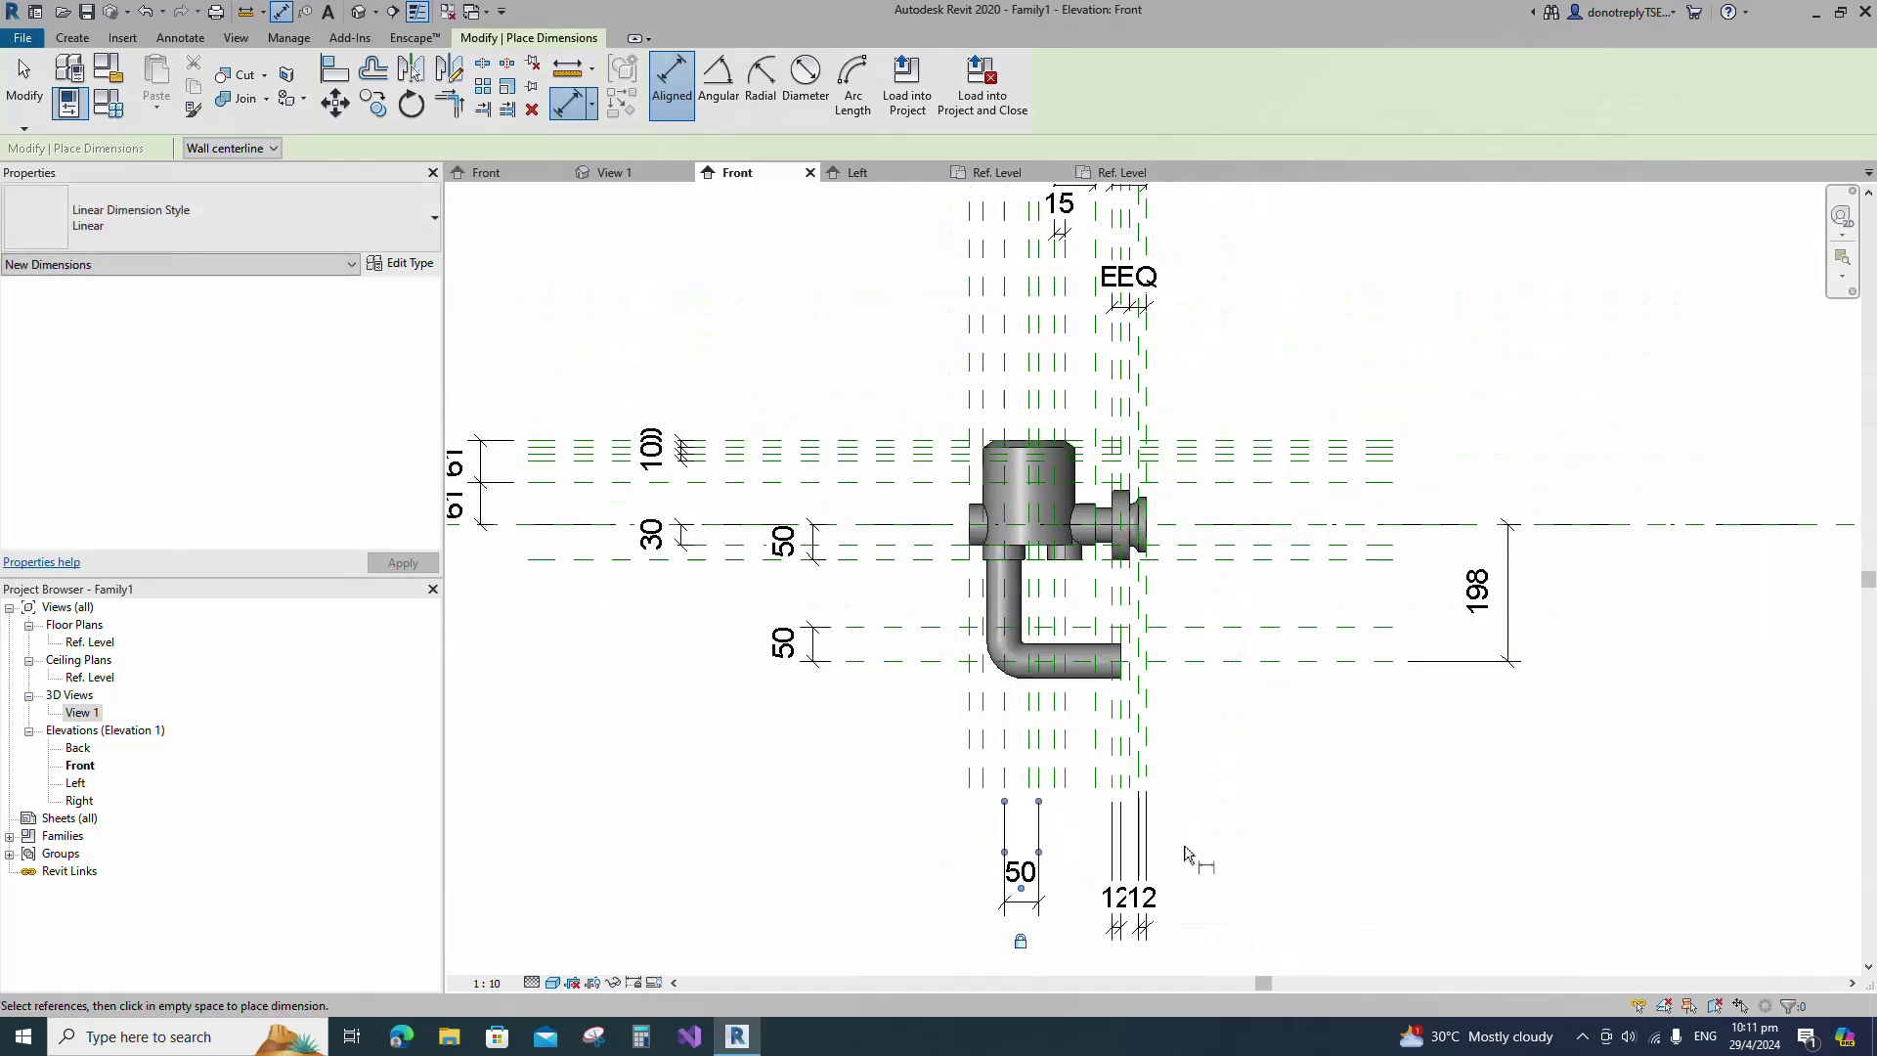
{"action": "key", "text": "Escape"}
{"action": "key", "text": "Escape"}
{"action": "scroll", "coordinate": [1141, 723], "scroll_direction": "up", "scroll_amount": 2}
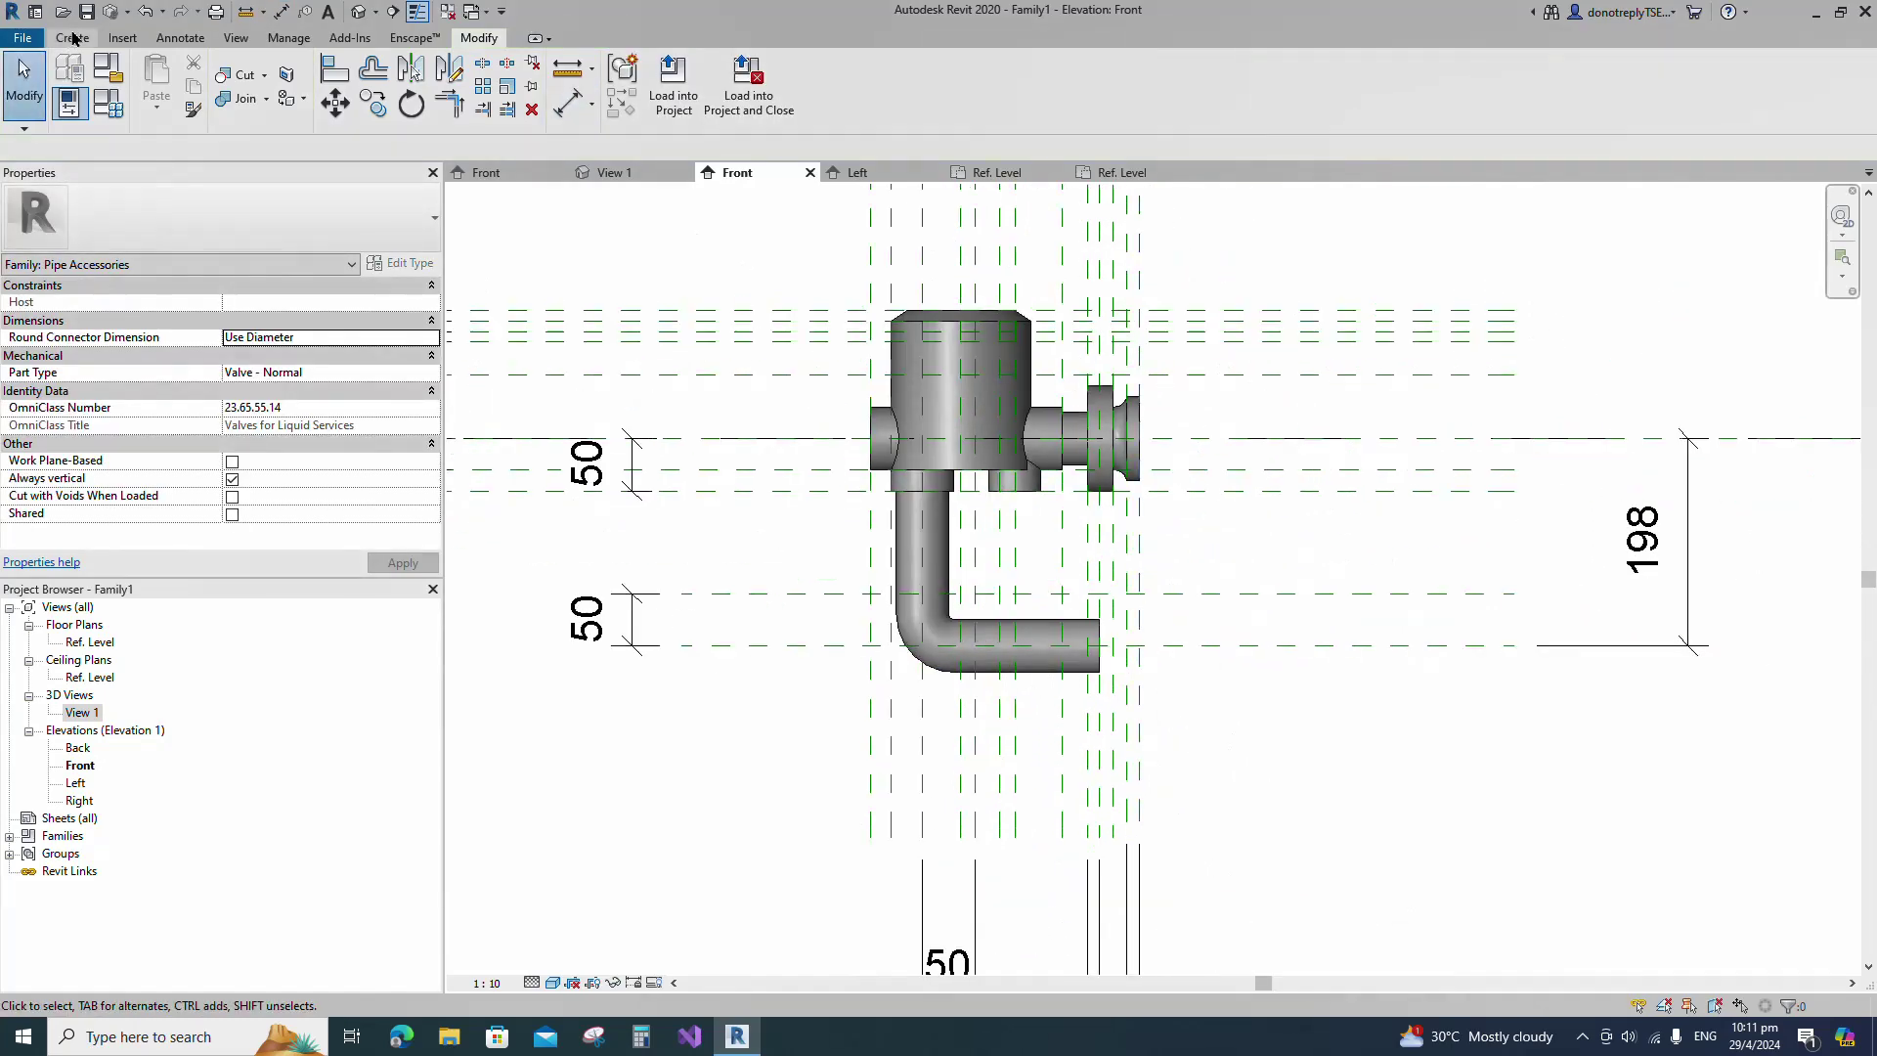
Start a sweep and sketch a path with one vertical and one horizontal line at the pipe's bend.
{"action": "left_click", "coordinate": [73, 39]}
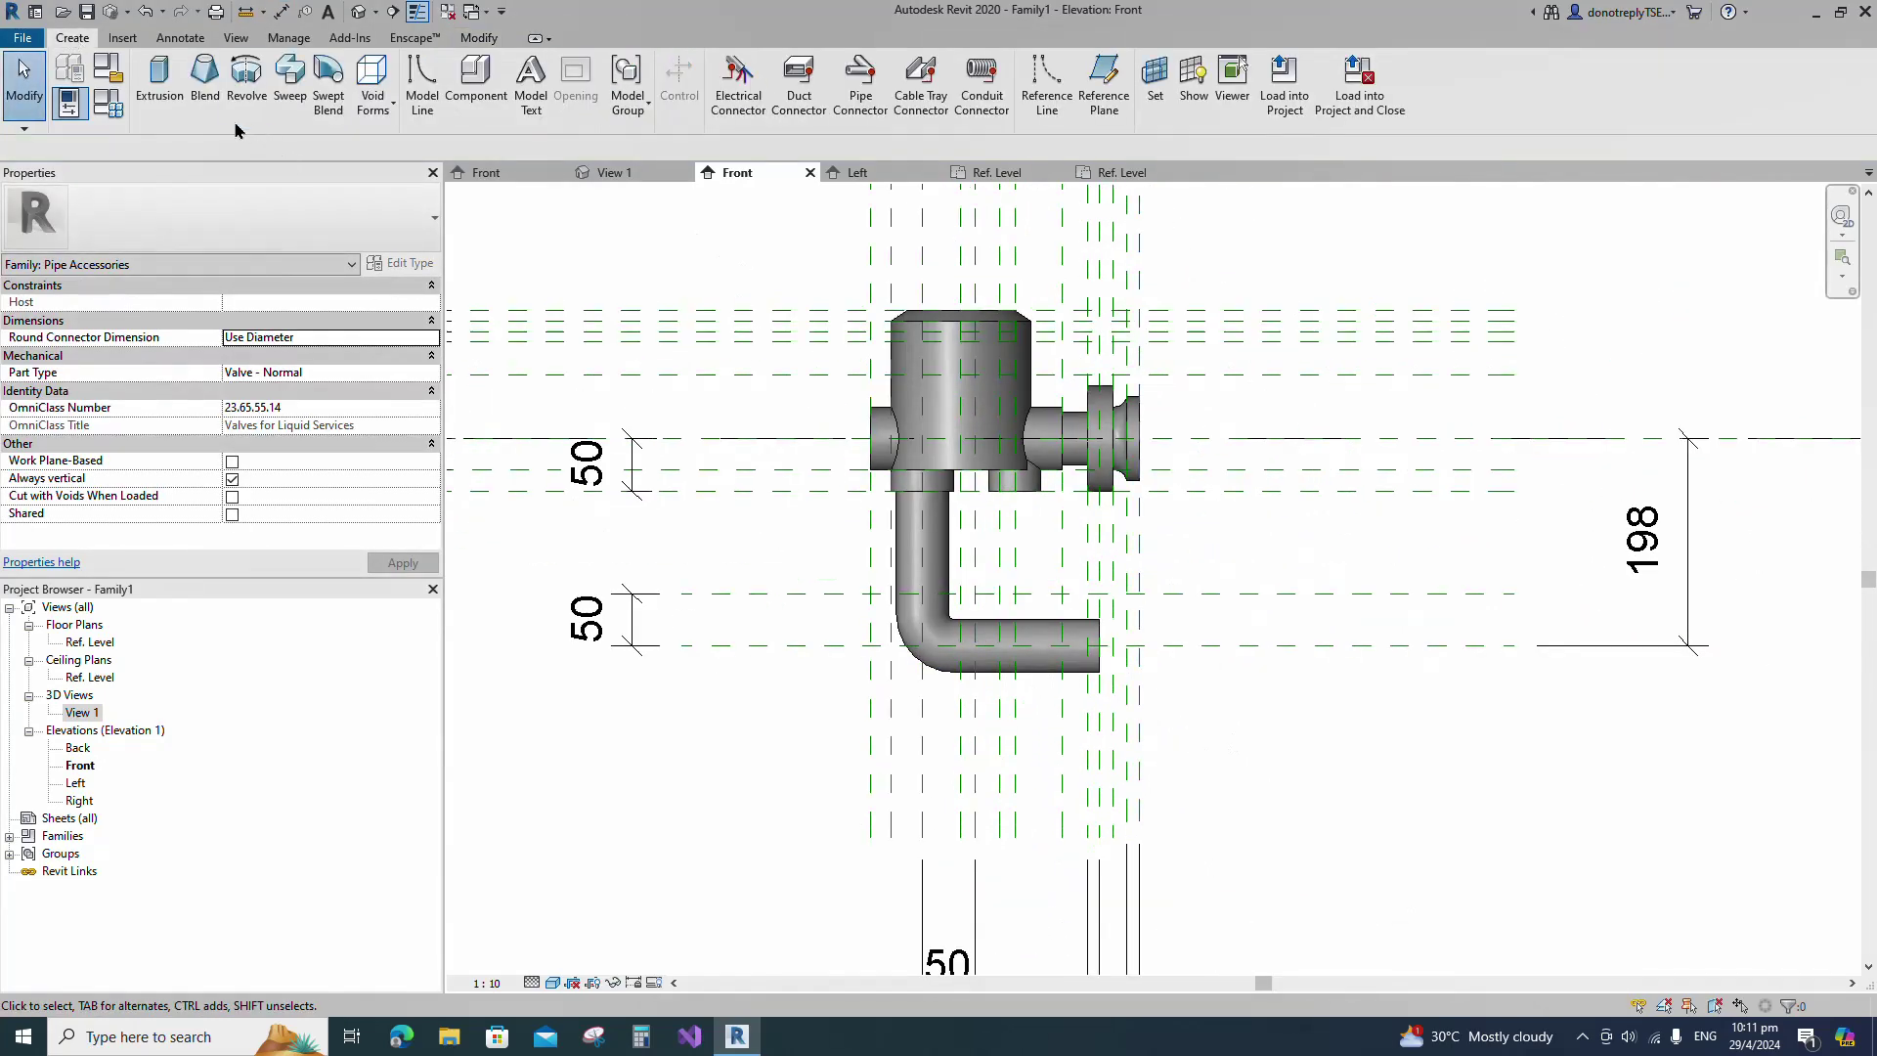
{"action": "left_click", "coordinate": [290, 79]}
{"action": "left_click", "coordinate": [870, 71]}
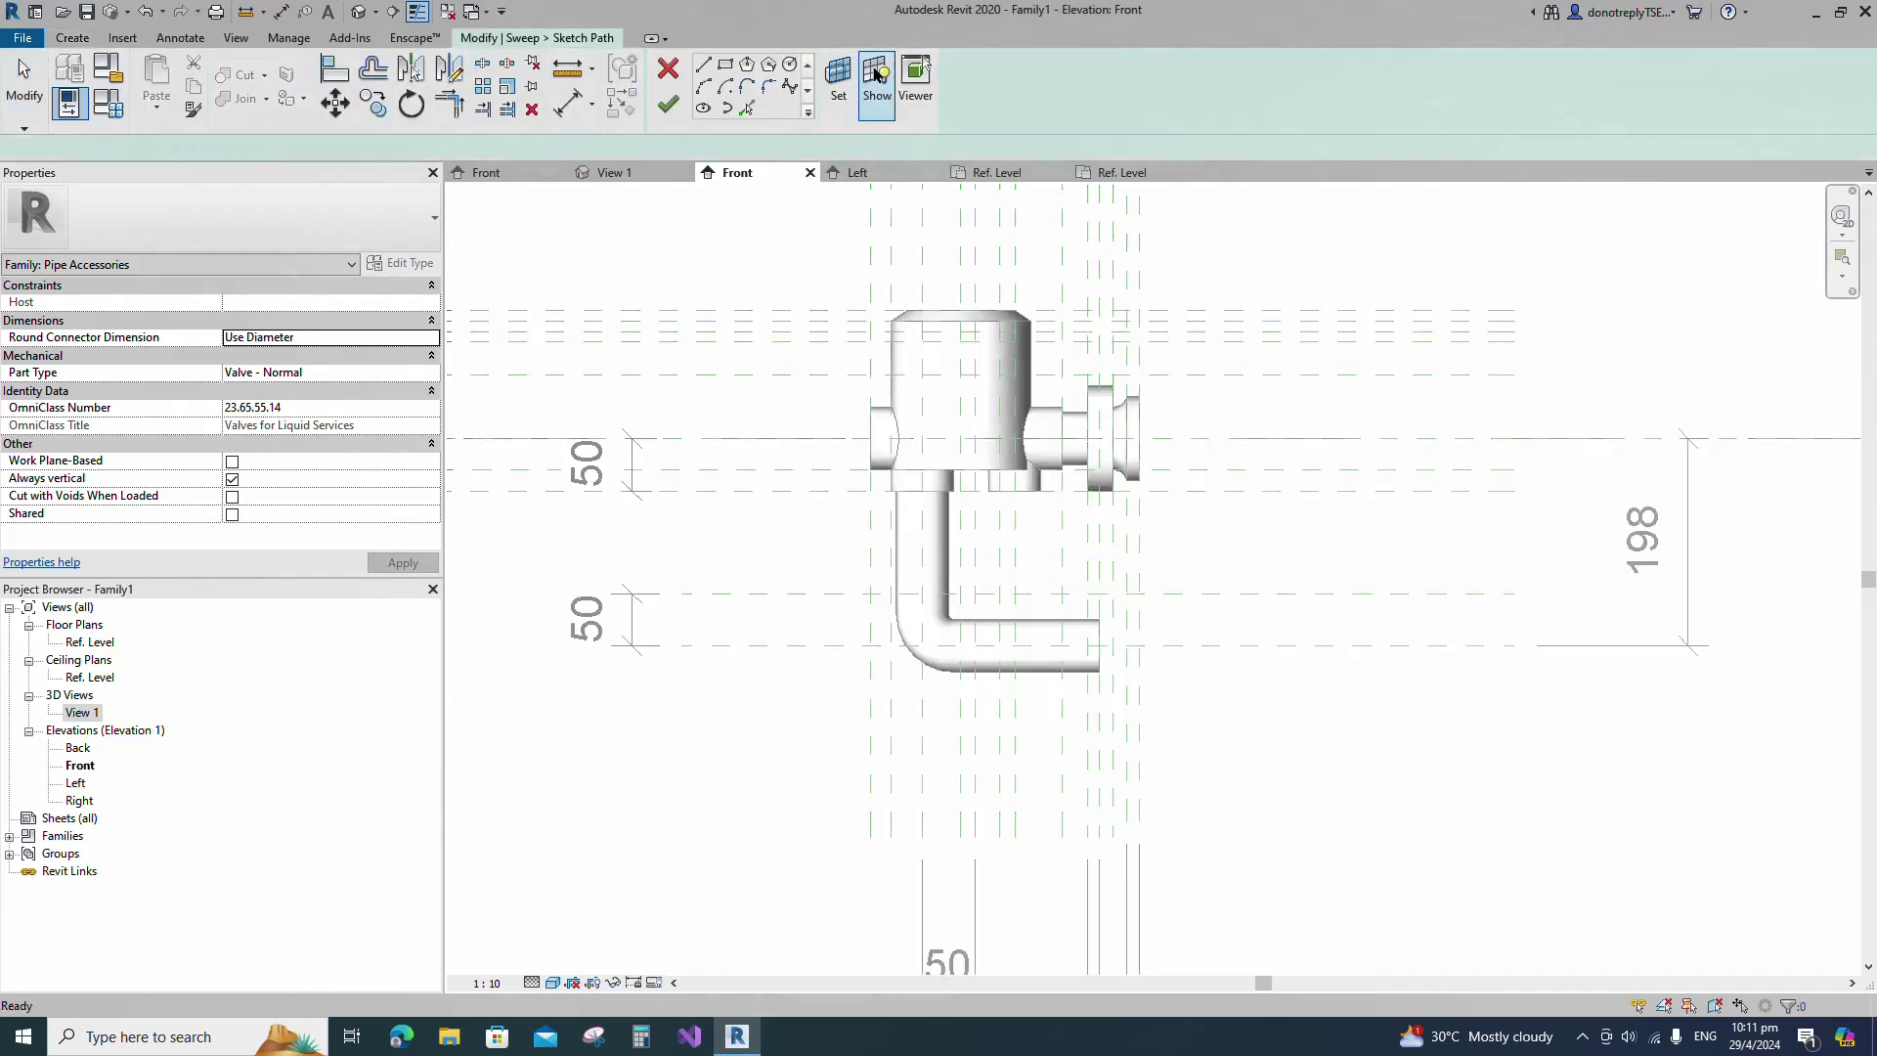
{"action": "scroll", "coordinate": [939, 653], "scroll_direction": "up", "scroll_amount": 3}
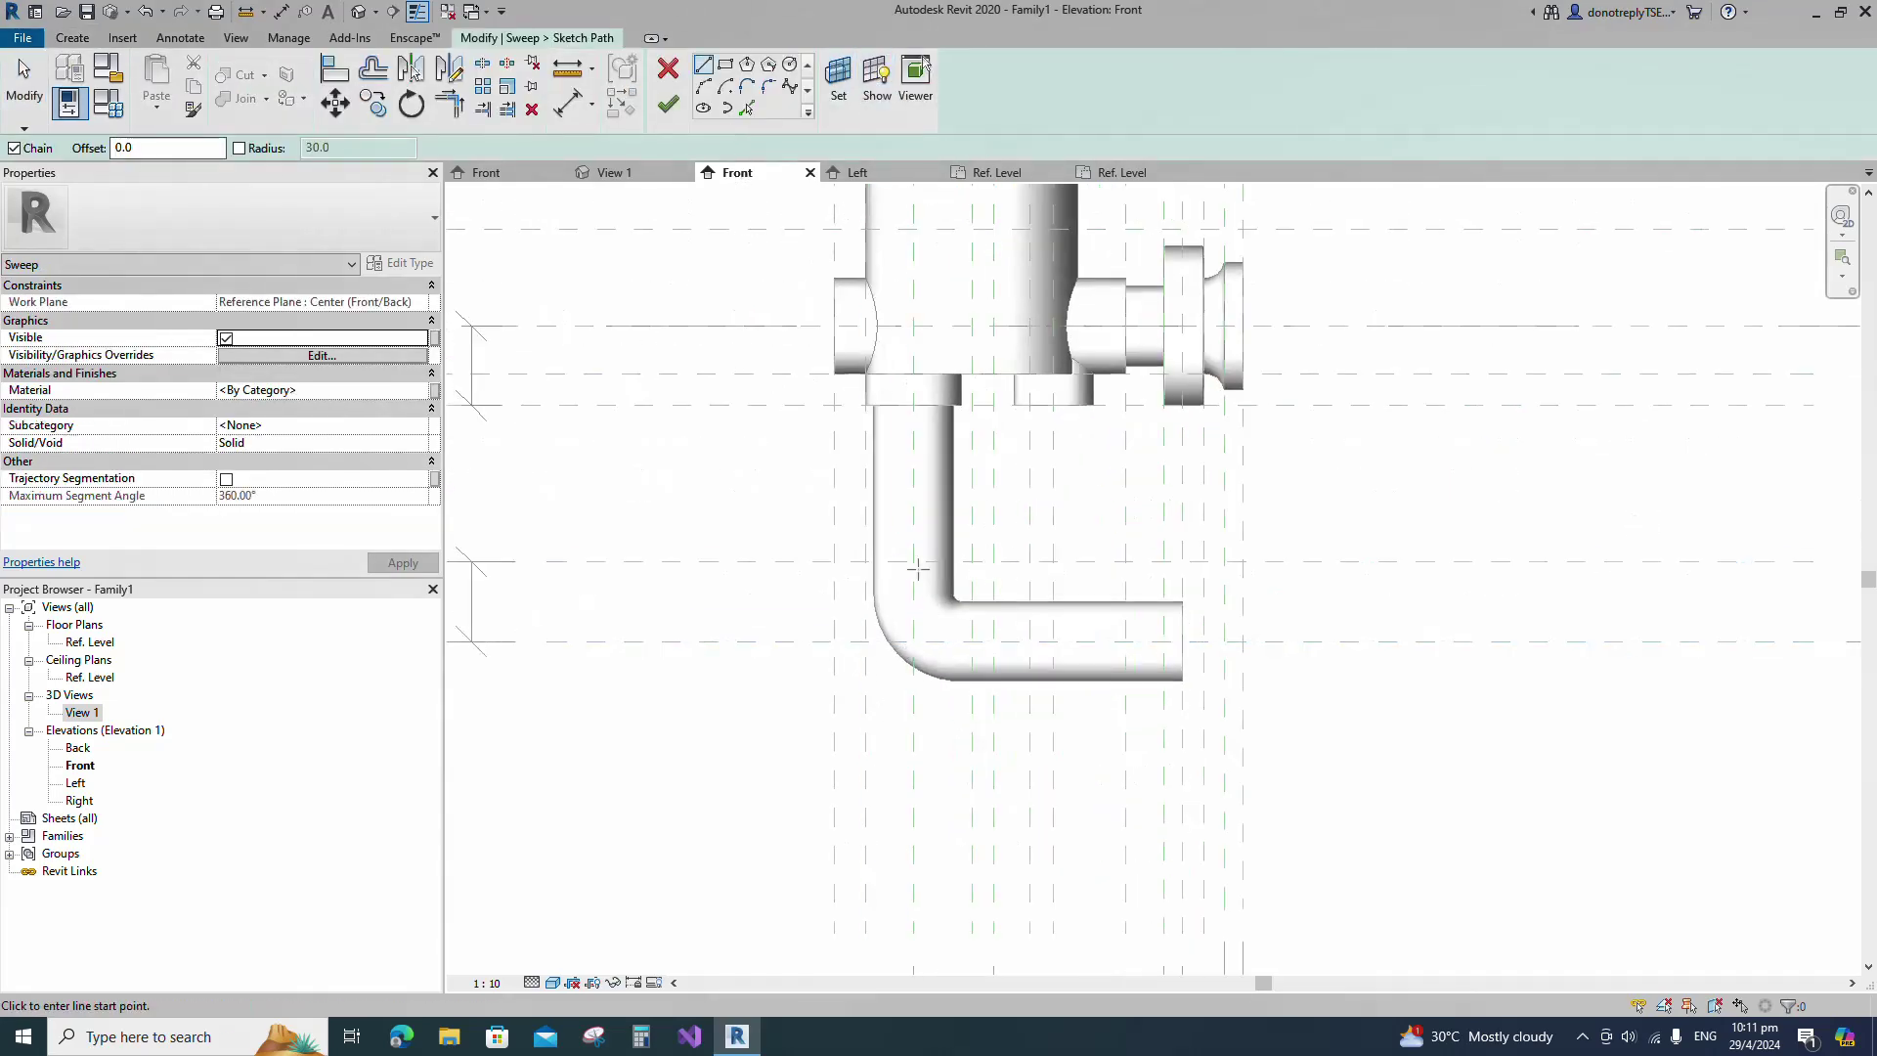
{"action": "left_click", "coordinate": [922, 619]}
{"action": "left_click", "coordinate": [993, 642]}
{"action": "scroll", "coordinate": [1101, 528], "scroll_direction": "down", "scroll_amount": 2}
{"action": "key", "text": "Escape"}
{"action": "key", "text": "Escape"}
Align and lock the path lines and their endpoints to the pipe's centreline planes and the two 50 offset planes.
{"action": "key", "text": "a"}
{"action": "key", "text": "l"}
{"action": "left_click", "coordinate": [996, 547]}
{"action": "left_click", "coordinate": [1177, 514]}
{"action": "left_click", "coordinate": [995, 504]}
{"action": "left_click", "coordinate": [996, 577]}
{"action": "left_click", "coordinate": [959, 437]}
{"action": "left_click", "coordinate": [921, 593]}
{"action": "left_click", "coordinate": [1019, 592]}
{"action": "key", "text": "Escape"}
{"action": "key", "text": "Escape"}
Round the path's corner with a fillet arc of radius 35 and finish the path.
{"action": "scroll", "coordinate": [983, 577], "scroll_direction": "up", "scroll_amount": 1}
{"action": "left_click", "coordinate": [768, 87]}
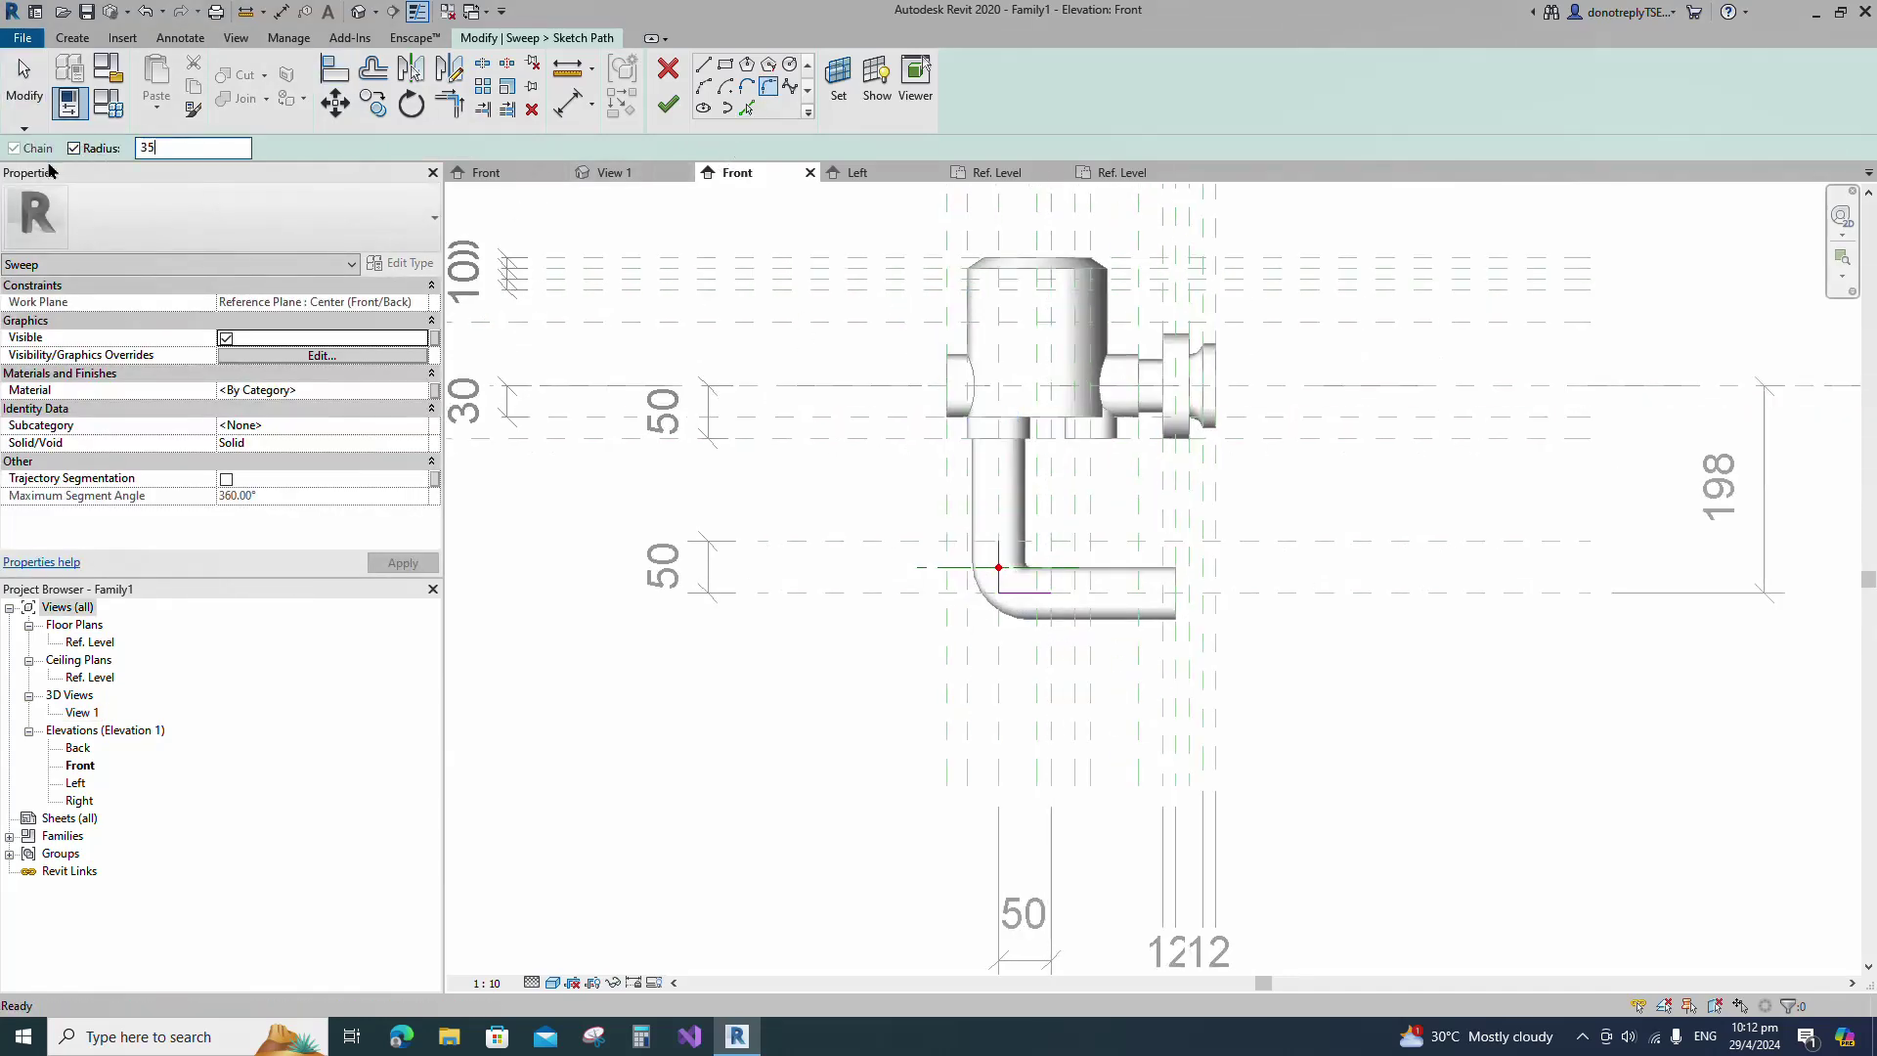
{"action": "type", "text": "35"}
{"action": "scroll", "coordinate": [968, 618], "scroll_direction": "up", "scroll_amount": 1}
{"action": "left_click", "coordinate": [1060, 585]}
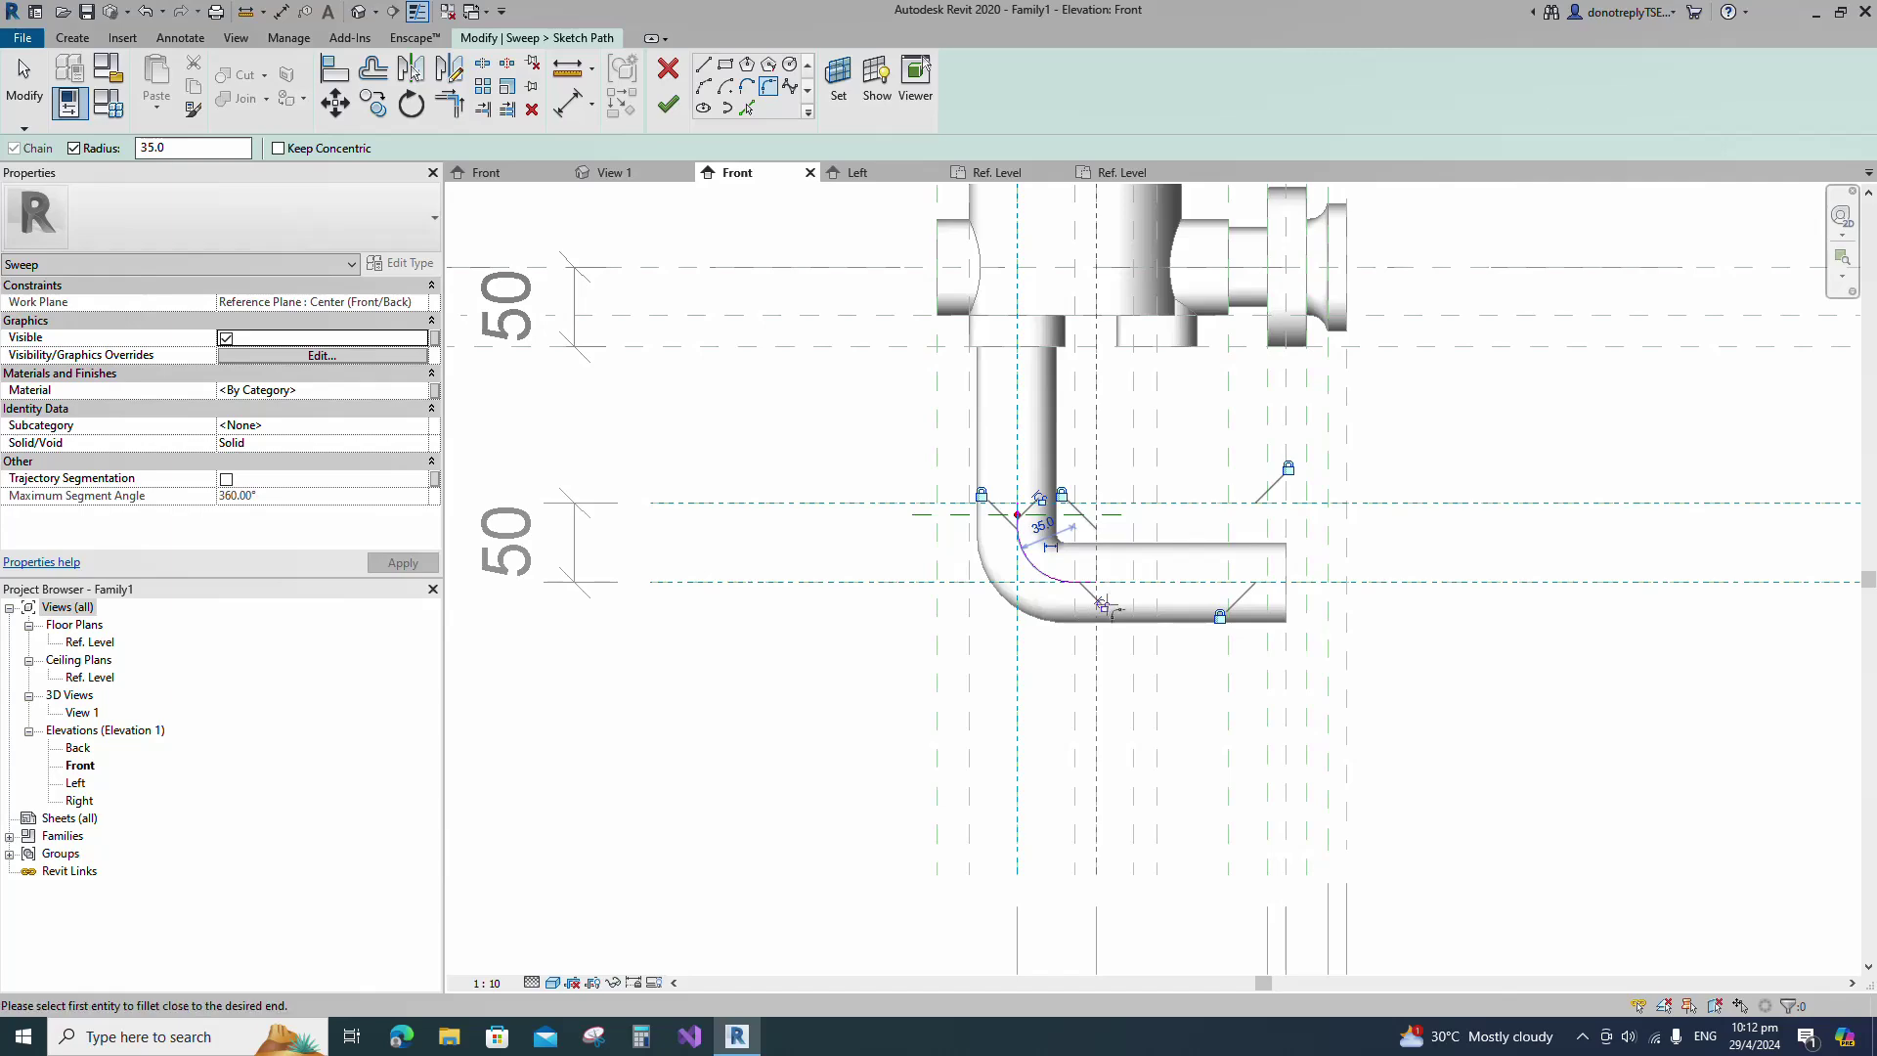
{"action": "left_click", "coordinate": [668, 103]}
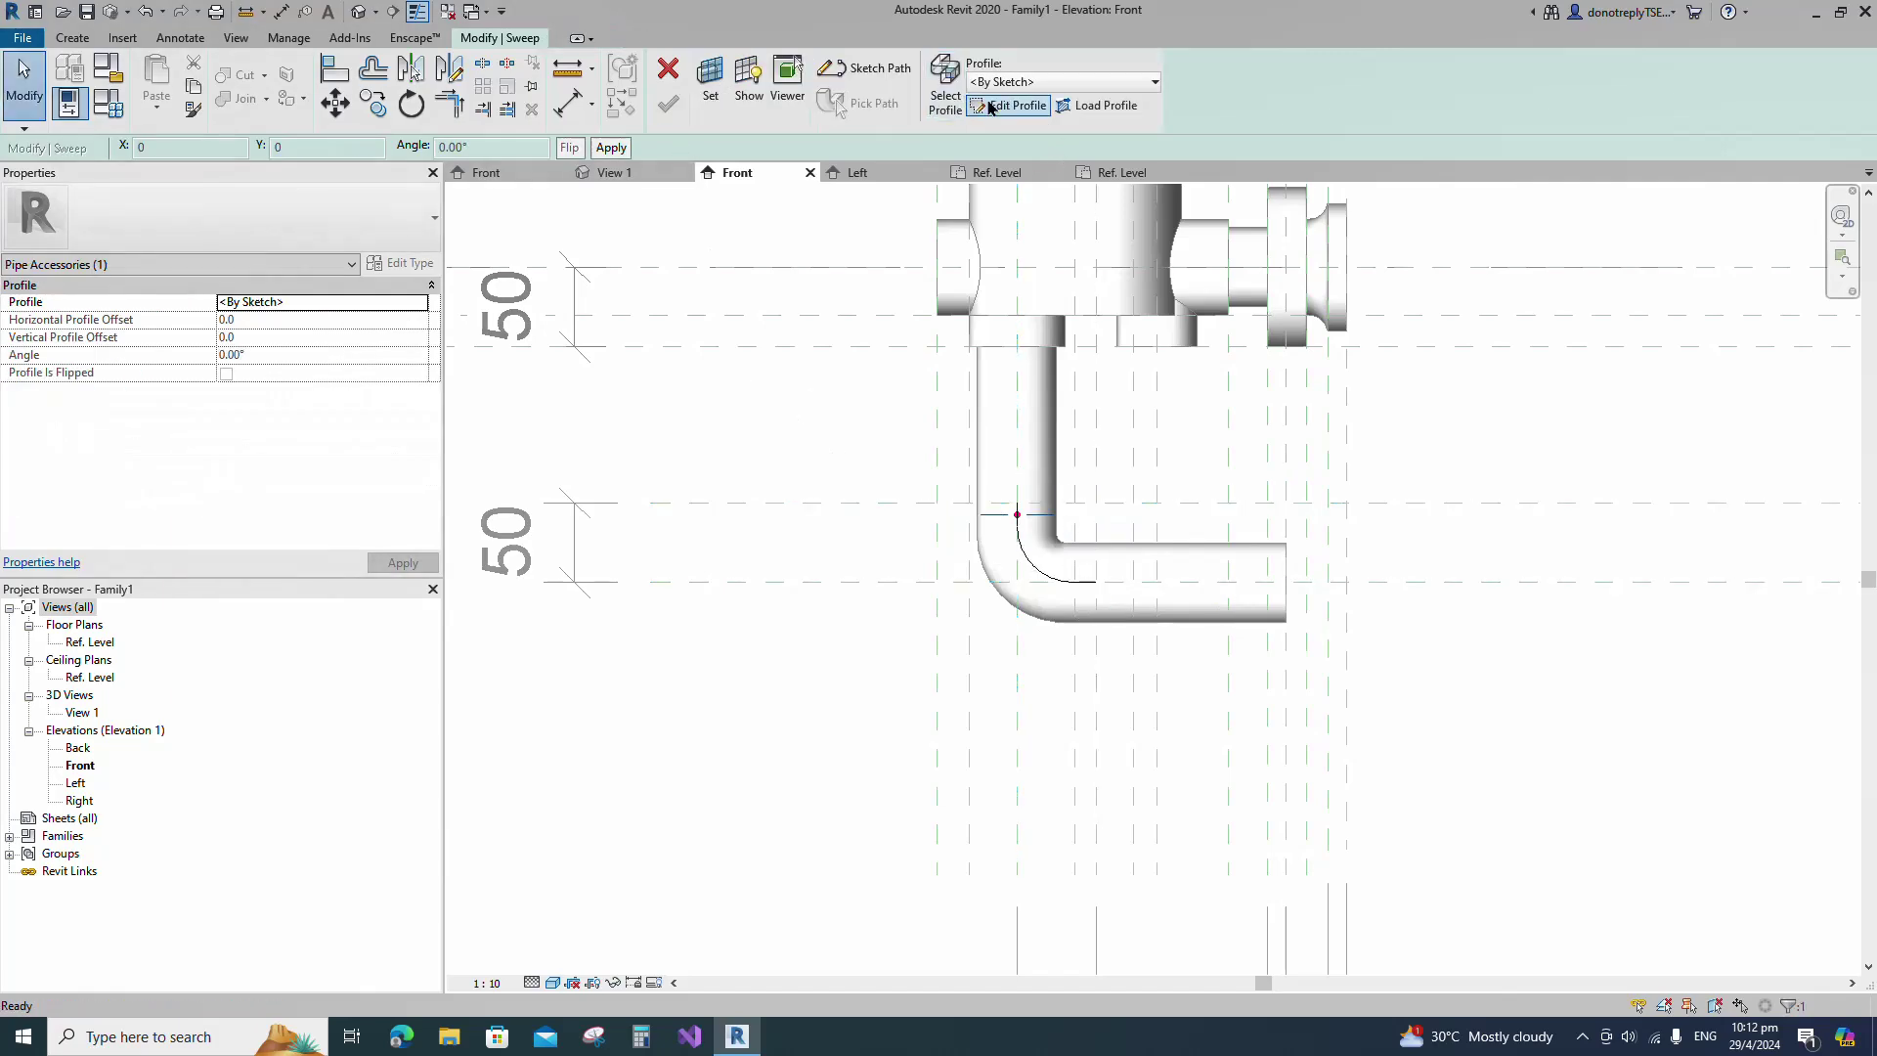
Edit the sweep profile in Floor Plan: Ref. Level and draw a circle of radius 30 centred on the path.
{"action": "left_click", "coordinate": [1012, 105]}
{"action": "left_click", "coordinate": [943, 704]}
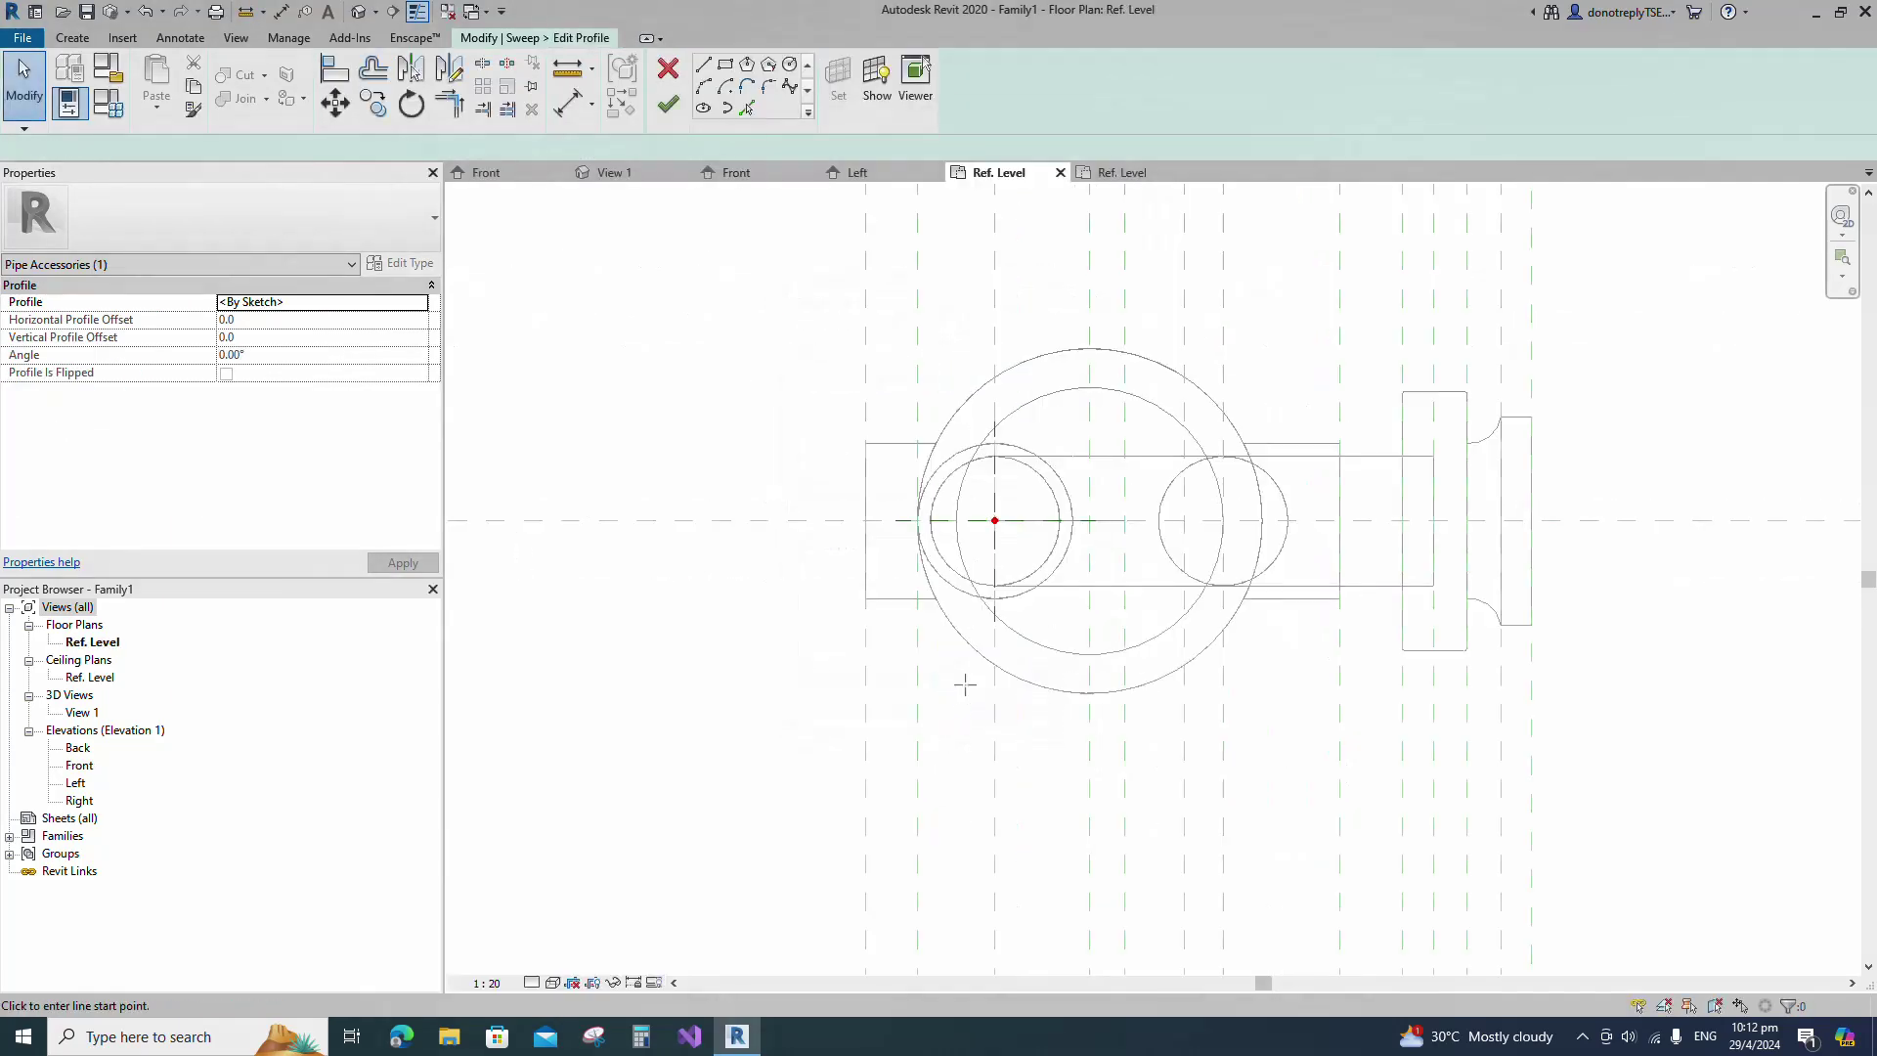
{"action": "key", "text": "Escape"}
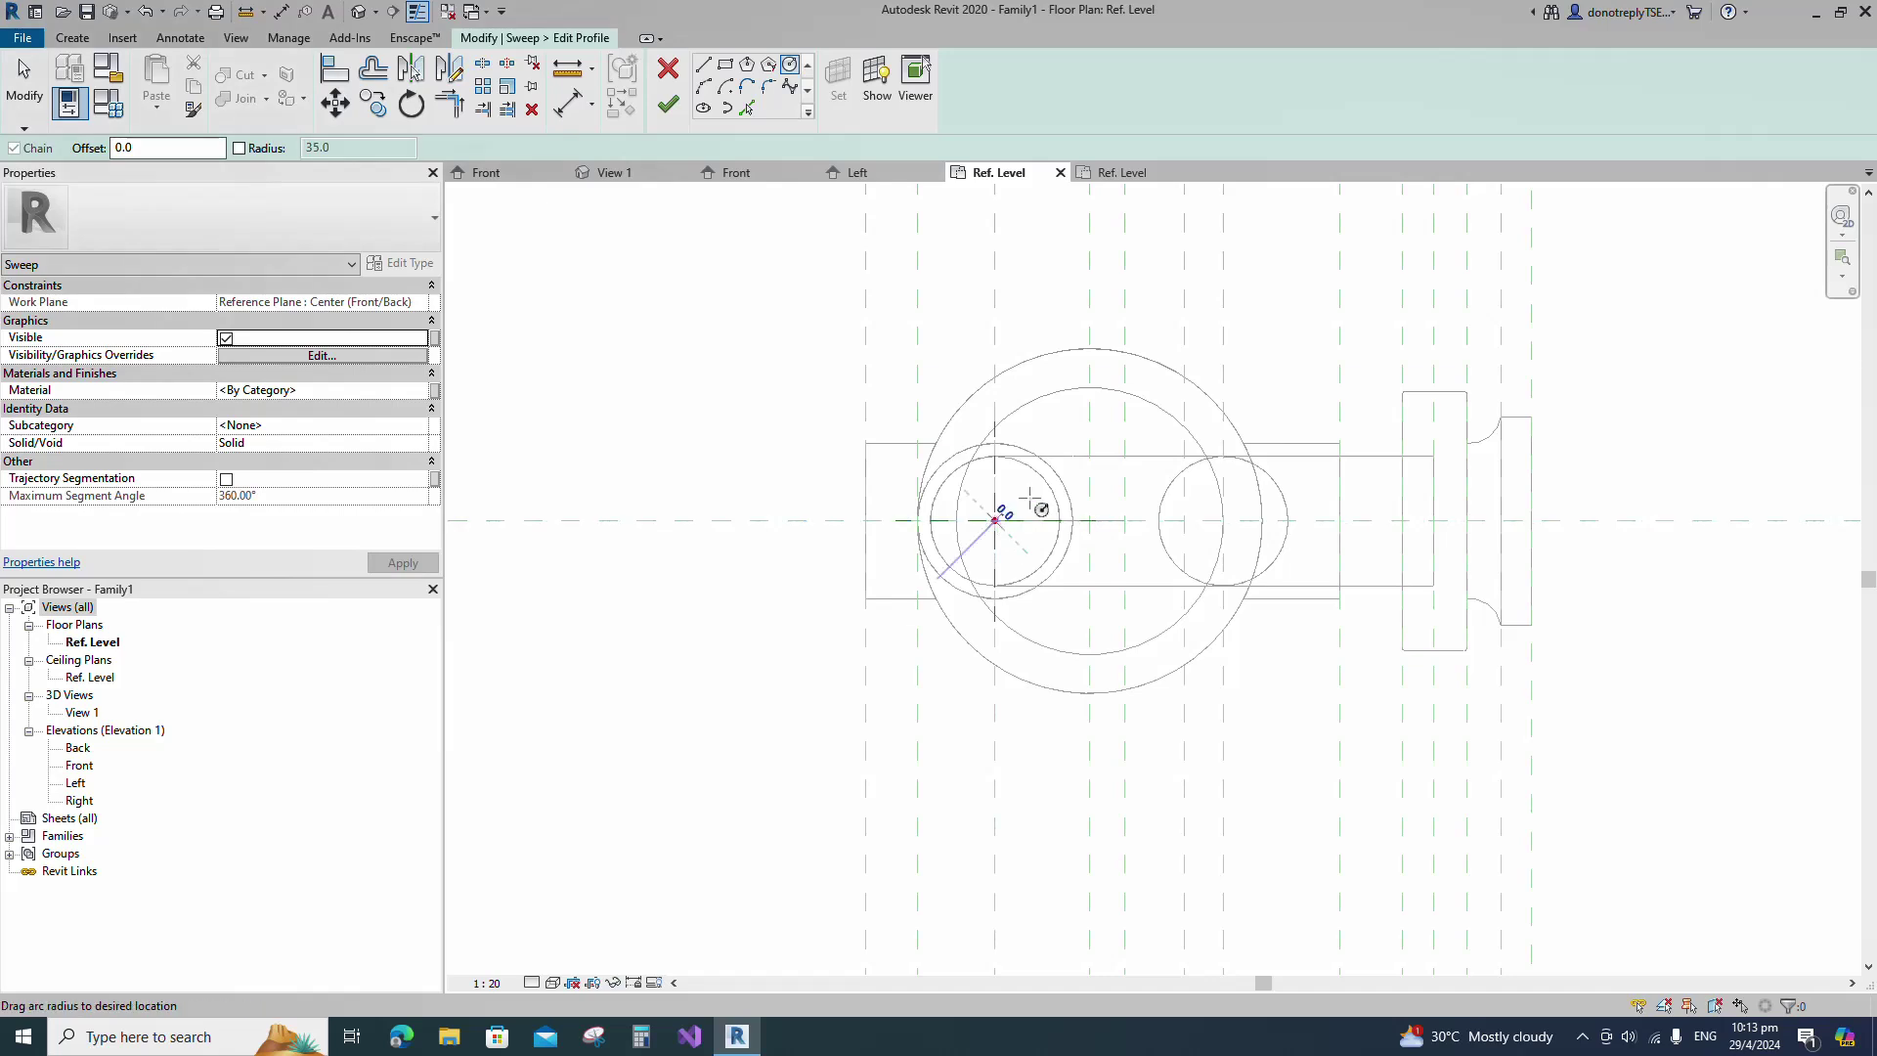
{"action": "left_click", "coordinate": [994, 520]}
{"action": "type", "text": "30"}
{"action": "key", "text": "Return"}
{"action": "key", "text": "Escape"}
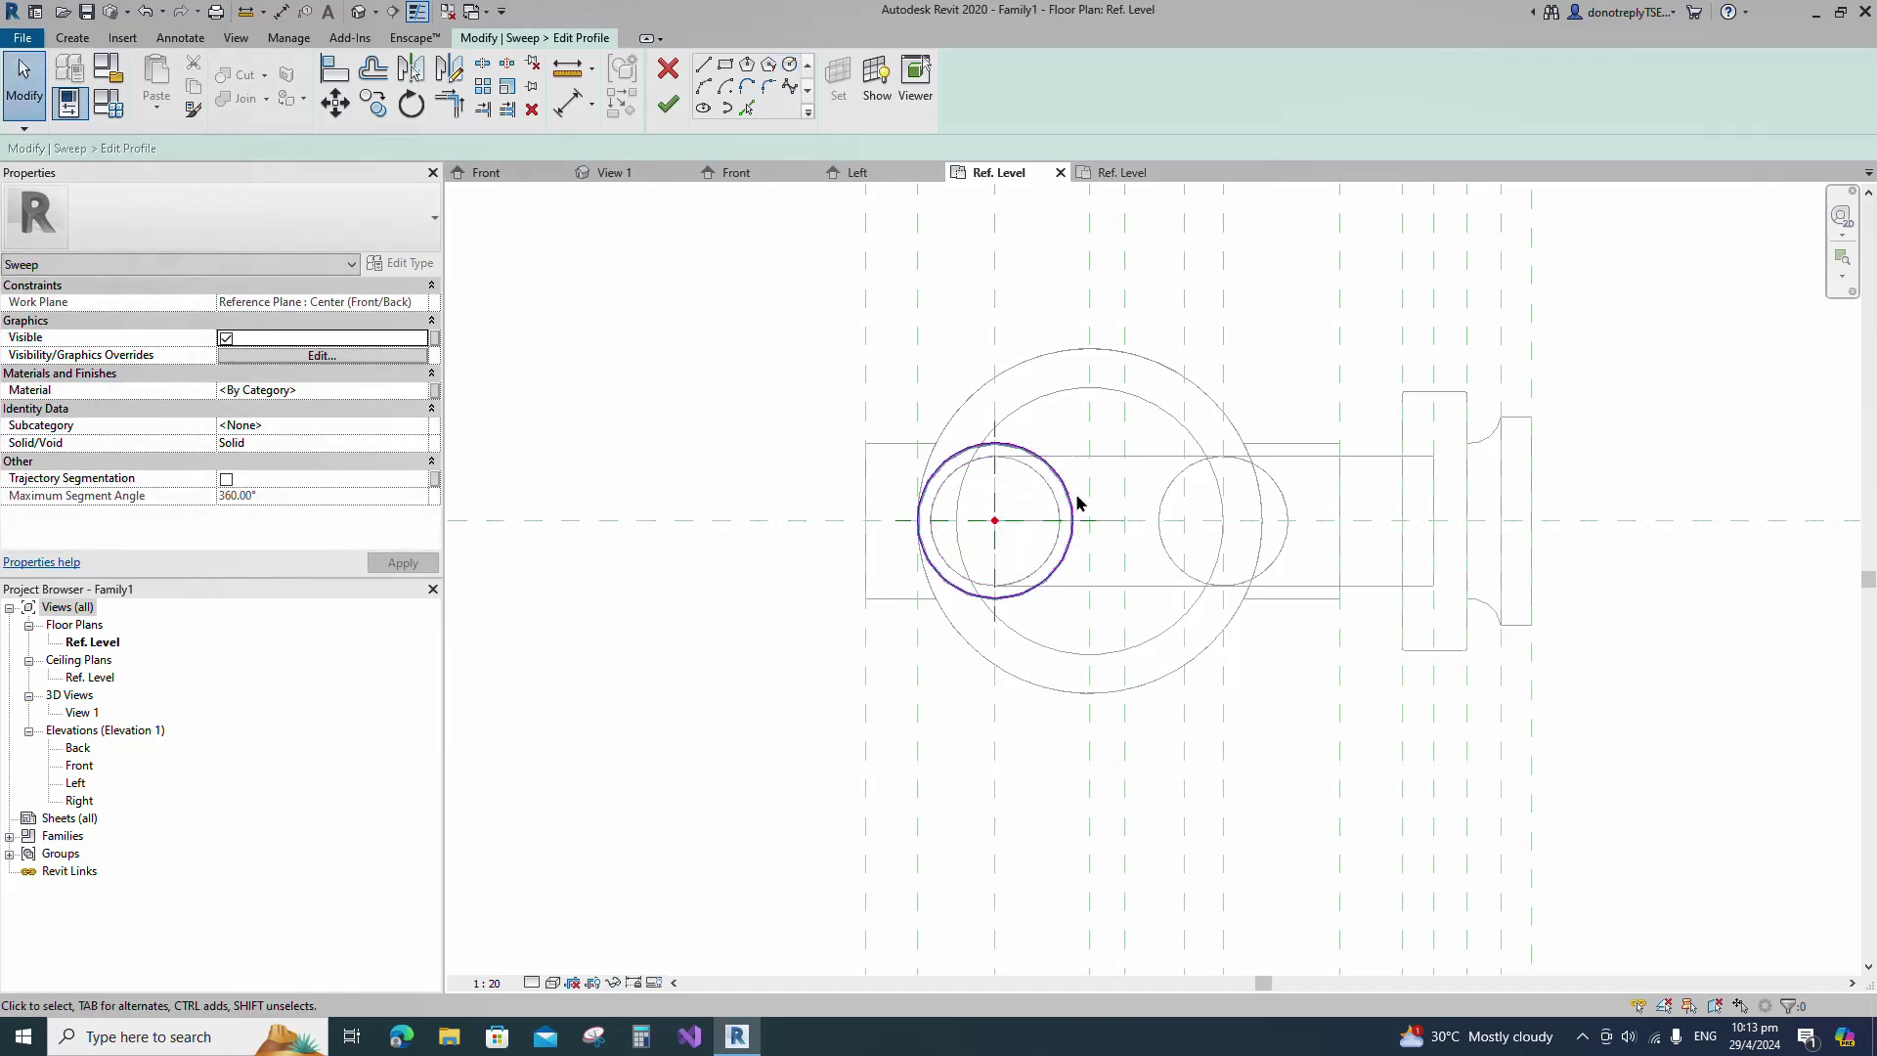
Align and lock the radius 30 circle's centre to the path's centre planes and finish the elbow fitting's sweep.
{"action": "key", "text": "a"}
{"action": "key", "text": "l"}
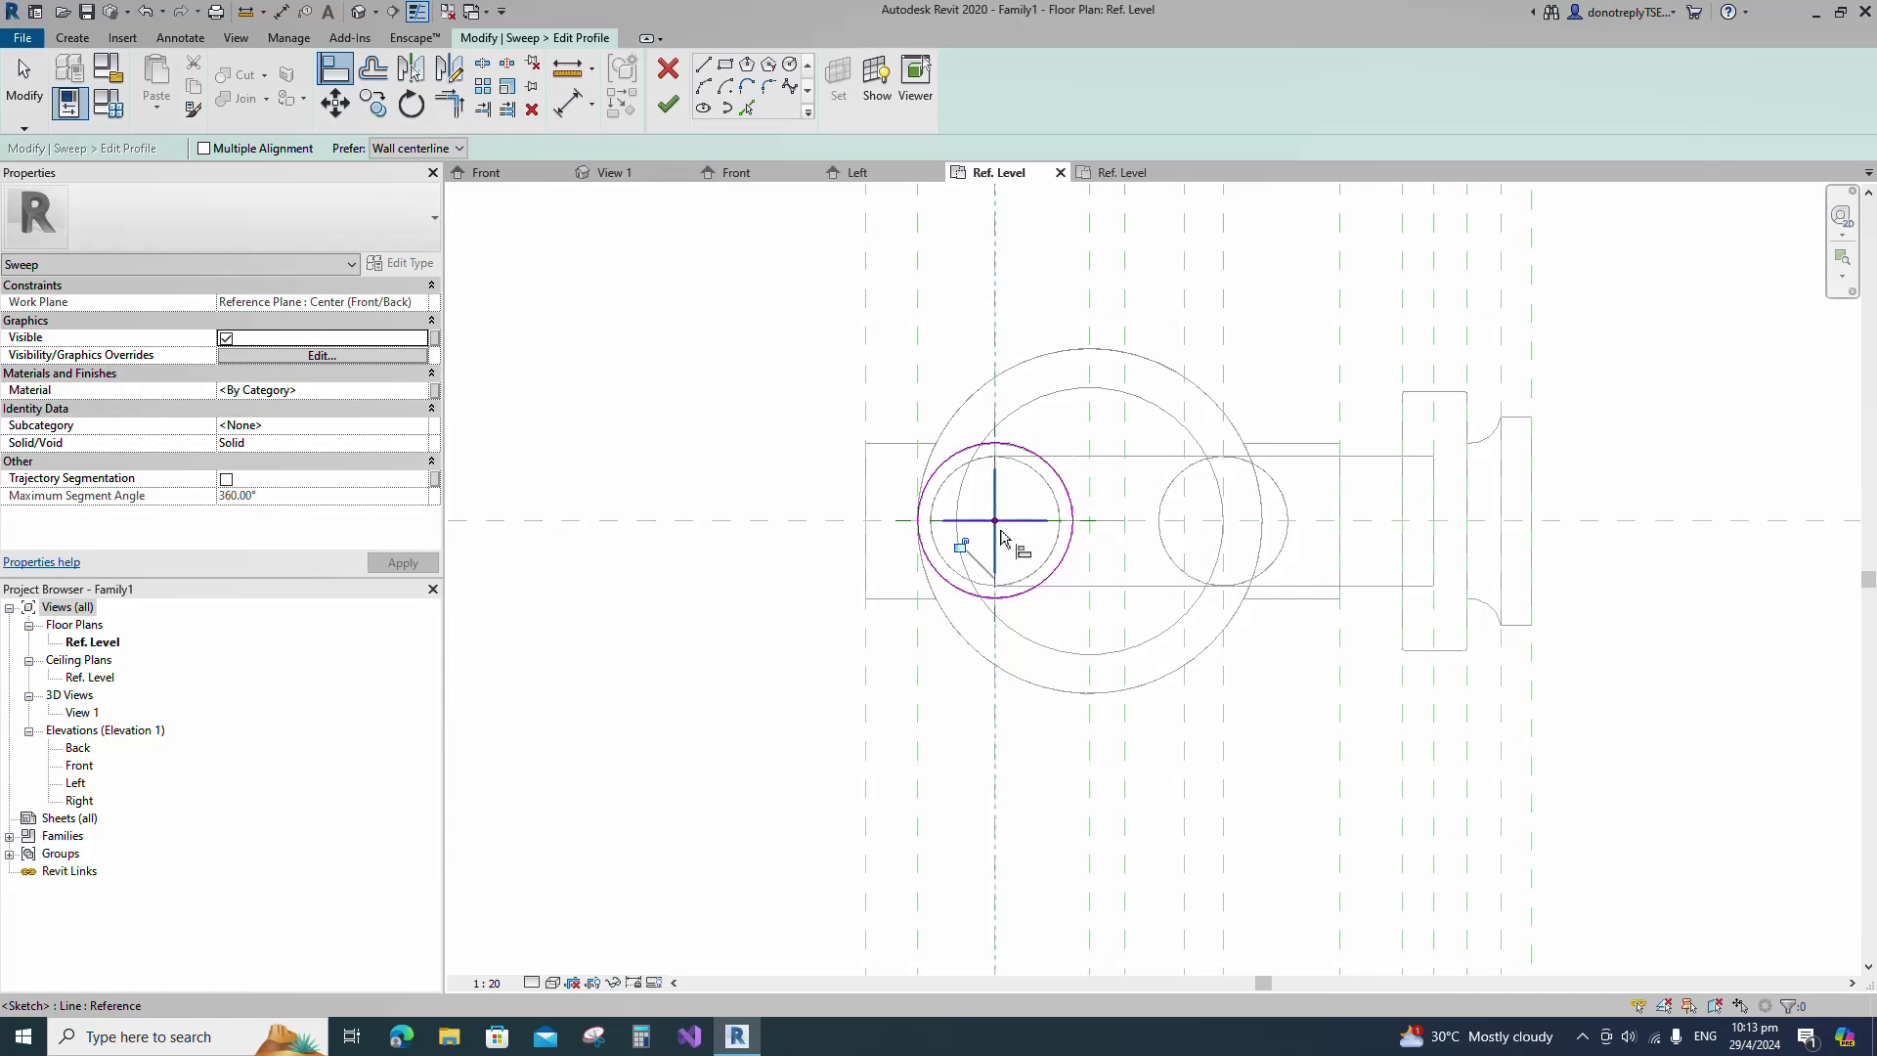
{"action": "left_click", "coordinate": [962, 549]}
{"action": "left_click", "coordinate": [860, 529]}
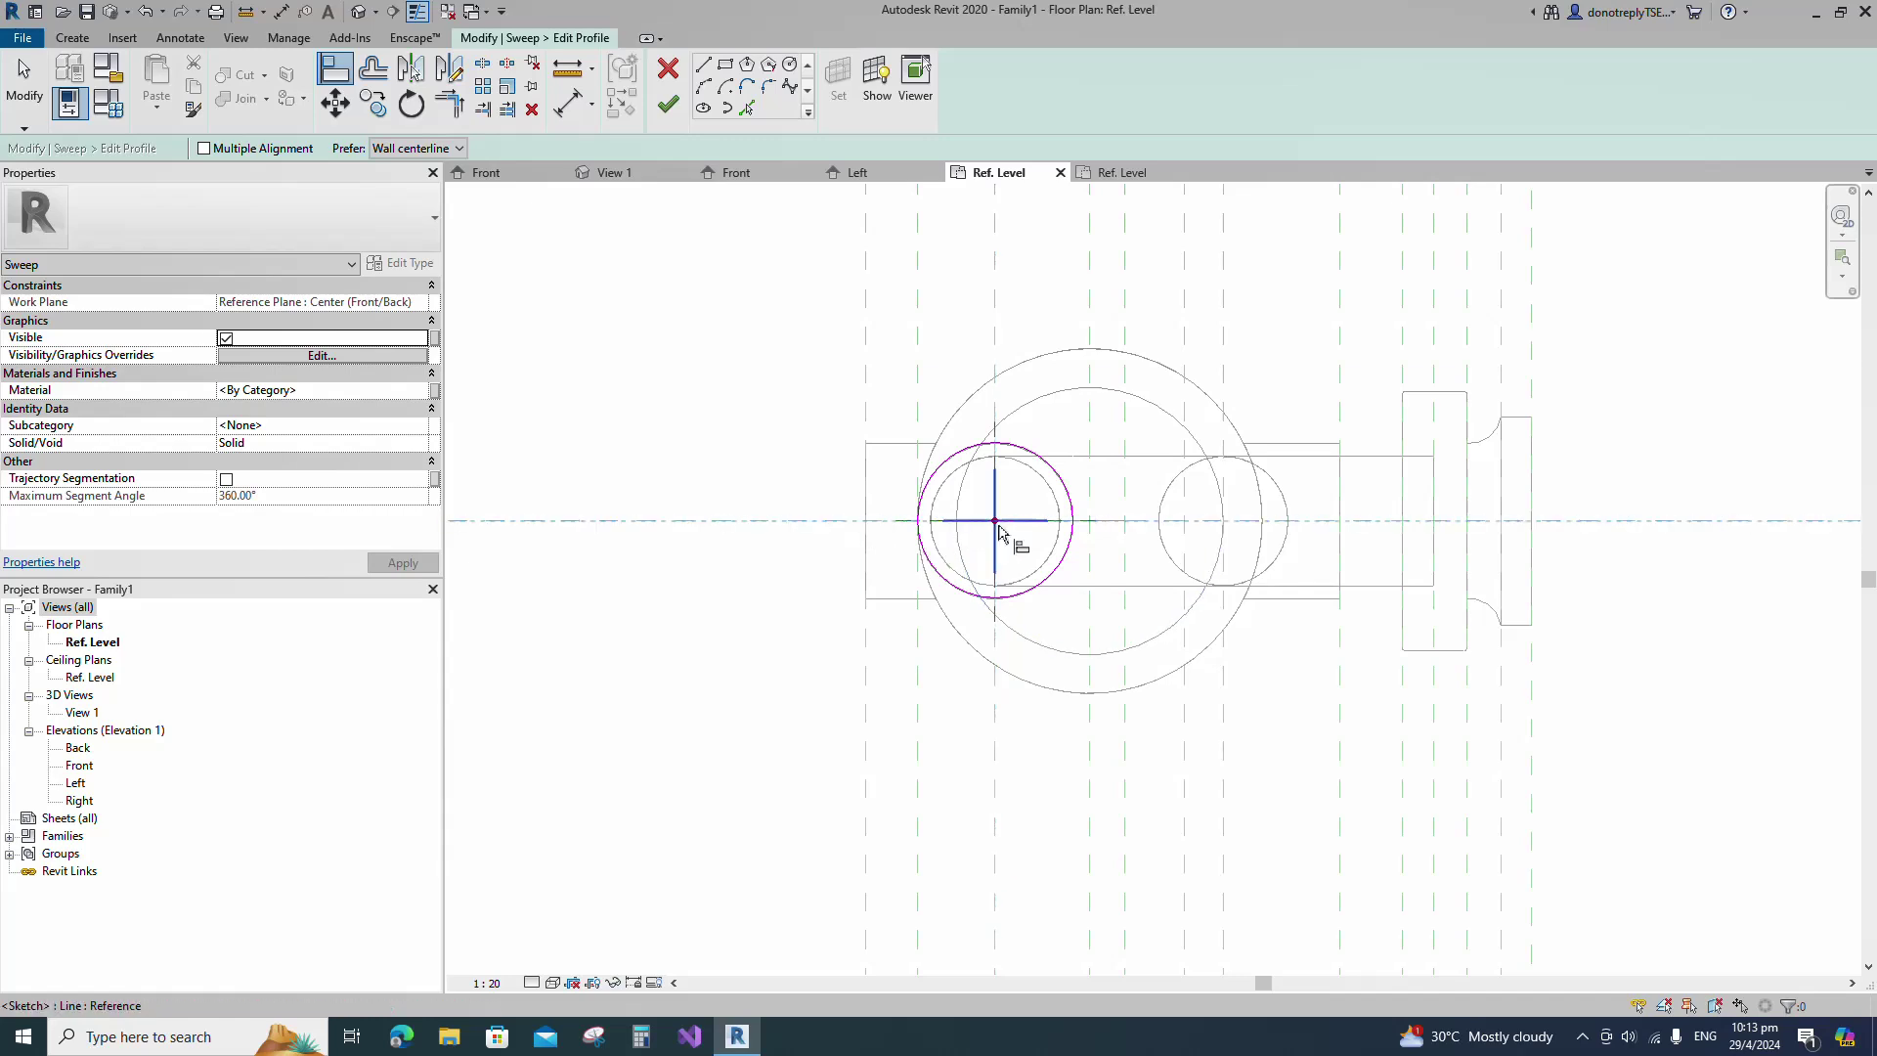
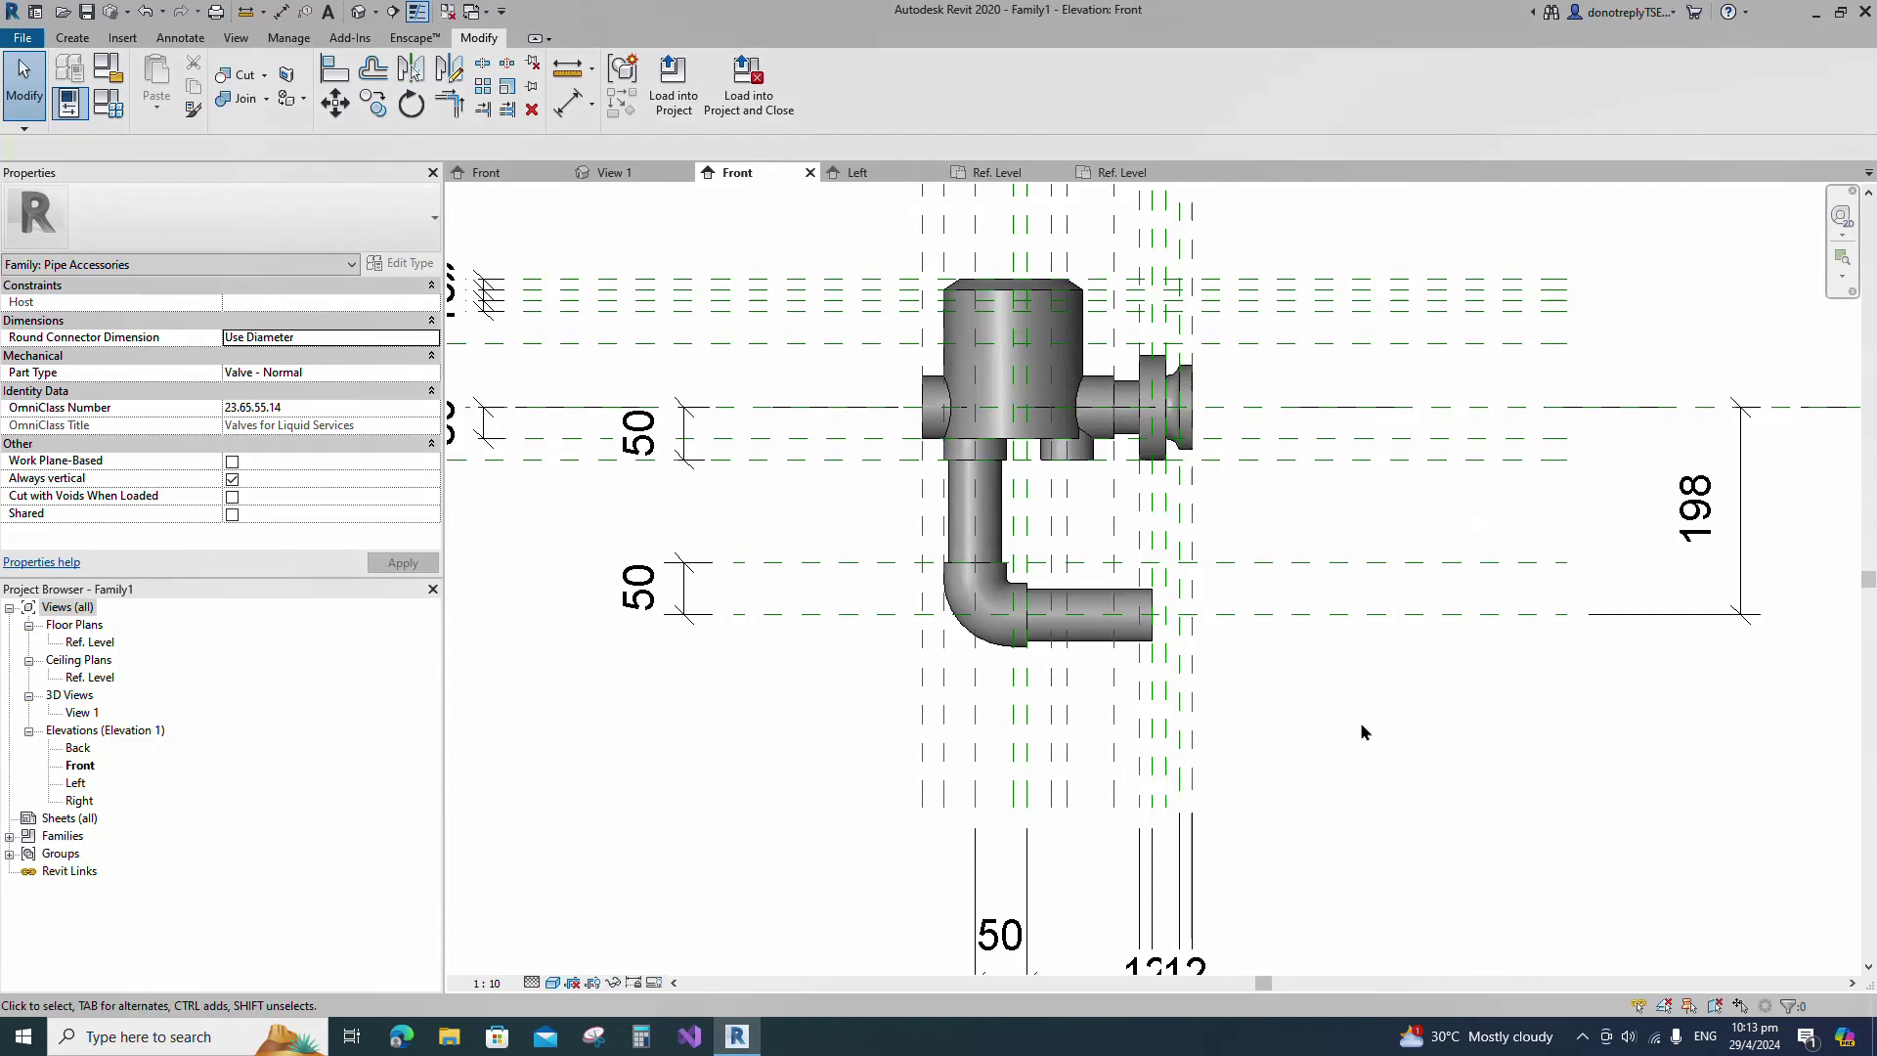
Start a revolve in the Front elevation and sketch a 24 by 50 boundary rectangle above the horizontal pipe's centreline, locked to the reference planes.
{"action": "scroll", "coordinate": [1271, 729], "scroll_direction": "down", "scroll_amount": 1}
{"action": "scroll", "coordinate": [1325, 493], "scroll_direction": "up", "scroll_amount": 1}
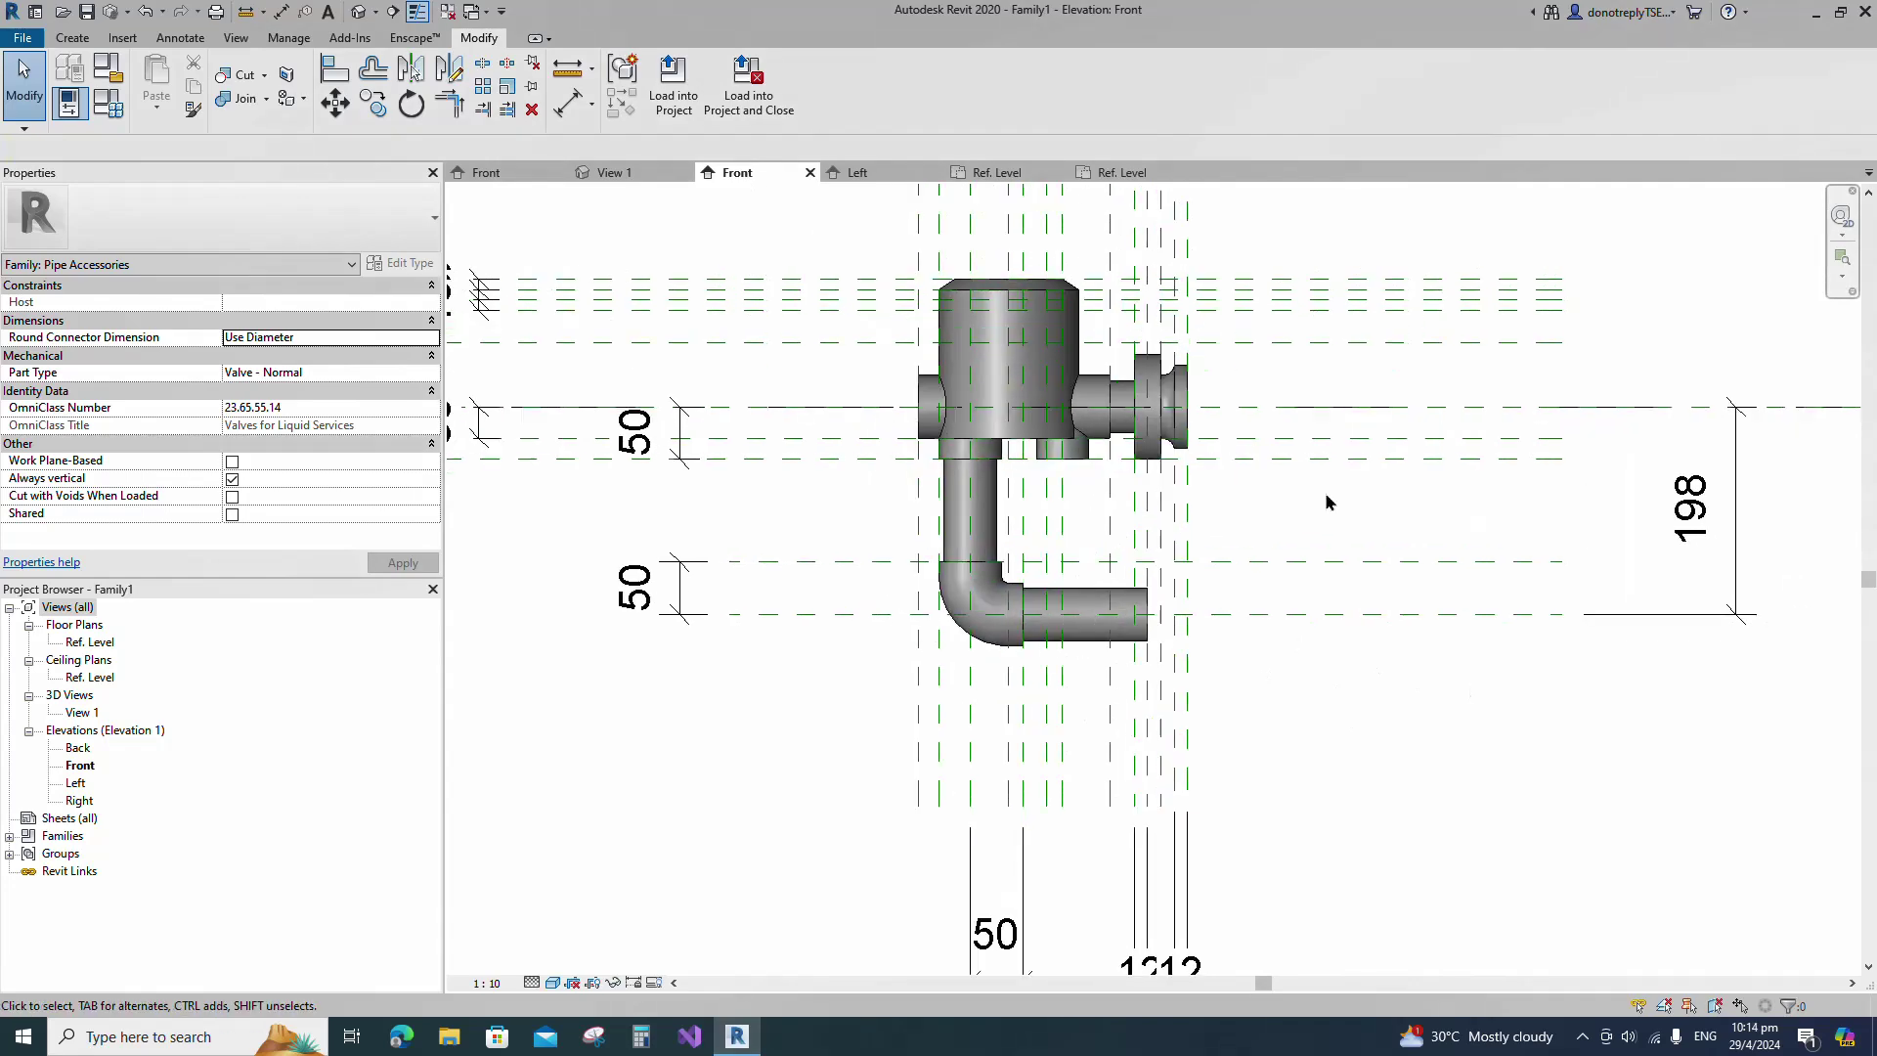
{"action": "left_click", "coordinate": [84, 40]}
{"action": "left_click", "coordinate": [246, 81]}
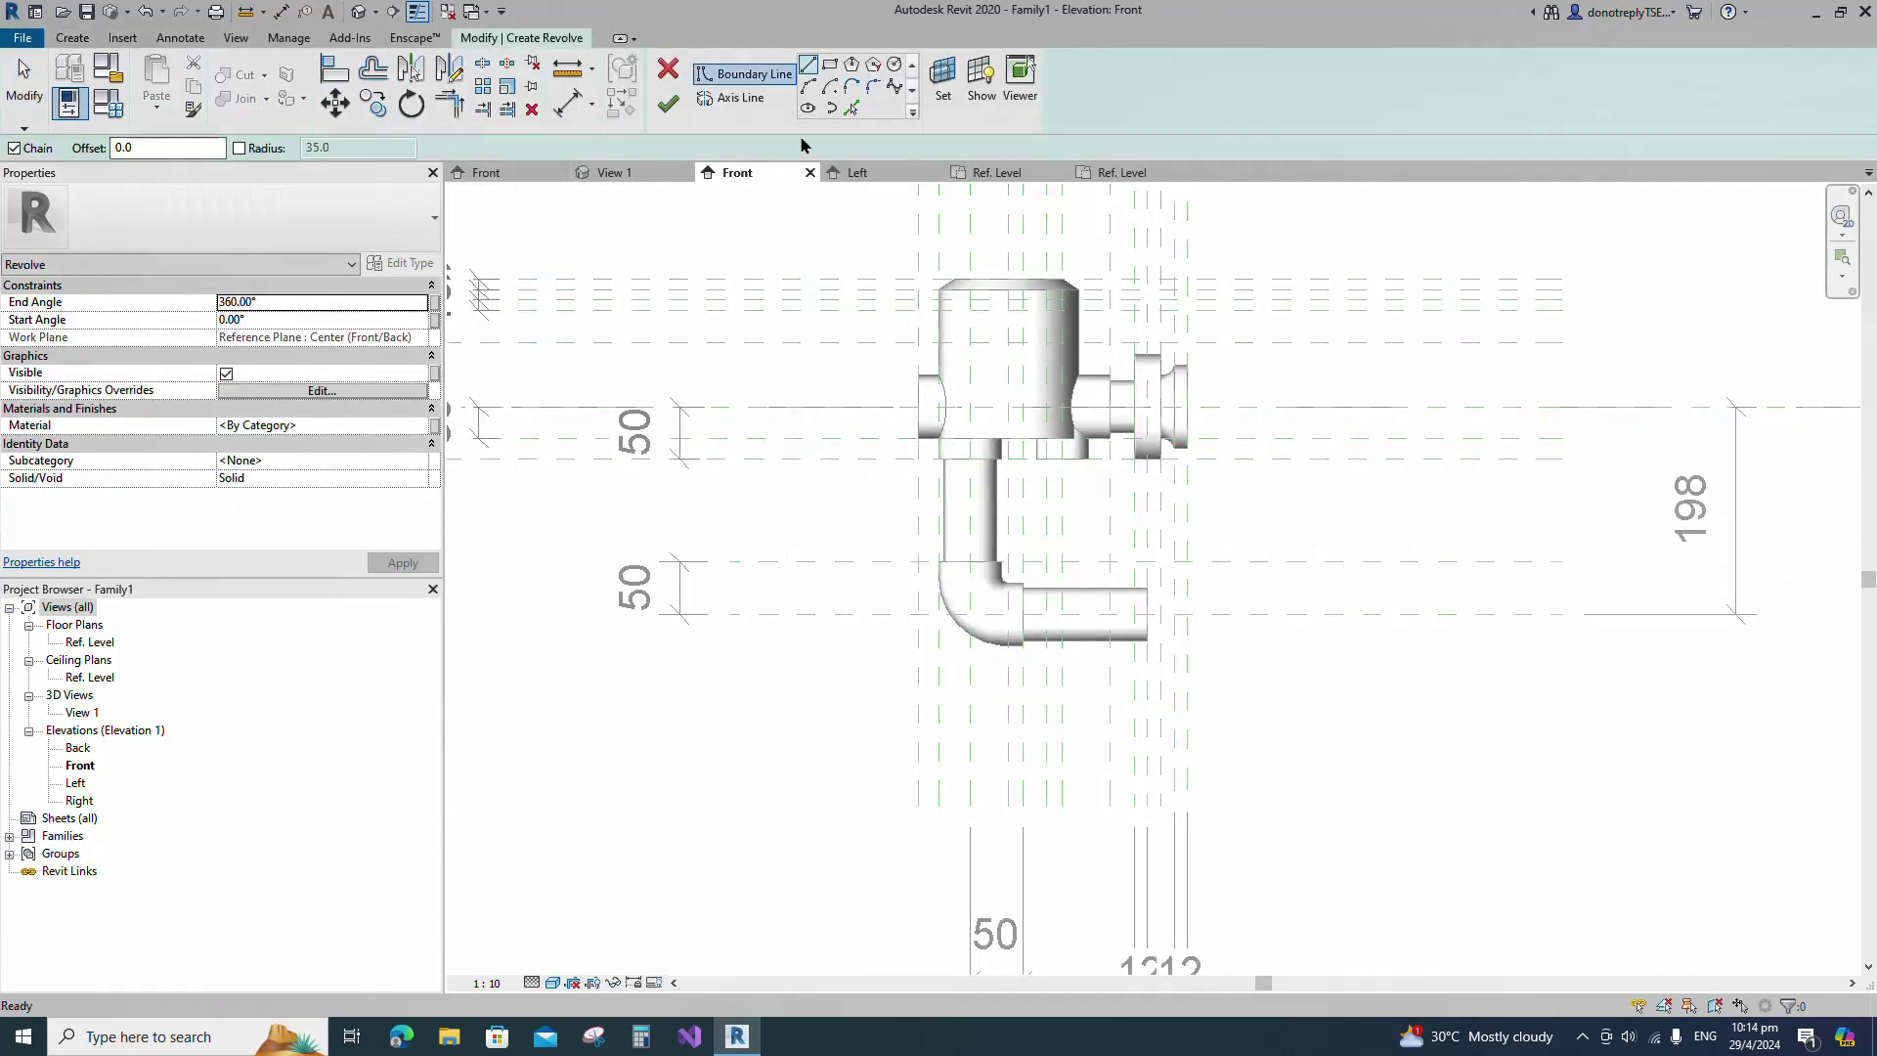
{"action": "left_click", "coordinate": [830, 66]}
{"action": "left_click", "coordinate": [1110, 561]}
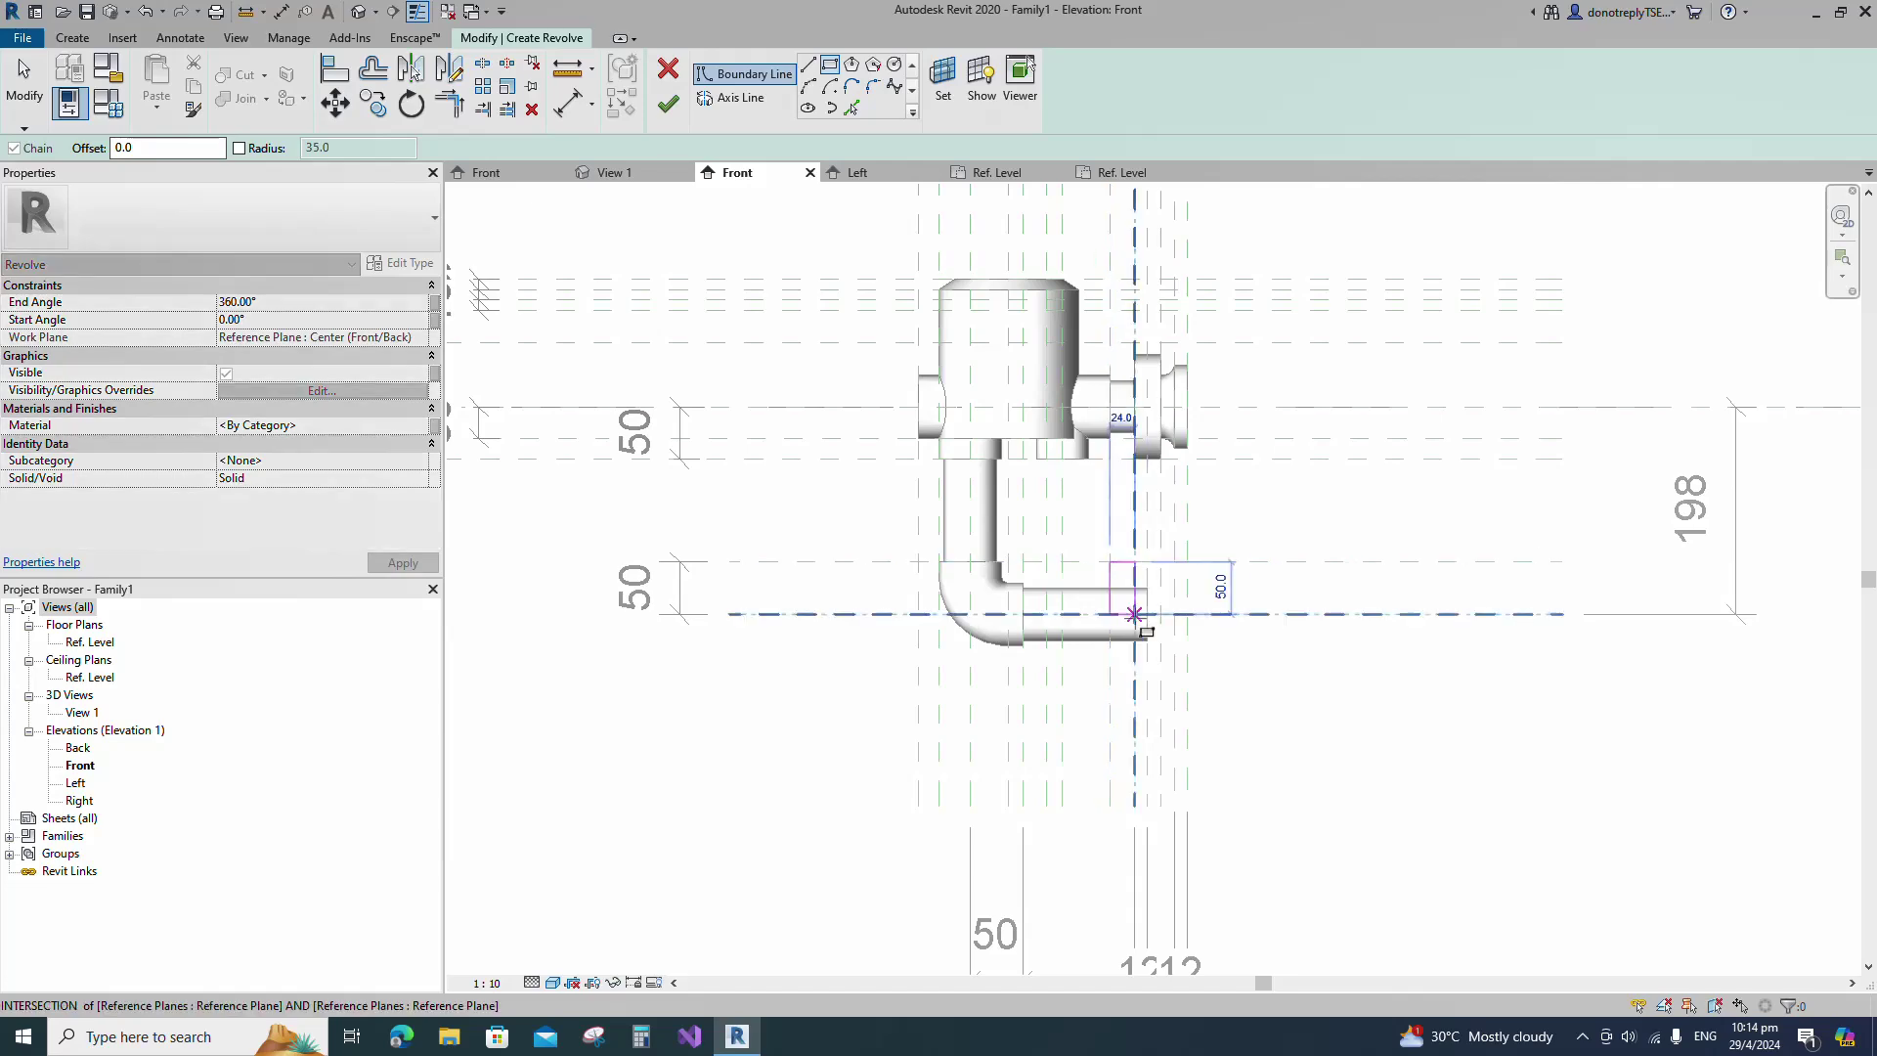
{"action": "left_click", "coordinate": [1135, 614]}
{"action": "scroll", "coordinate": [1180, 585], "scroll_direction": "up", "scroll_amount": 3}
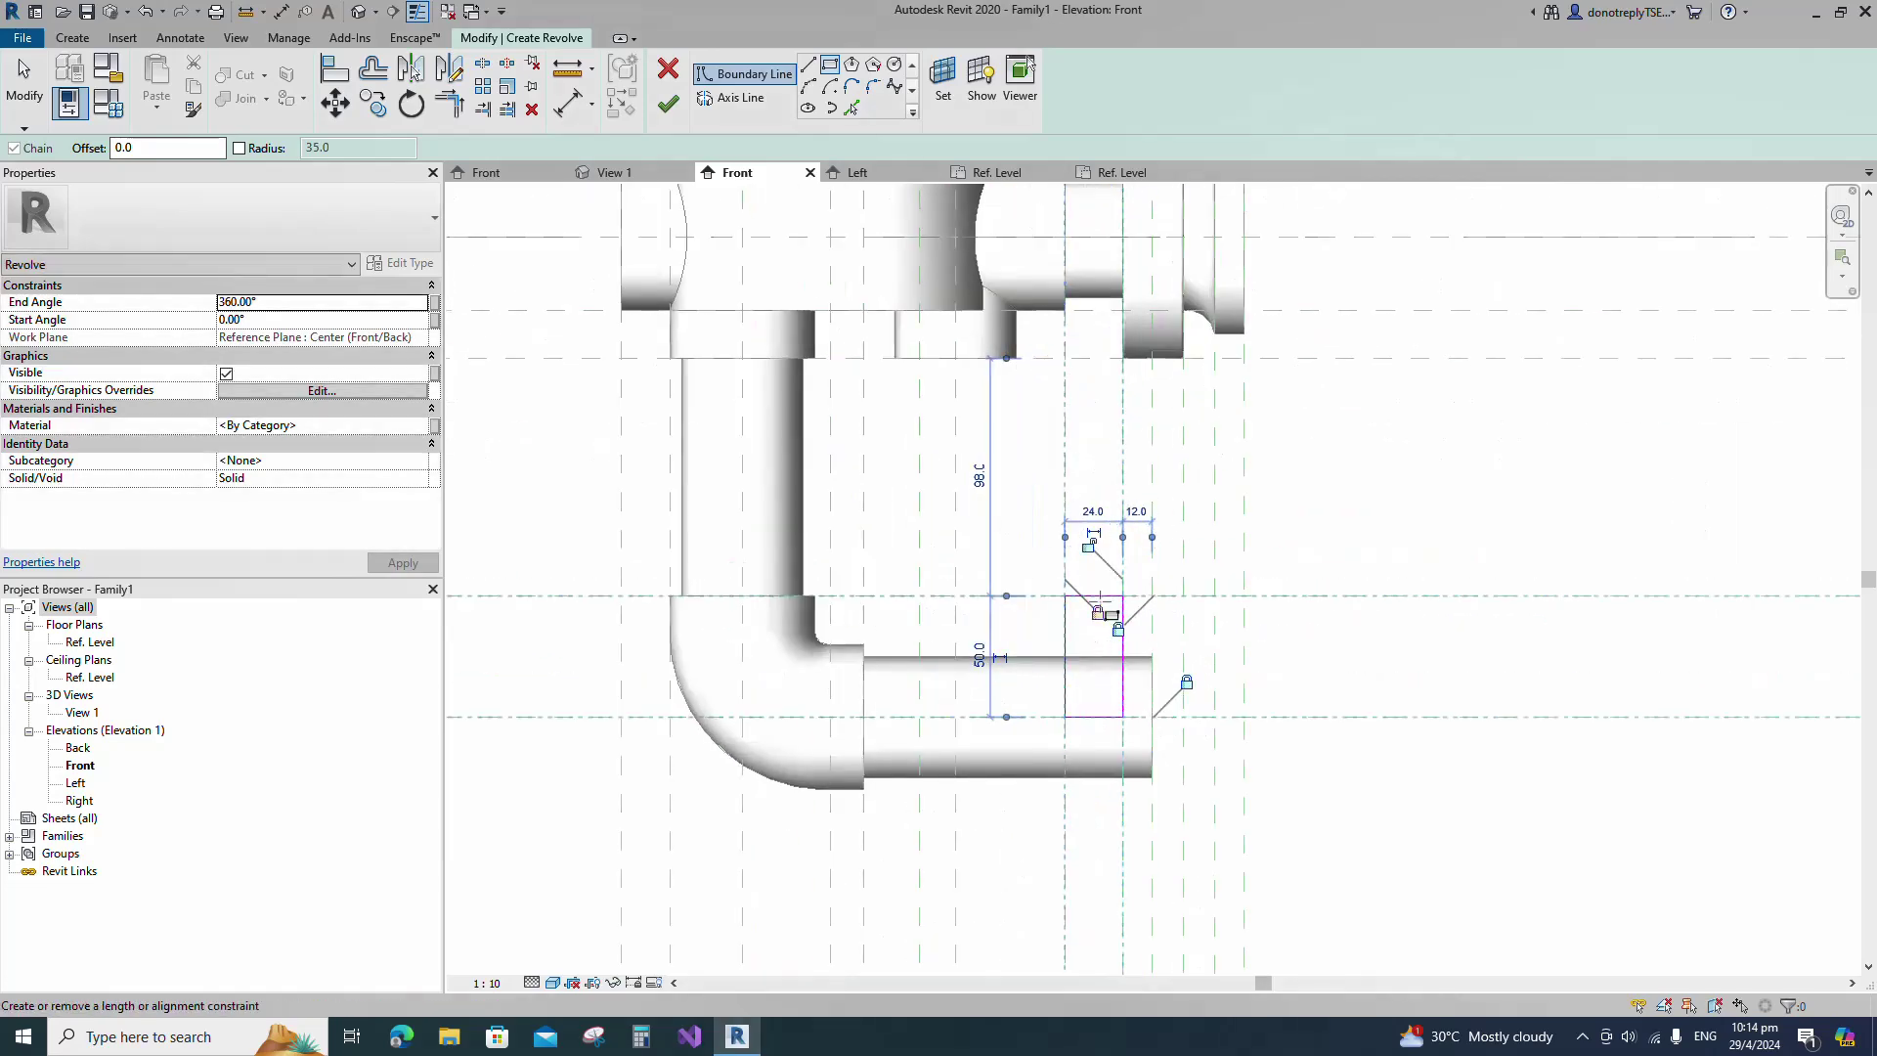
{"action": "middle_click_drag", "start_coordinate": [1018, 566], "coordinate": [982, 549]}
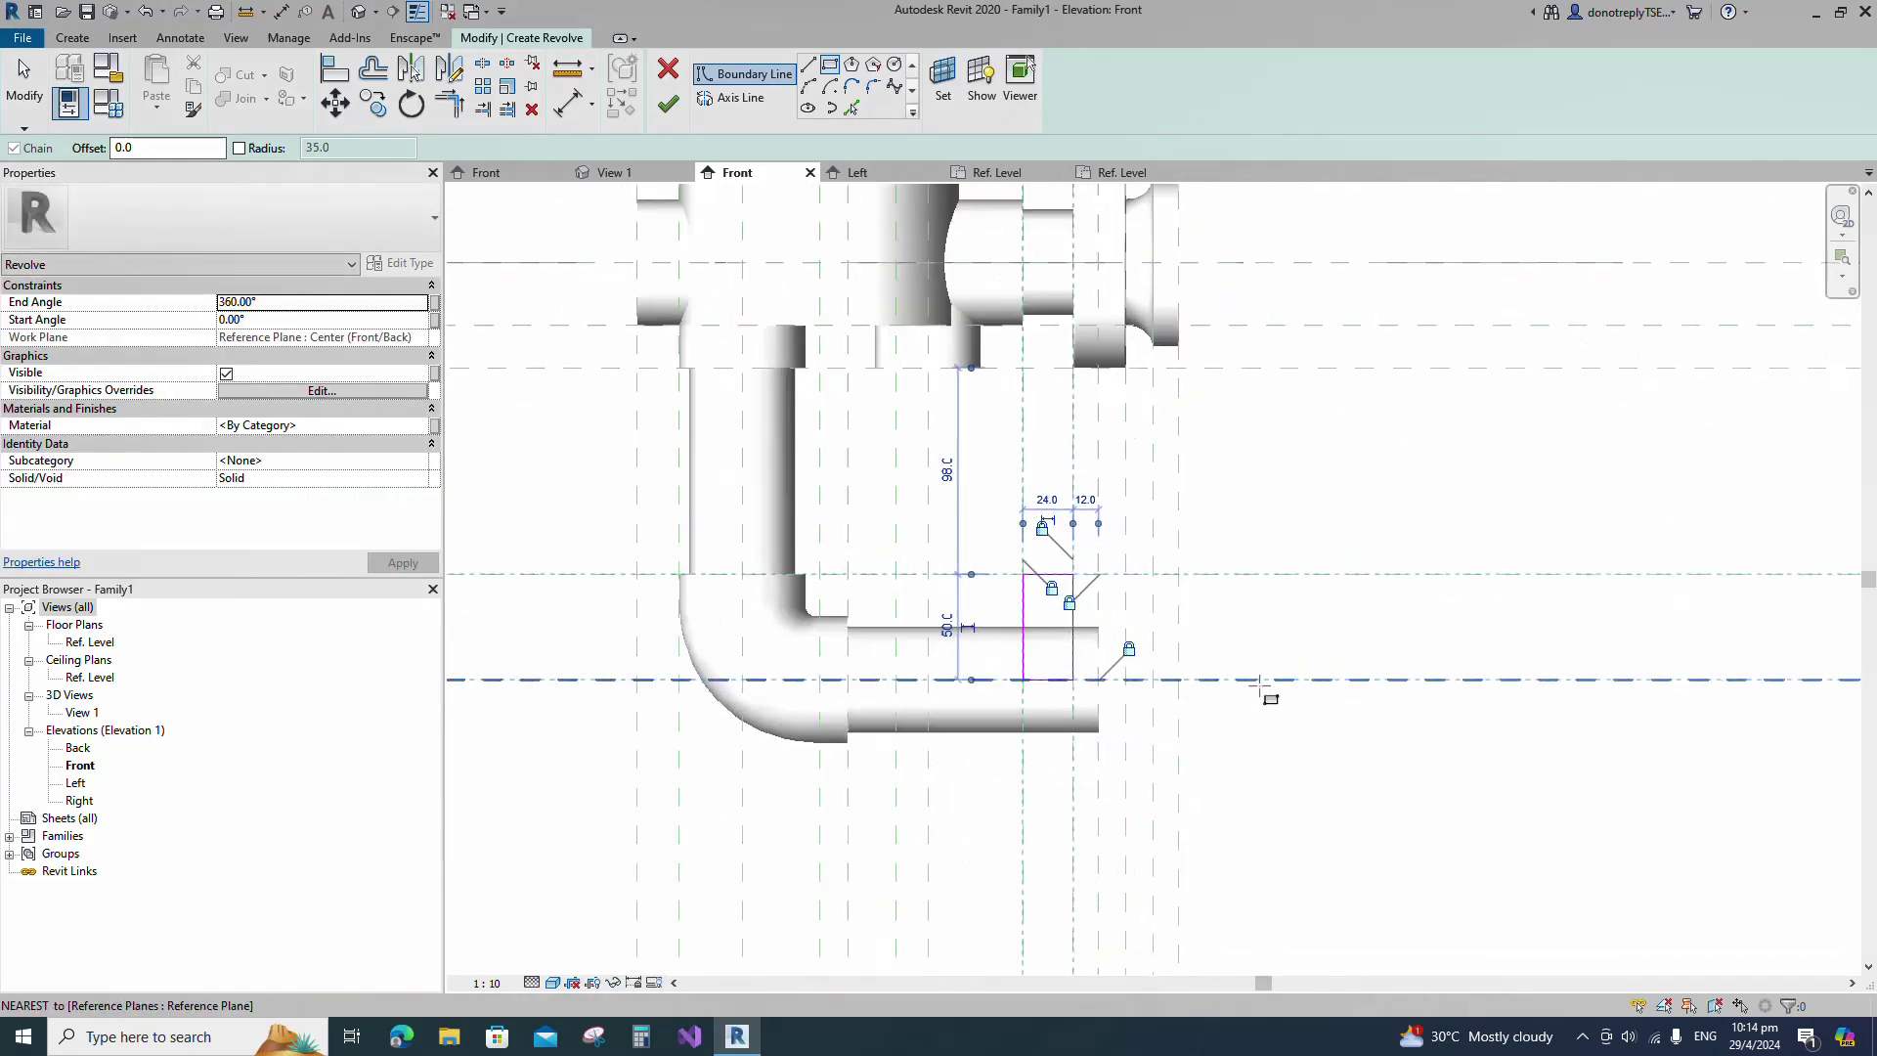
Draw a horizontal boundary line about 35 long to the right of the rectangle, offset 10 below the rectangle's upper reference plane.
{"action": "left_click", "coordinate": [809, 69]}
{"action": "type", "text": "1"}
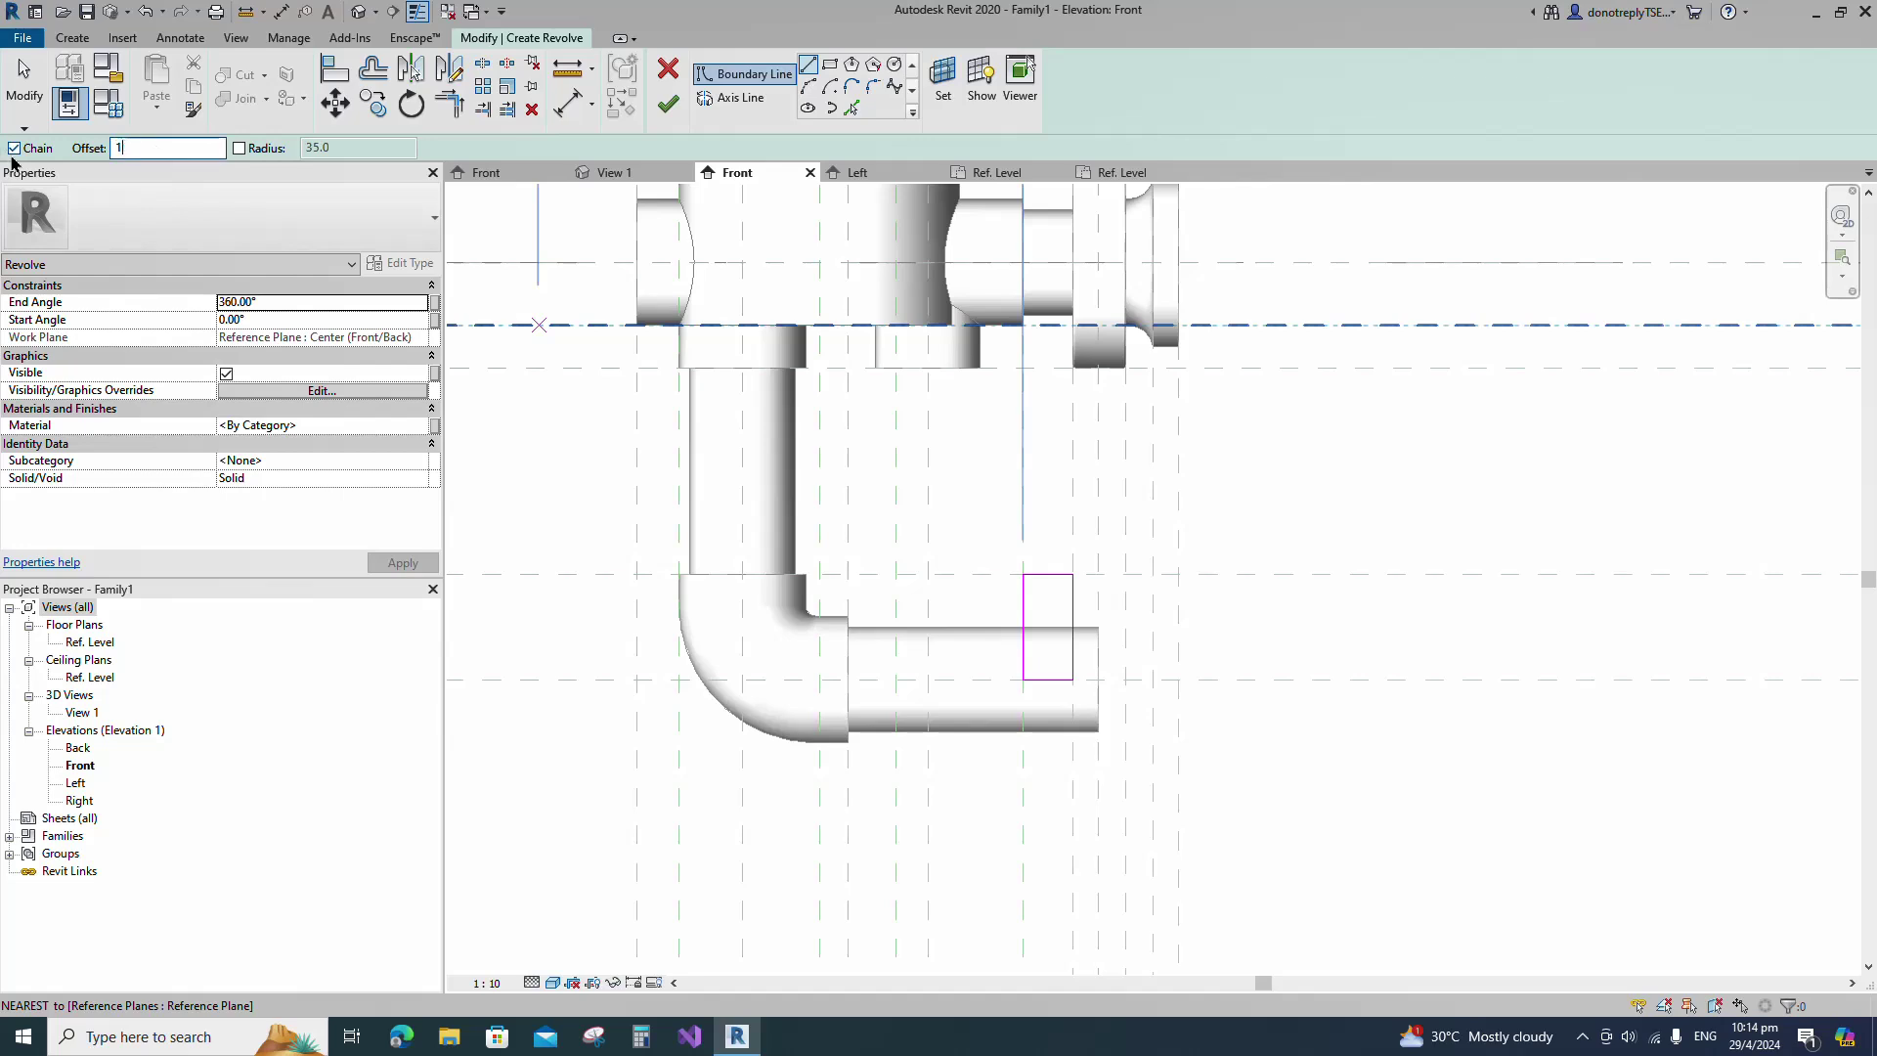
{"action": "type", "text": "0"}
{"action": "scroll", "coordinate": [1147, 588], "scroll_direction": "up", "scroll_amount": 1}
{"action": "left_click", "coordinate": [1119, 570]}
{"action": "key", "text": "space"}
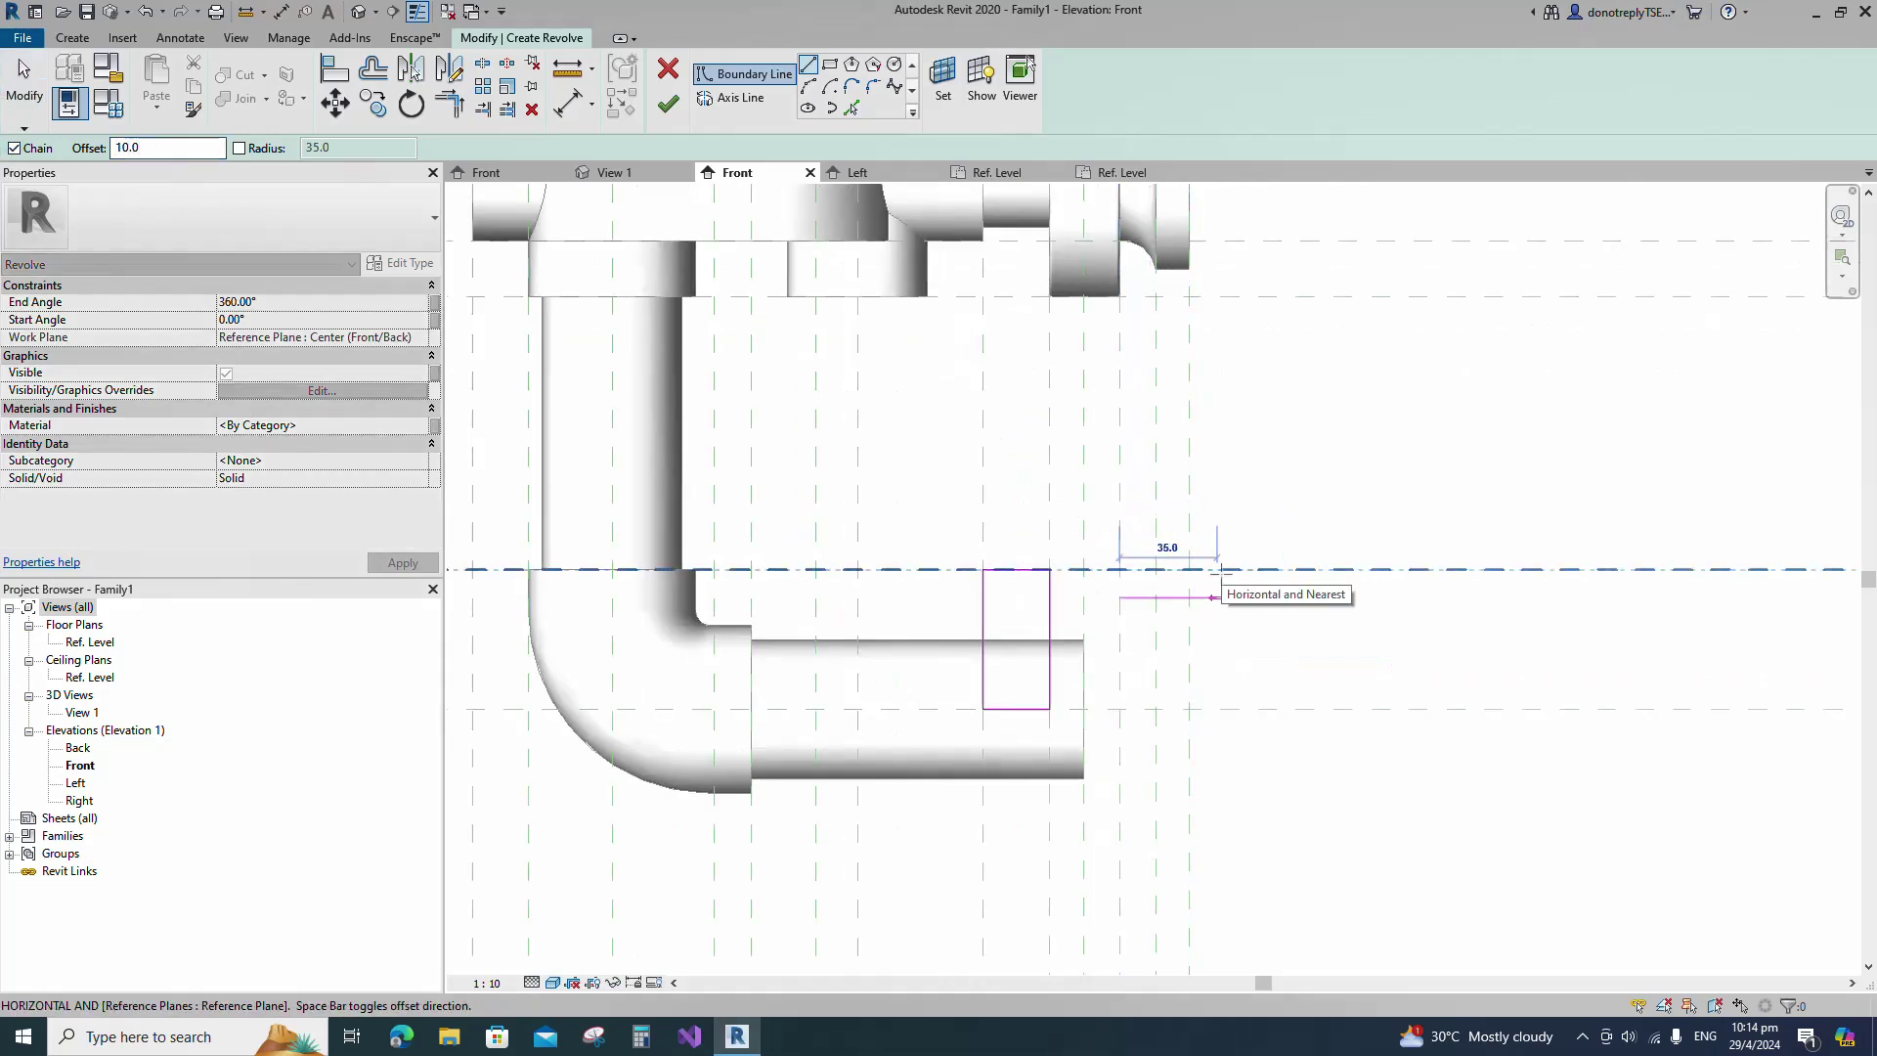
{"action": "left_click", "coordinate": [1217, 571]}
Dimension the offset boundary line from the rectangle's upper reference plane.
{"action": "key", "text": "d"}
{"action": "key", "text": "i"}
{"action": "scroll", "coordinate": [1131, 578], "scroll_direction": "down", "scroll_amount": 1}
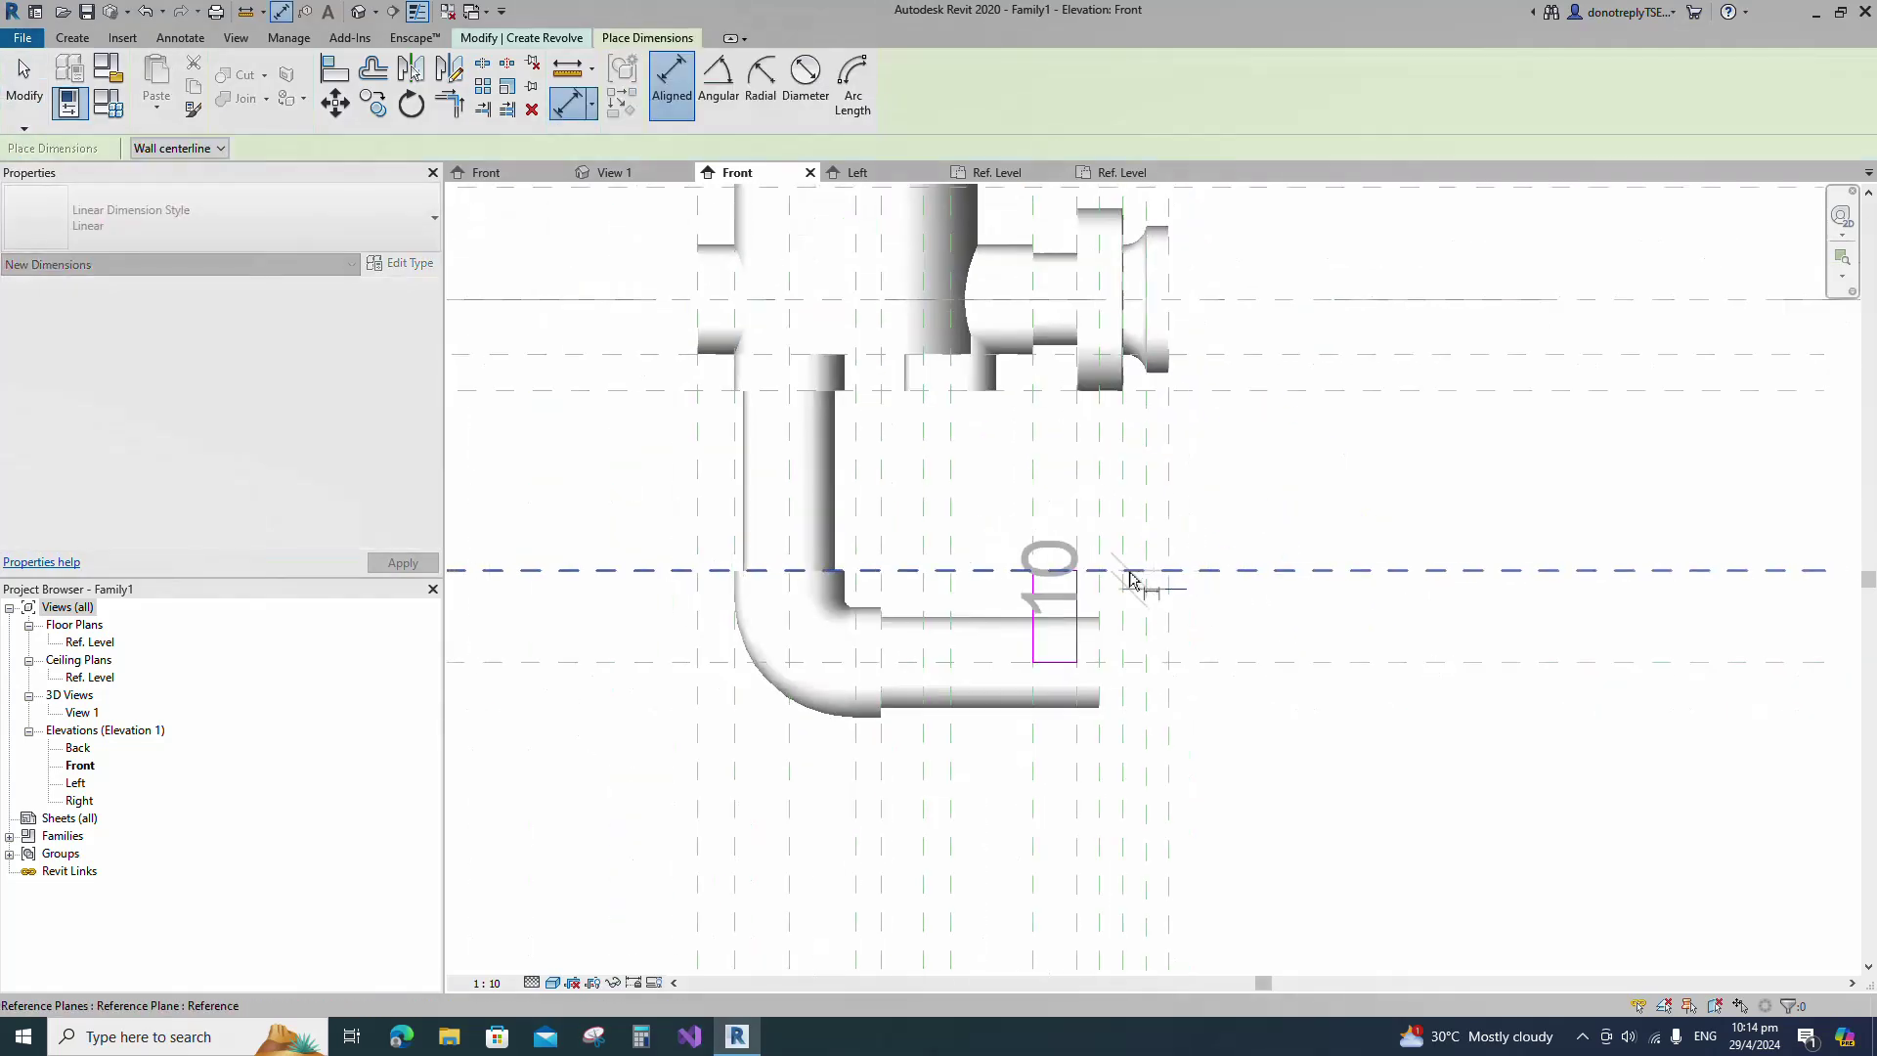
{"action": "scroll", "coordinate": [1131, 579], "scroll_direction": "down", "scroll_amount": 1}
{"action": "left_click", "coordinate": [1479, 587]}
{"action": "middle_click", "coordinate": [1576, 591]}
{"action": "middle_click", "coordinate": [1576, 591]}
{"action": "key", "text": "Escape"}
Pick the outermost right vertical plane and the horizontal pipe's centreline plane as boundary lines of the revolve.
{"action": "scroll", "coordinate": [1038, 592], "scroll_direction": "up", "scroll_amount": 5}
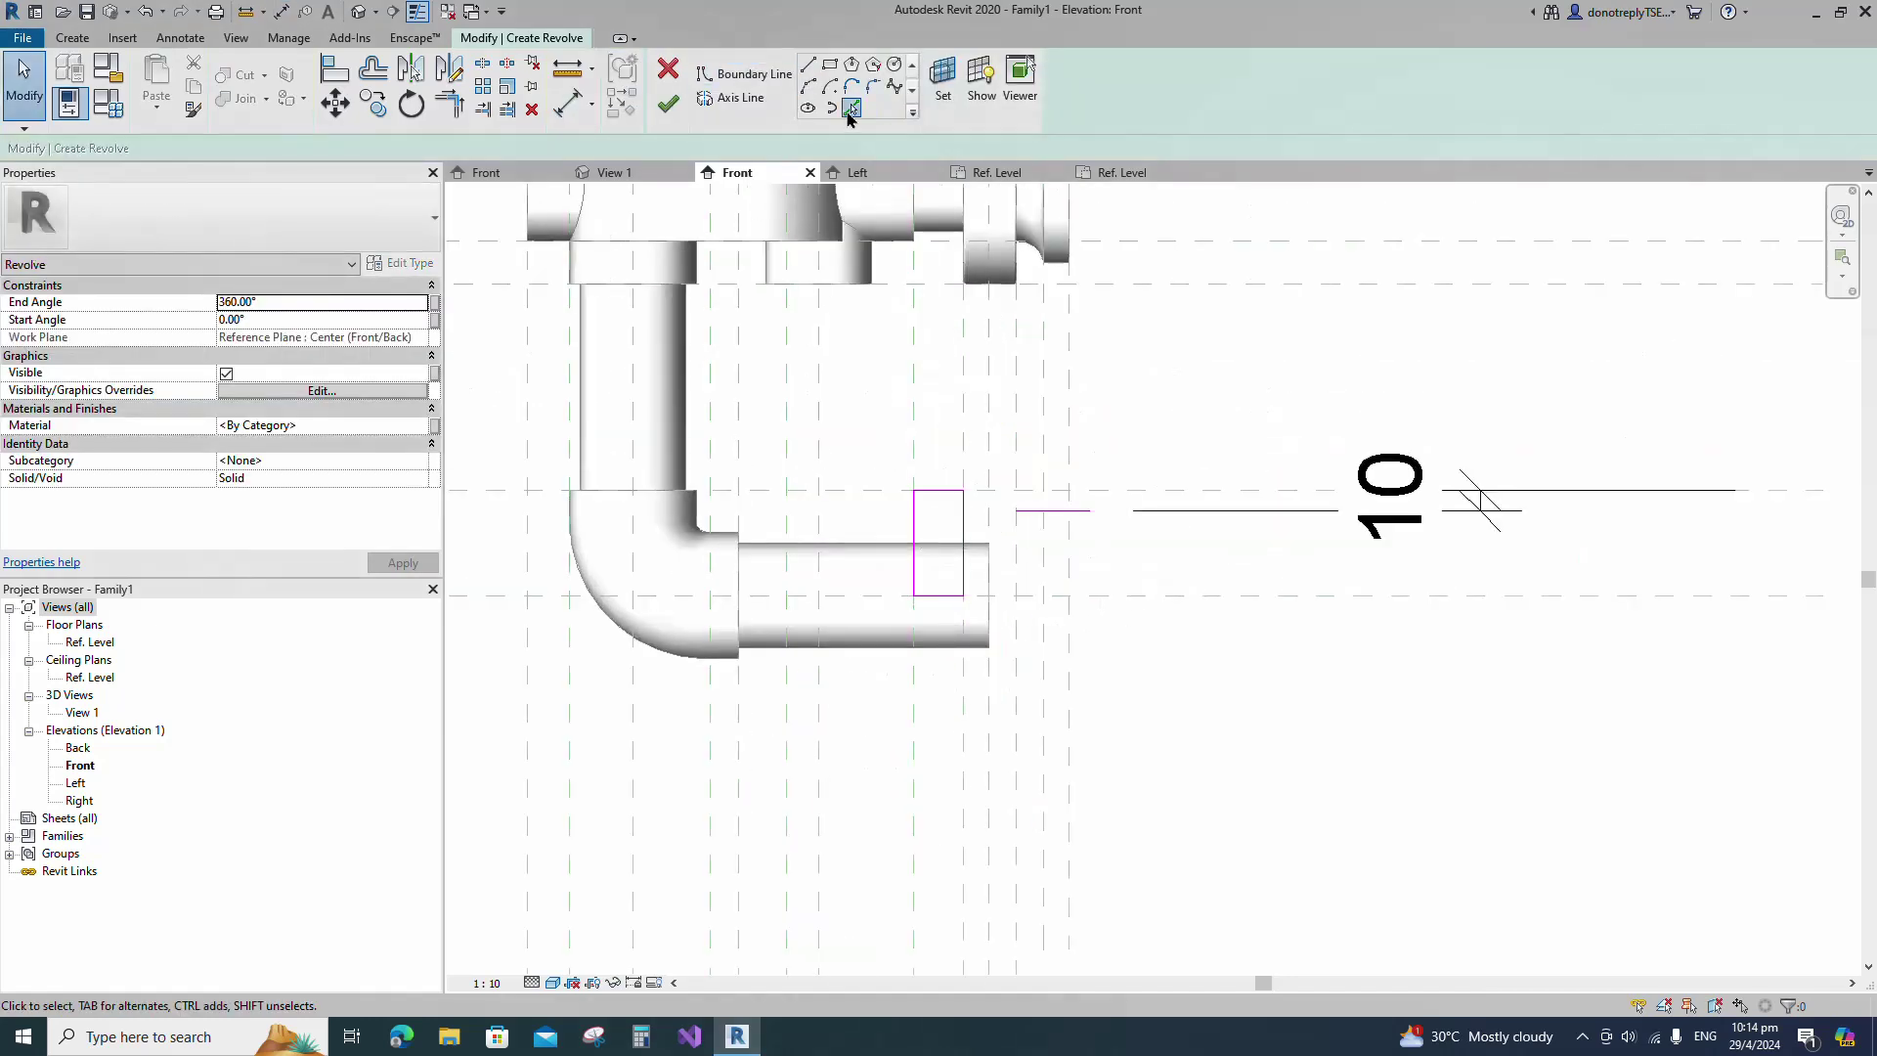
{"action": "left_click", "coordinate": [851, 108]}
{"action": "scroll", "coordinate": [1089, 657], "scroll_direction": "up", "scroll_amount": 1}
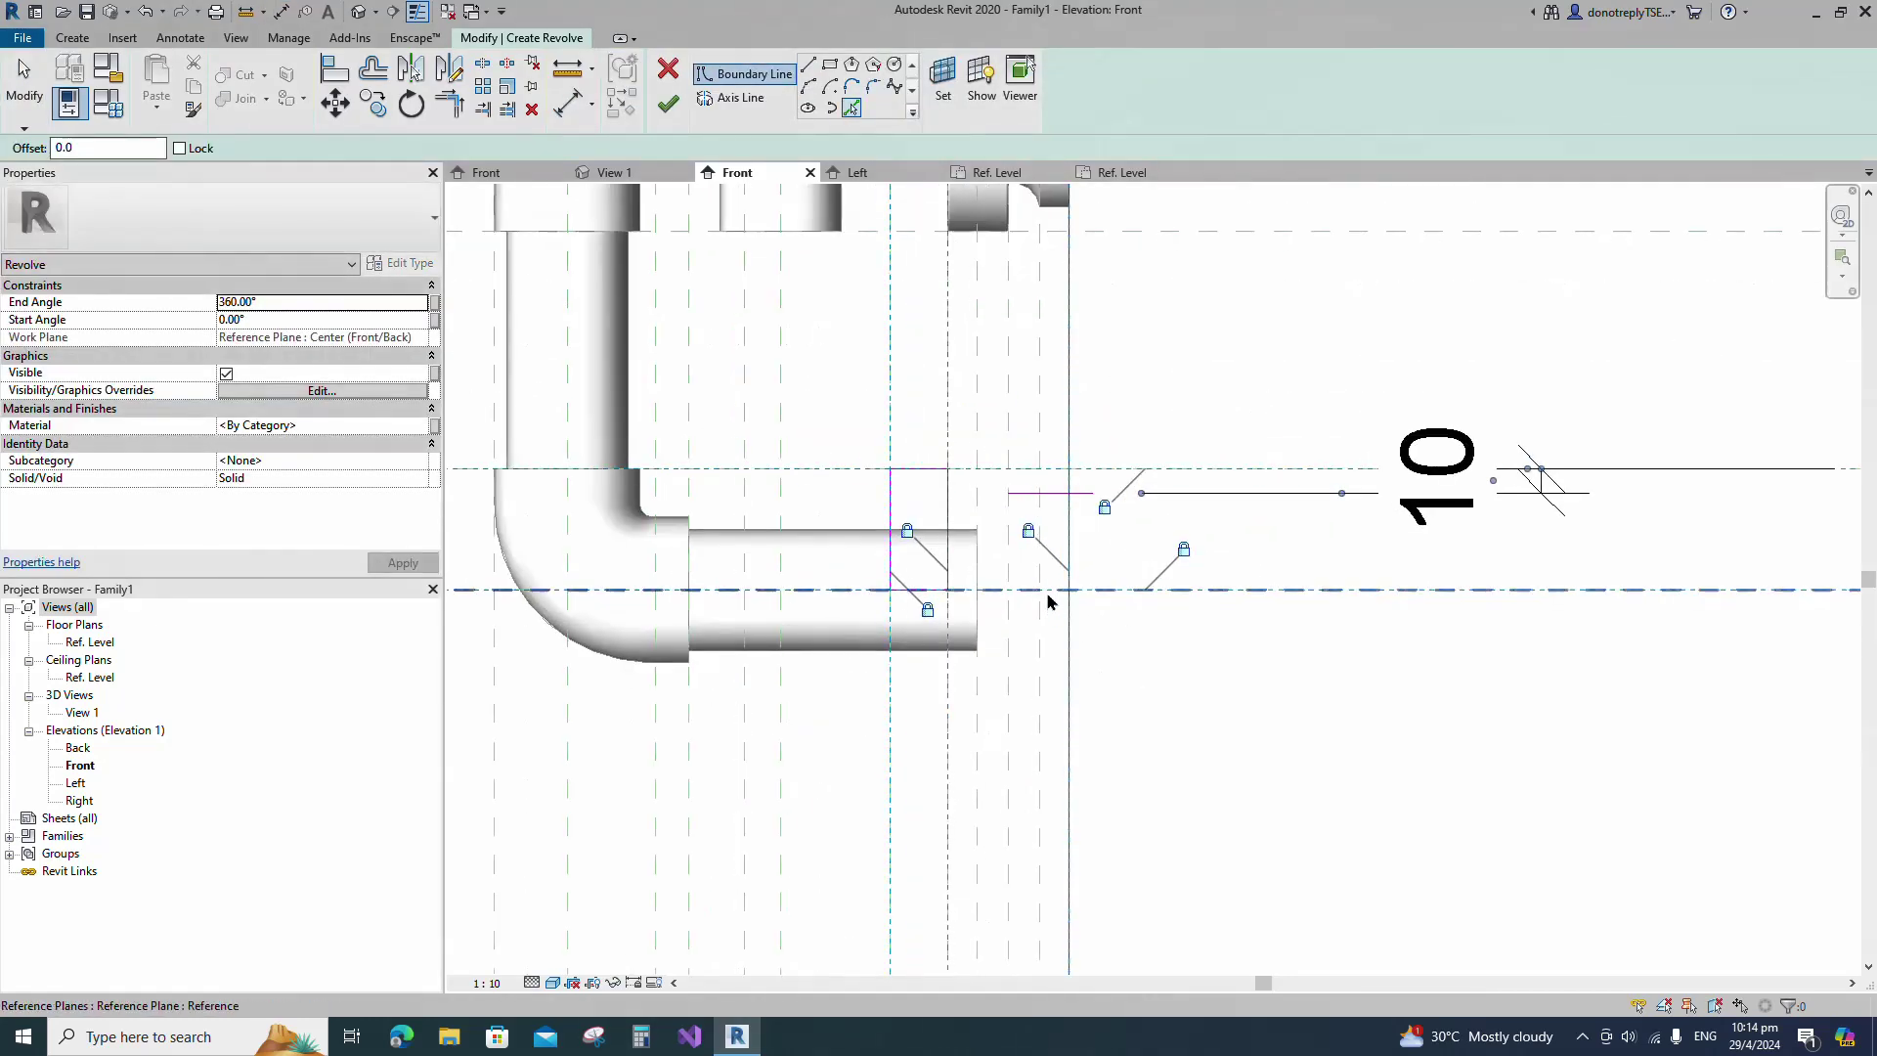
{"action": "left_click", "coordinate": [1047, 594]}
{"action": "key", "text": "Escape"}
{"action": "middle_click_drag", "start_coordinate": [1050, 636], "coordinate": [1043, 630]}
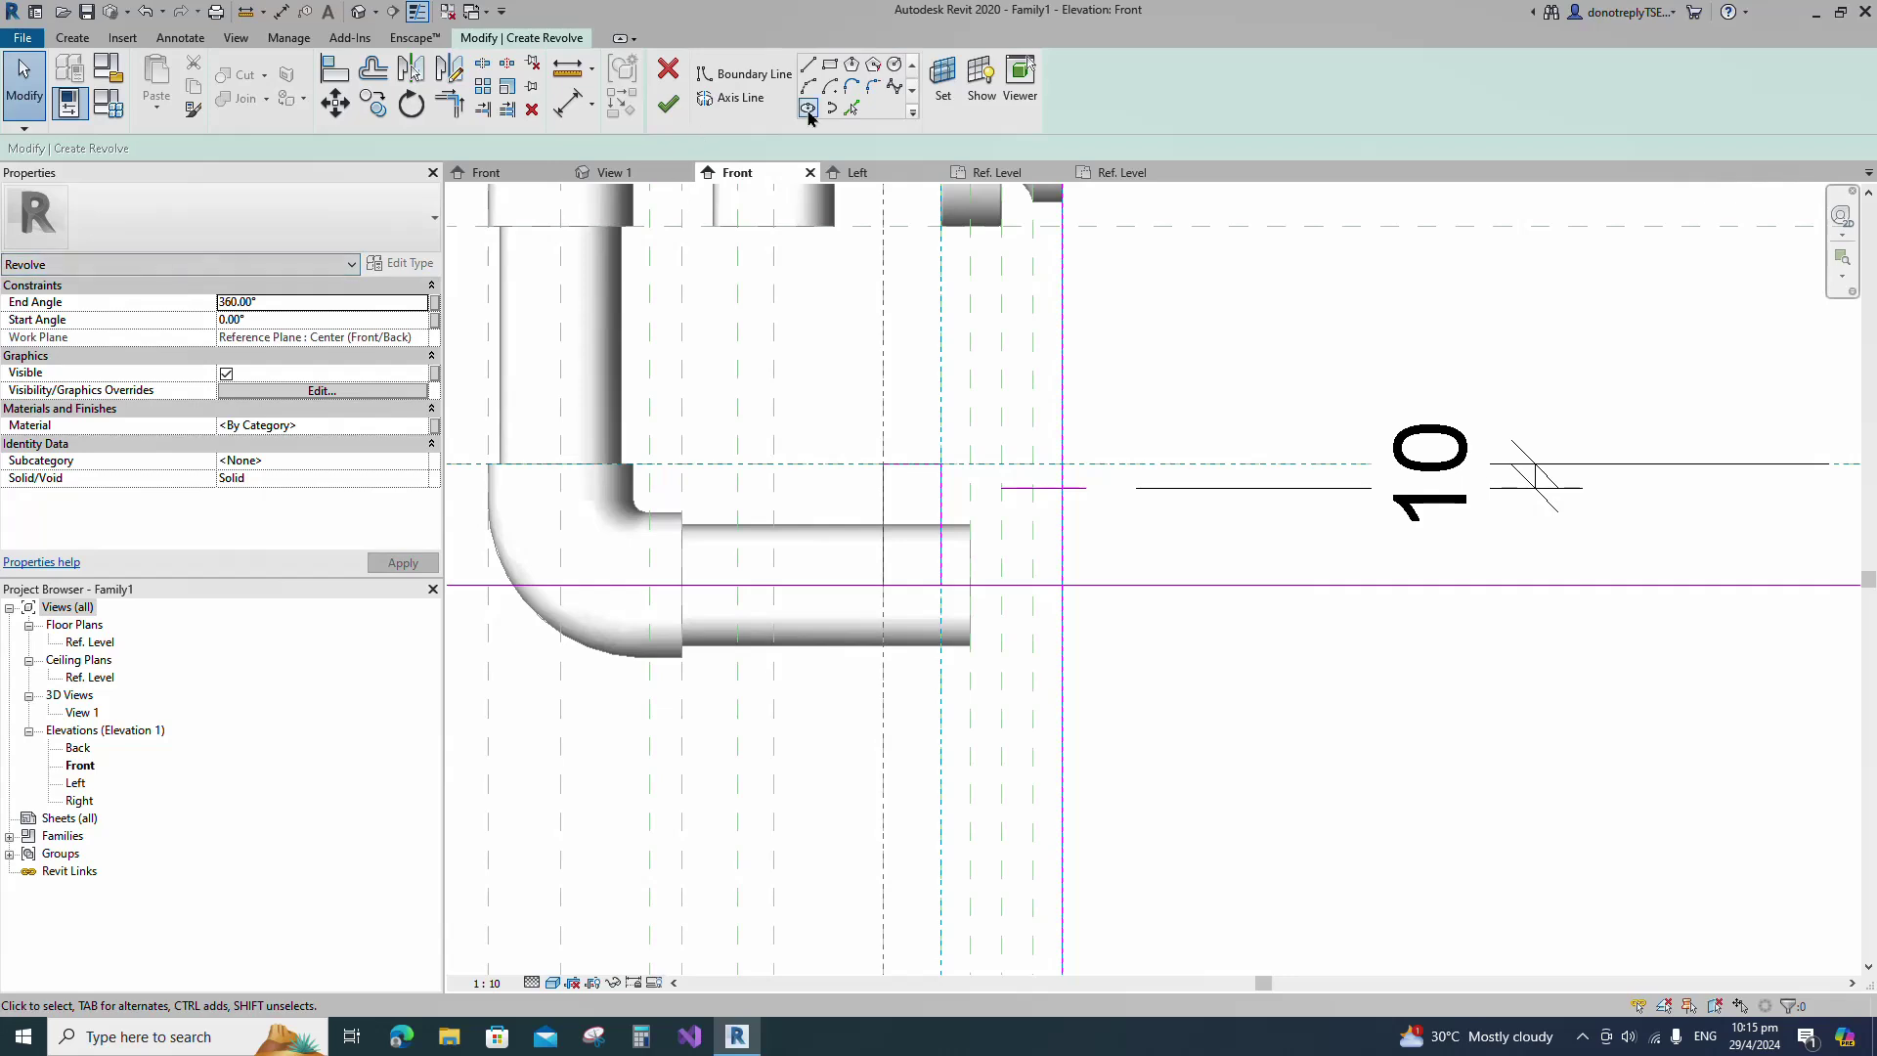
Draw a horizontal boundary line from the lower pipe's end past the outermost vertical plane, offset 30 above the pipe's centreline.
{"action": "left_click", "coordinate": [850, 109]}
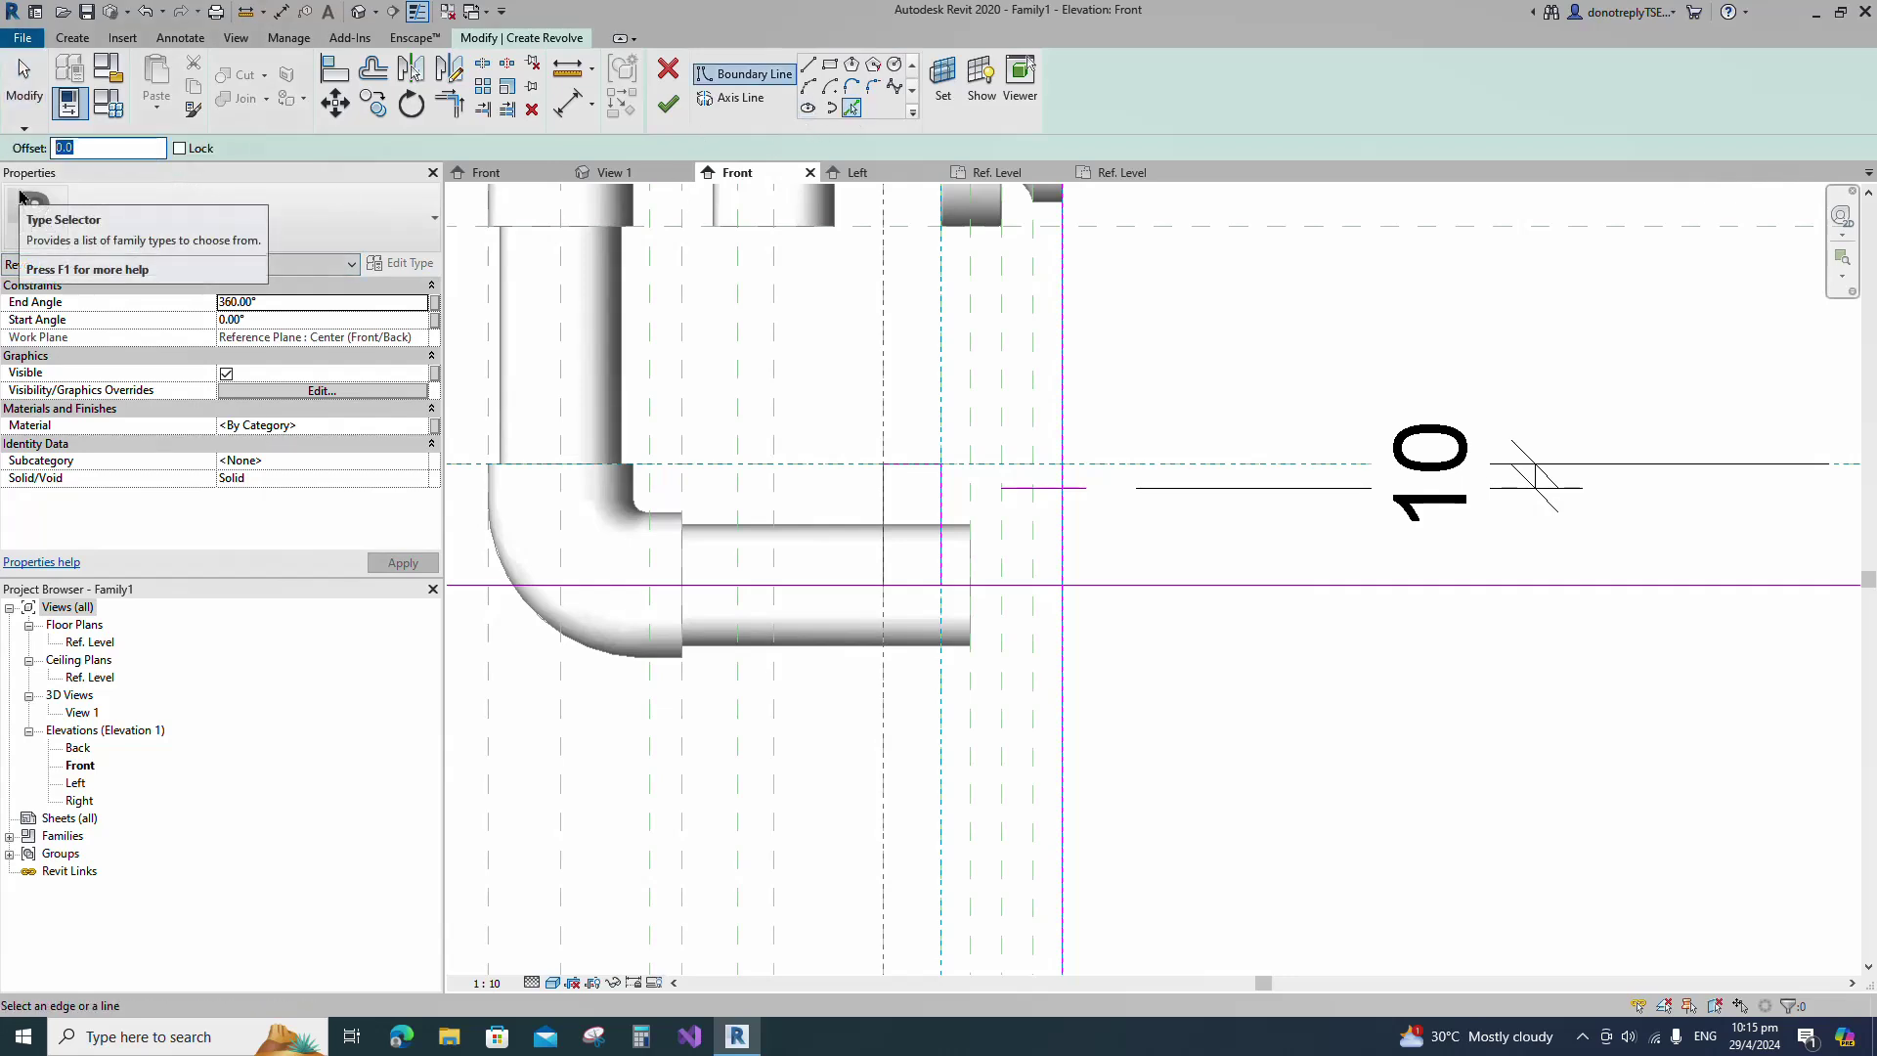
{"action": "left_click", "coordinate": [808, 64]}
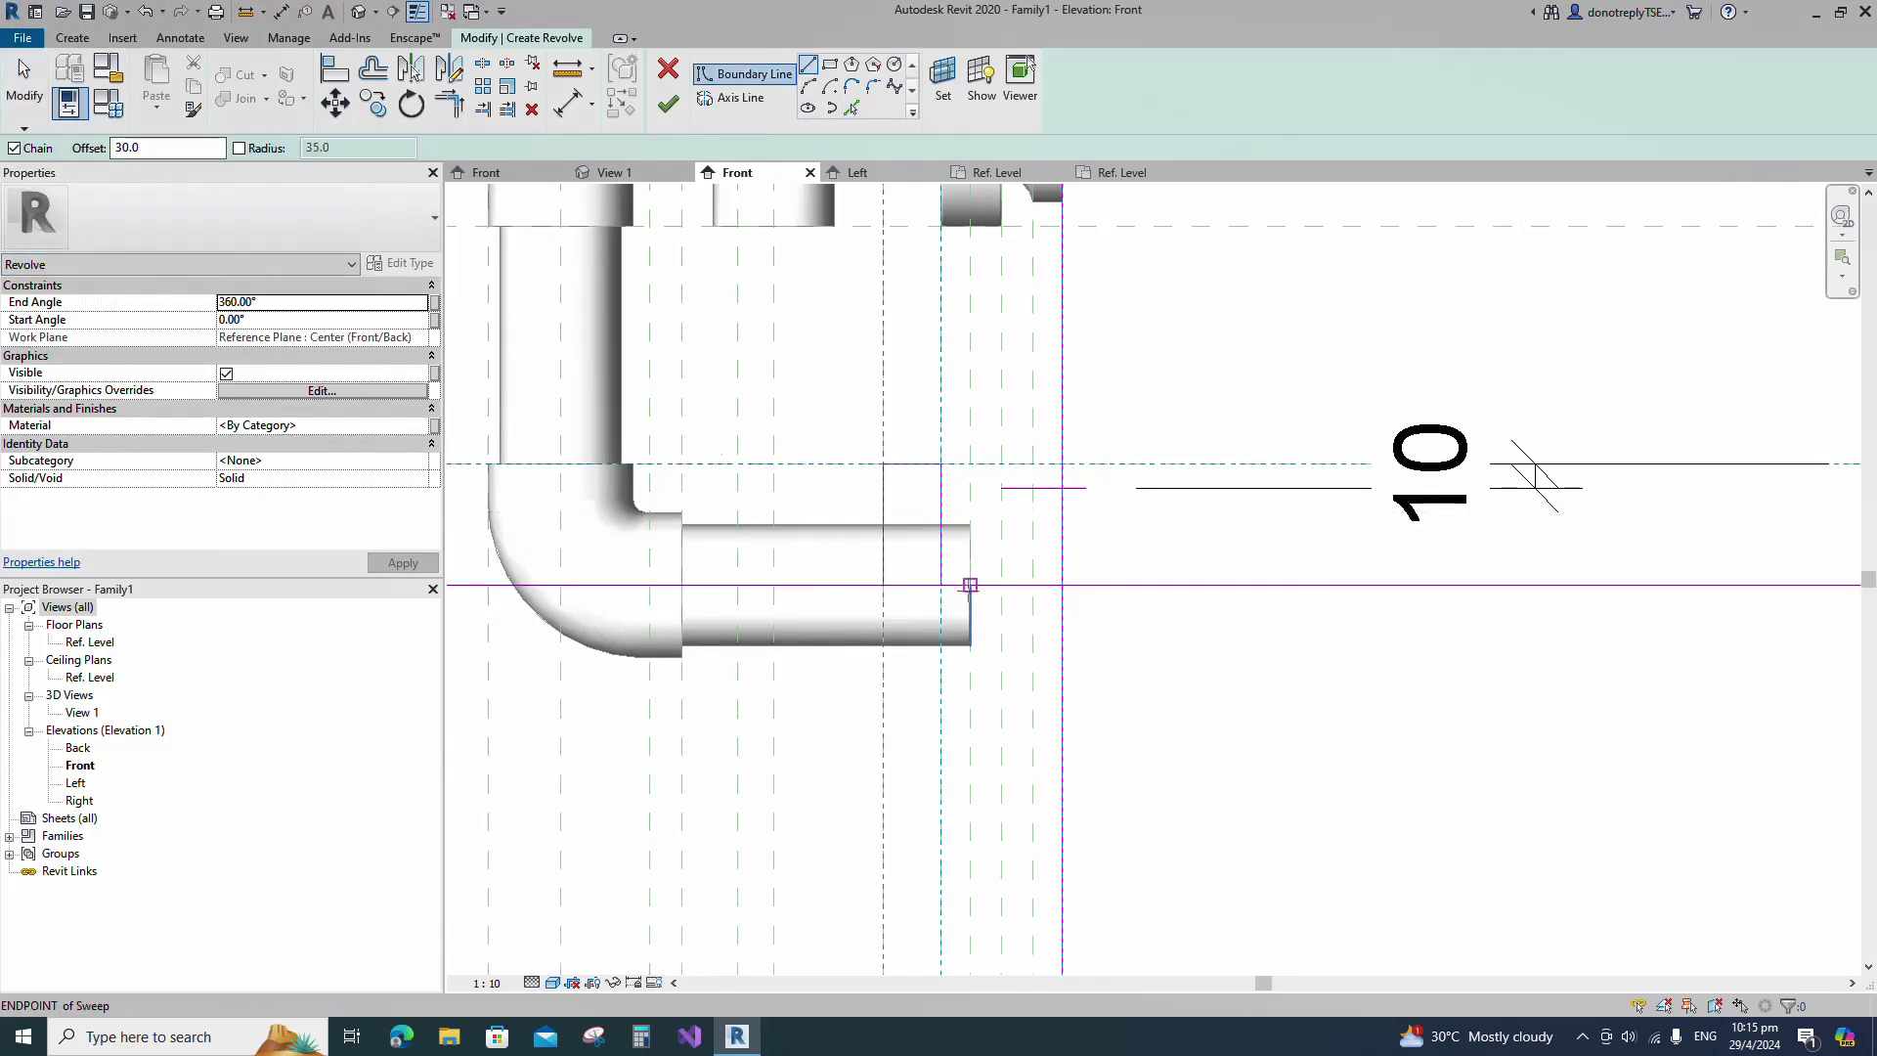
{"action": "left_click", "coordinate": [970, 584]}
{"action": "left_click", "coordinate": [1124, 583]}
Dimension the new boundary line from the lower pipe's centreline reference plane.
{"action": "key", "text": "d"}
{"action": "key", "text": "i"}
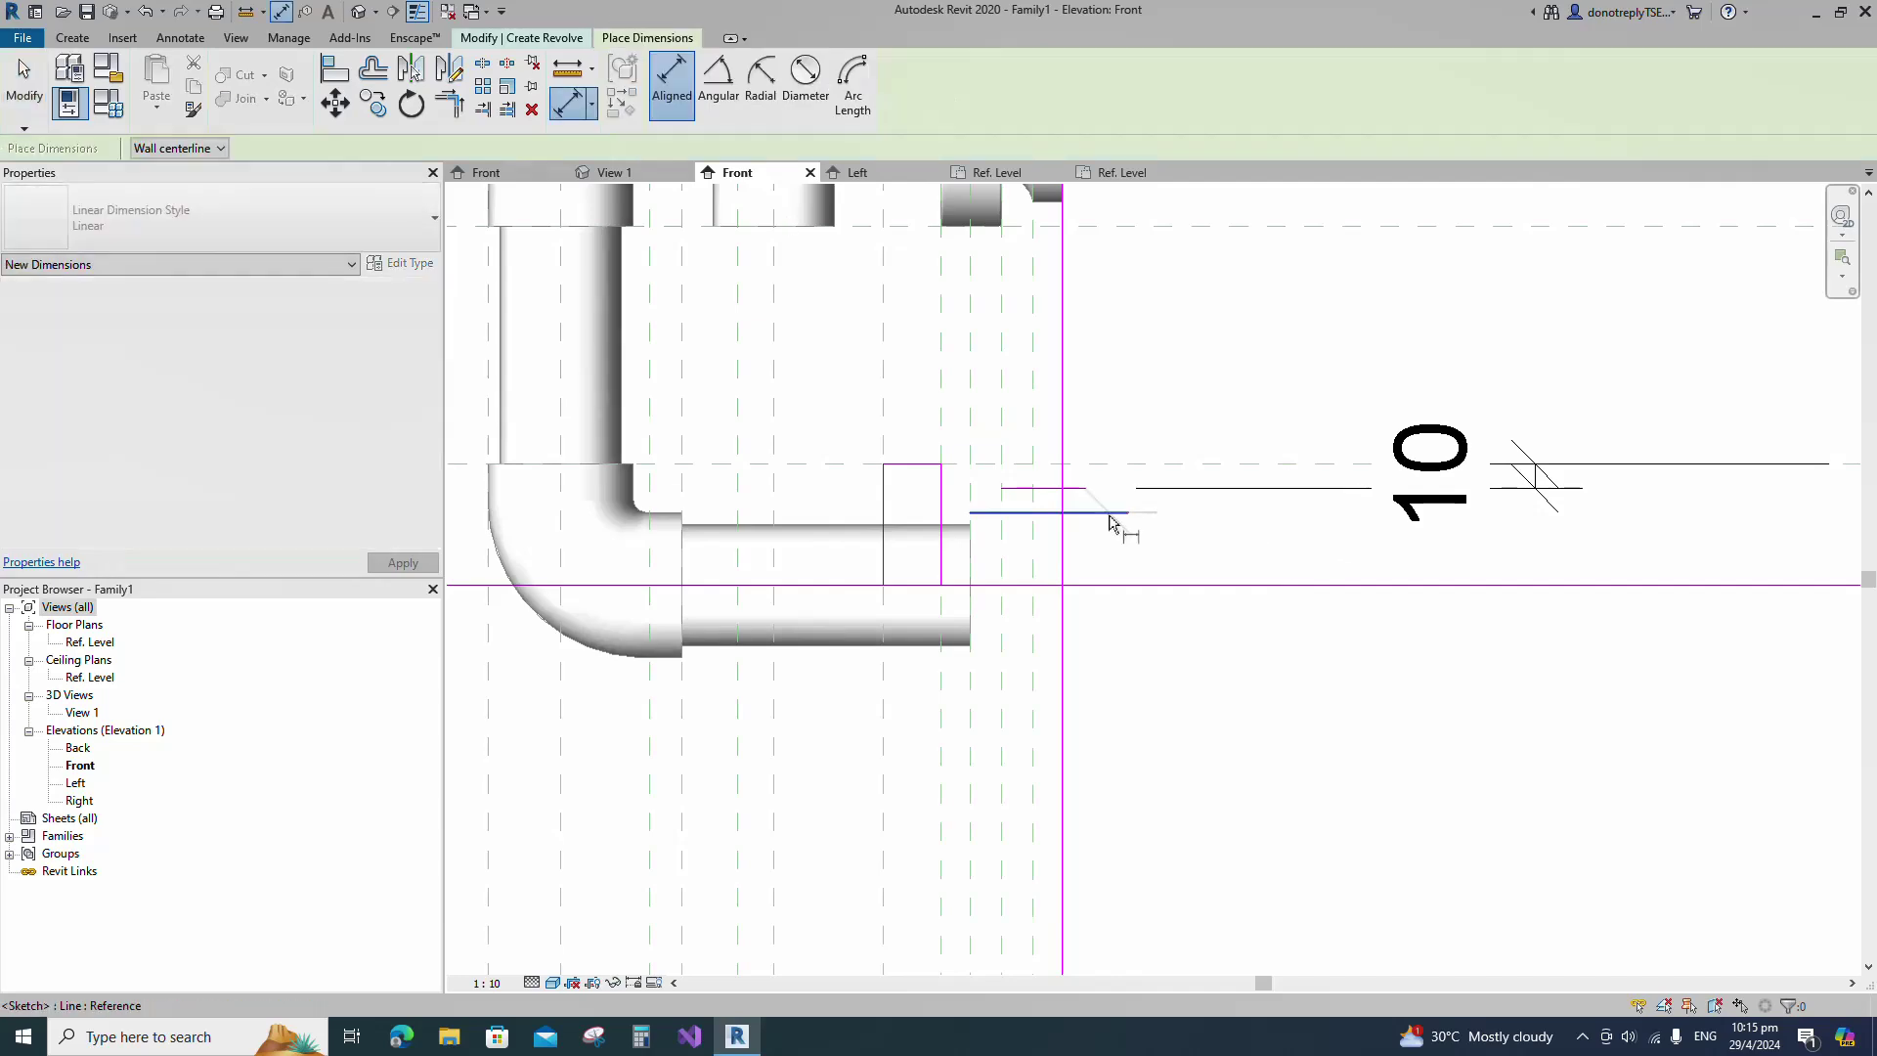
{"action": "left_click", "coordinate": [1107, 514]}
{"action": "left_click", "coordinate": [1153, 585]}
{"action": "left_click", "coordinate": [1366, 759]}
{"action": "scroll", "coordinate": [891, 649], "scroll_direction": "down", "scroll_amount": 5}
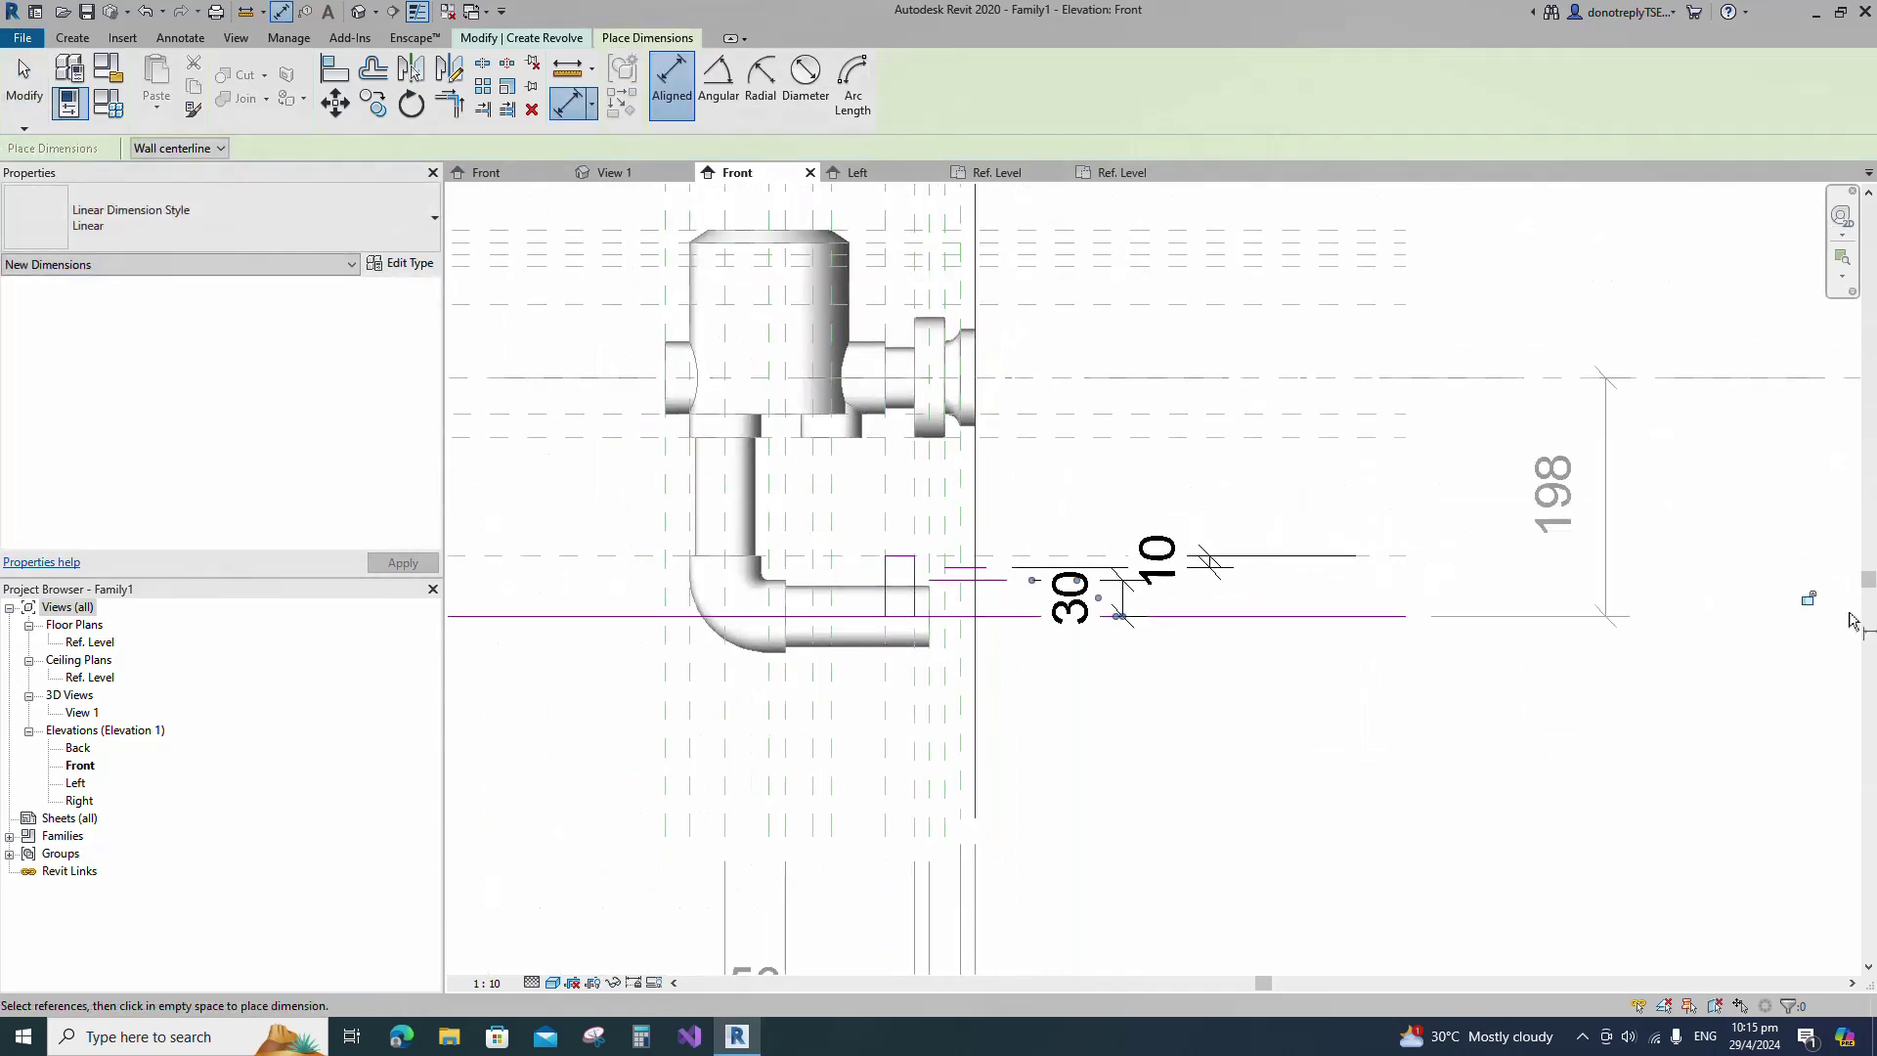
{"action": "key", "text": "Escape"}
Pick the vertical plane at the pipe's end as a boundary line and trim it with the centreline and outermost lines into corners.
{"action": "scroll", "coordinate": [939, 640], "scroll_direction": "up", "scroll_amount": 3}
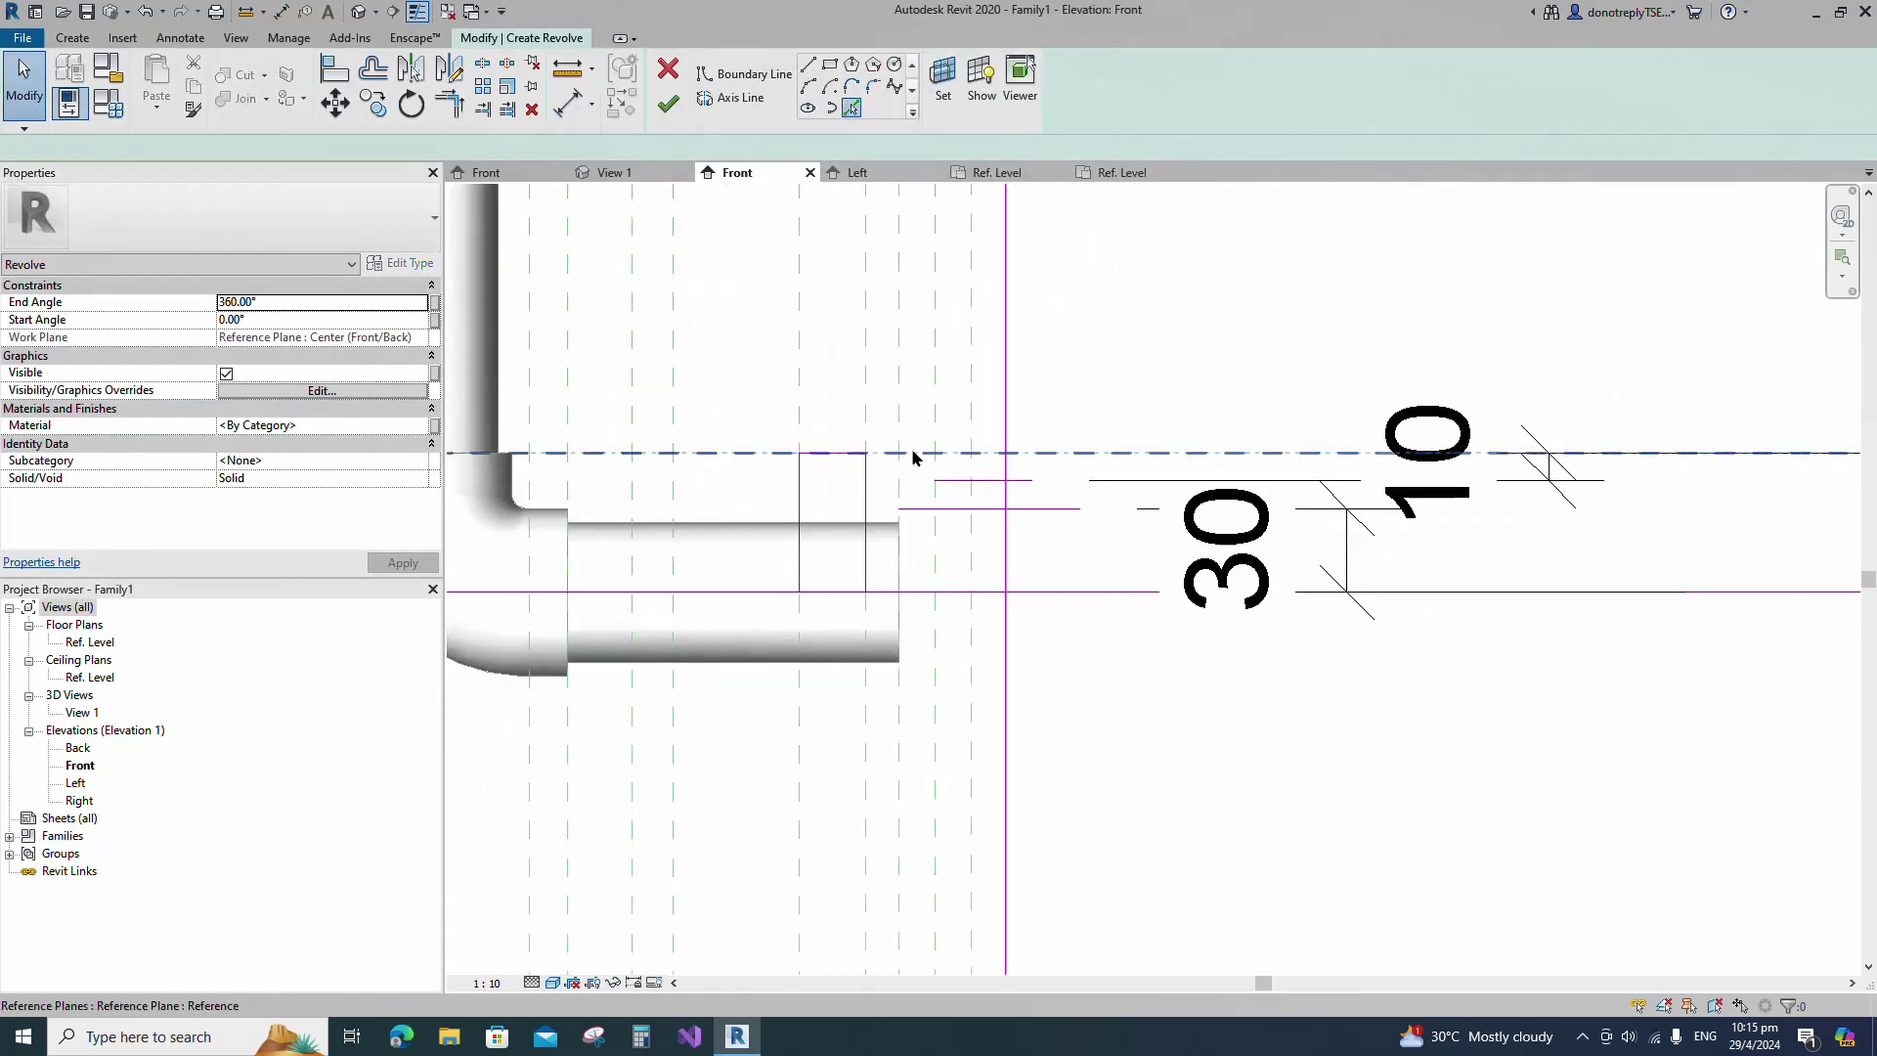
{"action": "left_click", "coordinate": [901, 480]}
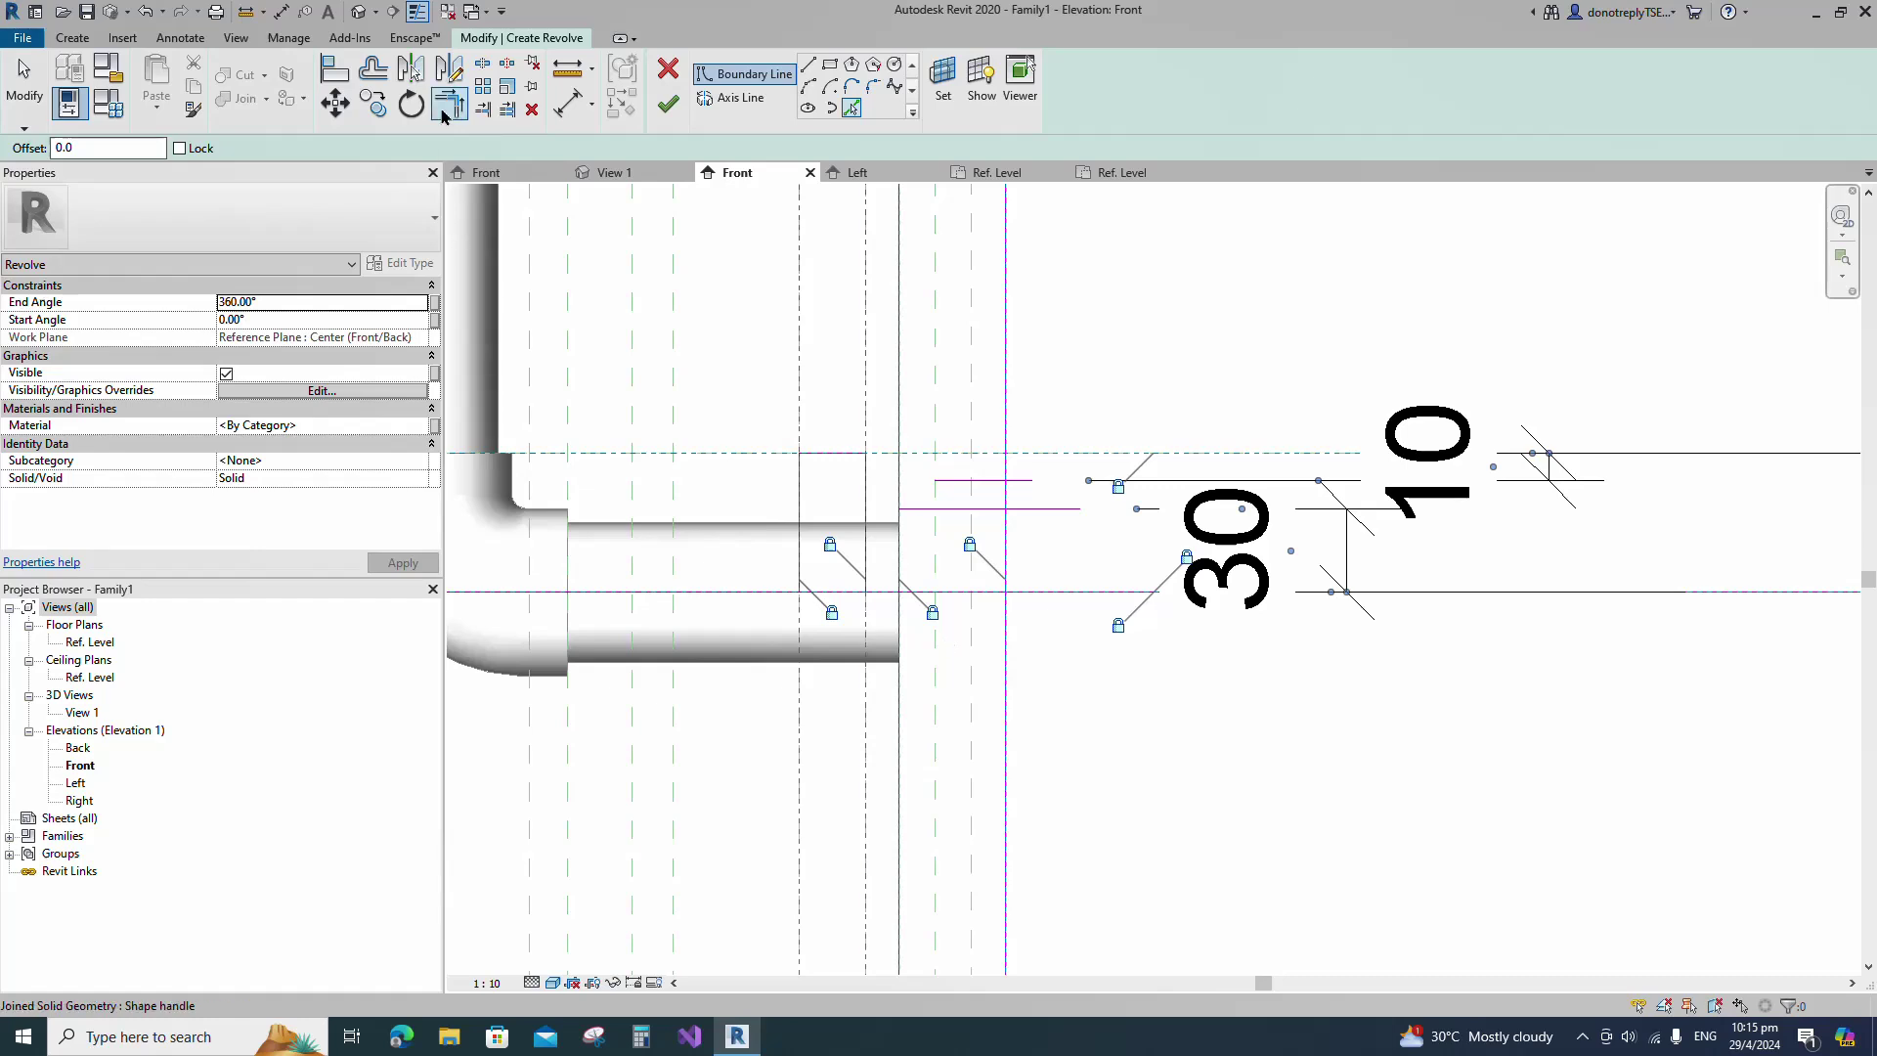
{"action": "key", "text": "Escape"}
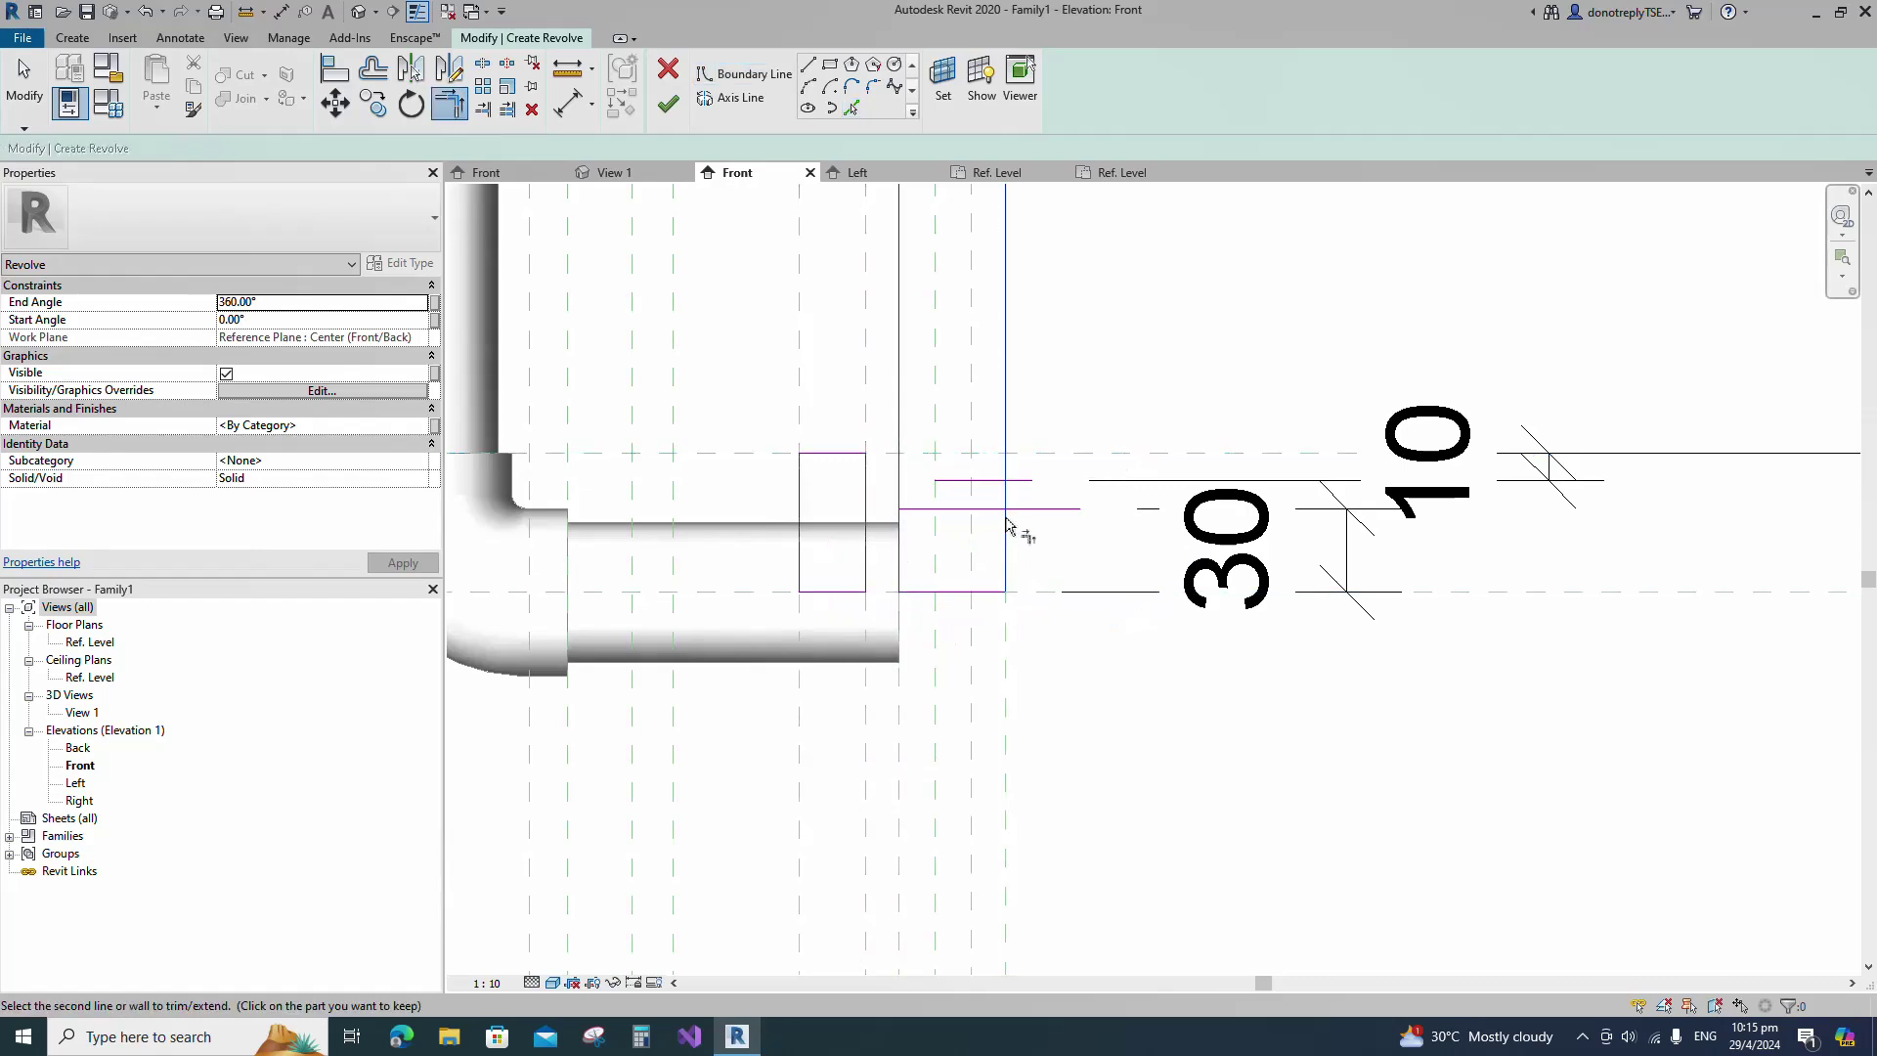
Trim the upper offset line back to the plane just inside the outermost one using a picked vertical line, and delete that line.
{"action": "left_click", "coordinate": [851, 107]}
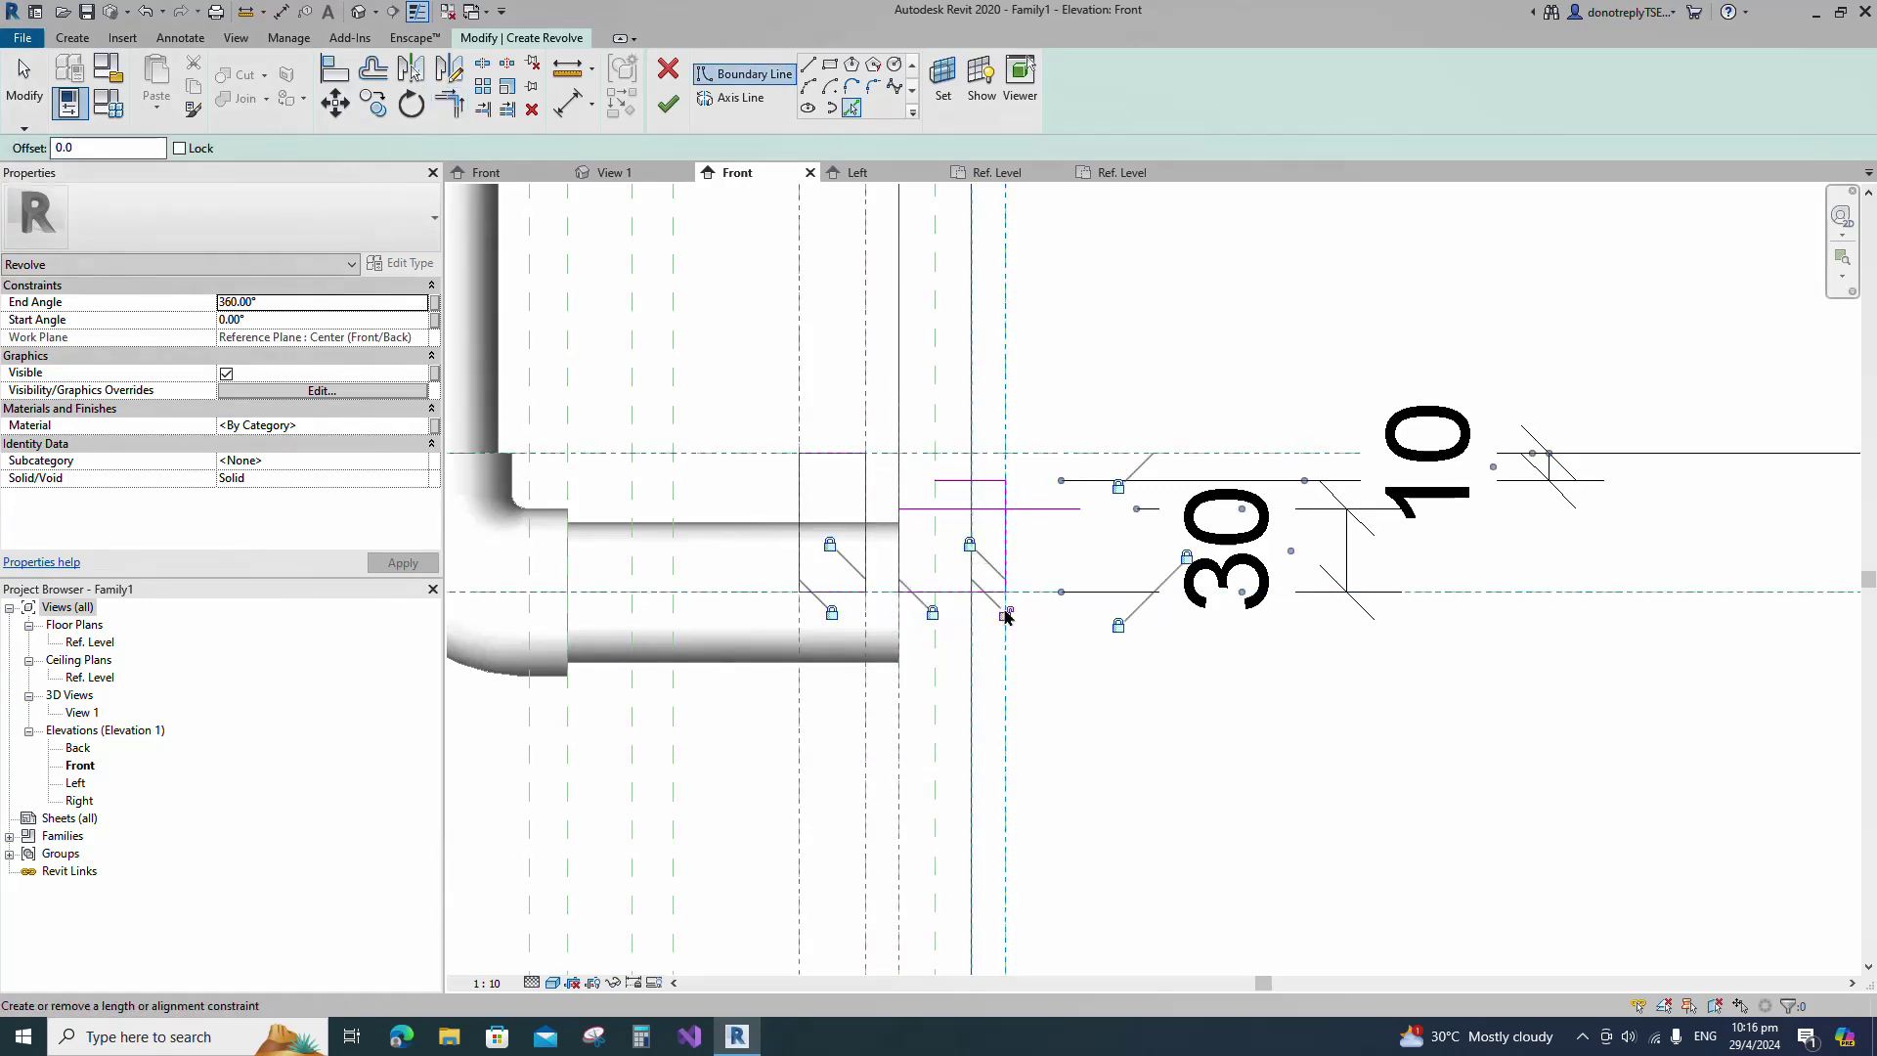
{"action": "left_click", "coordinate": [453, 105]}
{"action": "left_click", "coordinate": [974, 500]}
{"action": "left_click", "coordinate": [989, 481]}
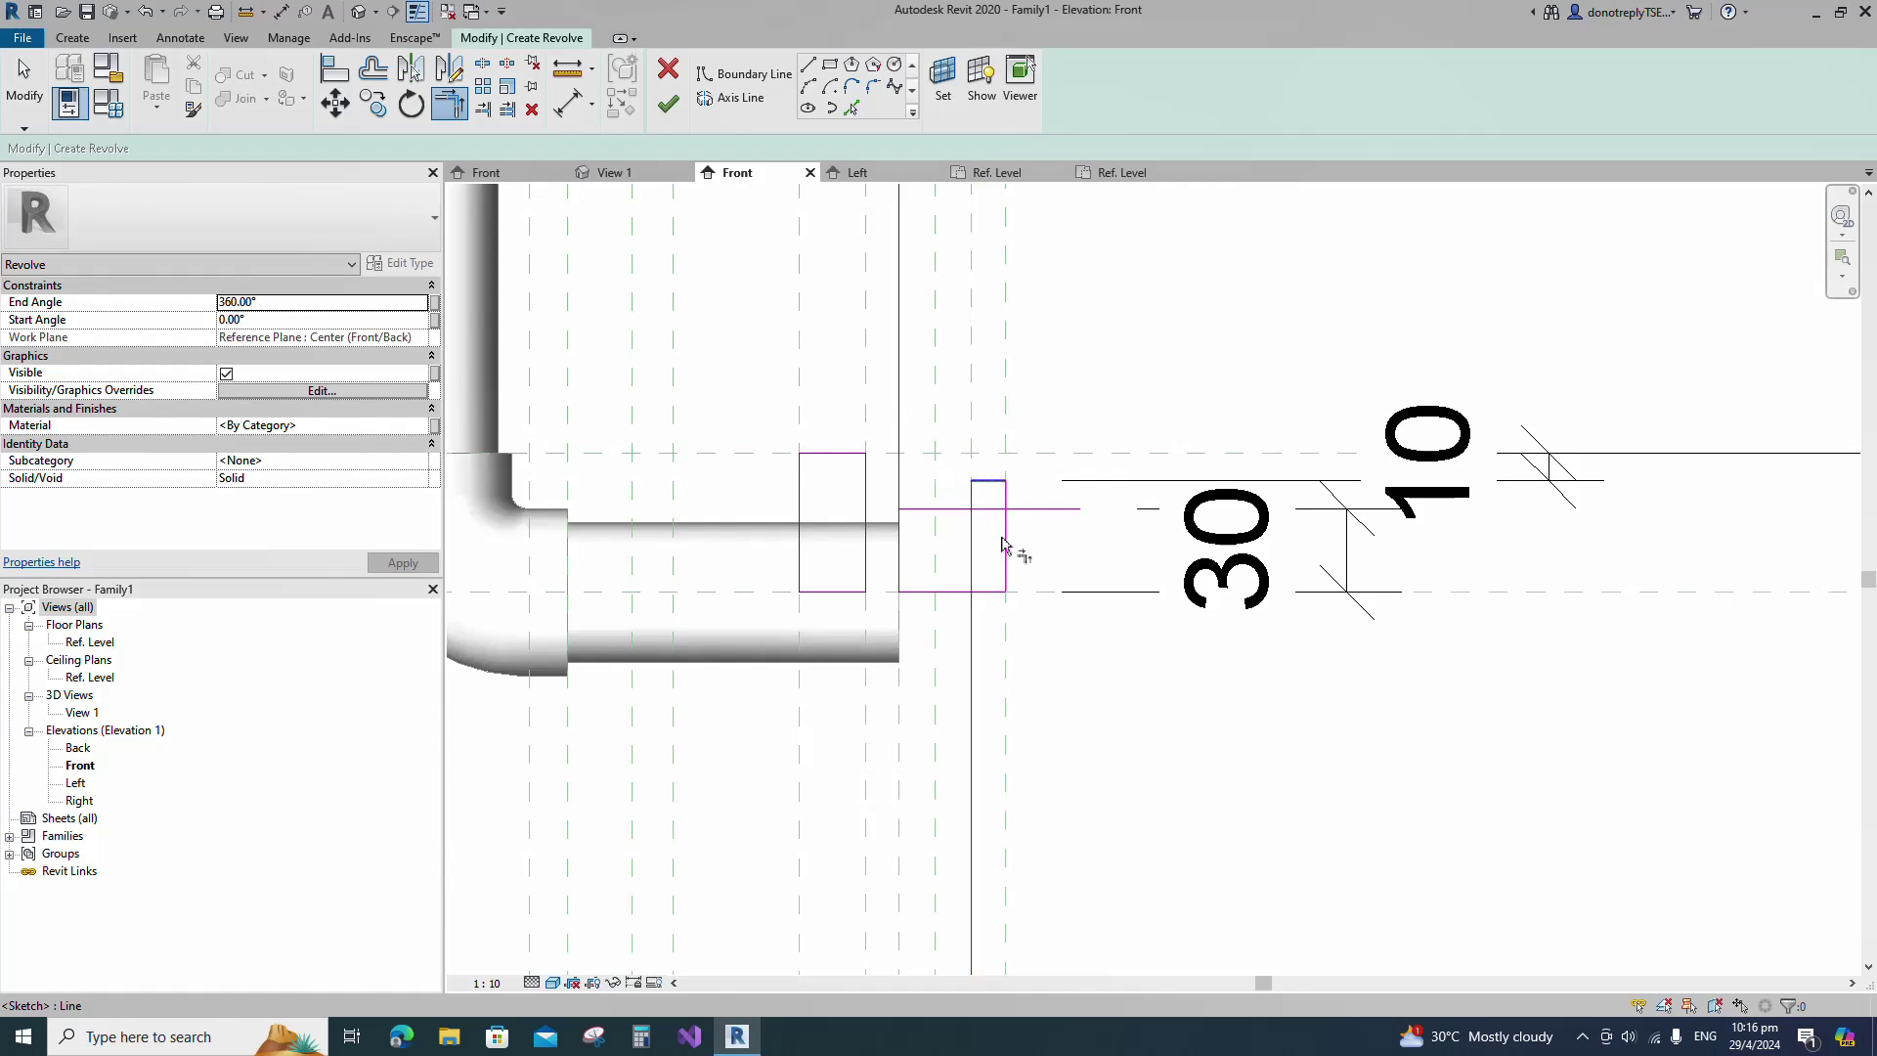
{"action": "key", "text": "Escape"}
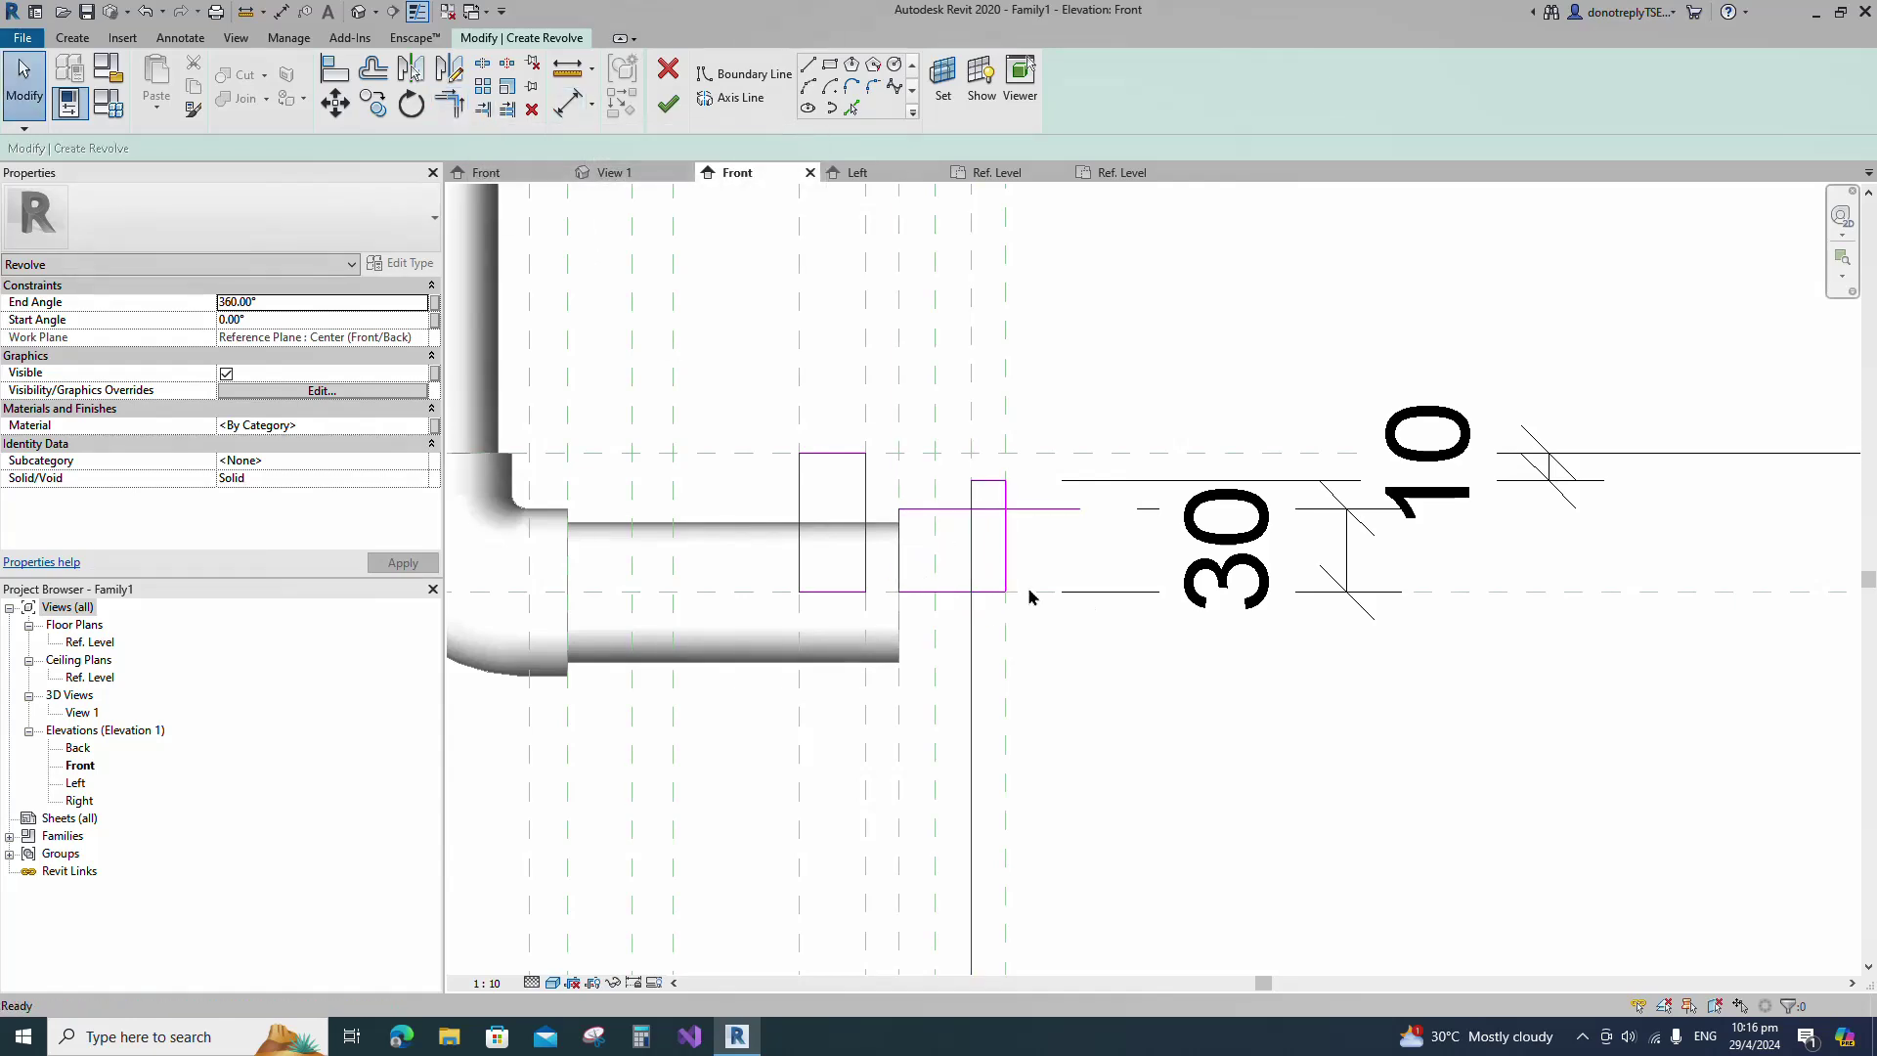
{"action": "left_click", "coordinate": [975, 574]}
{"action": "key", "text": "Delete"}
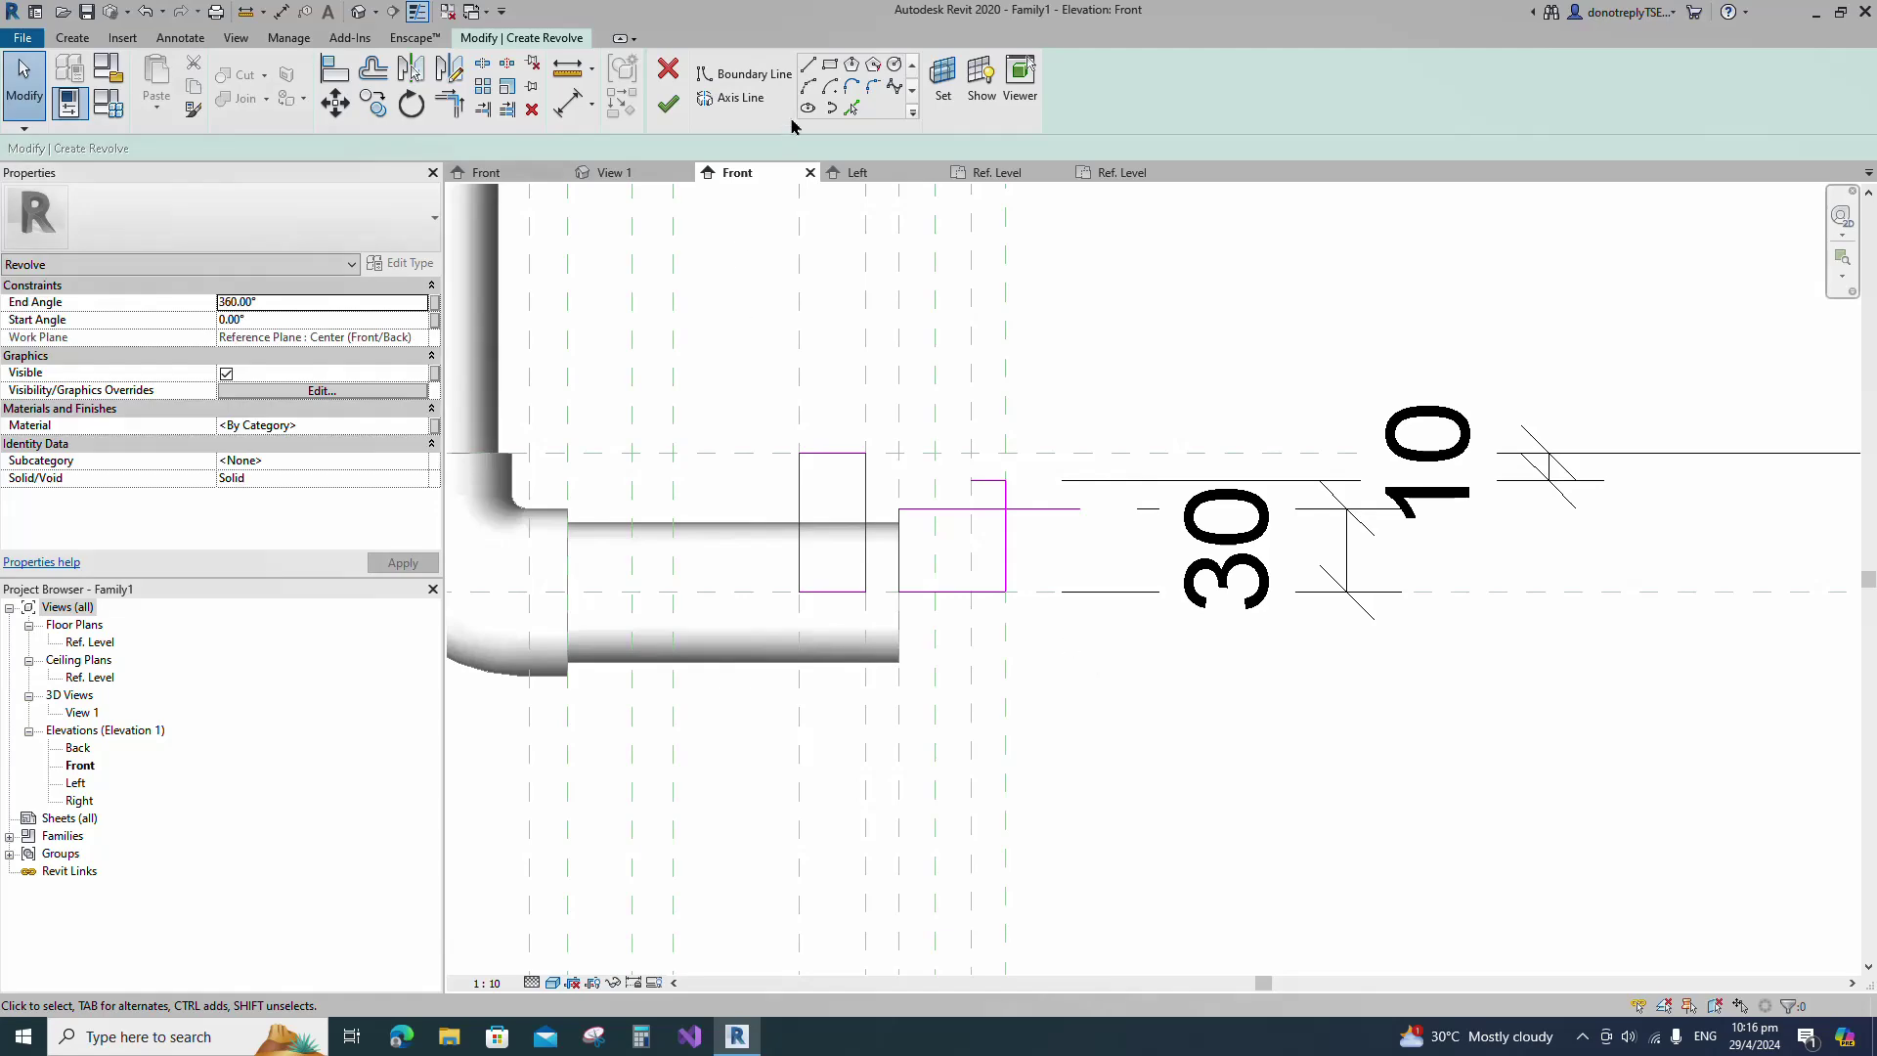
Draw an arc from the short upper line's inner end down to the 30-offset line, and trim that line to the arc.
{"action": "left_click", "coordinate": [874, 87]}
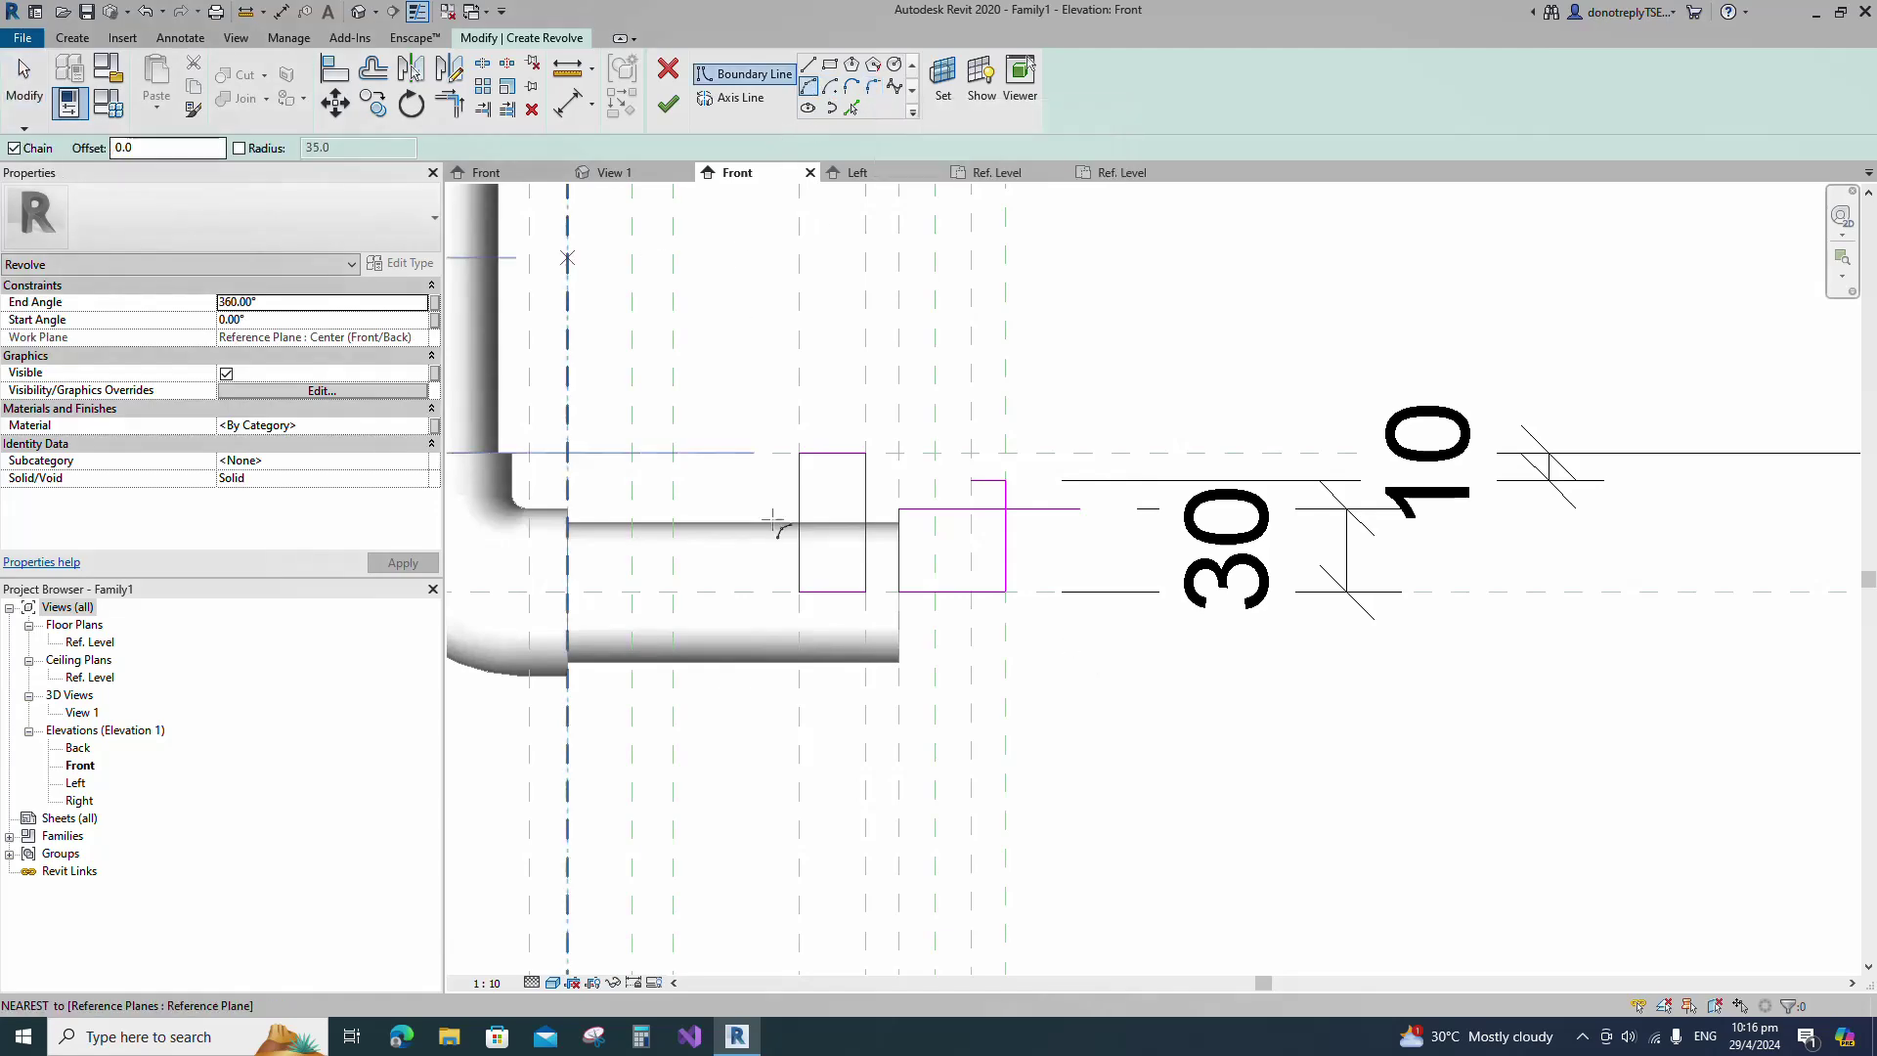
{"action": "scroll", "coordinate": [993, 534], "scroll_direction": "up", "scroll_amount": 1}
{"action": "left_click", "coordinate": [951, 451]}
{"action": "left_click", "coordinate": [895, 495]}
{"action": "scroll", "coordinate": [921, 471], "scroll_direction": "up", "scroll_amount": 1}
{"action": "scroll", "coordinate": [898, 504], "scroll_direction": "up", "scroll_amount": 4}
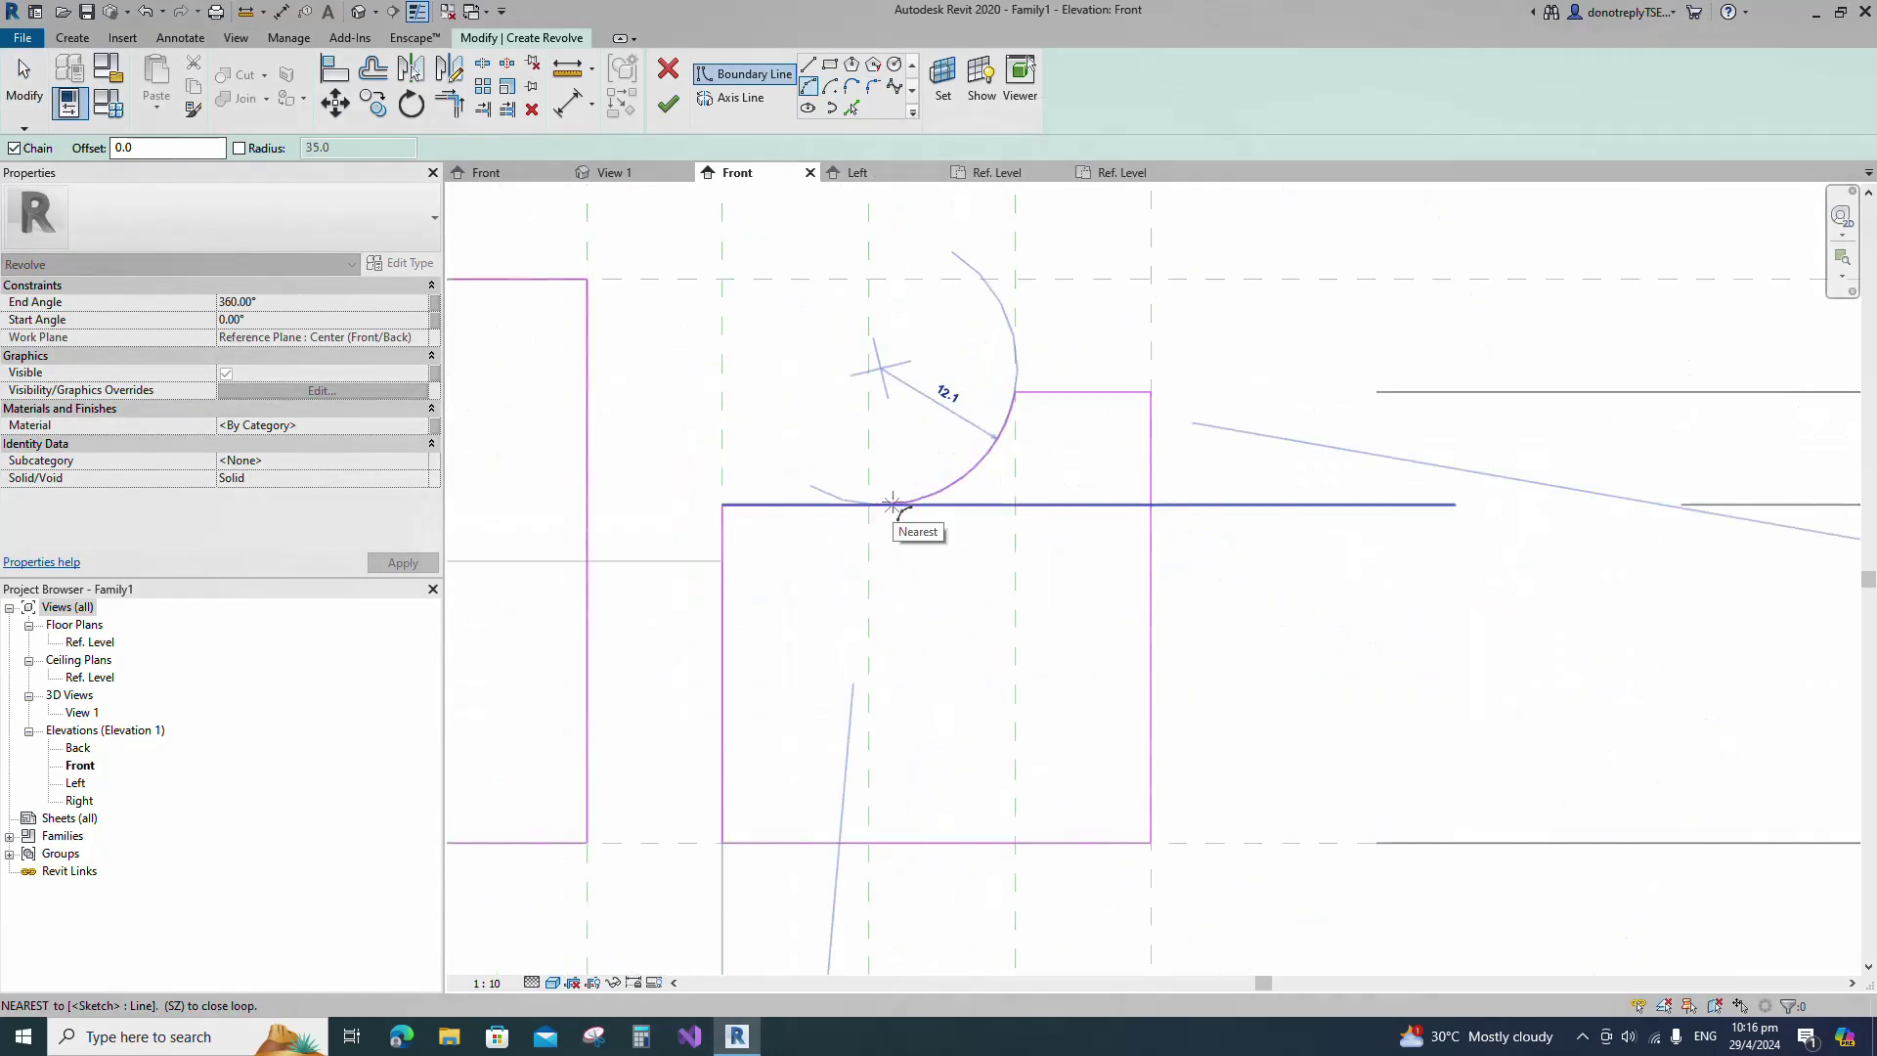
{"action": "left_click", "coordinate": [898, 505]}
{"action": "key", "text": "Escape"}
{"action": "key", "text": "Escape"}
{"action": "scroll", "coordinate": [1076, 544], "scroll_direction": "down", "scroll_amount": 3}
{"action": "left_click", "coordinate": [453, 109]}
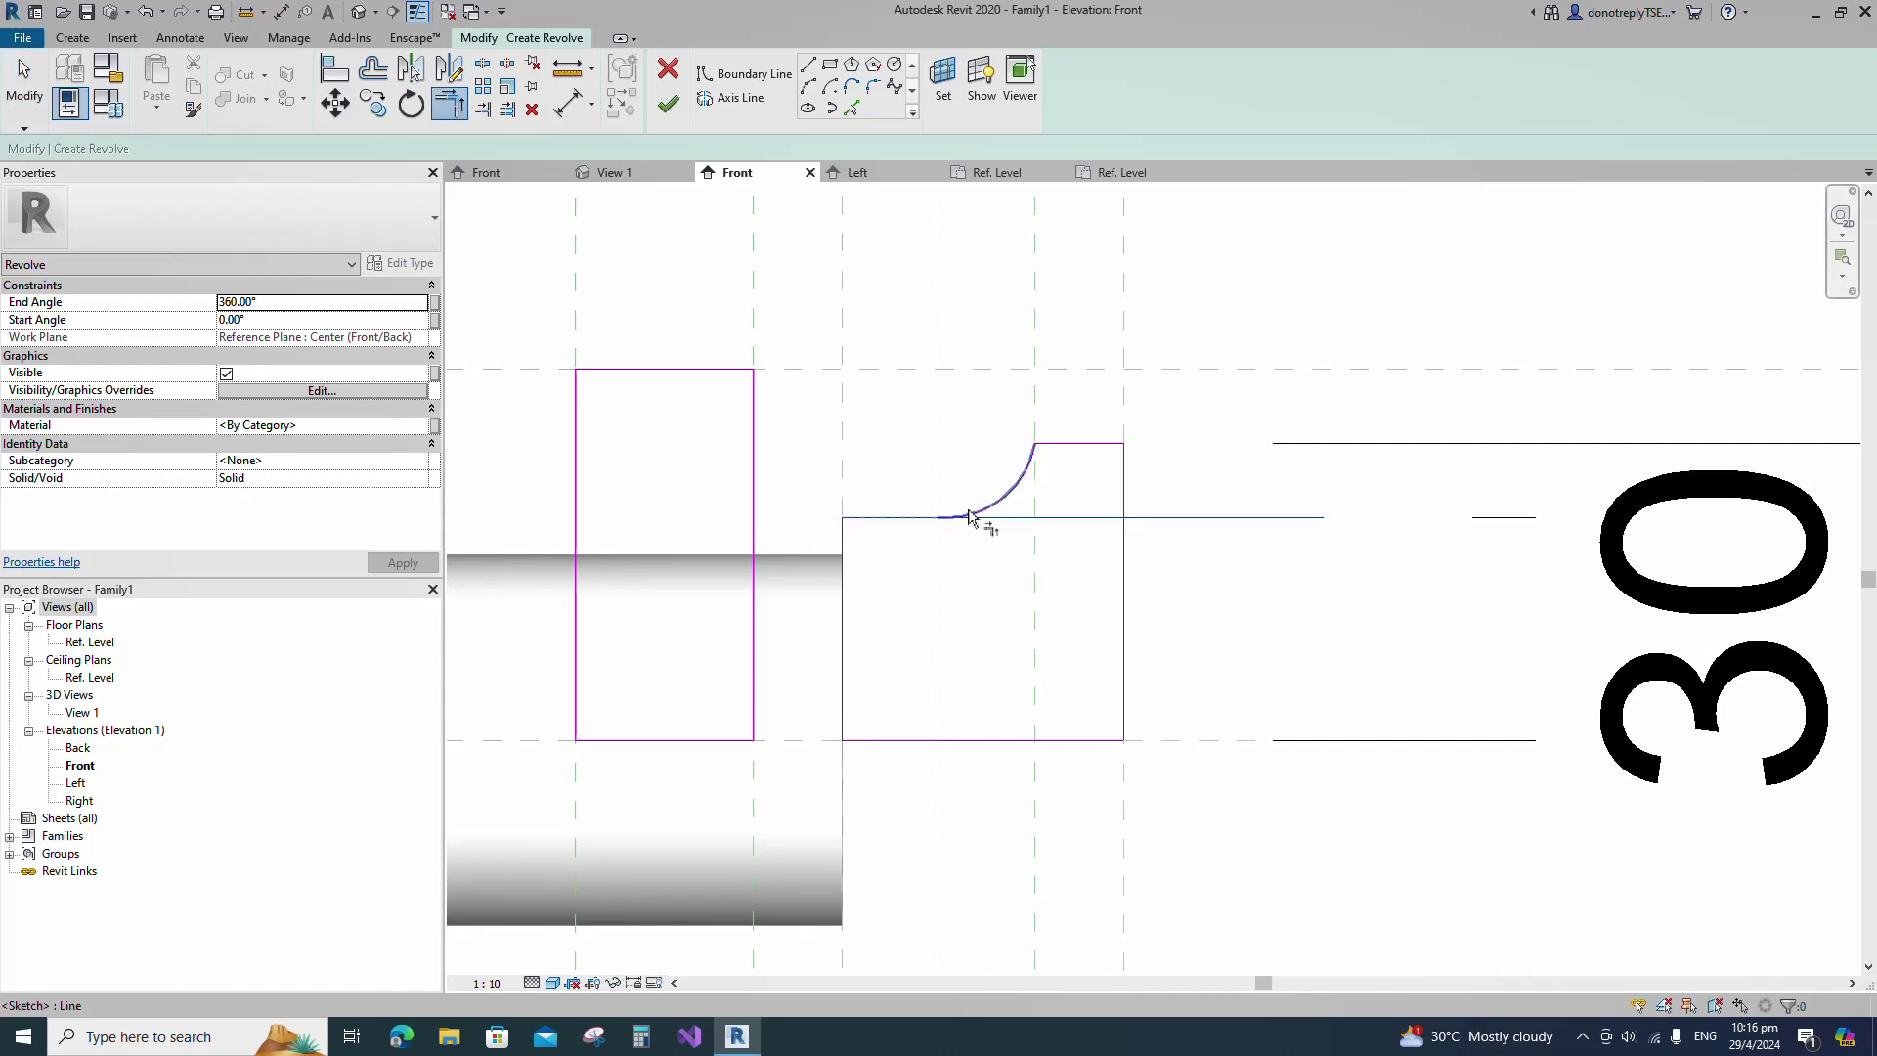
{"action": "scroll", "coordinate": [987, 513], "scroll_direction": "down", "scroll_amount": 1}
Align the arc's upper endpoint with the vertical reference plane just inside the outermost plane.
{"action": "left_click", "coordinate": [334, 70]}
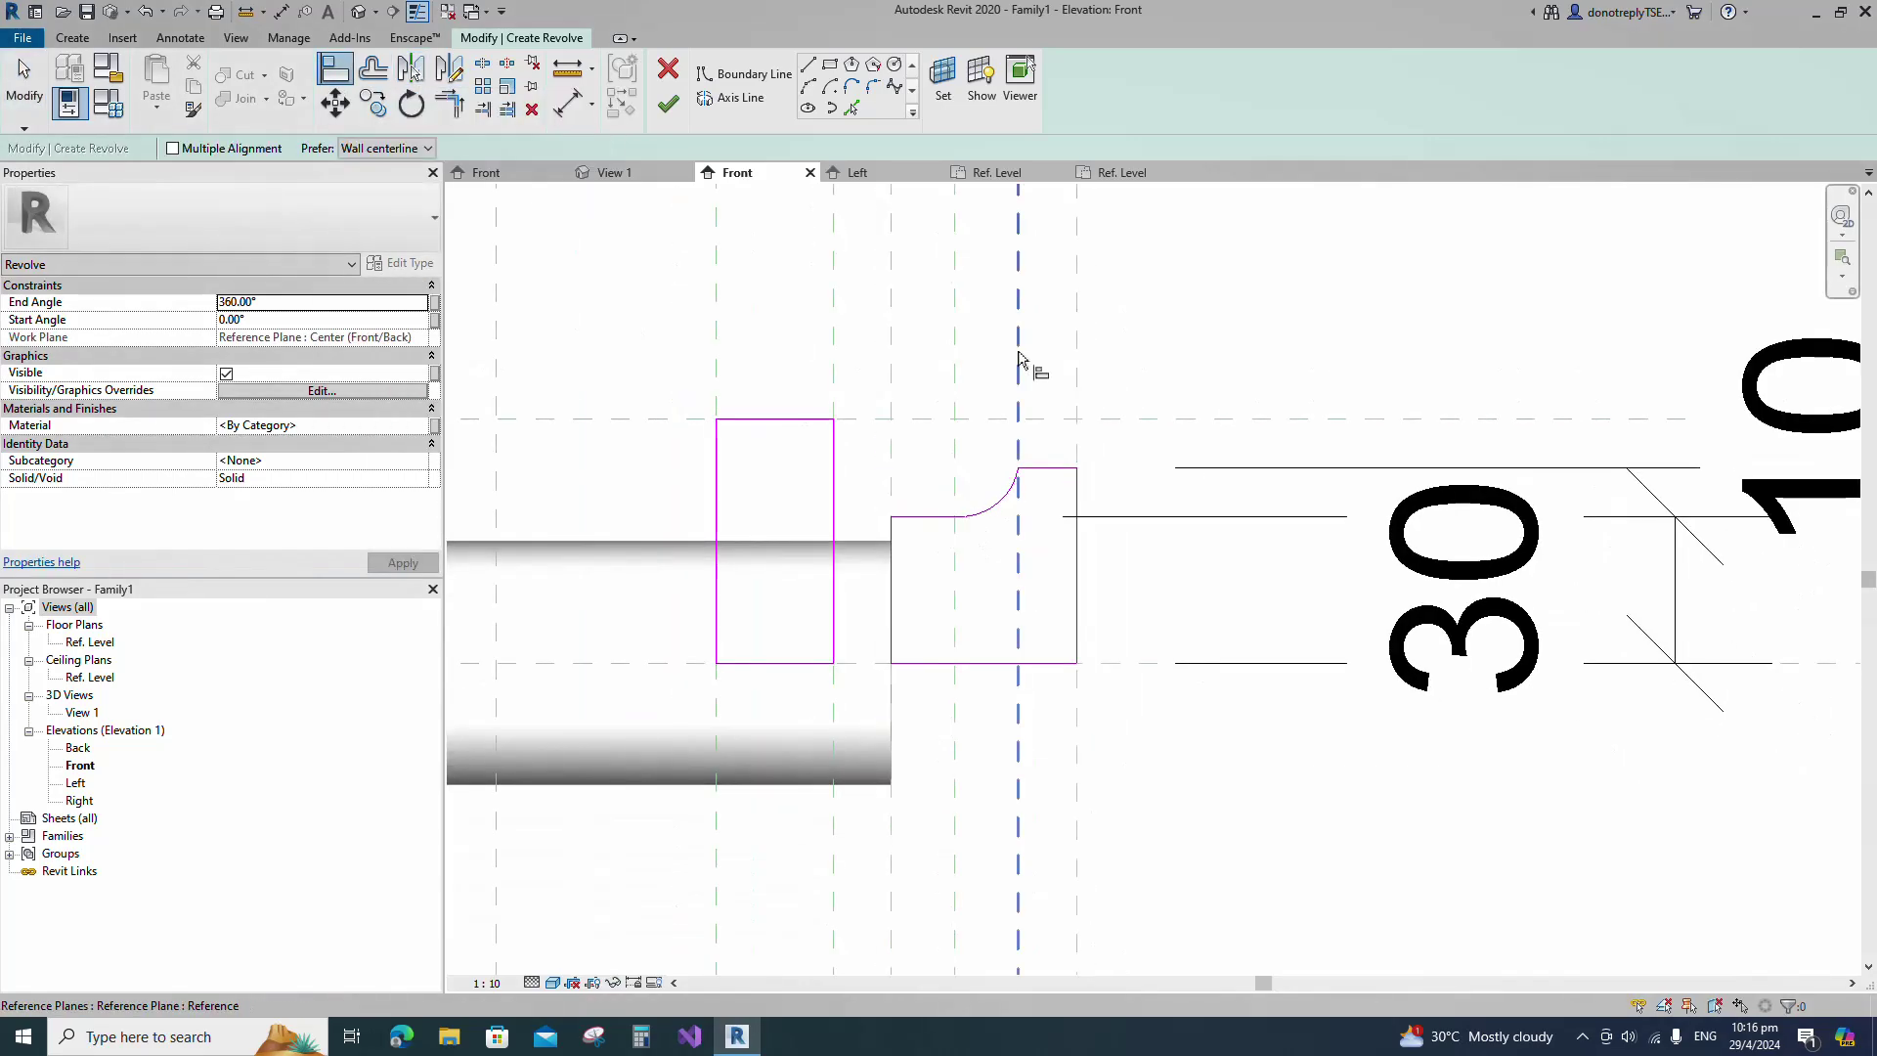
{"action": "left_click", "coordinate": [1018, 472]}
{"action": "left_click", "coordinate": [982, 553]}
{"action": "scroll", "coordinate": [981, 553], "scroll_direction": "down", "scroll_amount": 2}
{"action": "key", "text": "Escape"}
{"action": "key", "text": "Escape"}
Reopen the lower union's revolve sketch, fillet the profile corners with a 1.0 radius, and finish the edit.
{"action": "left_click", "coordinate": [991, 517]}
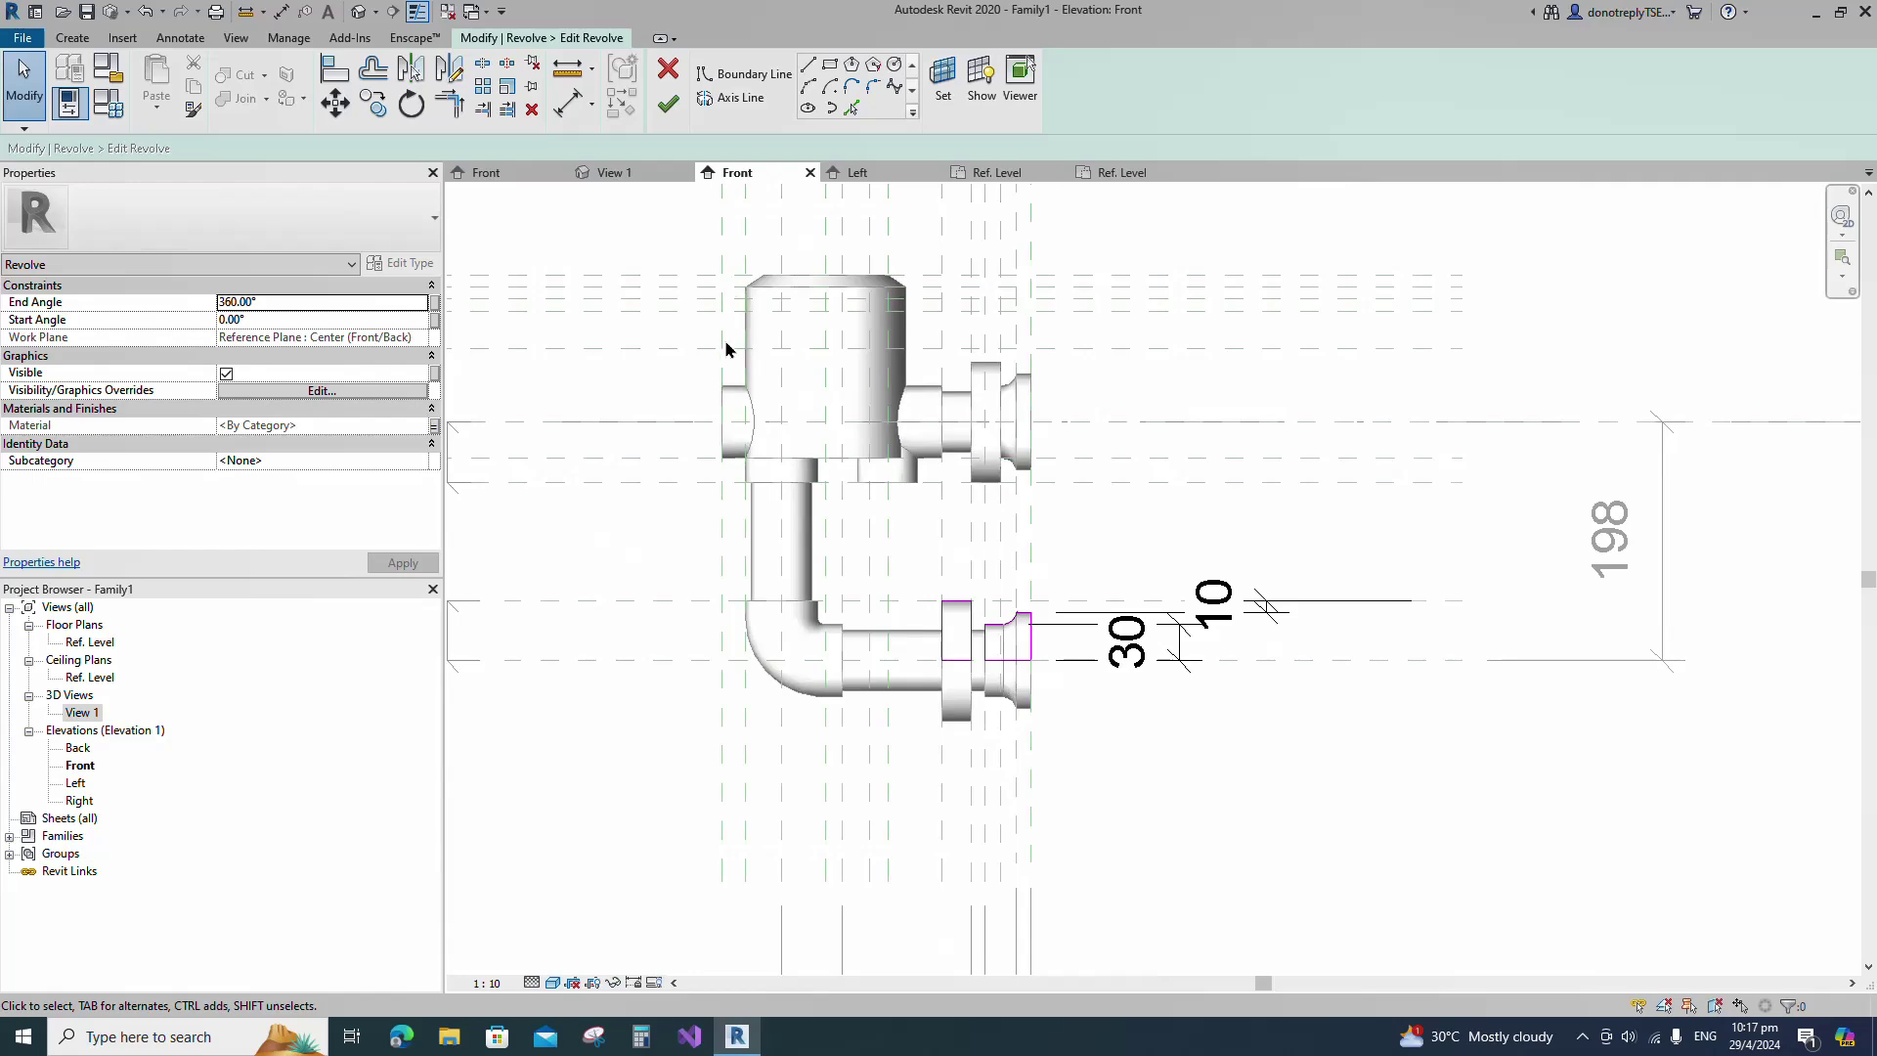
{"action": "left_click", "coordinate": [871, 88]}
{"action": "scroll", "coordinate": [987, 624], "scroll_direction": "up", "scroll_amount": 5}
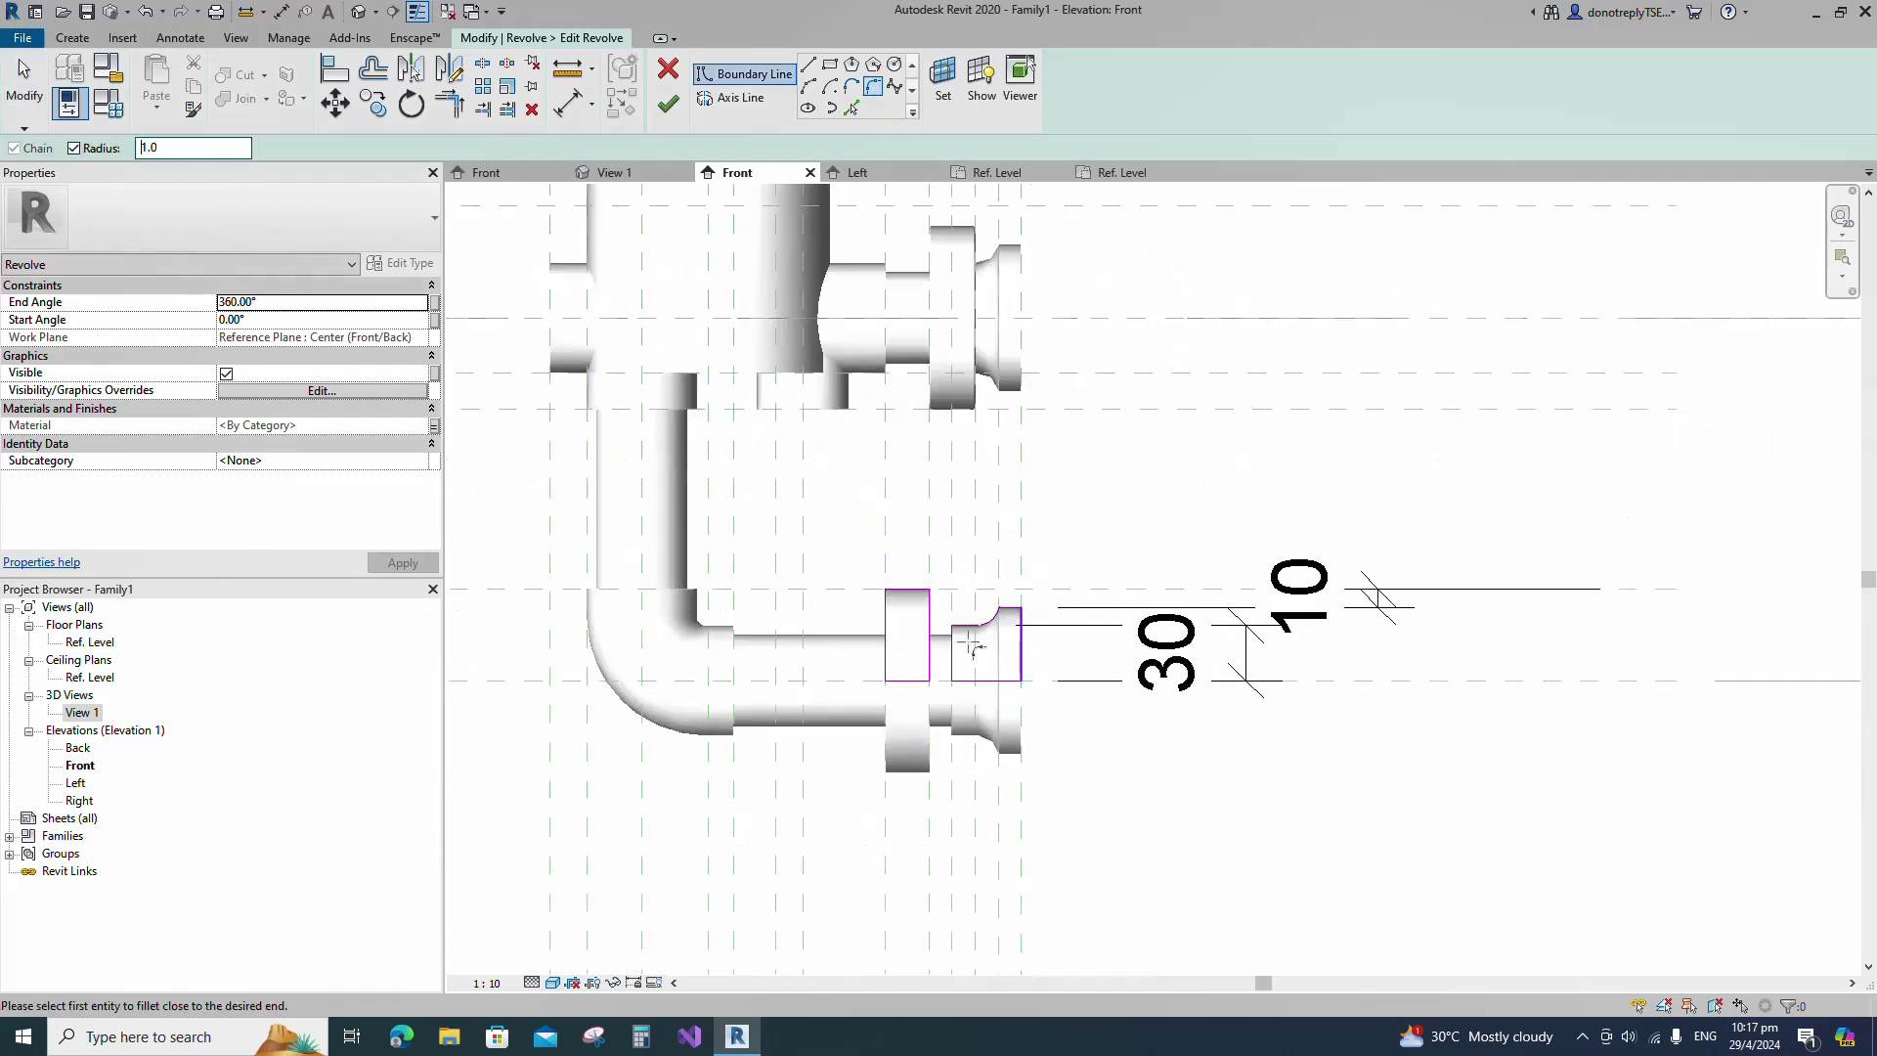
{"action": "type", "text": "1.0"}
{"action": "scroll", "coordinate": [936, 623], "scroll_direction": "up", "scroll_amount": 2}
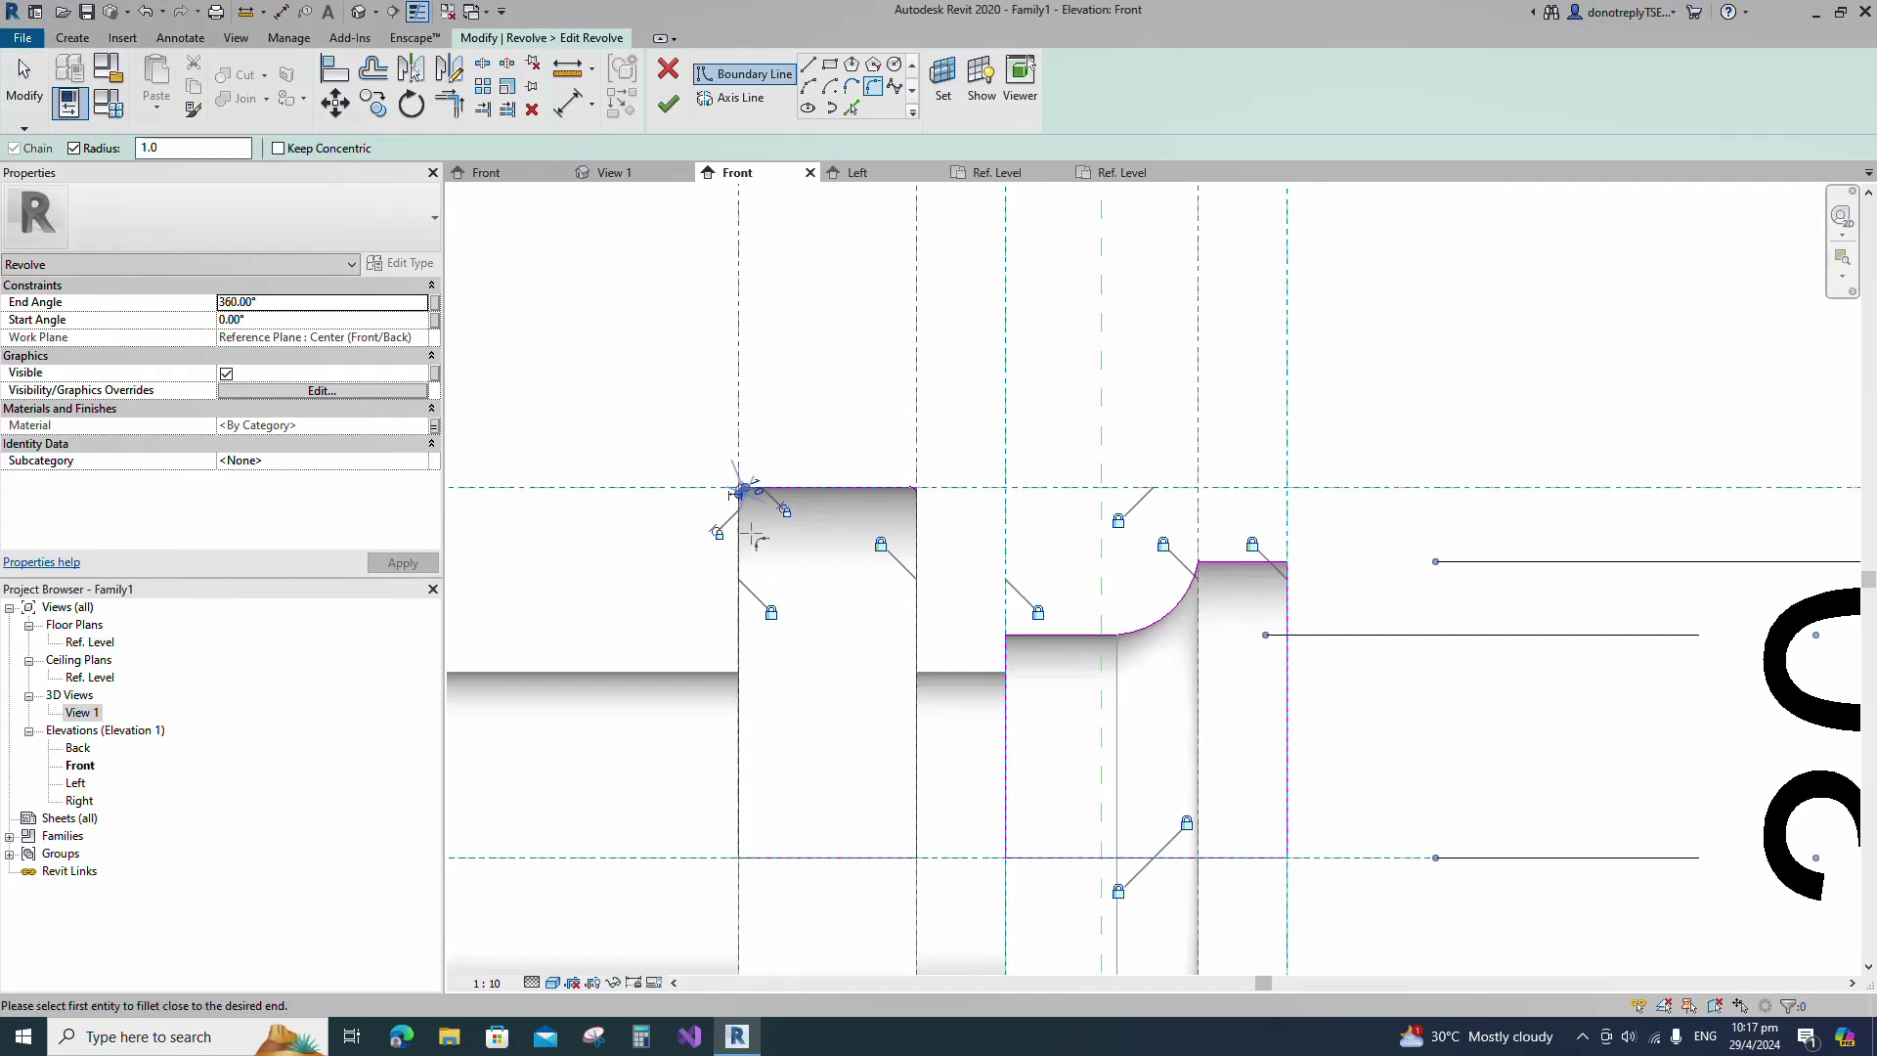
{"action": "scroll", "coordinate": [1003, 551], "scroll_direction": "down", "scroll_amount": 7}
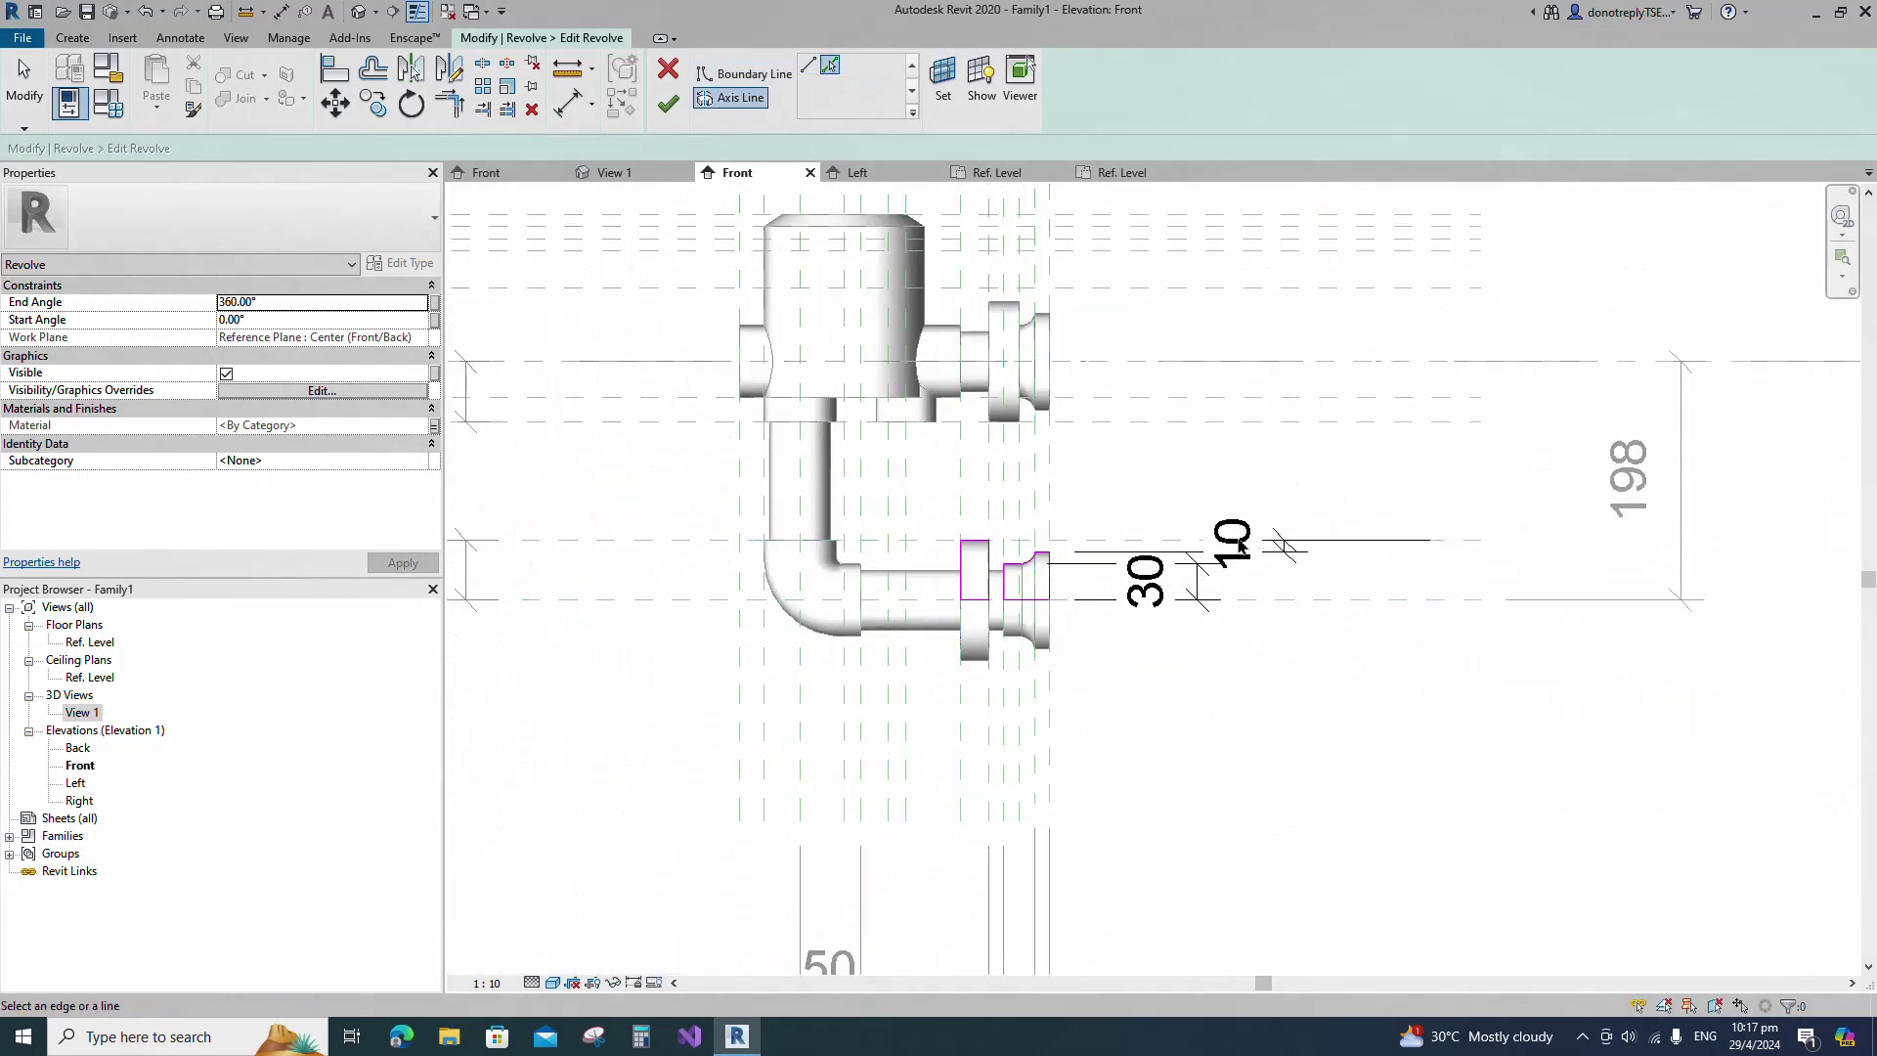
{"action": "left_click", "coordinate": [668, 103]}
{"action": "left_click", "coordinate": [1319, 679]}
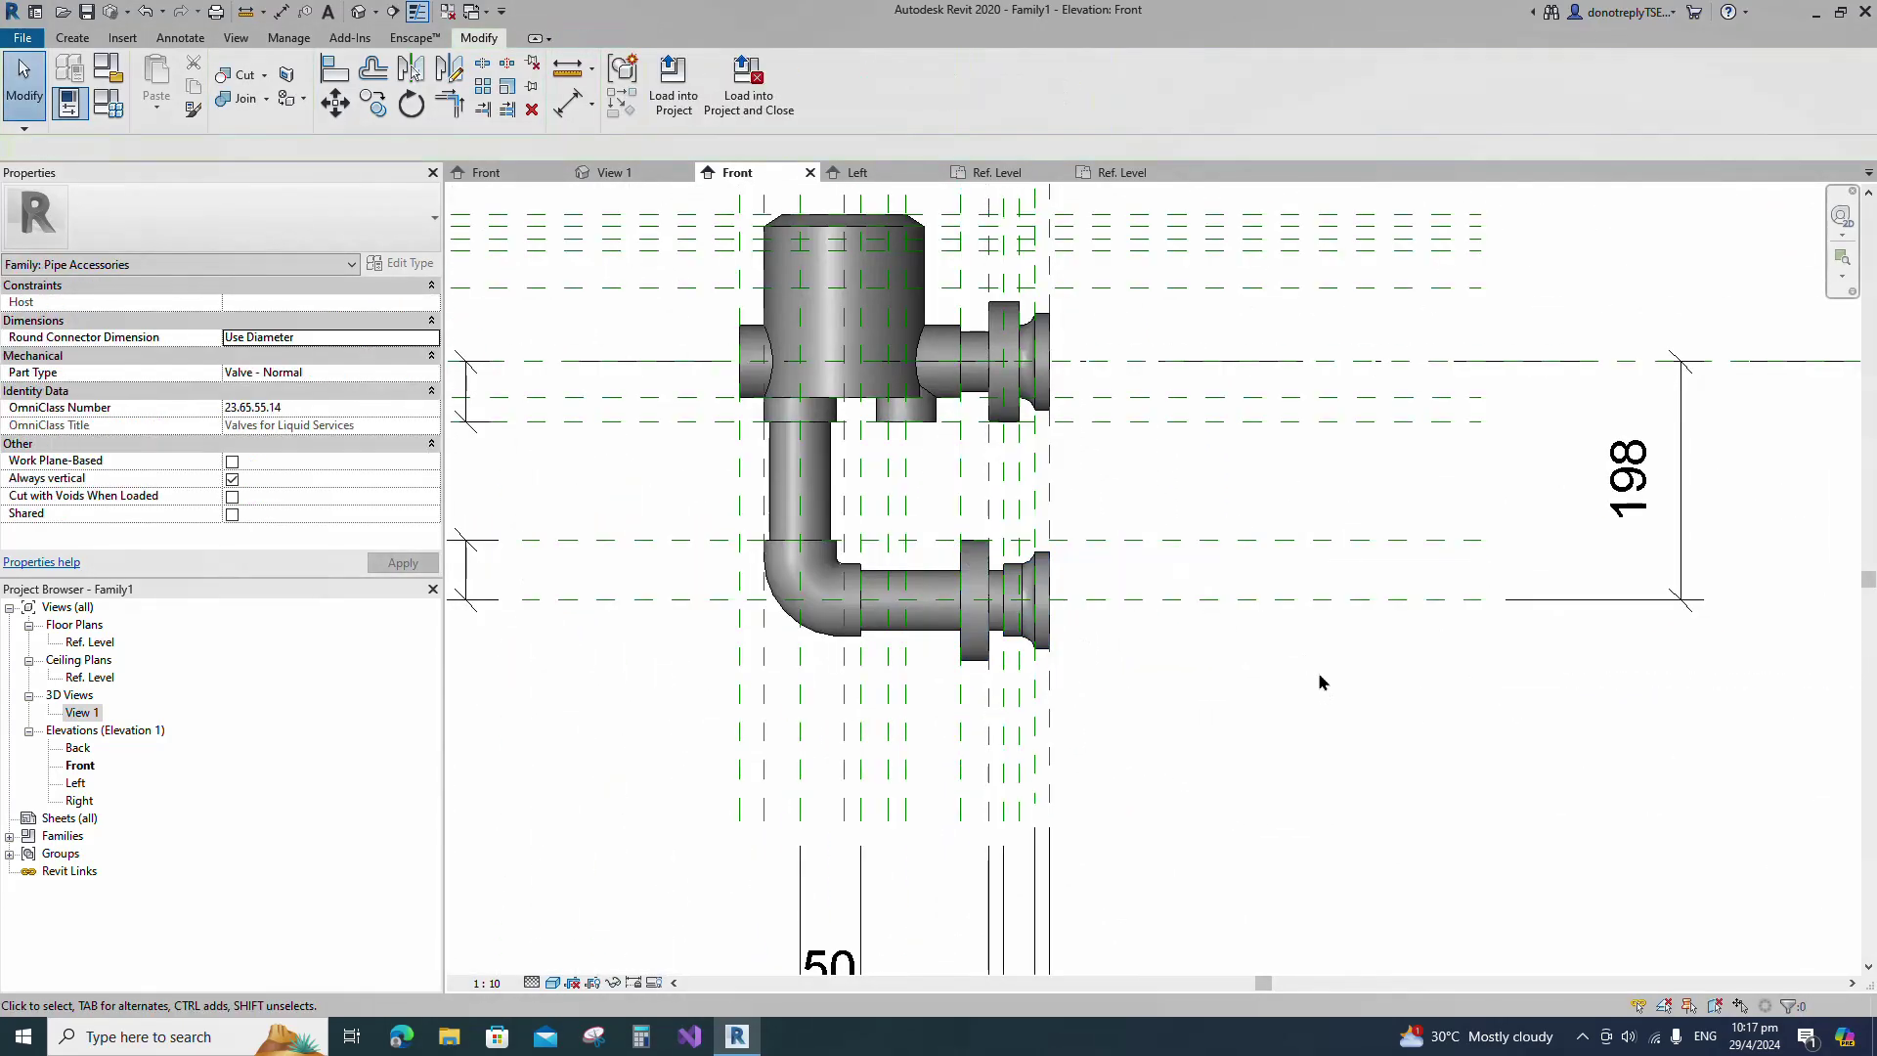
Inspect the completed lower union on the valve in the 3D view.
{"action": "scroll", "coordinate": [1310, 704], "scroll_direction": "down", "scroll_amount": 2}
{"action": "double_click", "coordinate": [83, 713]}
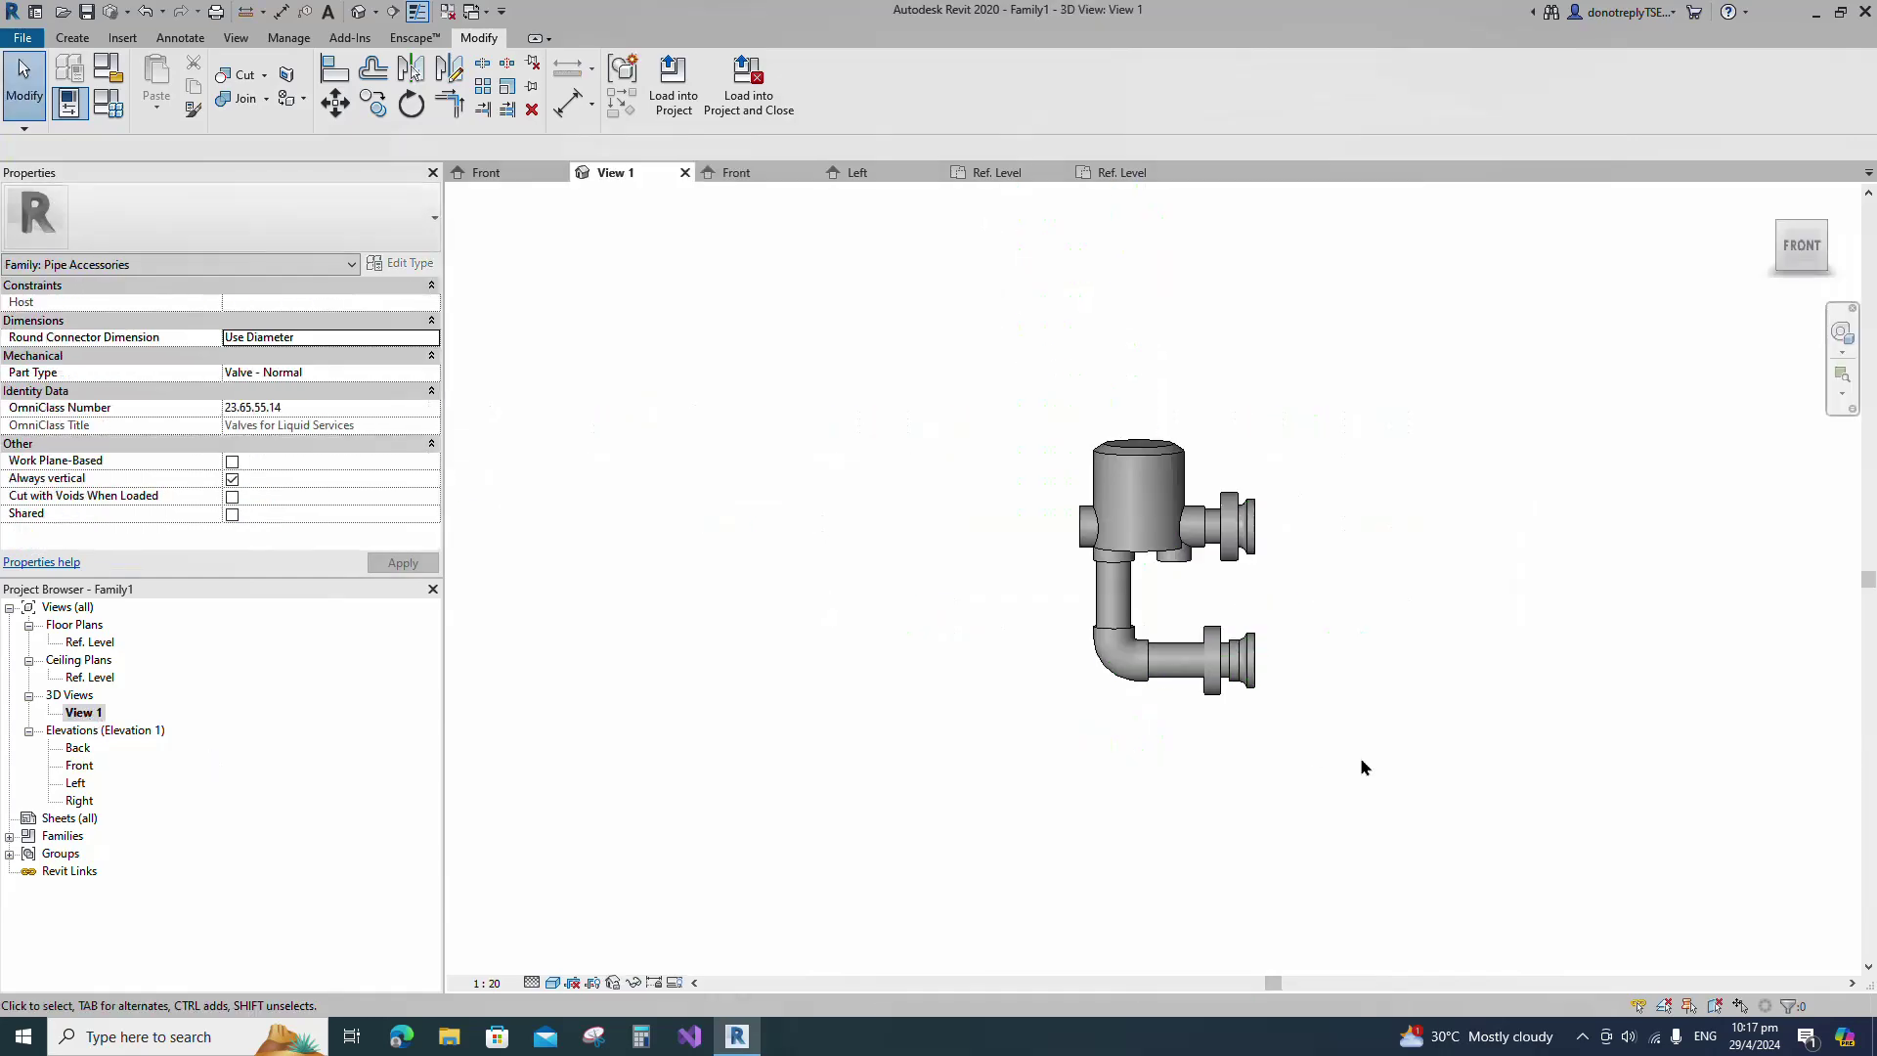
{"action": "middle_click_drag", "start_coordinate": [1362, 766], "coordinate": [1157, 795], "text": "shift"}
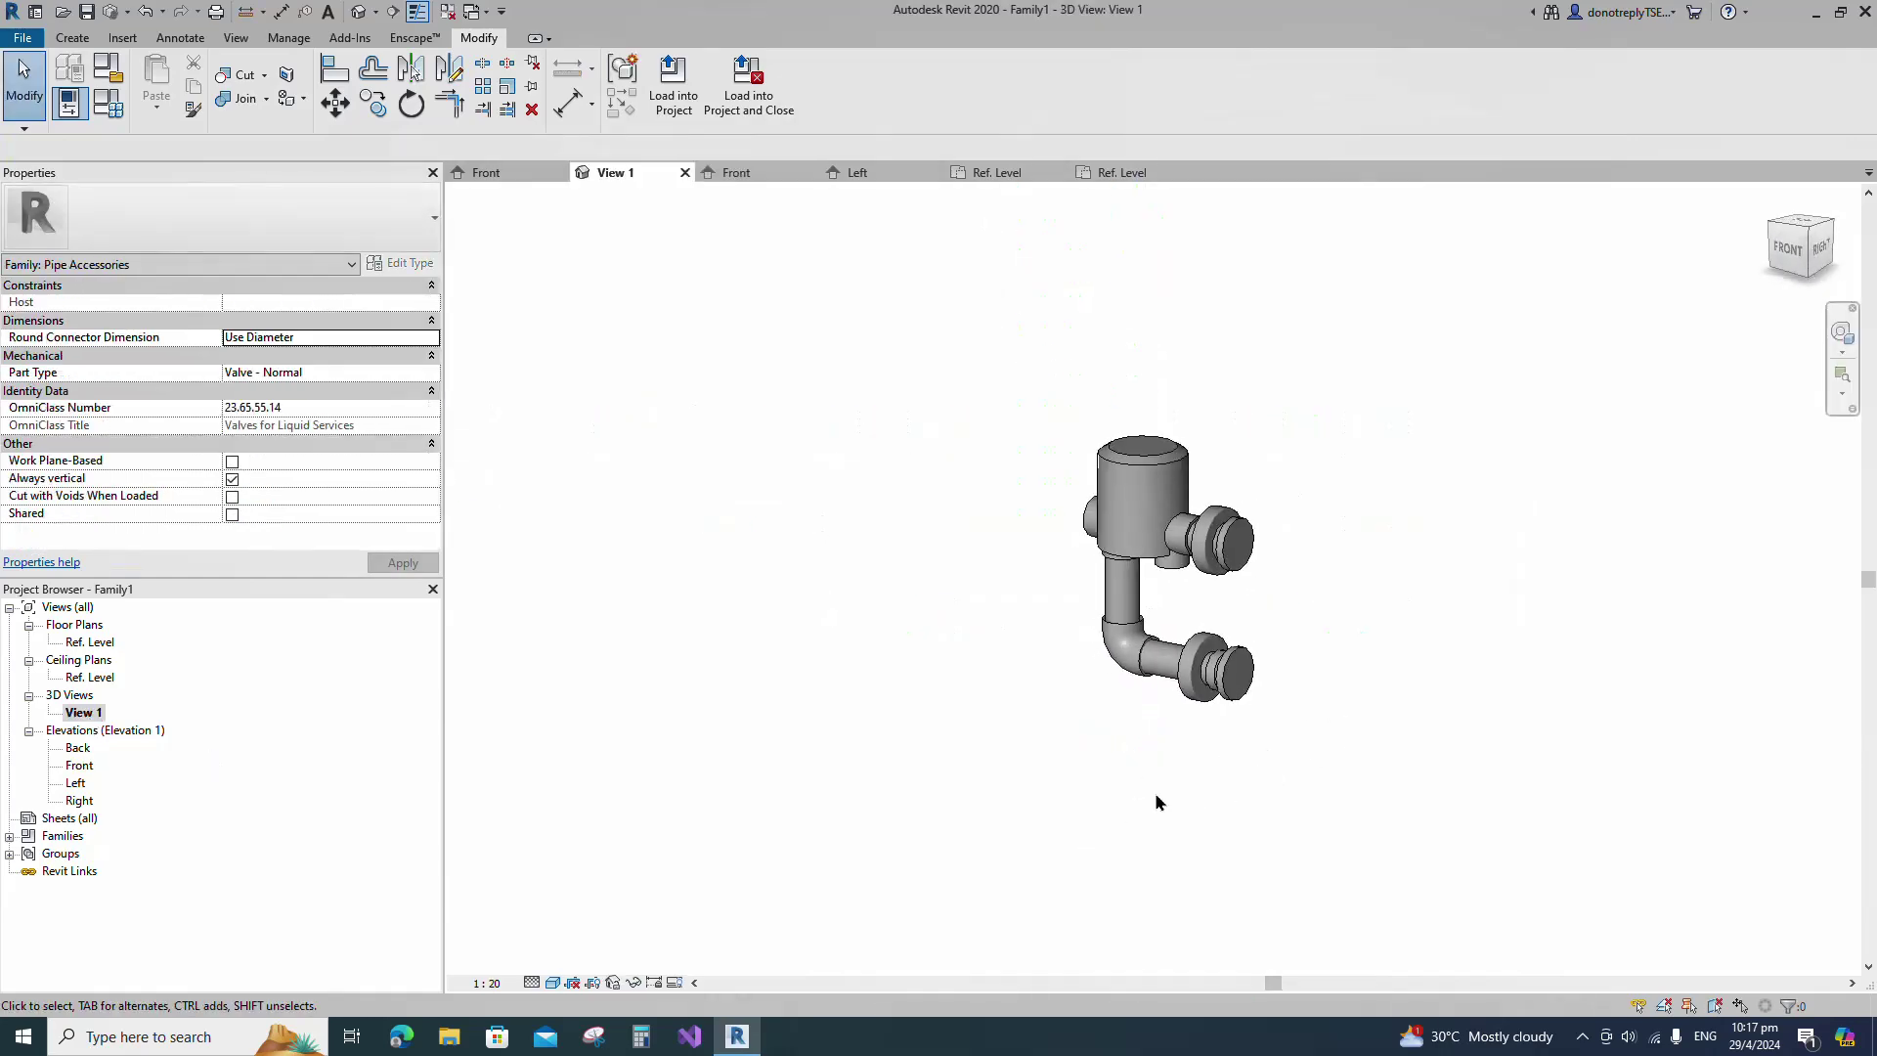
Start an extrusion in the Front elevation and sketch a 25 radius circle on the valve body, centred above the vertical pipe.
{"action": "double_click", "coordinate": [79, 766]}
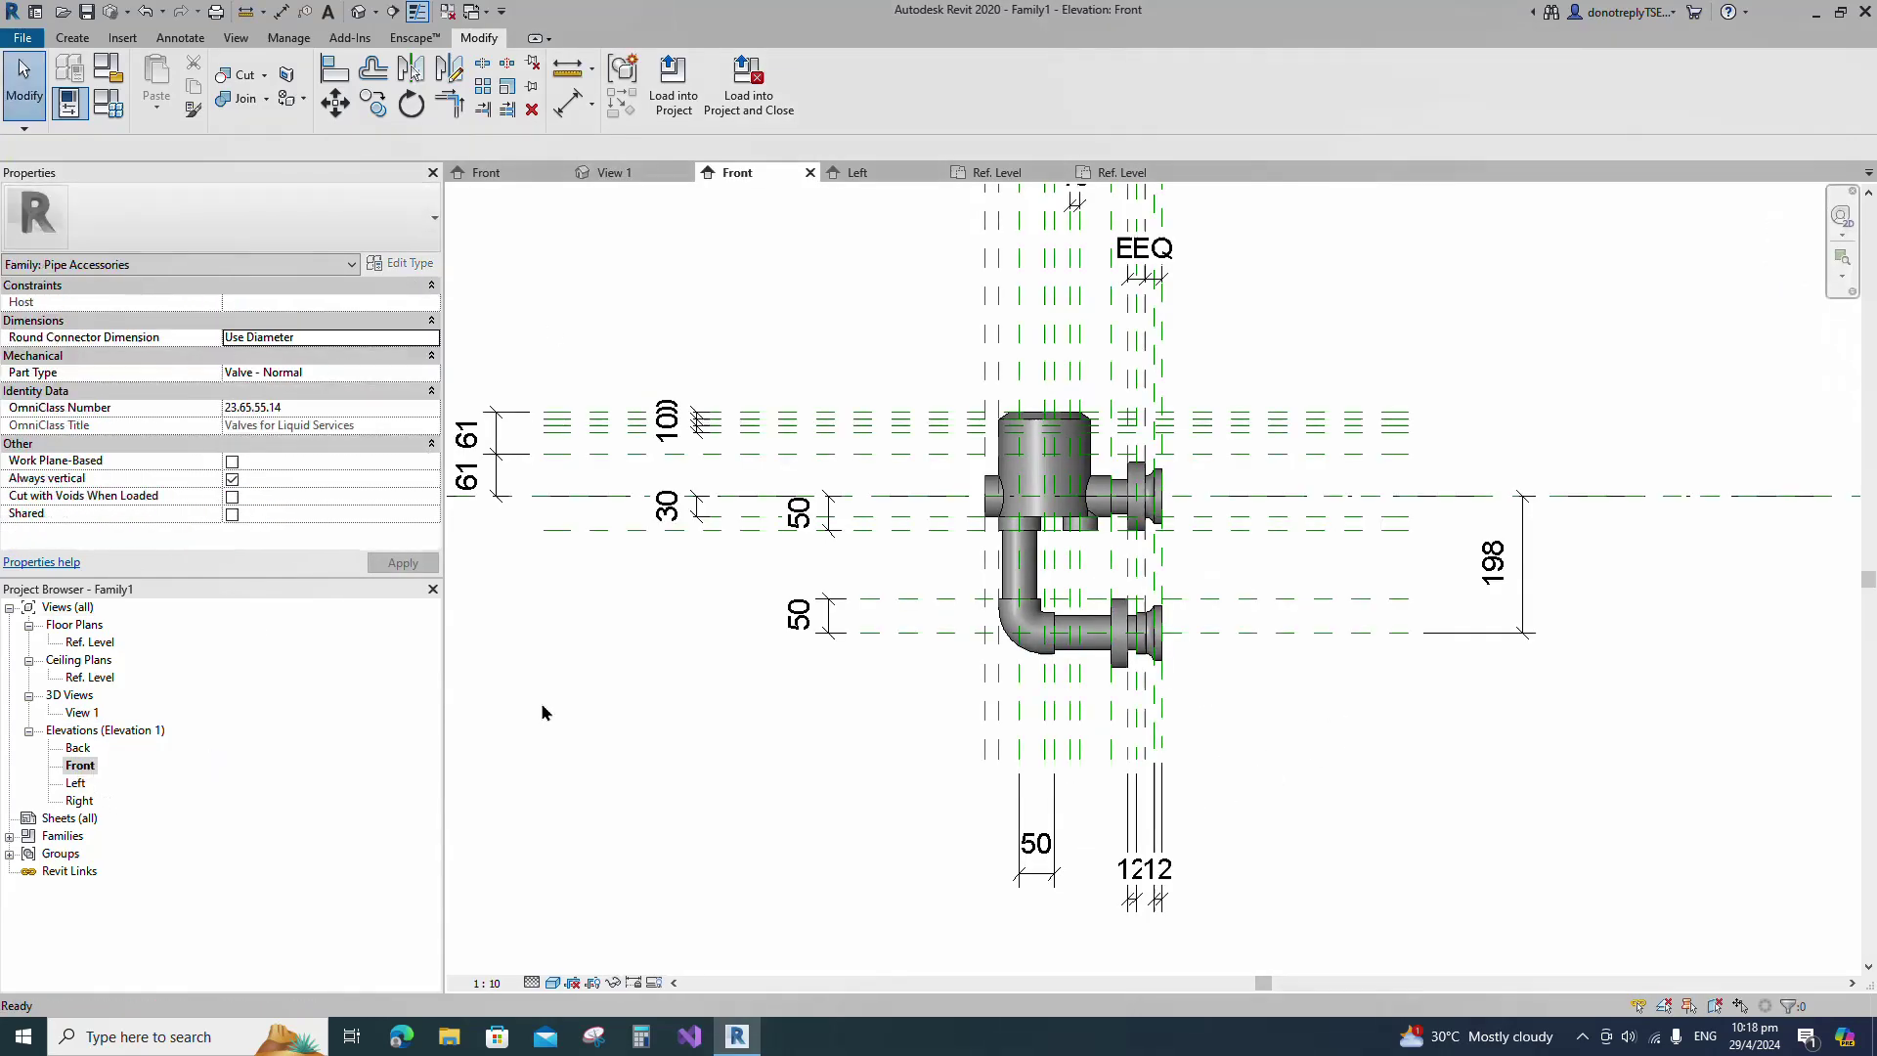
{"action": "scroll", "coordinate": [1343, 587], "scroll_direction": "up", "scroll_amount": 2}
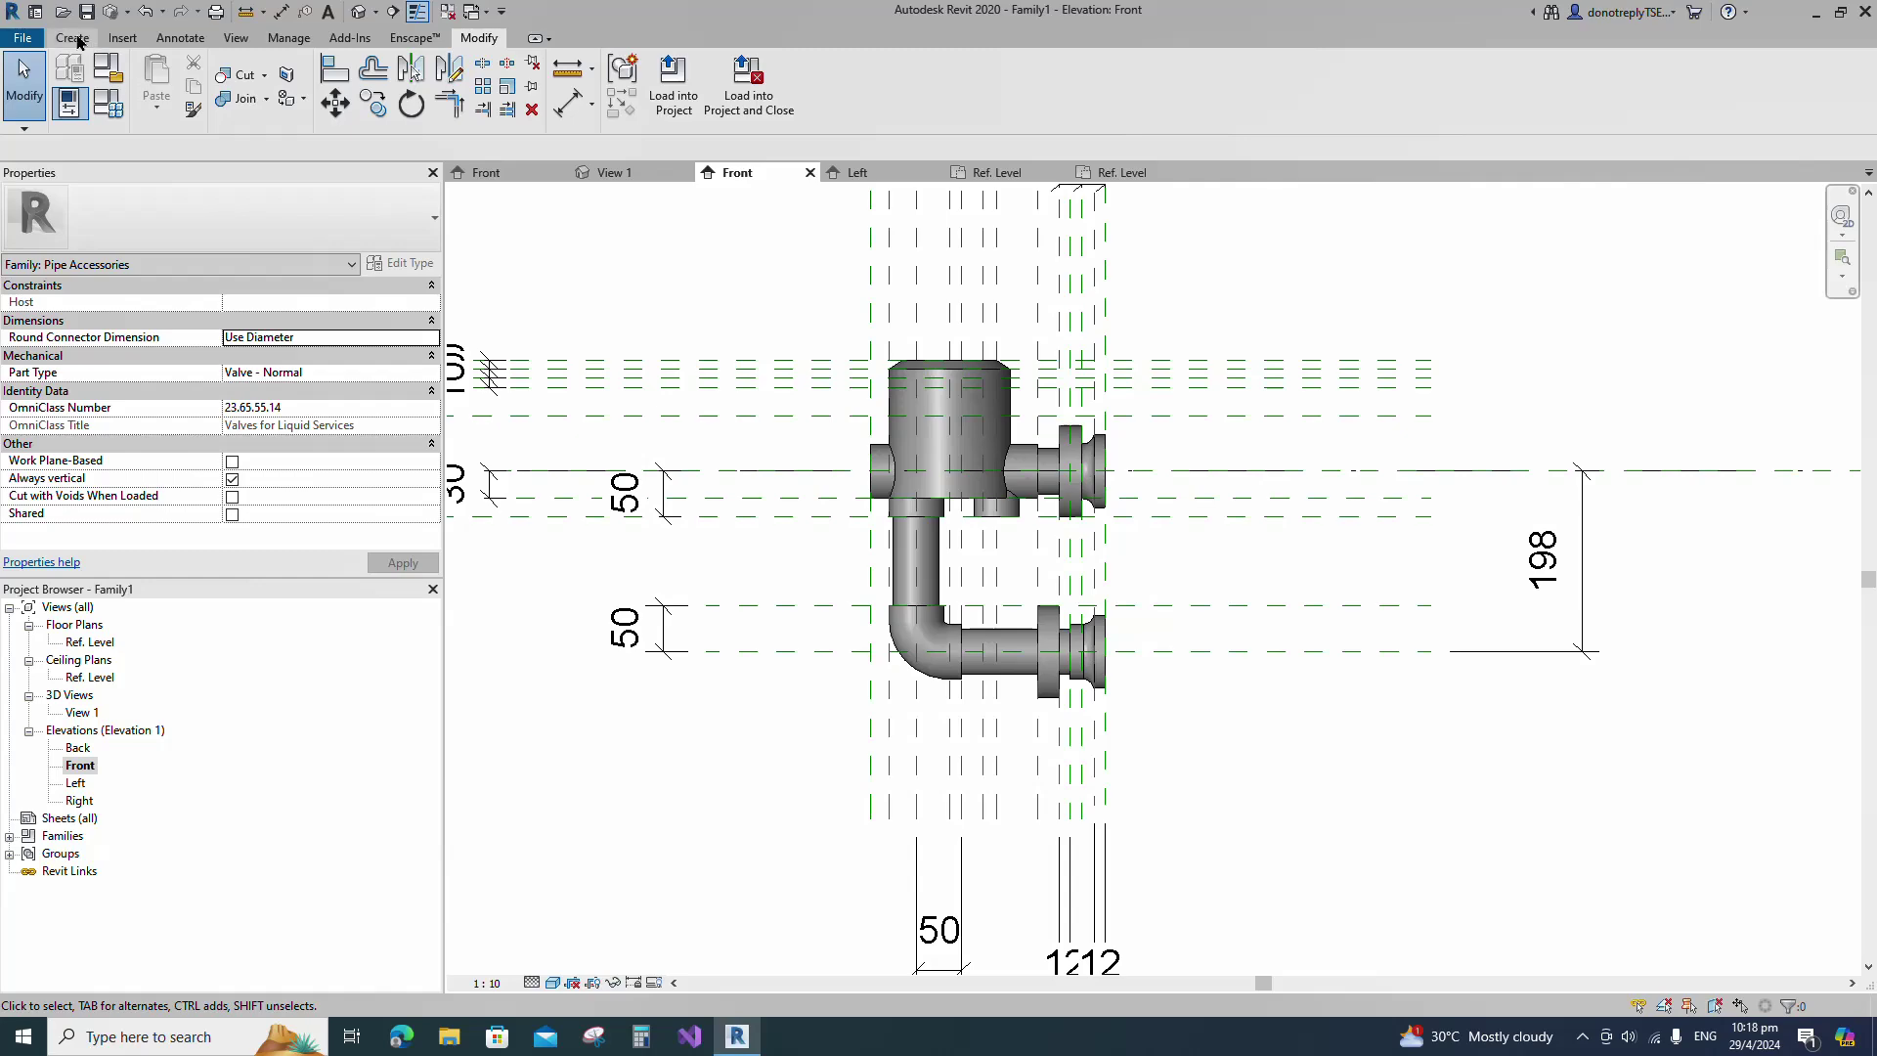
{"action": "left_click", "coordinate": [74, 38]}
{"action": "left_click", "coordinate": [159, 83]}
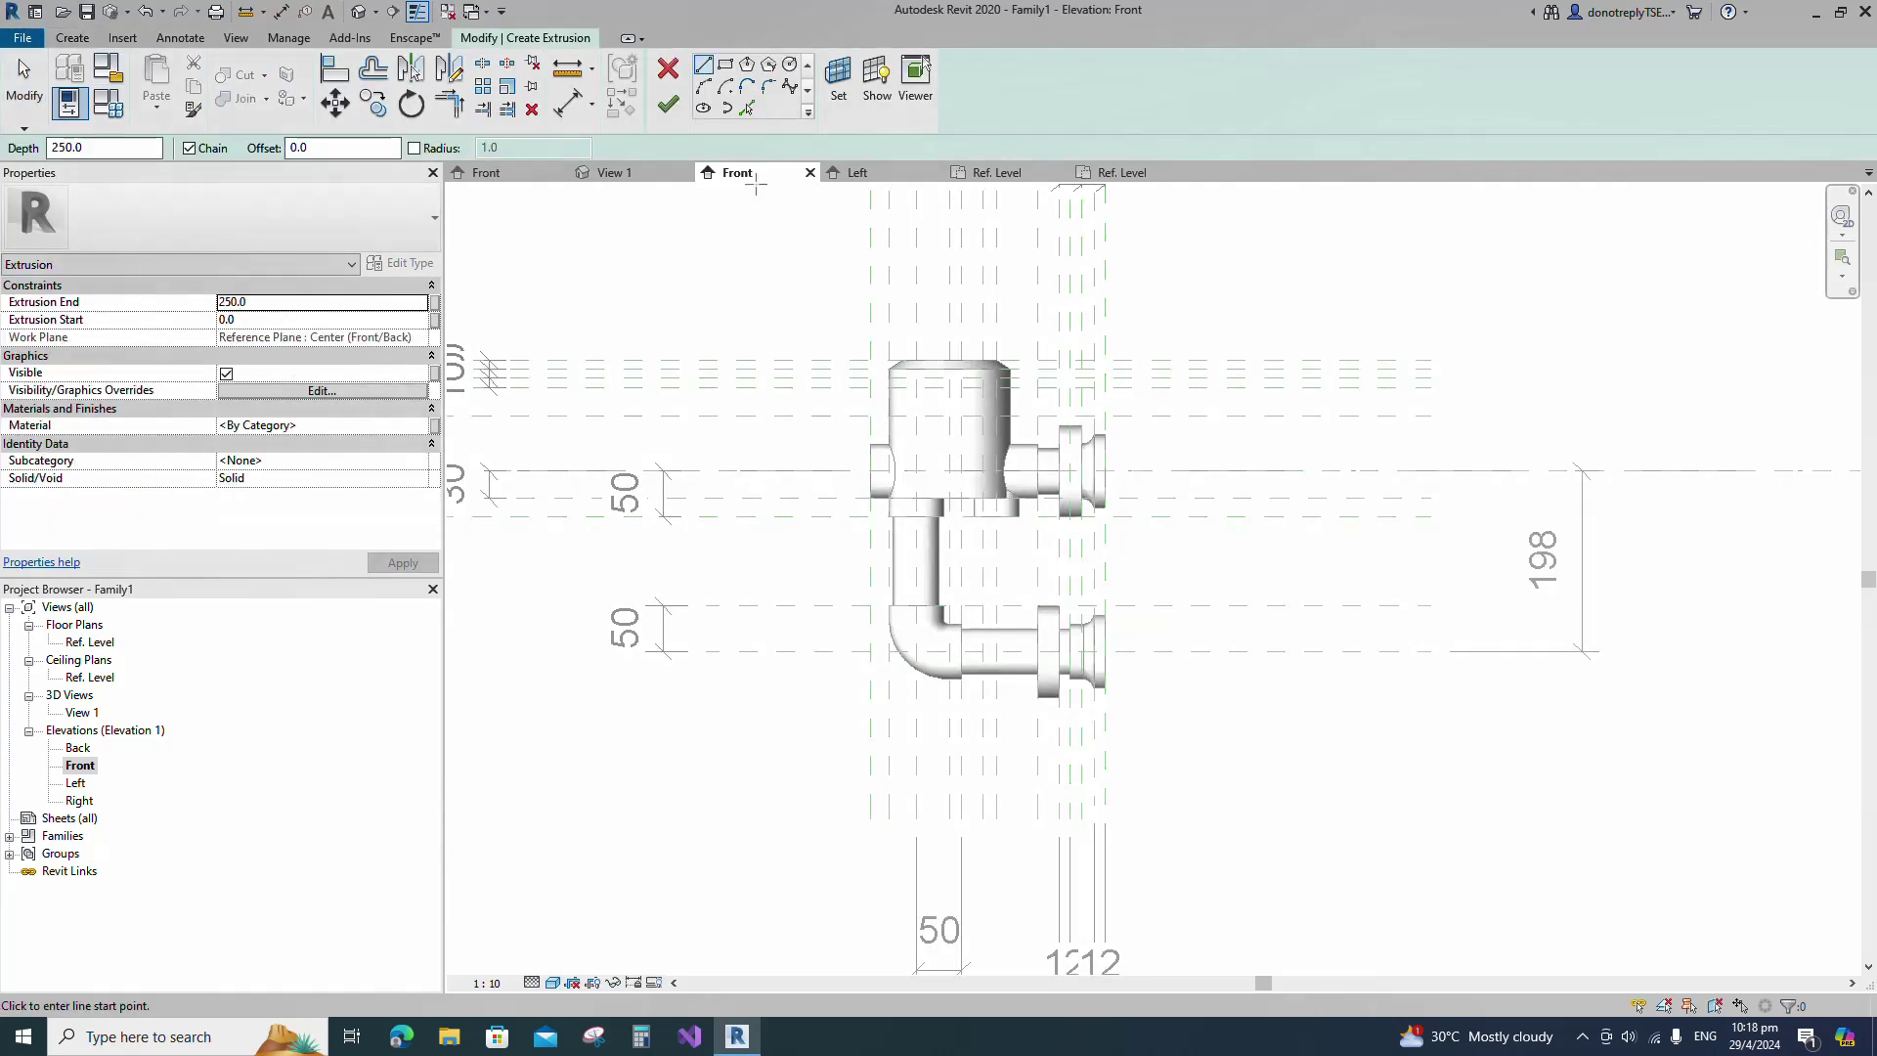
{"action": "left_click", "coordinate": [790, 66]}
{"action": "scroll", "coordinate": [910, 410], "scroll_direction": "up", "scroll_amount": 2}
{"action": "left_click", "coordinate": [906, 390]}
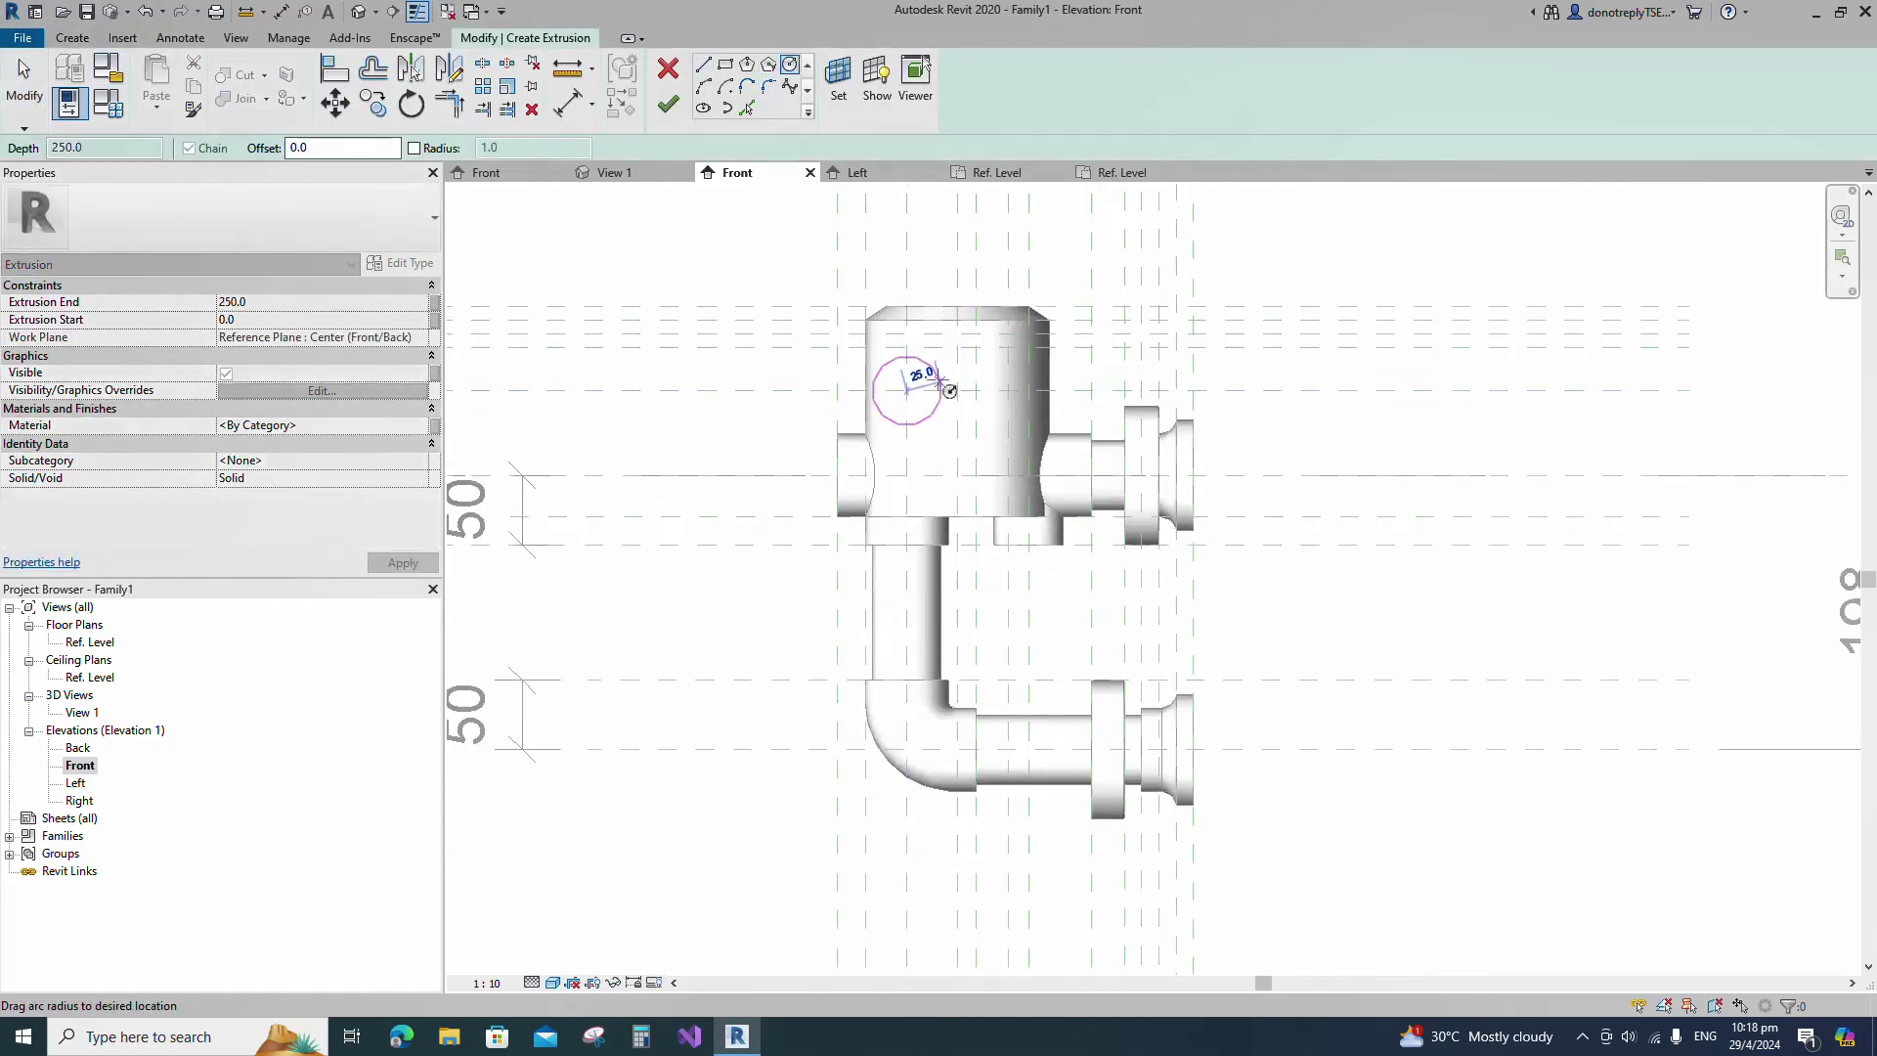
{"action": "left_click", "coordinate": [953, 389]}
{"action": "key", "text": "Escape"}
{"action": "key", "text": "Escape"}
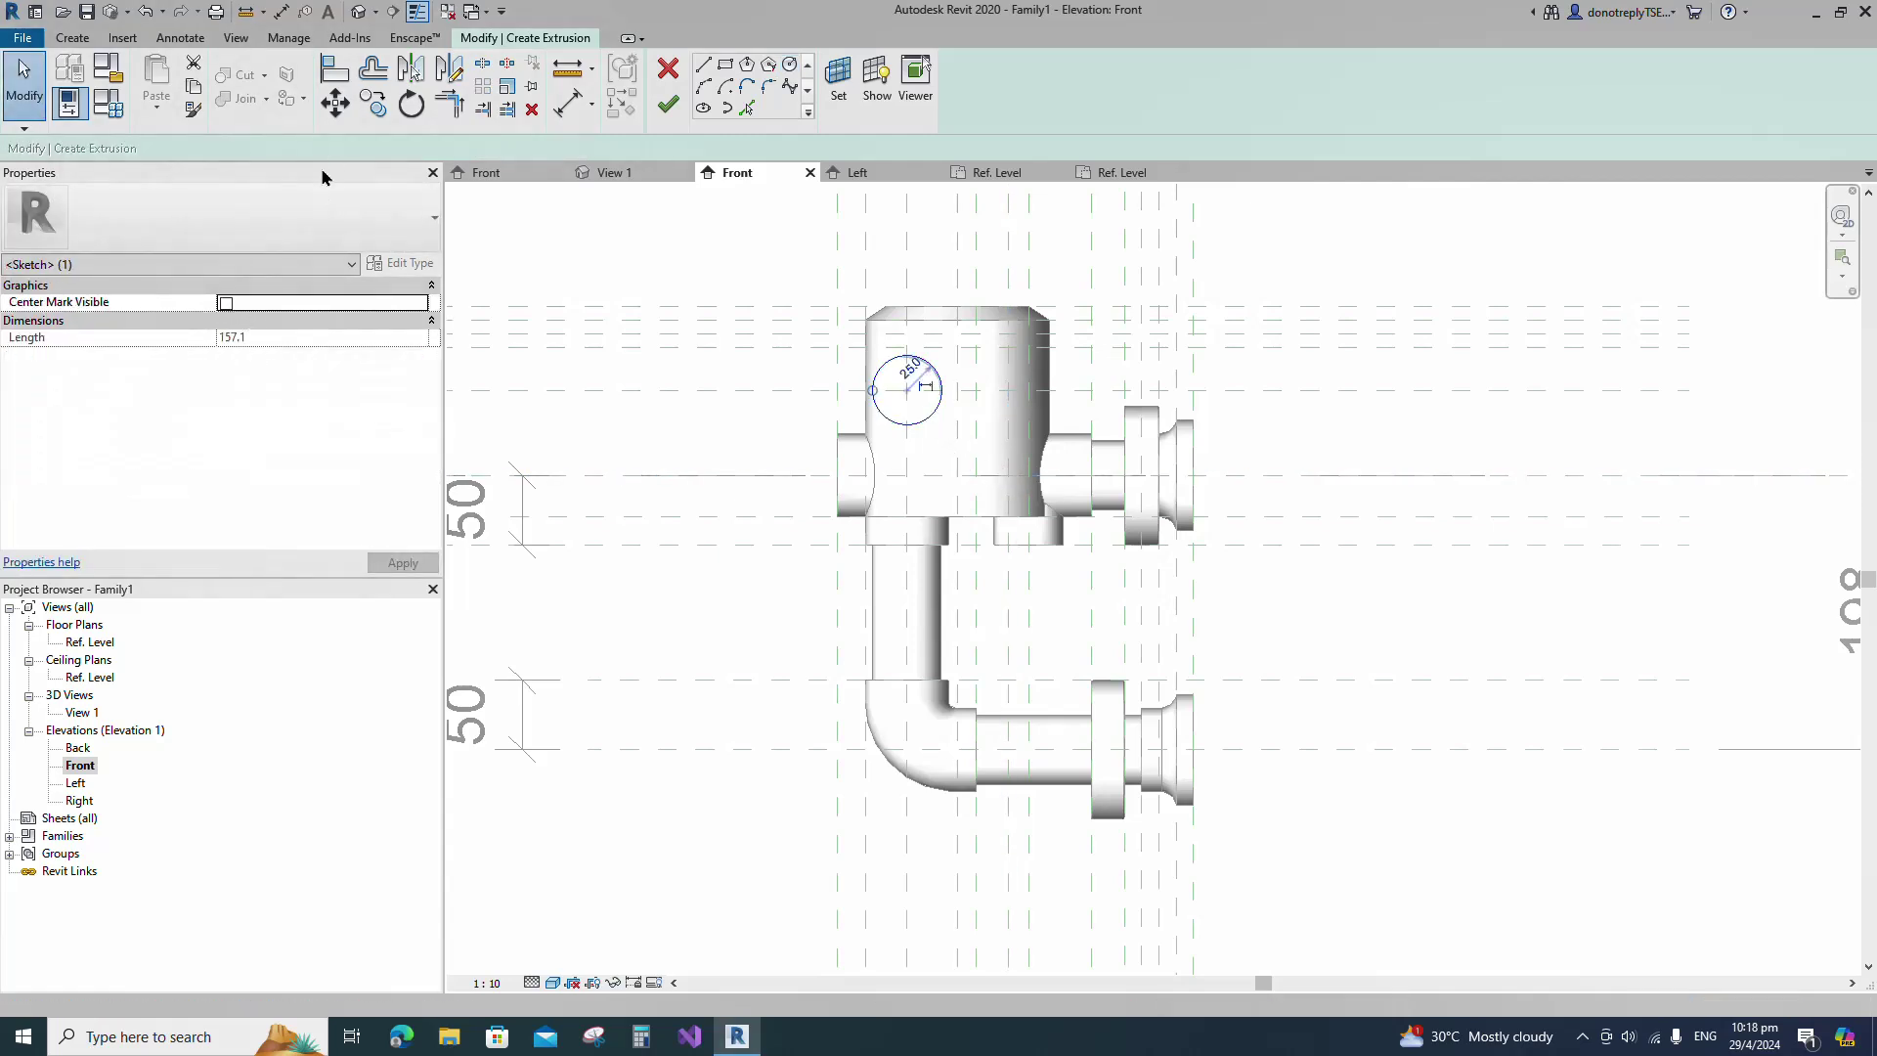
Show the circle's centre mark, then align and lock it to the vertical pipe's centreline plane and the horizontal plane through it.
{"action": "key", "text": "a"}
{"action": "key", "text": "l"}
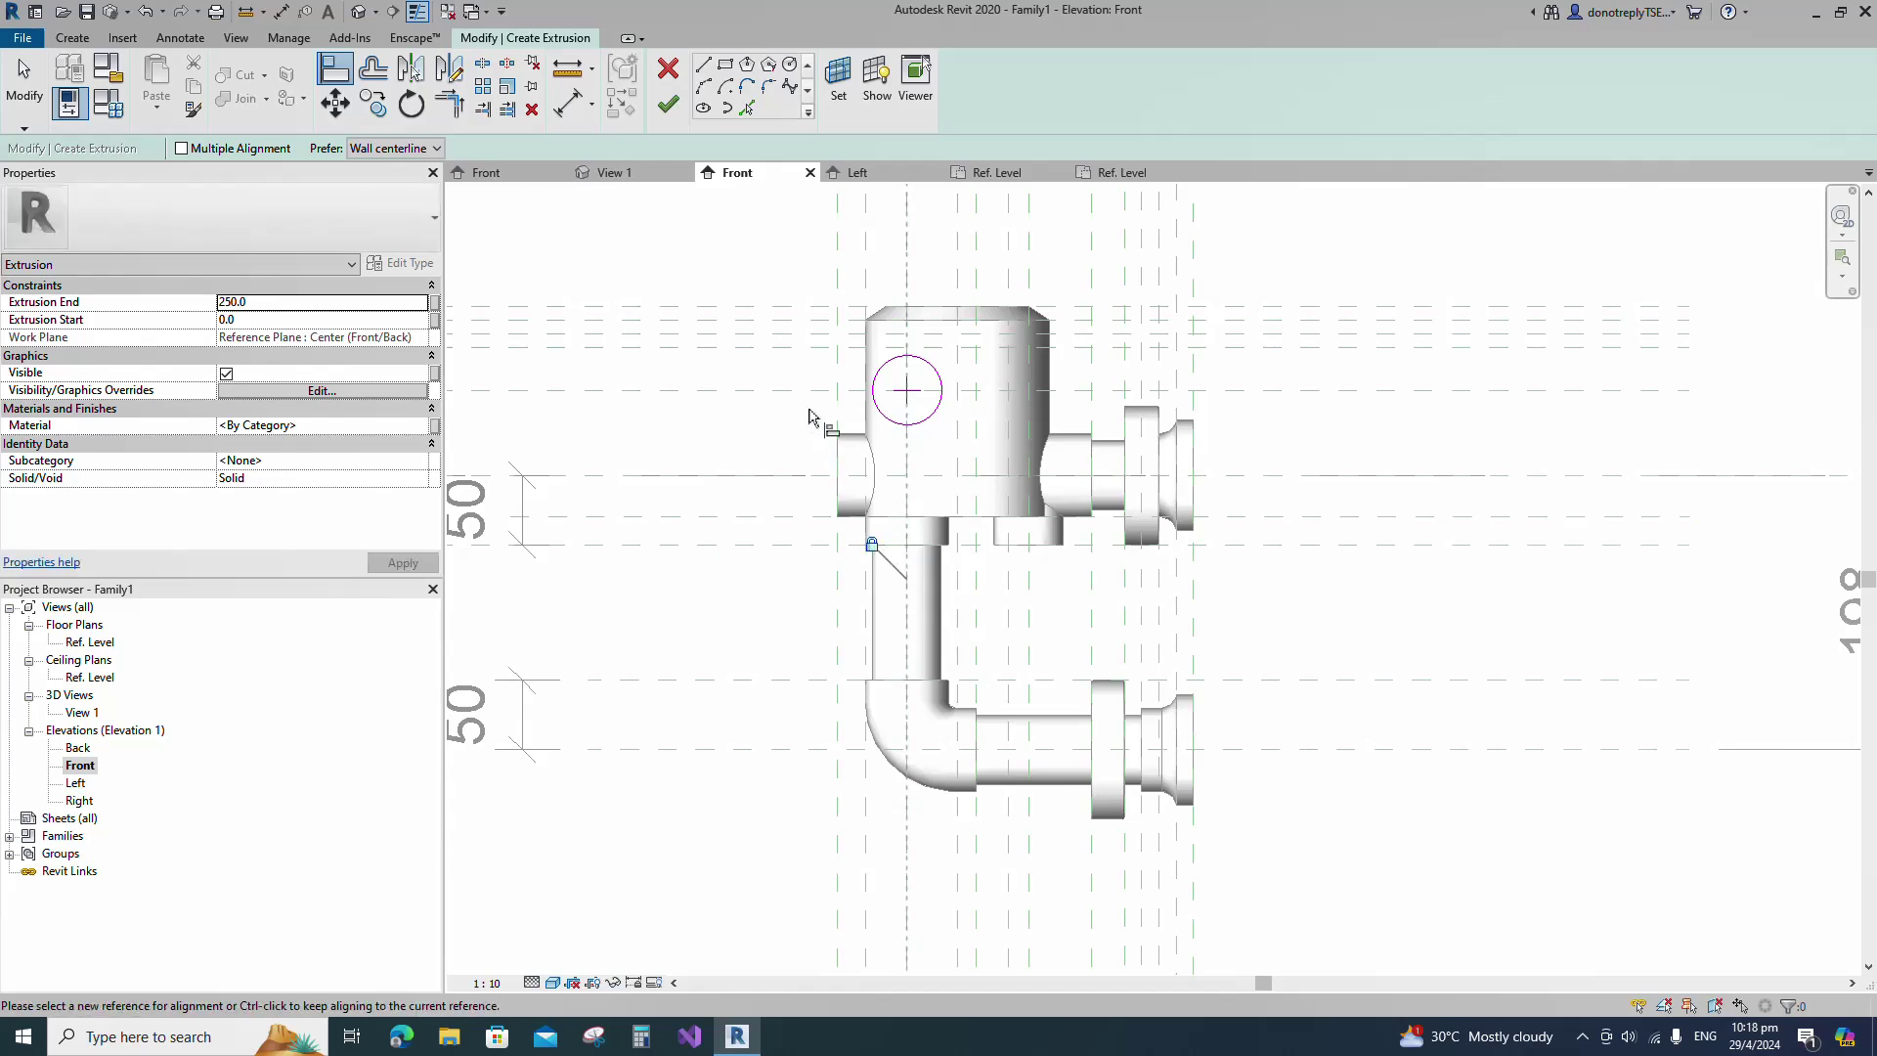
{"action": "left_click", "coordinate": [1105, 359]}
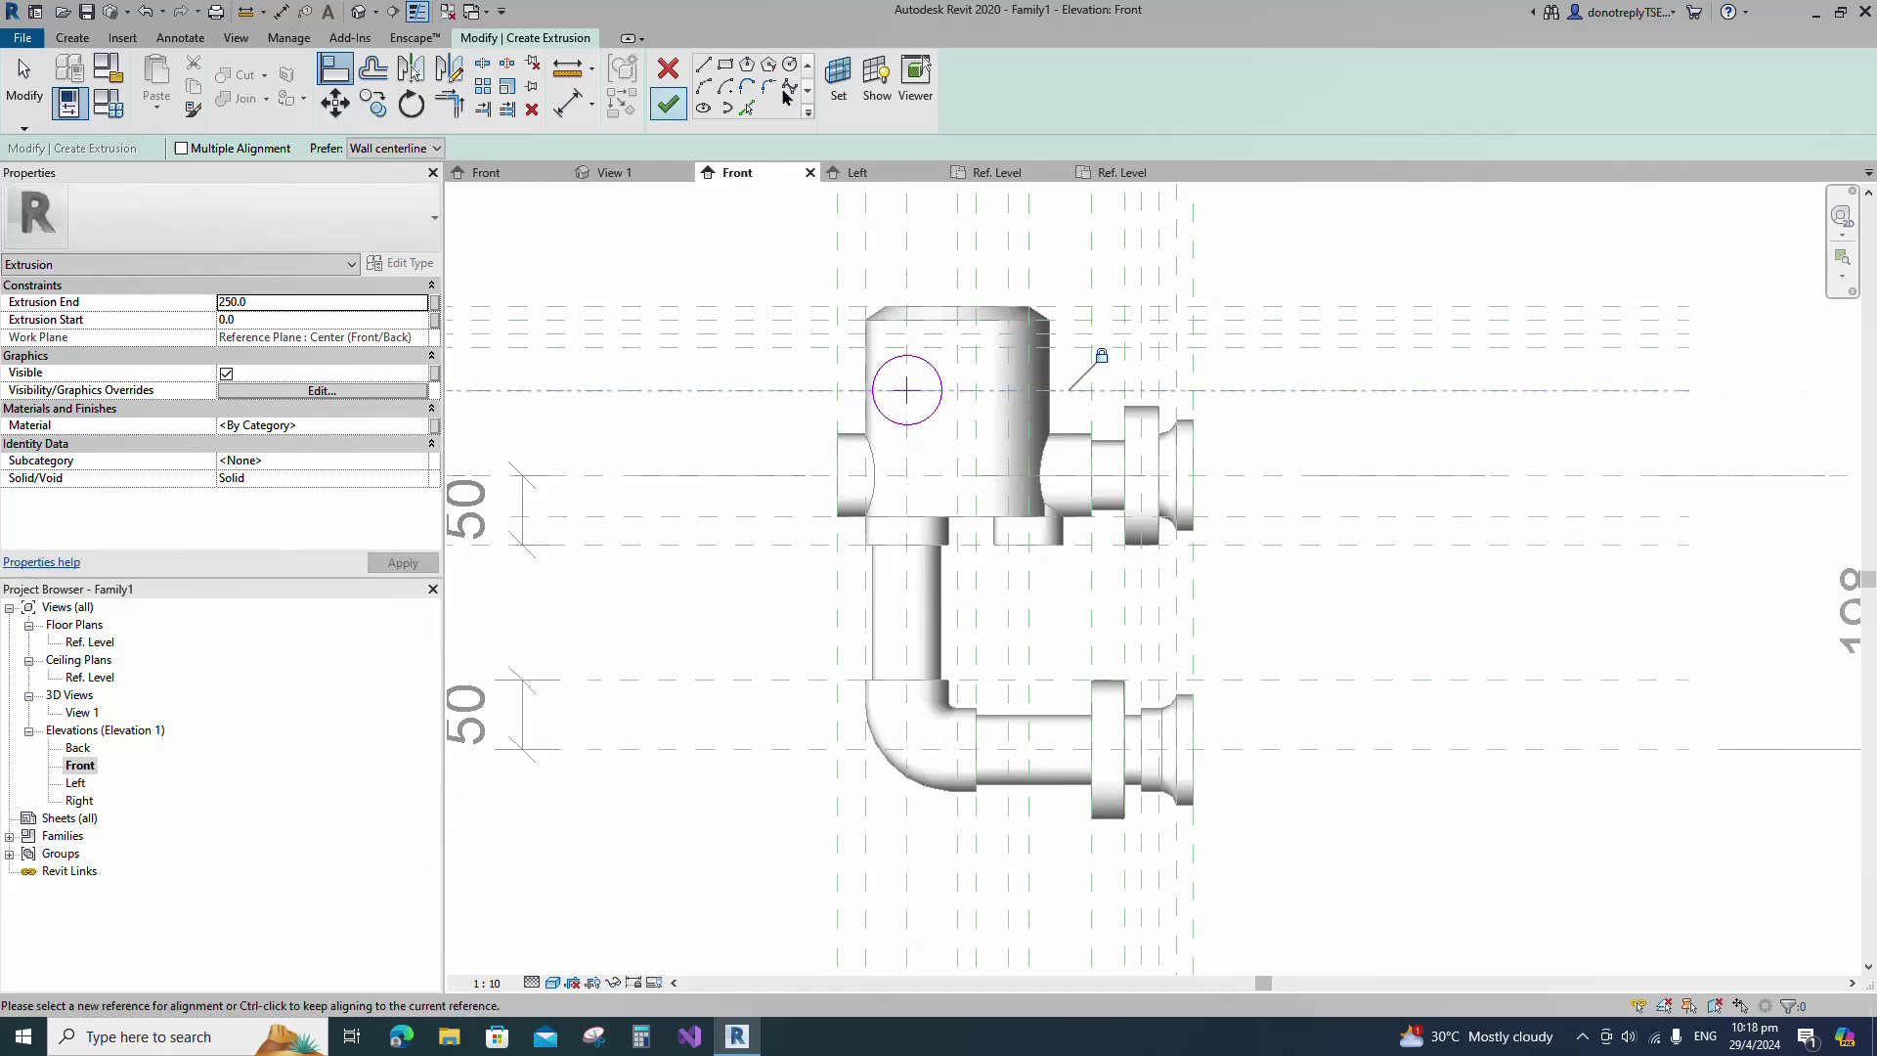
Sketch a second 25 radius circle where the short bottom stub's vertical plane crosses the Ref. Level line.
{"action": "left_click", "coordinate": [791, 65]}
{"action": "left_click", "coordinate": [1028, 476]}
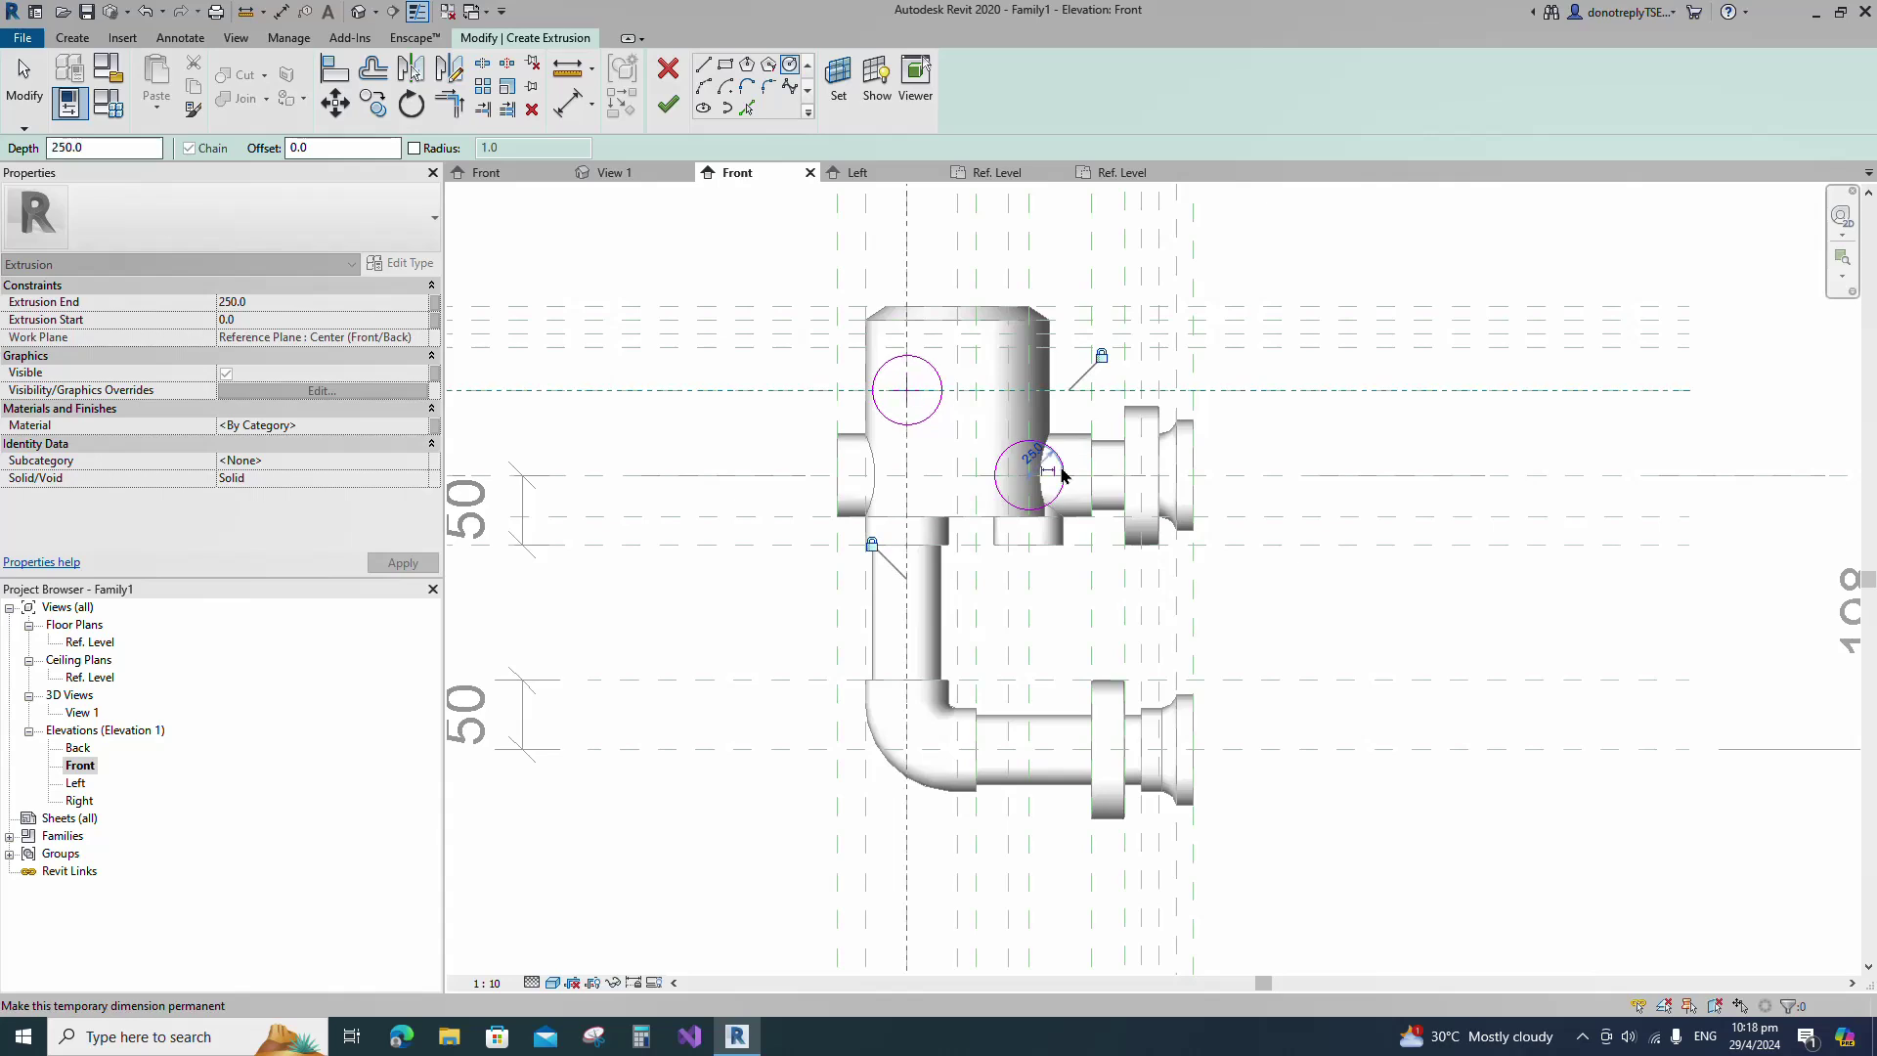
{"action": "left_click", "coordinate": [1064, 476]}
{"action": "key", "text": "Escape"}
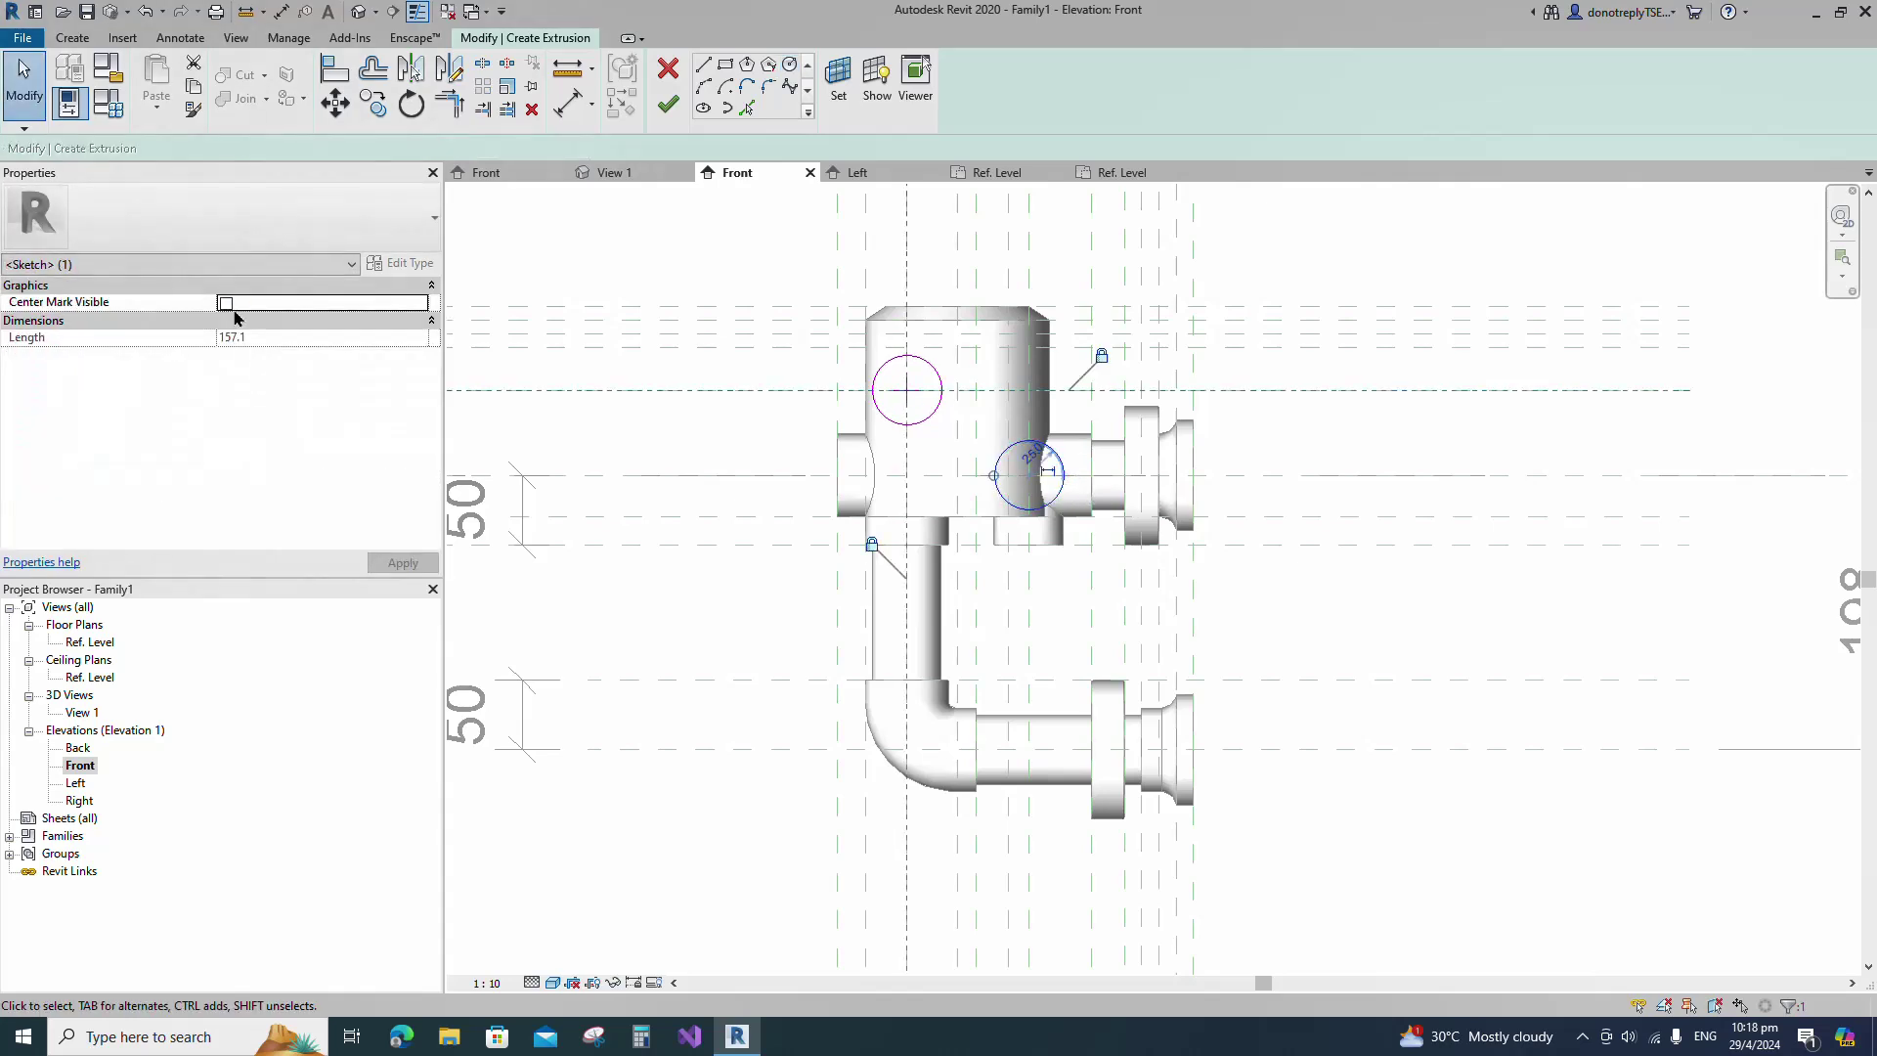
Show the second circle's centre mark, align and lock it to its vertical plane and the Ref. Level, and finish the 250 deep extrusion.
{"action": "key", "text": "a"}
{"action": "key", "text": "l"}
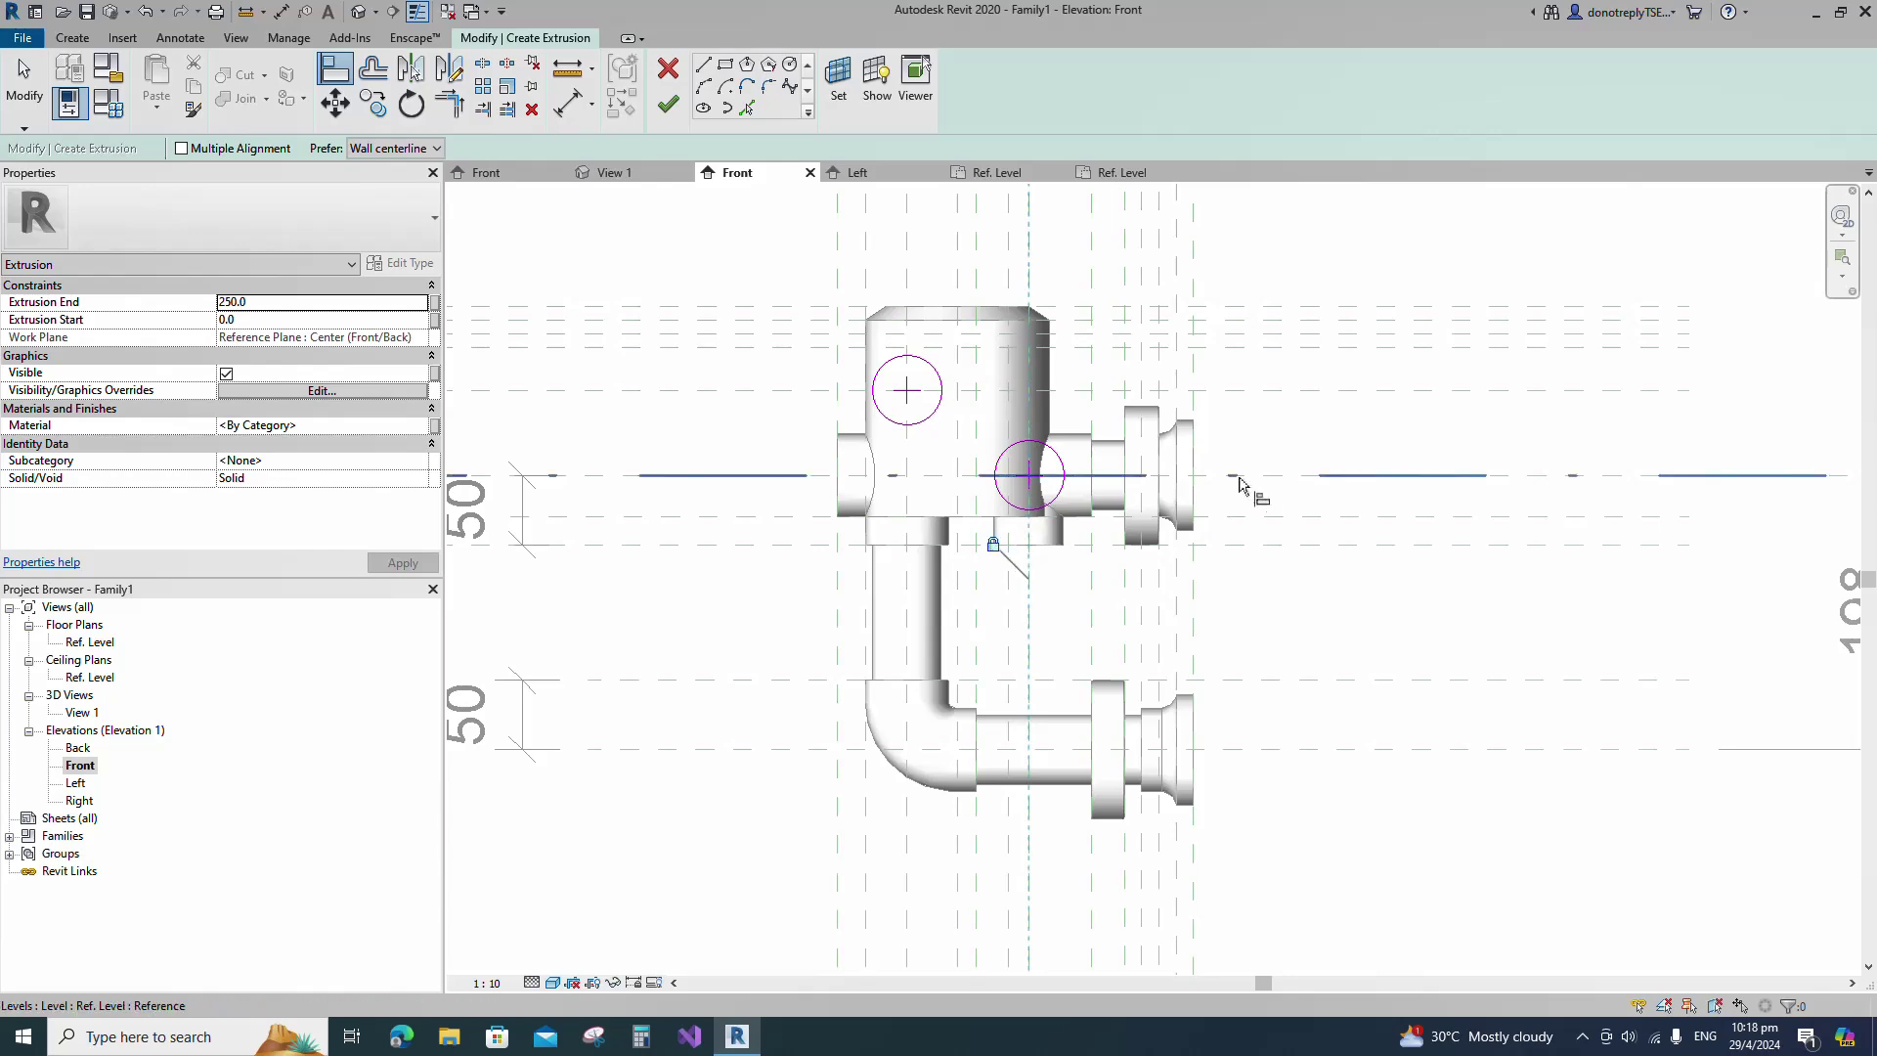
{"action": "left_click", "coordinate": [1031, 478]}
{"action": "left_click", "coordinate": [1220, 465]}
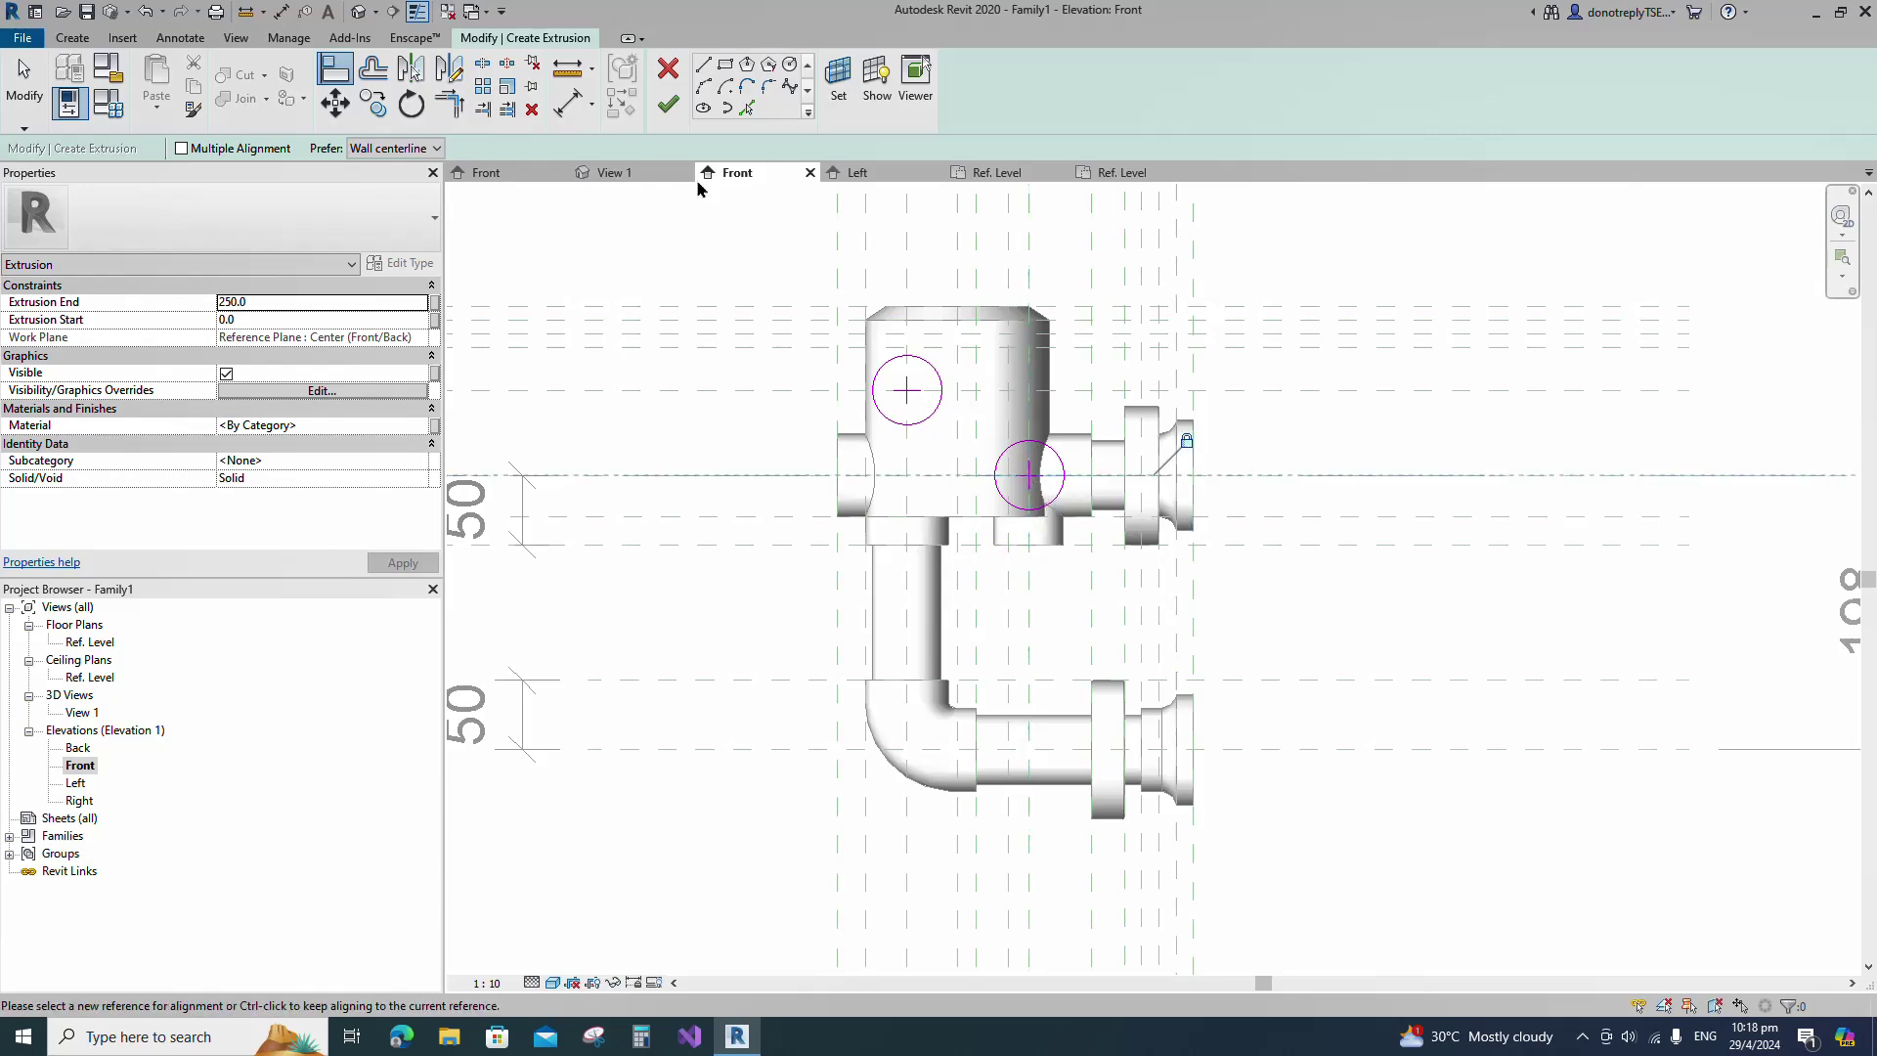
{"action": "left_click", "coordinate": [668, 104]}
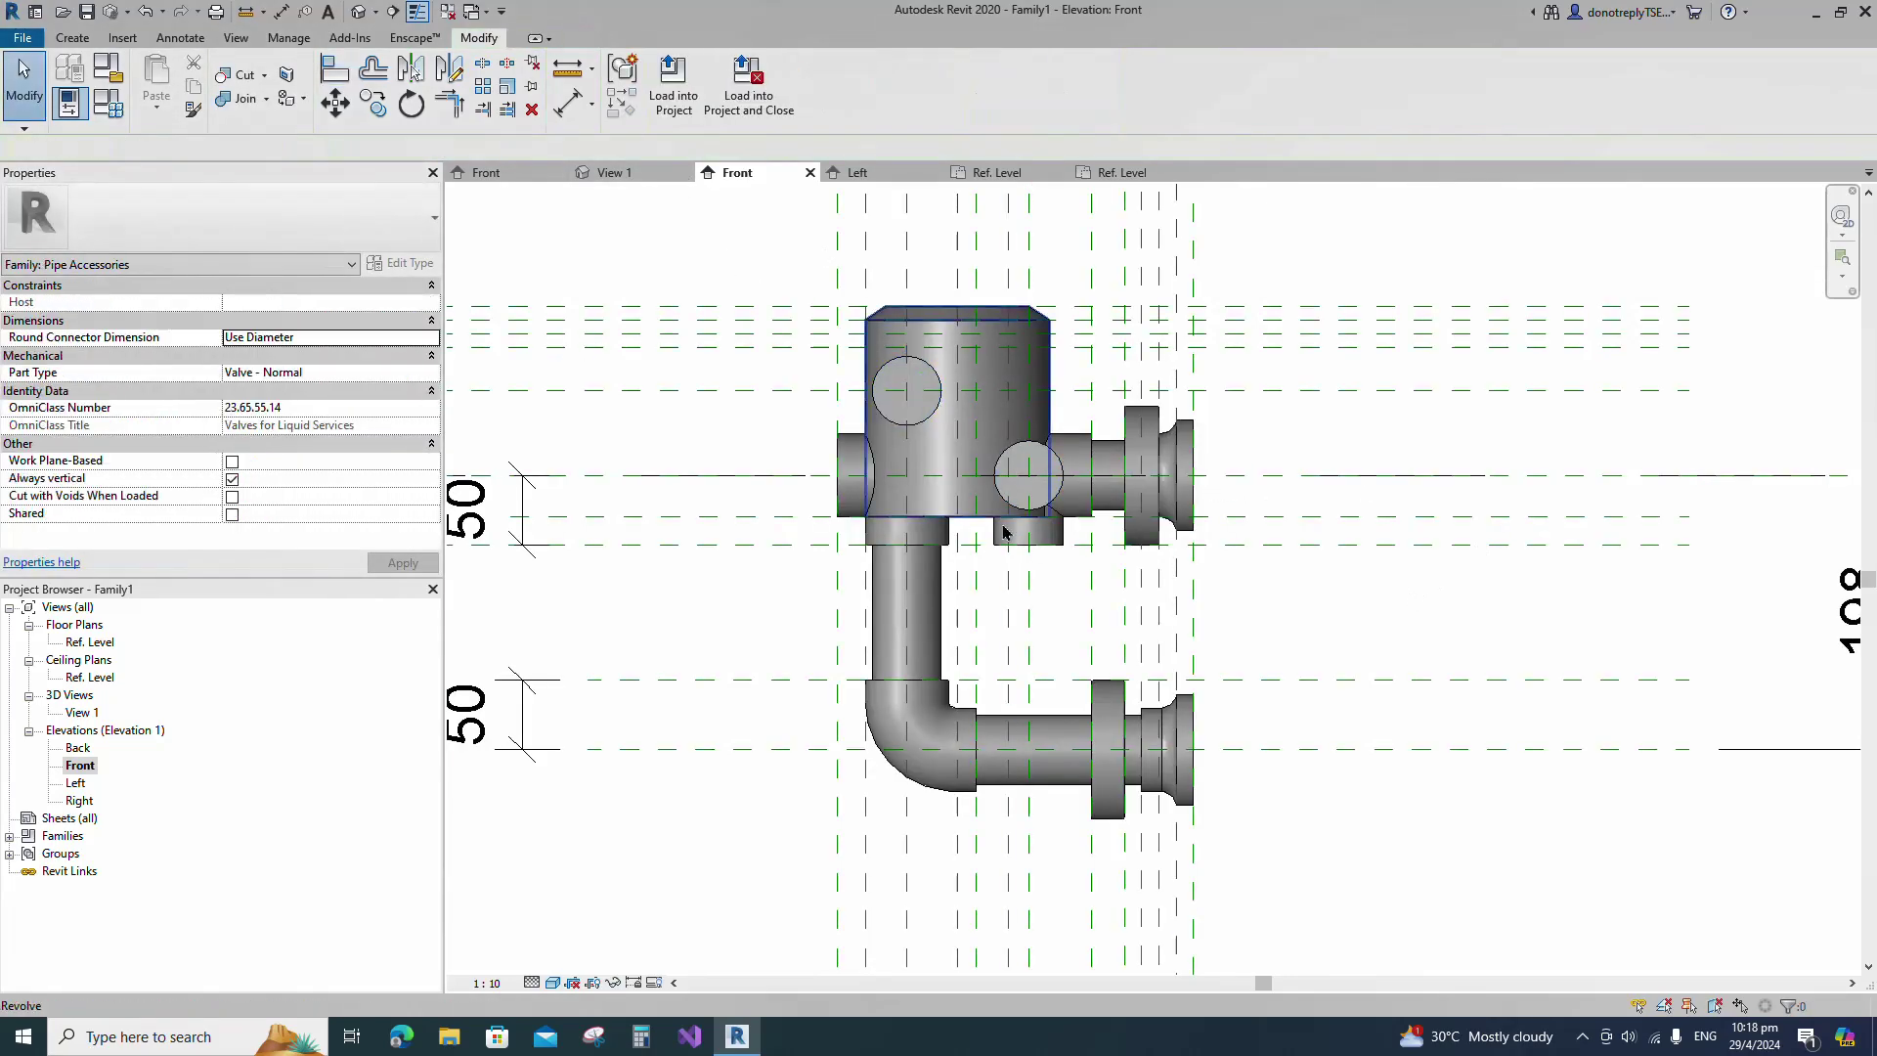
{"action": "scroll", "coordinate": [1357, 599], "scroll_direction": "down", "scroll_amount": 2}
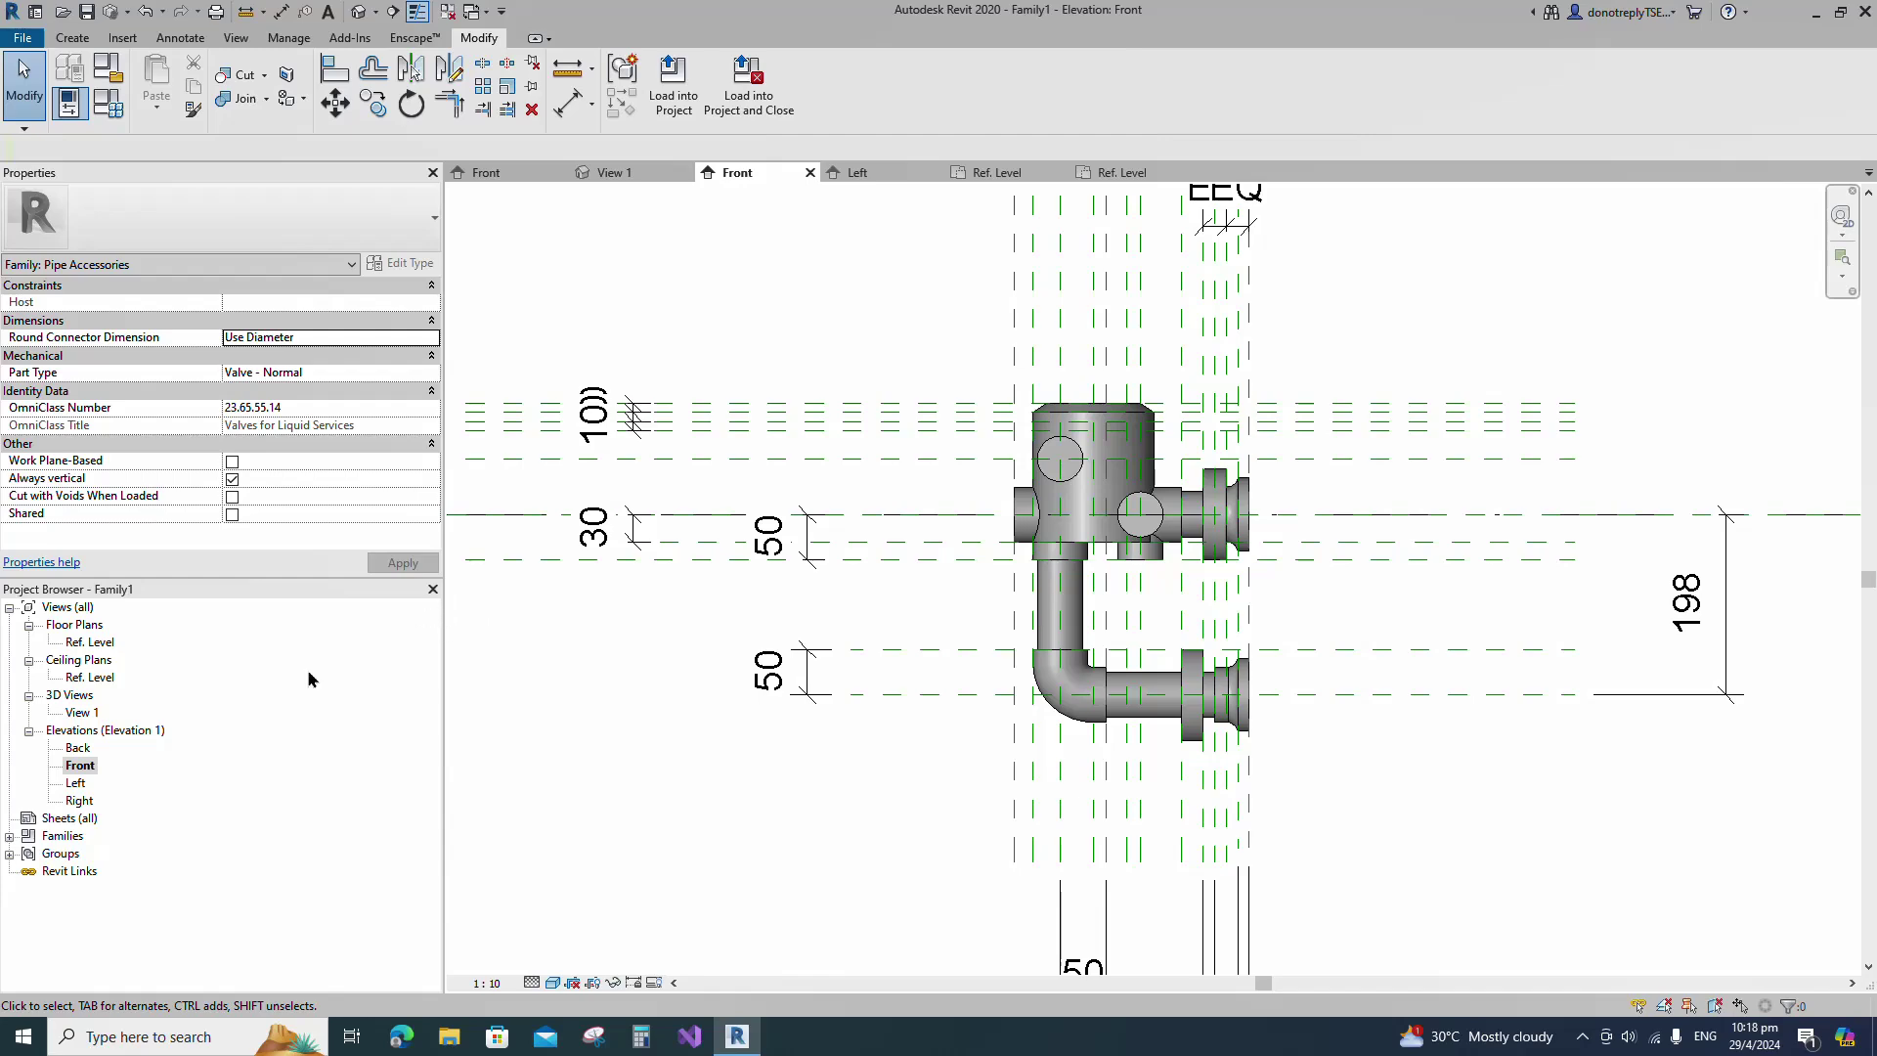
In the Ref. Level plan, place two horizontal reference planes offset 88 on either side of the Center (Front/Back) plane.
{"action": "double_click", "coordinate": [90, 642]}
{"action": "scroll", "coordinate": [1110, 502], "scroll_direction": "down", "scroll_amount": 4}
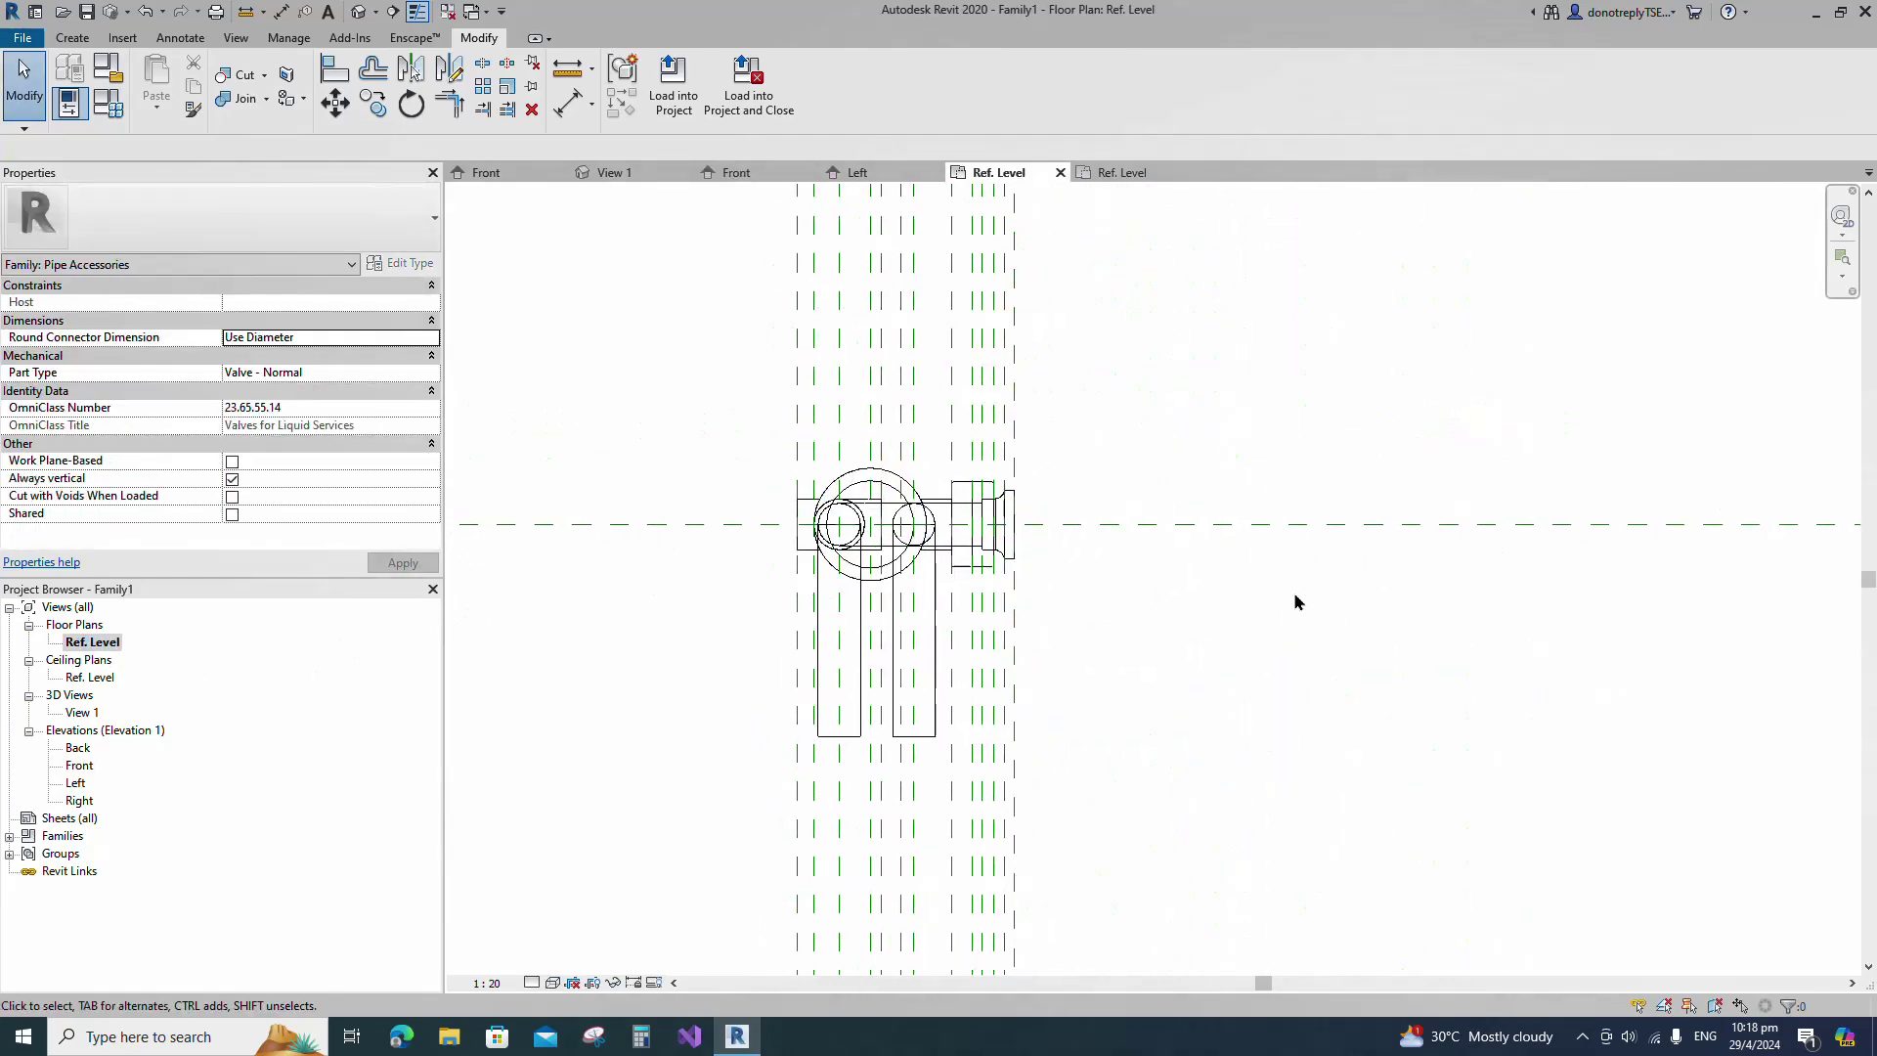
{"action": "left_click", "coordinate": [867, 409]}
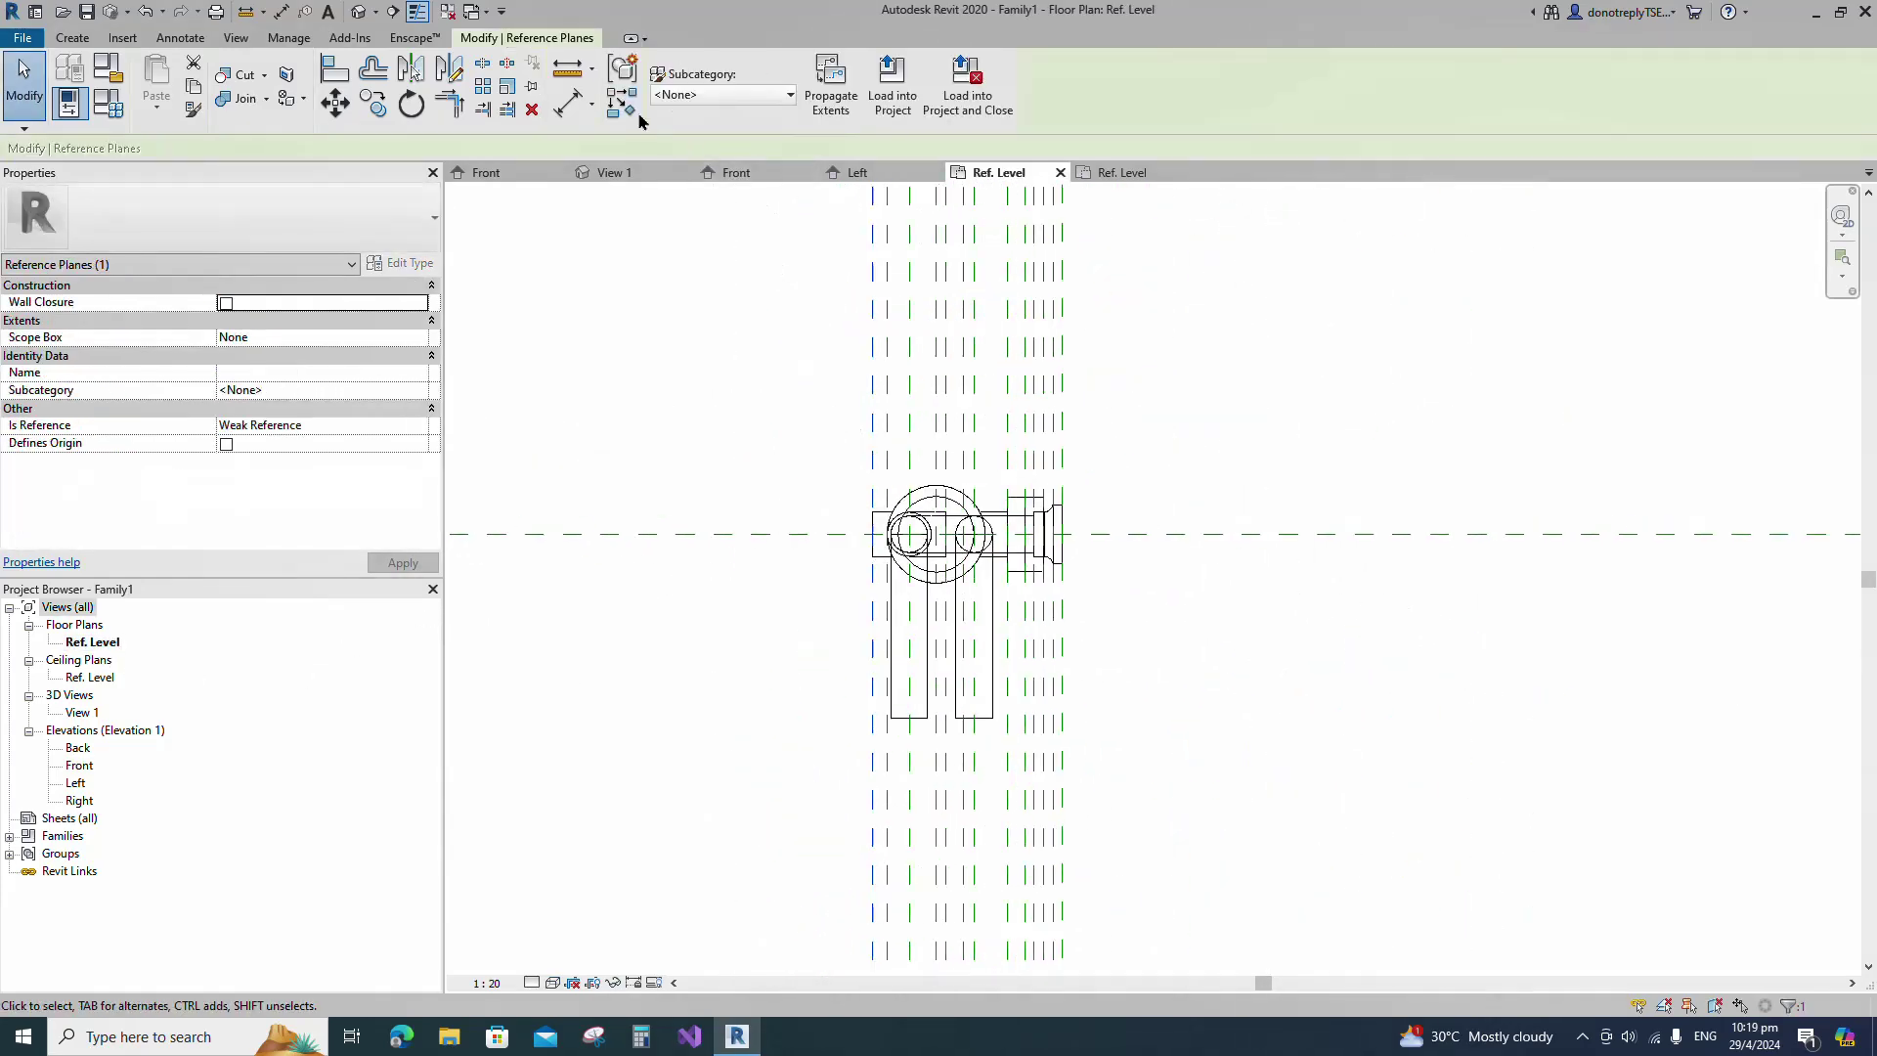
{"action": "left_click", "coordinate": [618, 101]}
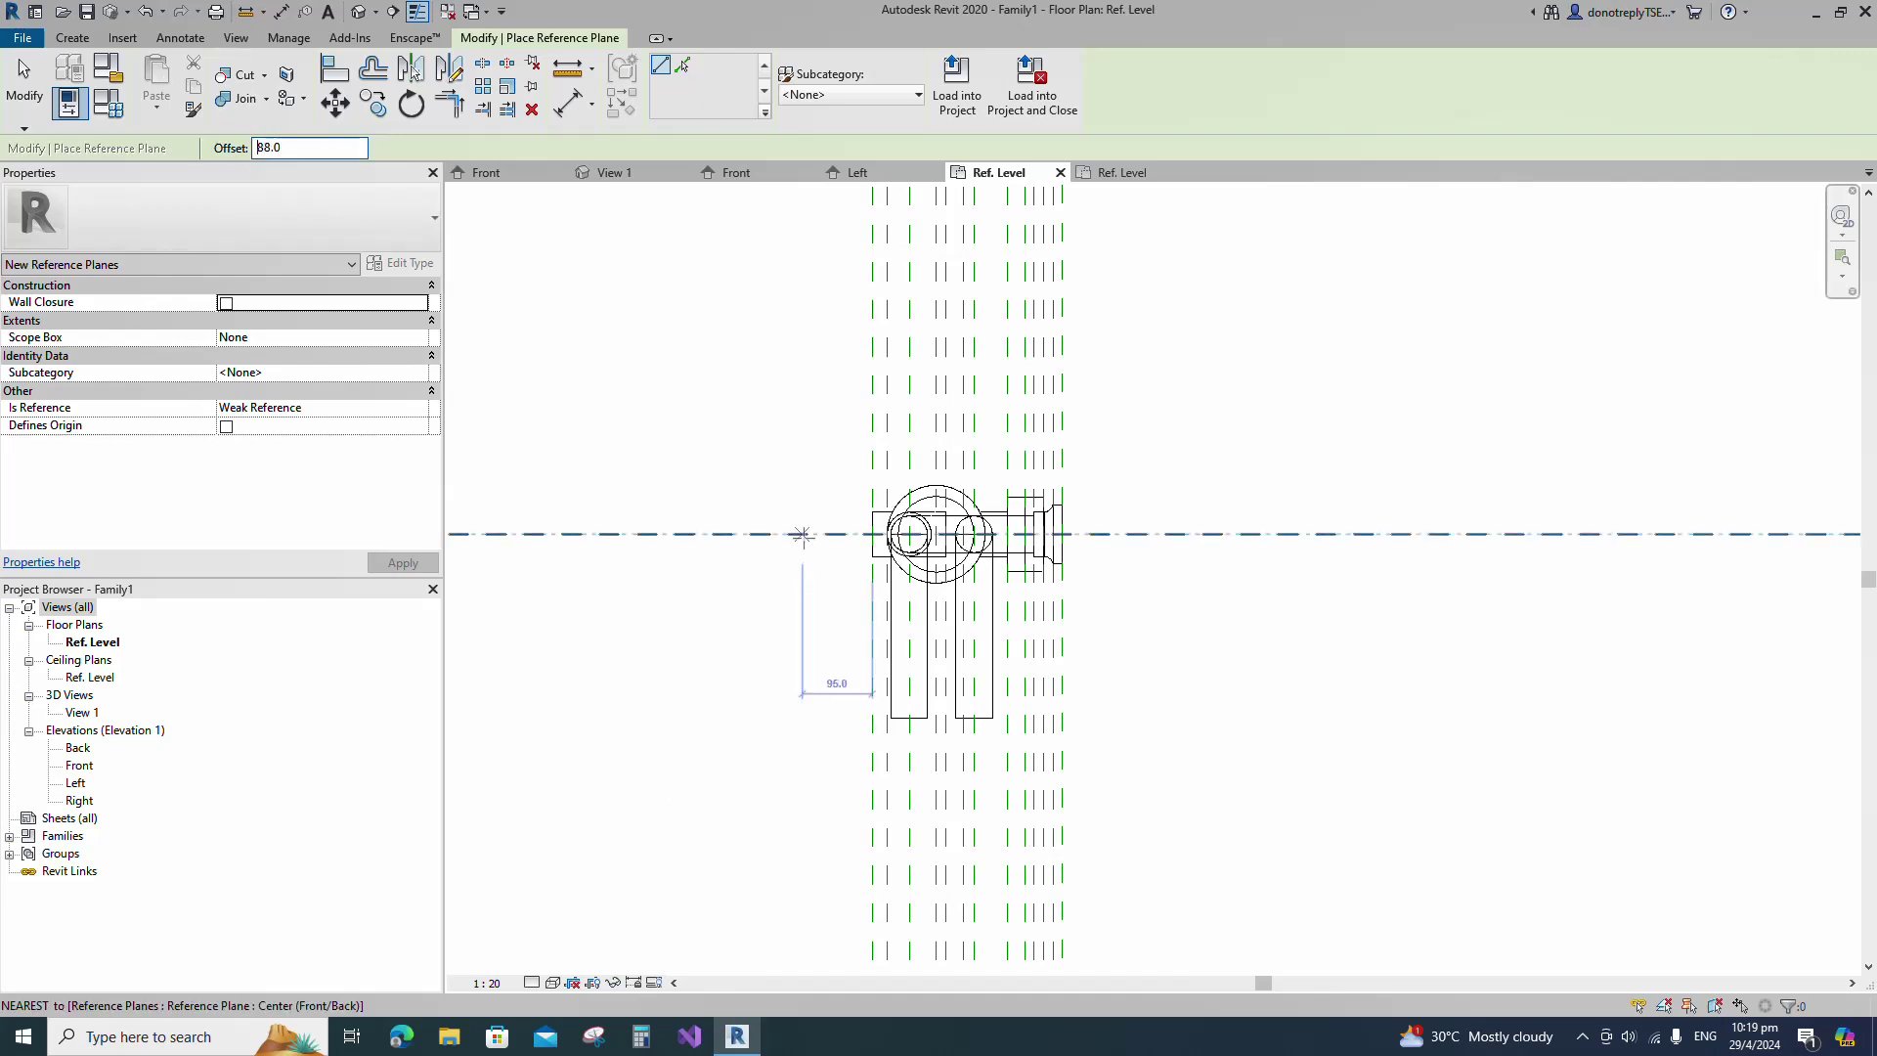
{"action": "left_click", "coordinate": [802, 535]}
{"action": "left_click", "coordinate": [1150, 535]}
{"action": "left_click", "coordinate": [1158, 534]}
{"action": "left_click", "coordinate": [802, 534]}
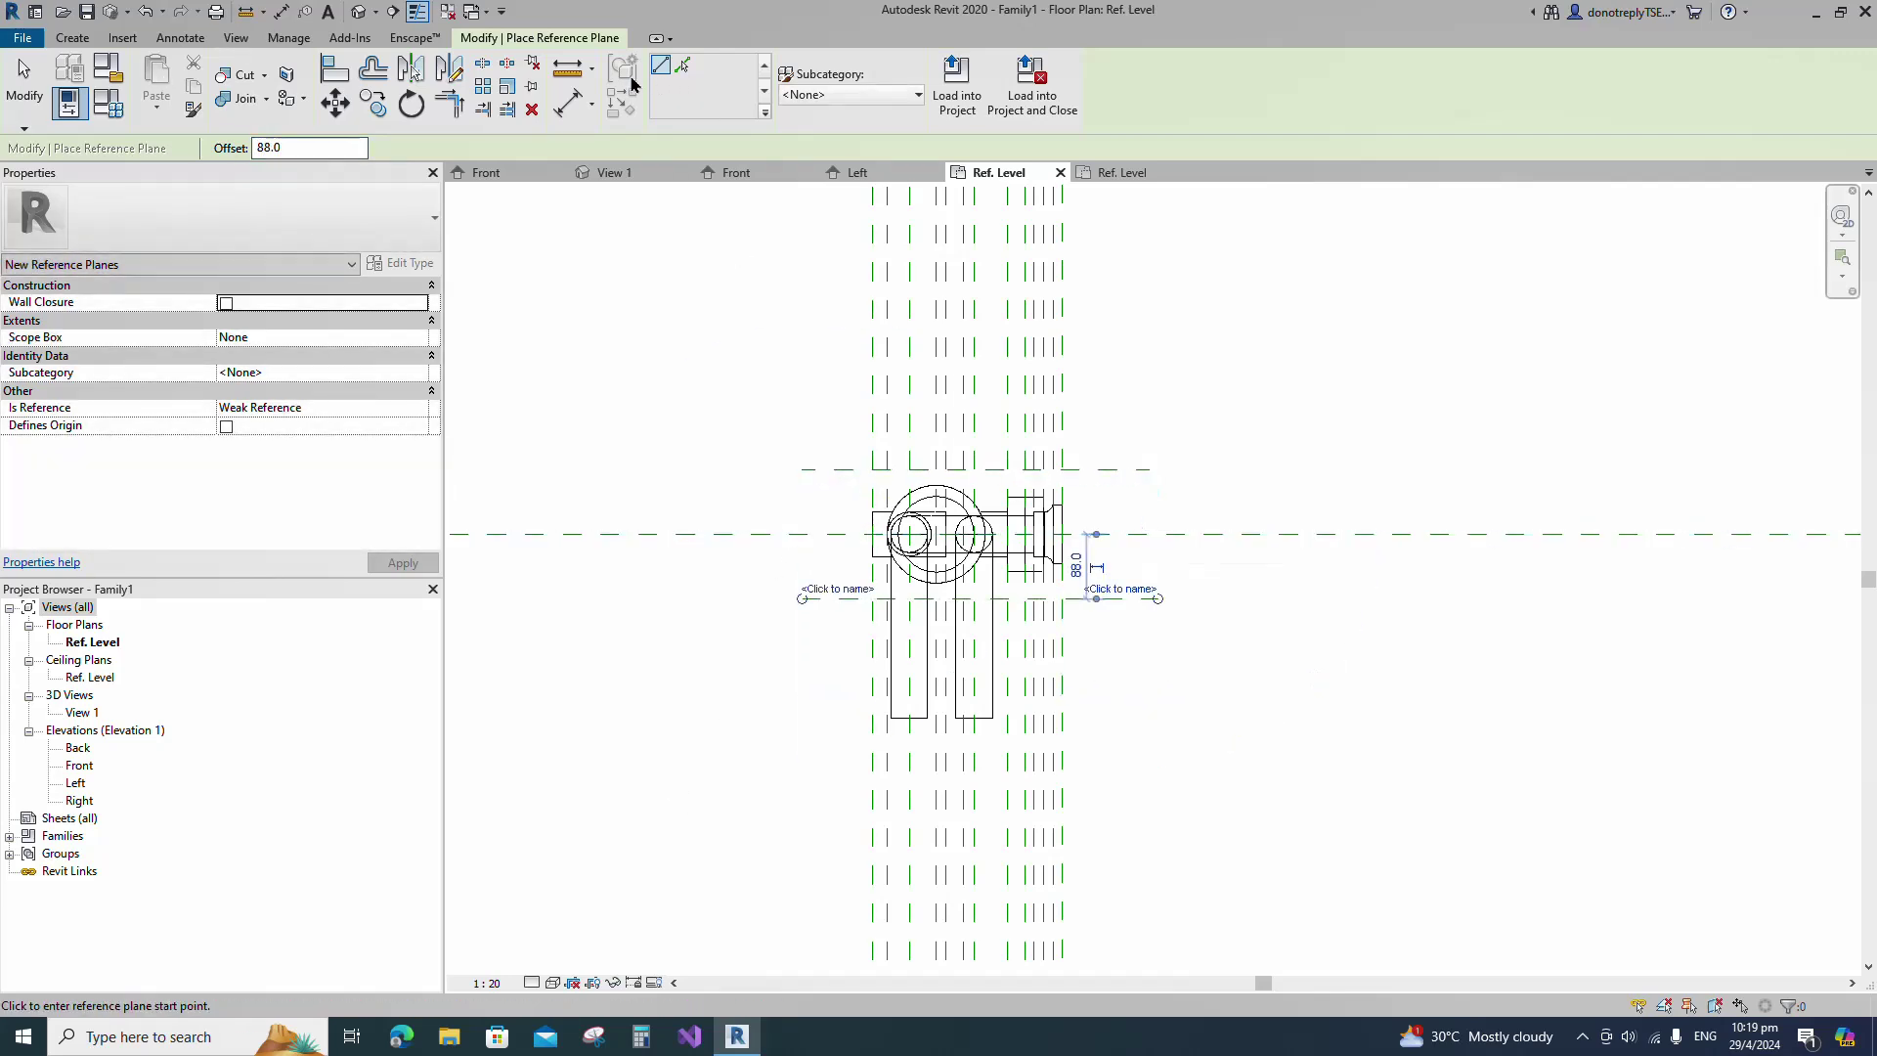
Dimension both new reference planes to the Center (Front/Back) plane in one string and lock the distances.
{"action": "key", "text": "d"}
{"action": "key", "text": "i"}
{"action": "left_click", "coordinate": [1146, 471]}
{"action": "left_click", "coordinate": [1150, 535]}
{"action": "left_click", "coordinate": [1152, 598]}
{"action": "left_click", "coordinate": [1264, 640]}
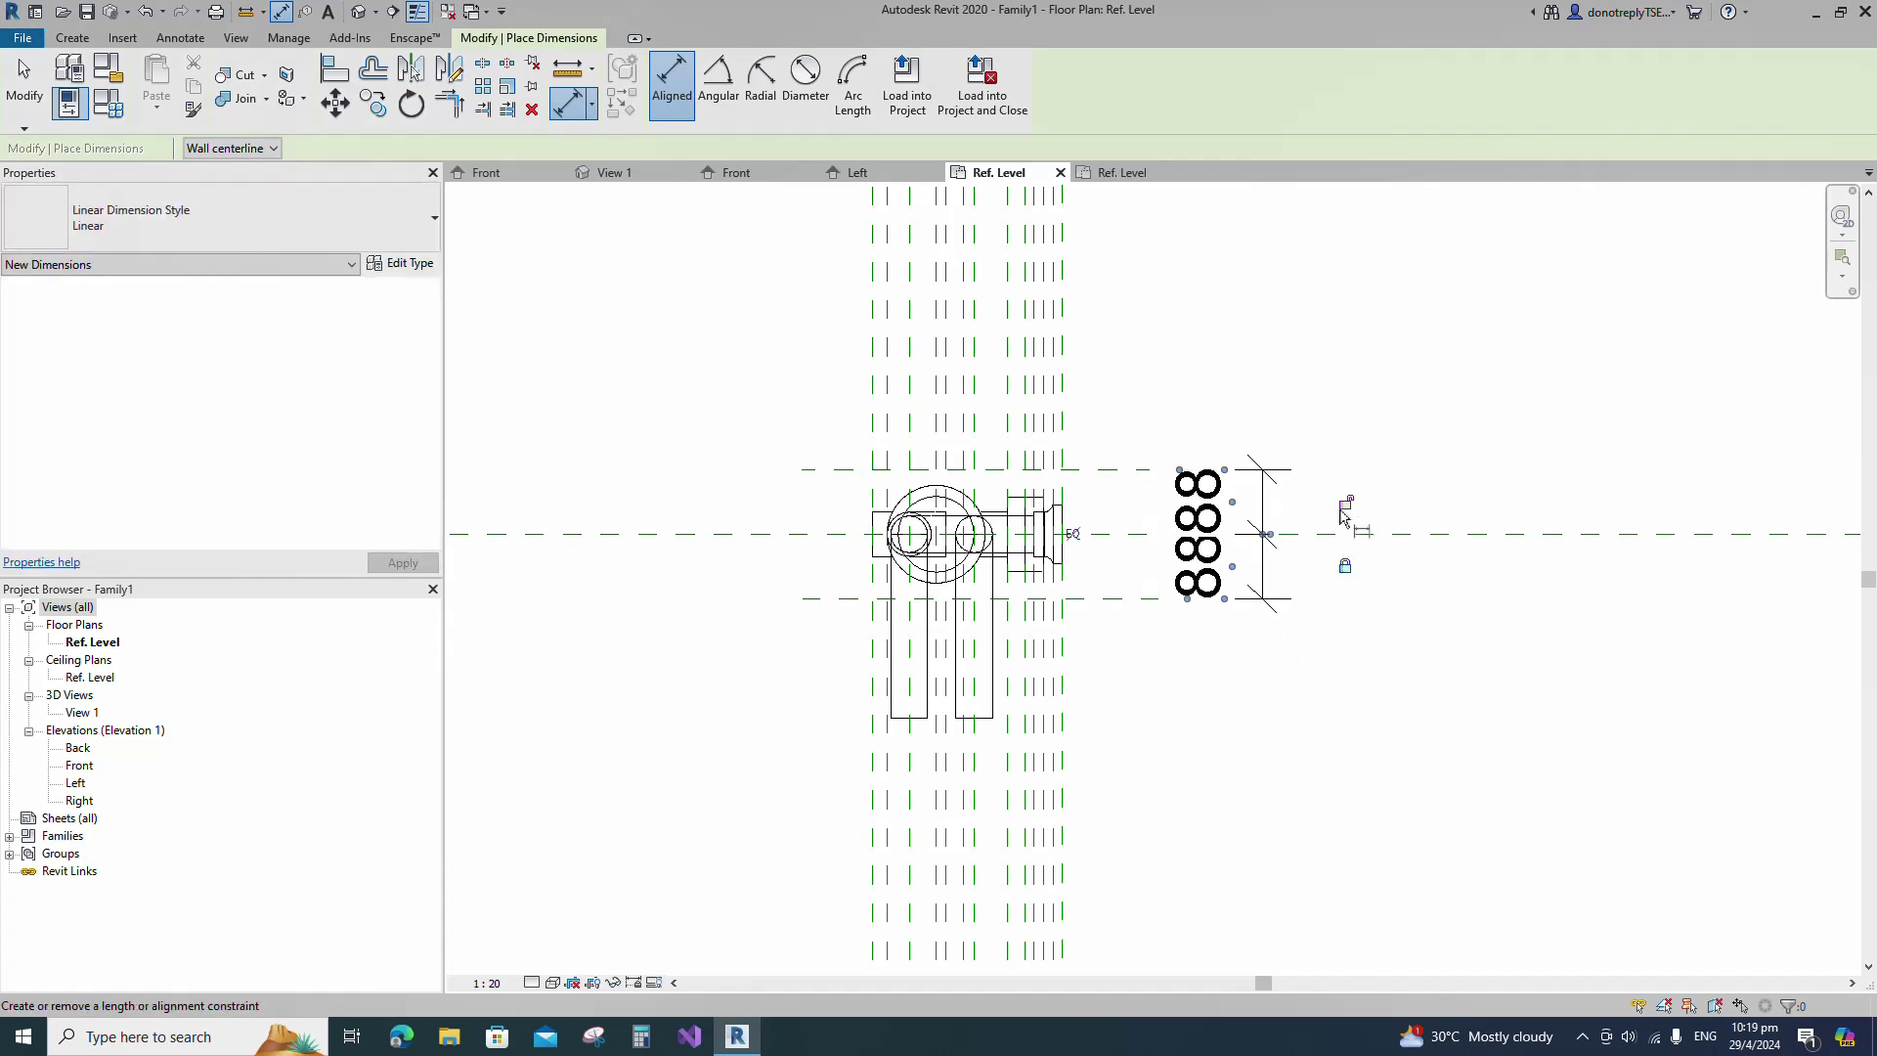
{"action": "key", "text": "Escape"}
{"action": "key", "text": "Escape"}
Align both ends of the circular port extrusions to the two offset reference planes and lock them.
{"action": "left_click", "coordinate": [896, 473]}
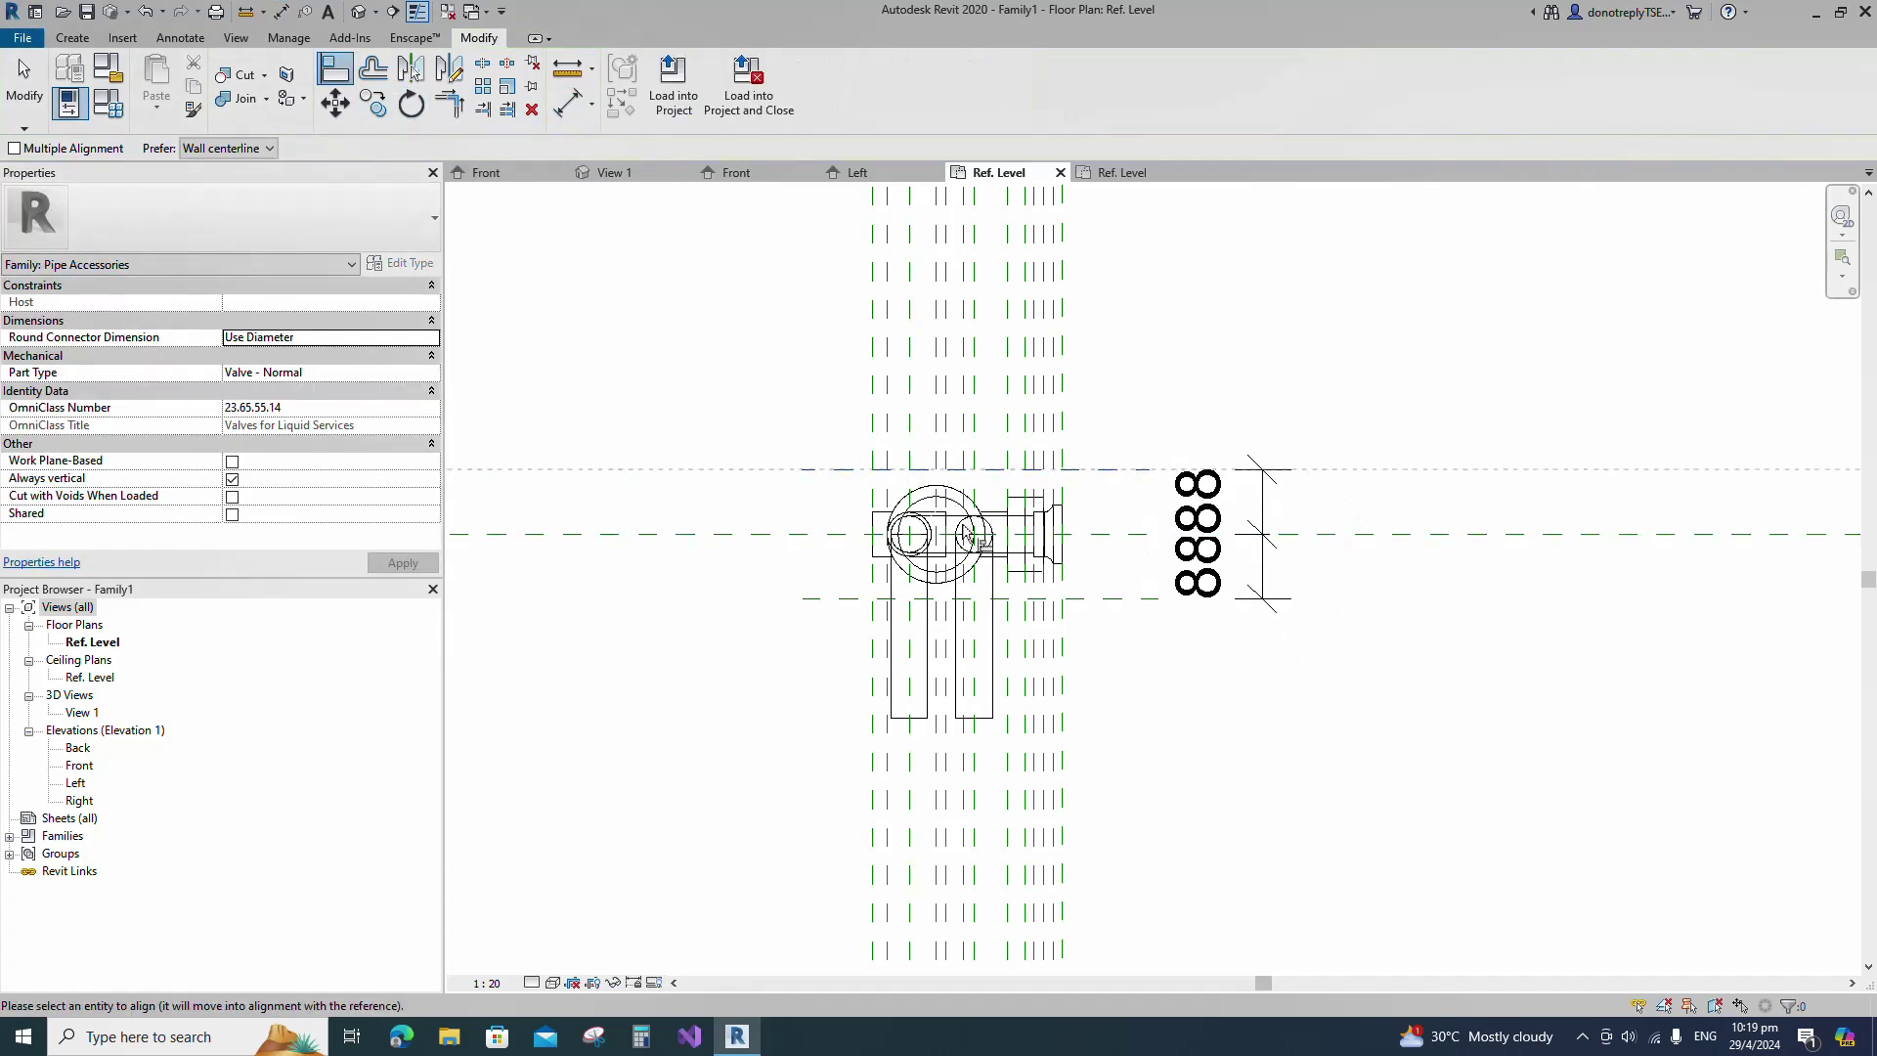
{"action": "left_click", "coordinate": [981, 535]}
{"action": "left_click", "coordinate": [1080, 599]}
{"action": "left_click", "coordinate": [974, 719]}
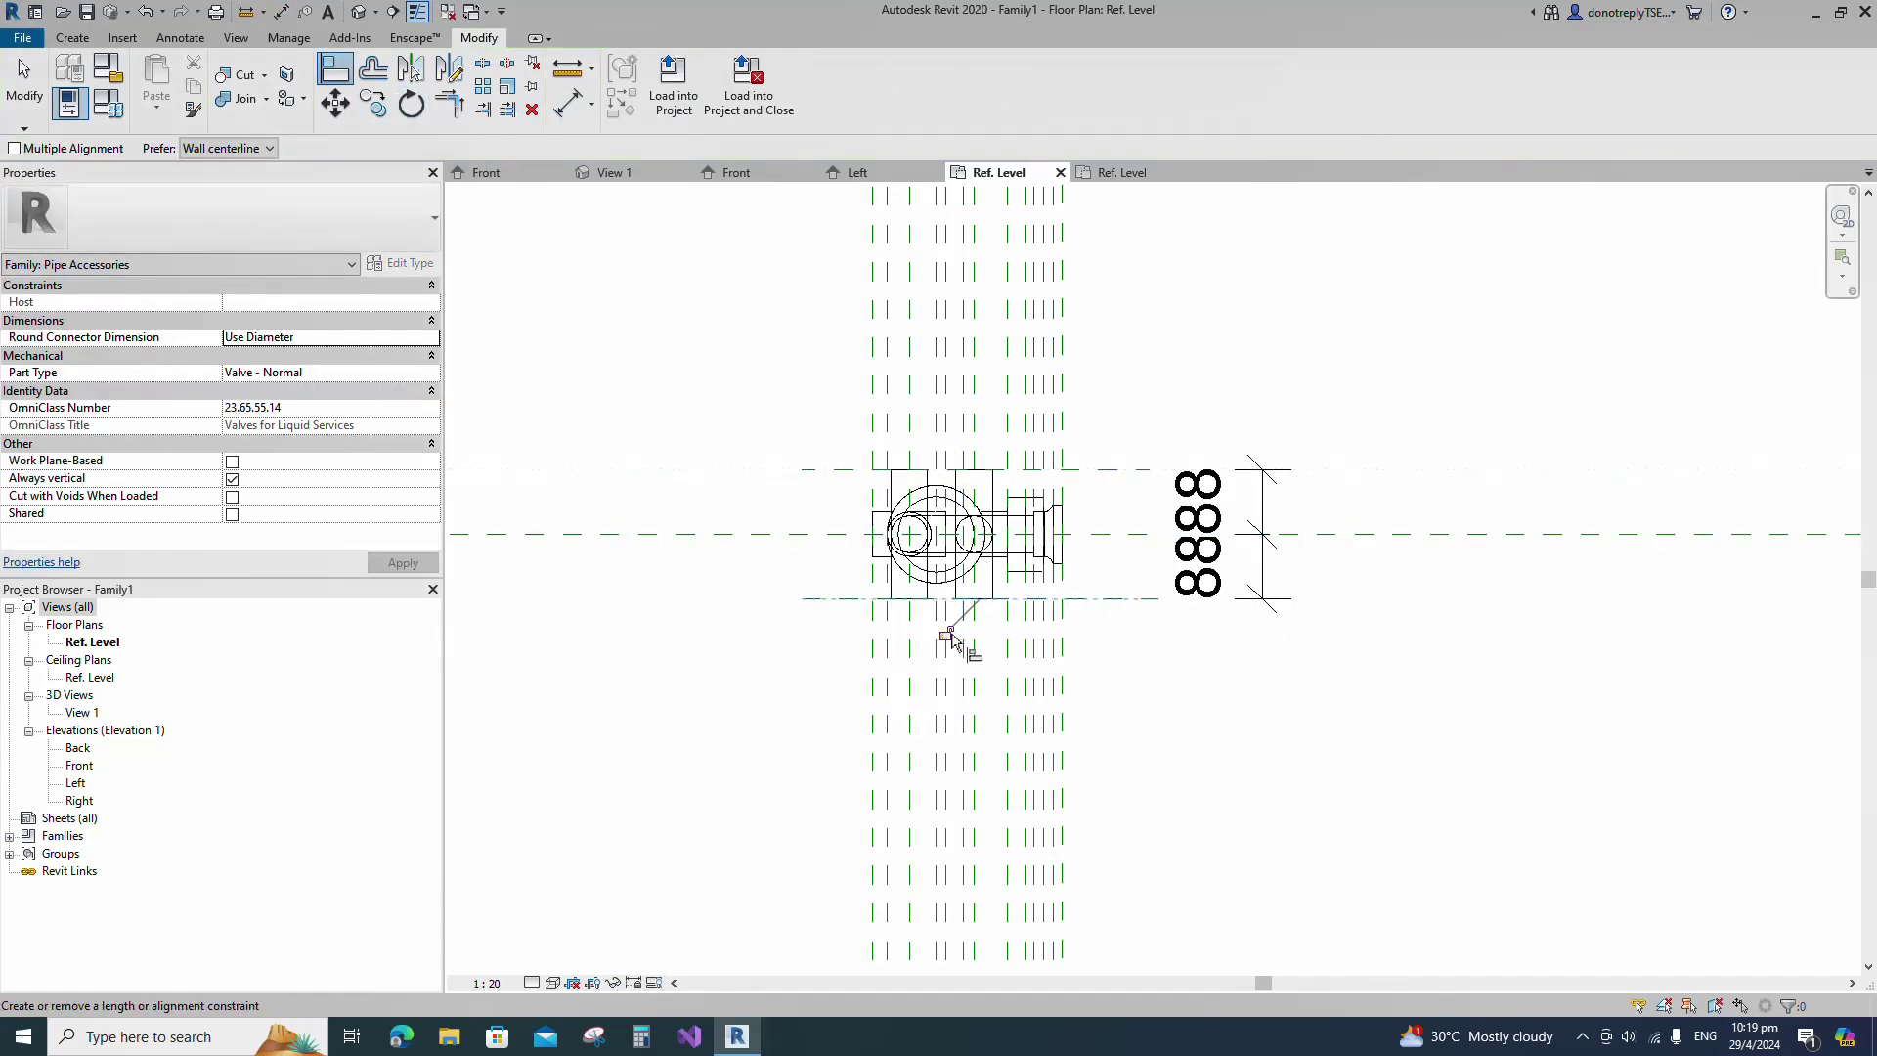
{"action": "key", "text": "Escape"}
{"action": "key", "text": "Escape"}
In the 3D view, join the valve body's solid geometry with the adjoining pipework.
{"action": "double_click", "coordinate": [82, 712]}
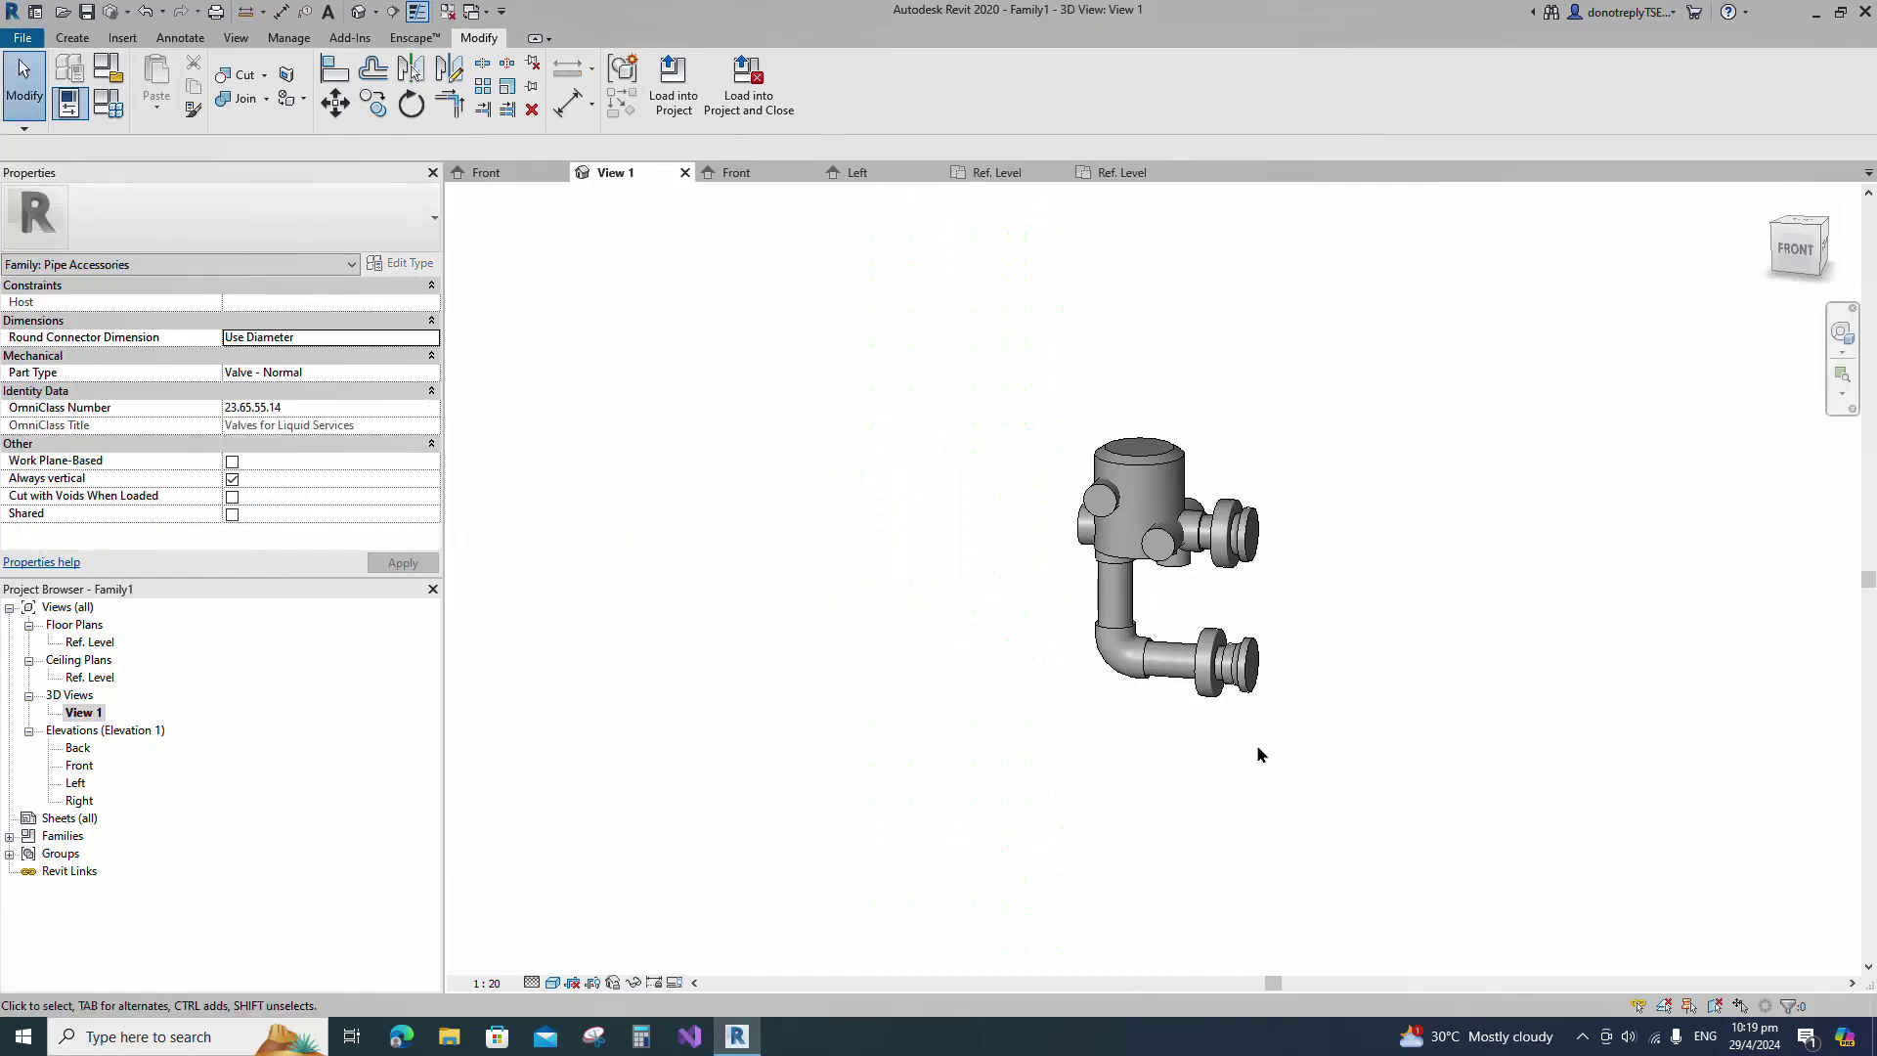
{"action": "middle_click_drag", "start_coordinate": [1257, 754], "coordinate": [1210, 768], "text": "shift"}
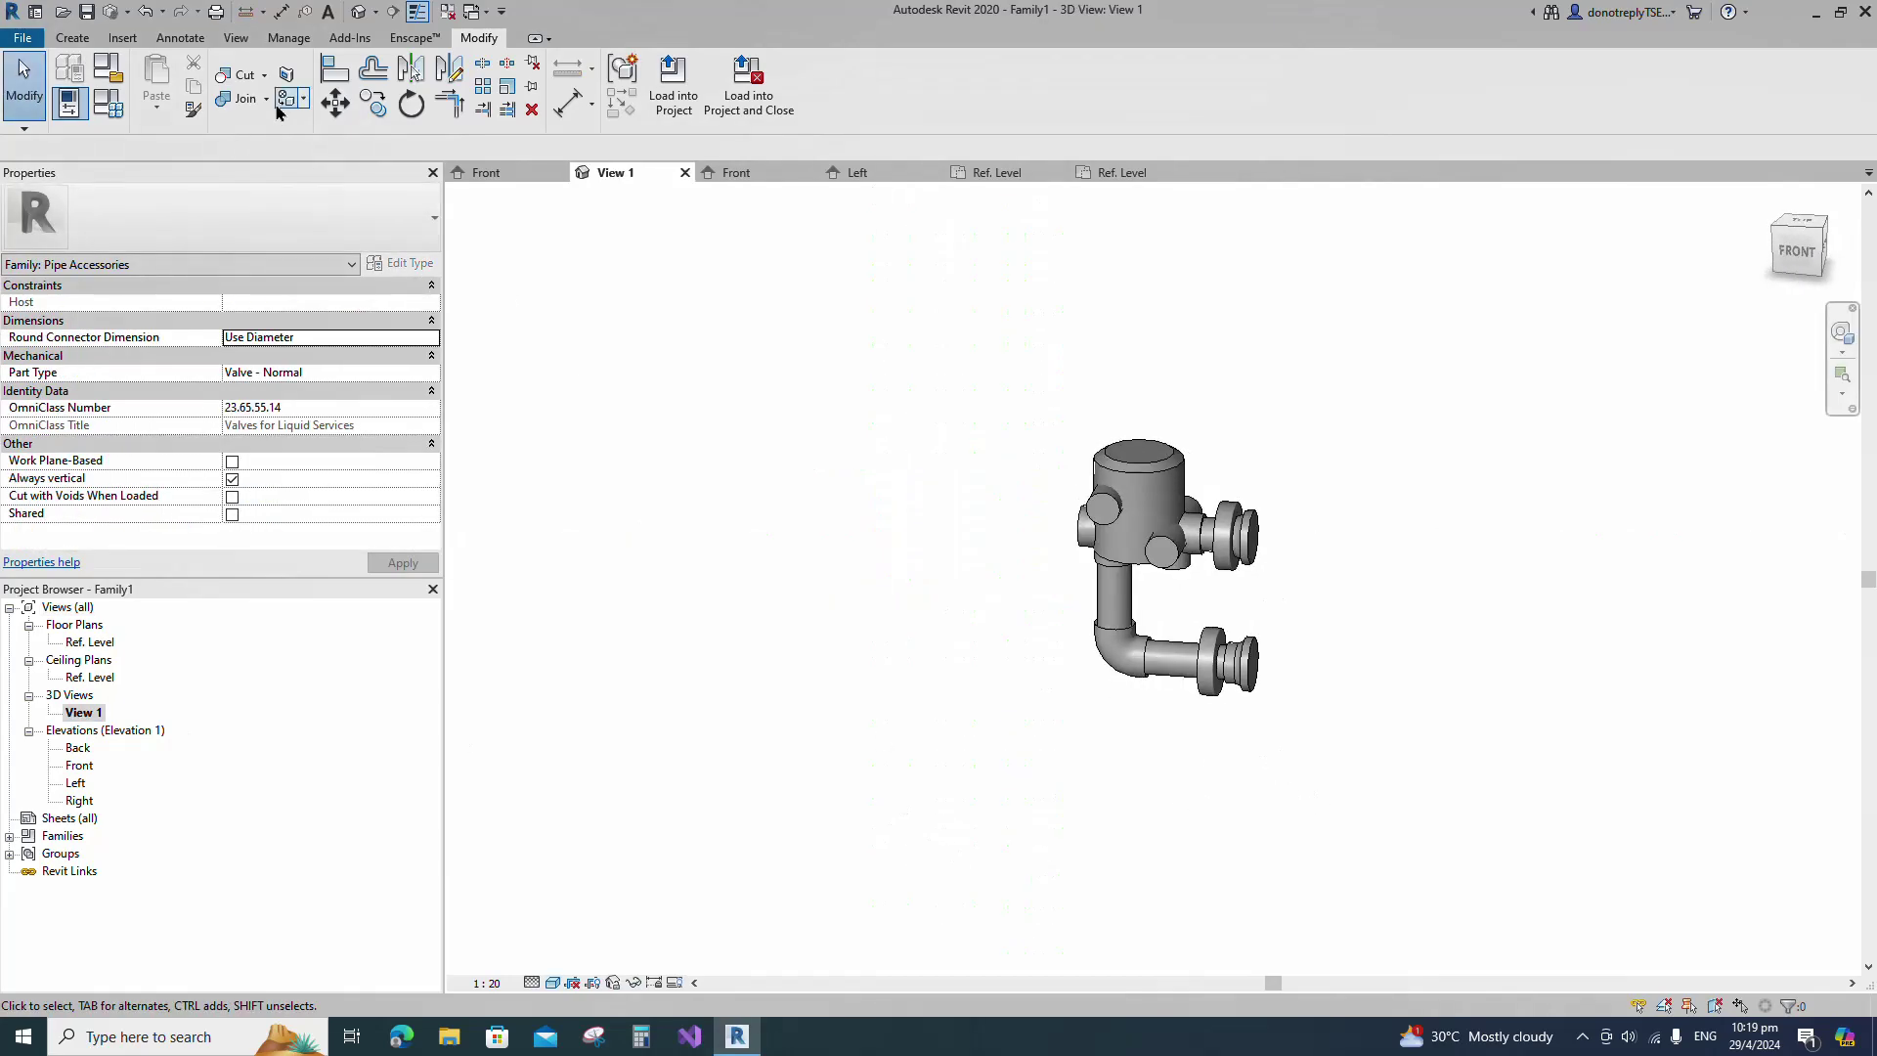
{"action": "left_click", "coordinate": [245, 100]}
{"action": "left_click", "coordinate": [1154, 528]}
{"action": "left_click", "coordinate": [1117, 595]}
{"action": "key", "text": "Escape"}
{"action": "scroll", "coordinate": [1267, 608], "scroll_direction": "down", "scroll_amount": 1}
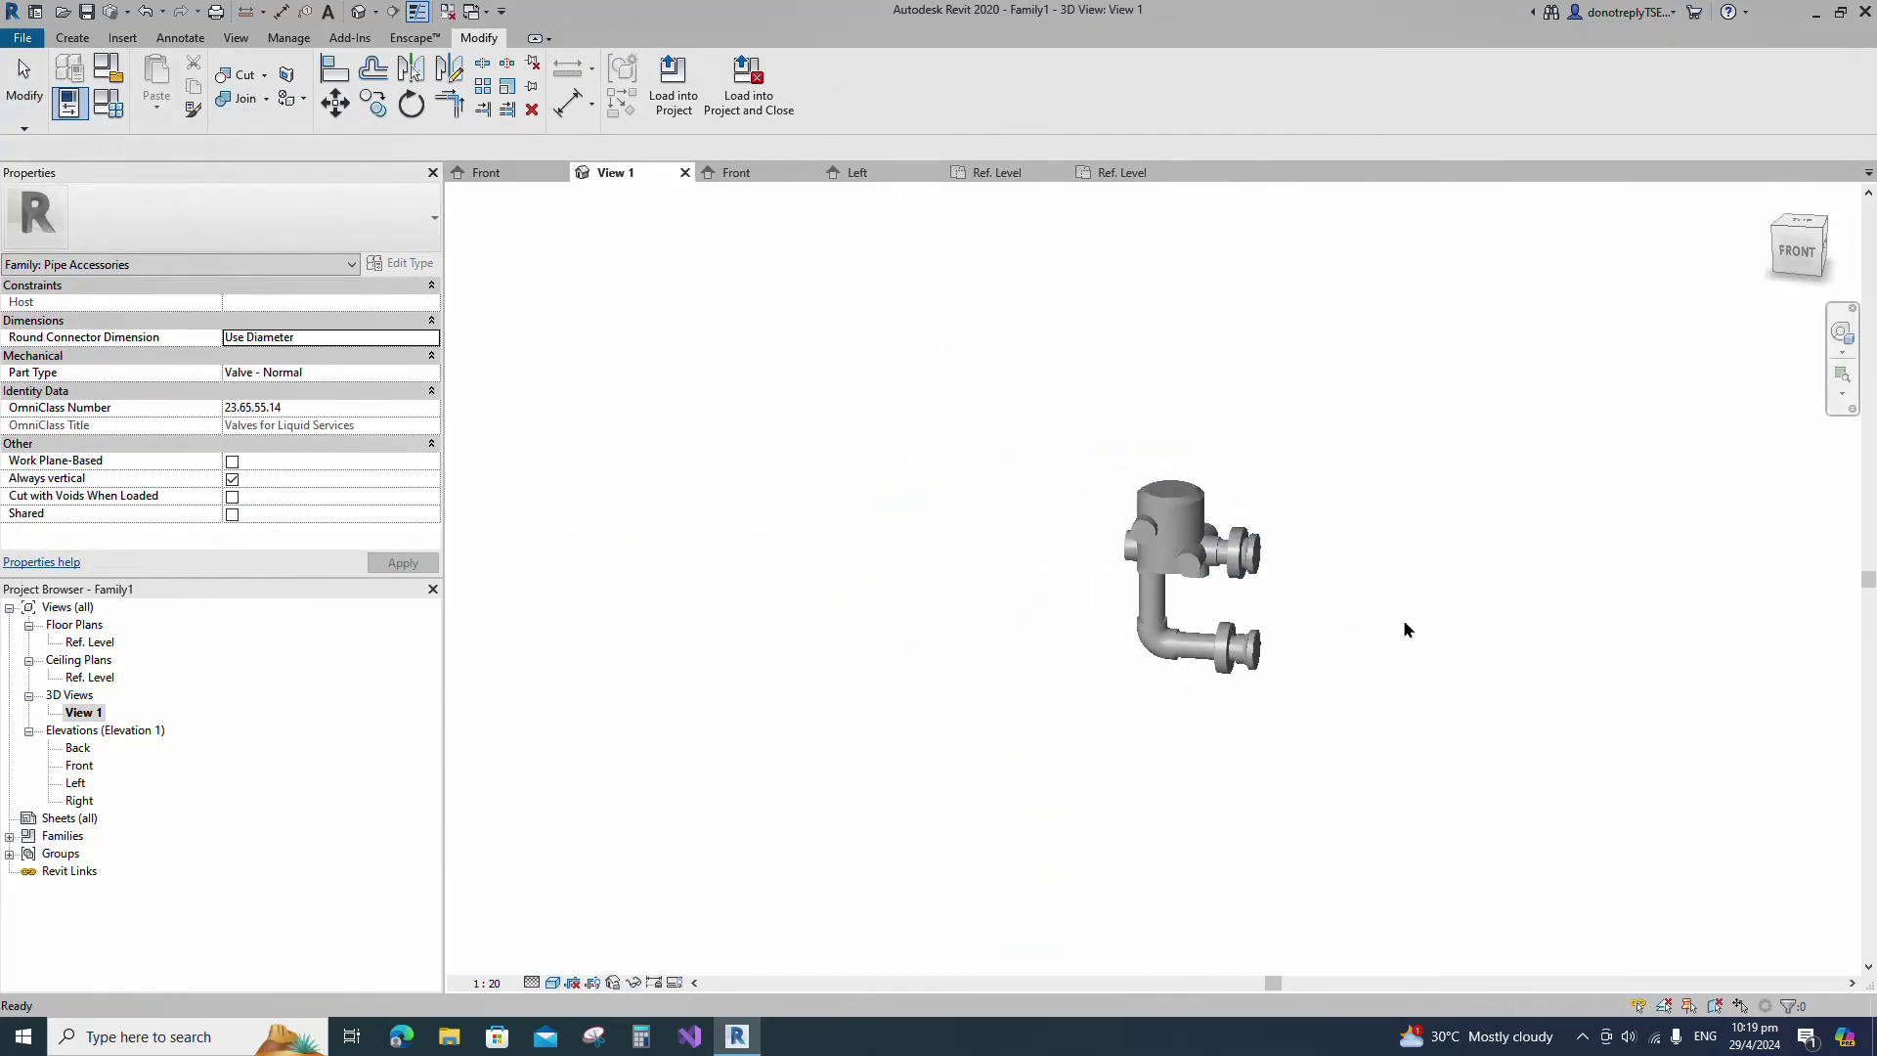
{"action": "middle_click_drag", "start_coordinate": [1408, 631], "coordinate": [1461, 669], "text": "shift"}
{"action": "scroll", "coordinate": [1460, 669], "scroll_direction": "up", "scroll_amount": 1}
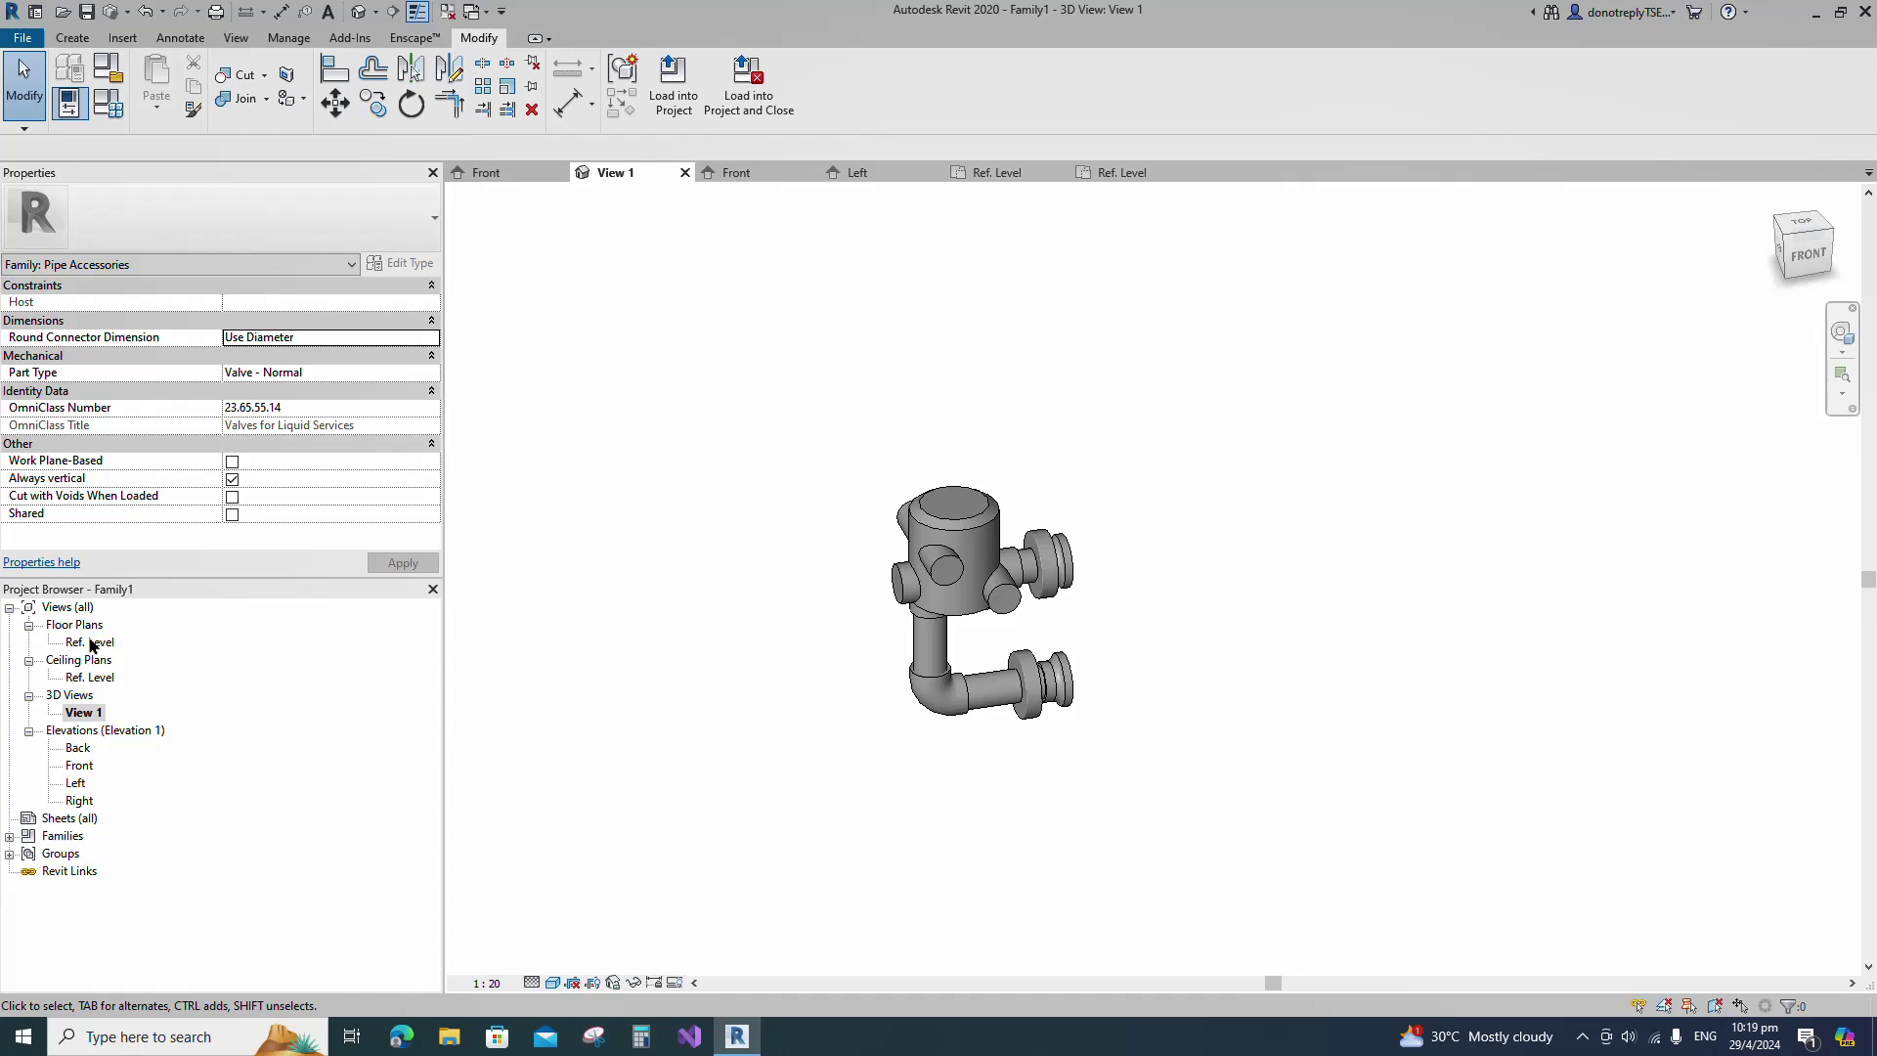
In the Ref. Level plan, rotate a copy of the body's vertical centre plane by 22.5° counterclockwise about the body centre.
{"action": "double_click", "coordinate": [91, 642]}
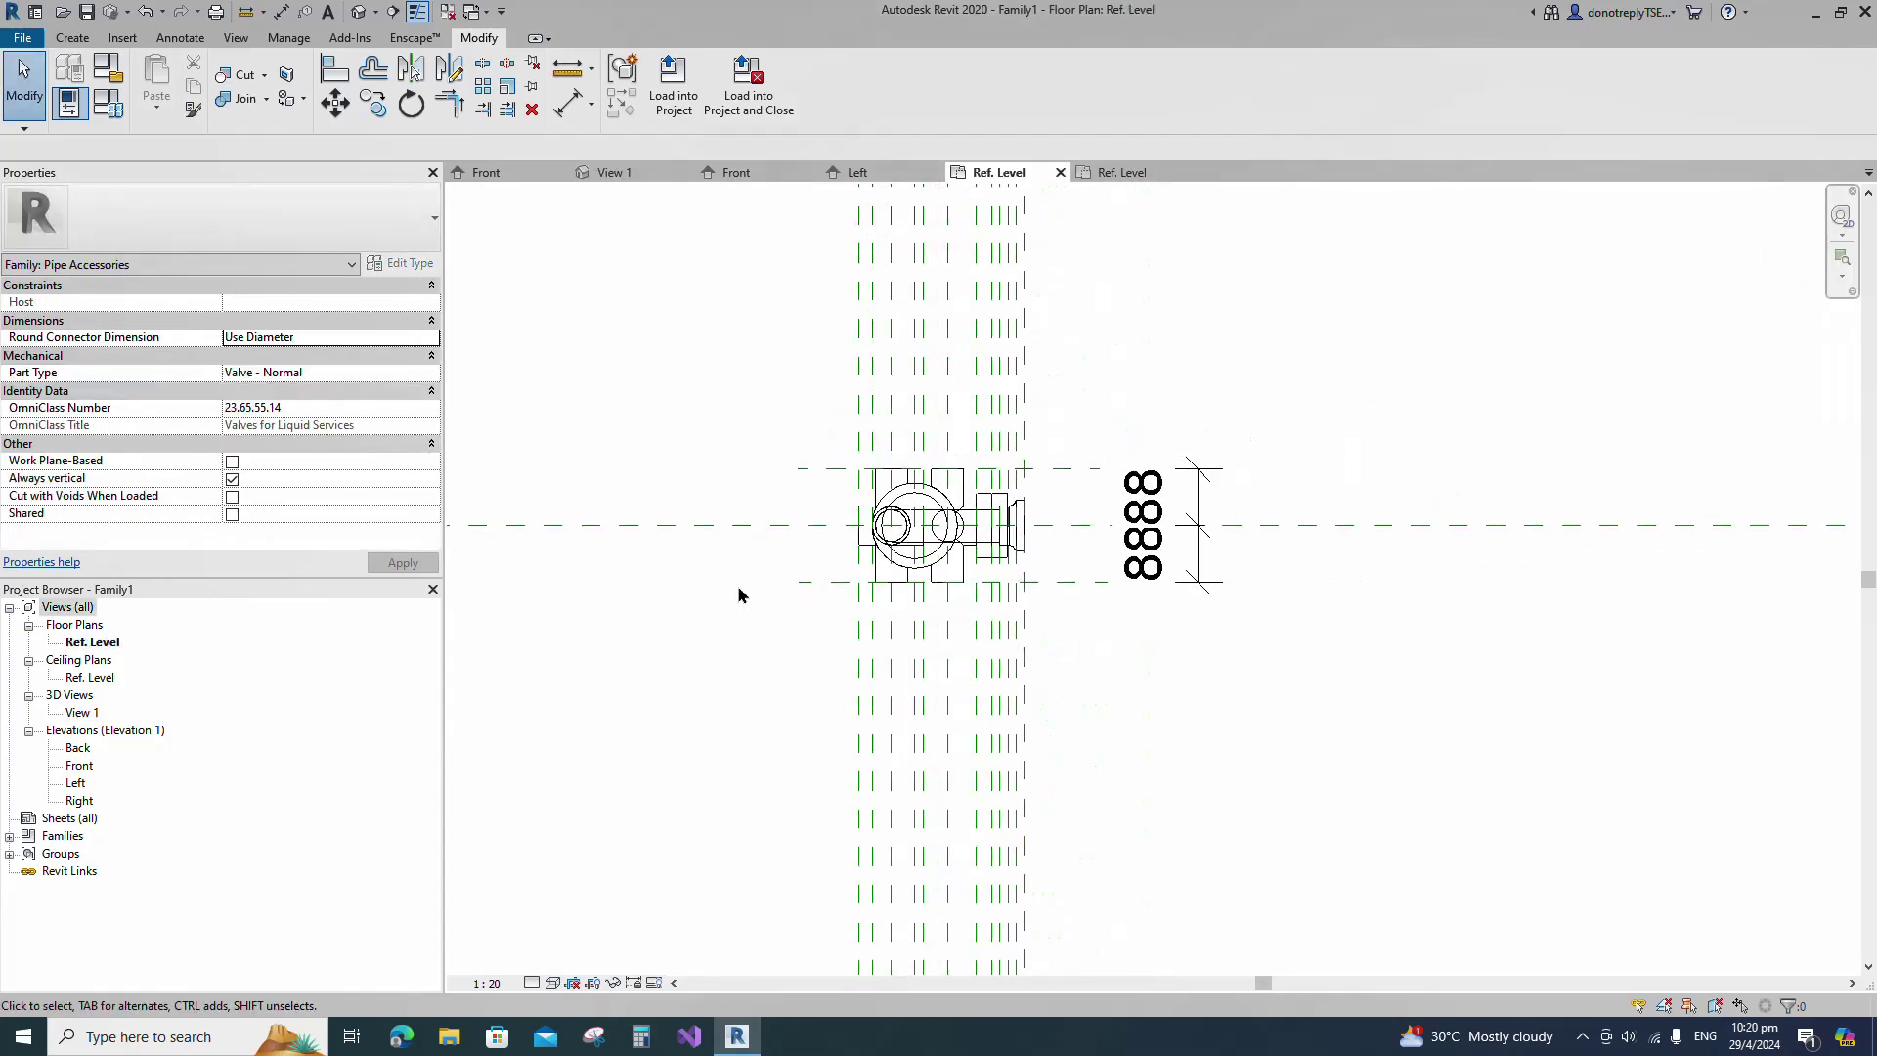
{"action": "left_click", "coordinate": [915, 403]}
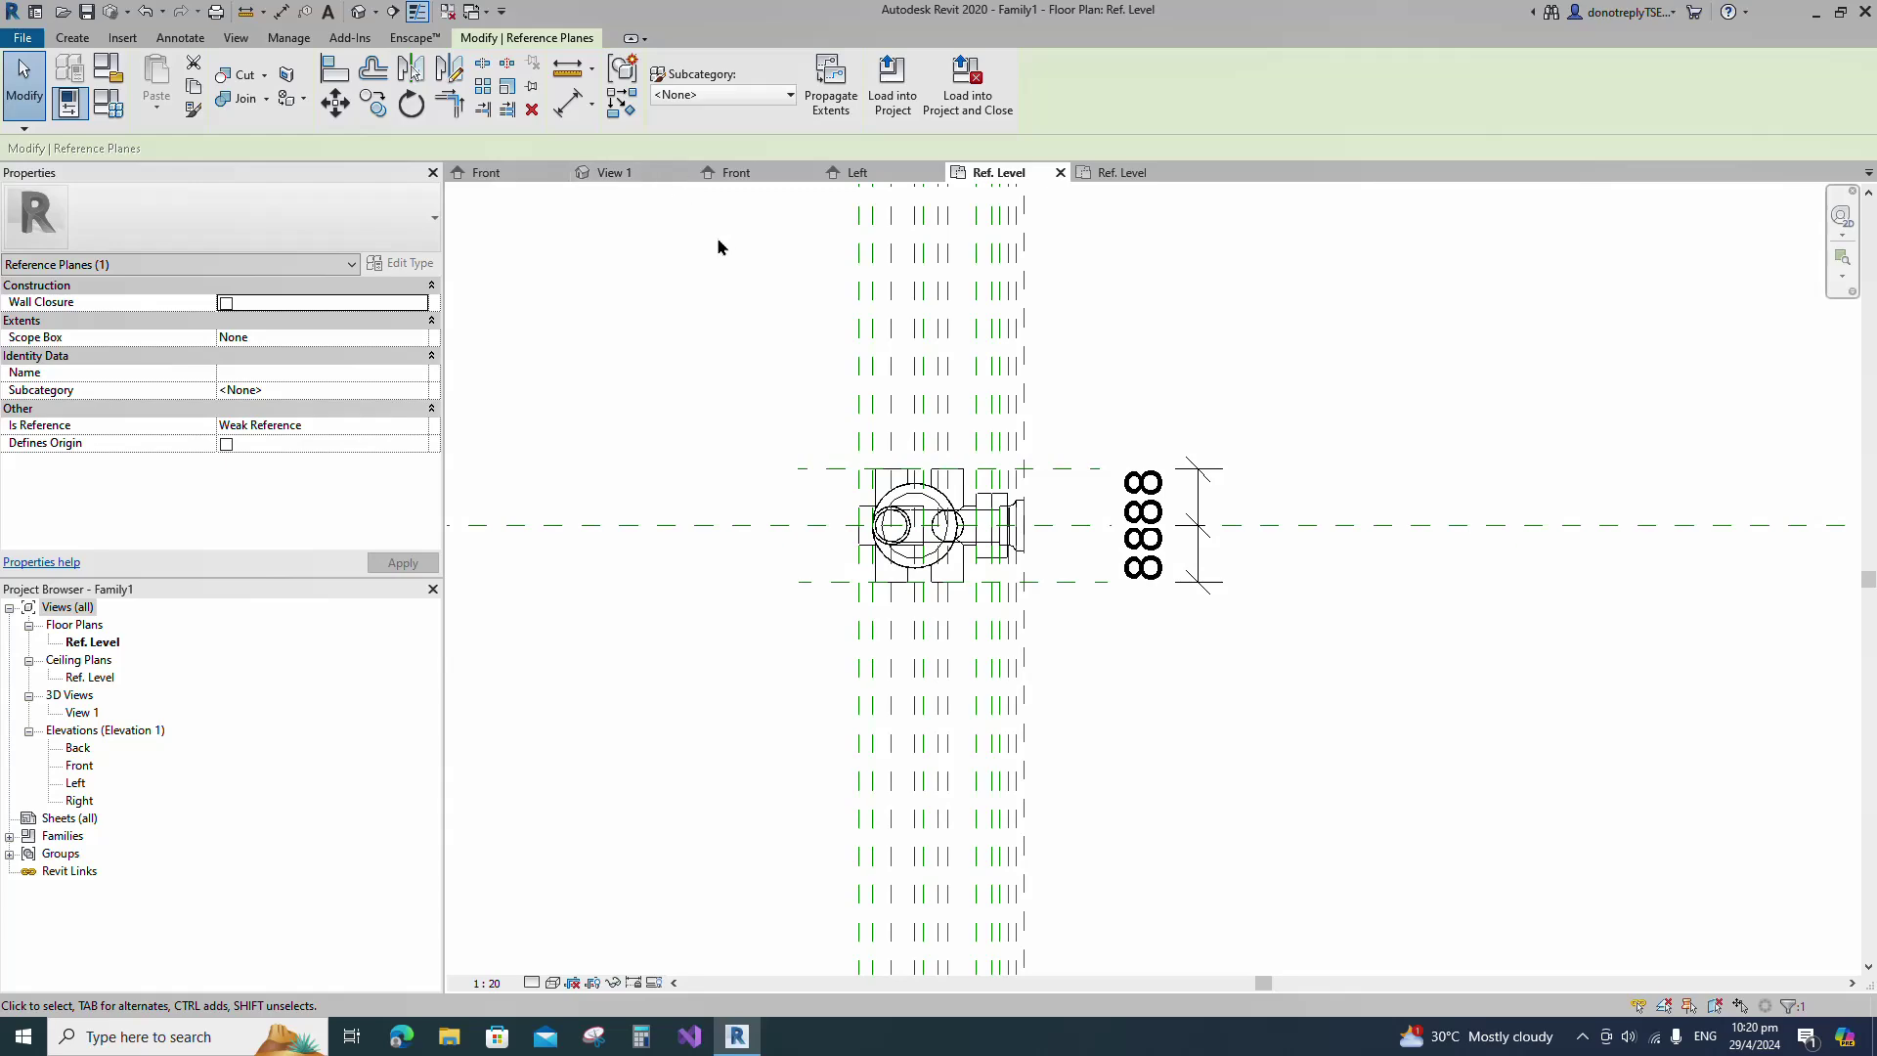
{"action": "left_click", "coordinate": [409, 104]}
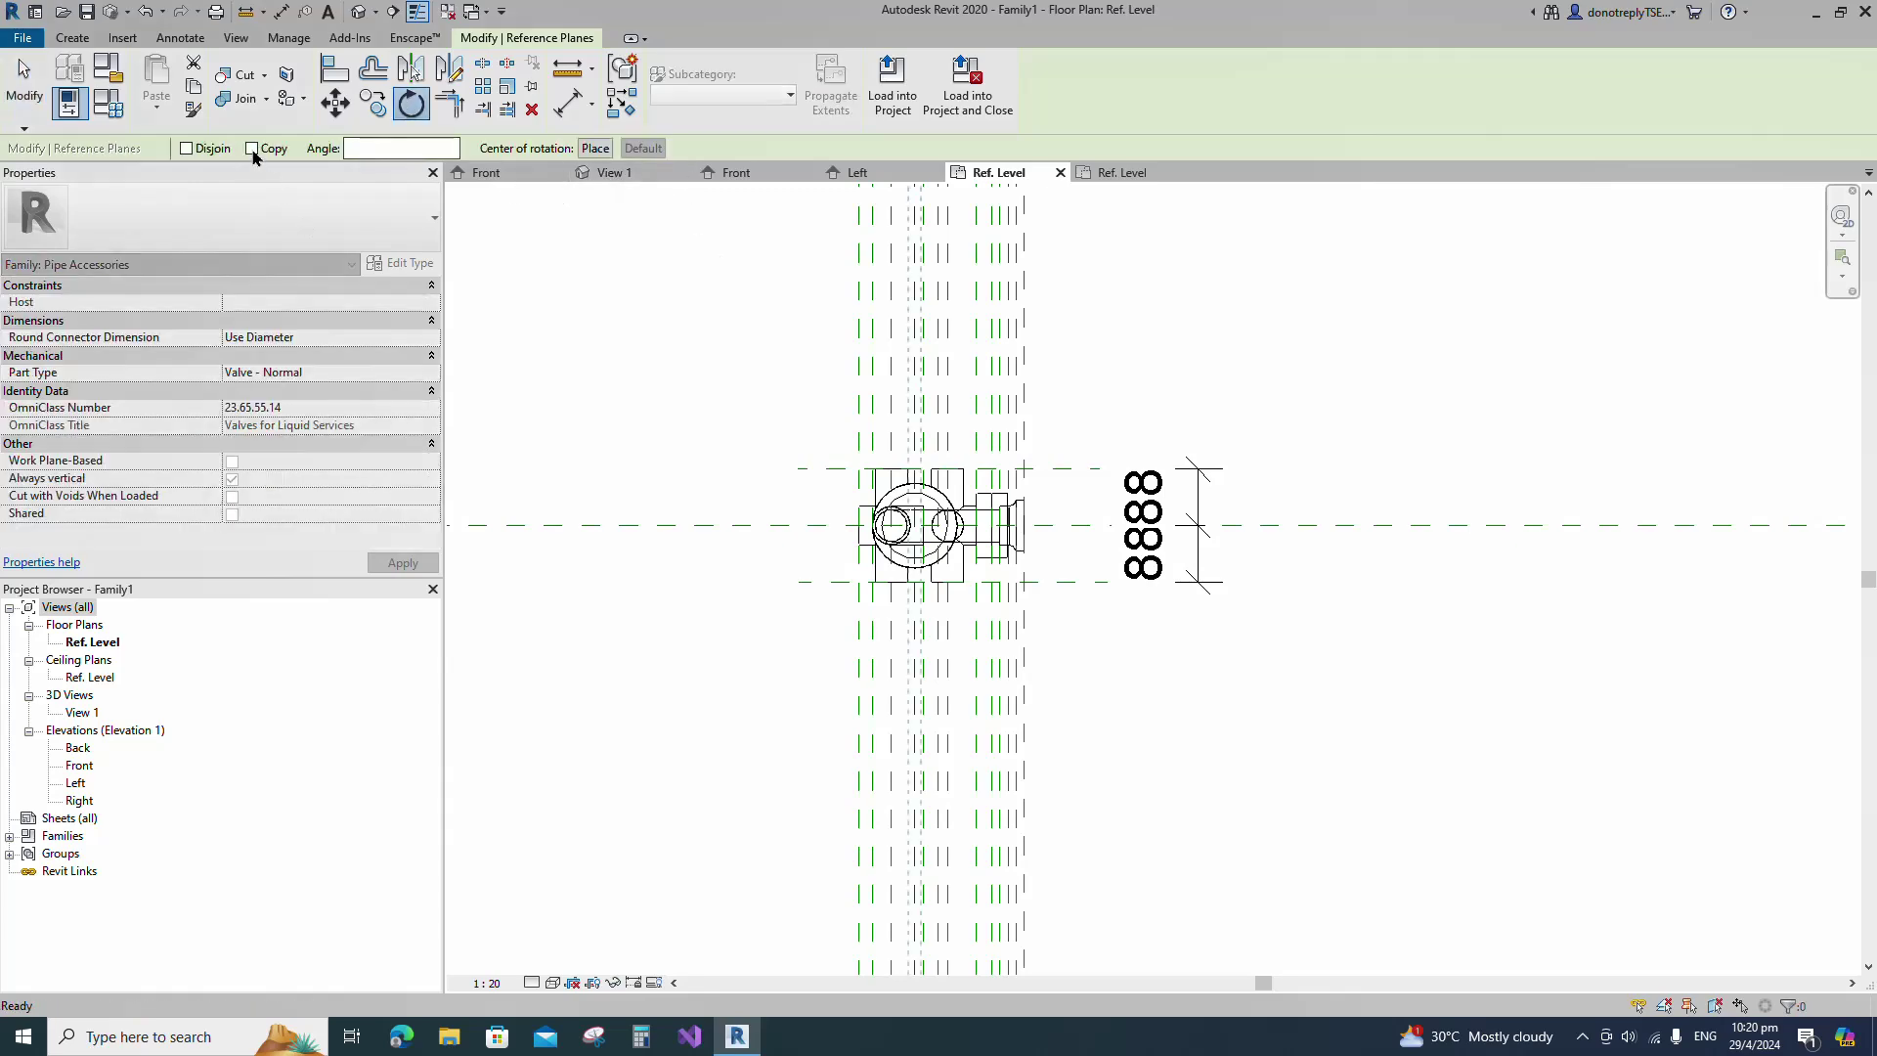
{"action": "left_click", "coordinate": [595, 148]}
{"action": "scroll", "coordinate": [924, 552], "scroll_direction": "up", "scroll_amount": 5}
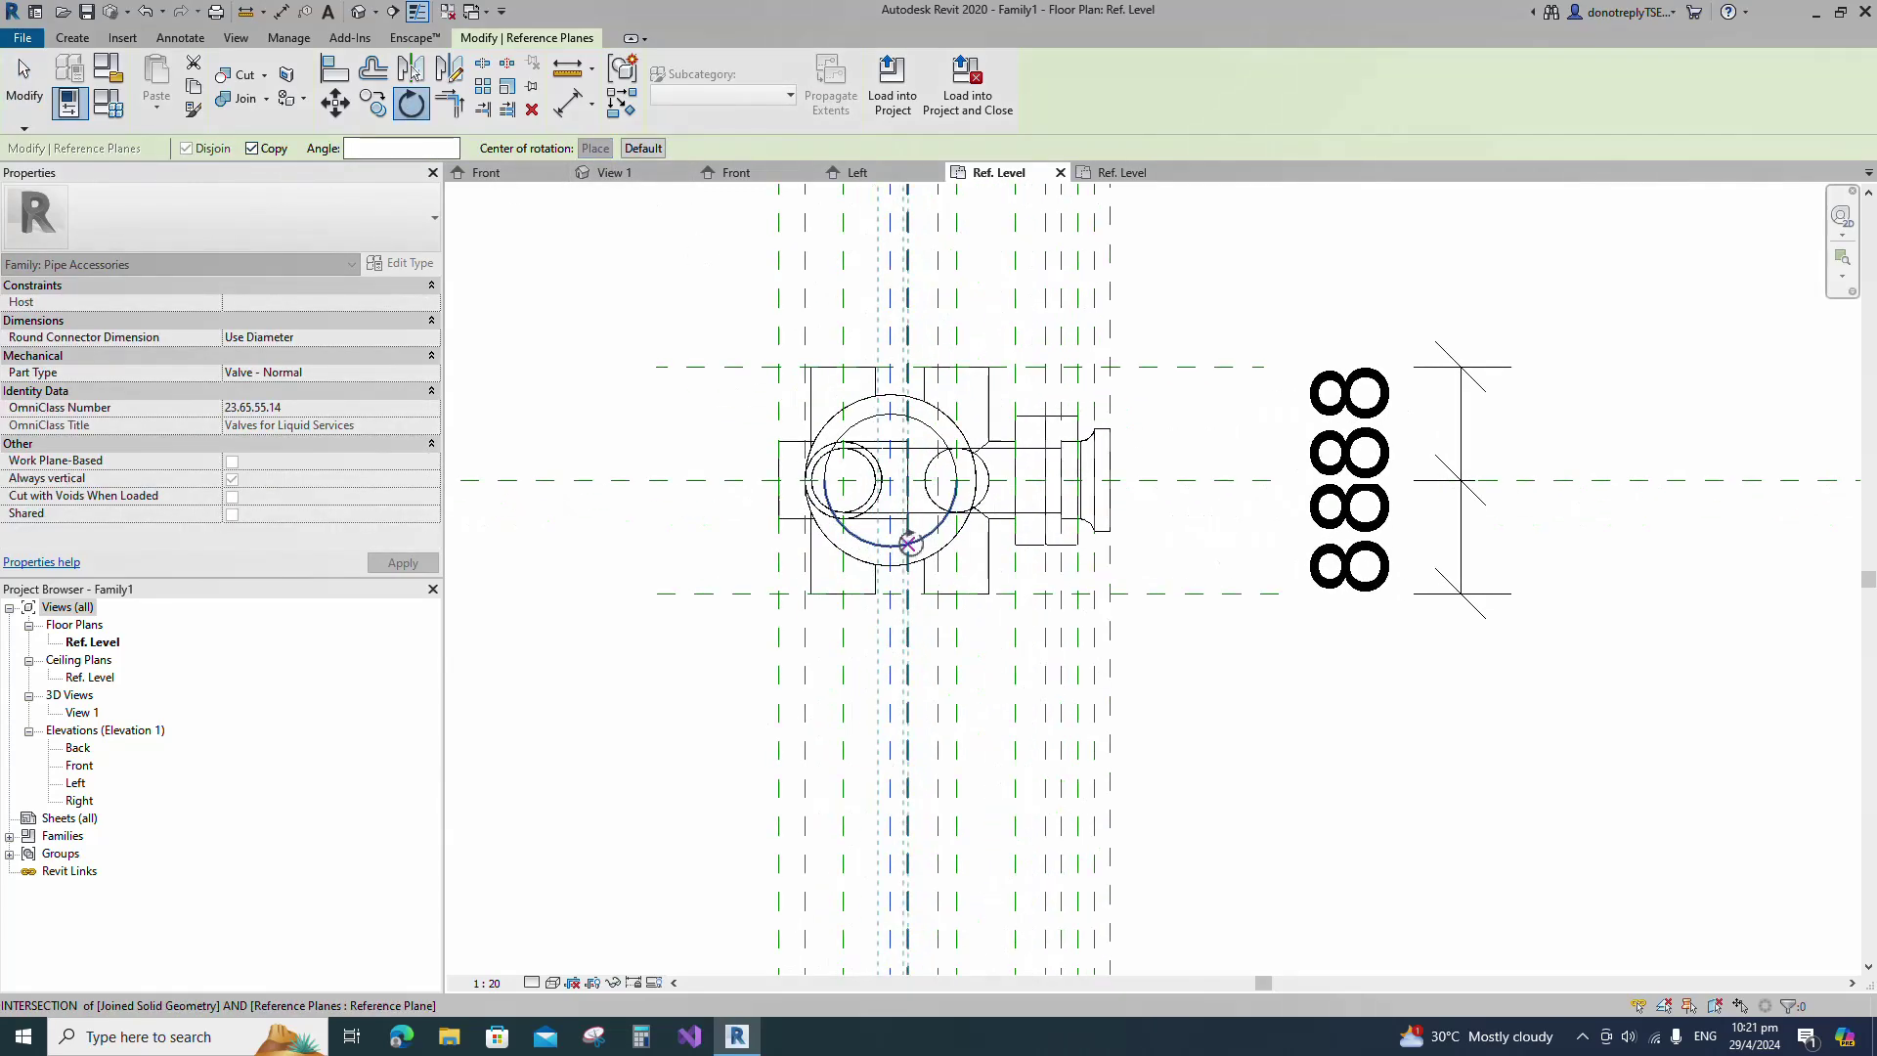
{"action": "left_click", "coordinate": [884, 461]}
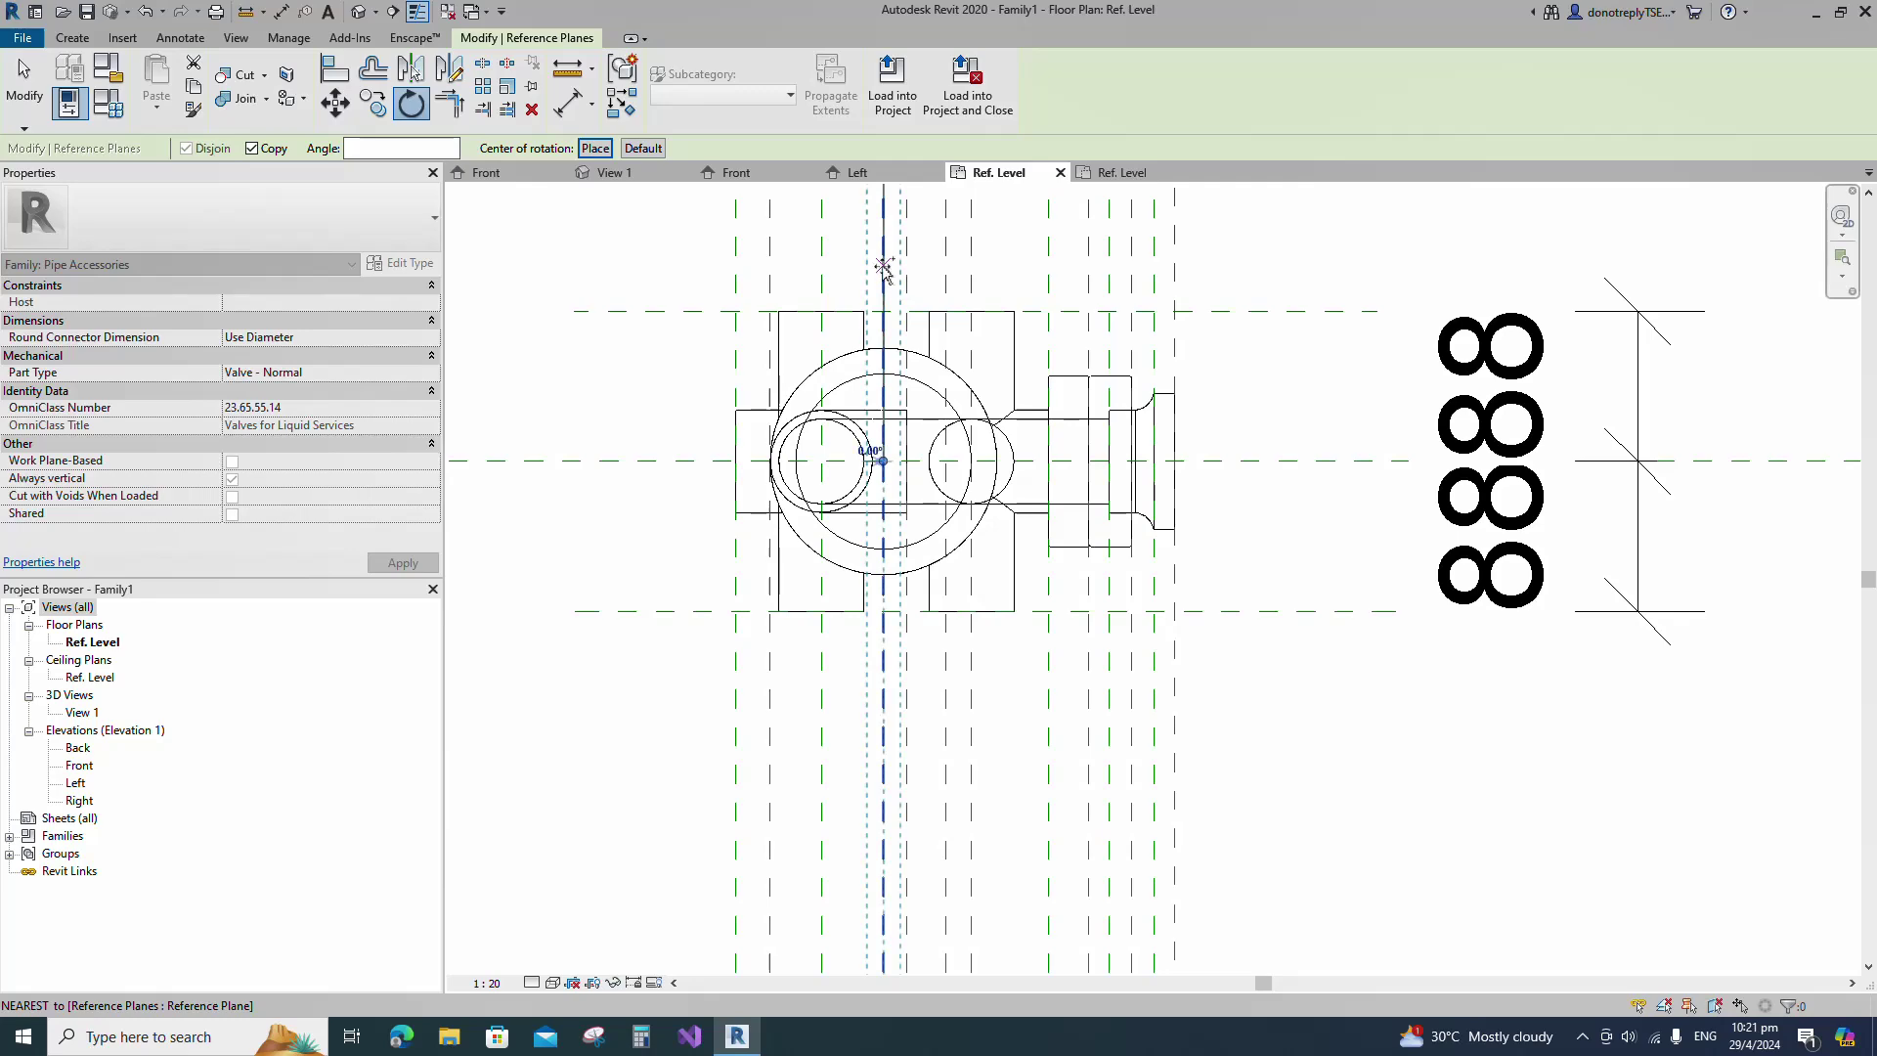
{"action": "left_click", "coordinate": [883, 266]}
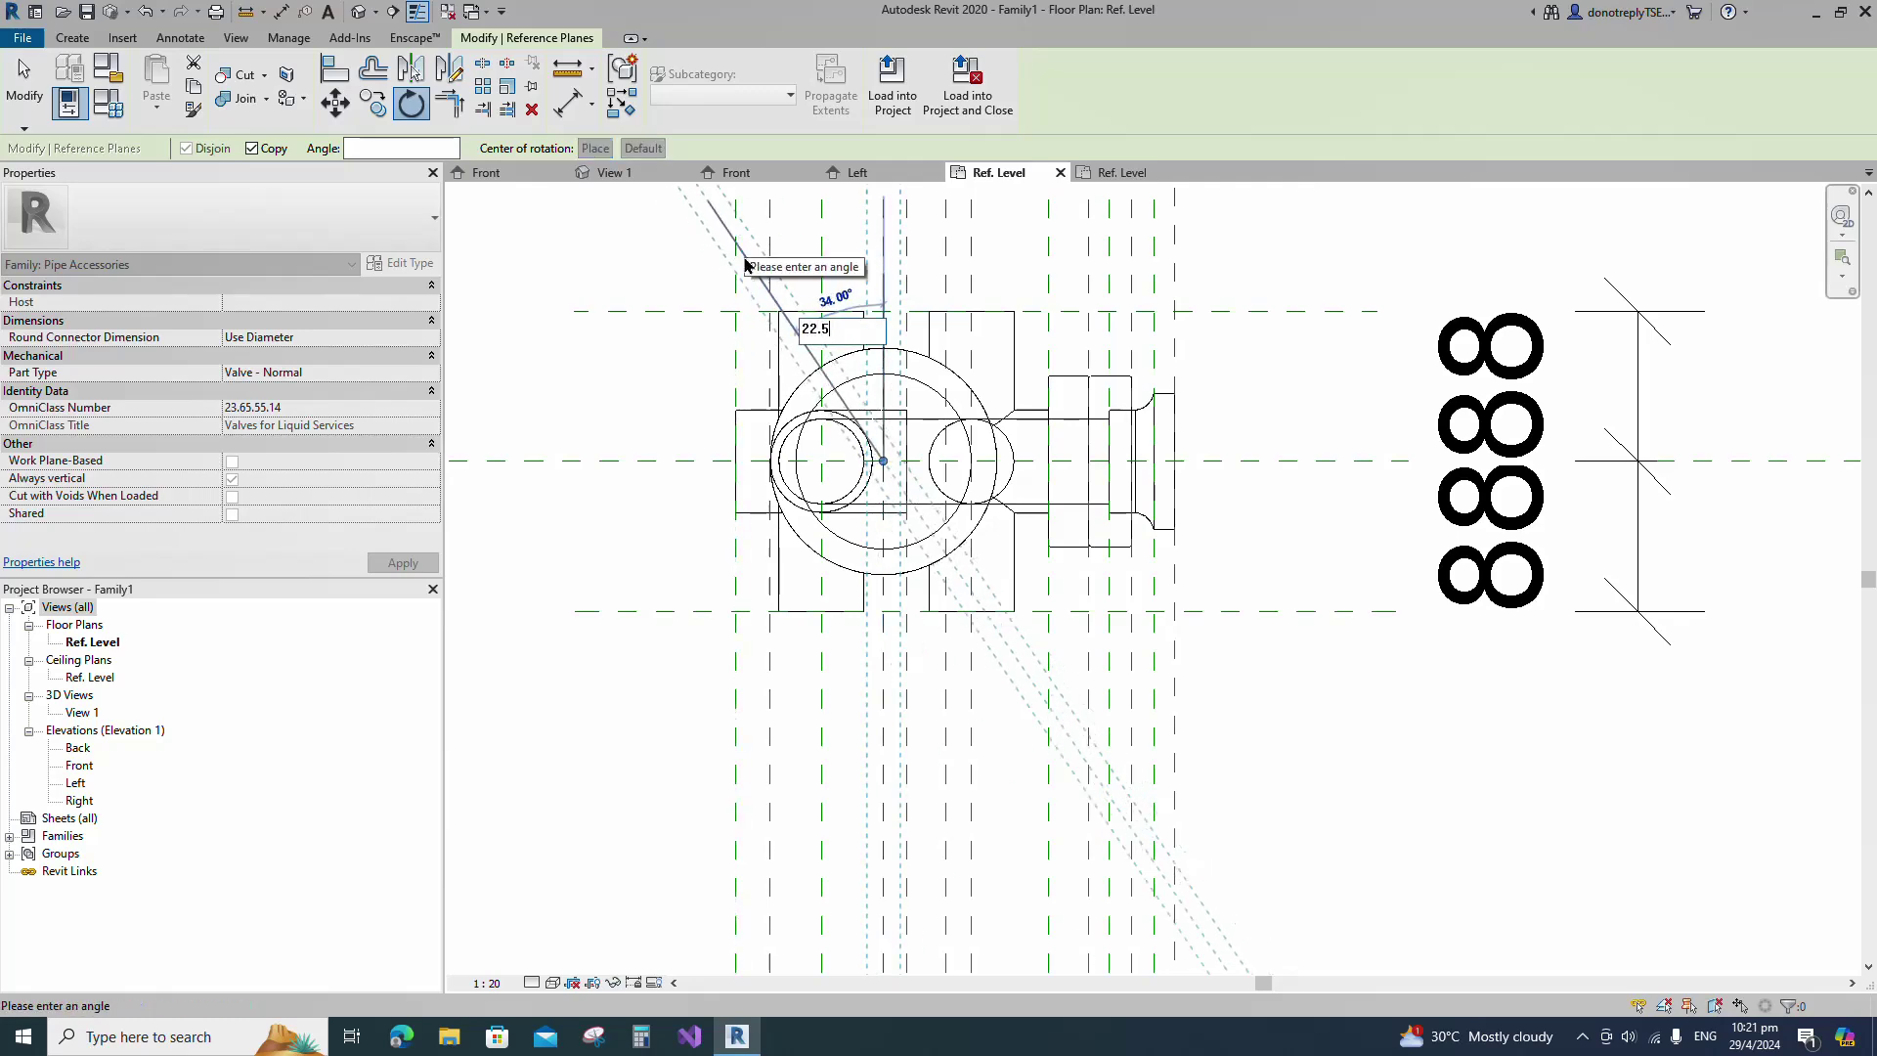
{"action": "type", "text": "22.5"}
{"action": "key", "text": "Return"}
{"action": "scroll", "coordinate": [978, 489], "scroll_direction": "down", "scroll_amount": 2}
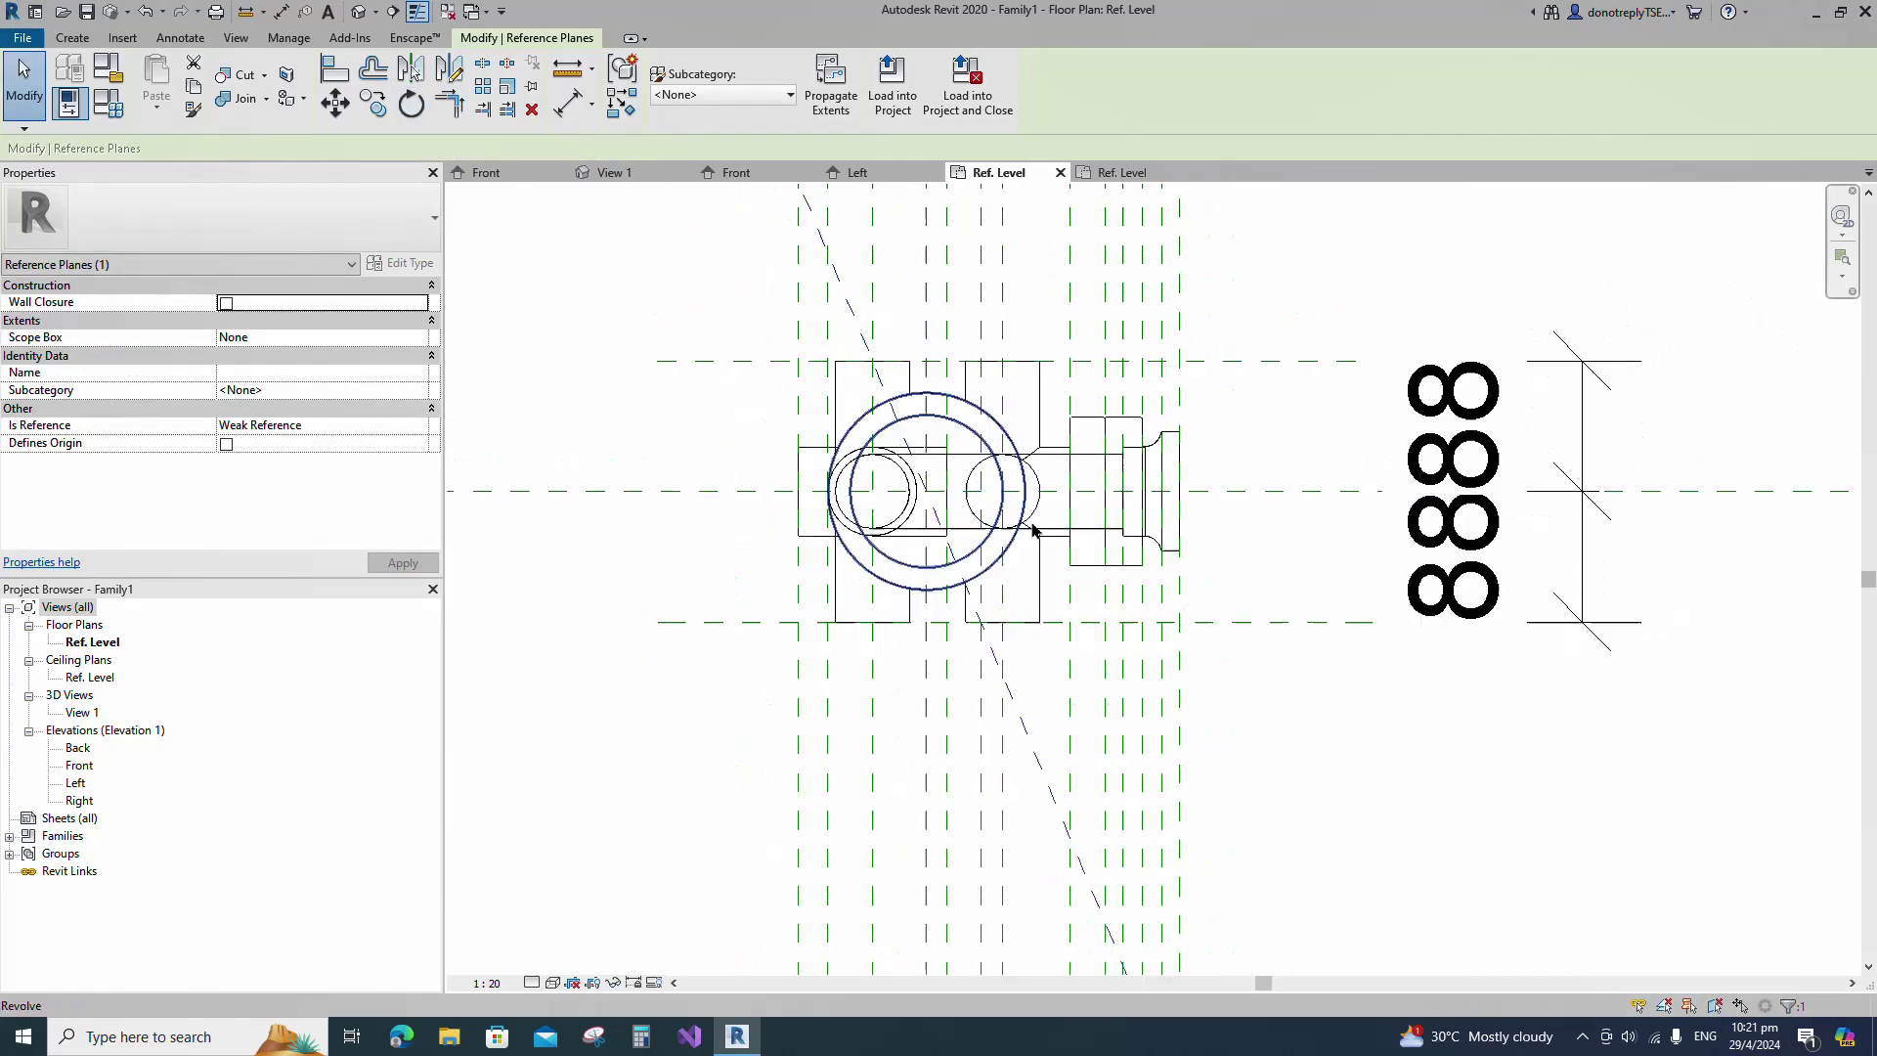
{"action": "scroll", "coordinate": [1034, 529], "scroll_direction": "down", "scroll_amount": 2}
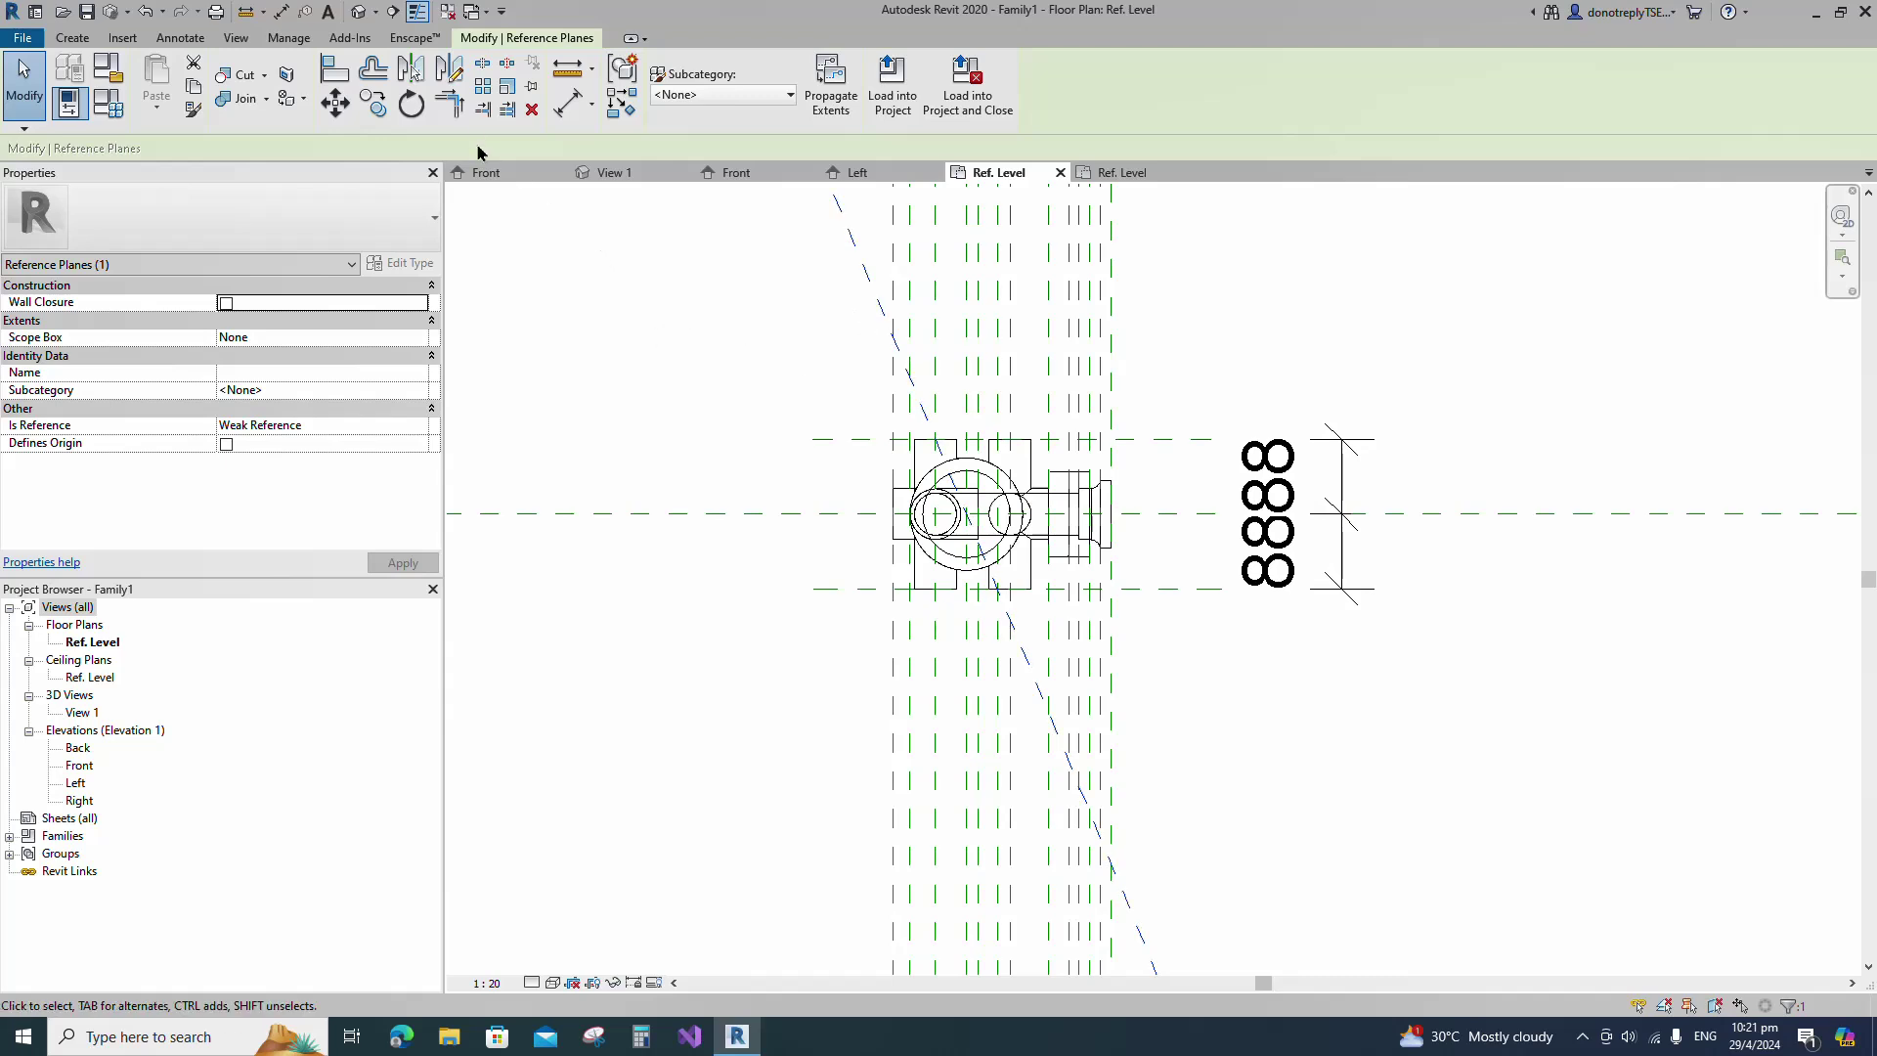
Rotate a copy of the slanted reference plane by 45° counterclockwise about the body centre.
{"action": "left_click", "coordinate": [411, 104]}
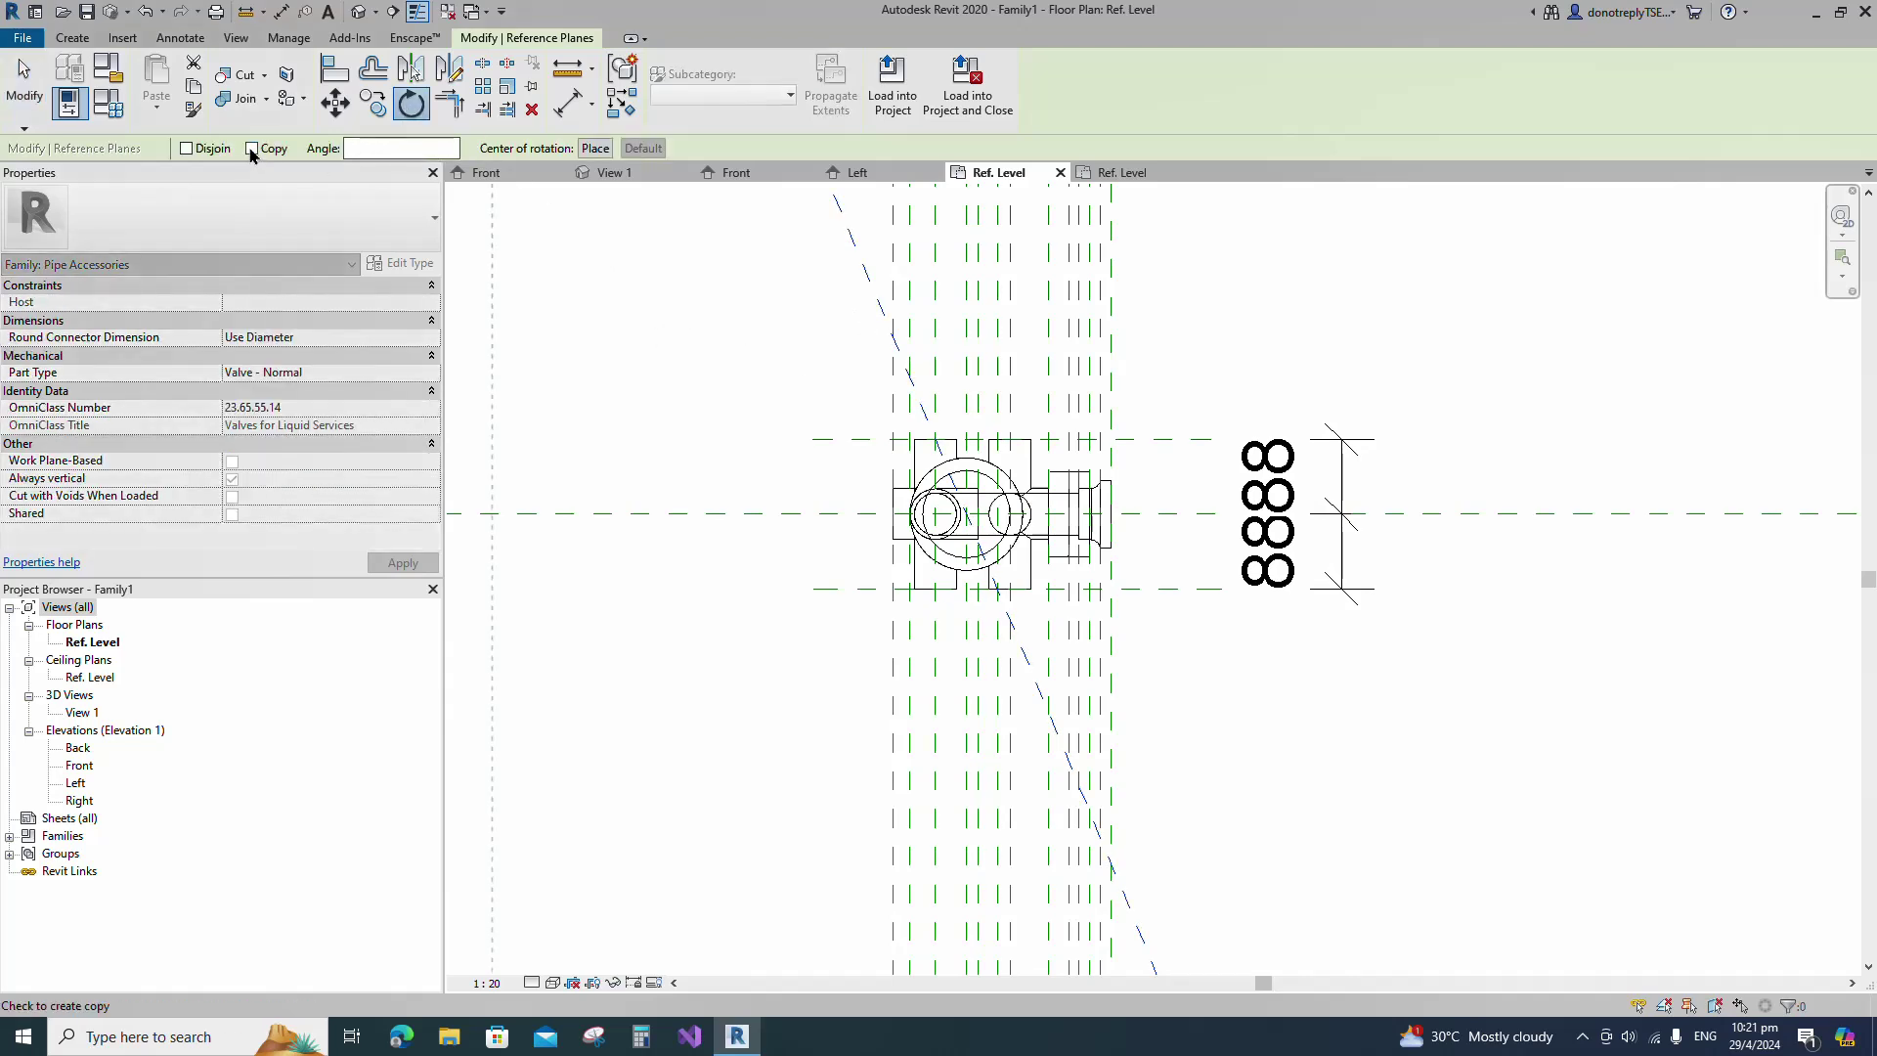
{"action": "left_click", "coordinate": [592, 154]}
{"action": "scroll", "coordinate": [991, 545], "scroll_direction": "up", "scroll_amount": 2}
{"action": "left_click", "coordinate": [944, 482]}
{"action": "scroll", "coordinate": [944, 482], "scroll_direction": "down", "scroll_amount": 2}
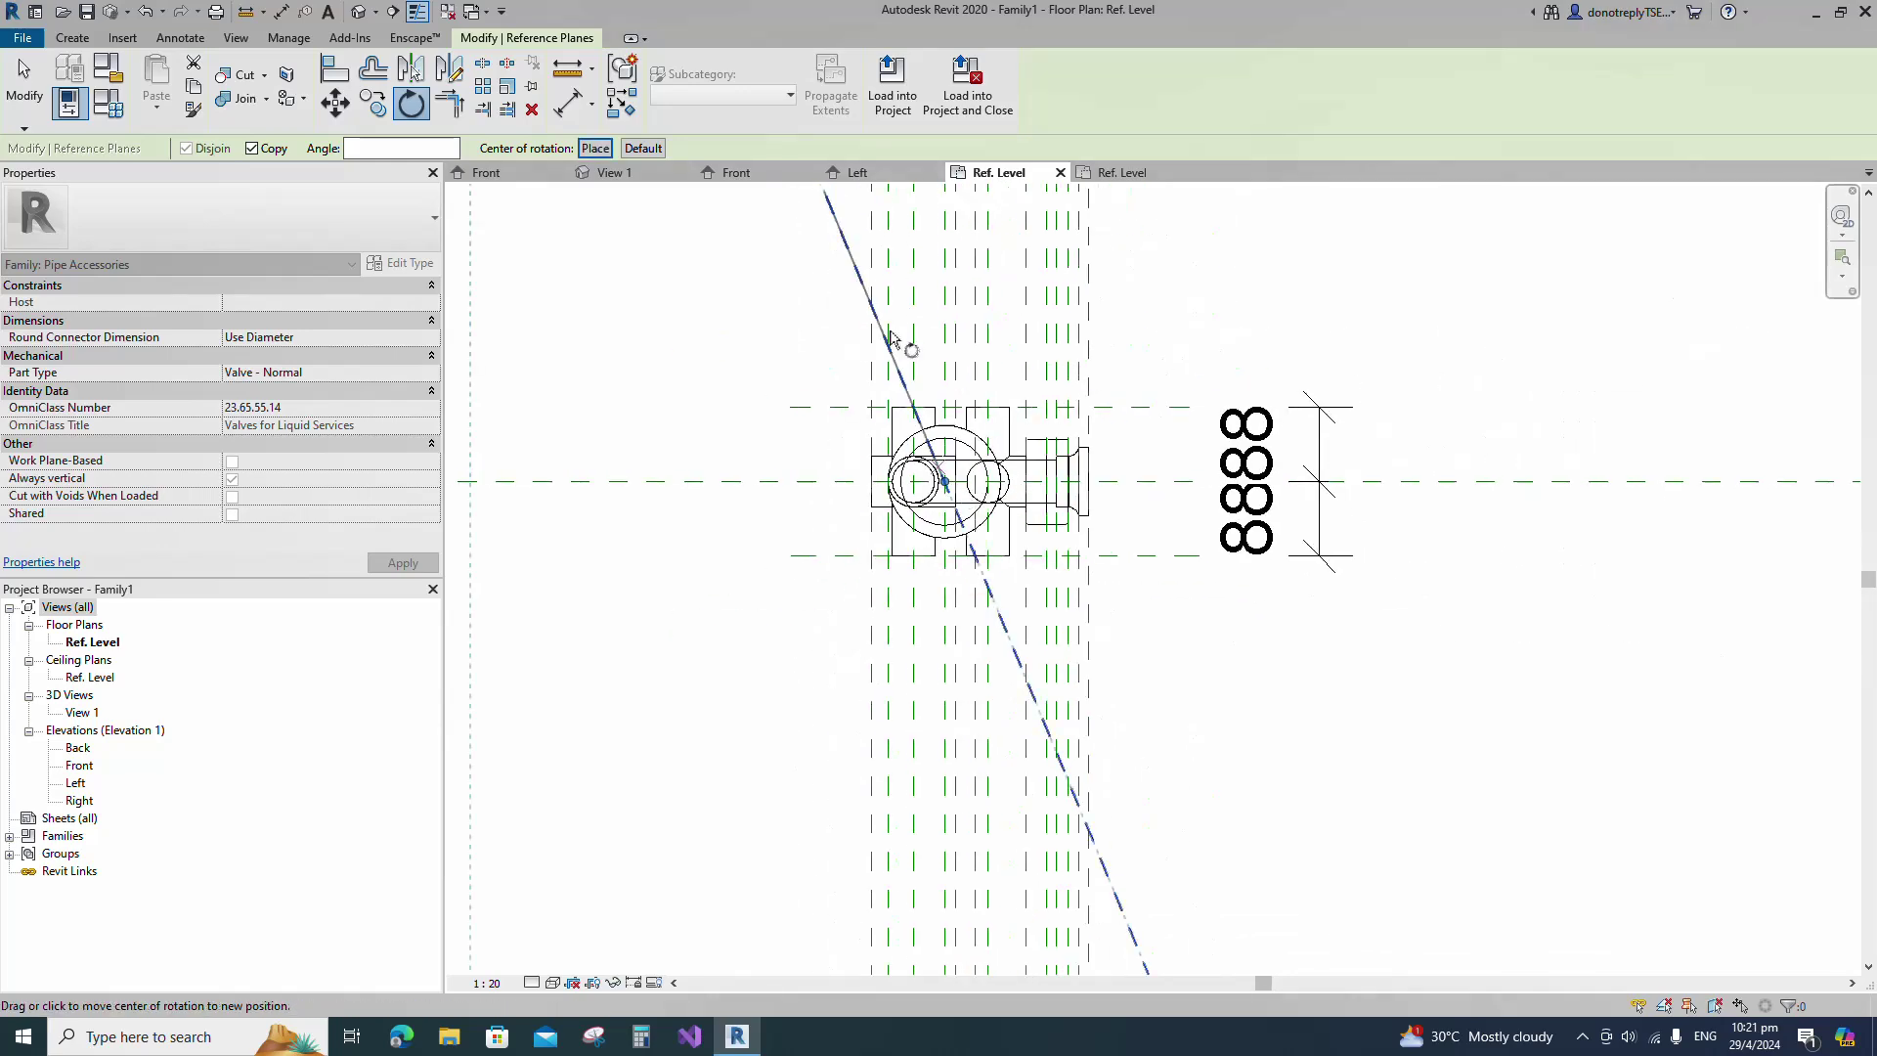
{"action": "left_click", "coordinate": [865, 287]}
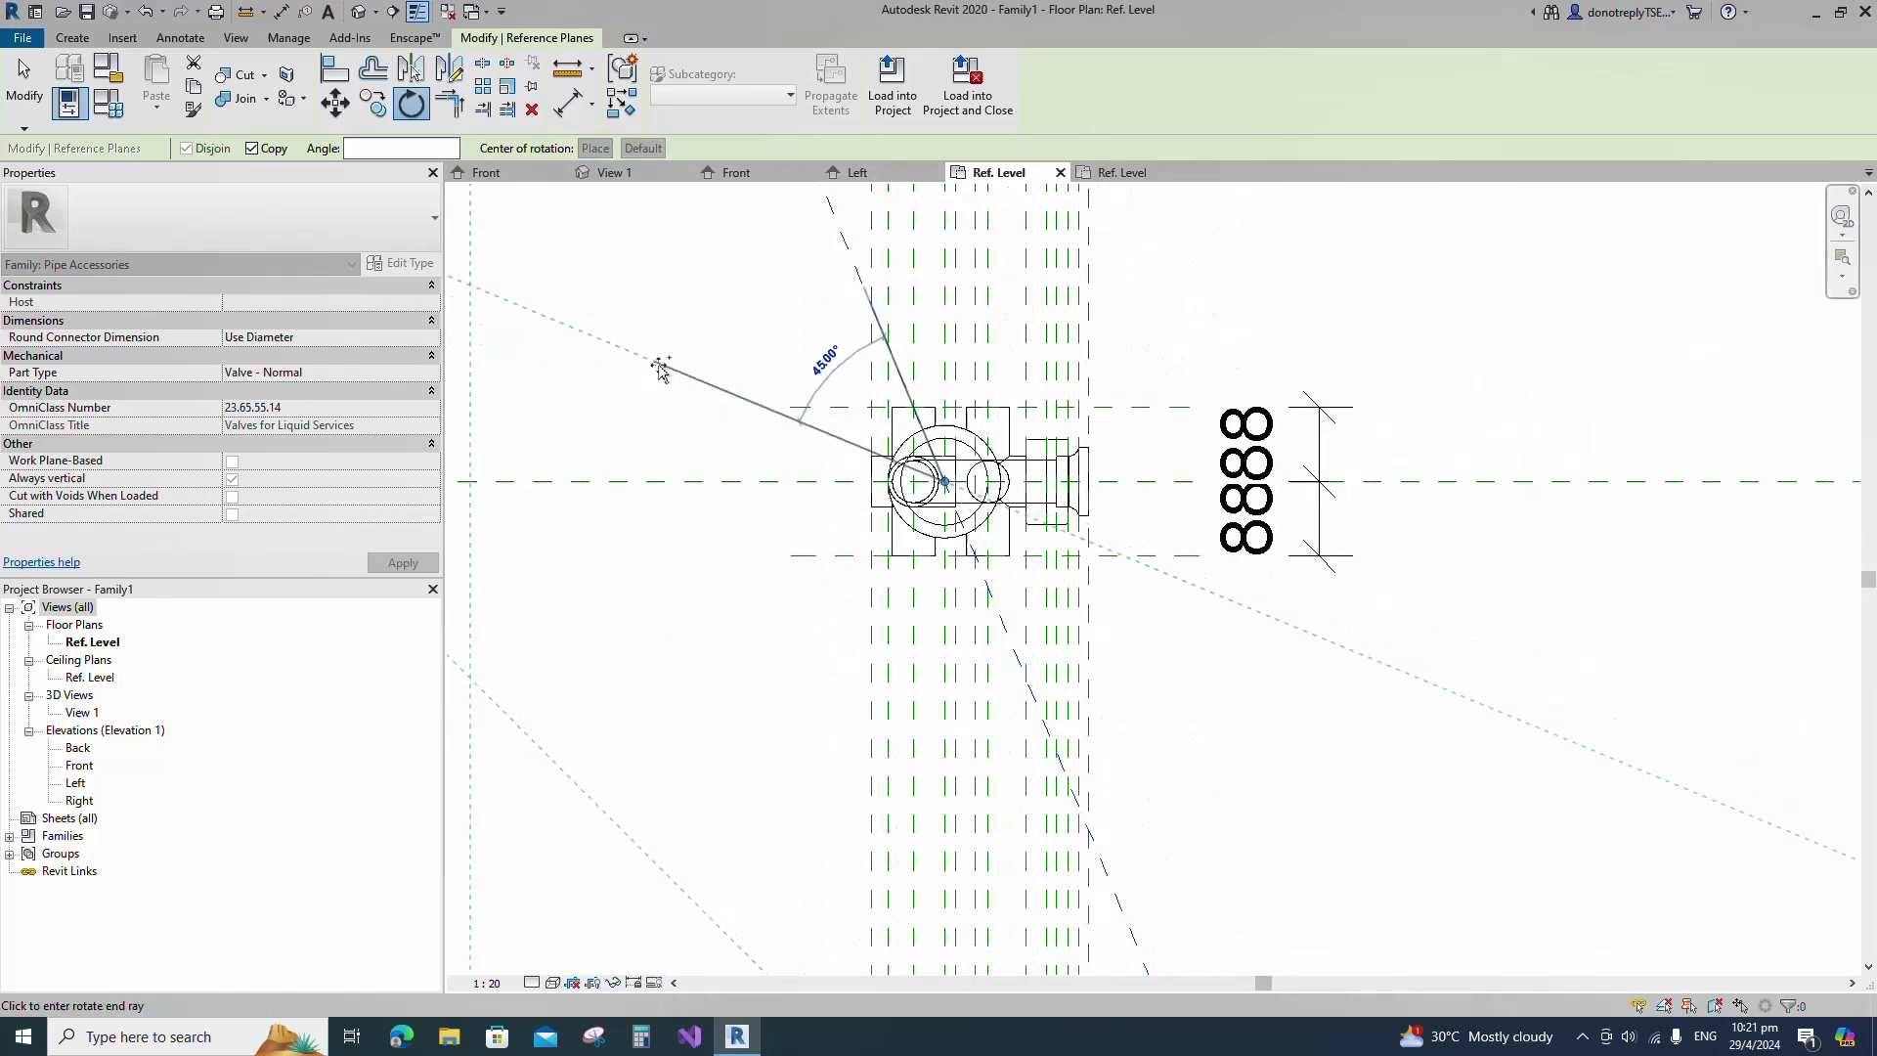
{"action": "key", "text": "Return"}
{"action": "scroll", "coordinate": [863, 473], "scroll_direction": "down", "scroll_amount": 4}
{"action": "key", "text": "Escape"}
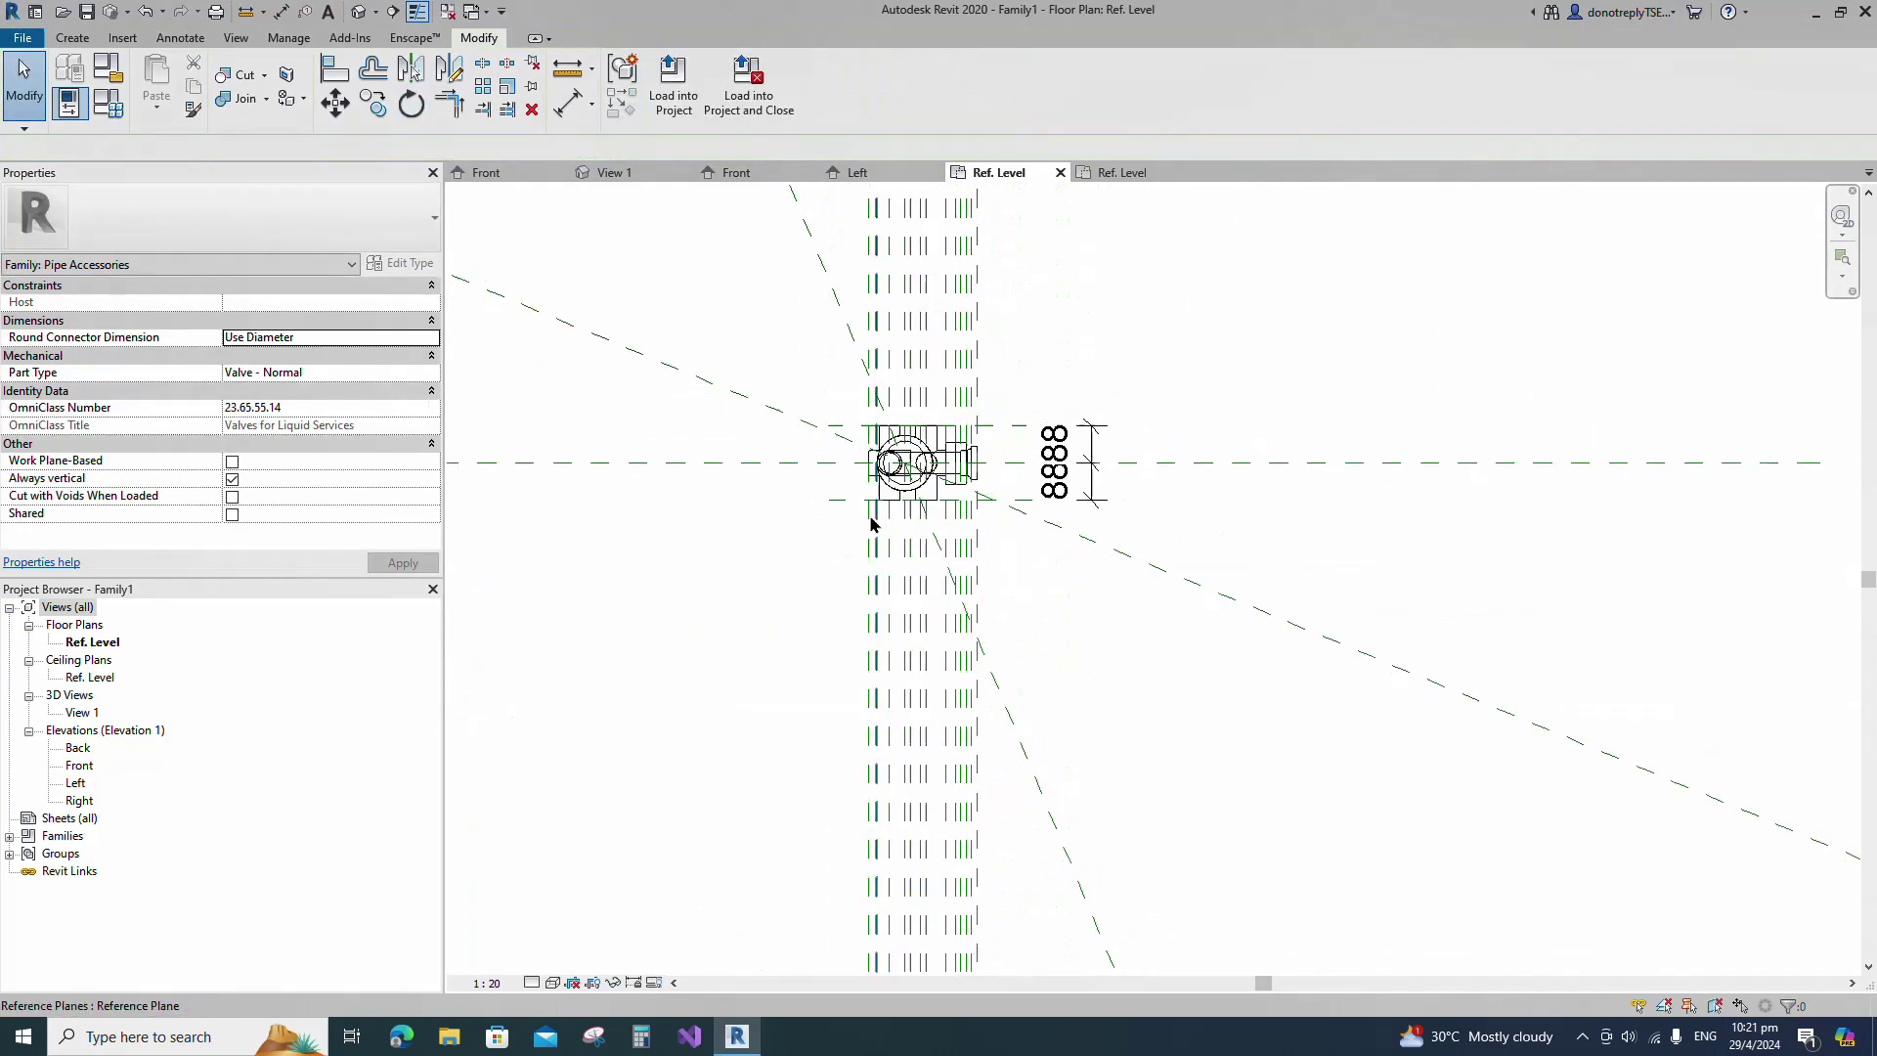
Mirror the two slanted reference planes about the body's vertical centre plane.
{"action": "left_click", "coordinate": [784, 447]}
{"action": "left_click", "coordinate": [865, 436], "text": "ctrl"}
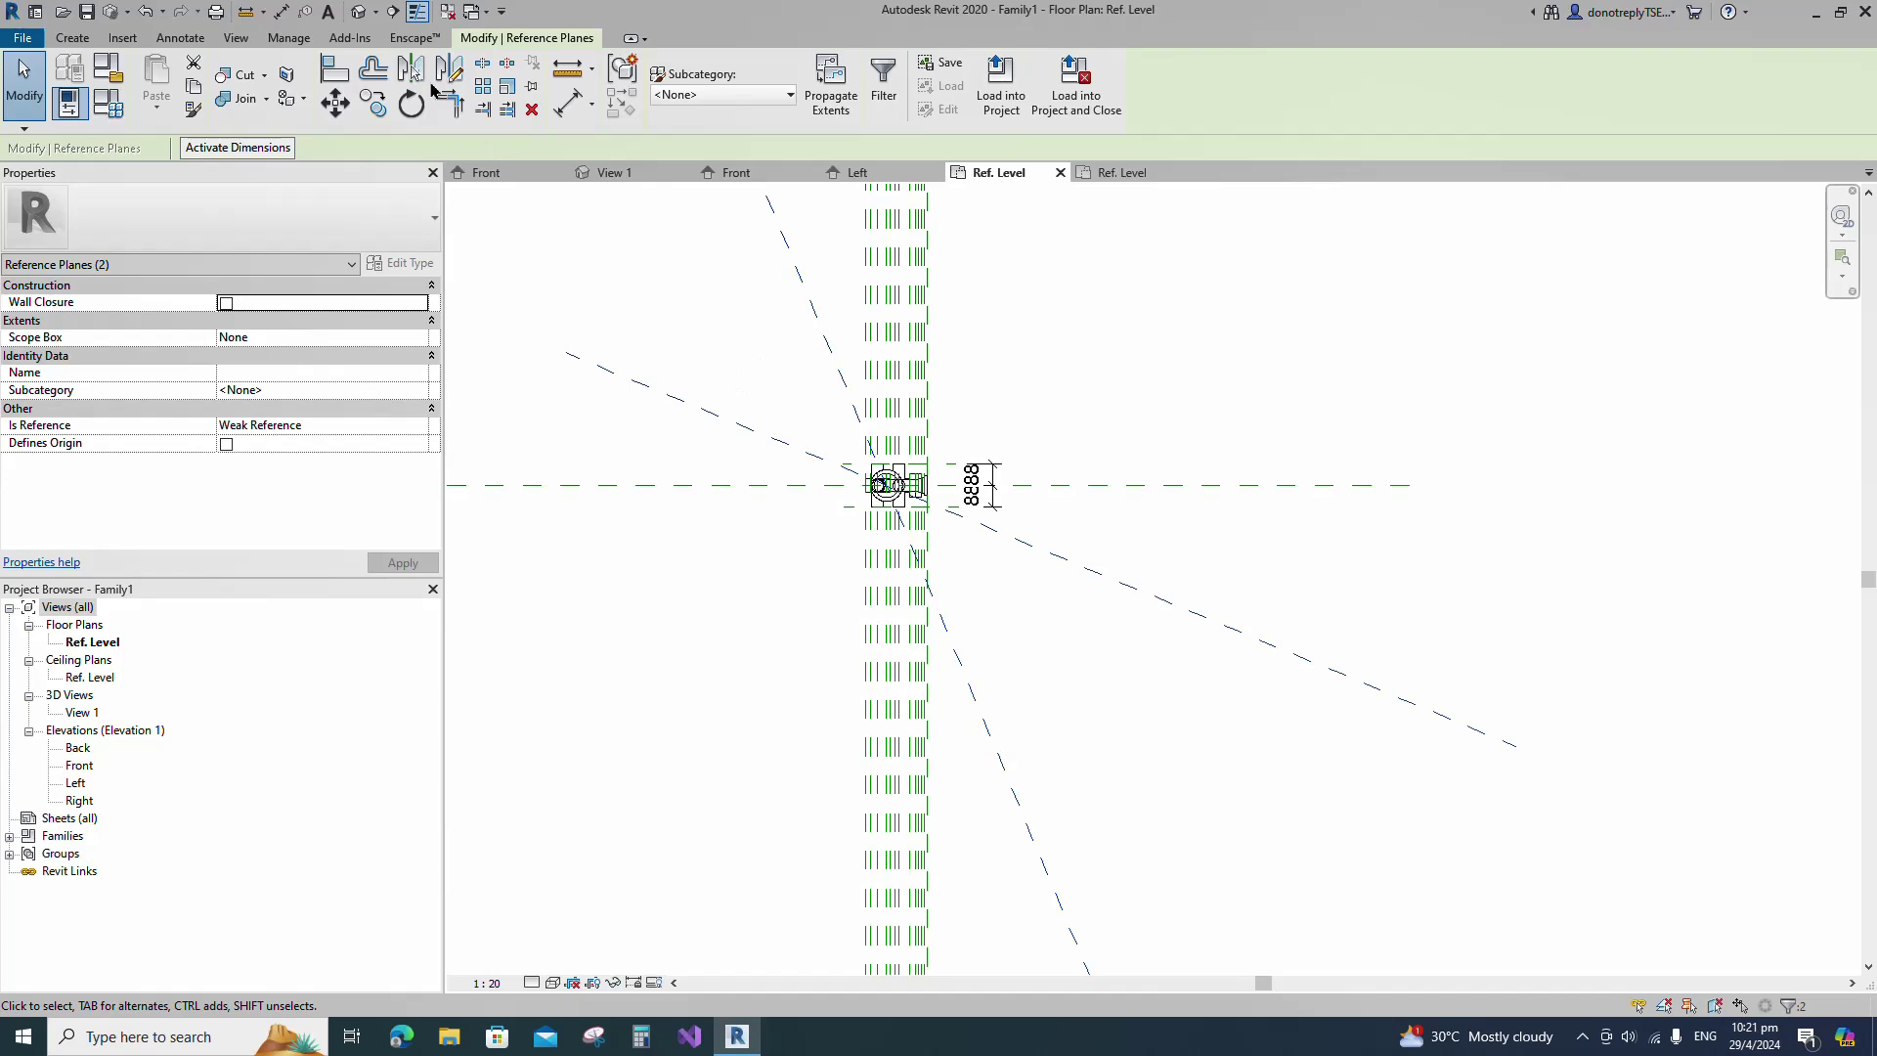
{"action": "scroll", "coordinate": [923, 476], "scroll_direction": "up", "scroll_amount": 3}
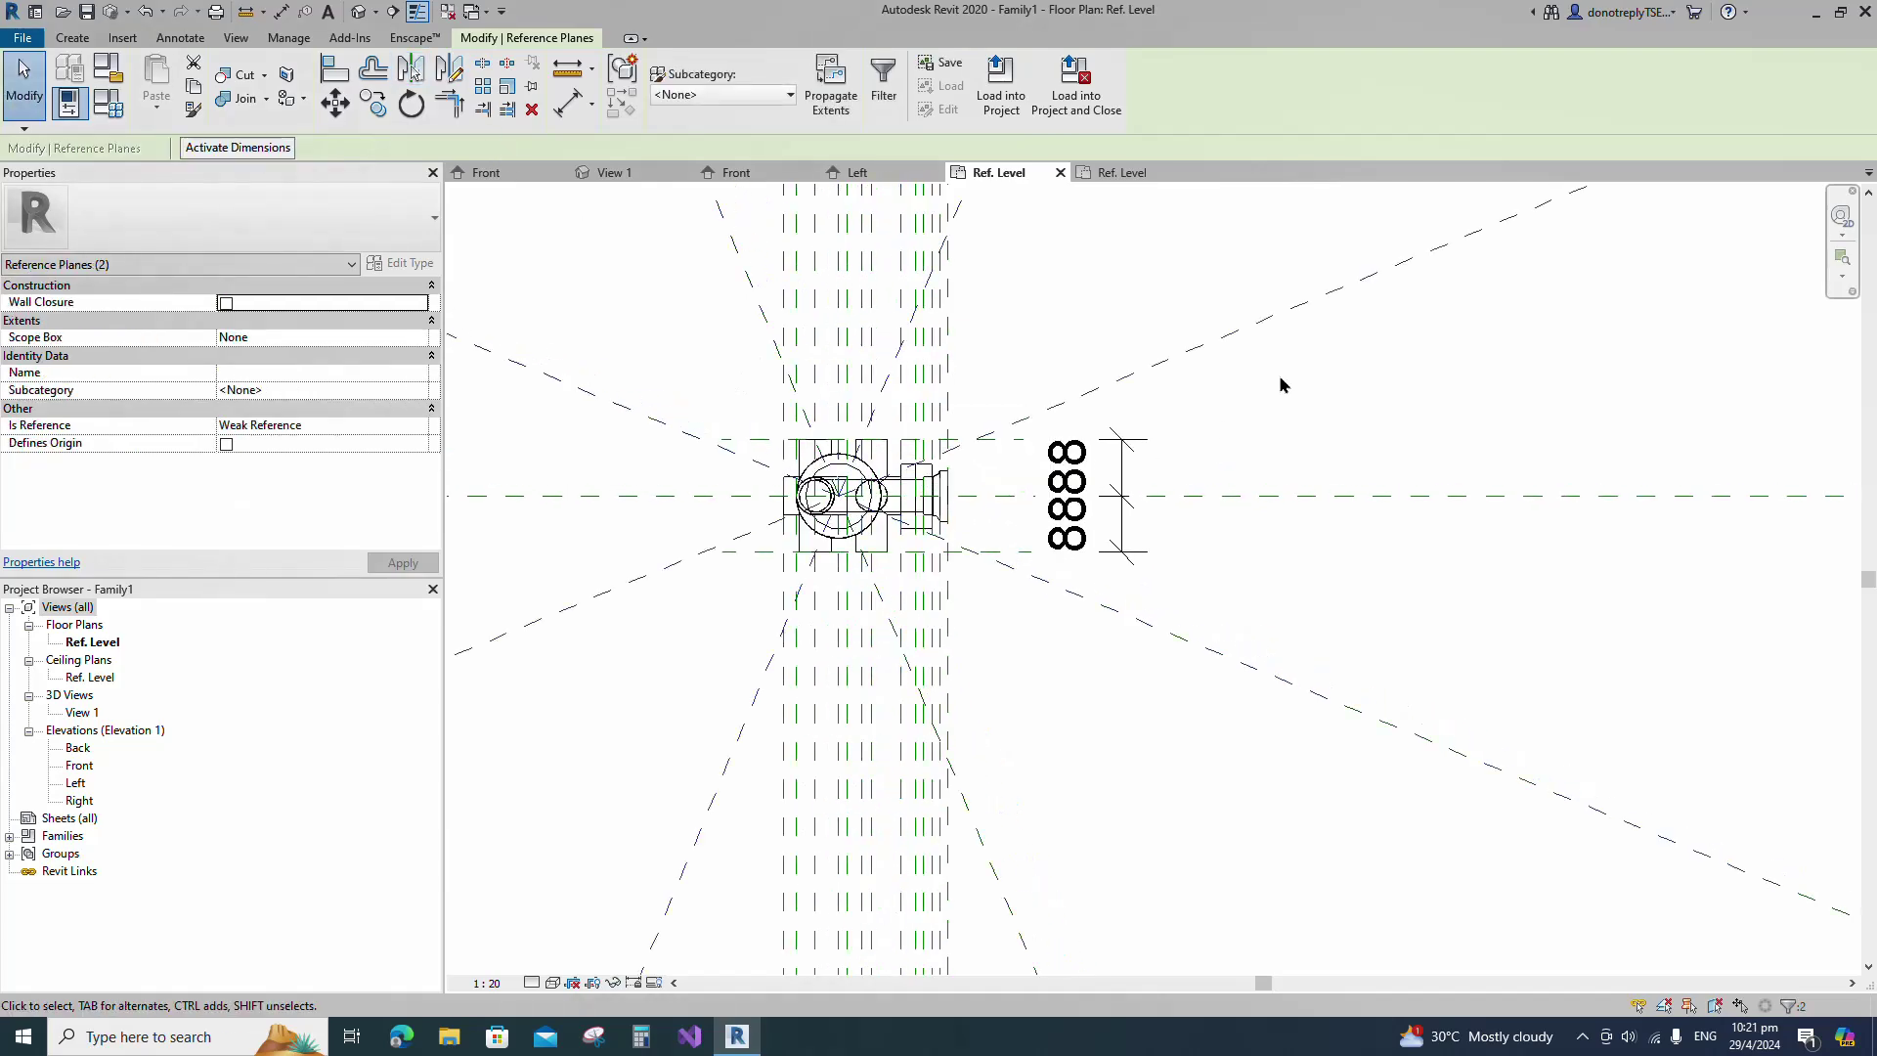
{"action": "scroll", "coordinate": [1287, 440], "scroll_direction": "down", "scroll_amount": 5}
{"action": "key", "text": "Escape"}
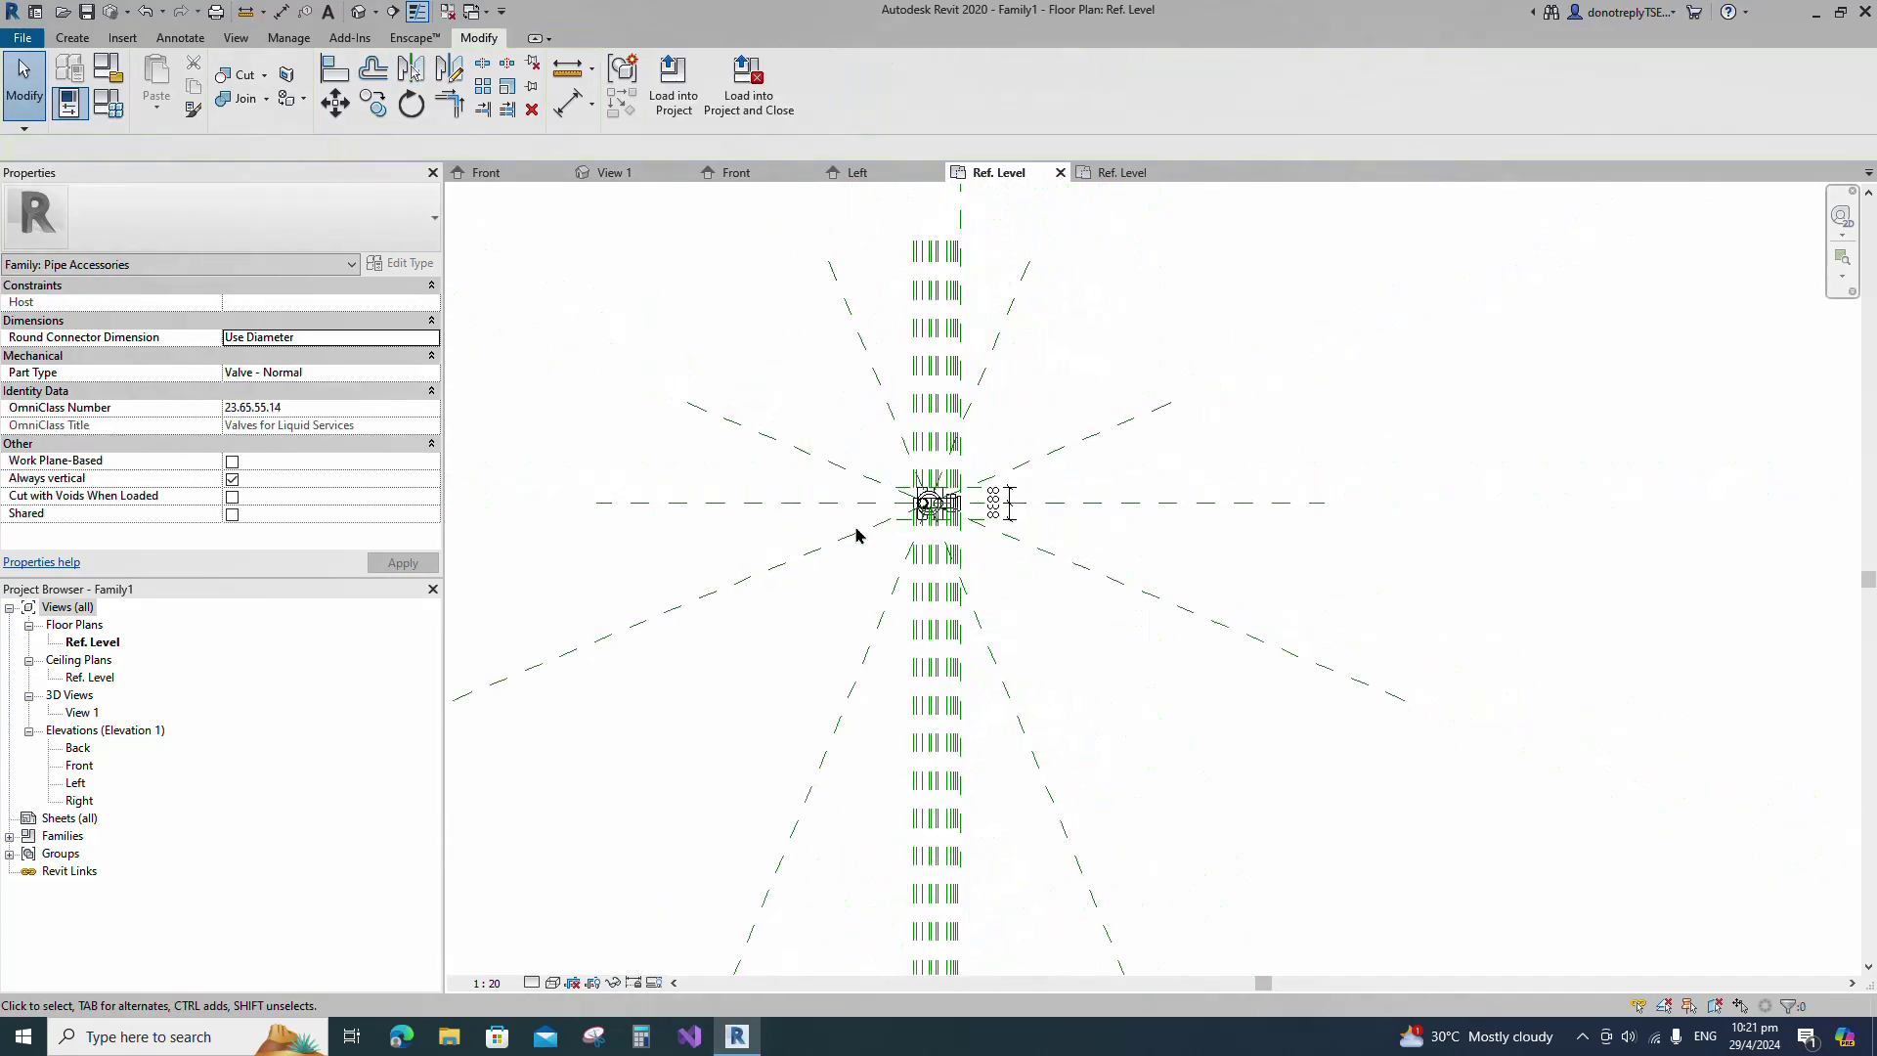
Add angular dimensions from the body's vertical centre plane to the steep slanted plane on each side.
{"action": "key", "text": "a"}
{"action": "key", "text": "n"}
{"action": "scroll", "coordinate": [764, 287], "scroll_direction": "up", "scroll_amount": 2}
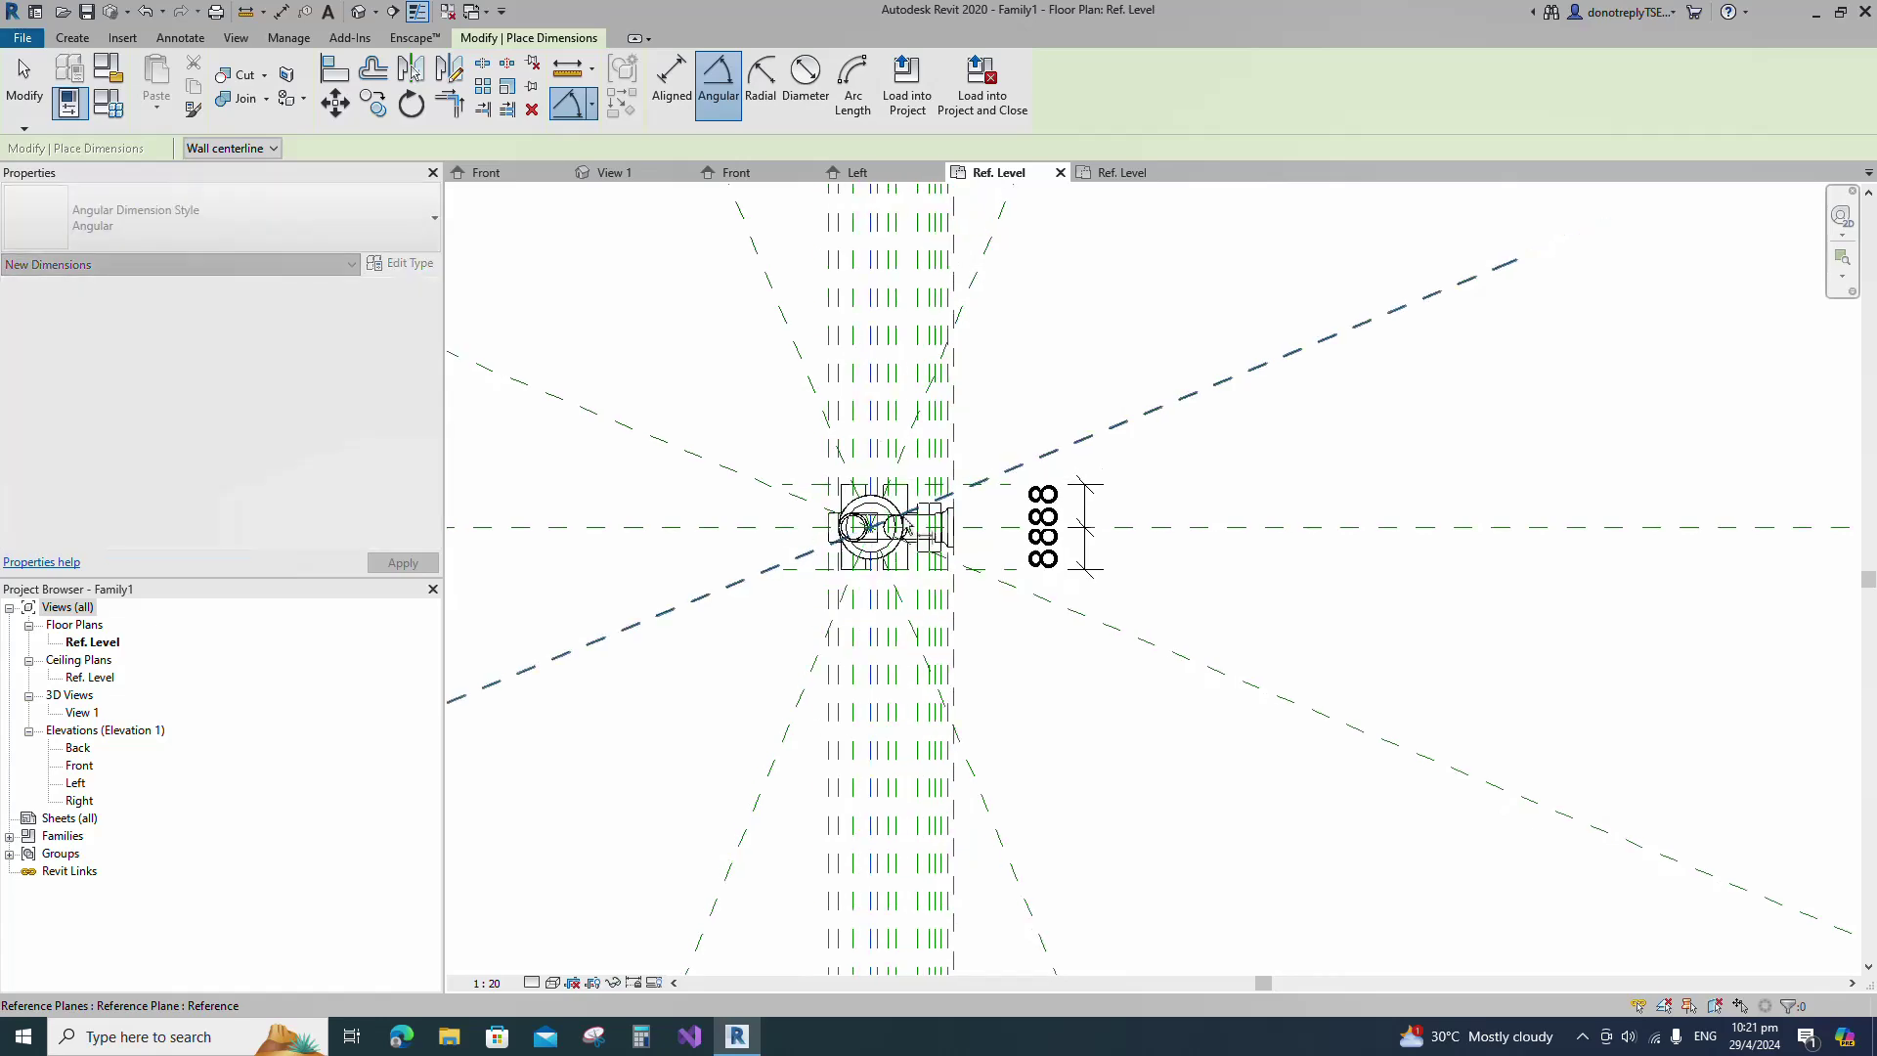
{"action": "scroll", "coordinate": [865, 416], "scroll_direction": "down", "scroll_amount": 3}
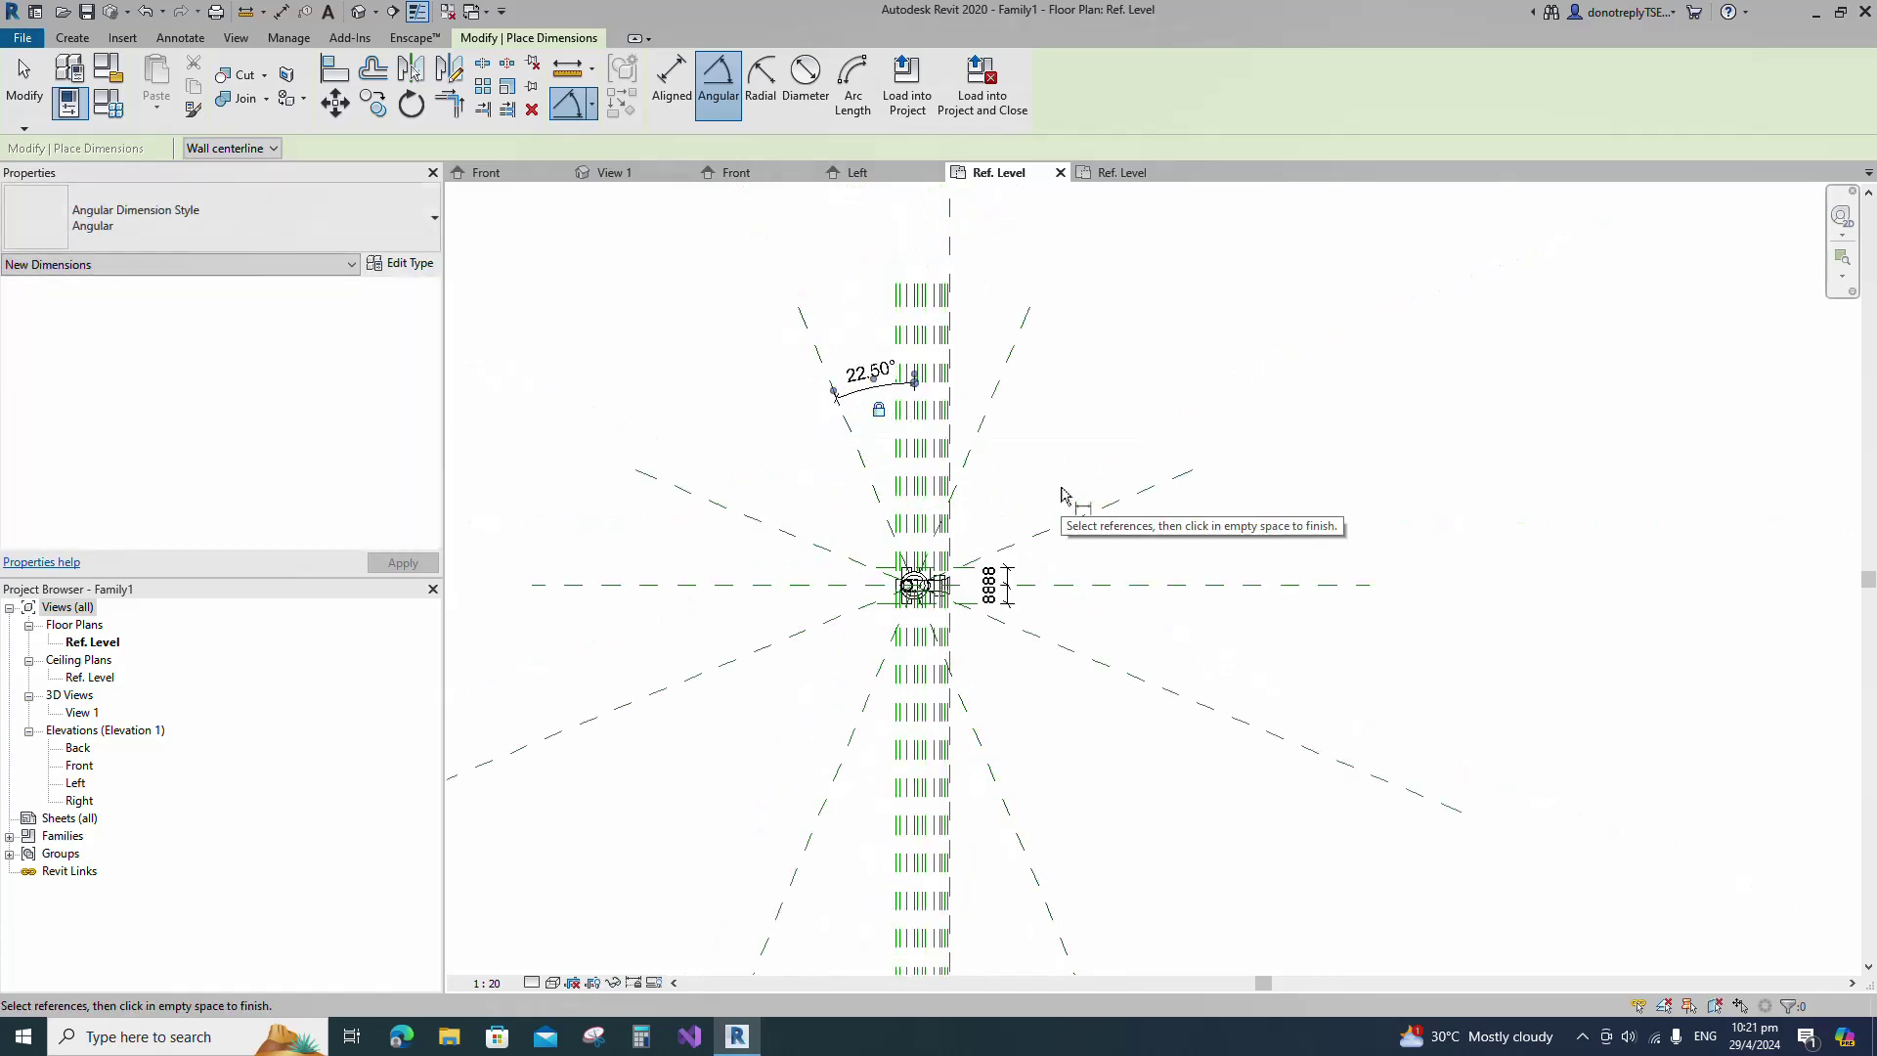
{"action": "scroll", "coordinate": [885, 396], "scroll_direction": "up", "scroll_amount": 2}
{"action": "left_click", "coordinate": [1030, 399]}
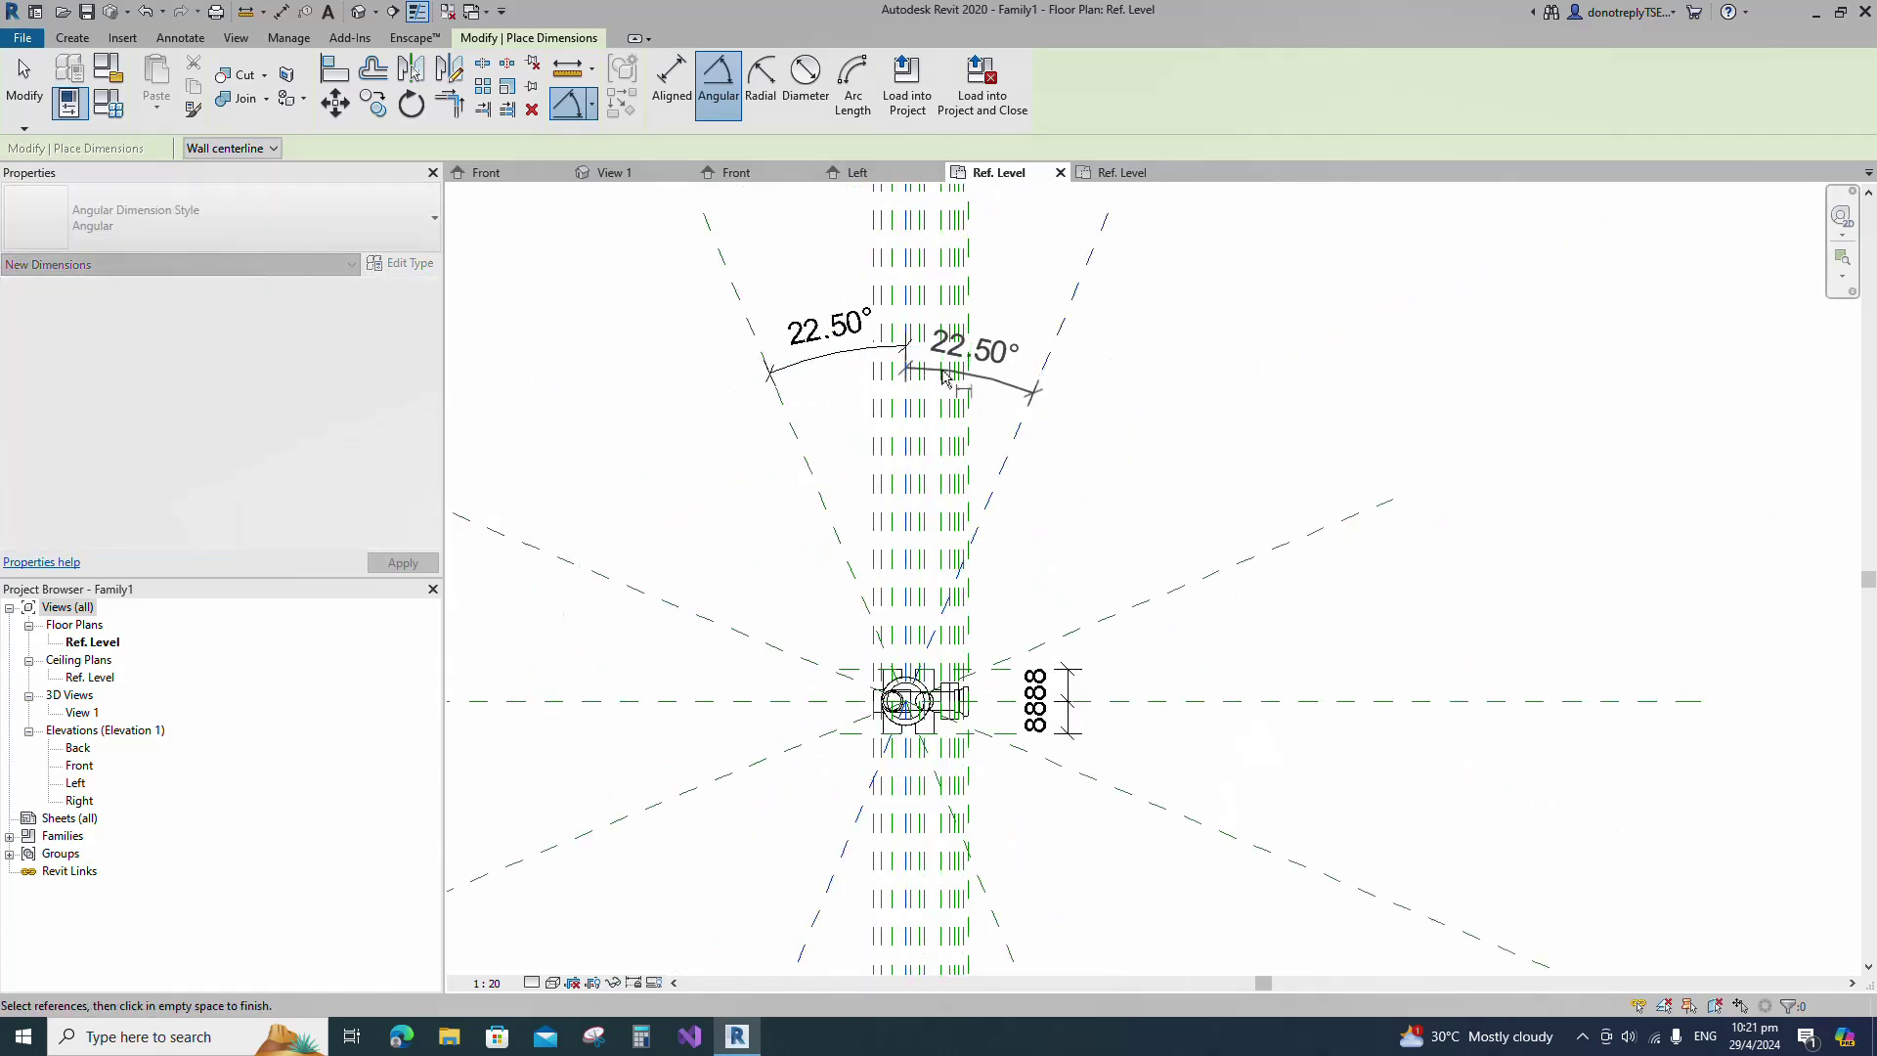
{"action": "scroll", "coordinate": [940, 364], "scroll_direction": "up", "scroll_amount": 1}
{"action": "left_click", "coordinate": [981, 352]}
{"action": "scroll", "coordinate": [932, 352], "scroll_direction": "down", "scroll_amount": 1}
{"action": "scroll", "coordinate": [934, 360], "scroll_direction": "down", "scroll_amount": 2}
{"action": "key", "text": "Escape"}
{"action": "key", "text": "Escape"}
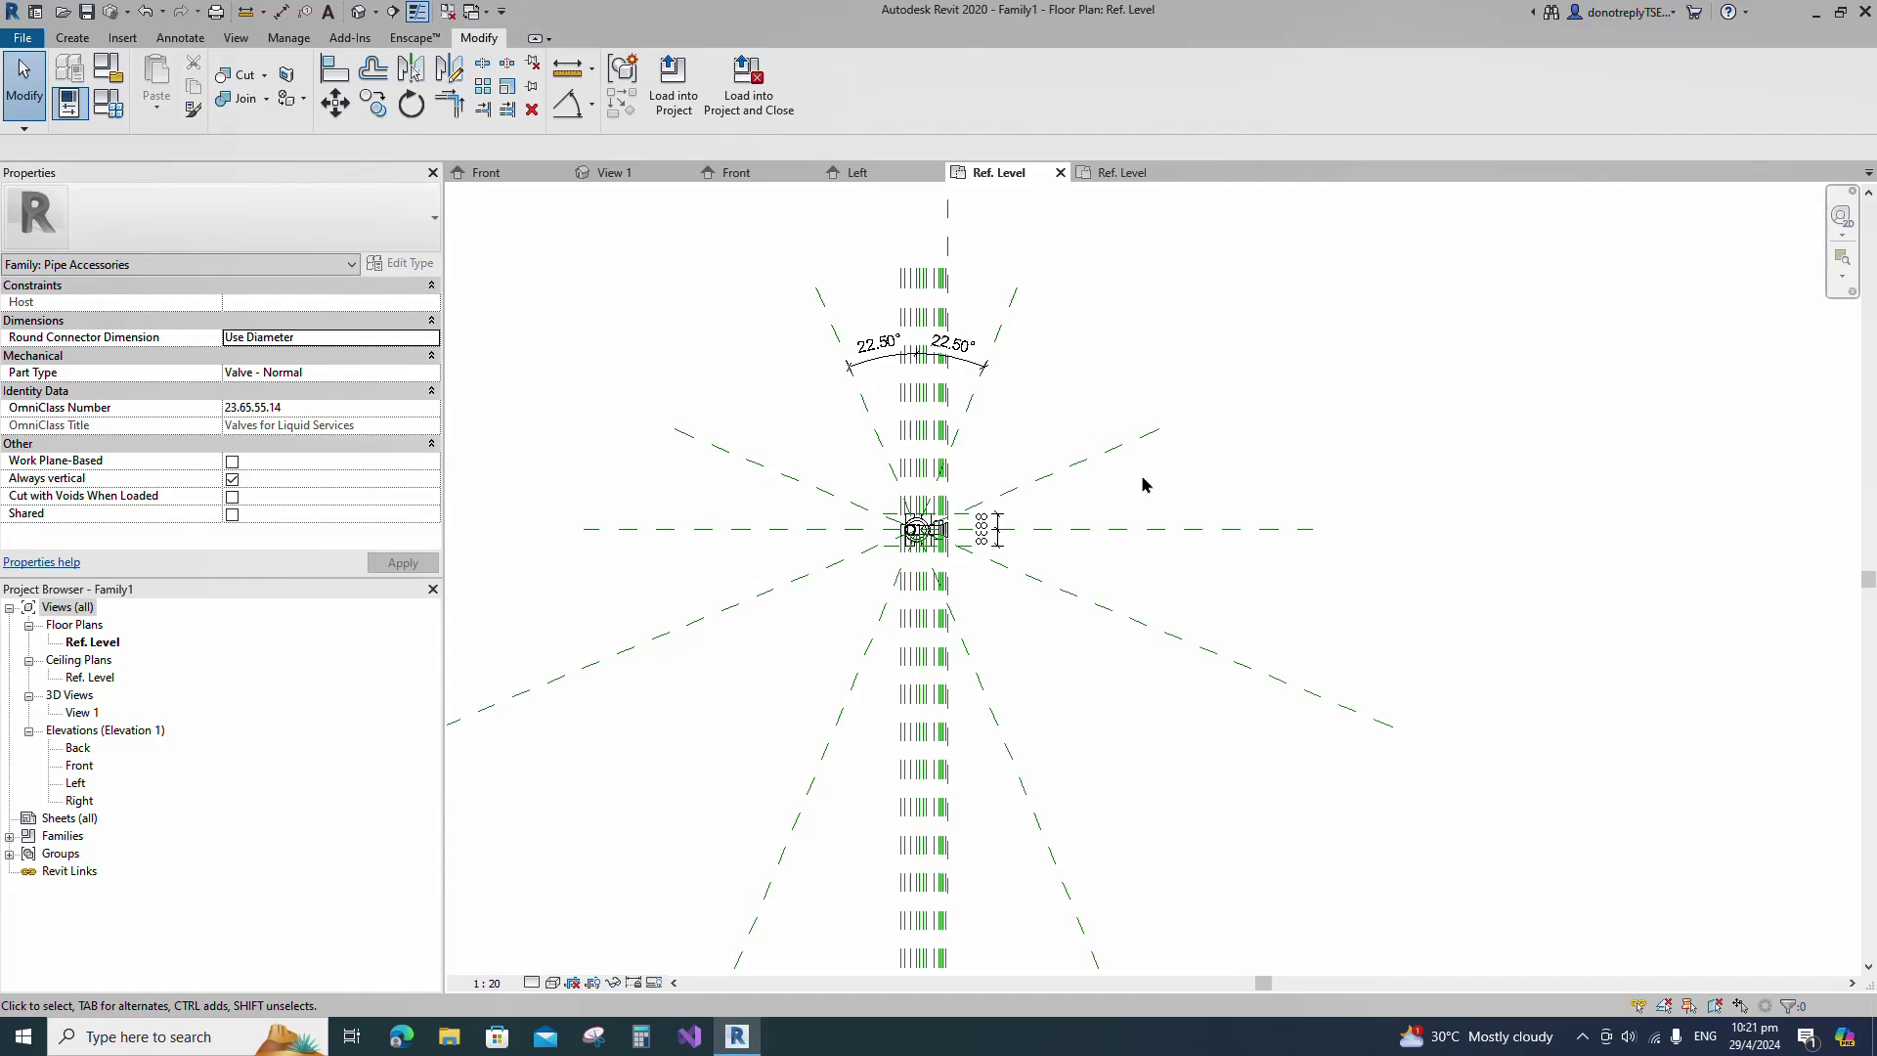
Add angular dimensions from the horizontal centre plane to the shallow slanted planes above and below it.
{"action": "left_click", "coordinate": [567, 104]}
{"action": "left_click", "coordinate": [1109, 529]}
{"action": "left_click", "coordinate": [1090, 458]}
{"action": "left_click", "coordinate": [1120, 488]}
{"action": "left_click", "coordinate": [1103, 529]}
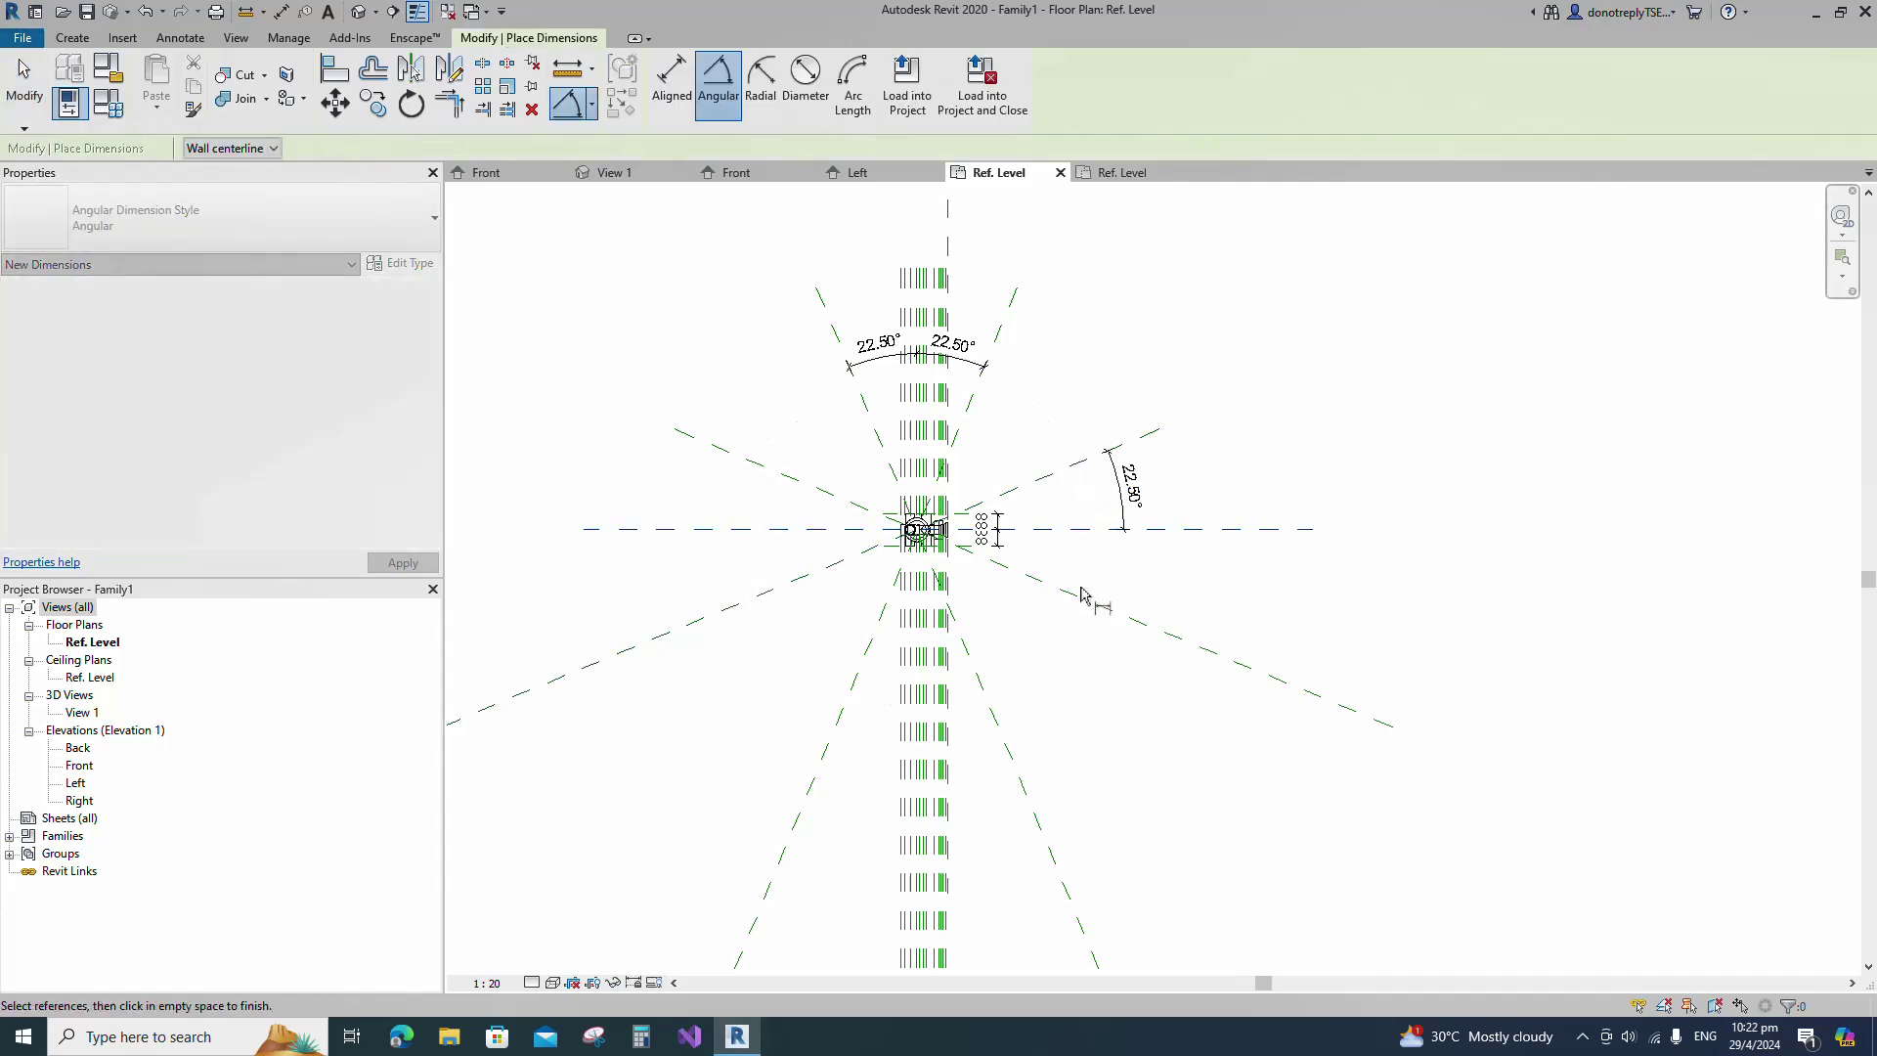
{"action": "left_click", "coordinate": [1120, 590]}
{"action": "key", "text": "Escape"}
{"action": "key", "text": "Escape"}
Start an extrusion and sketch a 20 radius circle centred on the upper midpoint of the valve body's outer circle.
{"action": "scroll", "coordinate": [947, 549], "scroll_direction": "up", "scroll_amount": 3}
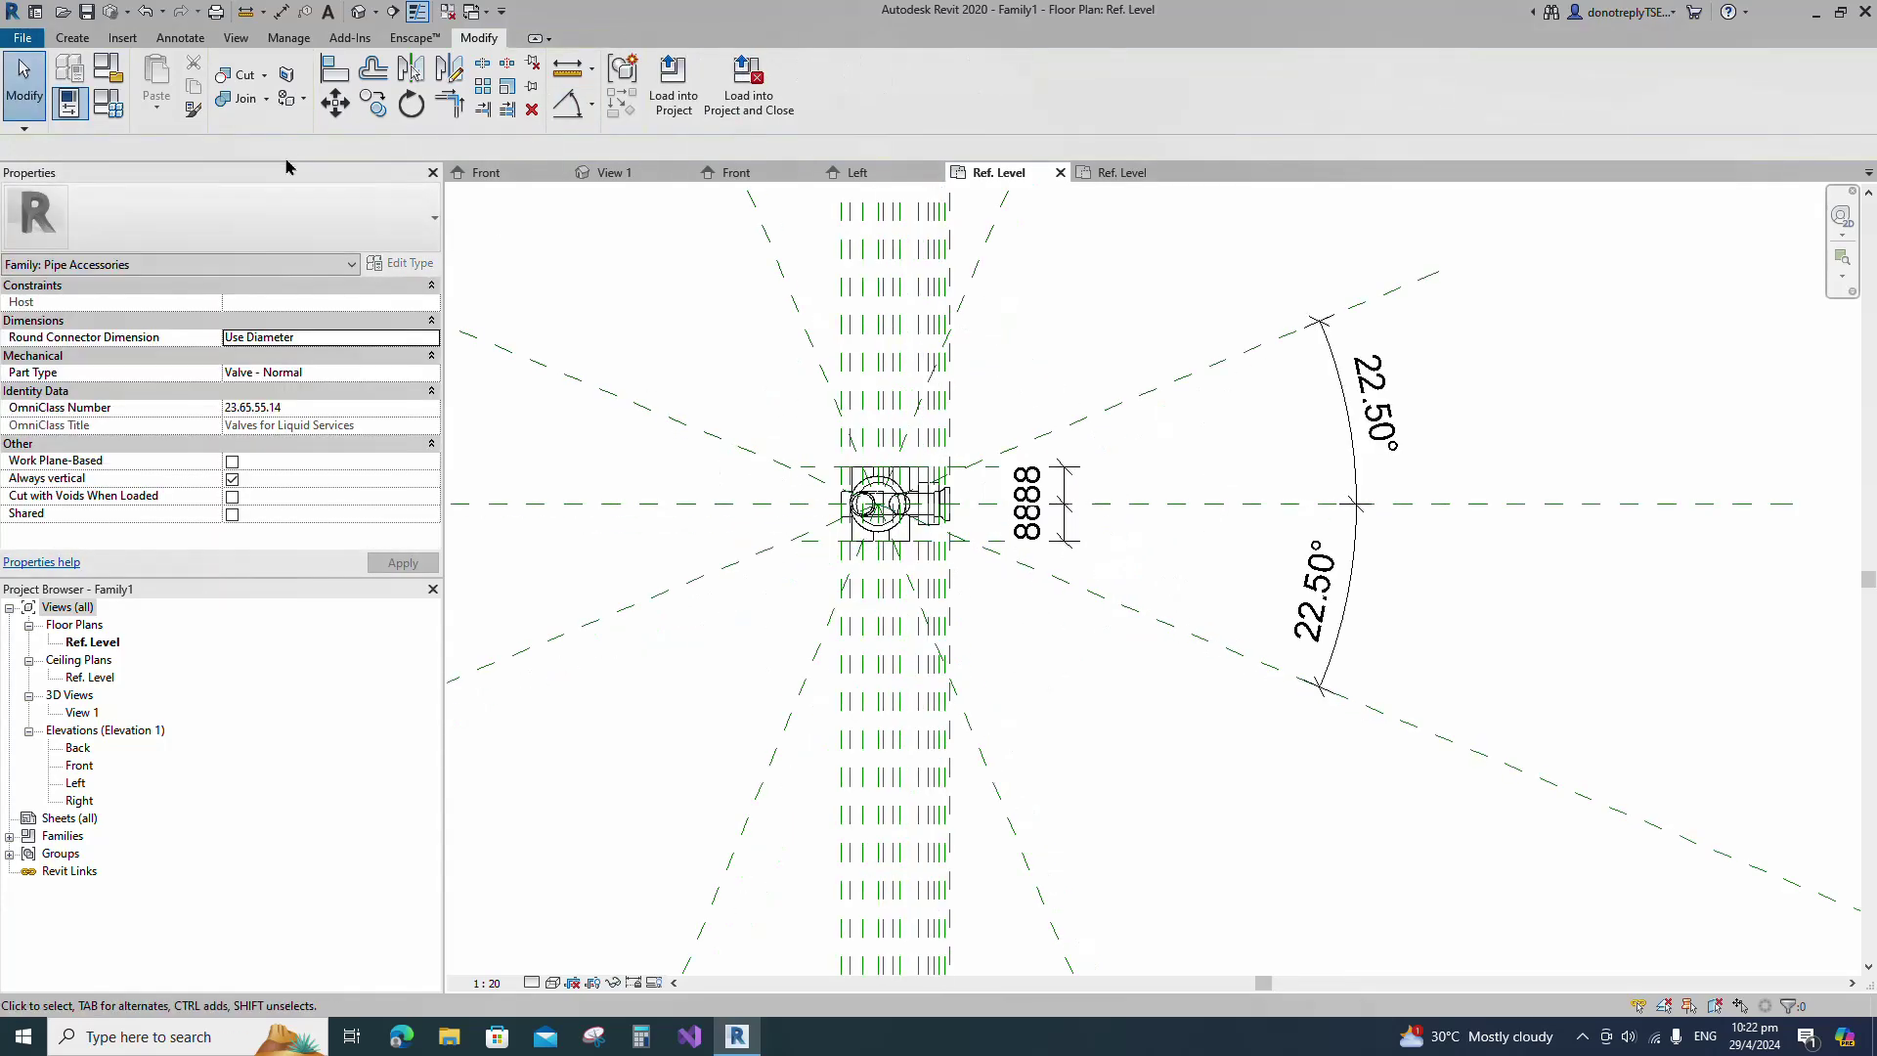
{"action": "left_click", "coordinate": [71, 41]}
{"action": "left_click", "coordinate": [159, 78]}
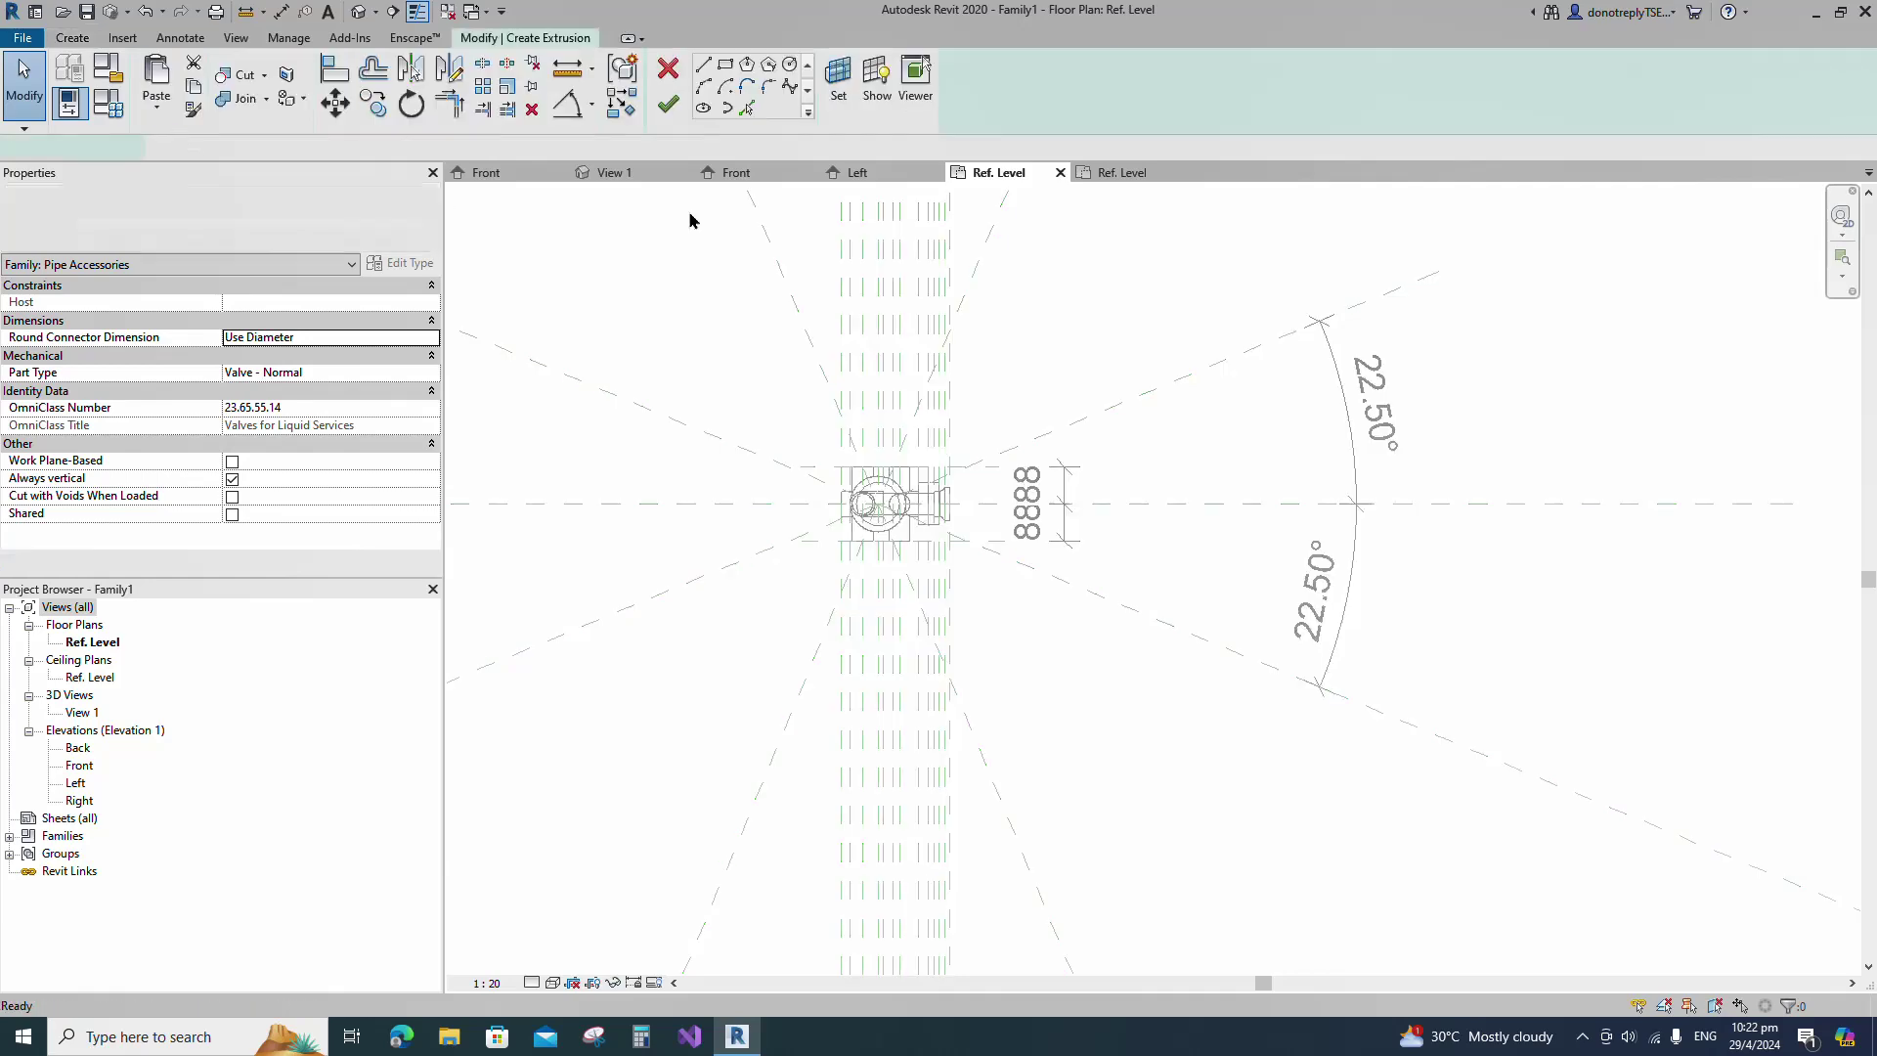
{"action": "left_click", "coordinate": [790, 63]}
{"action": "scroll", "coordinate": [880, 499], "scroll_direction": "up", "scroll_amount": 5}
{"action": "scroll", "coordinate": [831, 484], "scroll_direction": "up", "scroll_amount": 2}
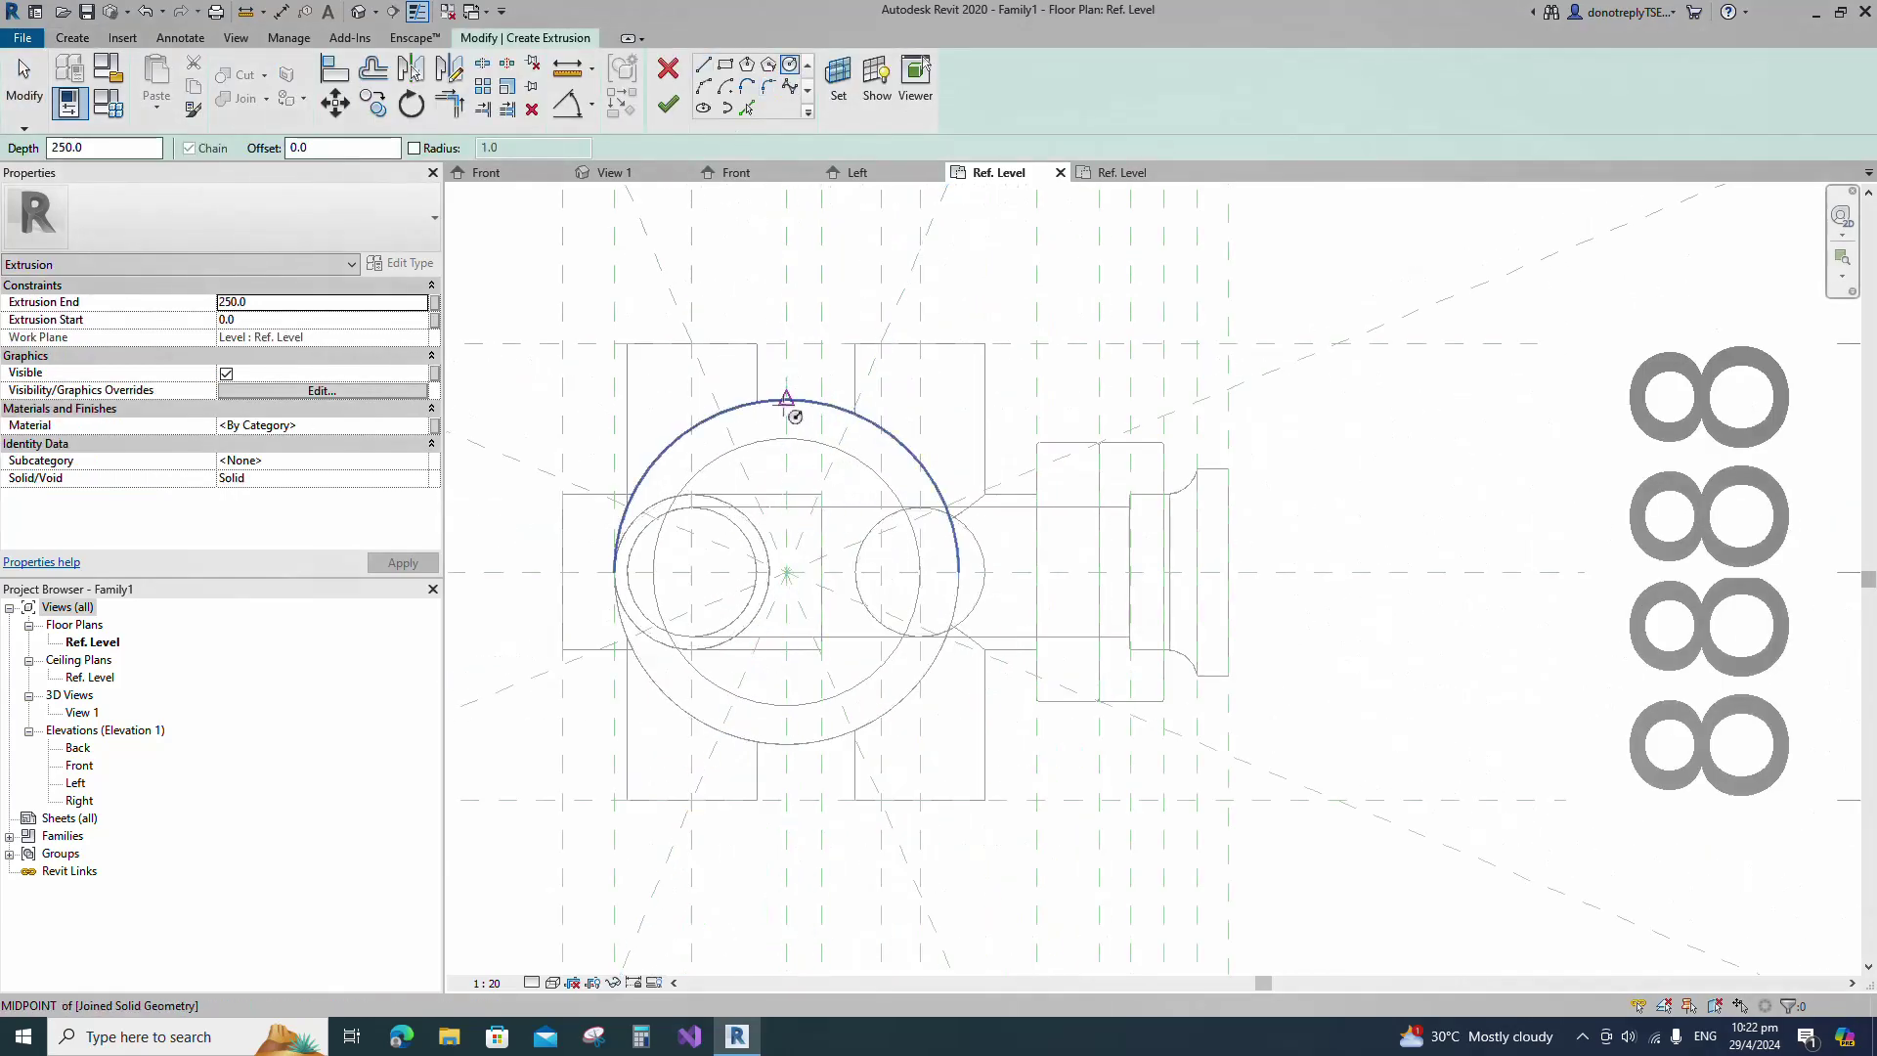
{"action": "left_click", "coordinate": [786, 399]}
{"action": "type", "text": "20"}
{"action": "key", "text": "Return"}
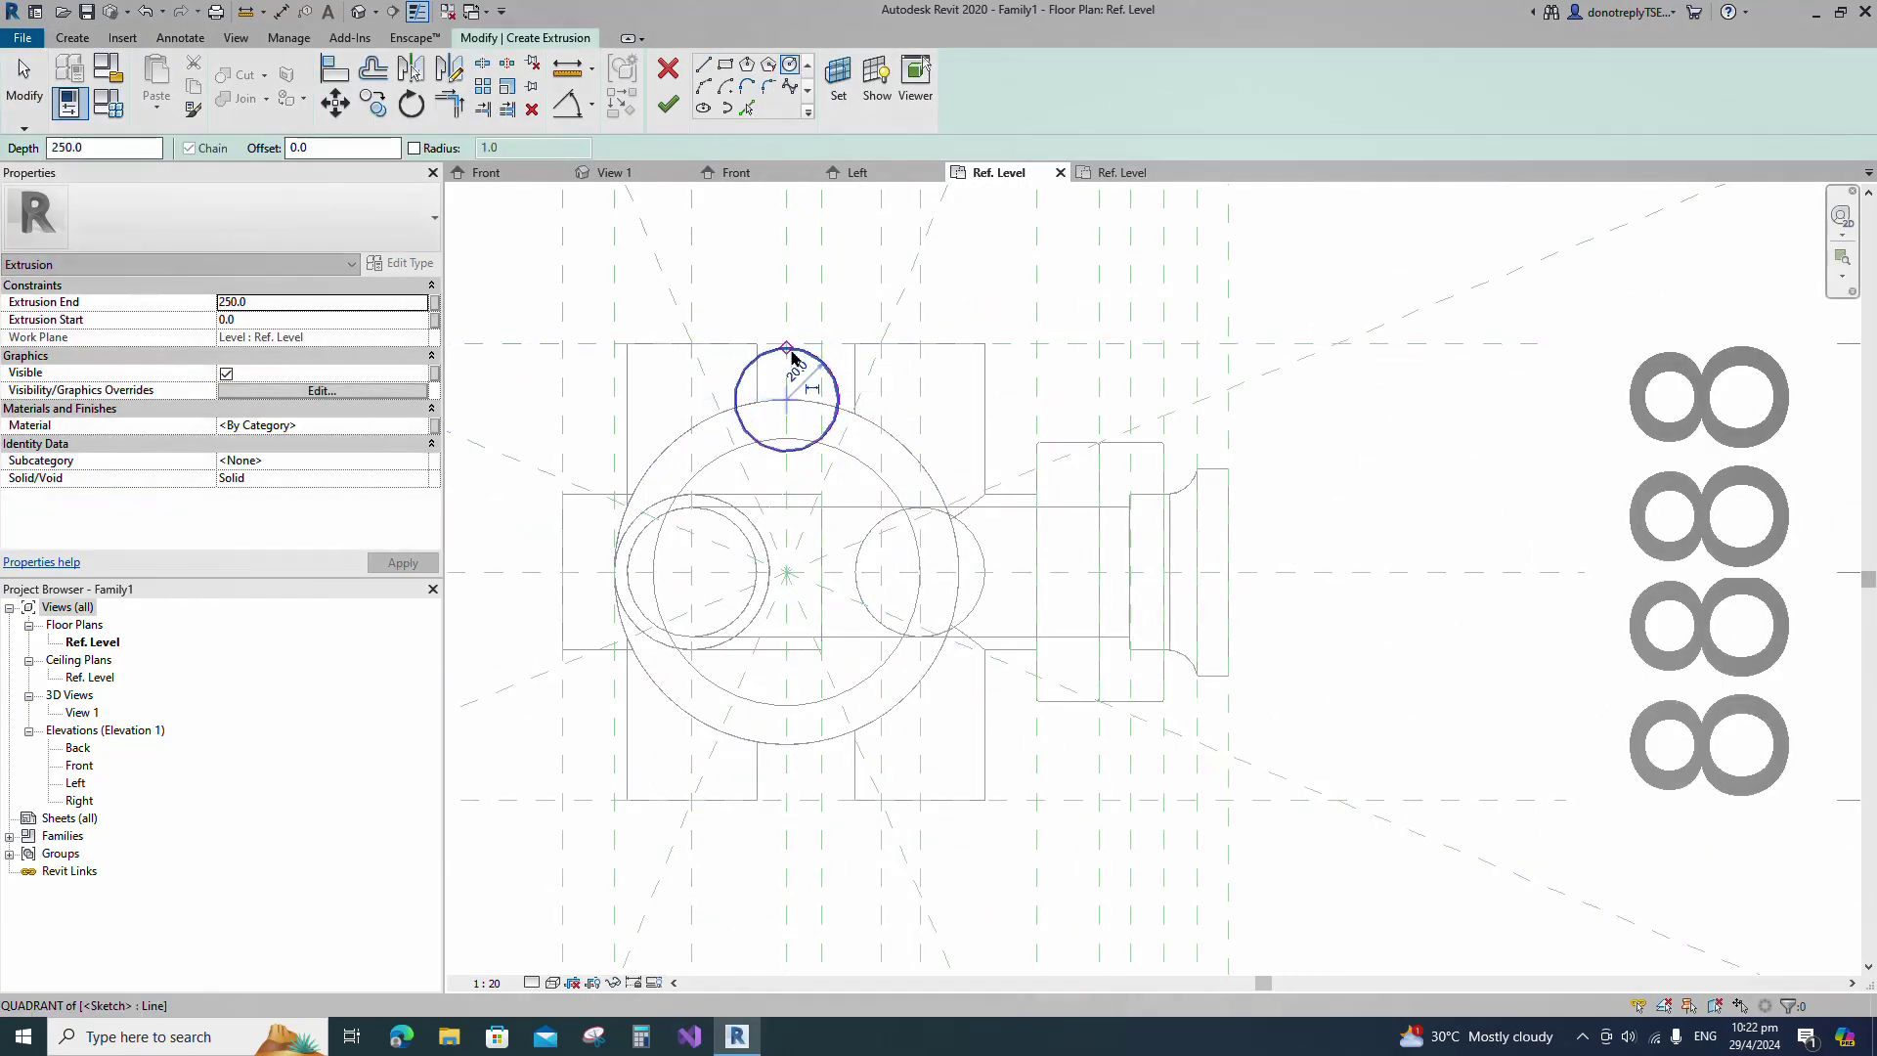
{"action": "key", "text": "Escape"}
{"action": "key", "text": "Escape"}
{"action": "left_click", "coordinate": [829, 424]}
{"action": "left_click", "coordinate": [330, 106]}
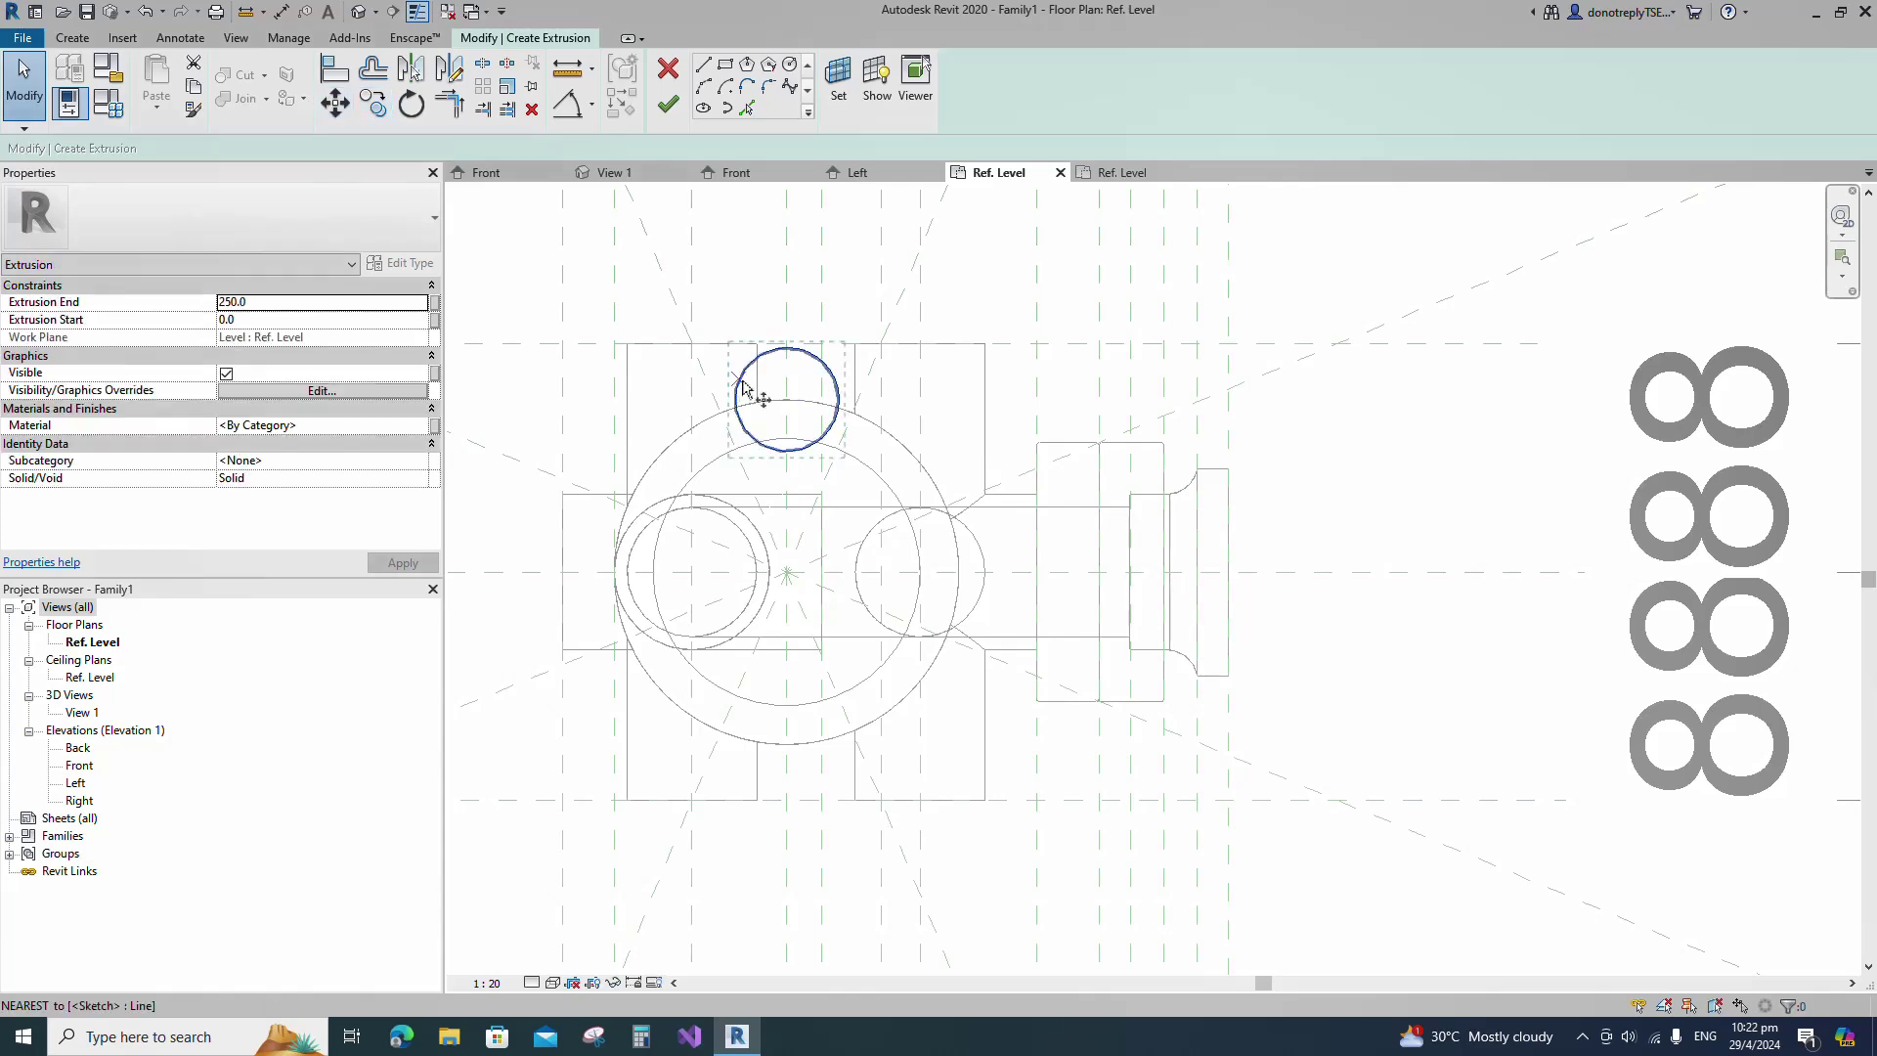
{"action": "scroll", "coordinate": [782, 391], "scroll_direction": "up", "scroll_amount": 2}
{"action": "key", "text": "Escape"}
{"action": "key", "text": "Escape"}
{"action": "scroll", "coordinate": [870, 411], "scroll_direction": "down", "scroll_amount": 3}
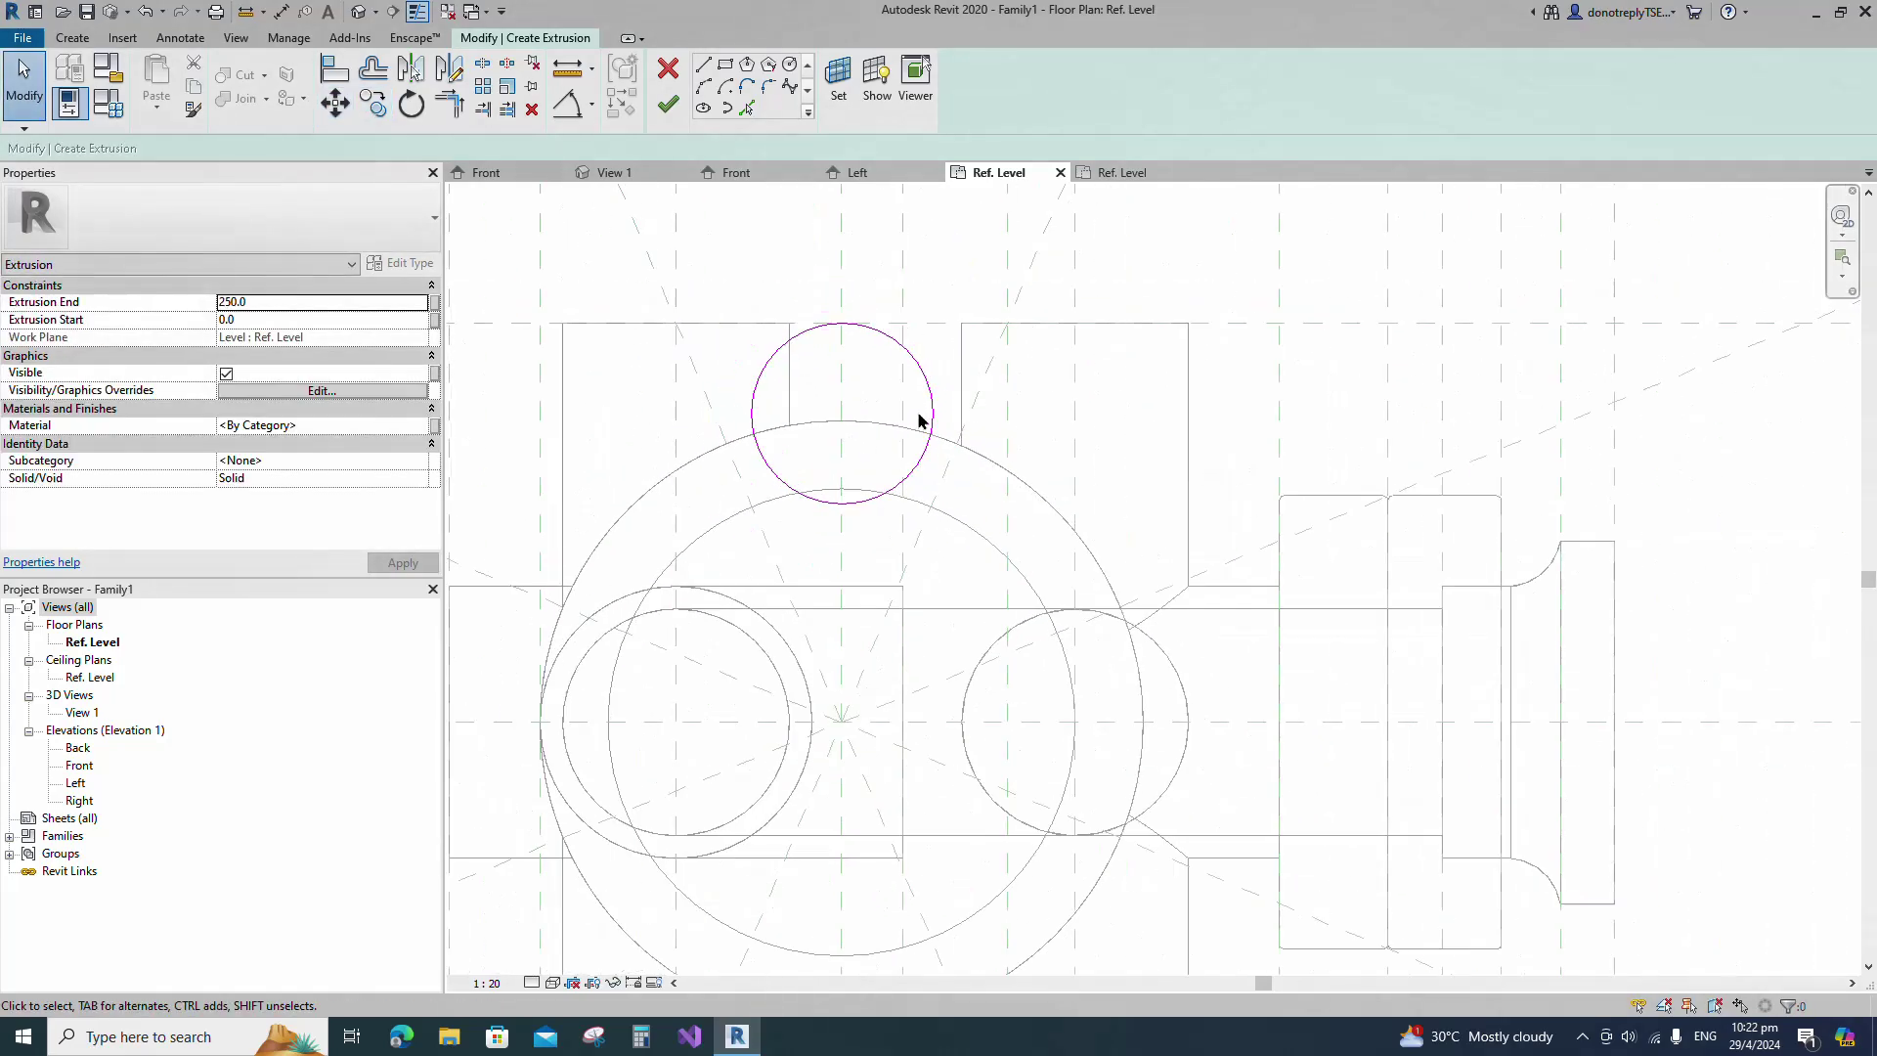
Mirror the sketched circle about the steep slanted reference plane on the upper left of the body.
{"action": "left_click", "coordinate": [944, 386]}
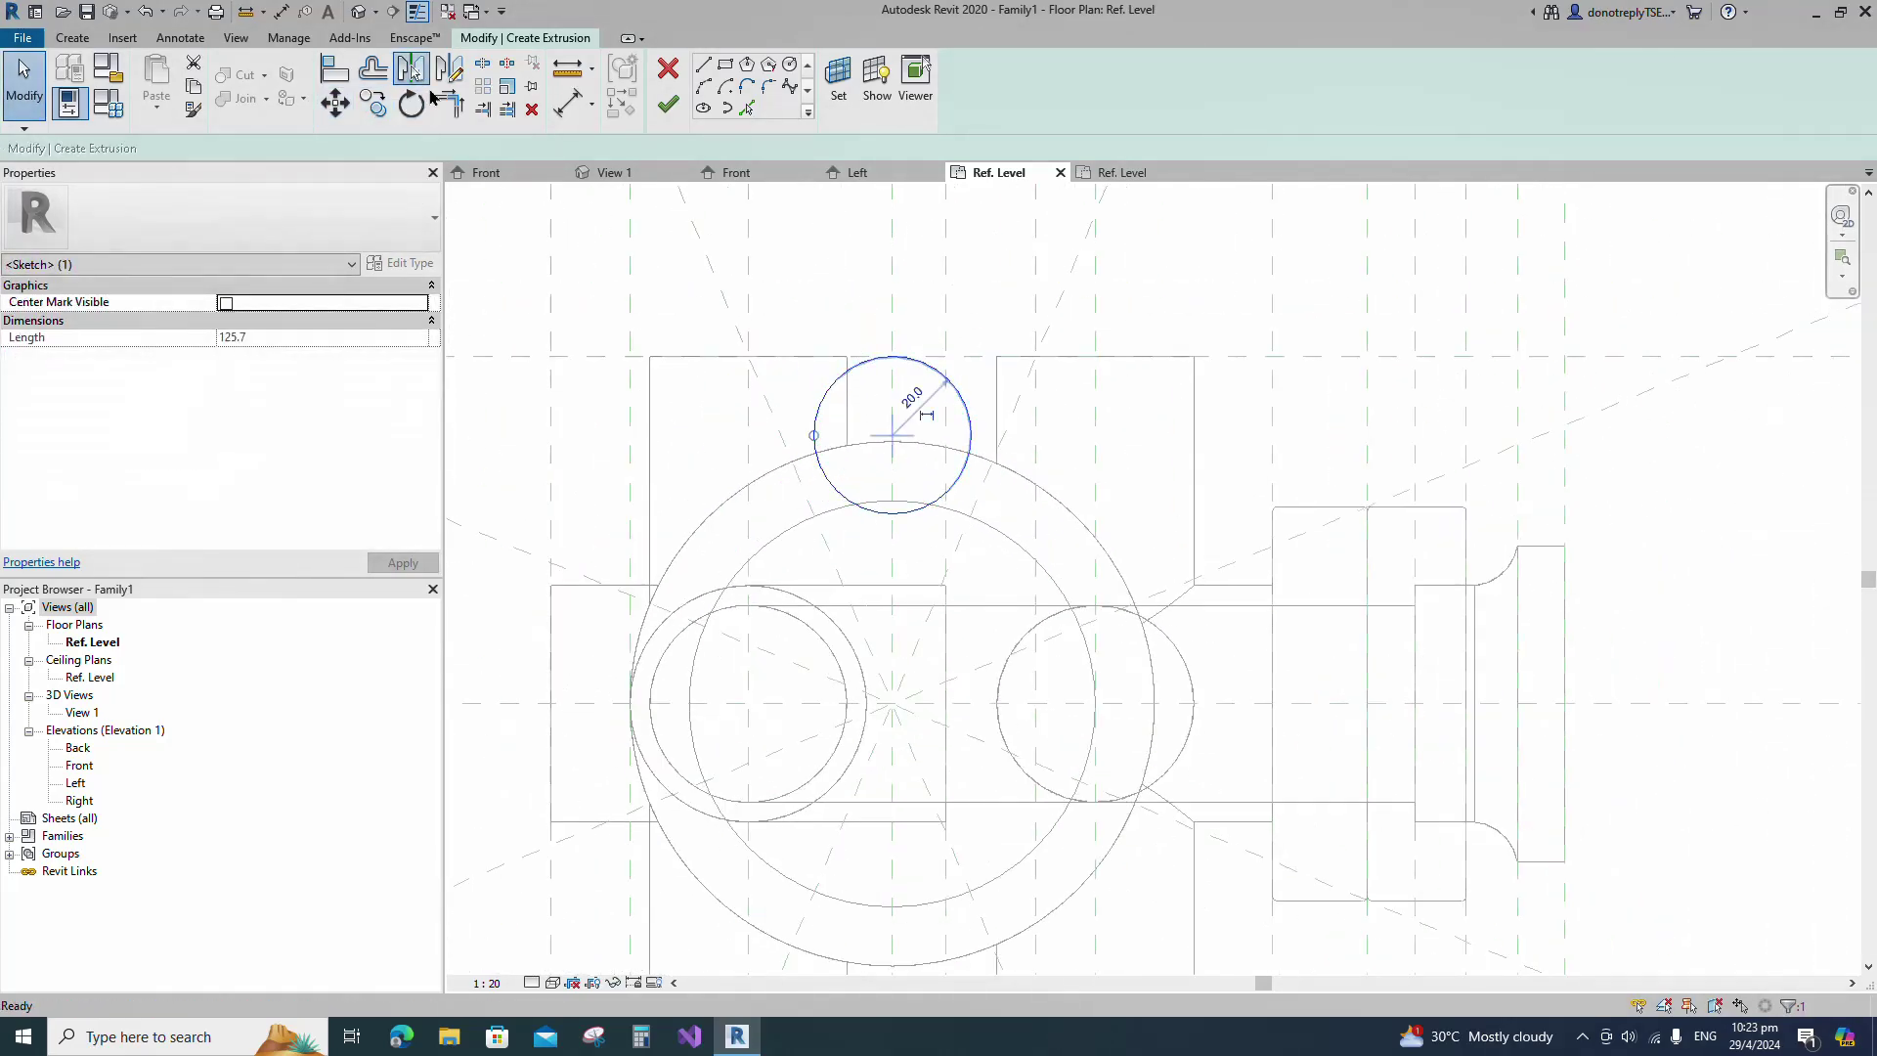
{"action": "left_click", "coordinate": [418, 75]}
{"action": "left_click", "coordinate": [770, 405]}
{"action": "key", "text": "Escape"}
{"action": "scroll", "coordinate": [793, 492], "scroll_direction": "up", "scroll_amount": 1}
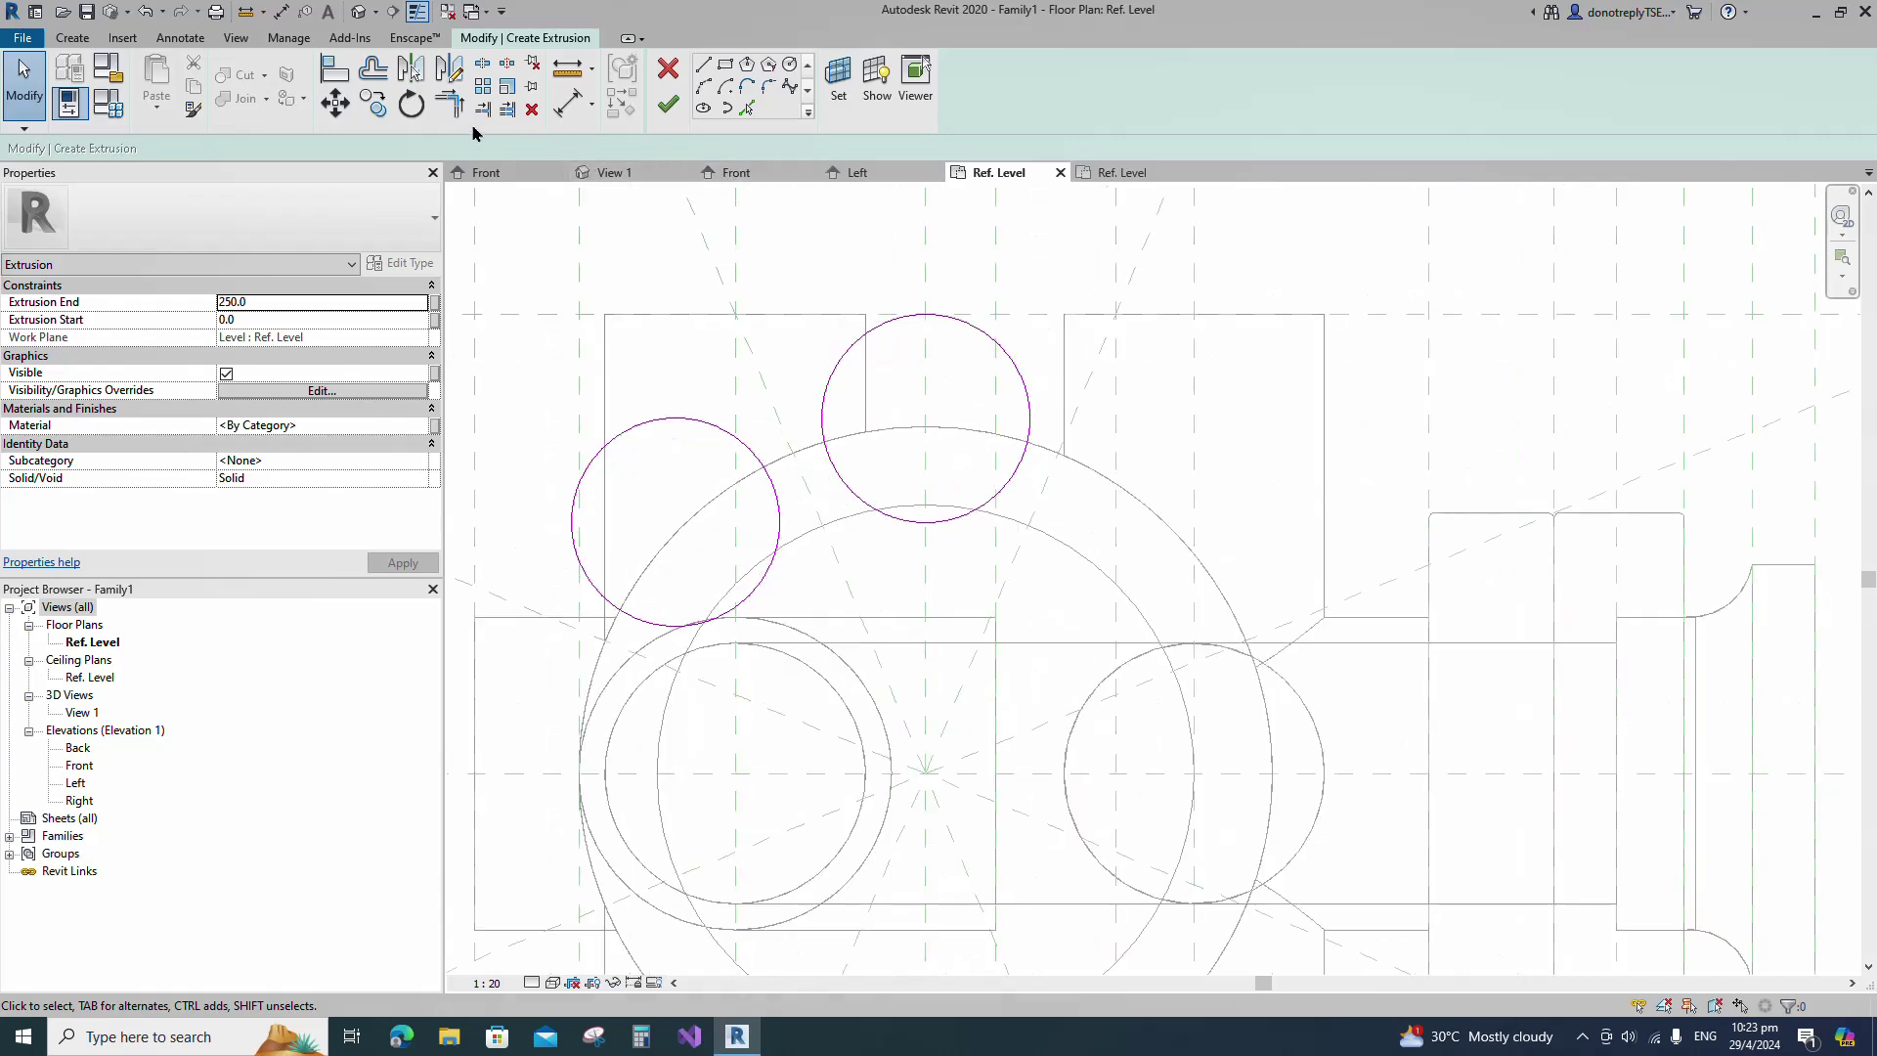
Split both sketch circles and delete their inner segments, leaving two open arcs facing the body's centre.
{"action": "left_click", "coordinate": [483, 67]}
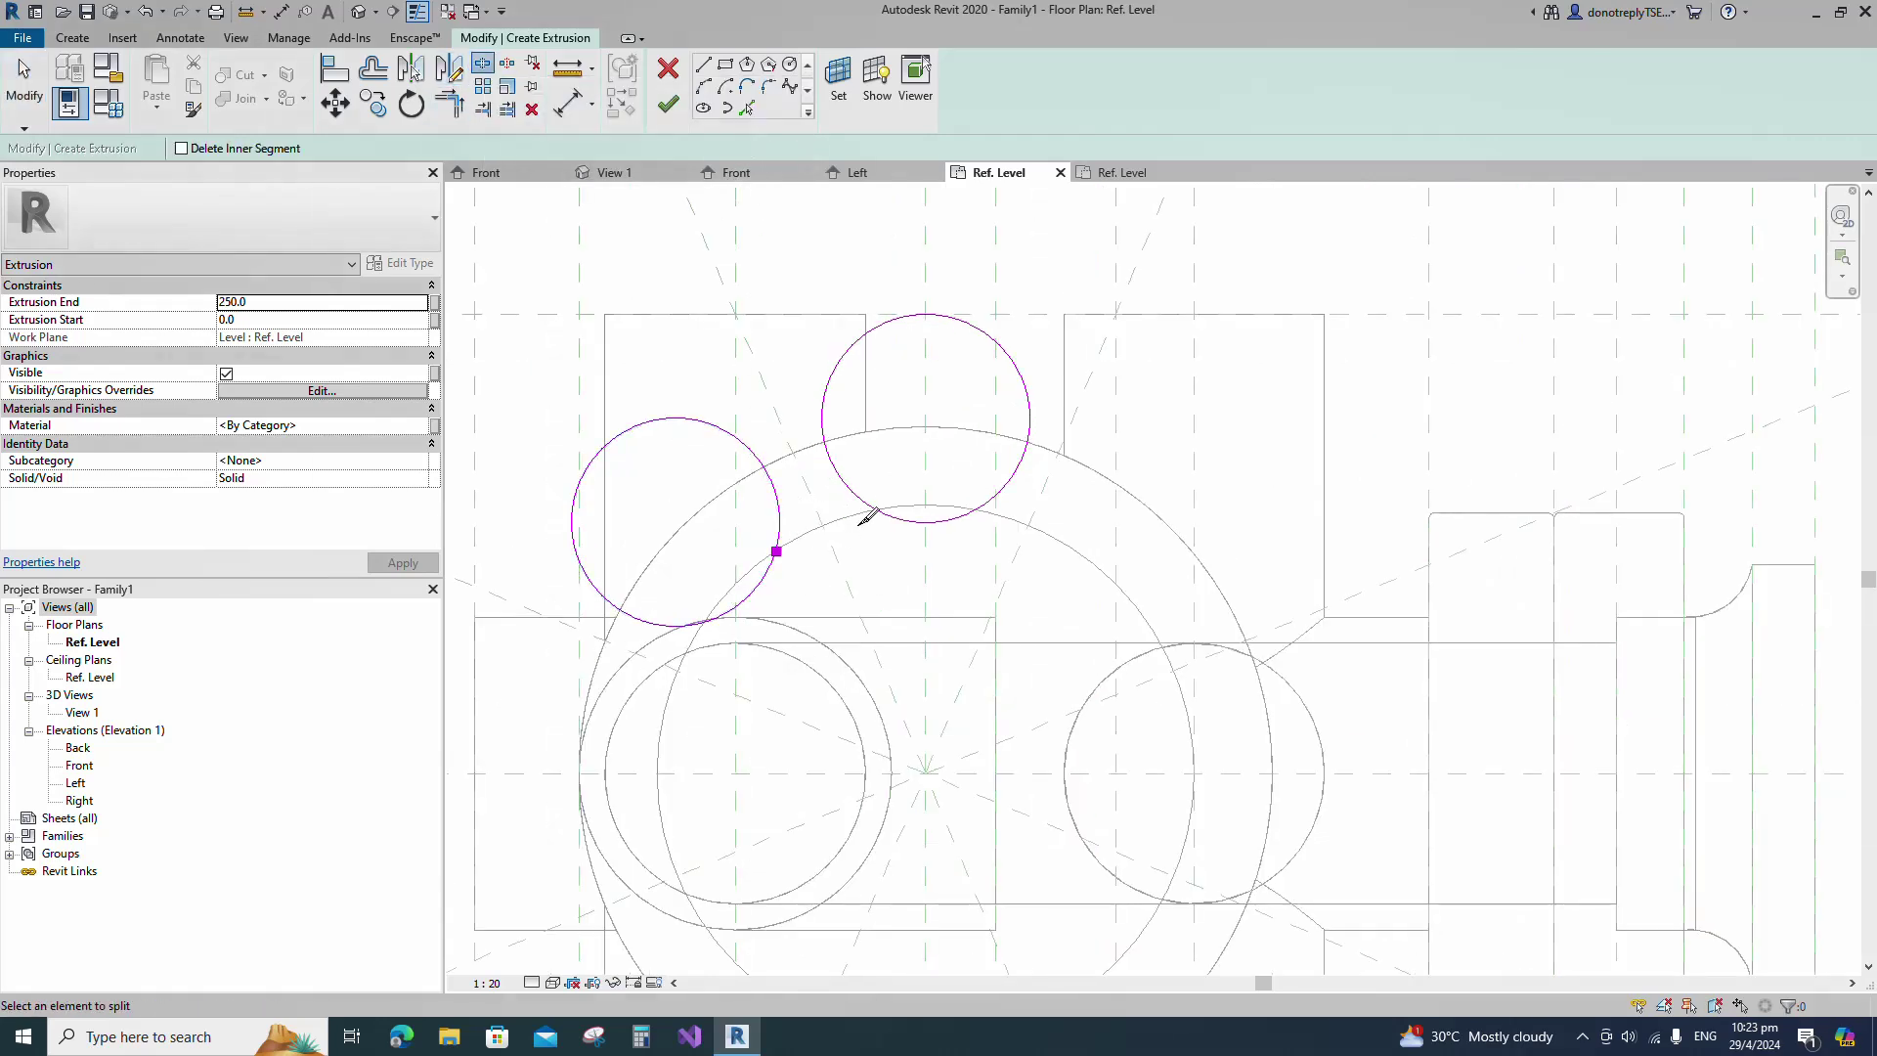
{"action": "left_click", "coordinate": [750, 597]}
{"action": "key", "text": "Delete"}
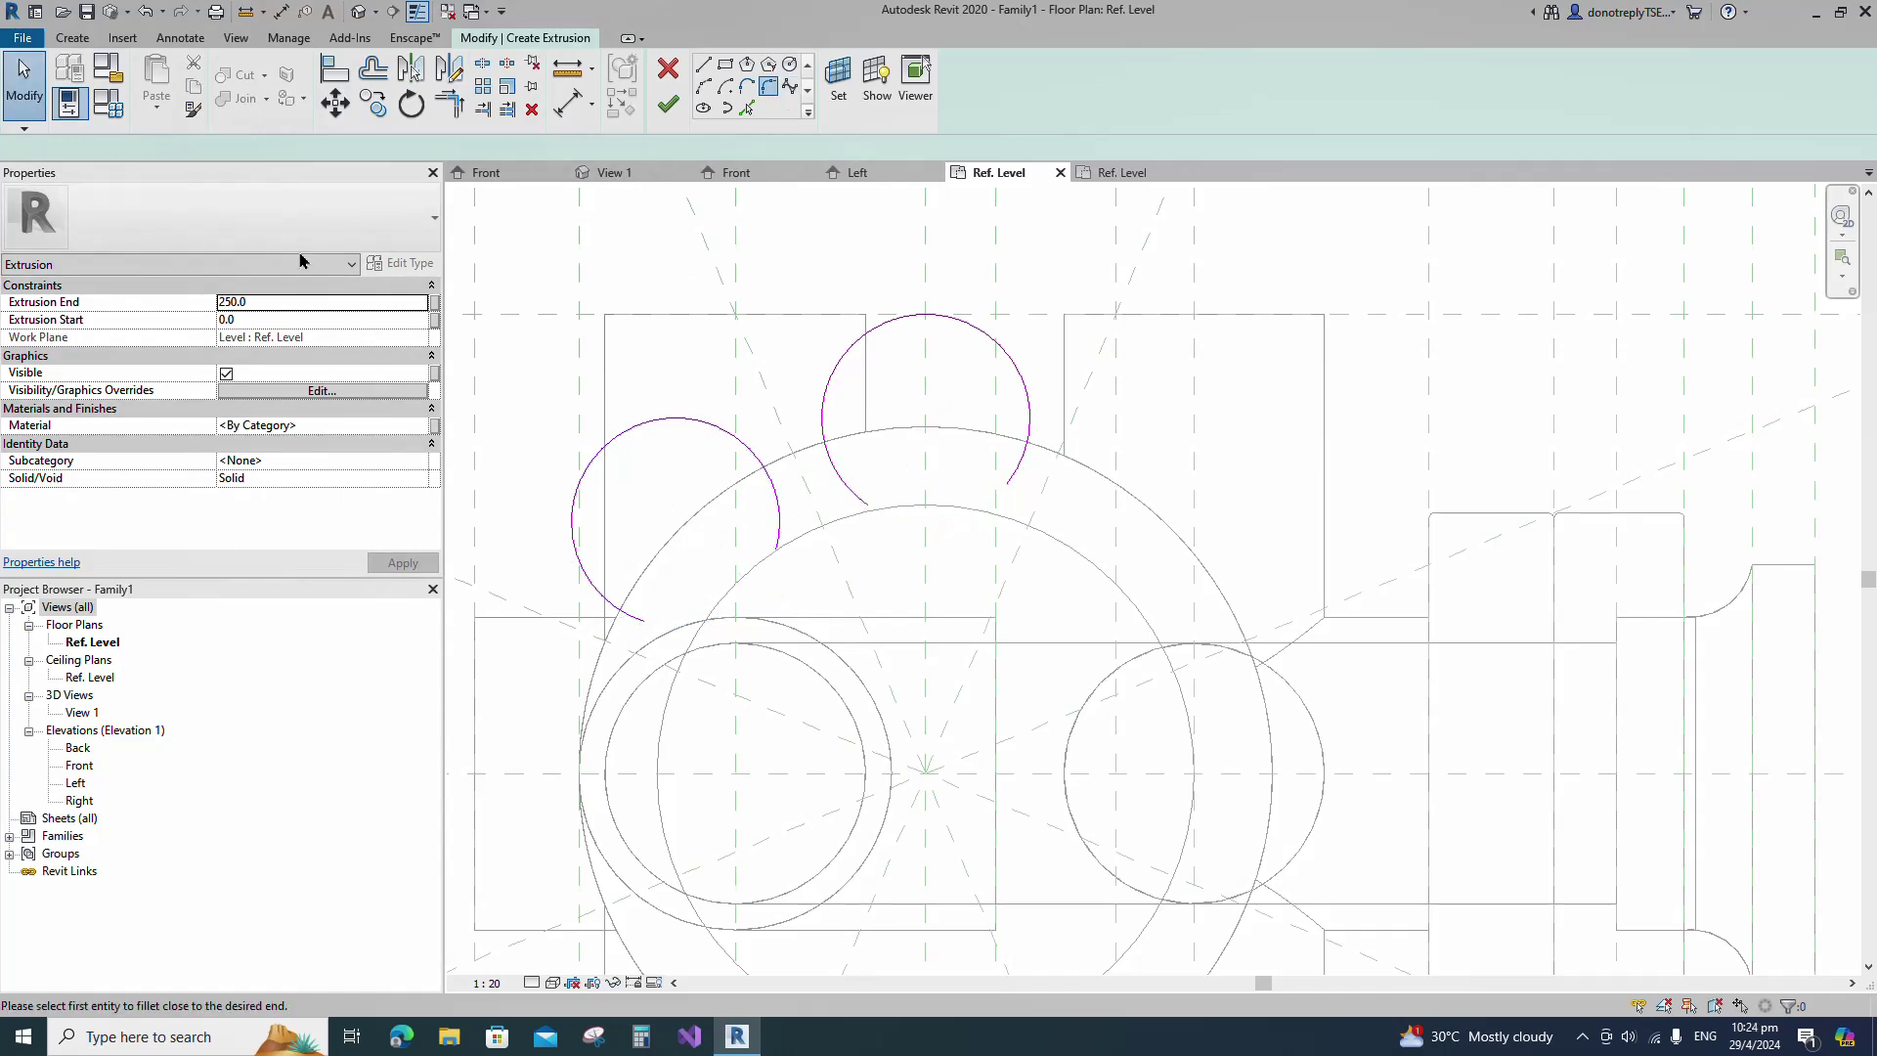
Join the two open arcs with a fillet arc of radius 10.
{"action": "type", "text": "10"}
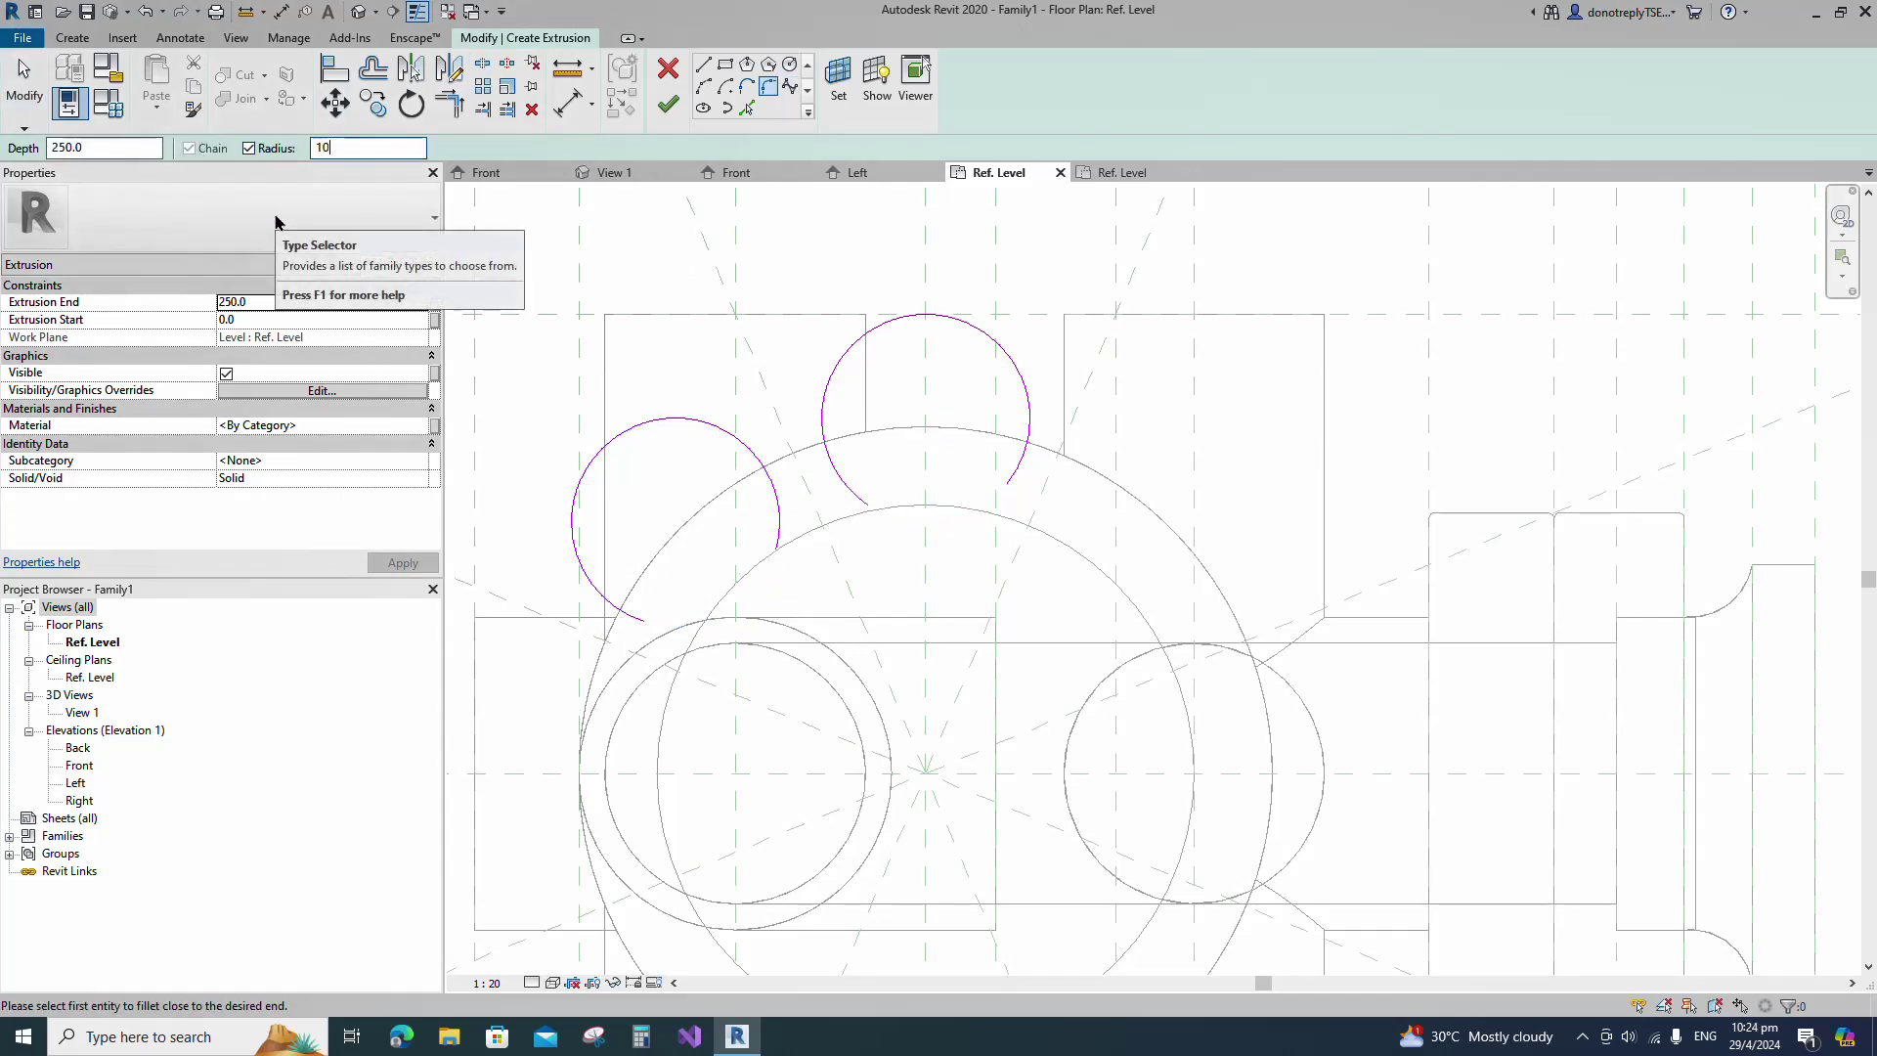
{"action": "left_click", "coordinate": [748, 435]}
{"action": "left_click", "coordinate": [826, 401]}
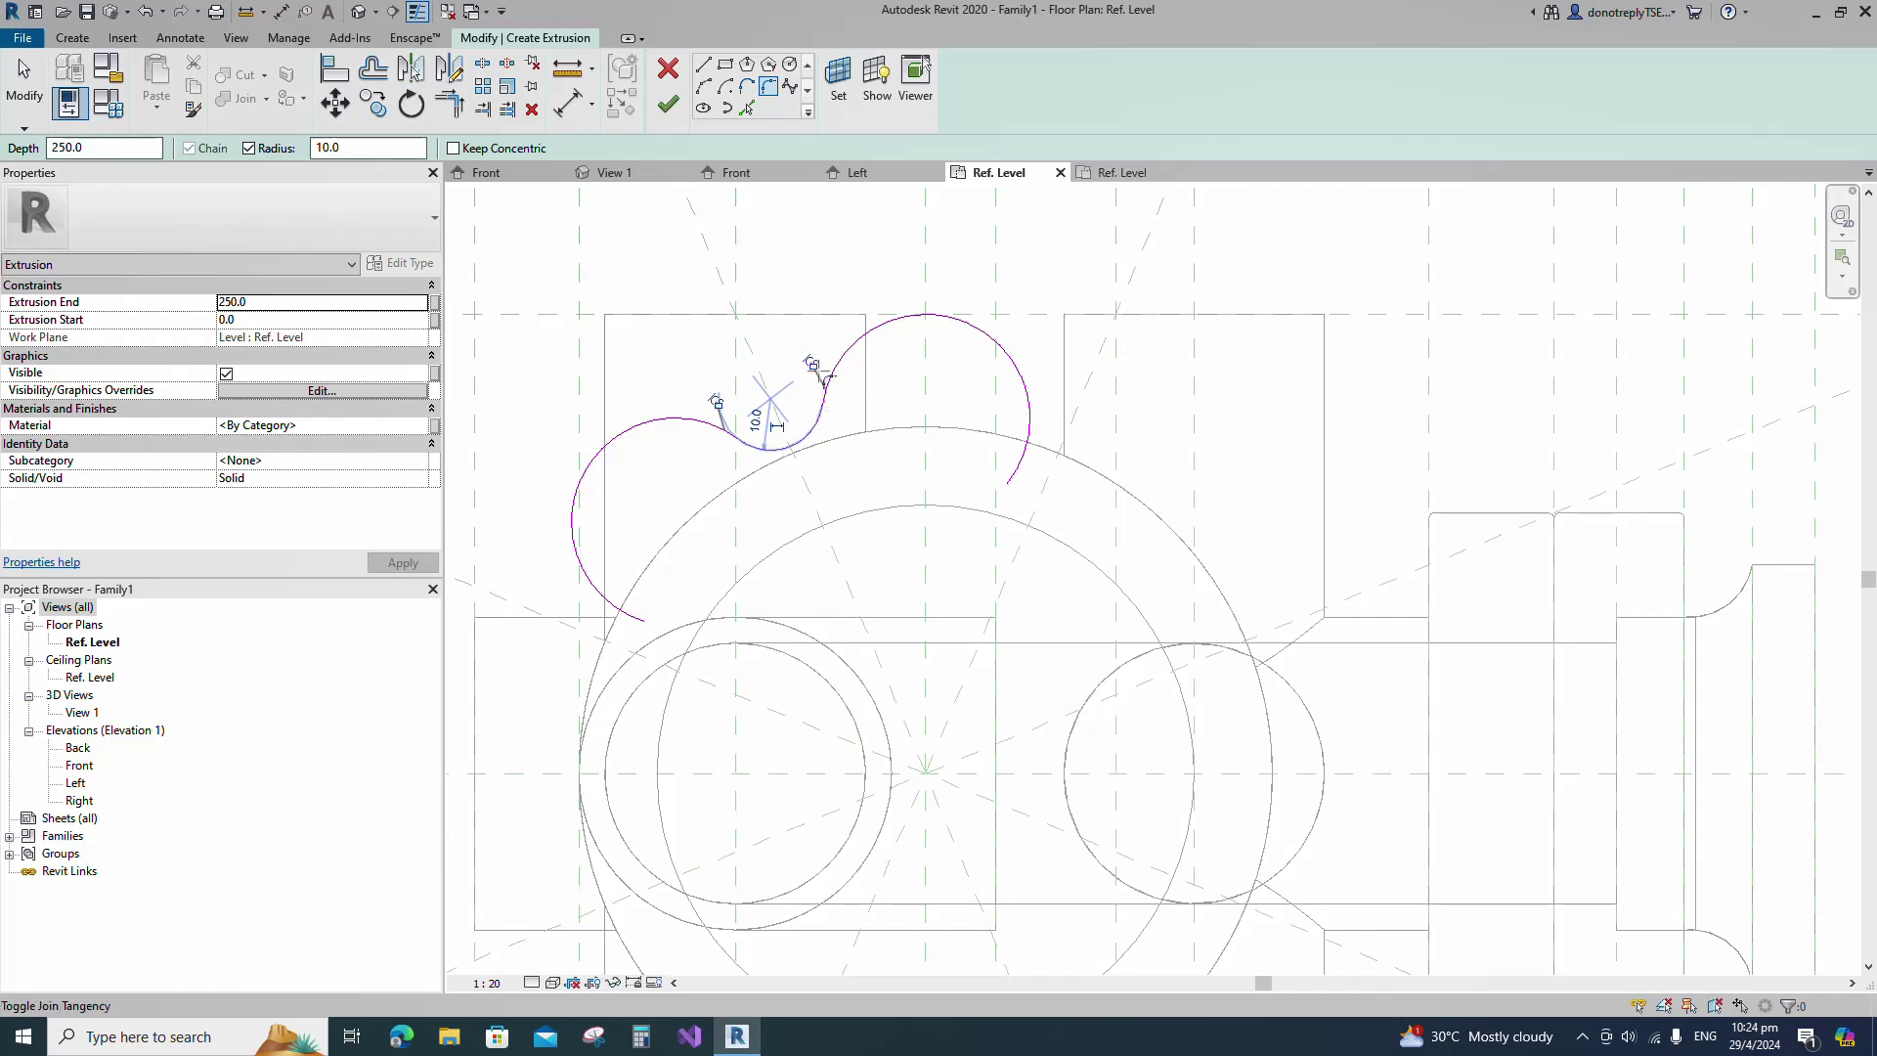
{"action": "scroll", "coordinate": [910, 459], "scroll_direction": "down", "scroll_amount": 2}
{"action": "key", "text": "Escape"}
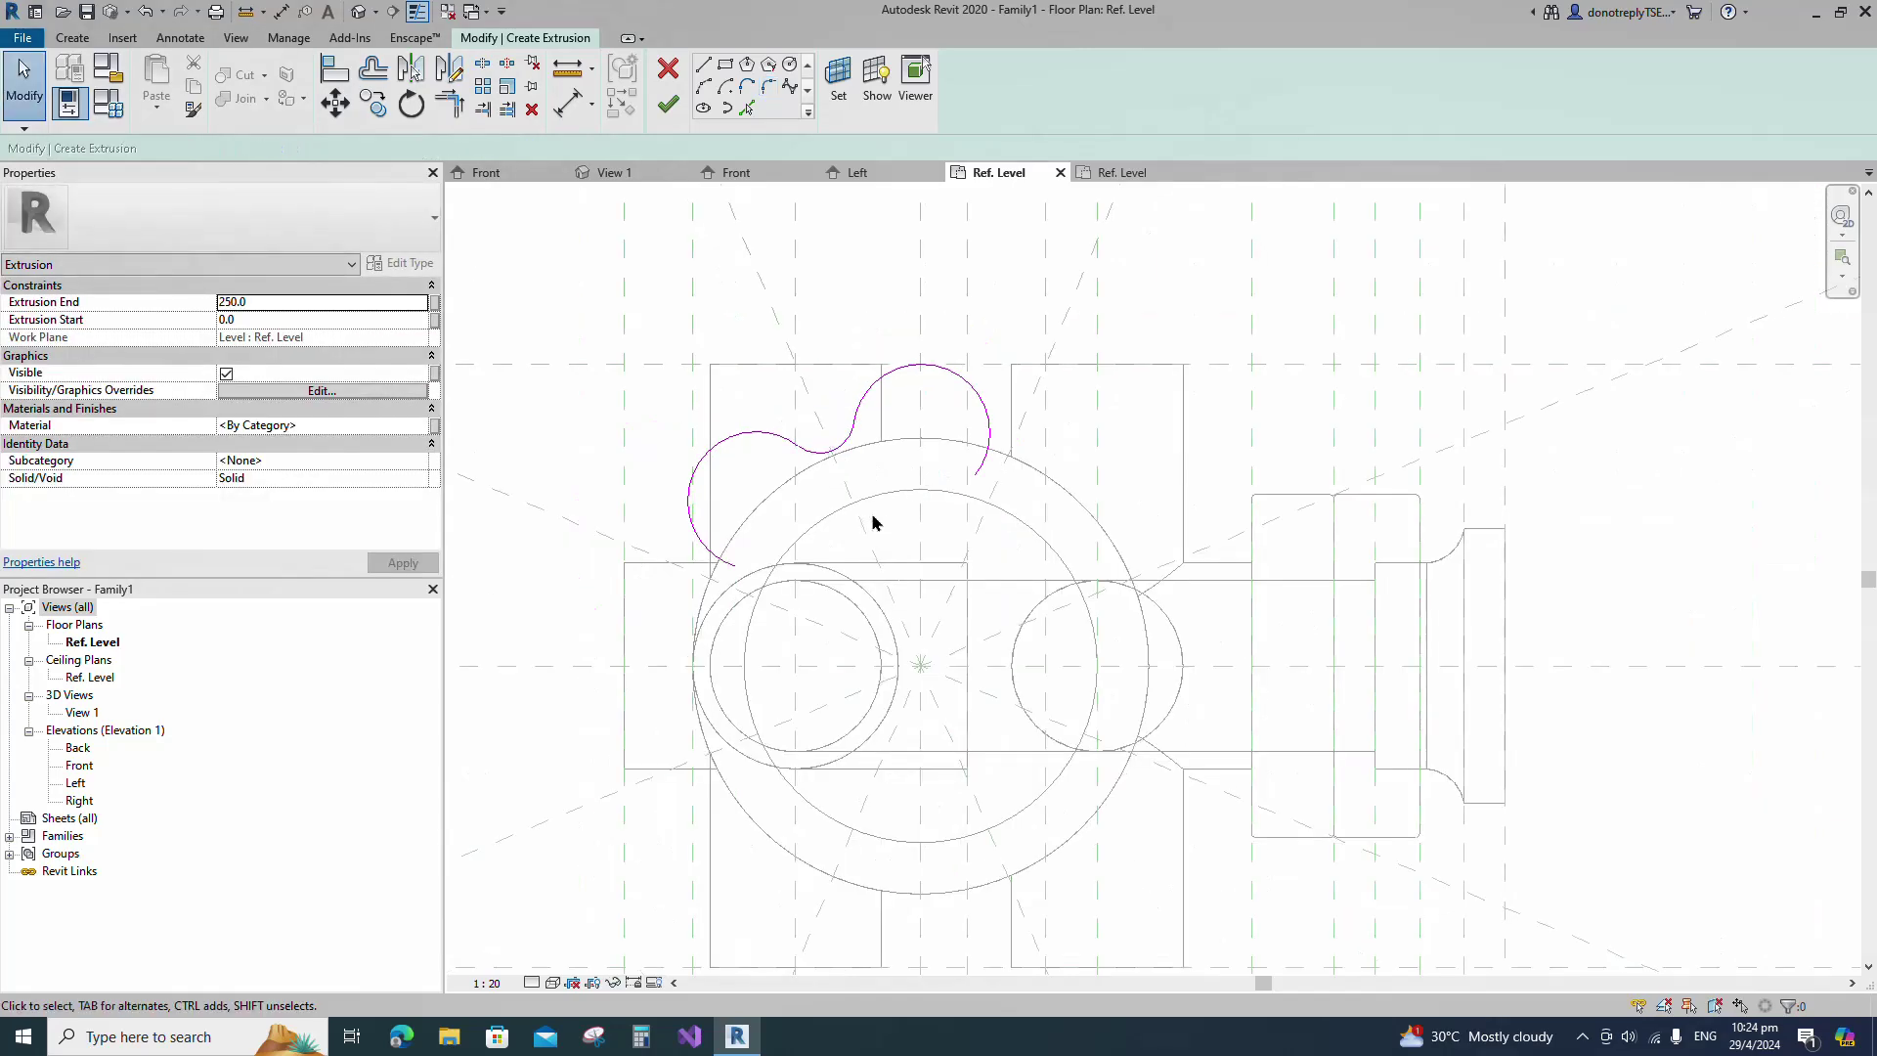
Mirror the upper-left lobe and its fillet about the vertical centre plane and trim the top lobe to meet it.
{"action": "left_click_drag", "start_coordinate": [592, 267], "coordinate": [914, 674]}
{"action": "left_click", "coordinate": [412, 68]}
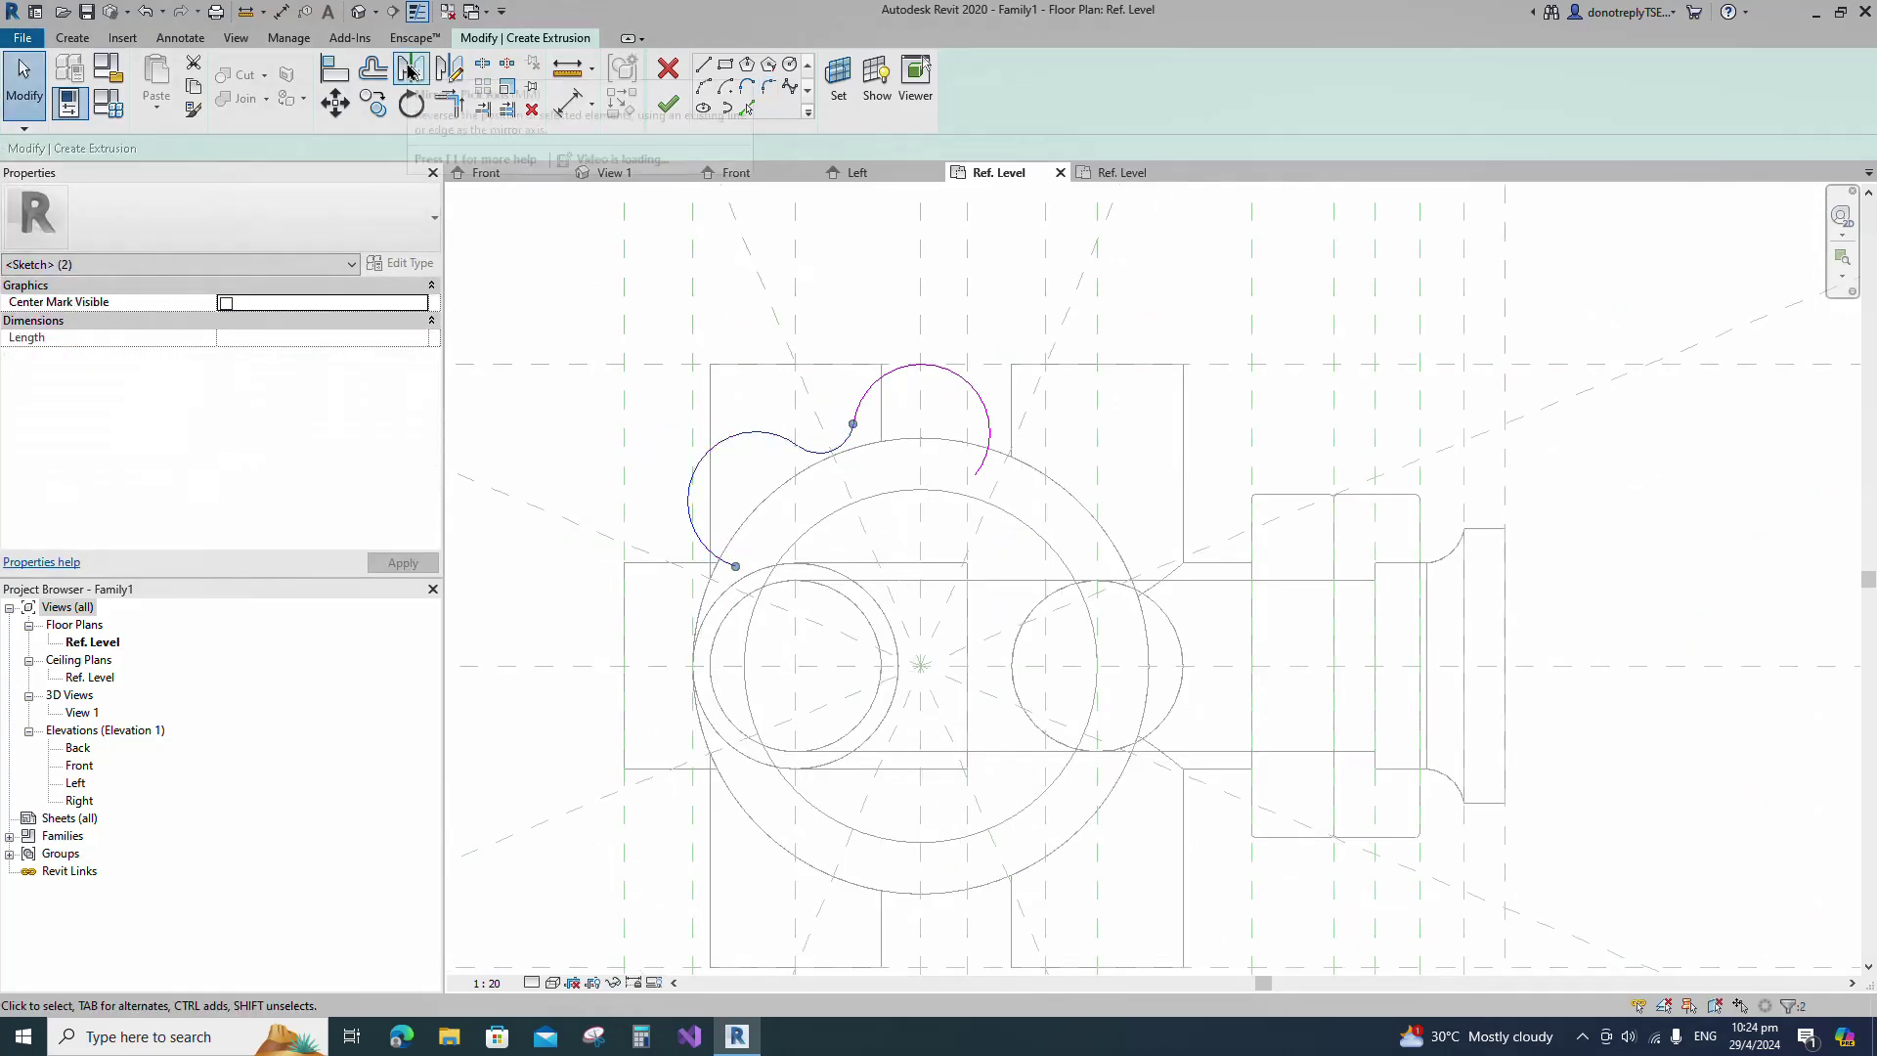
{"action": "left_click", "coordinate": [927, 296]}
{"action": "key", "text": "t"}
{"action": "key", "text": "r"}
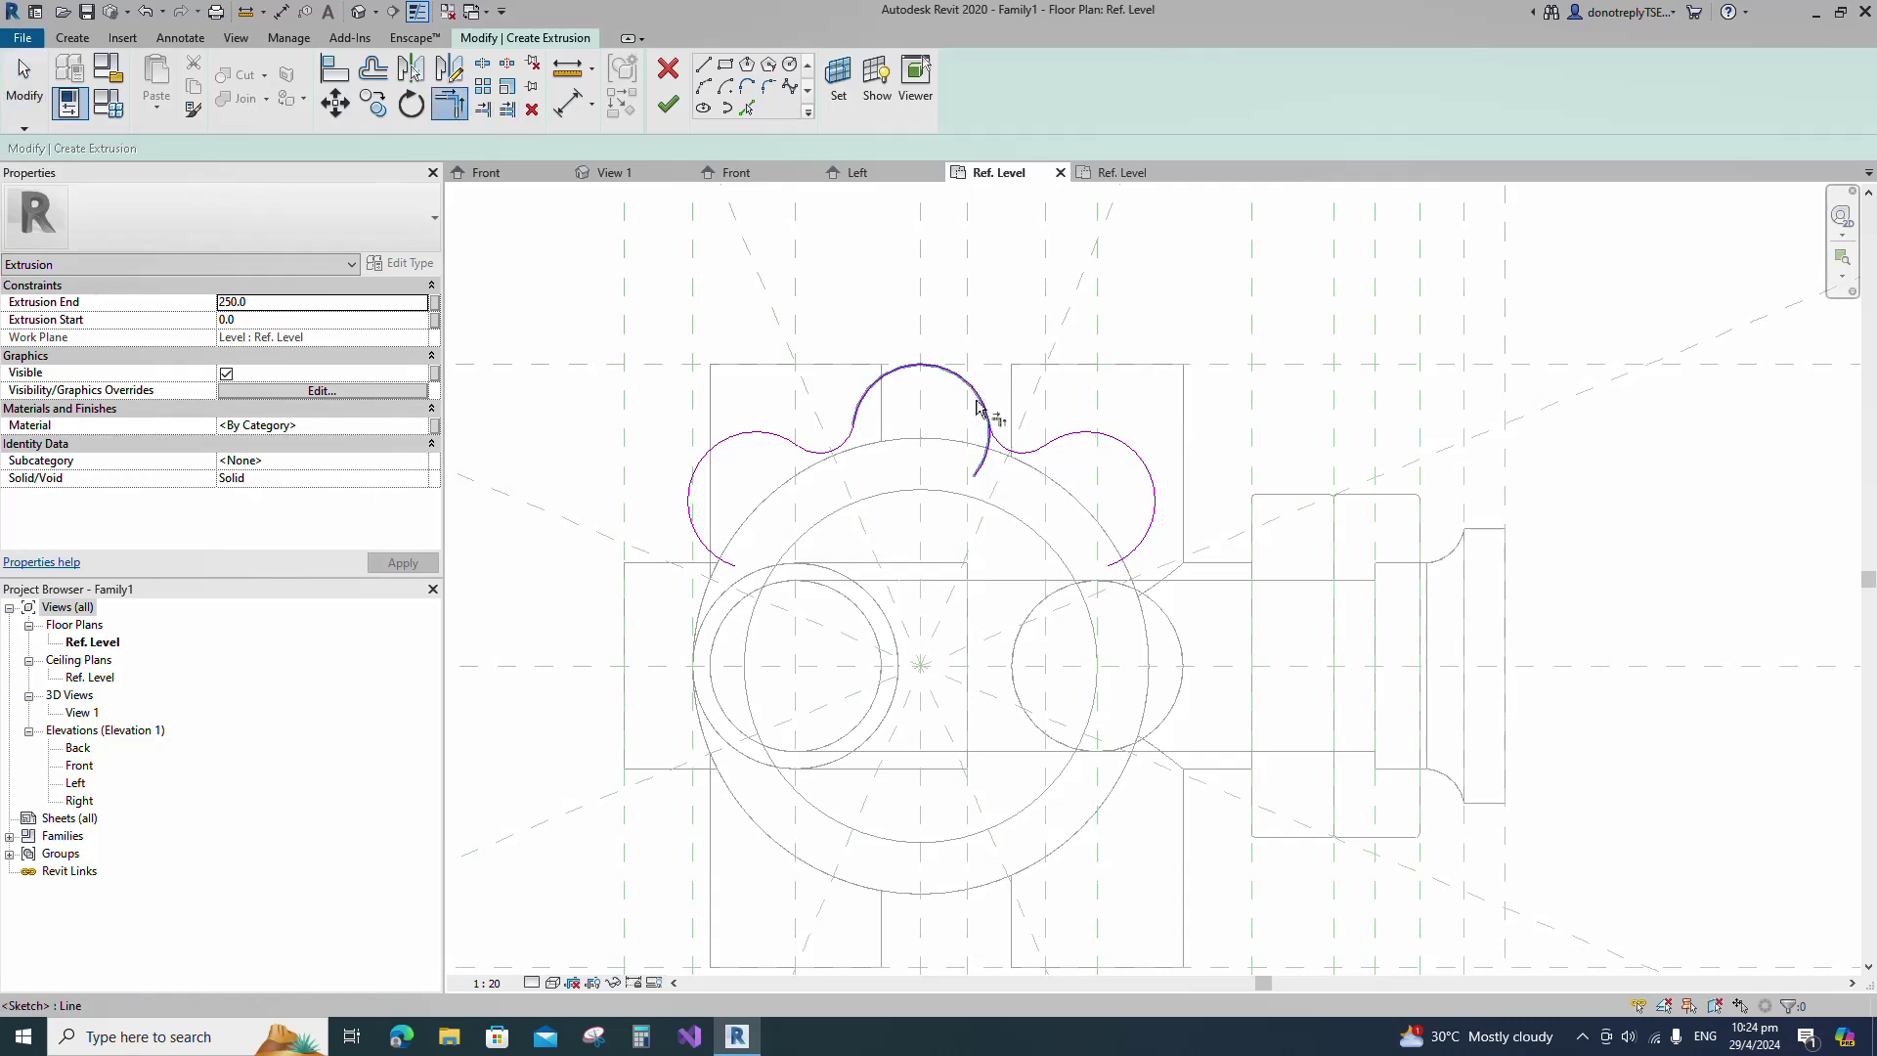
{"action": "scroll", "coordinate": [1075, 499], "scroll_direction": "down", "scroll_amount": 1}
{"action": "key", "text": "Escape"}
Mirror the upper chain of three lobes about the body's horizontal centre plane.
{"action": "left_click_drag", "start_coordinate": [616, 313], "coordinate": [1223, 628]}
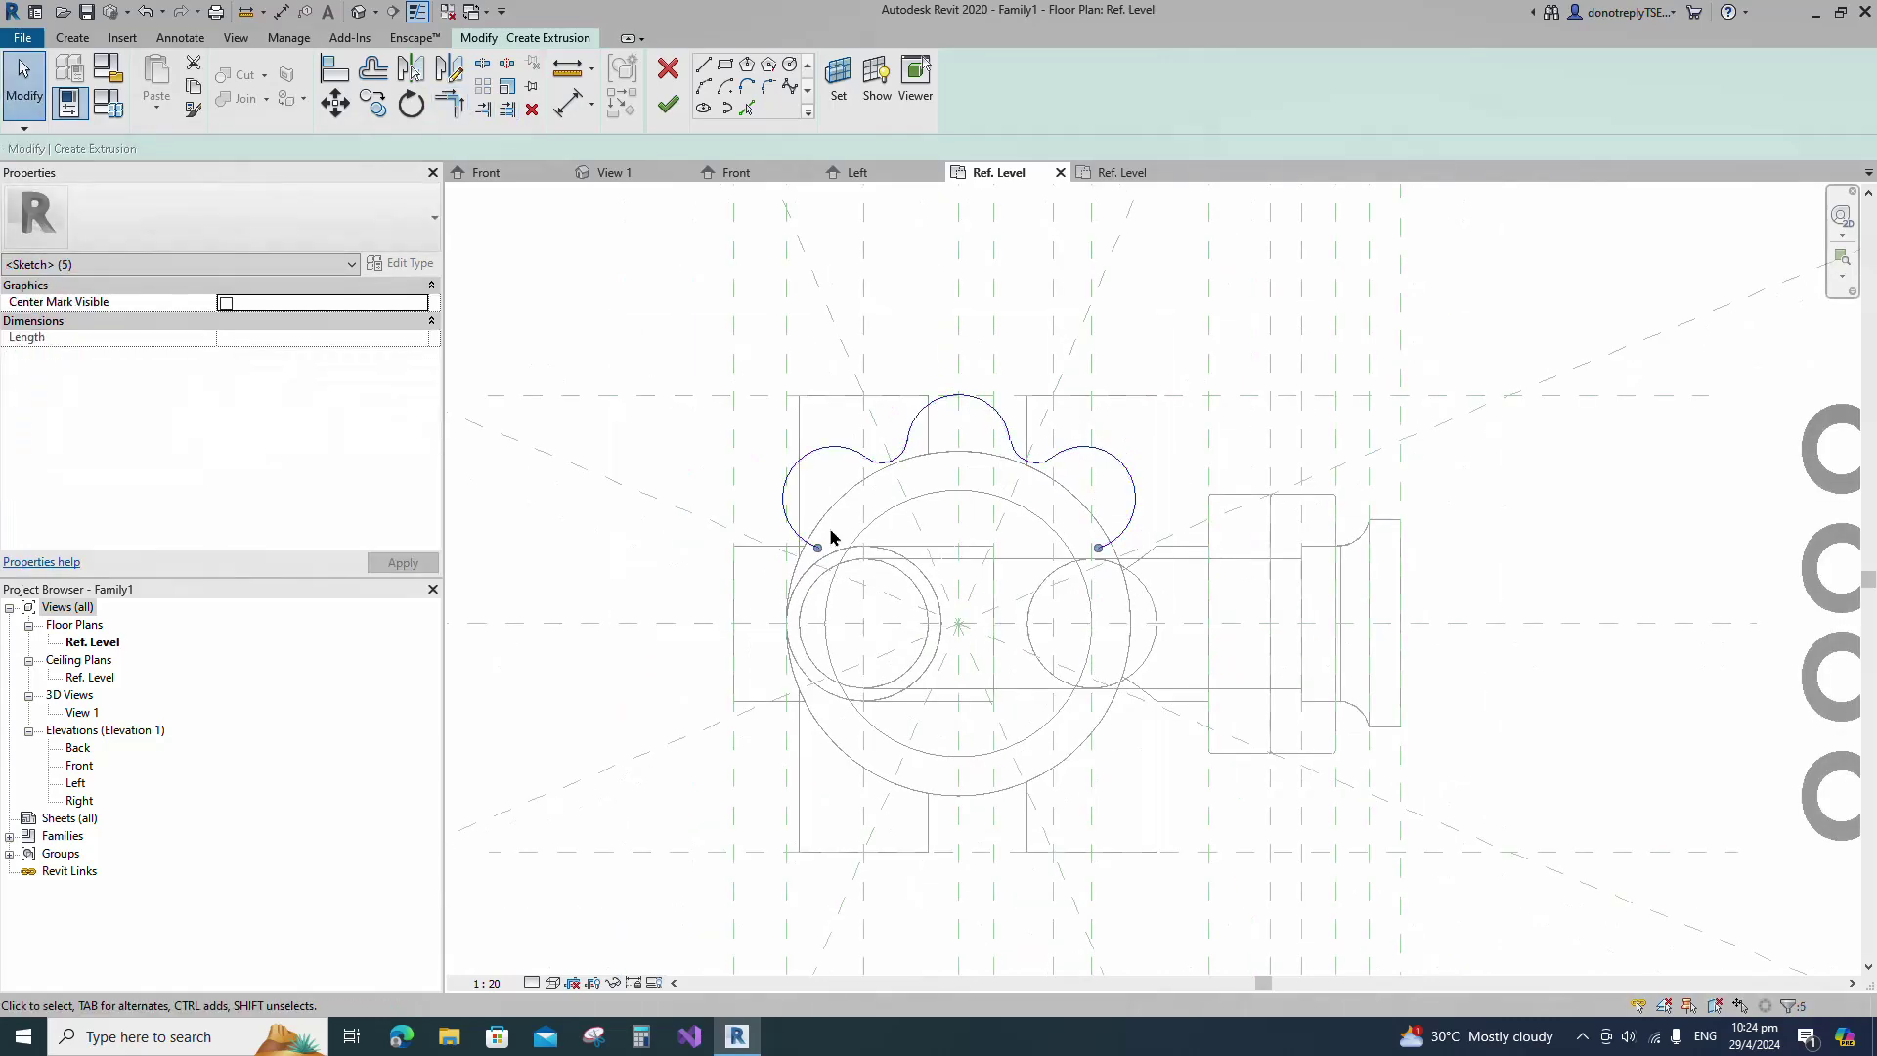
{"action": "left_click", "coordinate": [411, 68]}
{"action": "left_click", "coordinate": [743, 623]}
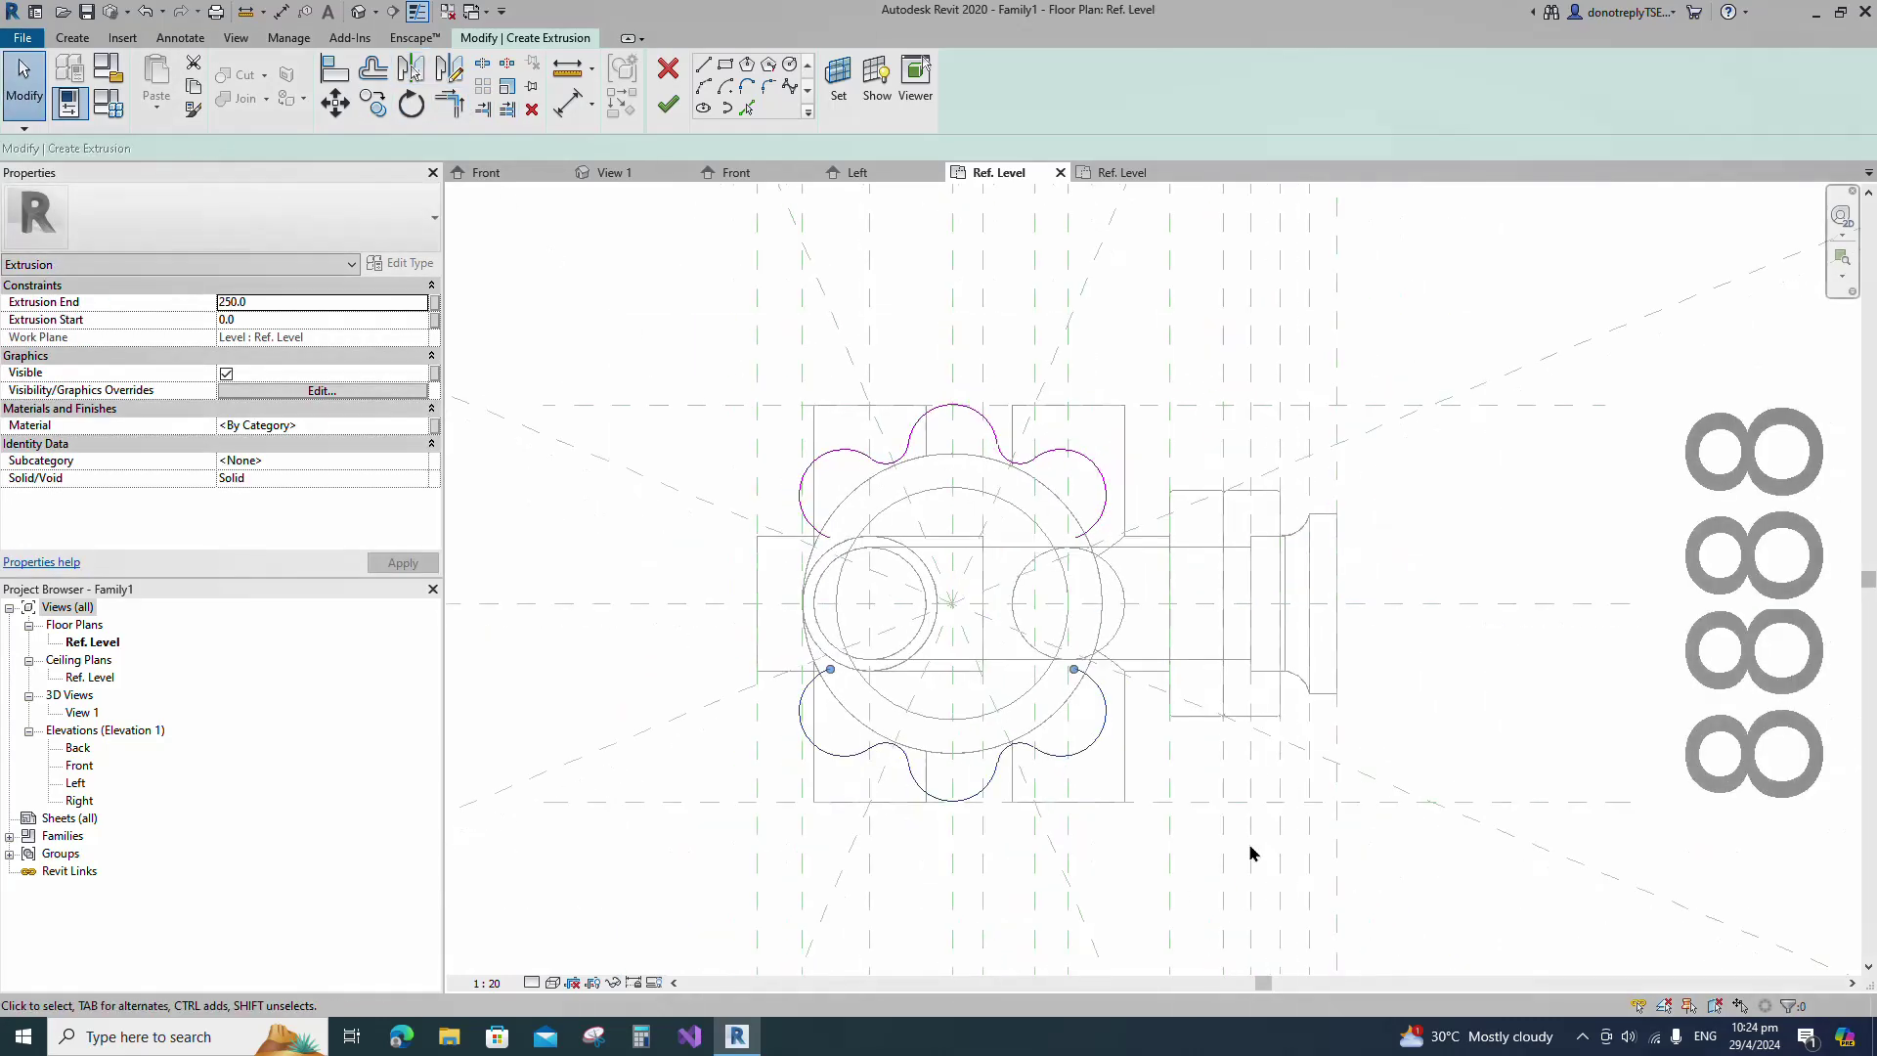
{"action": "scroll", "coordinate": [1242, 849], "scroll_direction": "up", "scroll_amount": 1}
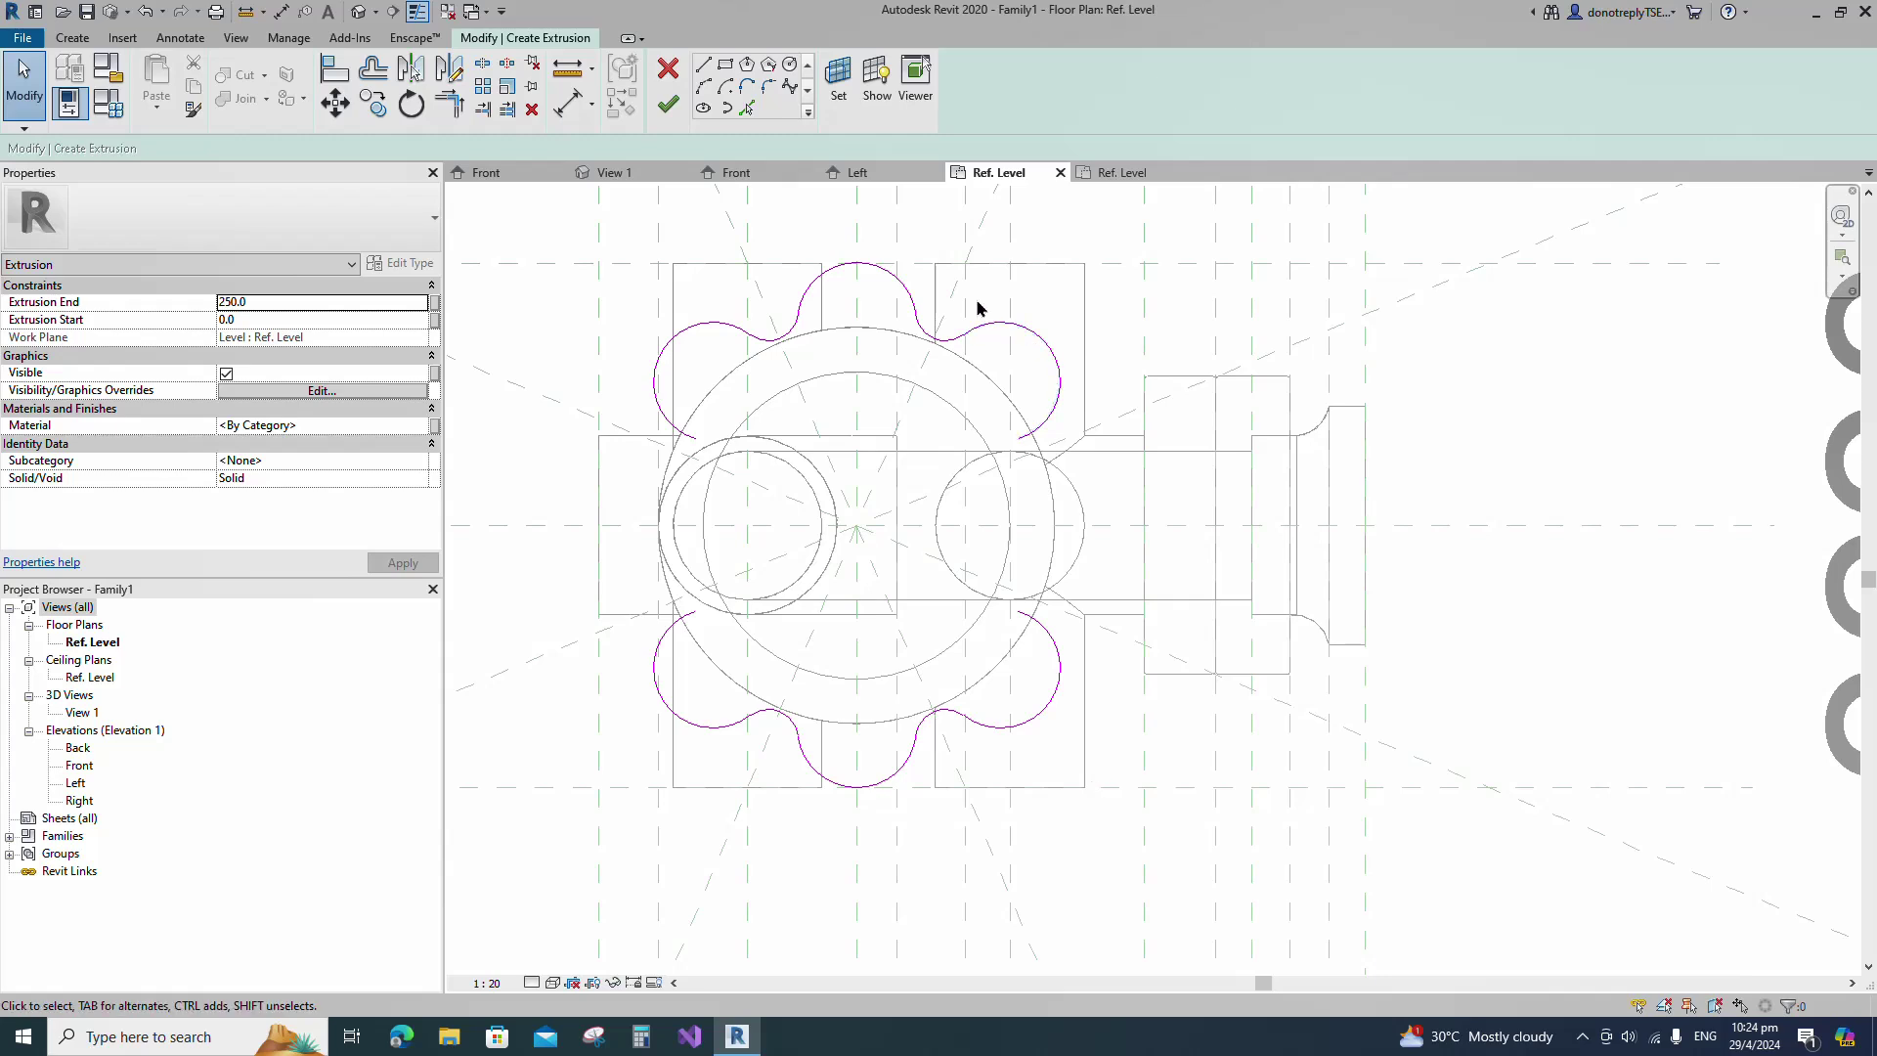
Mirror the upper-right lobe and its fillet about the shallow slanted plane to form the lobe on the right side.
{"action": "left_click_drag", "start_coordinate": [880, 230], "coordinate": [1146, 511]}
{"action": "key", "text": "m"}
{"action": "key", "text": "m"}
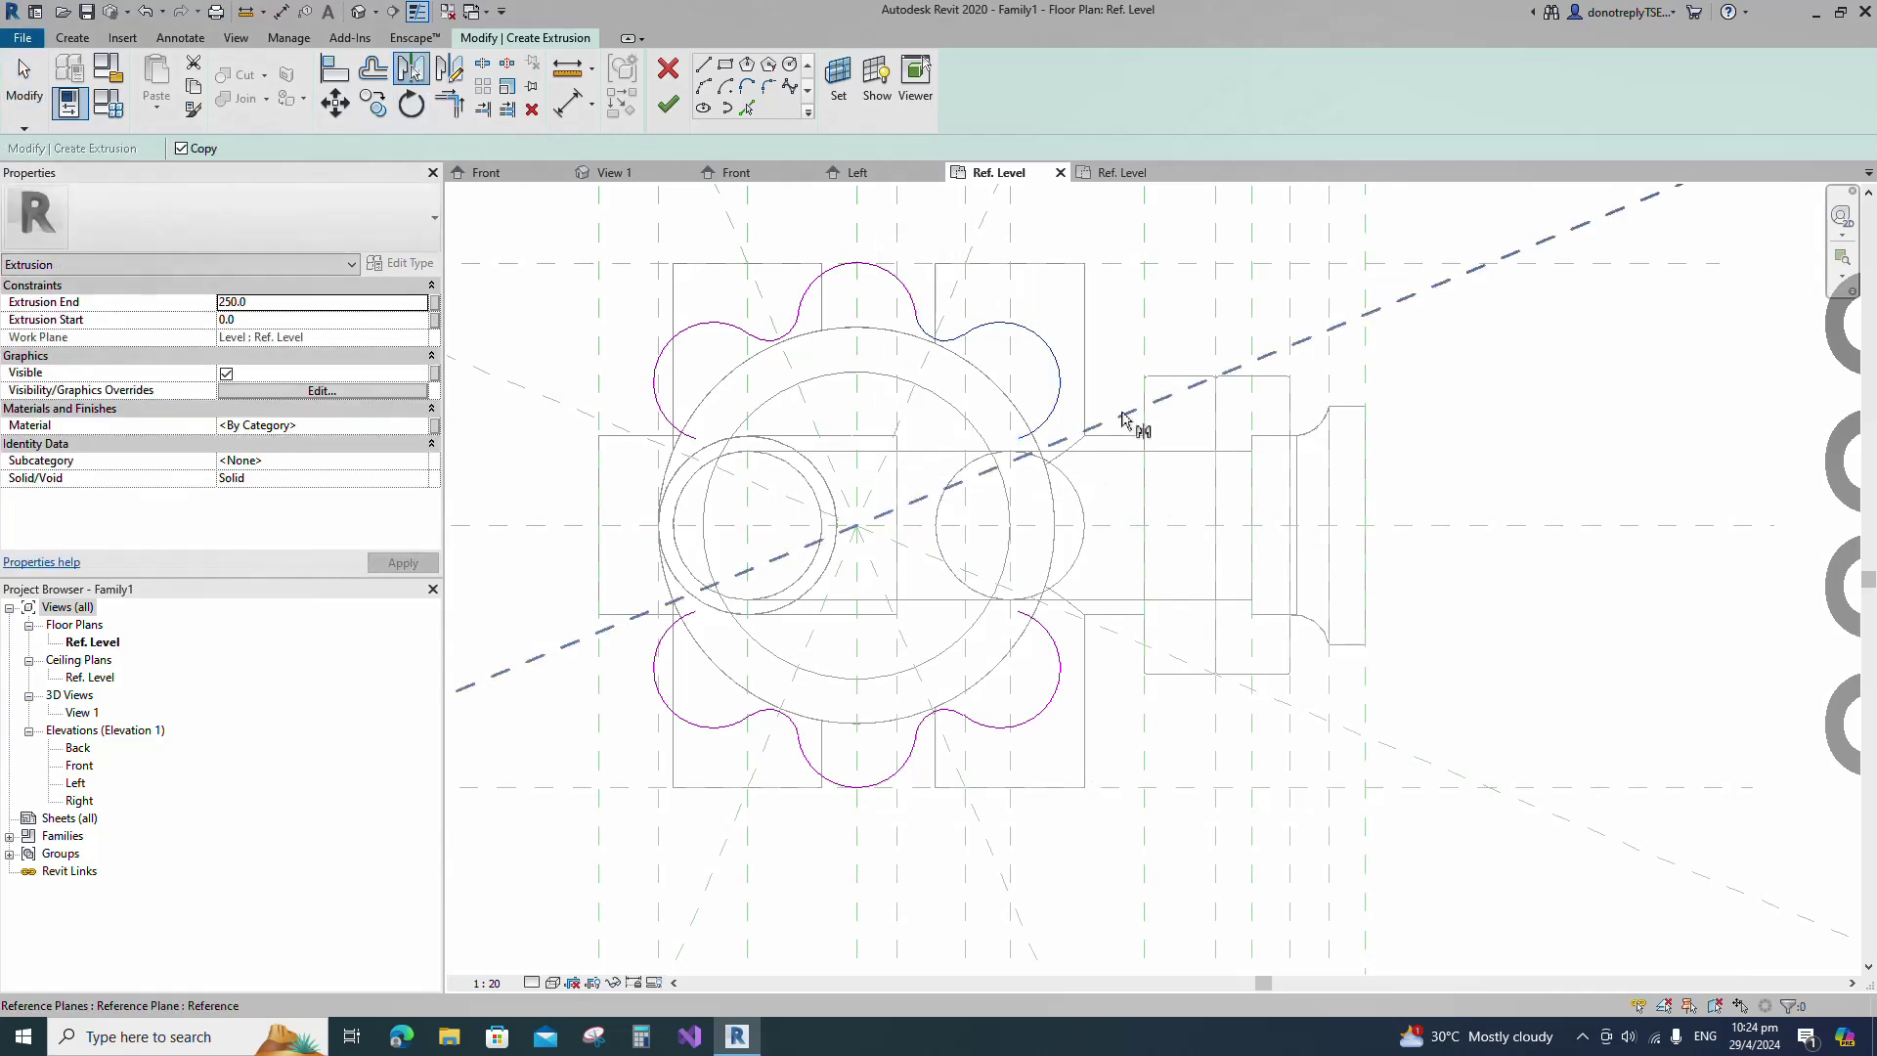
{"action": "left_click", "coordinate": [1140, 415]}
{"action": "key", "text": "Escape"}
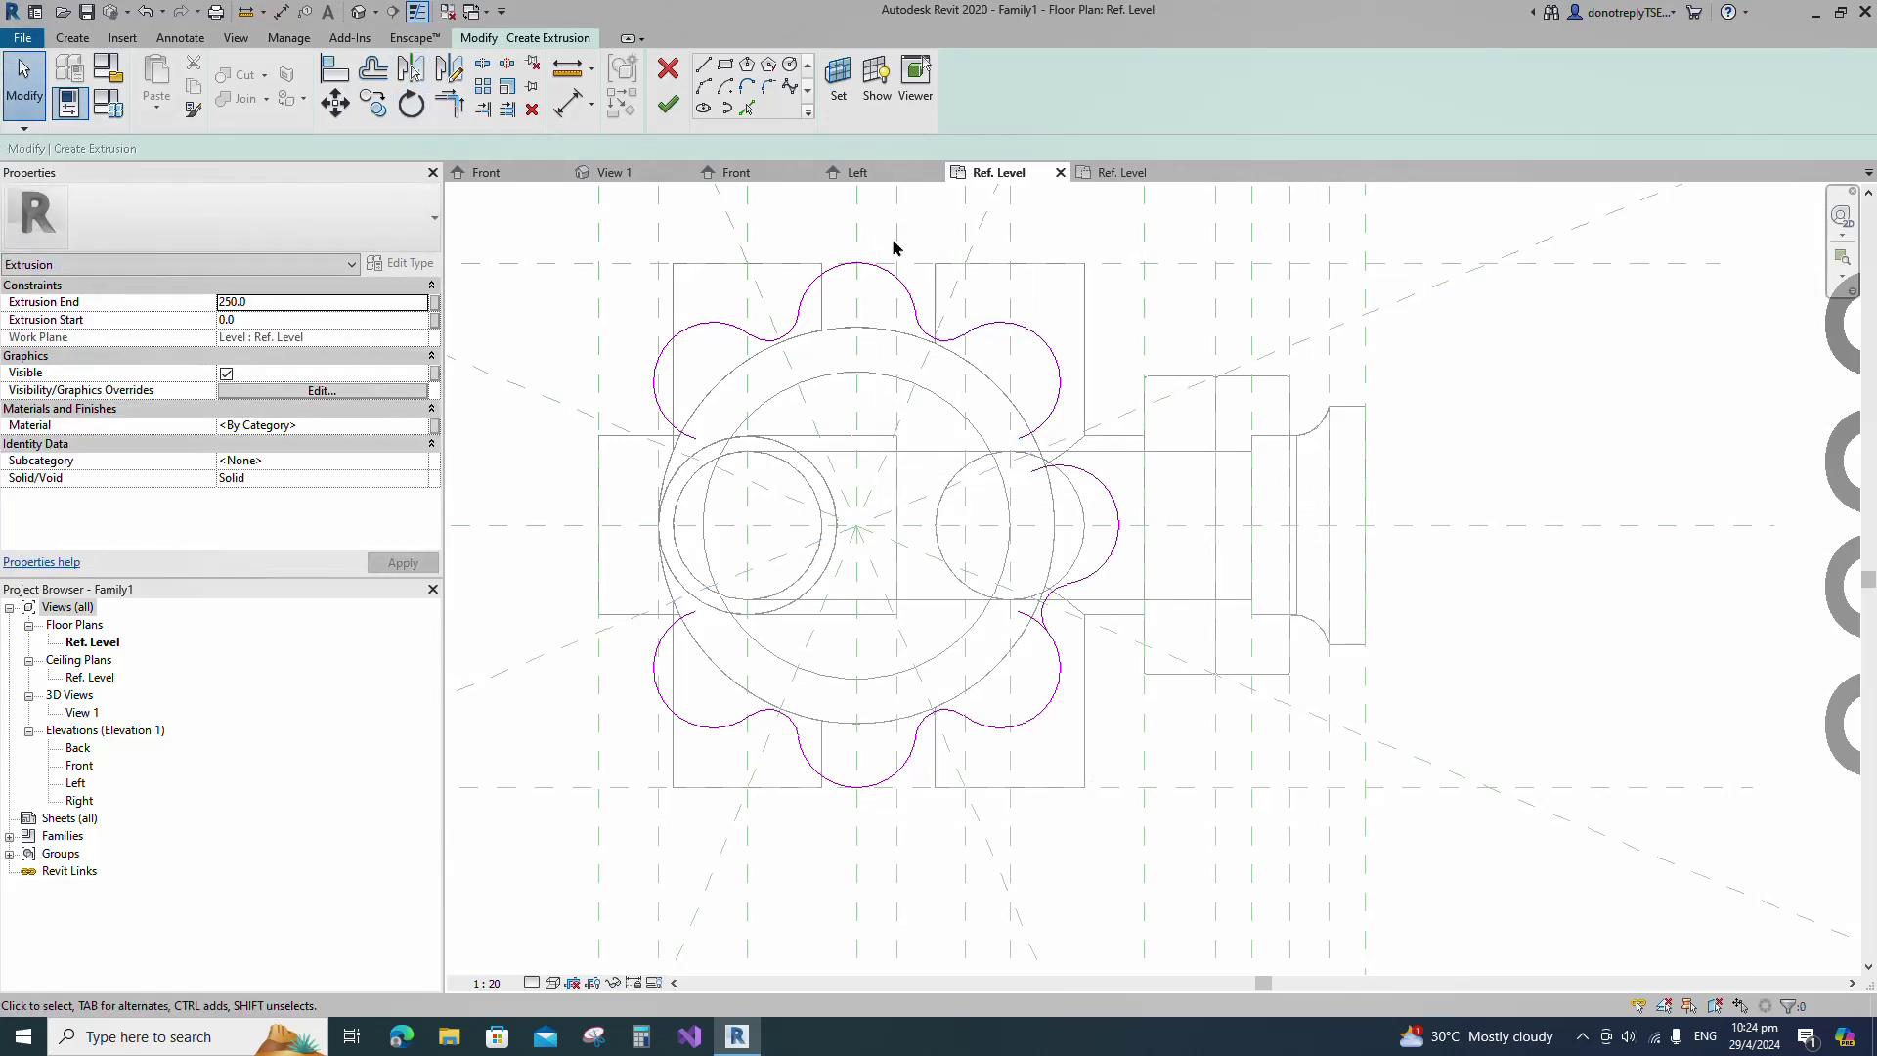
Mirror the fillet beside the top lobe across a drawn diagonal axis through the body's centre, placing it above the right lobe.
{"action": "left_click_drag", "start_coordinate": [883, 230], "coordinate": [997, 428]}
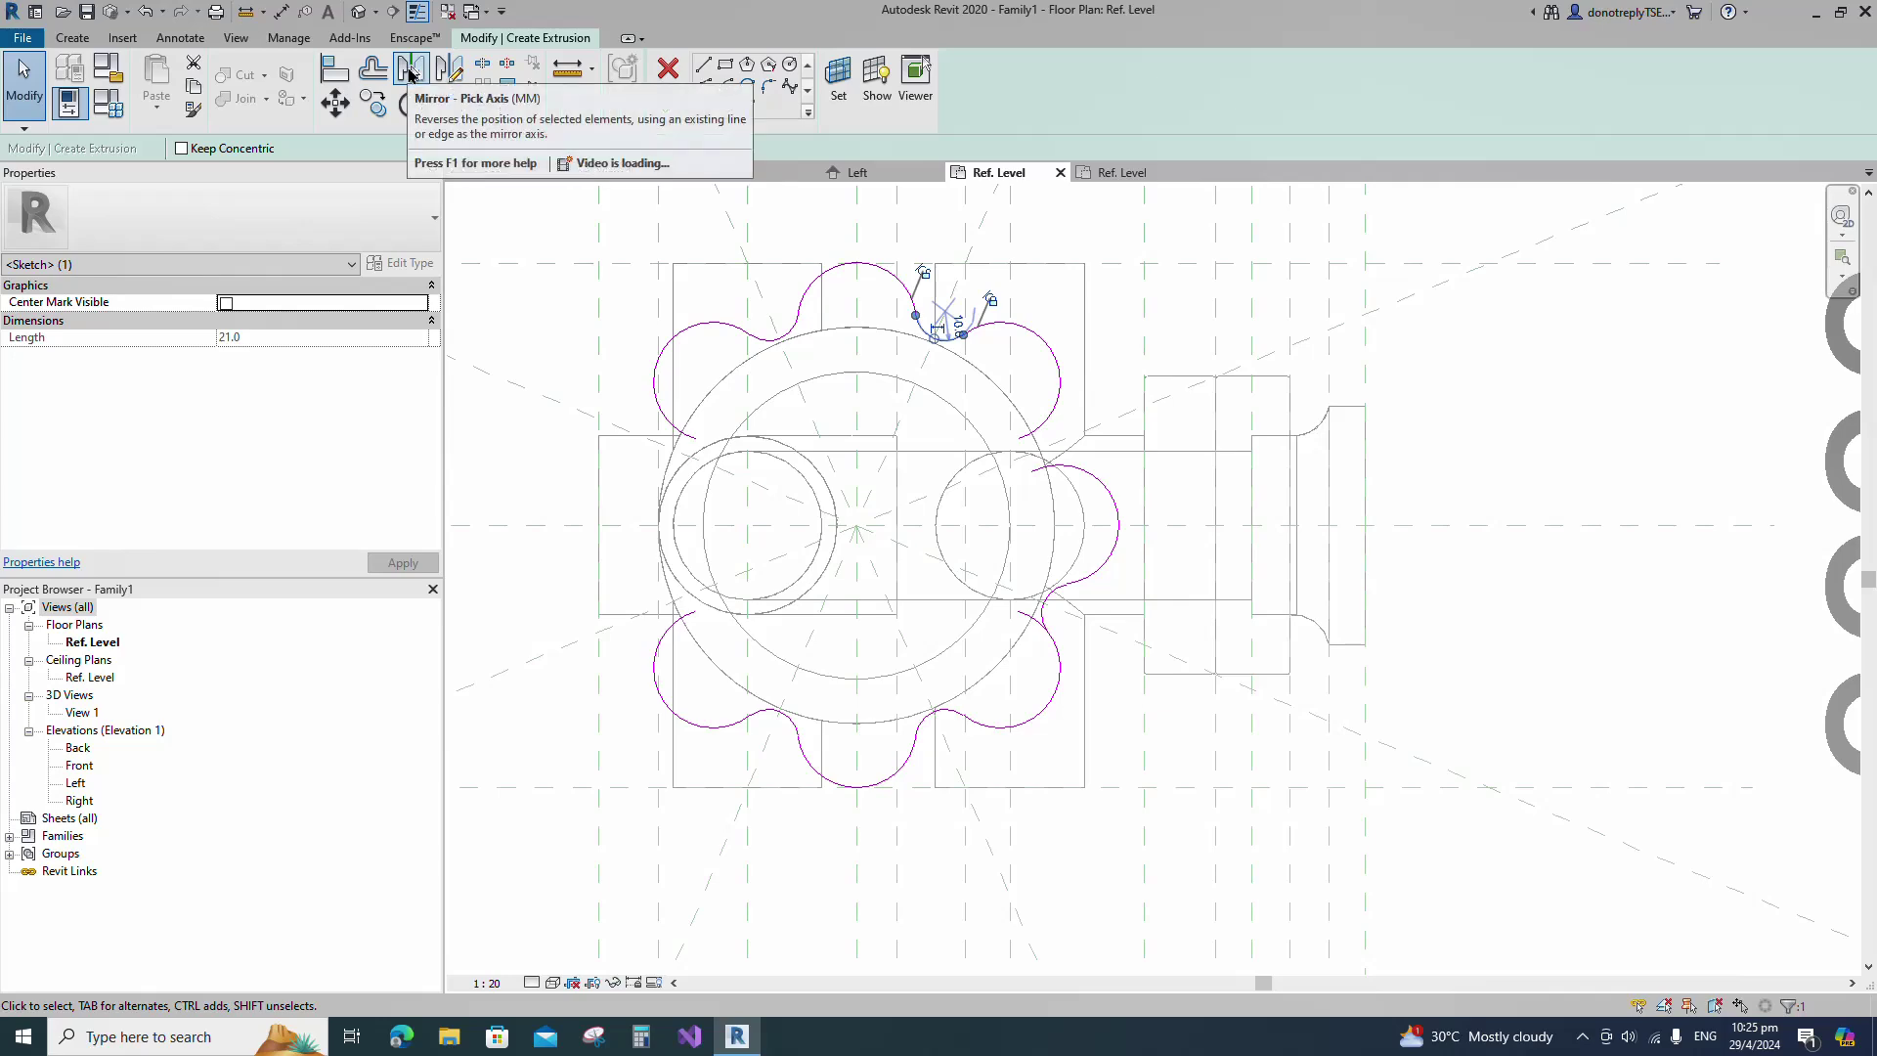
{"action": "left_click", "coordinate": [449, 69]}
{"action": "left_click", "coordinate": [856, 528]}
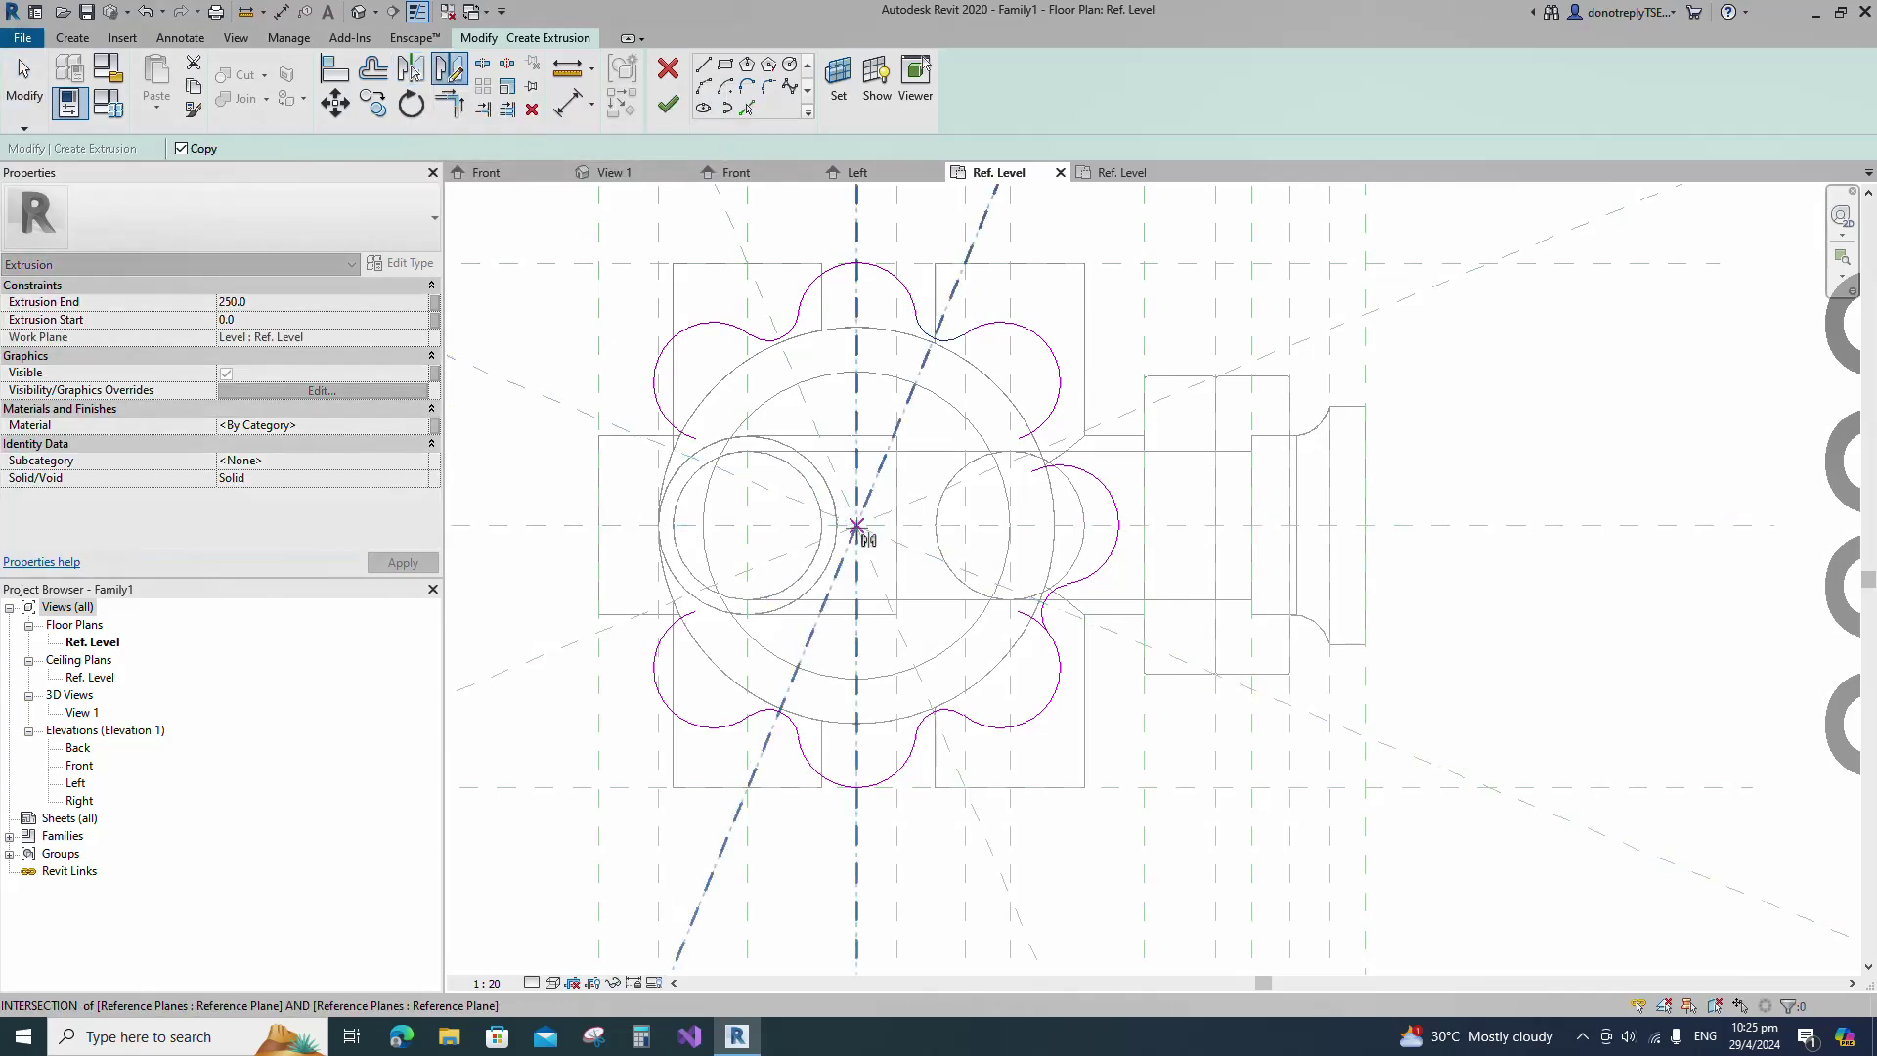
{"action": "left_click", "coordinate": [1045, 415]}
Trim the right lobe, its two fillets and the adjoining lobes into one continuous outline.
{"action": "key", "text": "t"}
{"action": "key", "text": "r"}
{"action": "scroll", "coordinate": [1036, 420], "scroll_direction": "up", "scroll_amount": 1}
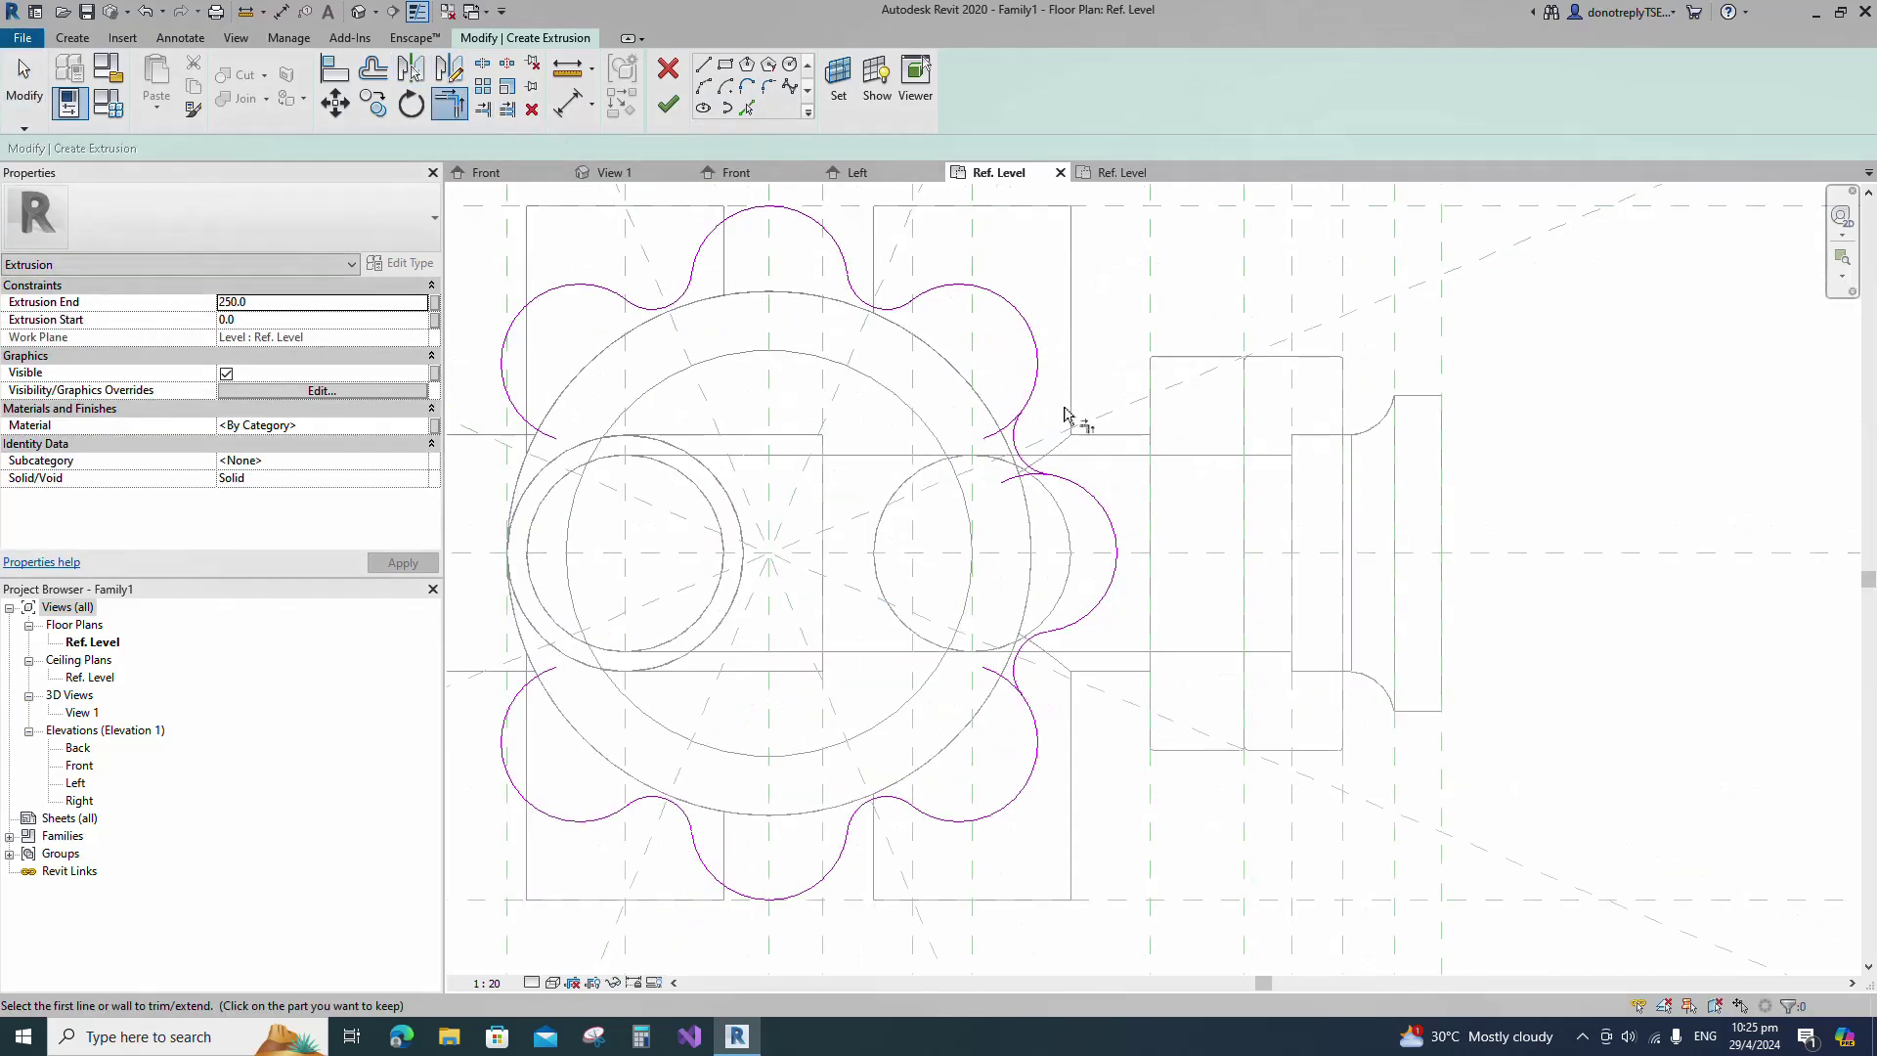
{"action": "left_click", "coordinate": [1076, 619]}
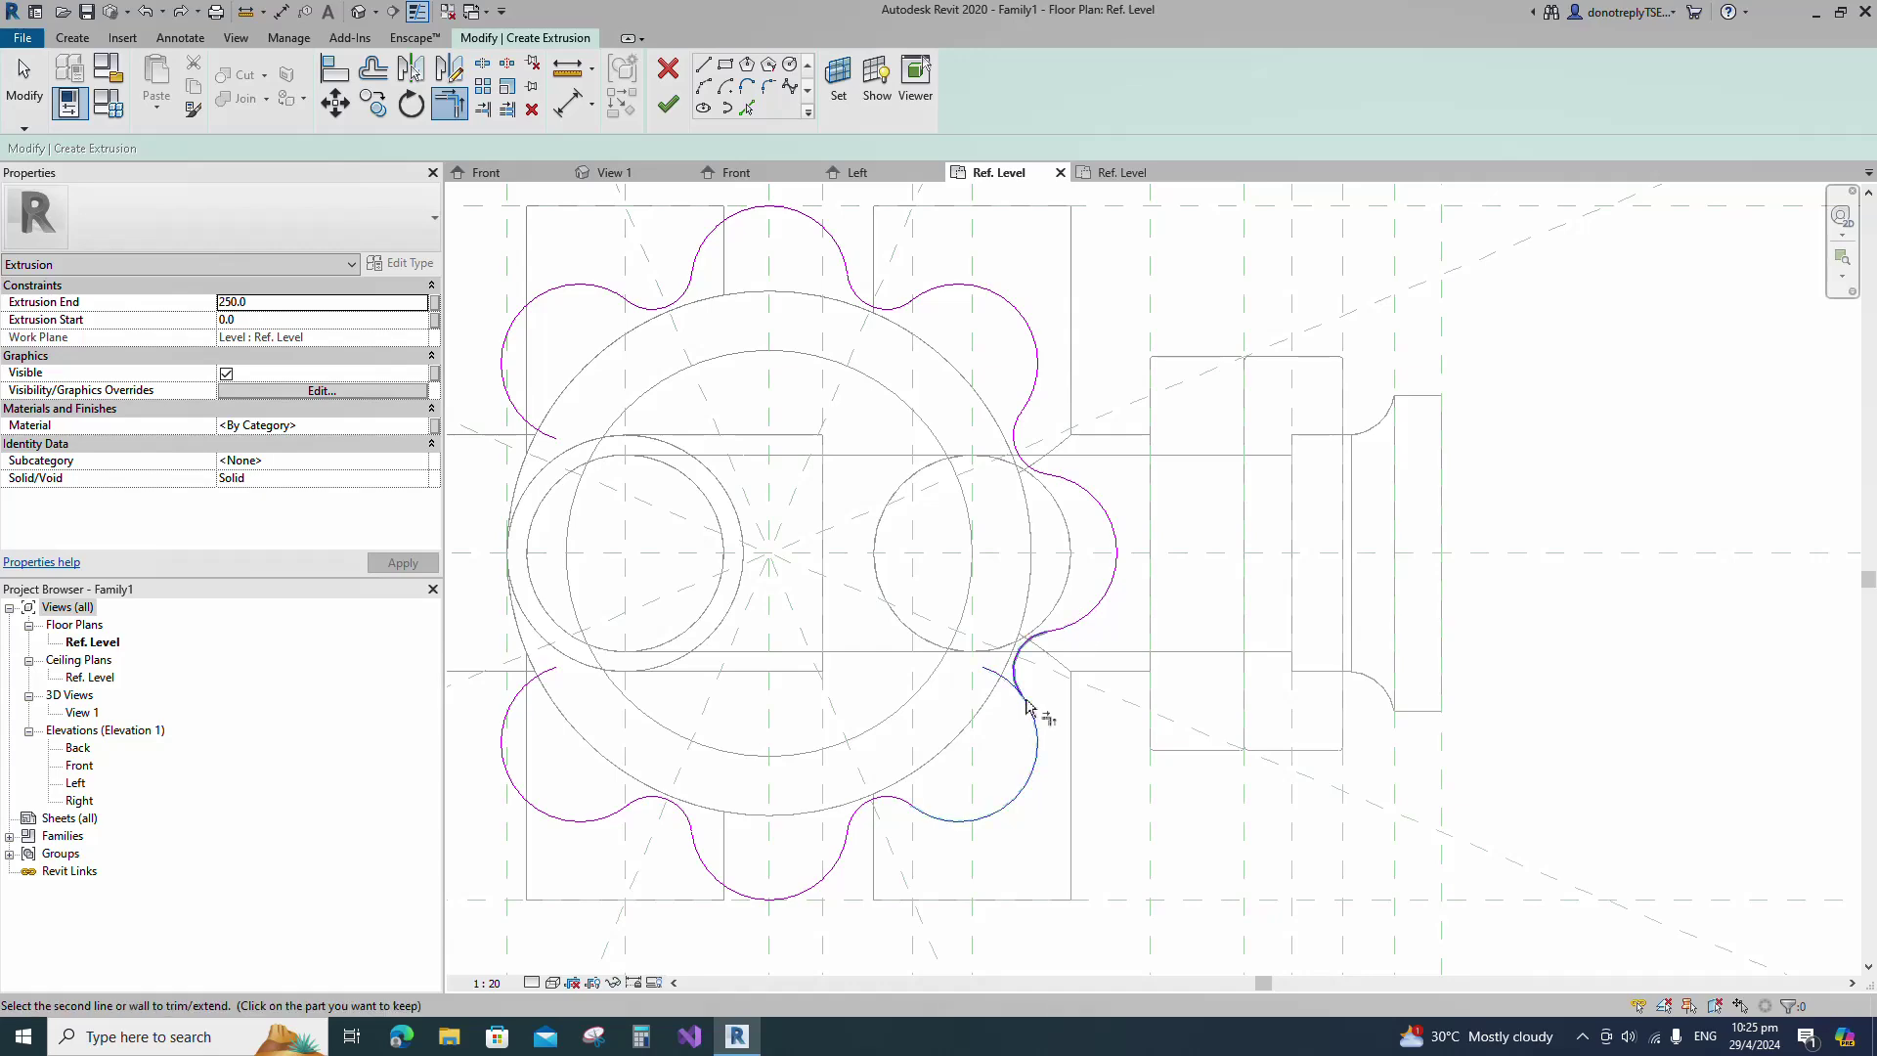
{"action": "scroll", "coordinate": [1070, 693], "scroll_direction": "down", "scroll_amount": 2}
{"action": "key", "text": "Escape"}
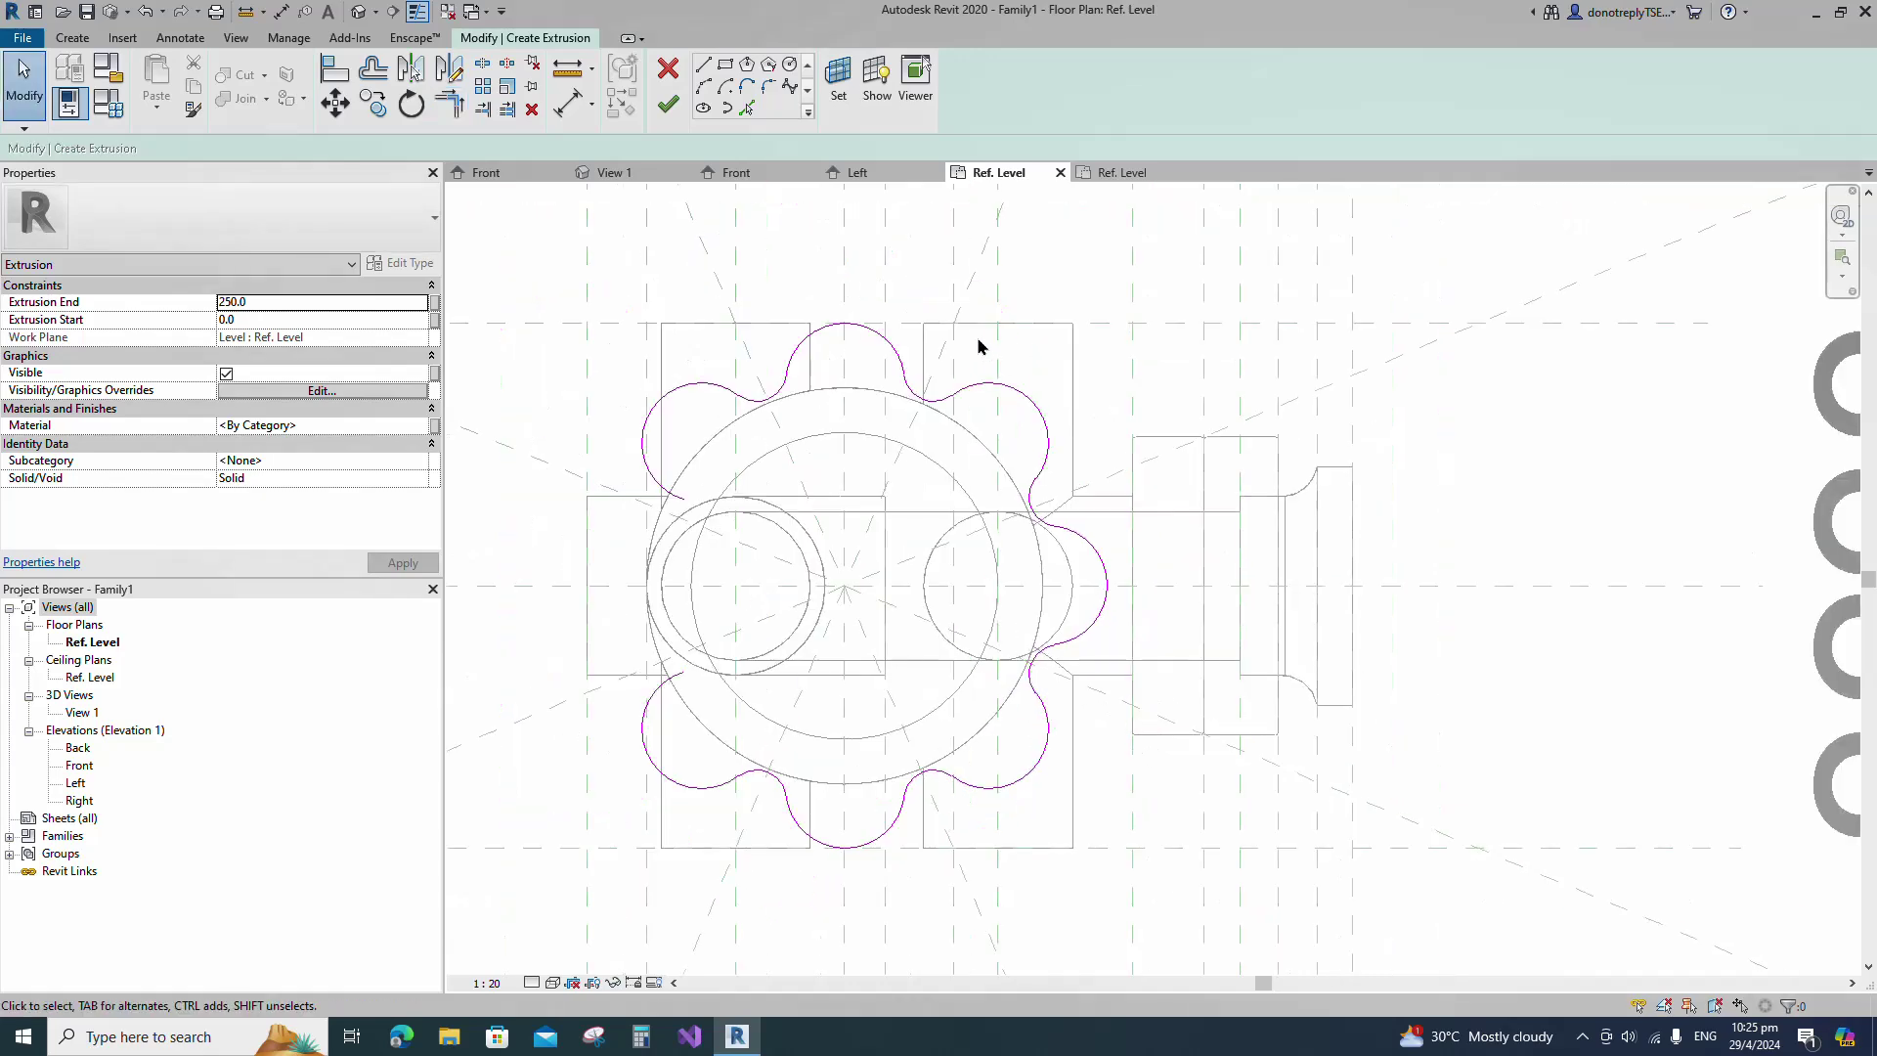
Mirror the right lobe with its two fillets about the body's vertical centre plane.
{"action": "left_click_drag", "start_coordinate": [1178, 733], "coordinate": [1181, 741]}
{"action": "left_click", "coordinate": [412, 70]}
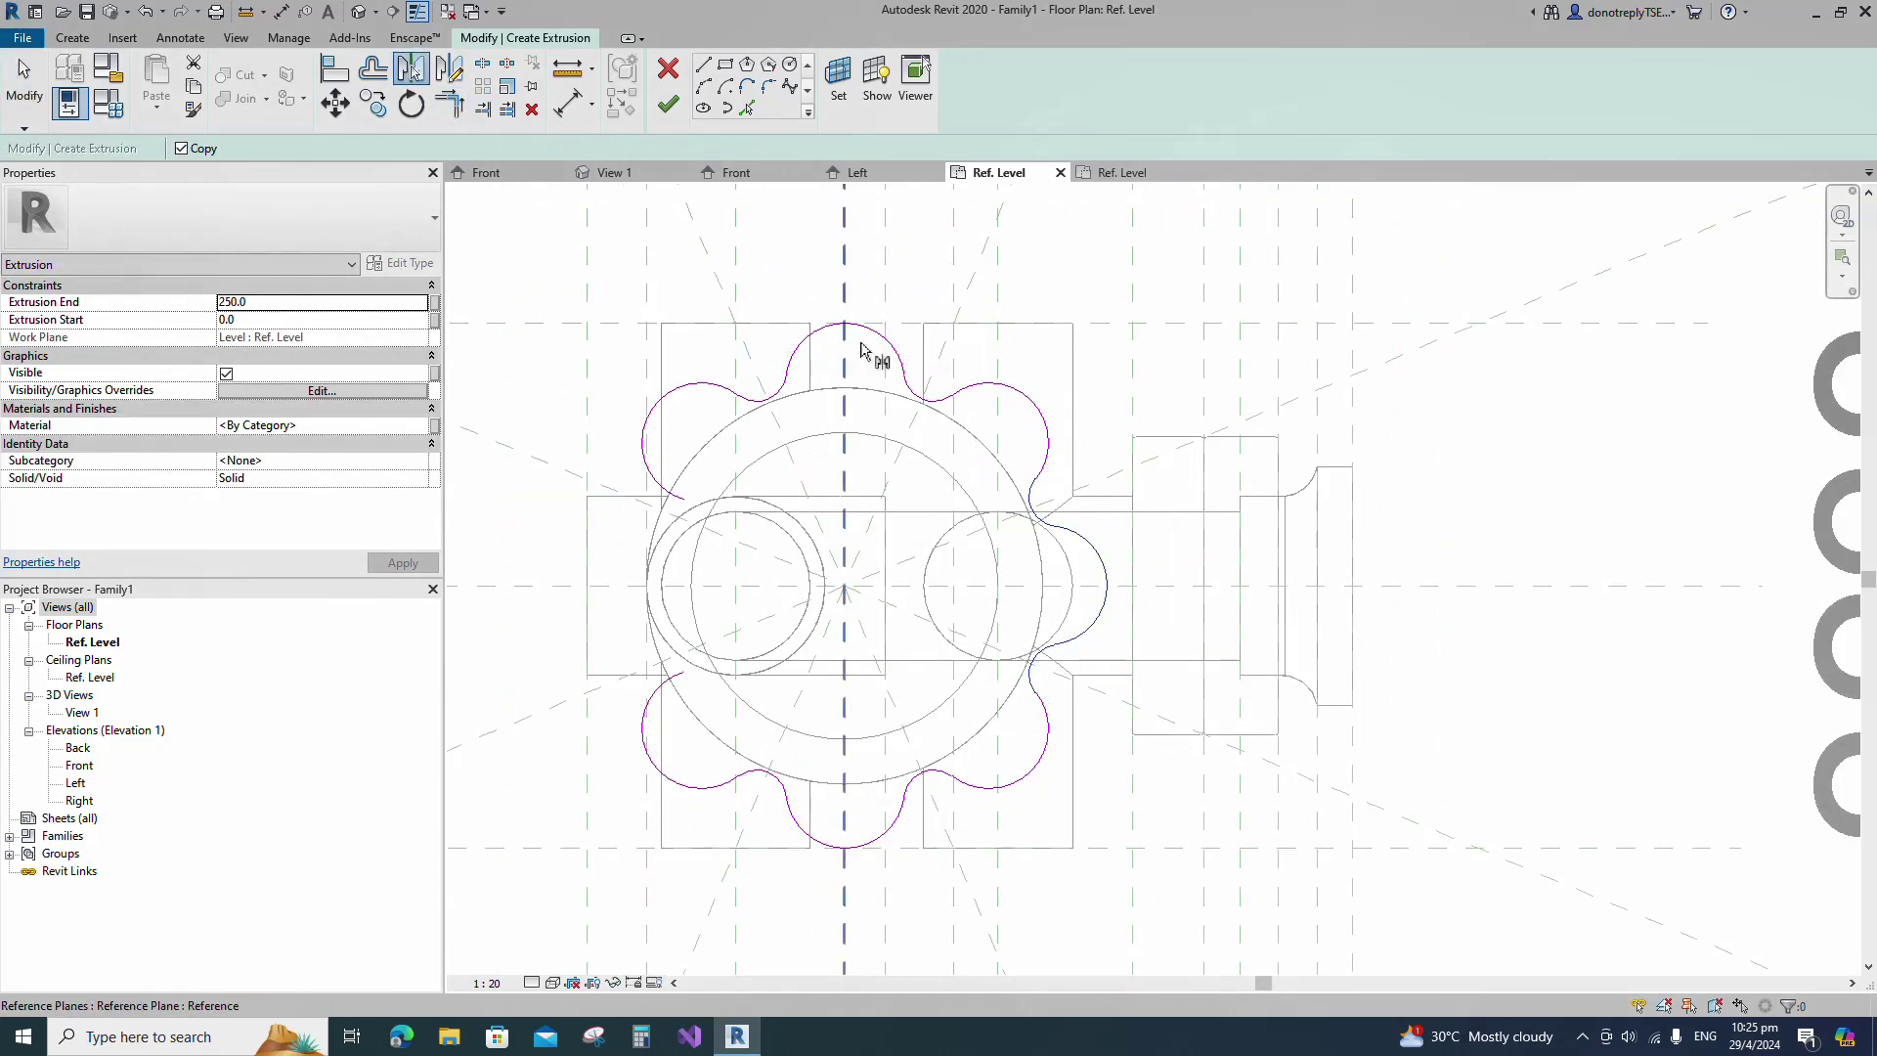
{"action": "left_click", "coordinate": [851, 342]}
Trim the joints around the left lobe to close the scalloped profile and finish the extrusion.
{"action": "left_click", "coordinate": [447, 105]}
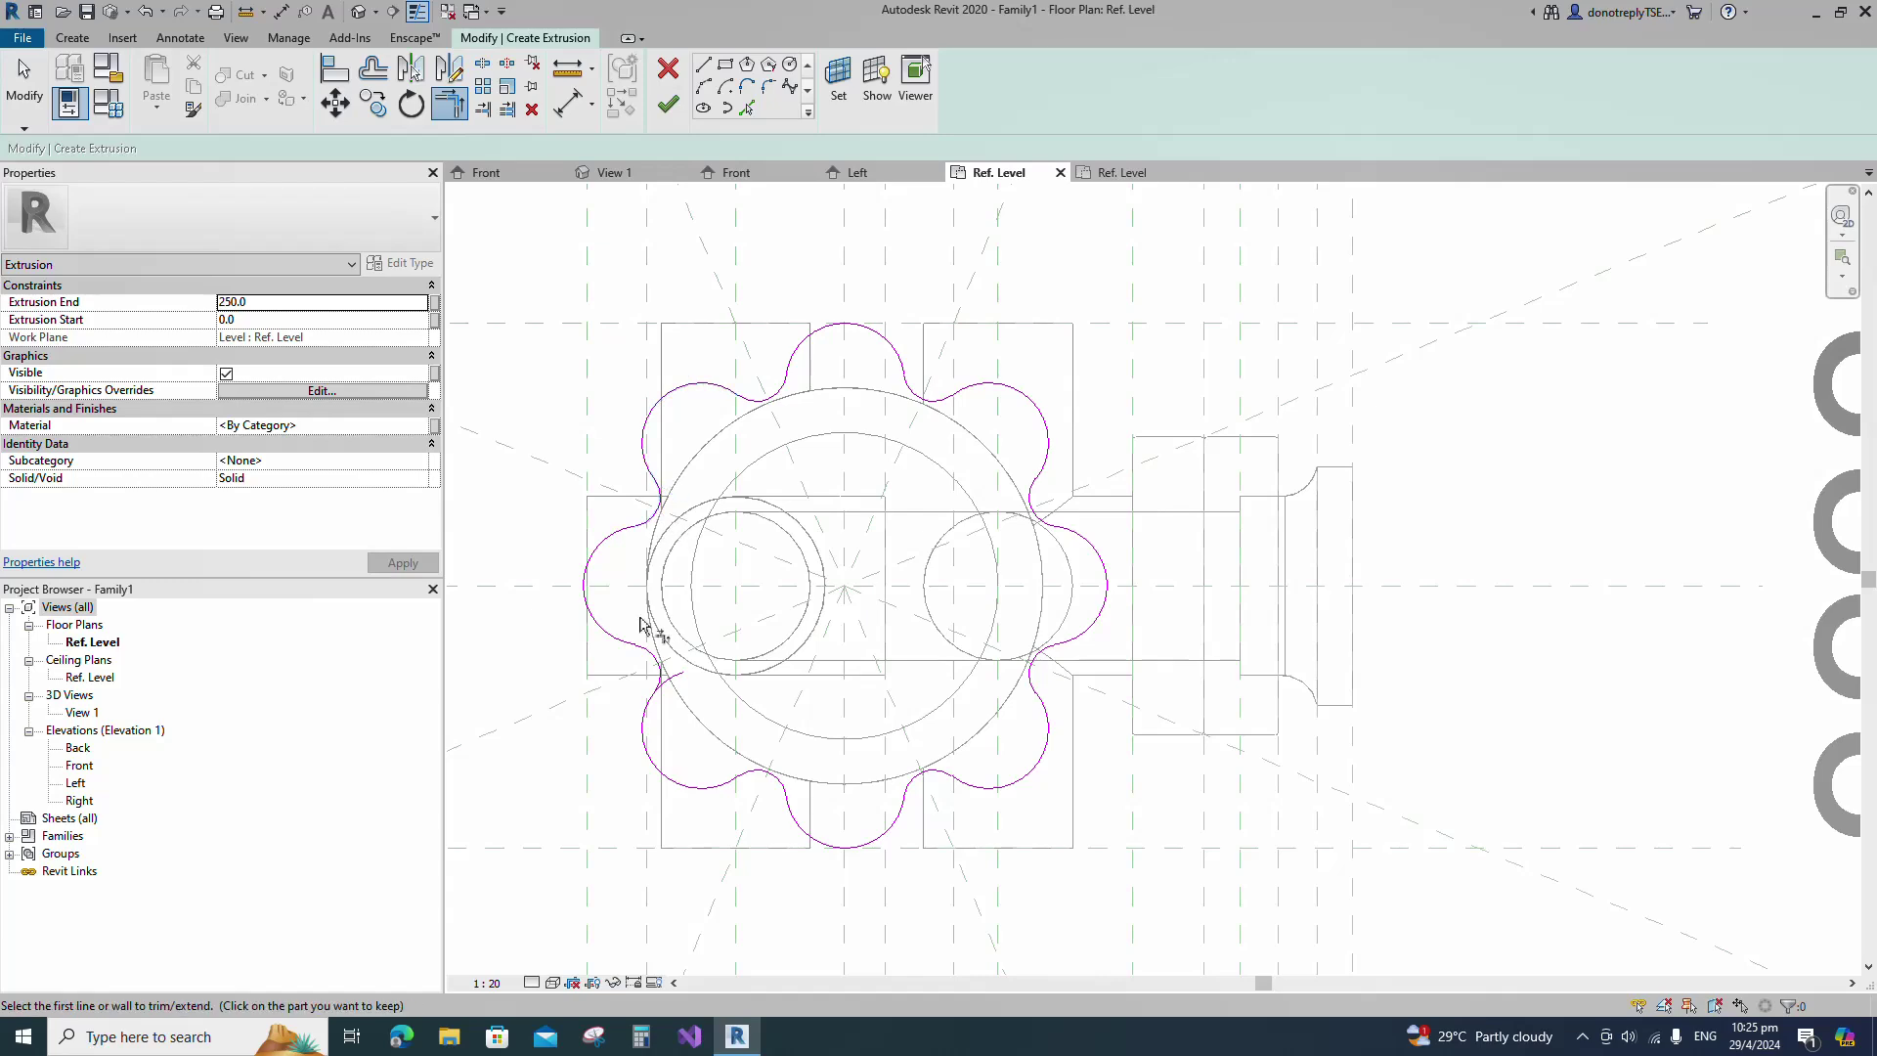
{"action": "key", "text": "Escape"}
{"action": "key", "text": "Escape"}
{"action": "scroll", "coordinate": [804, 648], "scroll_direction": "down", "scroll_amount": 2}
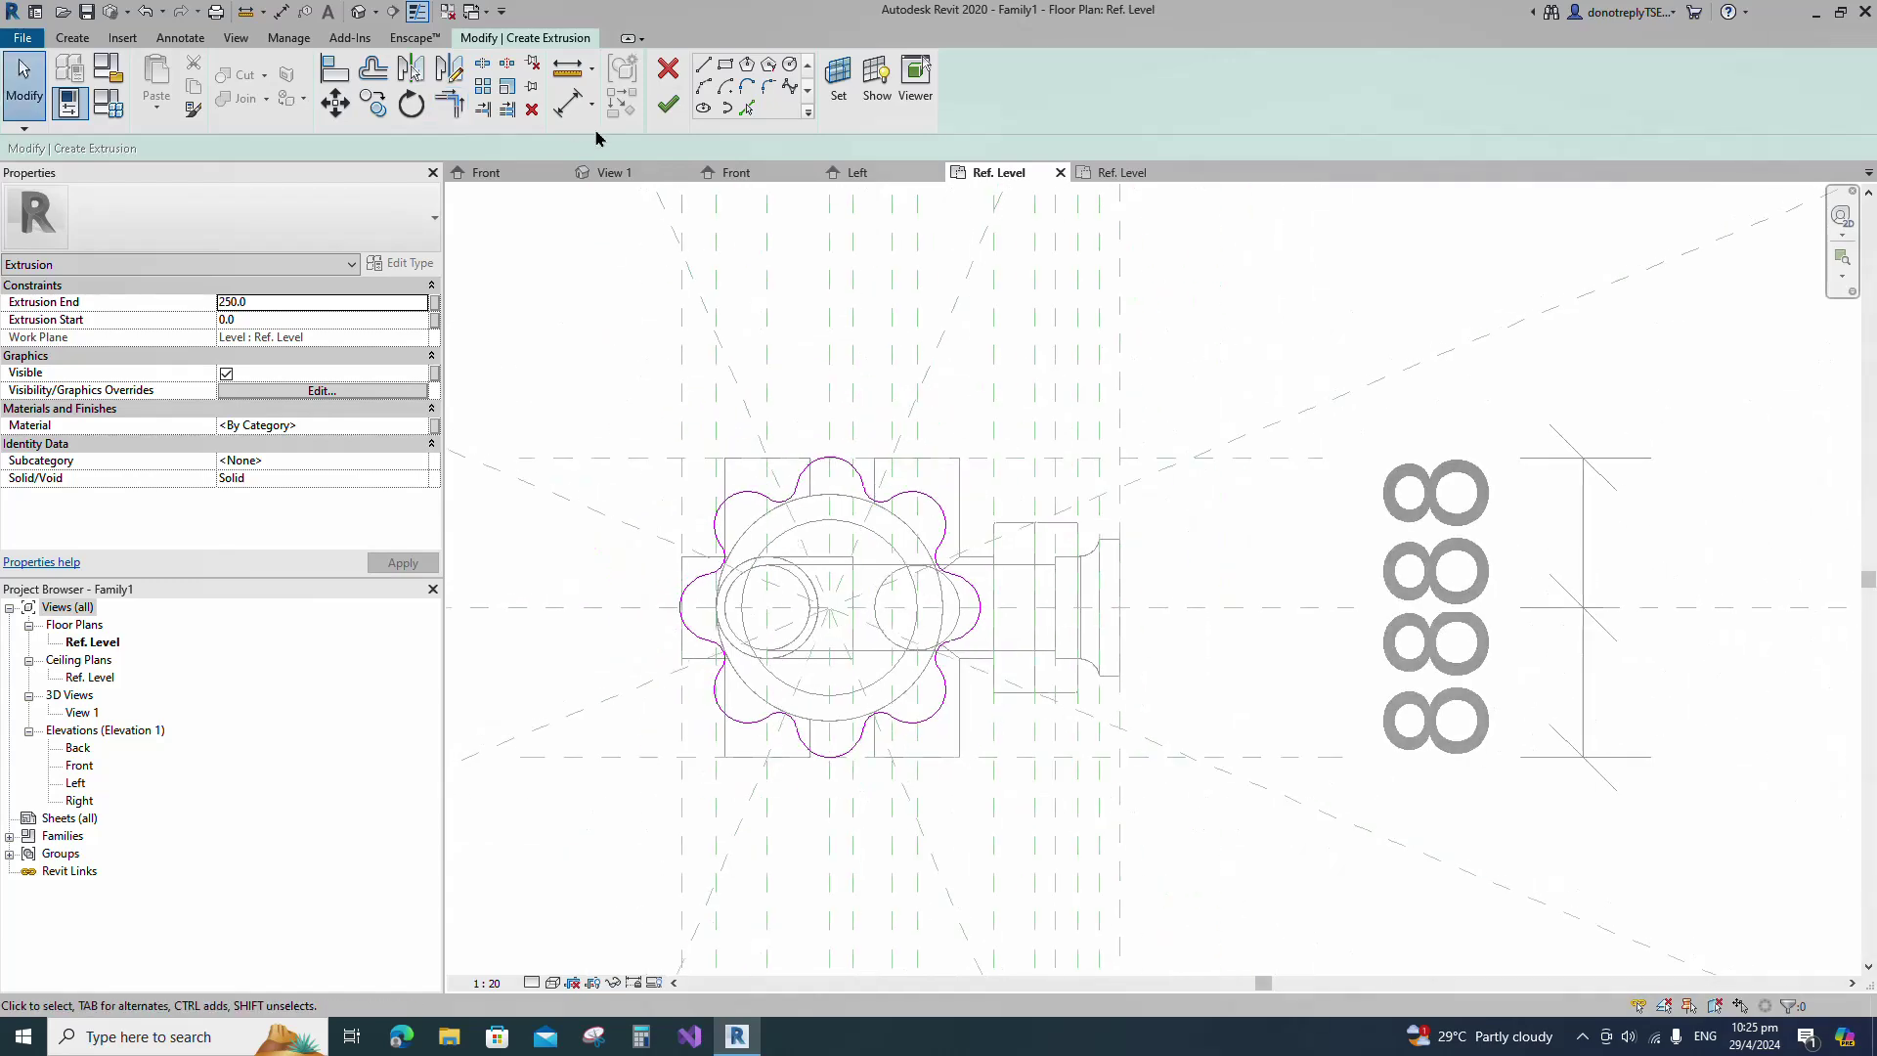
{"action": "left_click", "coordinate": [670, 103]}
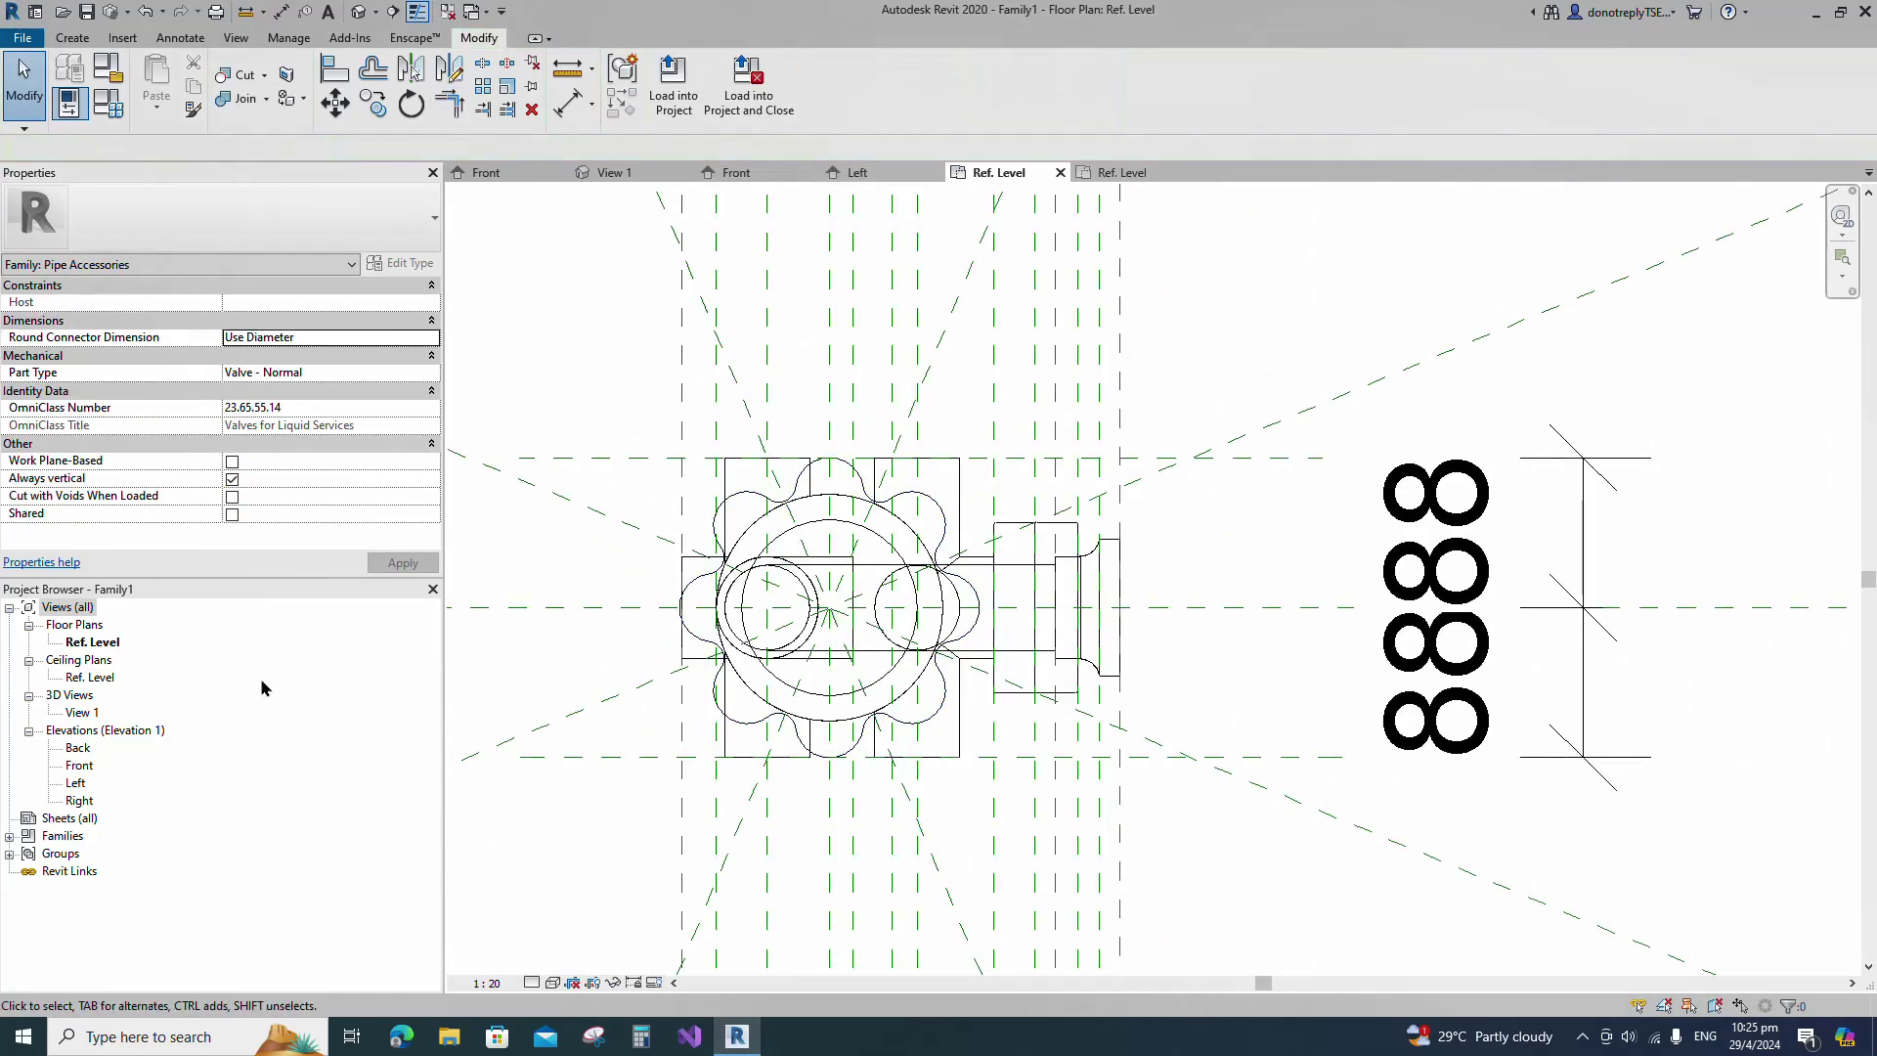
In the Front elevation, fit the scalloped extrusion between the reference planes near the body's top, from 102 to 112, and lock it.
{"action": "double_click", "coordinate": [84, 770]}
{"action": "scroll", "coordinate": [1458, 431], "scroll_direction": "up", "scroll_amount": 2}
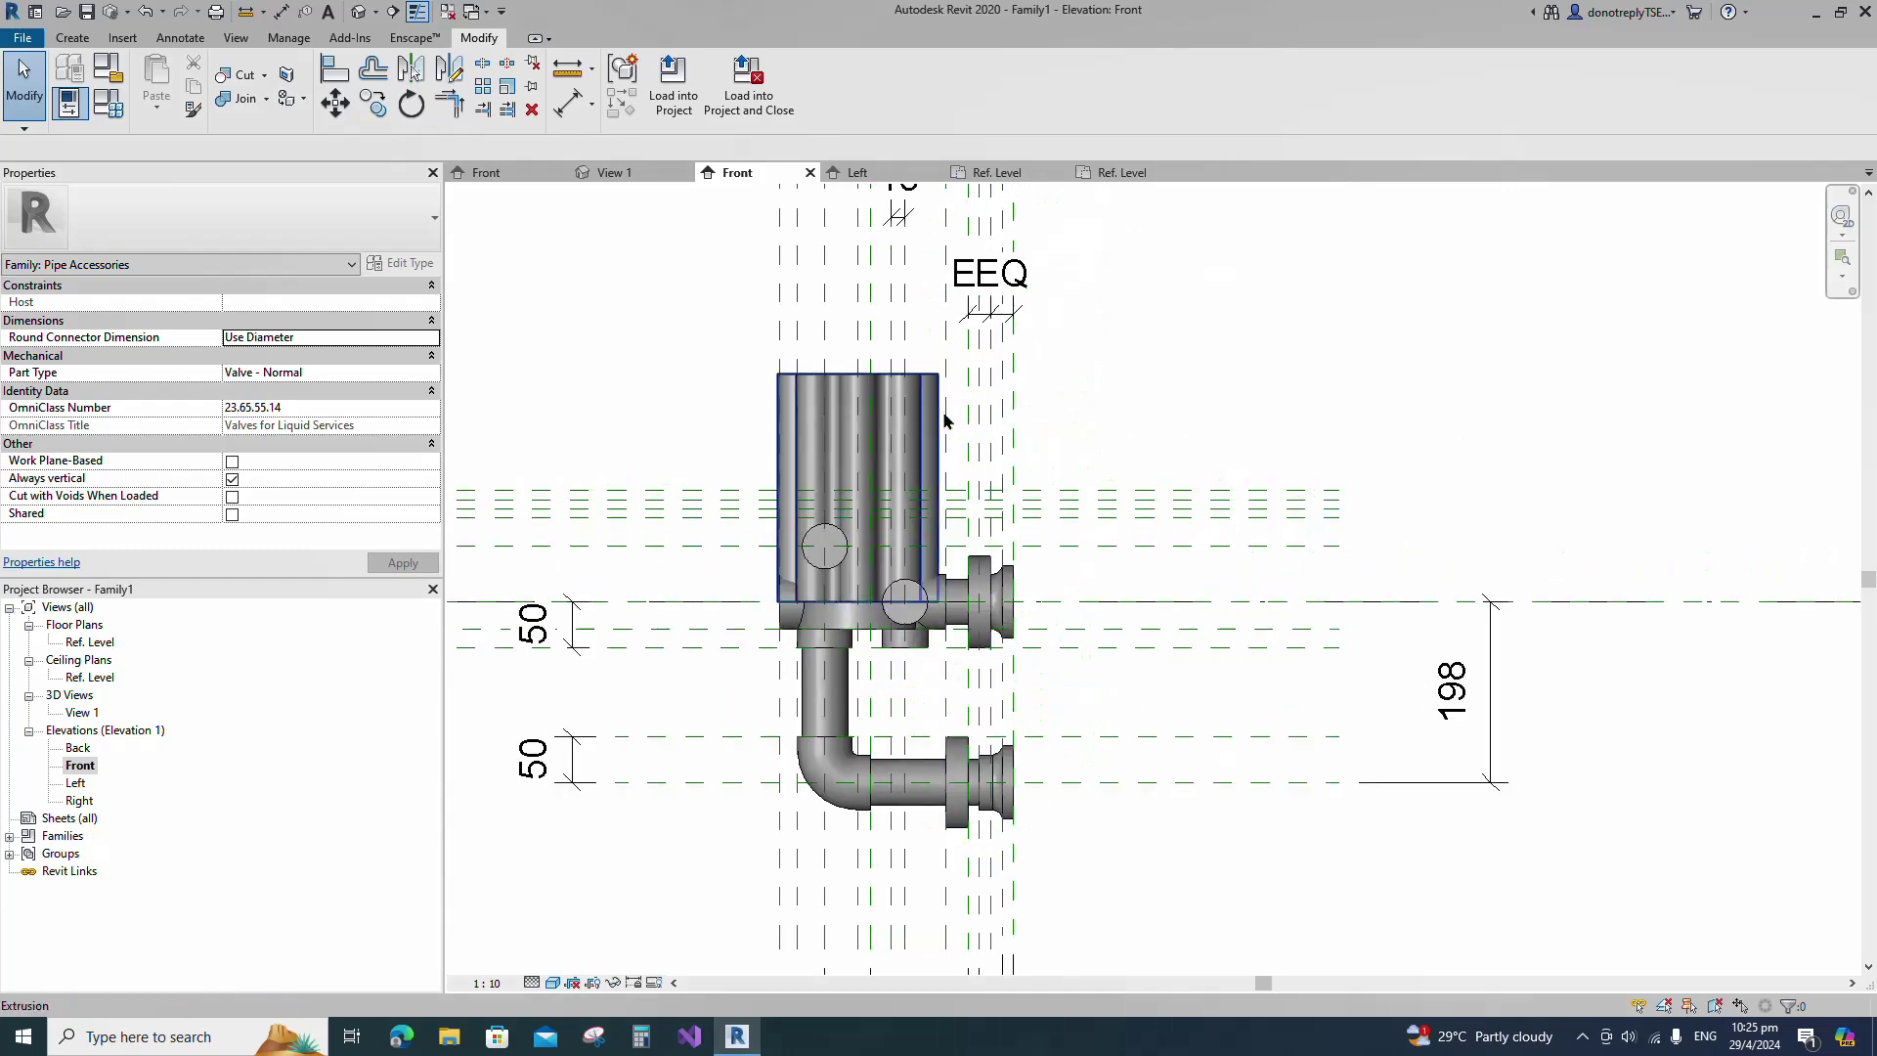
{"action": "left_click", "coordinate": [846, 576]}
{"action": "scroll", "coordinate": [847, 654], "scroll_direction": "up", "scroll_amount": 1}
{"action": "left_click_drag", "start_coordinate": [859, 609], "coordinate": [887, 548]}
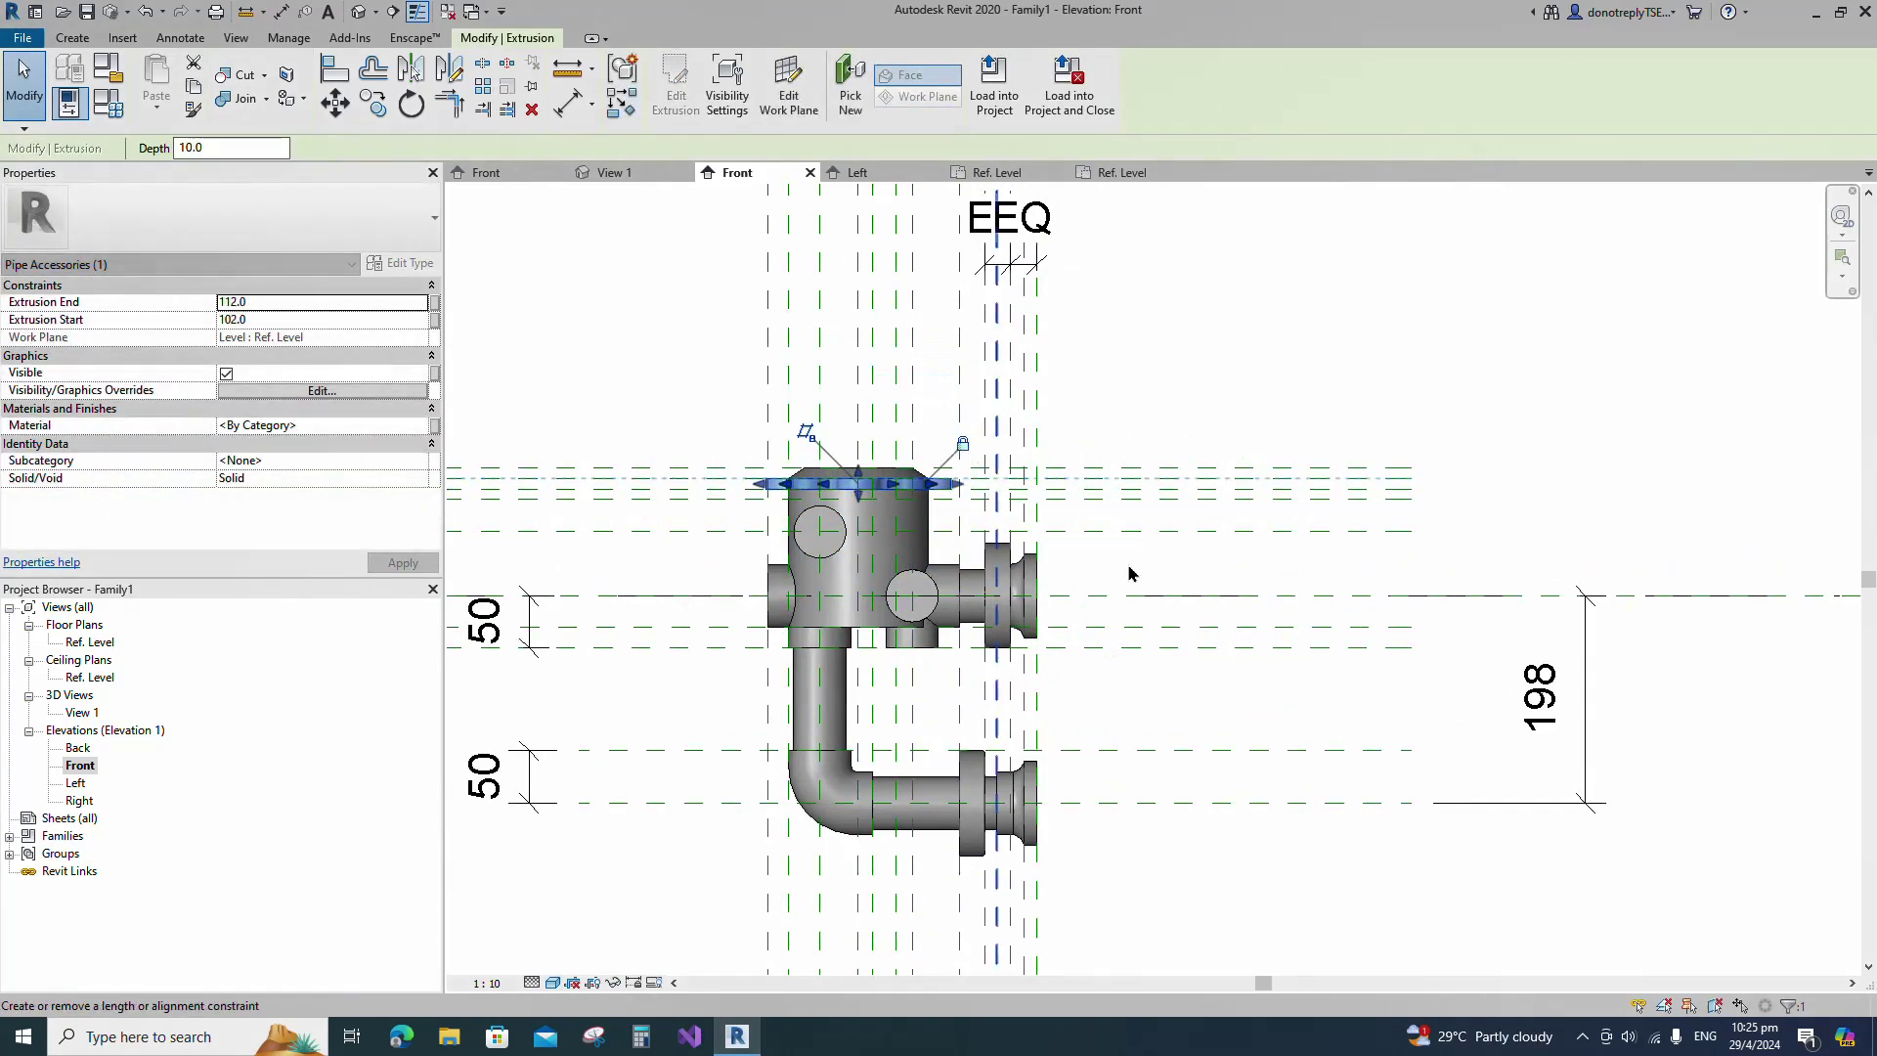
{"action": "key", "text": "Escape"}
{"action": "scroll", "coordinate": [865, 543], "scroll_direction": "up", "scroll_amount": 2}
{"action": "scroll", "coordinate": [865, 543], "scroll_direction": "up", "scroll_amount": 2}
Copy the scalloped flange and fit the copy between the reference planes directly below the original.
{"action": "left_click", "coordinate": [968, 454]}
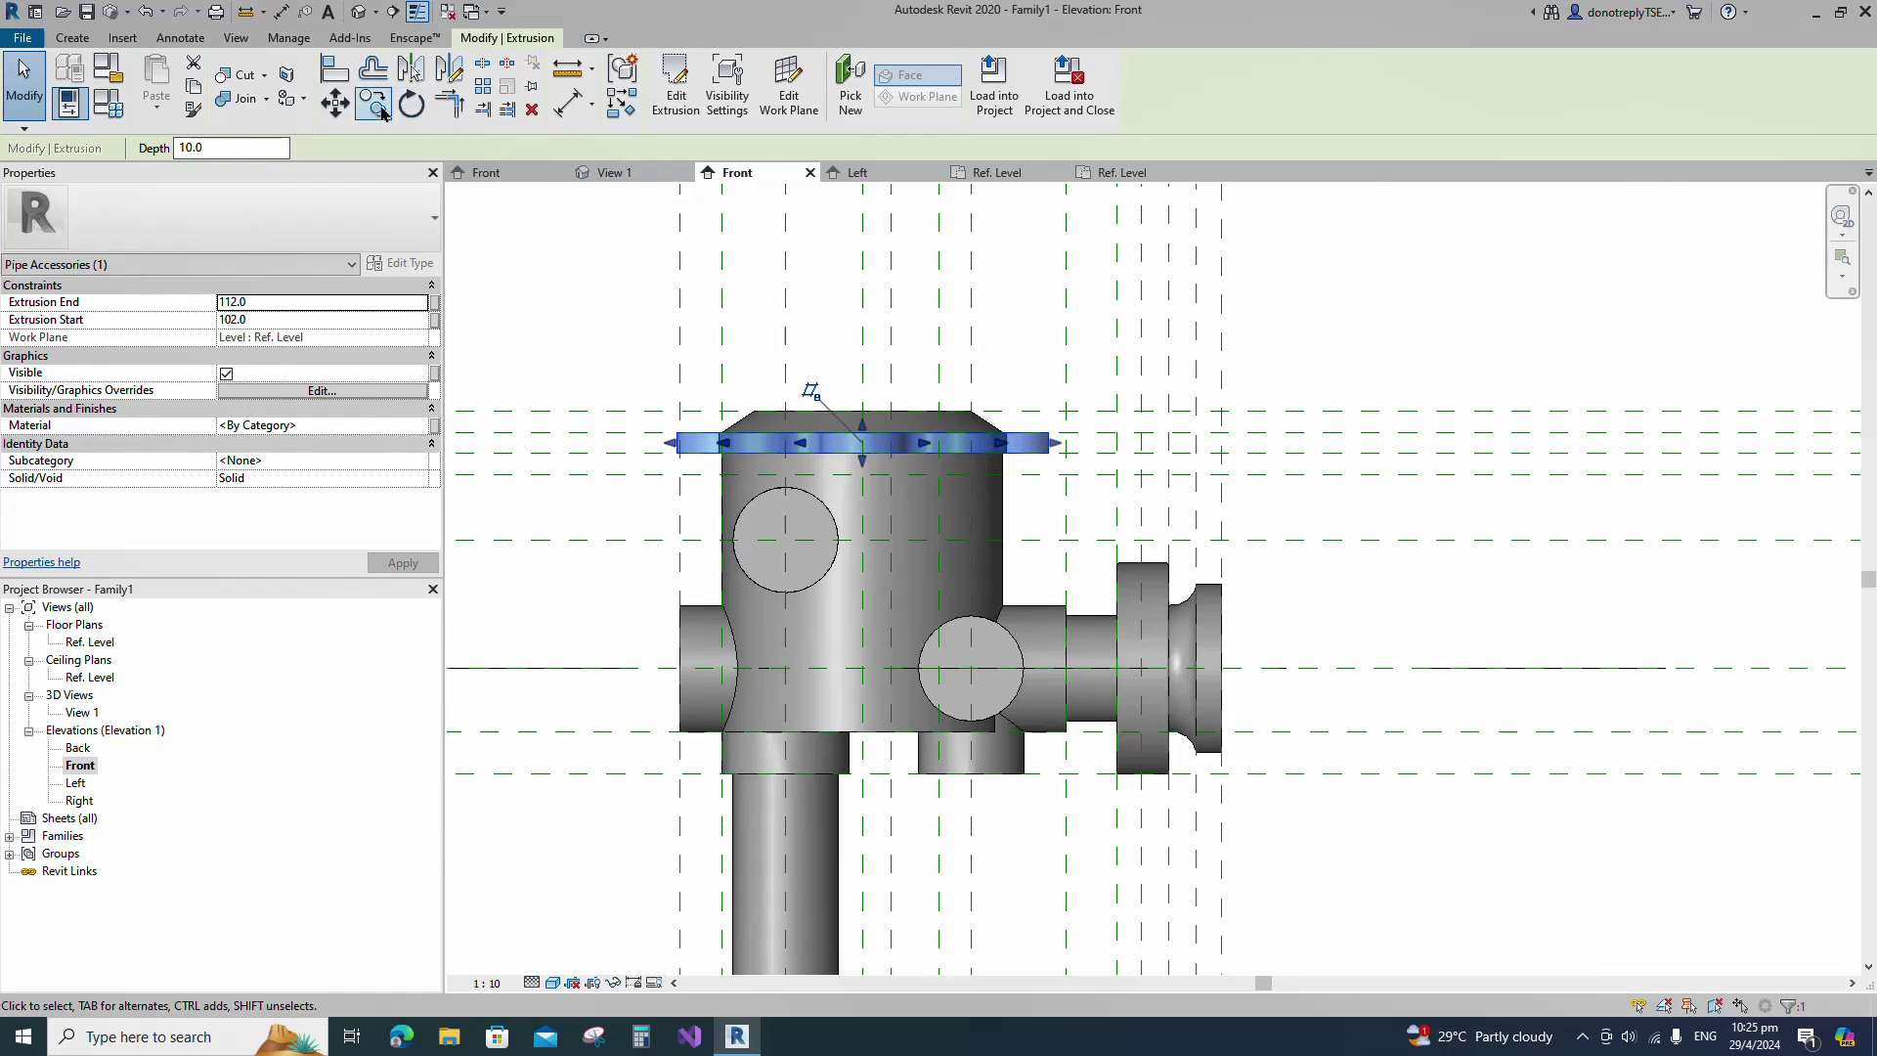
{"action": "scroll", "coordinate": [1098, 513], "scroll_direction": "down", "scroll_amount": 3}
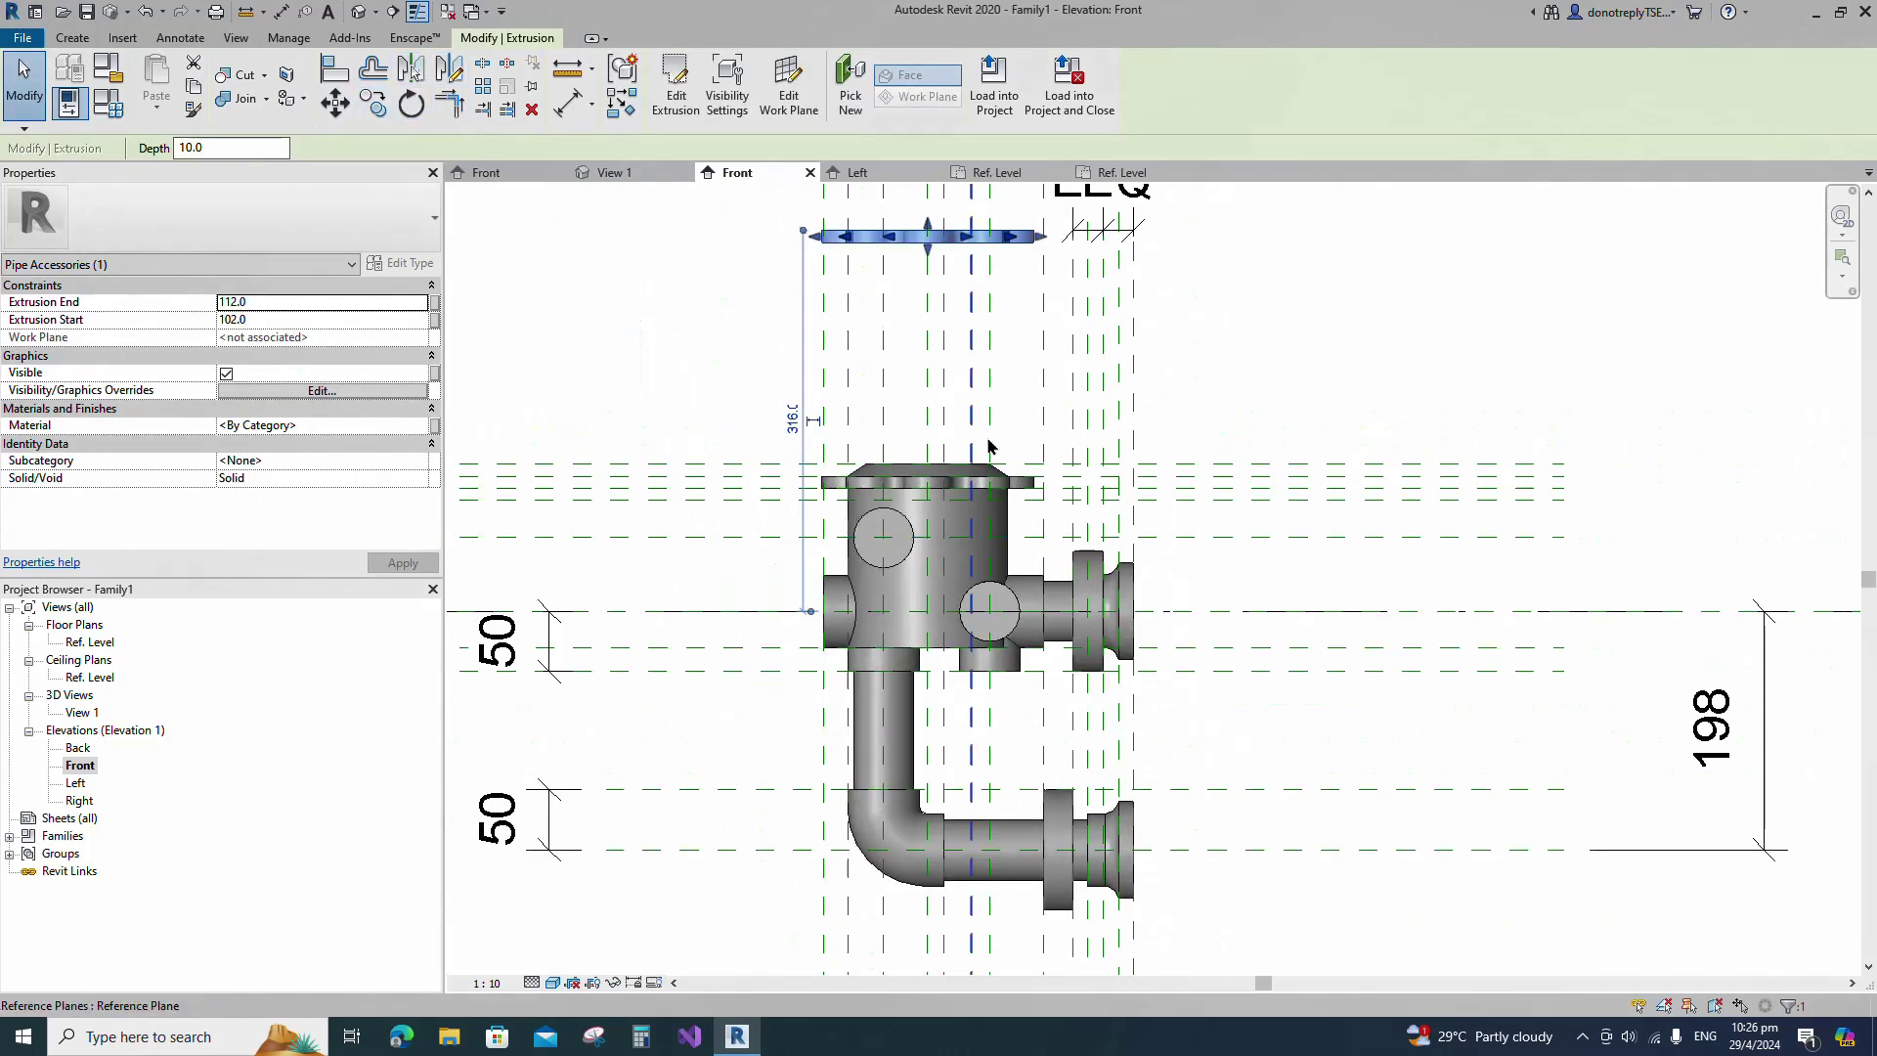
{"action": "left_click_drag", "start_coordinate": [947, 336], "coordinate": [949, 480]}
{"action": "left_click", "coordinate": [1247, 536]}
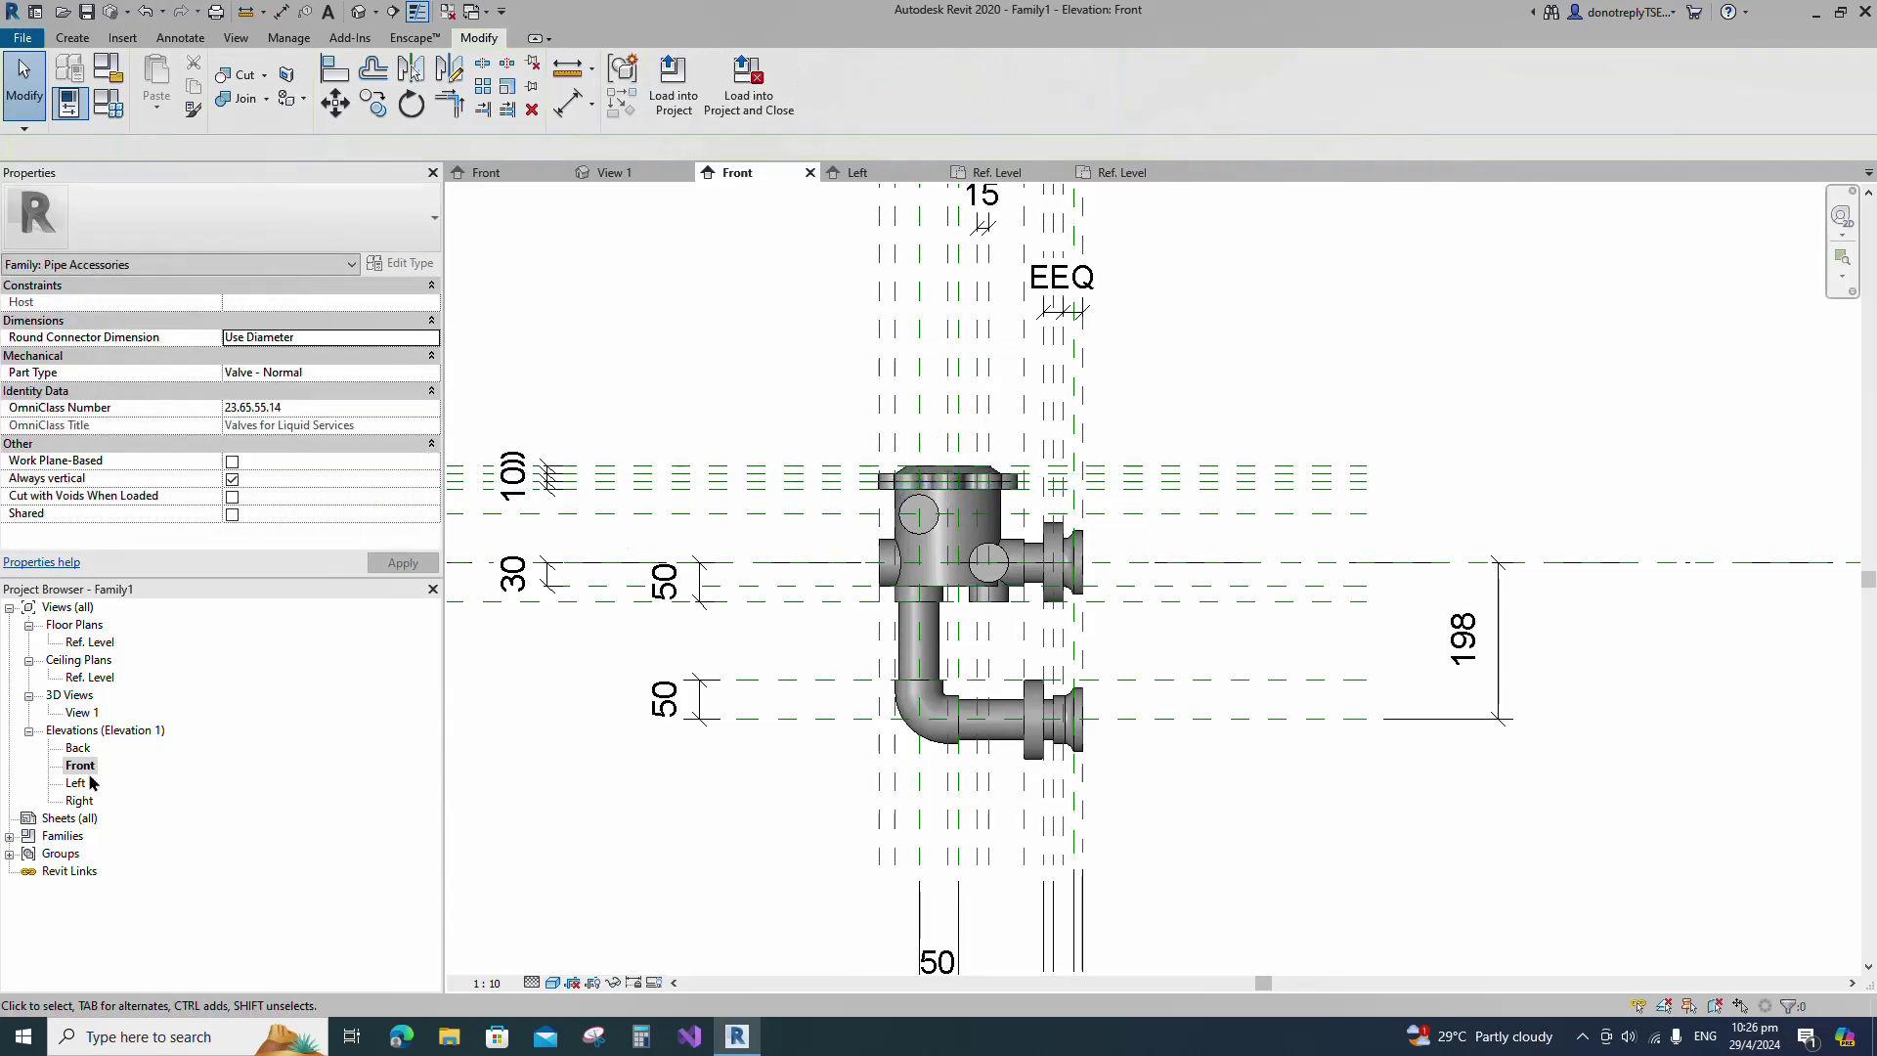
In the Front elevation, start a revolve and sketch an ellipse at the body's top centre, plus lines along the top and vertical centre planes.
{"action": "double_click", "coordinate": [85, 715]}
{"action": "middle_click_drag", "start_coordinate": [939, 704], "coordinate": [910, 738], "text": "shift"}
{"action": "scroll", "coordinate": [902, 728], "scroll_direction": "up", "scroll_amount": 2}
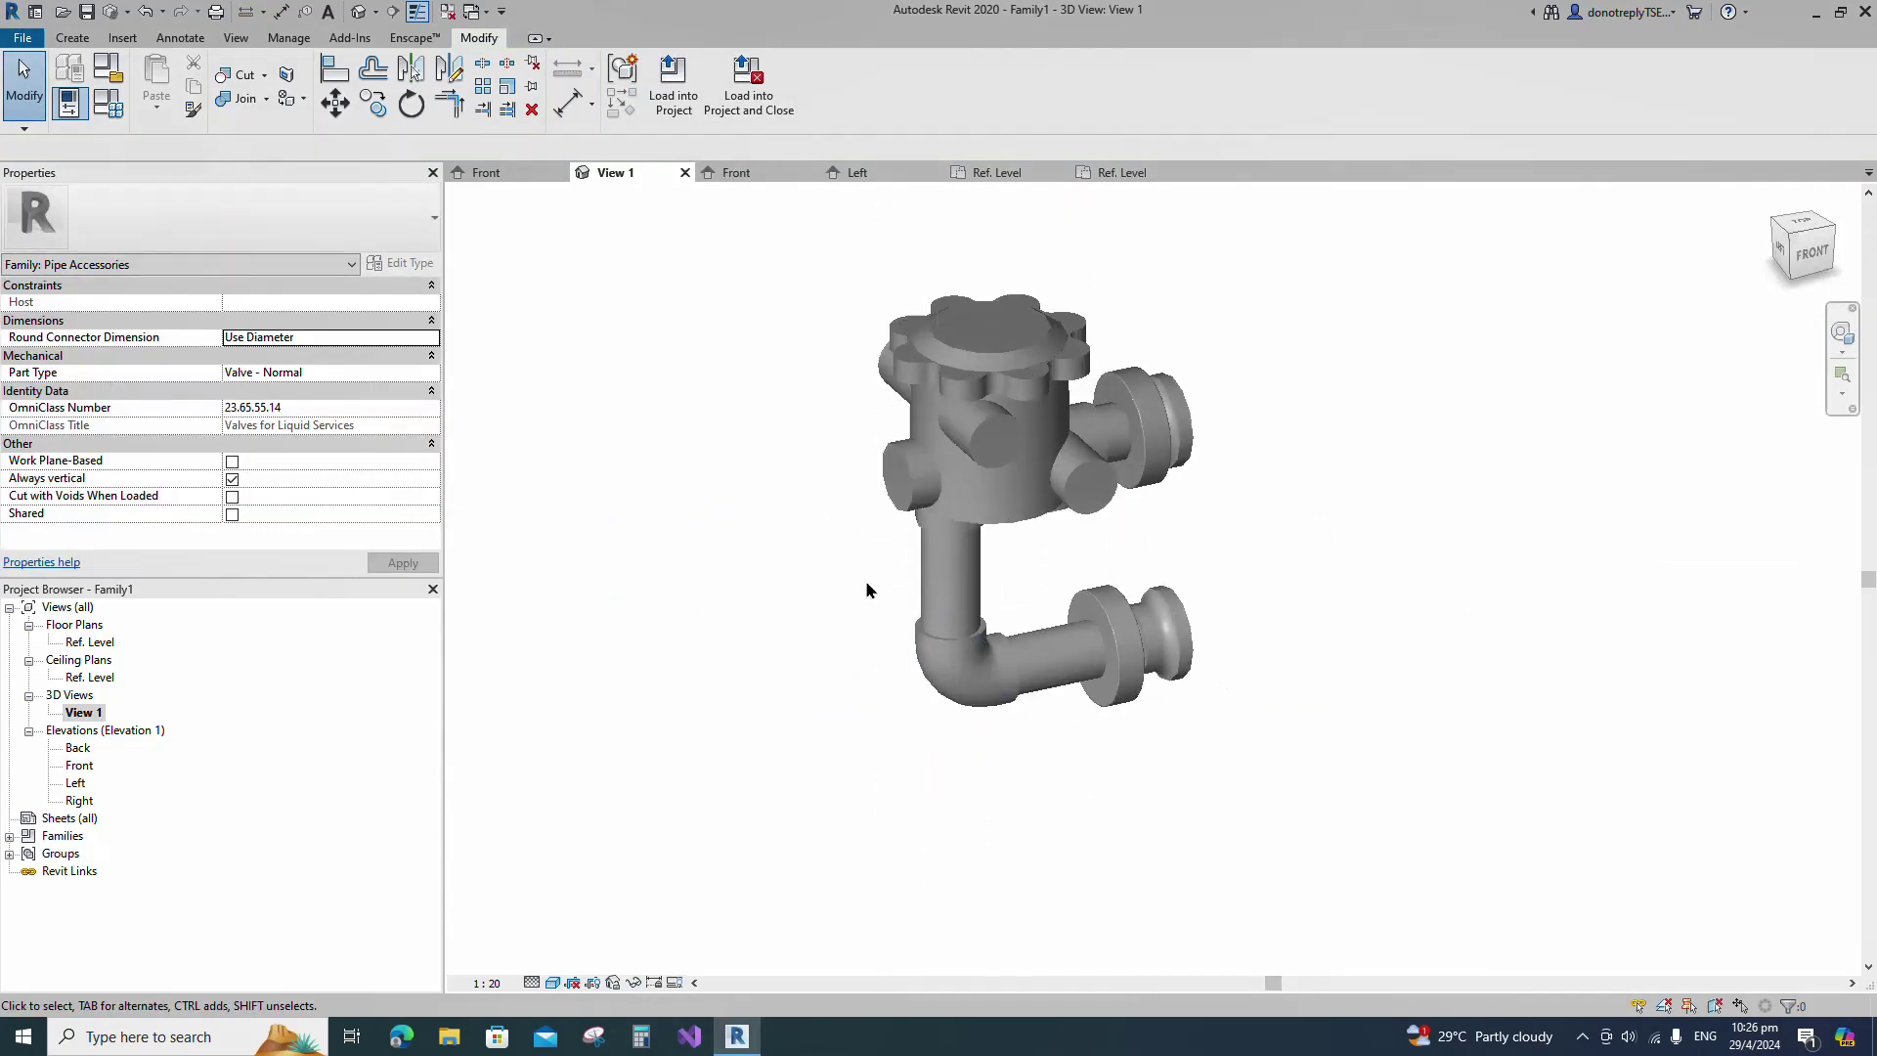
{"action": "middle_click_drag", "start_coordinate": [726, 258], "coordinate": [667, 350], "text": "shift"}
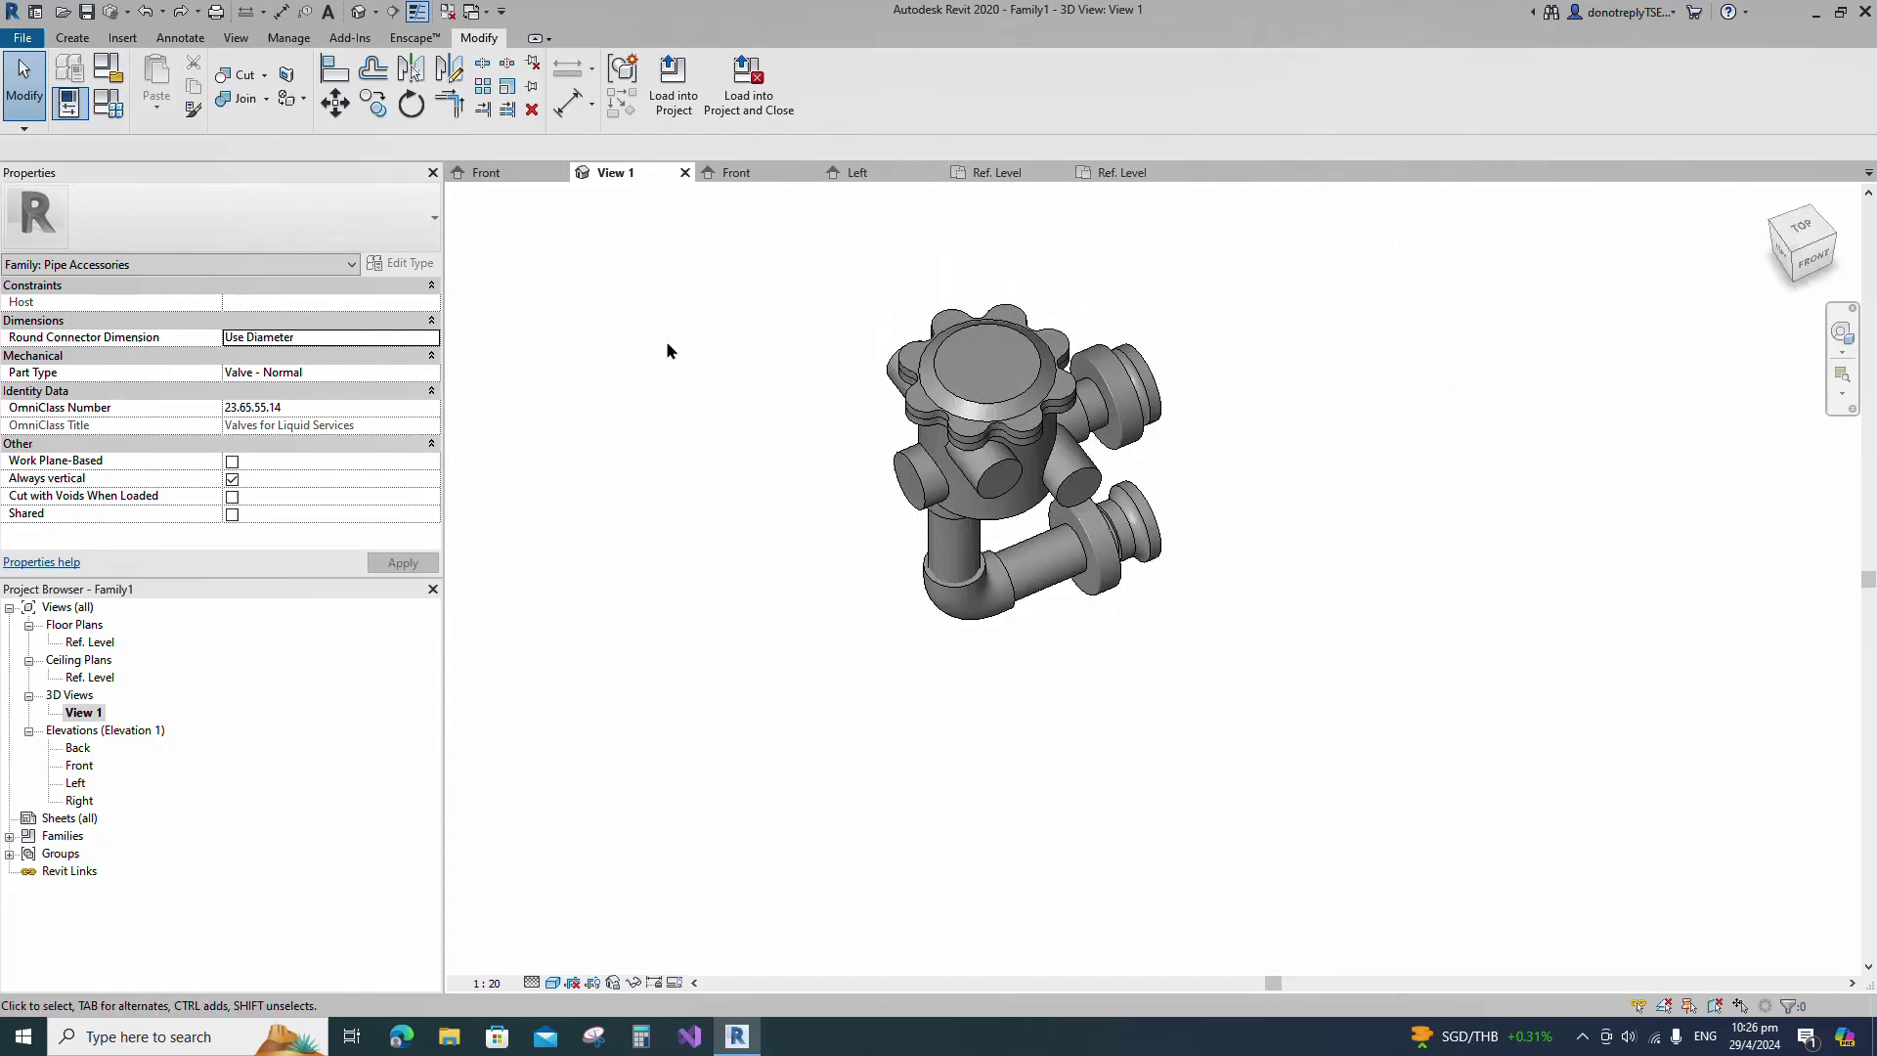
{"action": "left_click", "coordinate": [745, 172]}
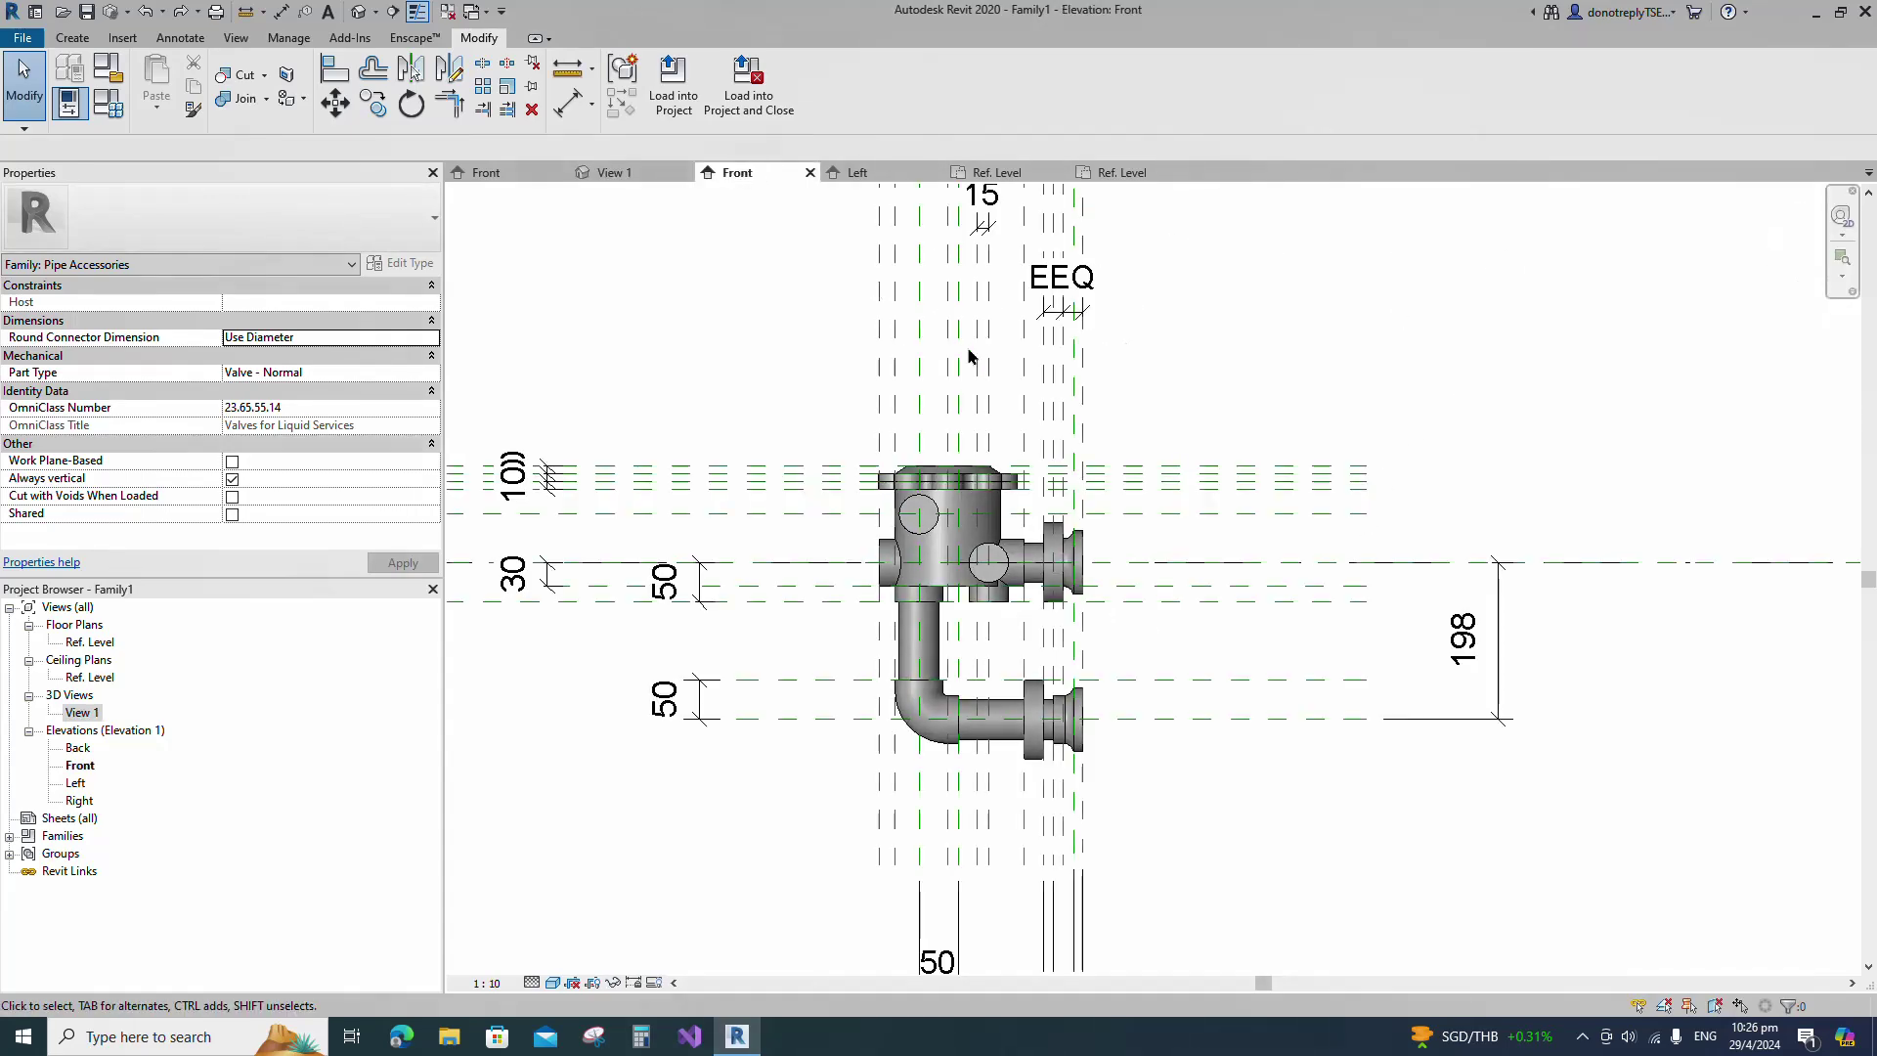
{"action": "left_click", "coordinate": [74, 38]}
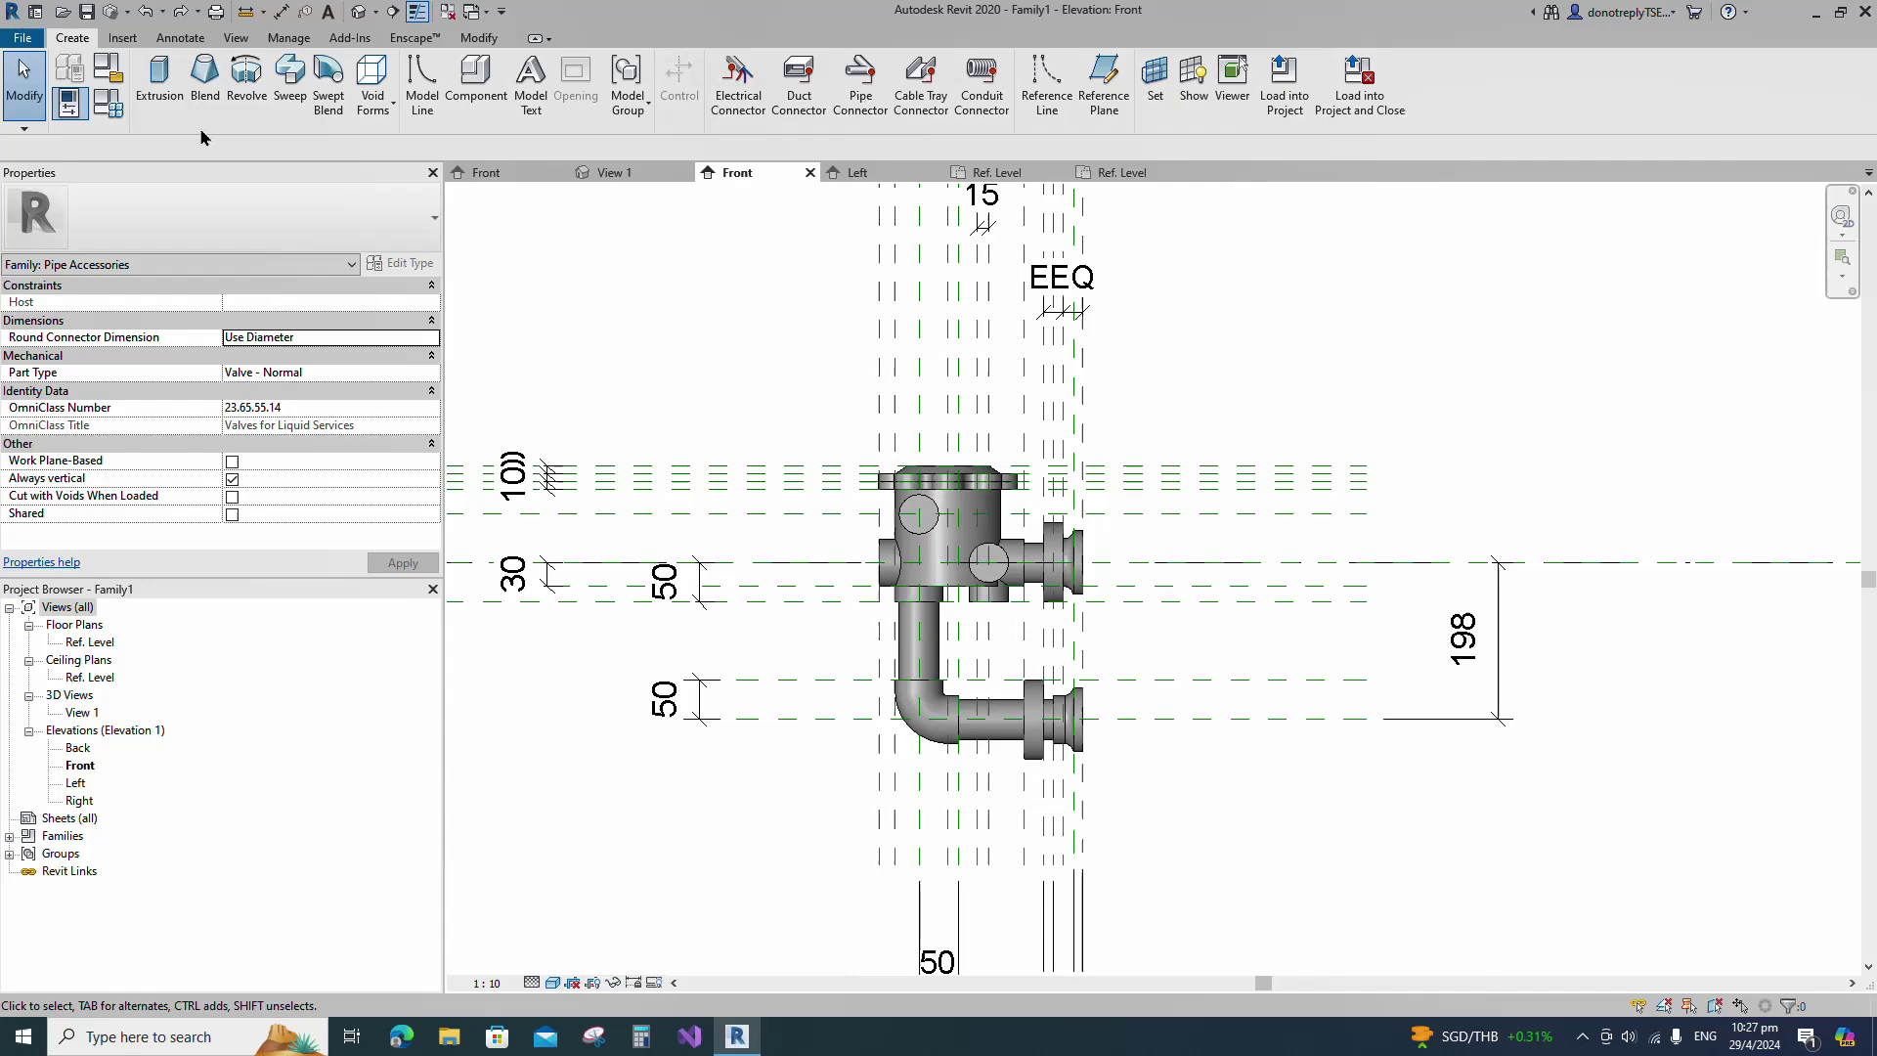
{"action": "left_click", "coordinate": [249, 94]}
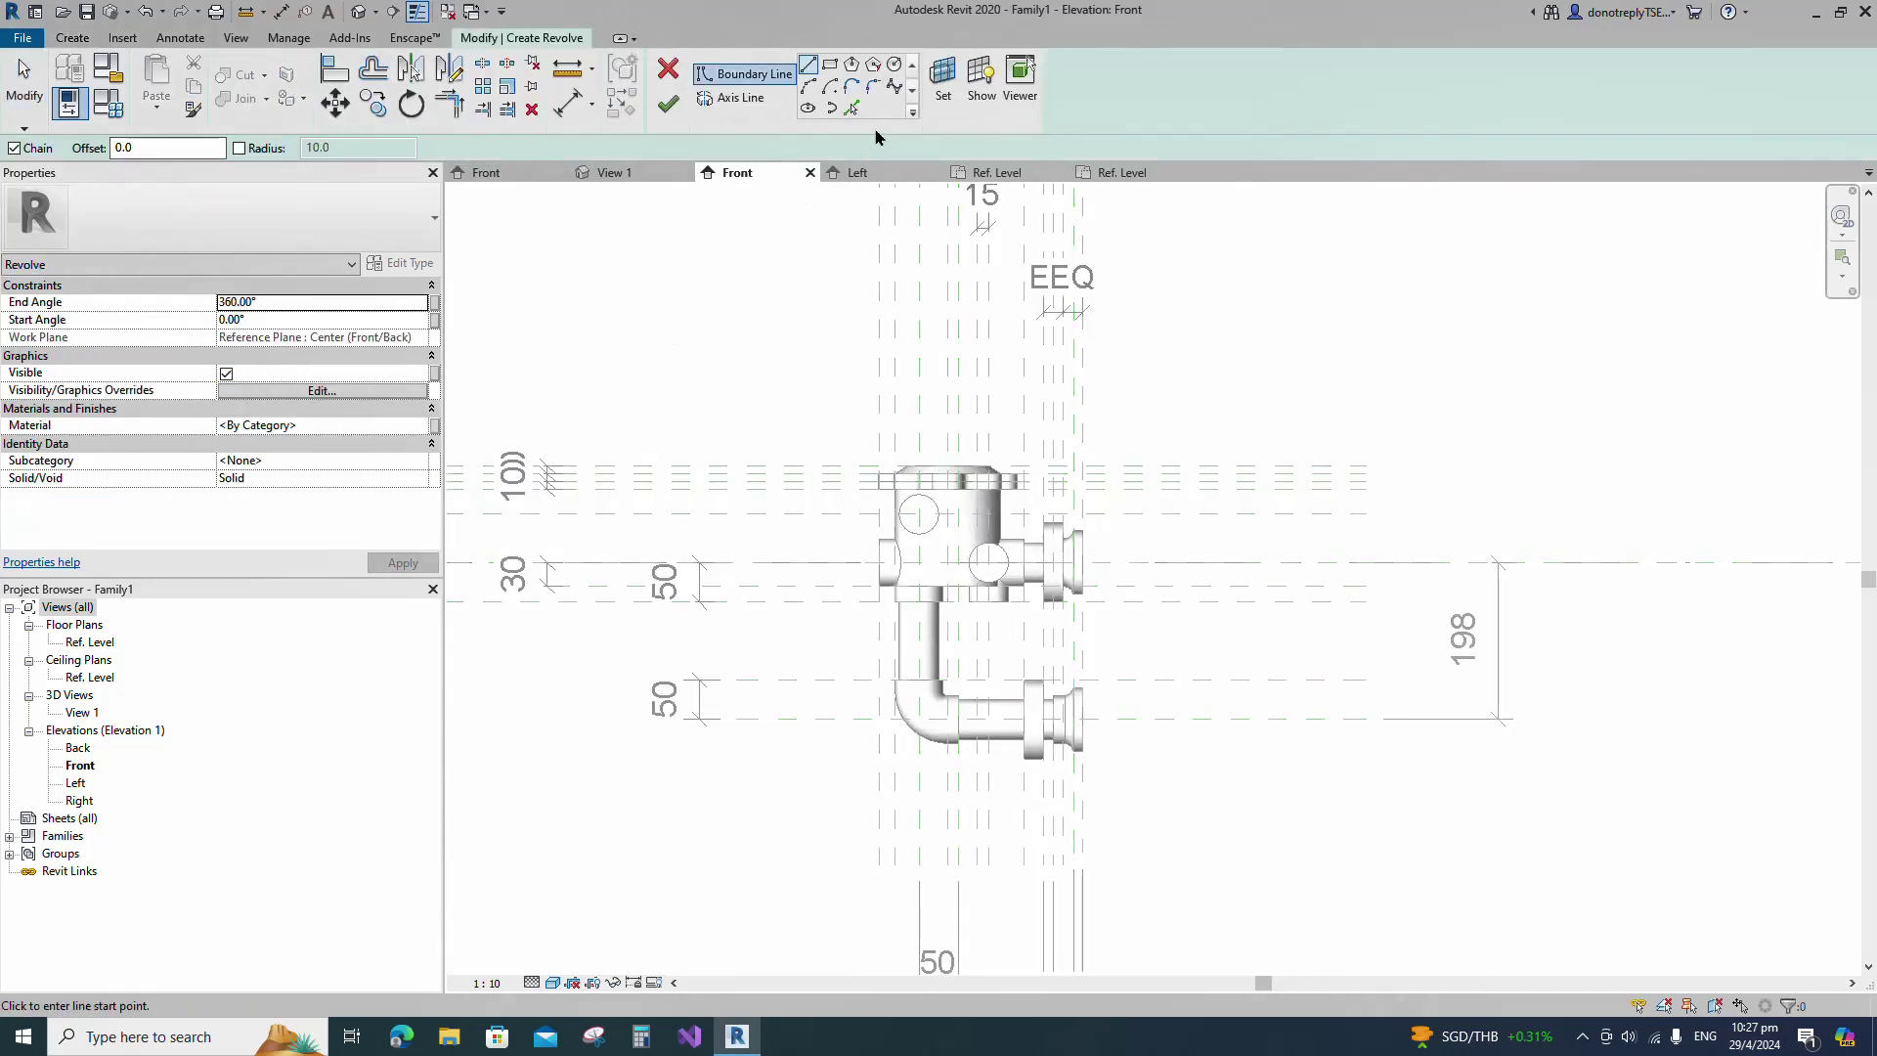
{"action": "left_click", "coordinate": [808, 108]}
{"action": "scroll", "coordinate": [968, 528], "scroll_direction": "up", "scroll_amount": 3}
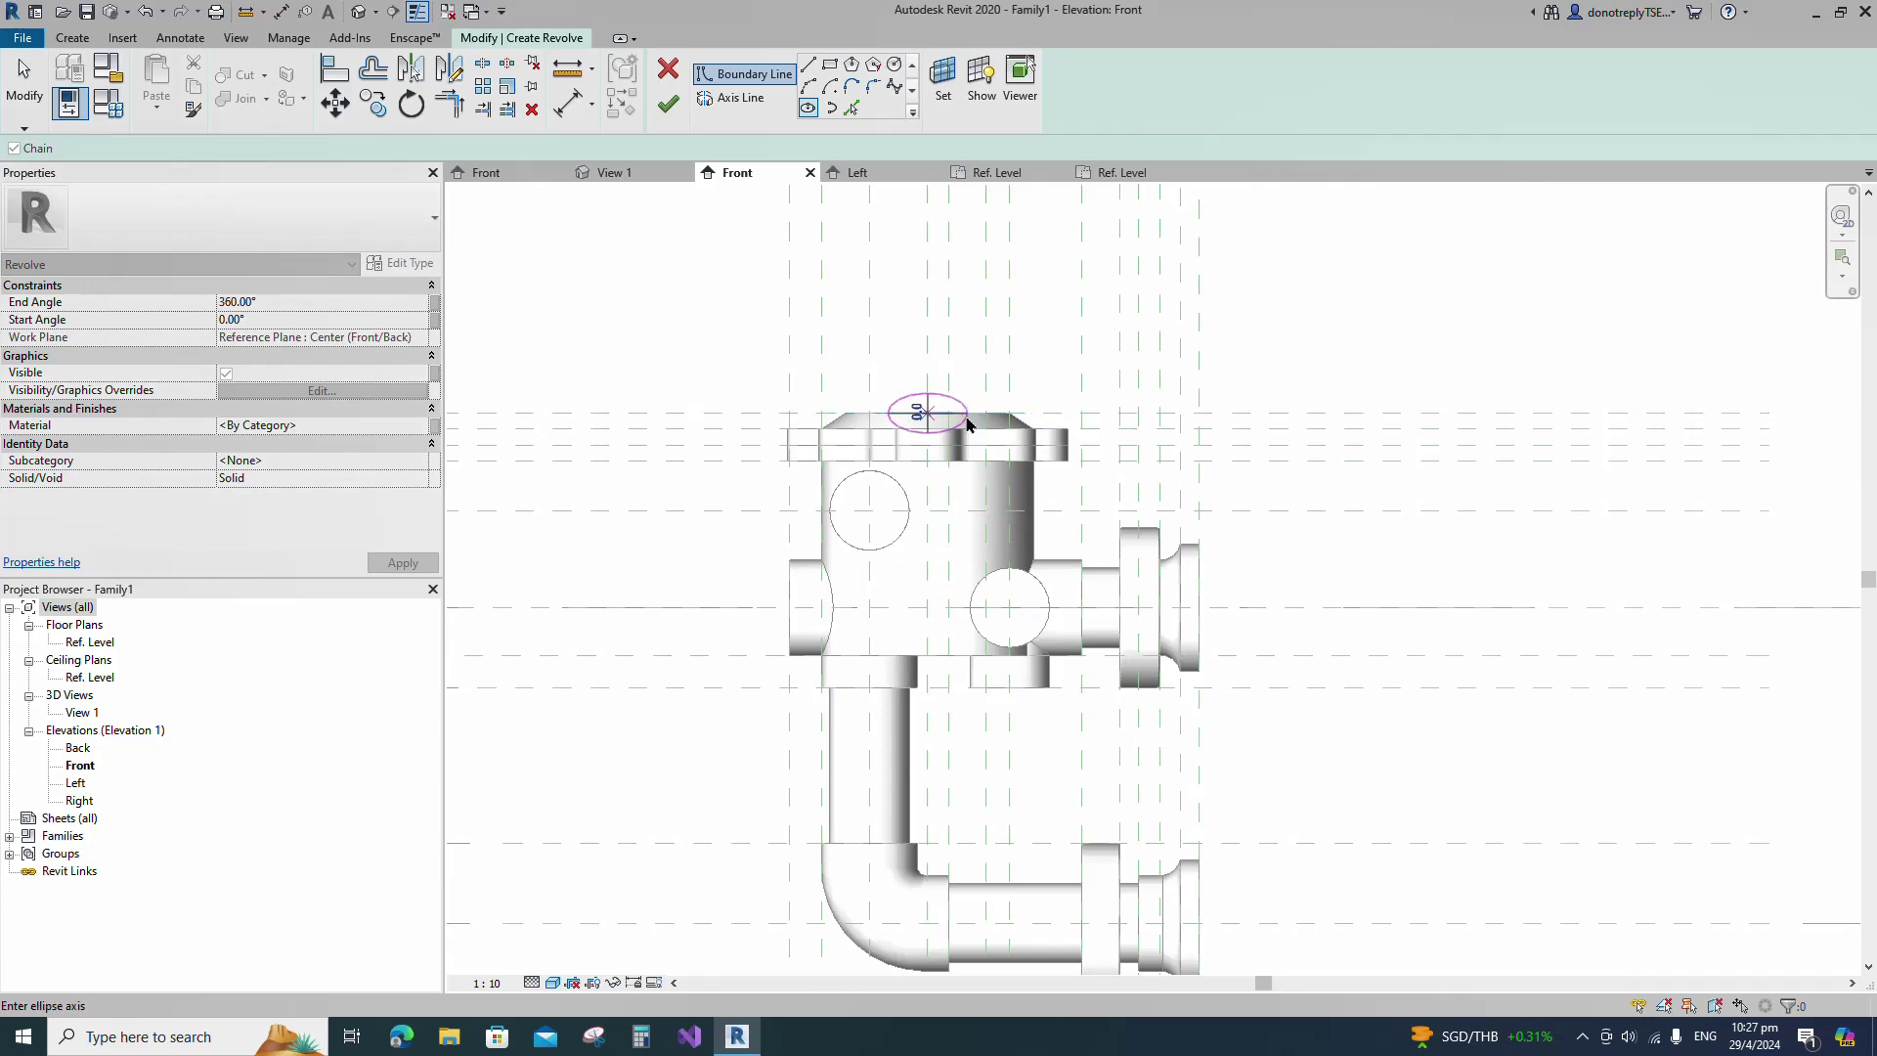
{"action": "scroll", "coordinate": [929, 389], "scroll_direction": "up", "scroll_amount": 1}
{"action": "key", "text": "Escape"}
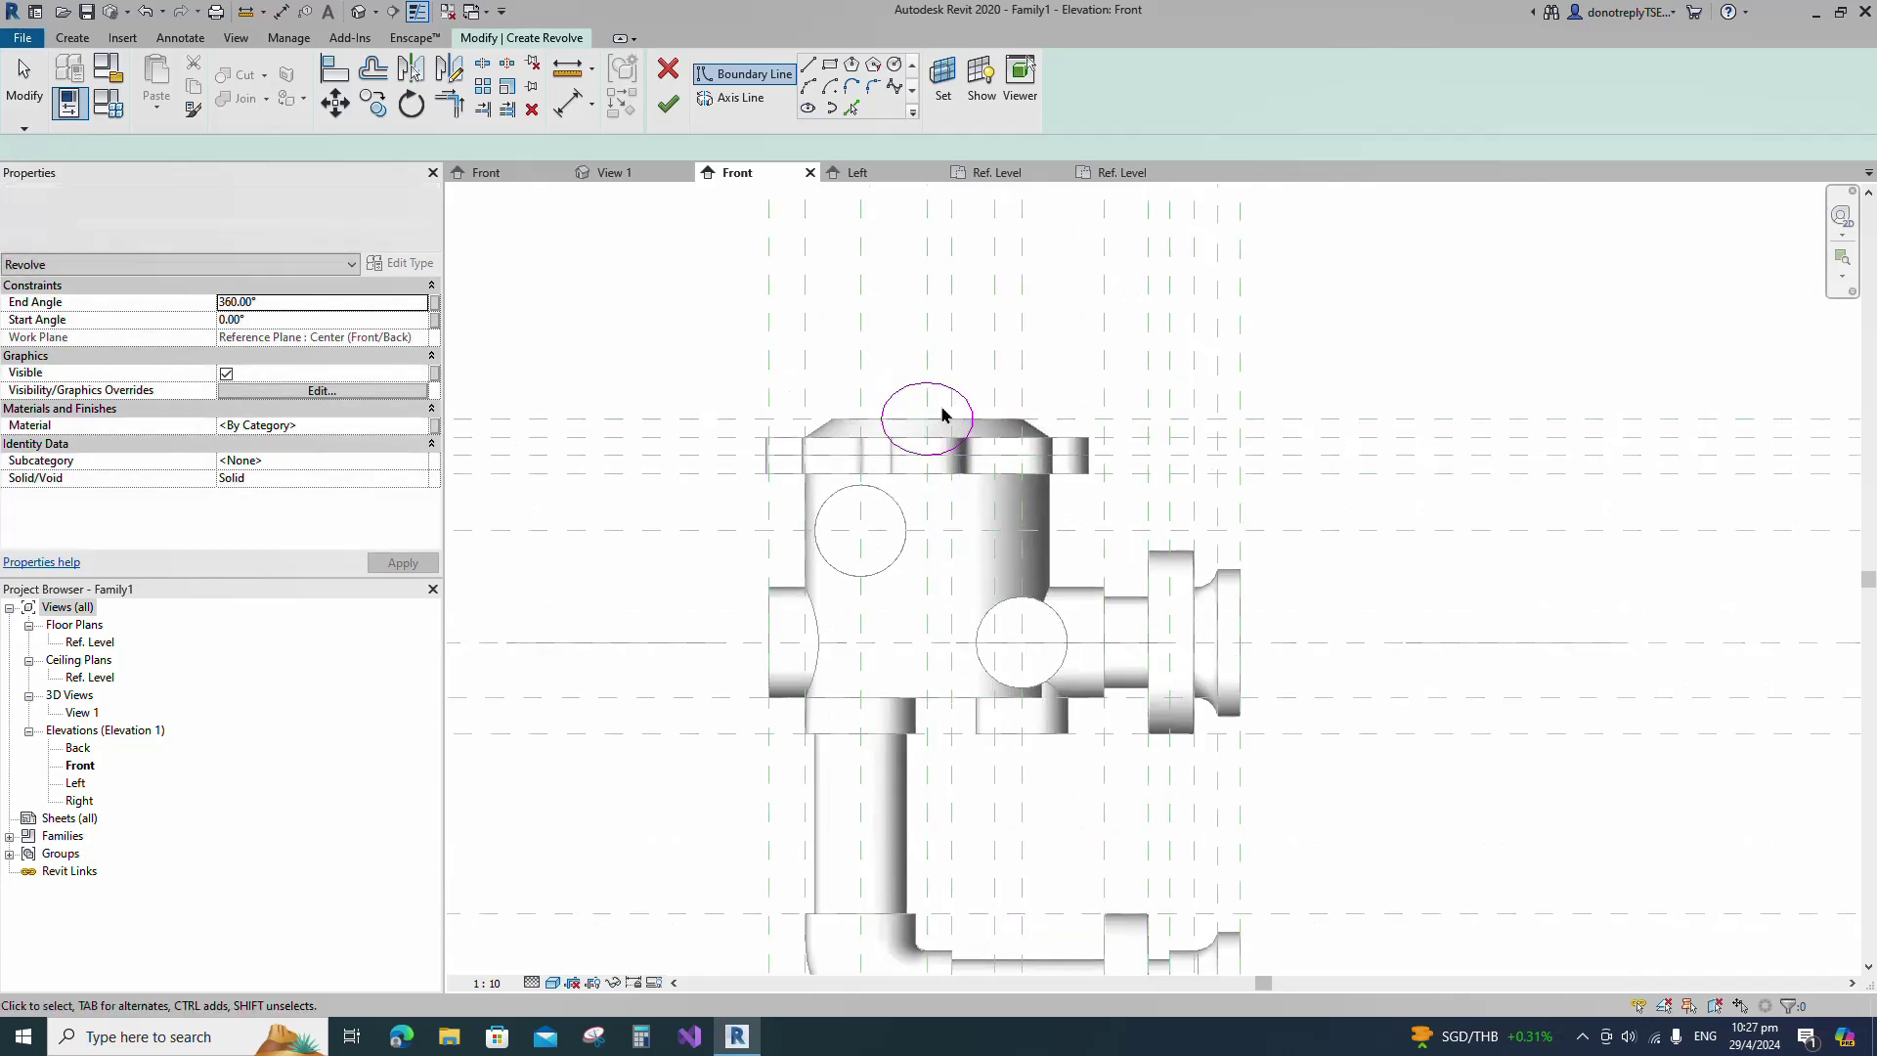
{"action": "left_click", "coordinate": [850, 111]}
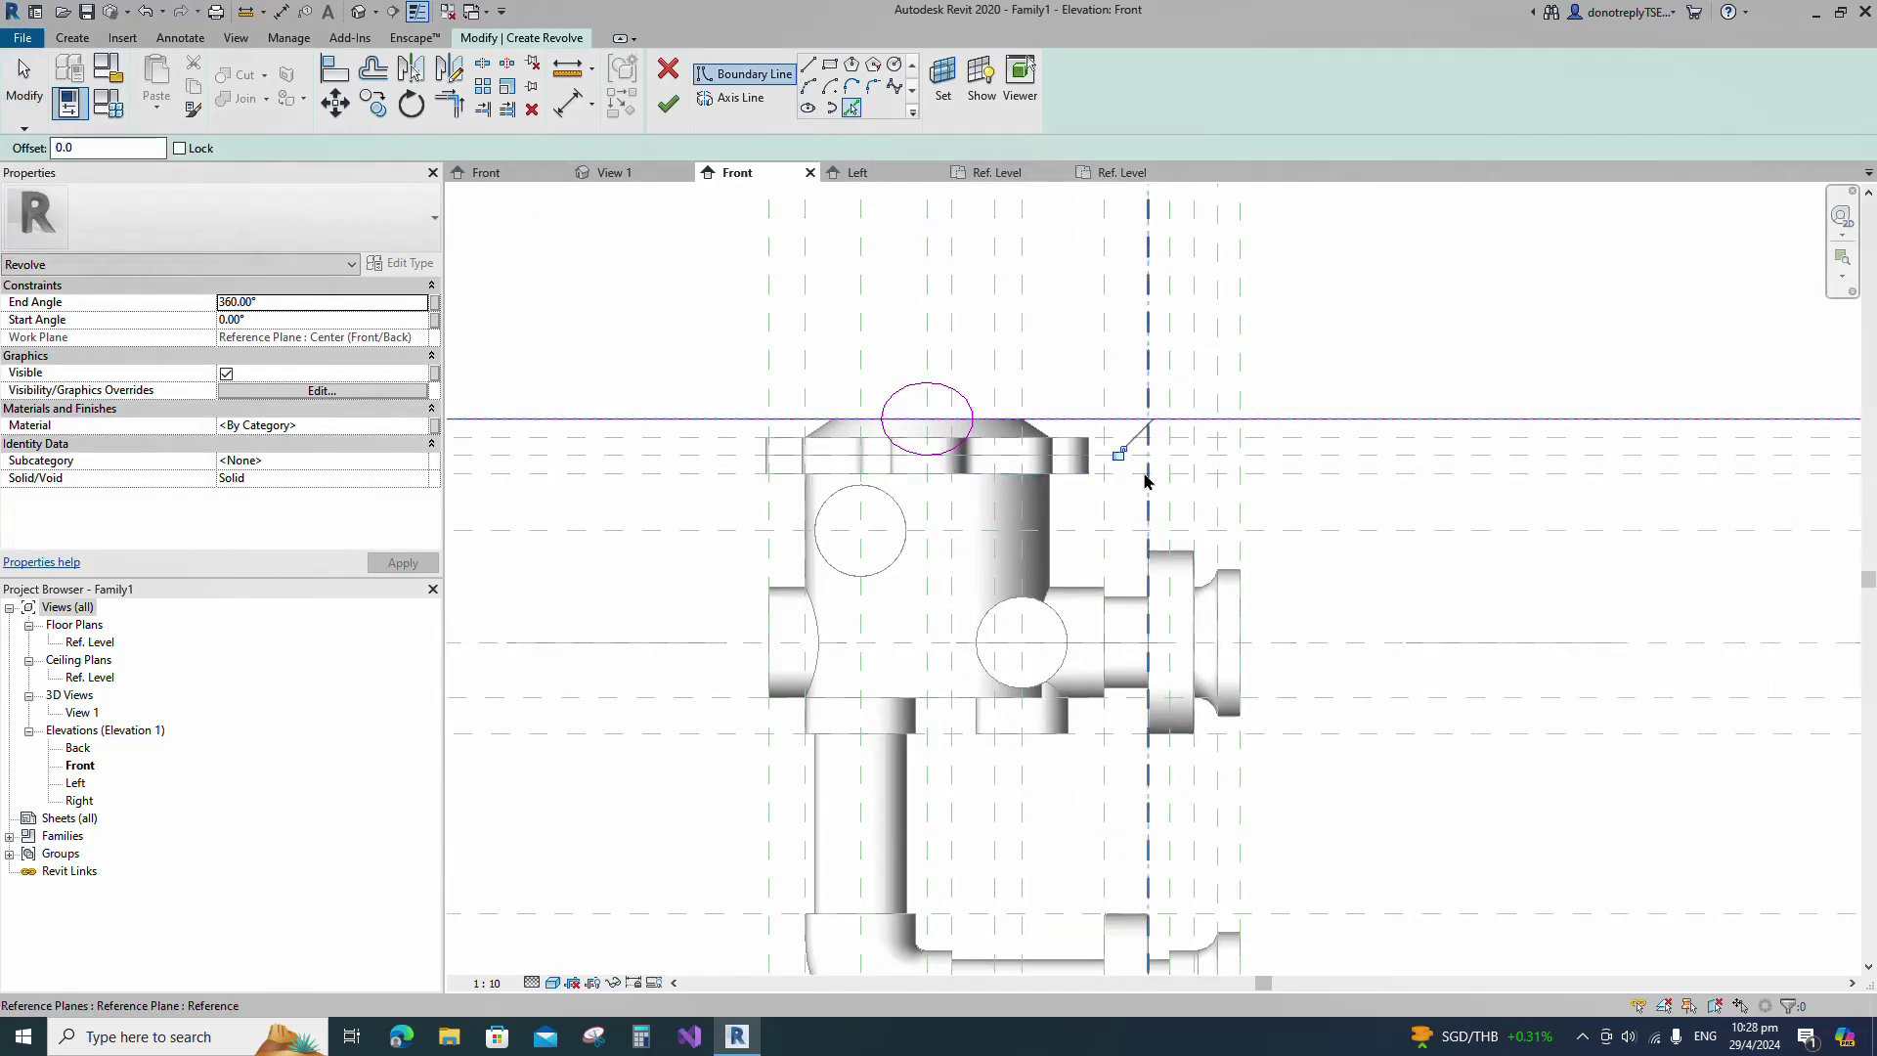
{"action": "left_click", "coordinate": [929, 369]}
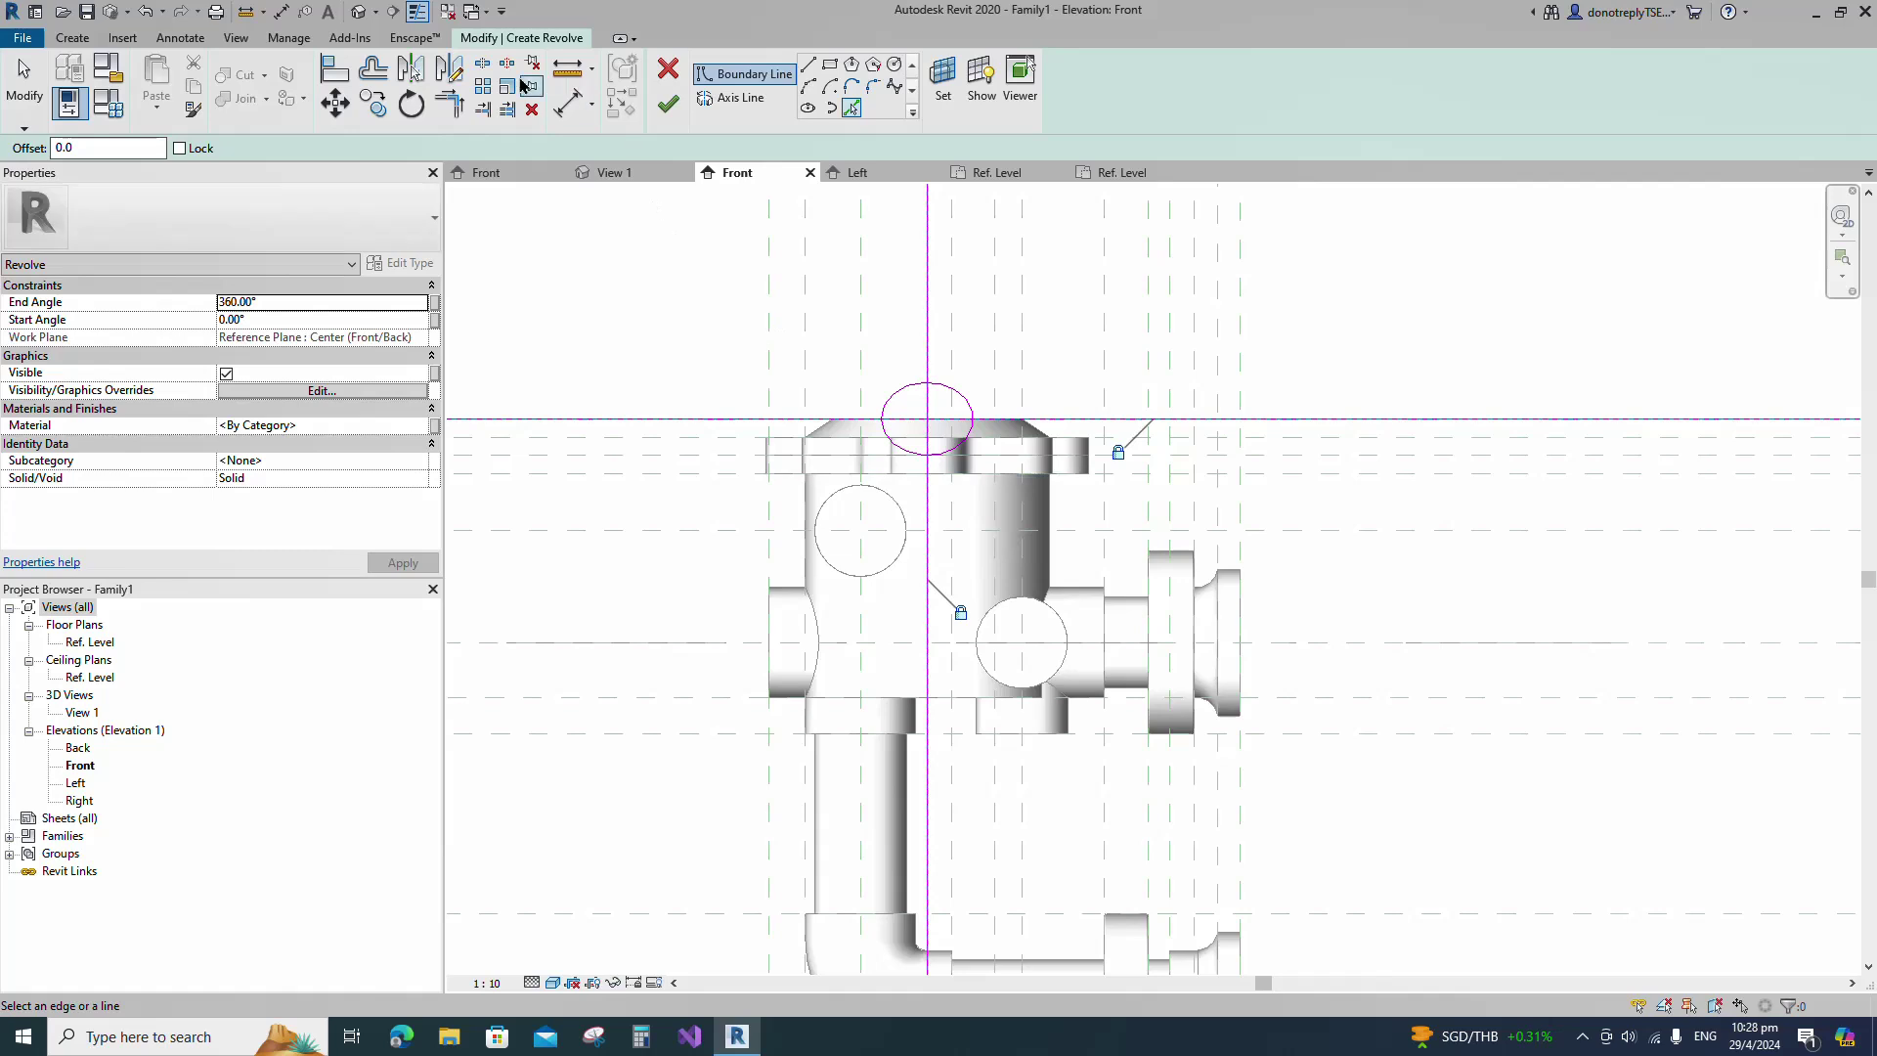
Trim the sketch to the ellipse's upper-left quarter and finish the revolve about the body's vertical centre line.
{"action": "left_click", "coordinate": [482, 63]}
{"action": "left_click", "coordinate": [449, 103]}
{"action": "left_click", "coordinate": [907, 389]}
{"action": "left_click", "coordinate": [909, 419]}
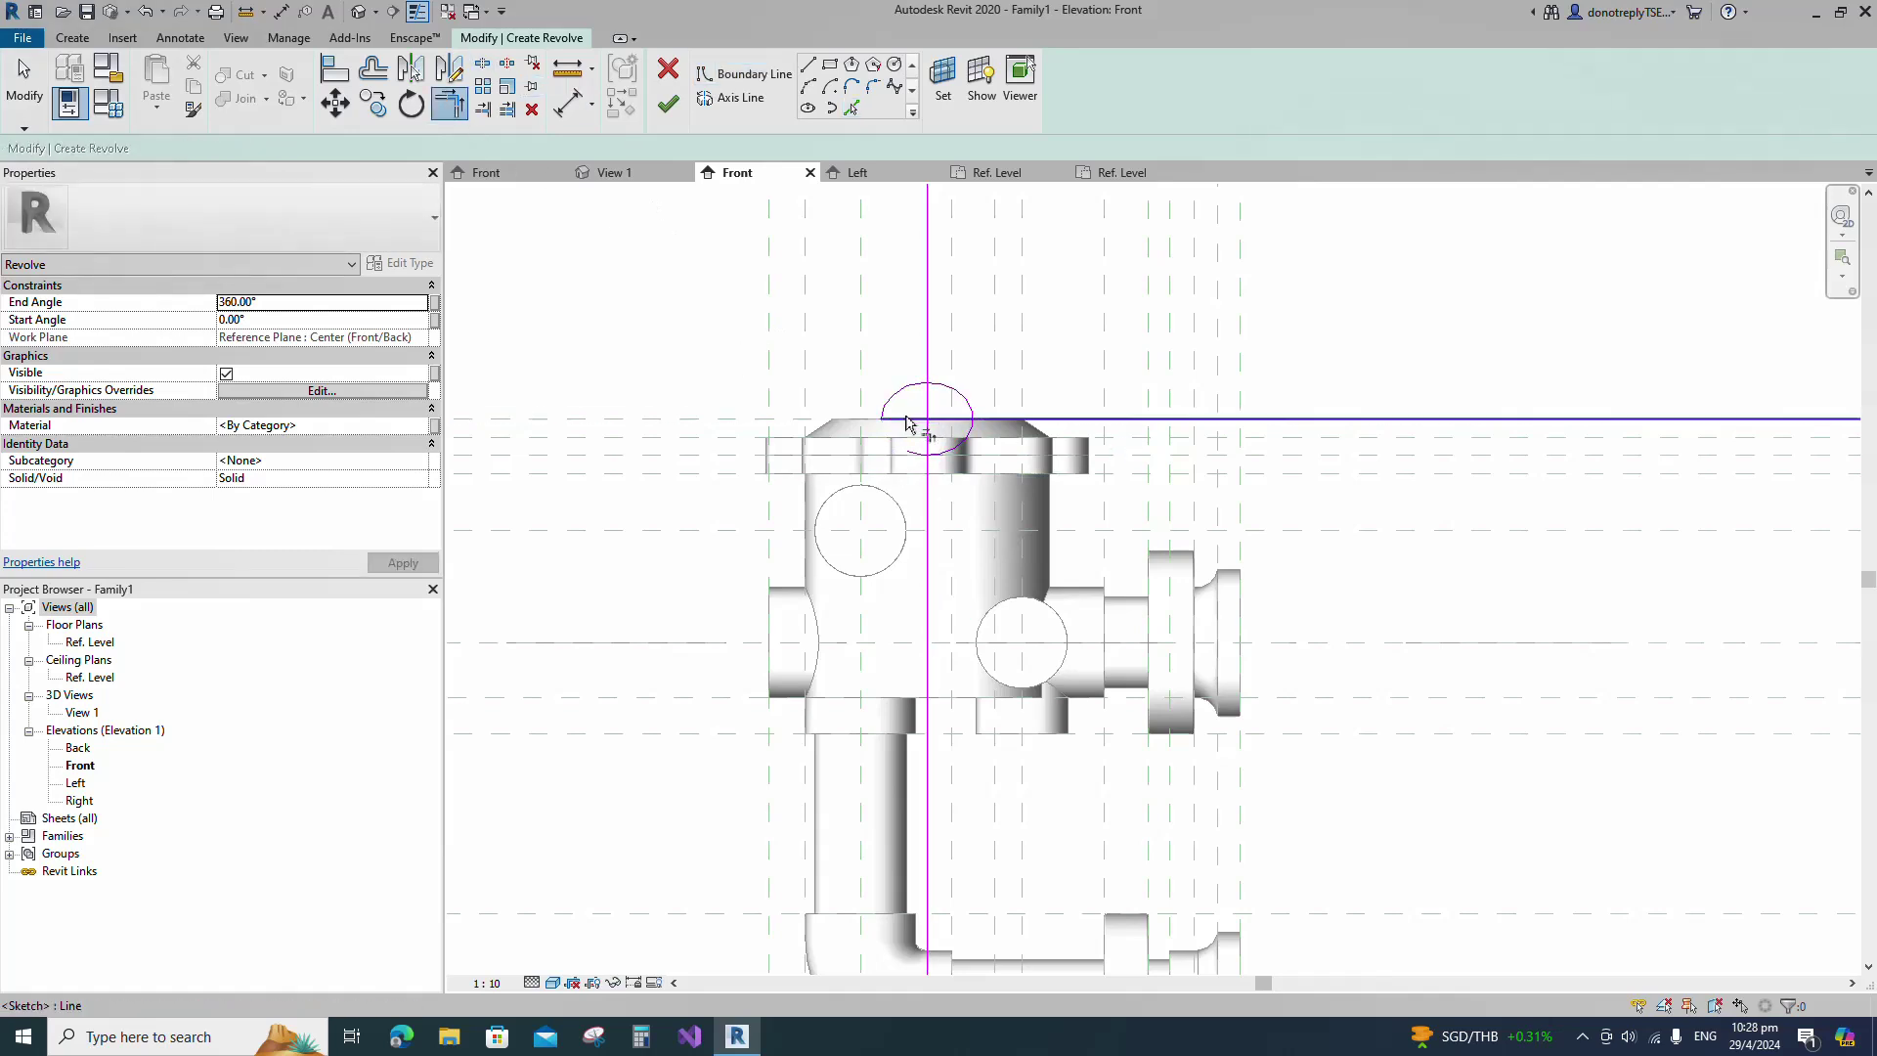
{"action": "left_click", "coordinate": [909, 389]}
{"action": "left_click", "coordinate": [928, 399]}
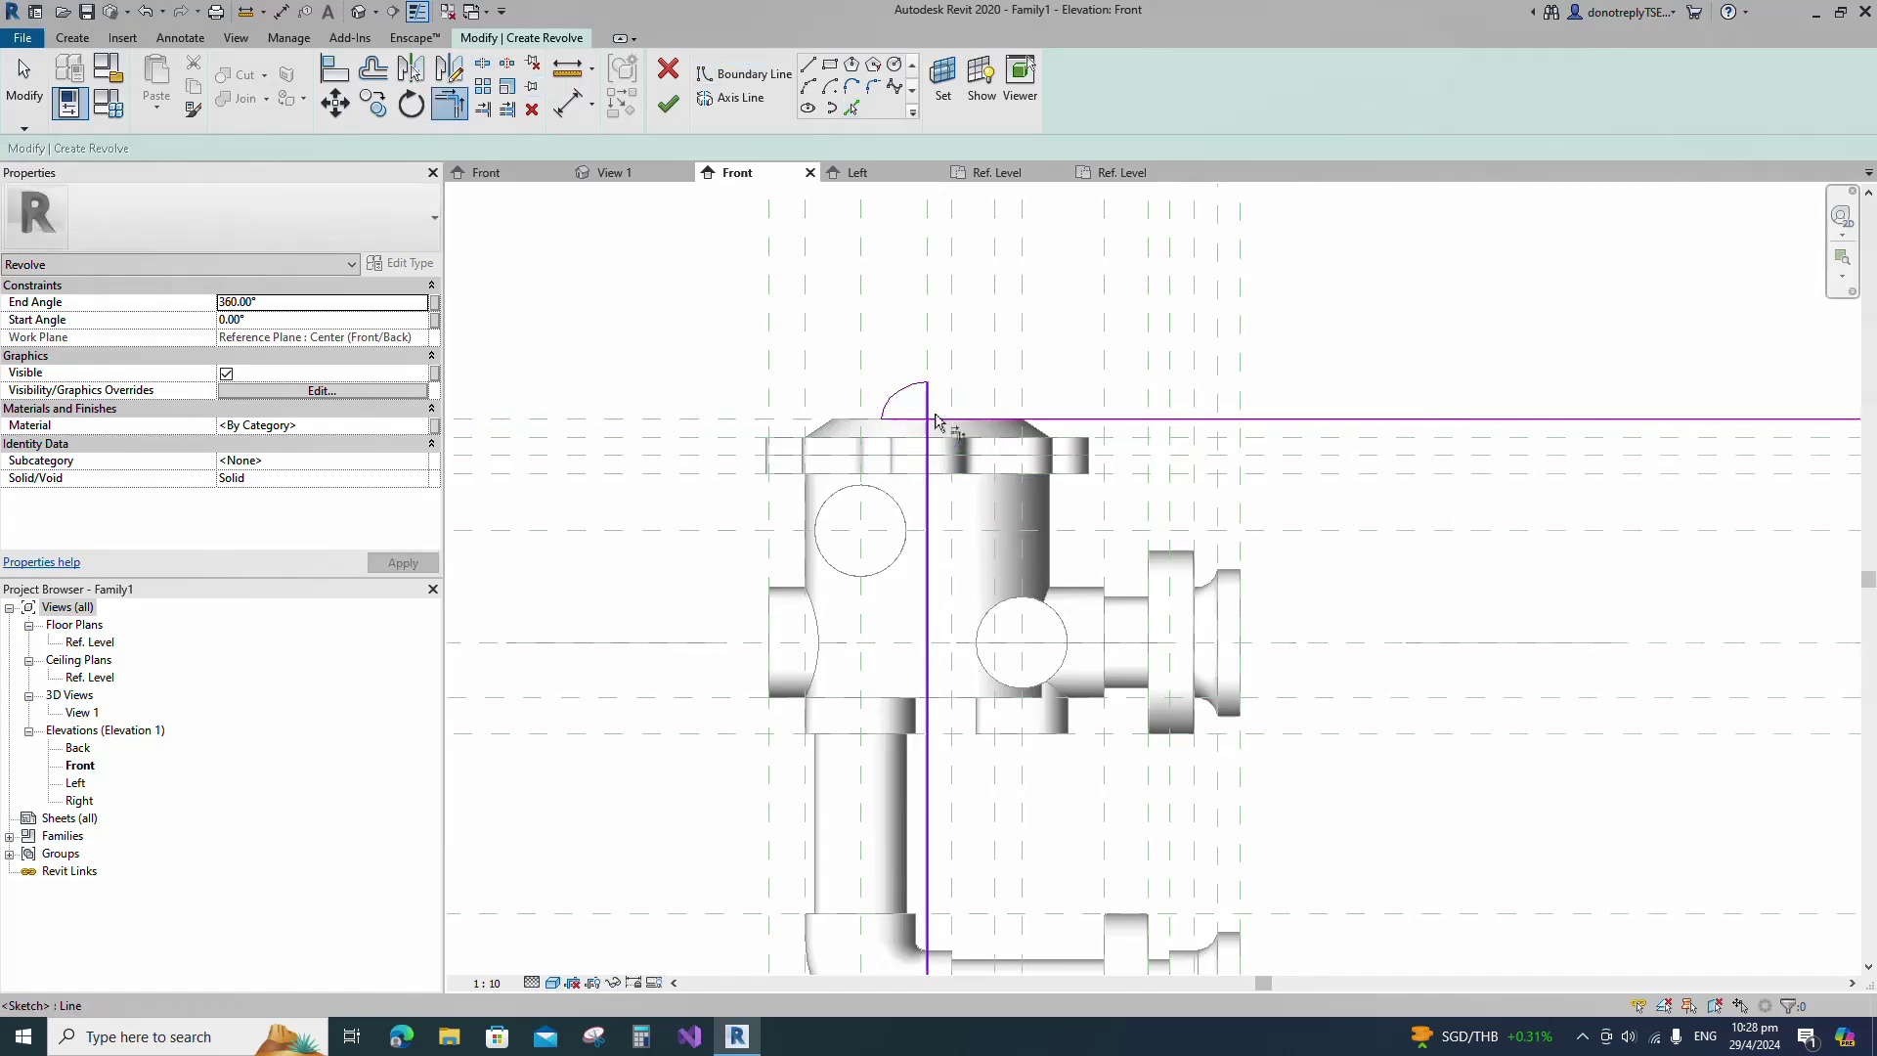
{"action": "left_click", "coordinate": [928, 409]}
{"action": "left_click", "coordinate": [922, 419]}
{"action": "key", "text": "Escape"}
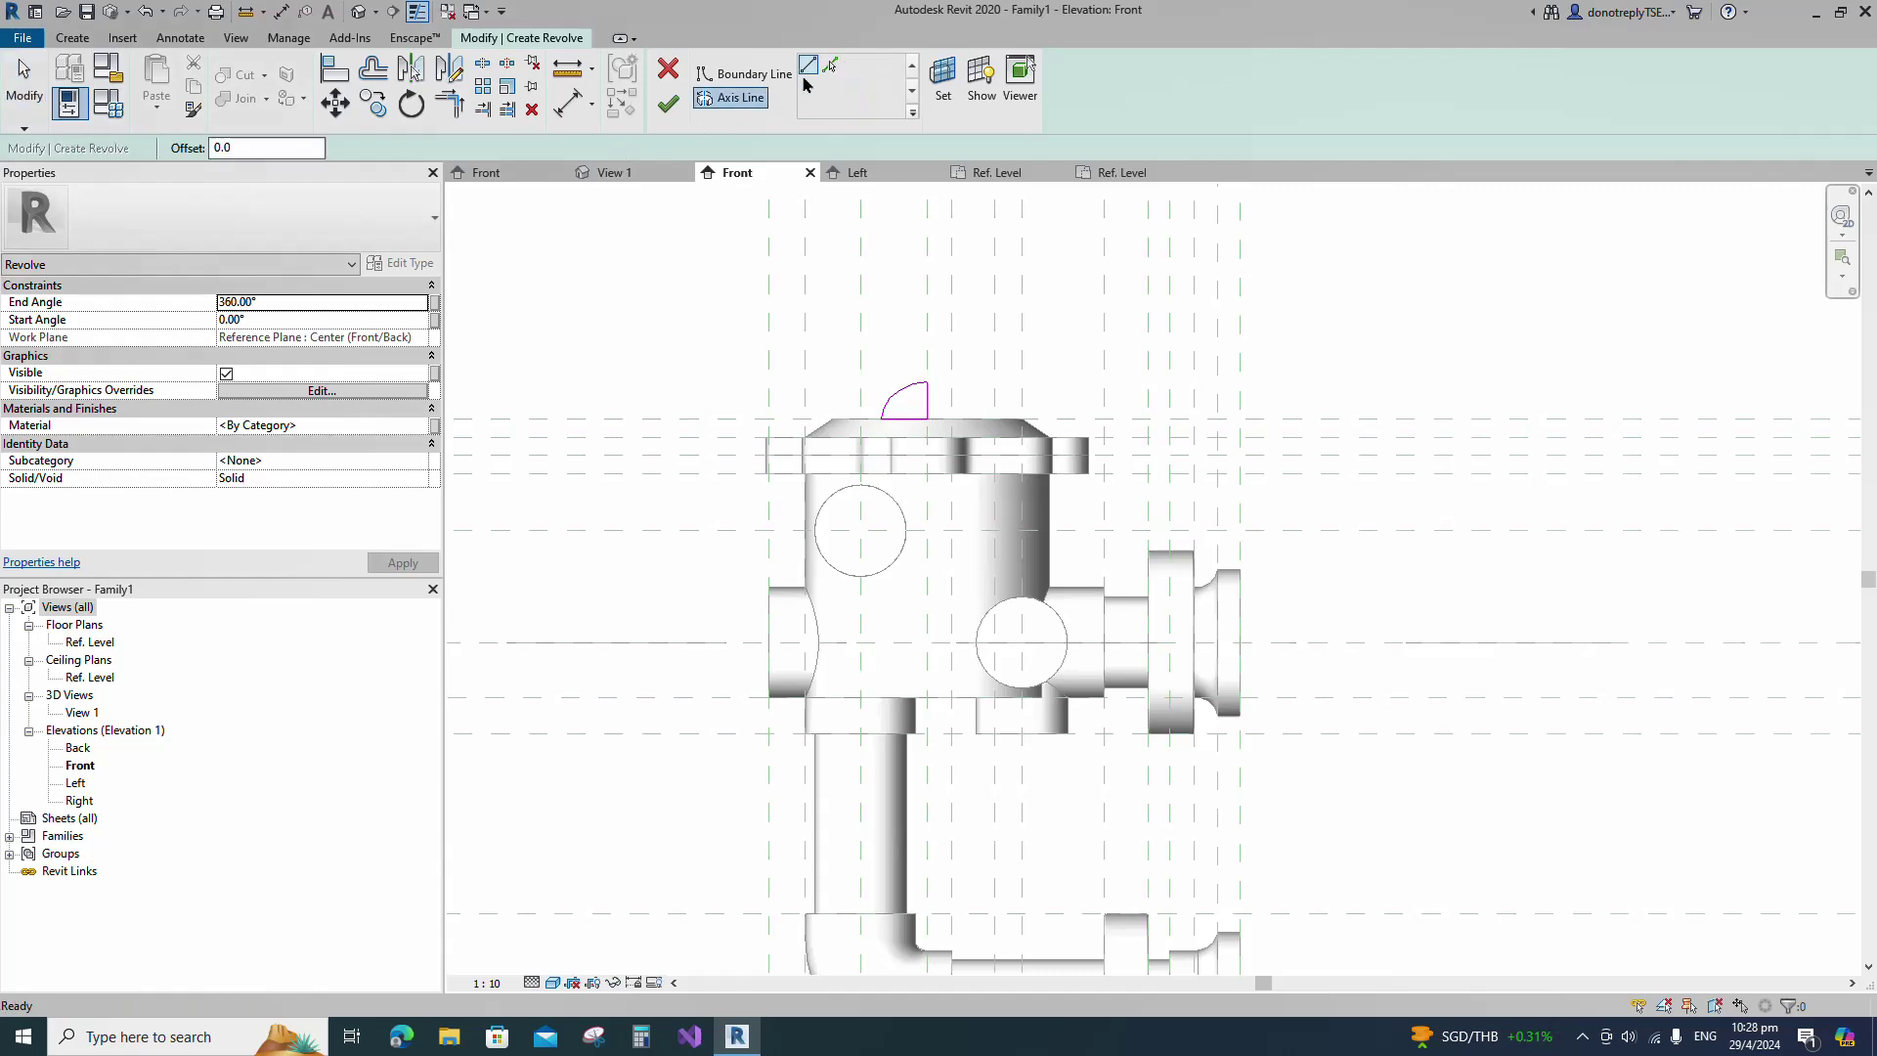
{"action": "left_click", "coordinate": [929, 318]}
{"action": "left_click", "coordinate": [668, 105]}
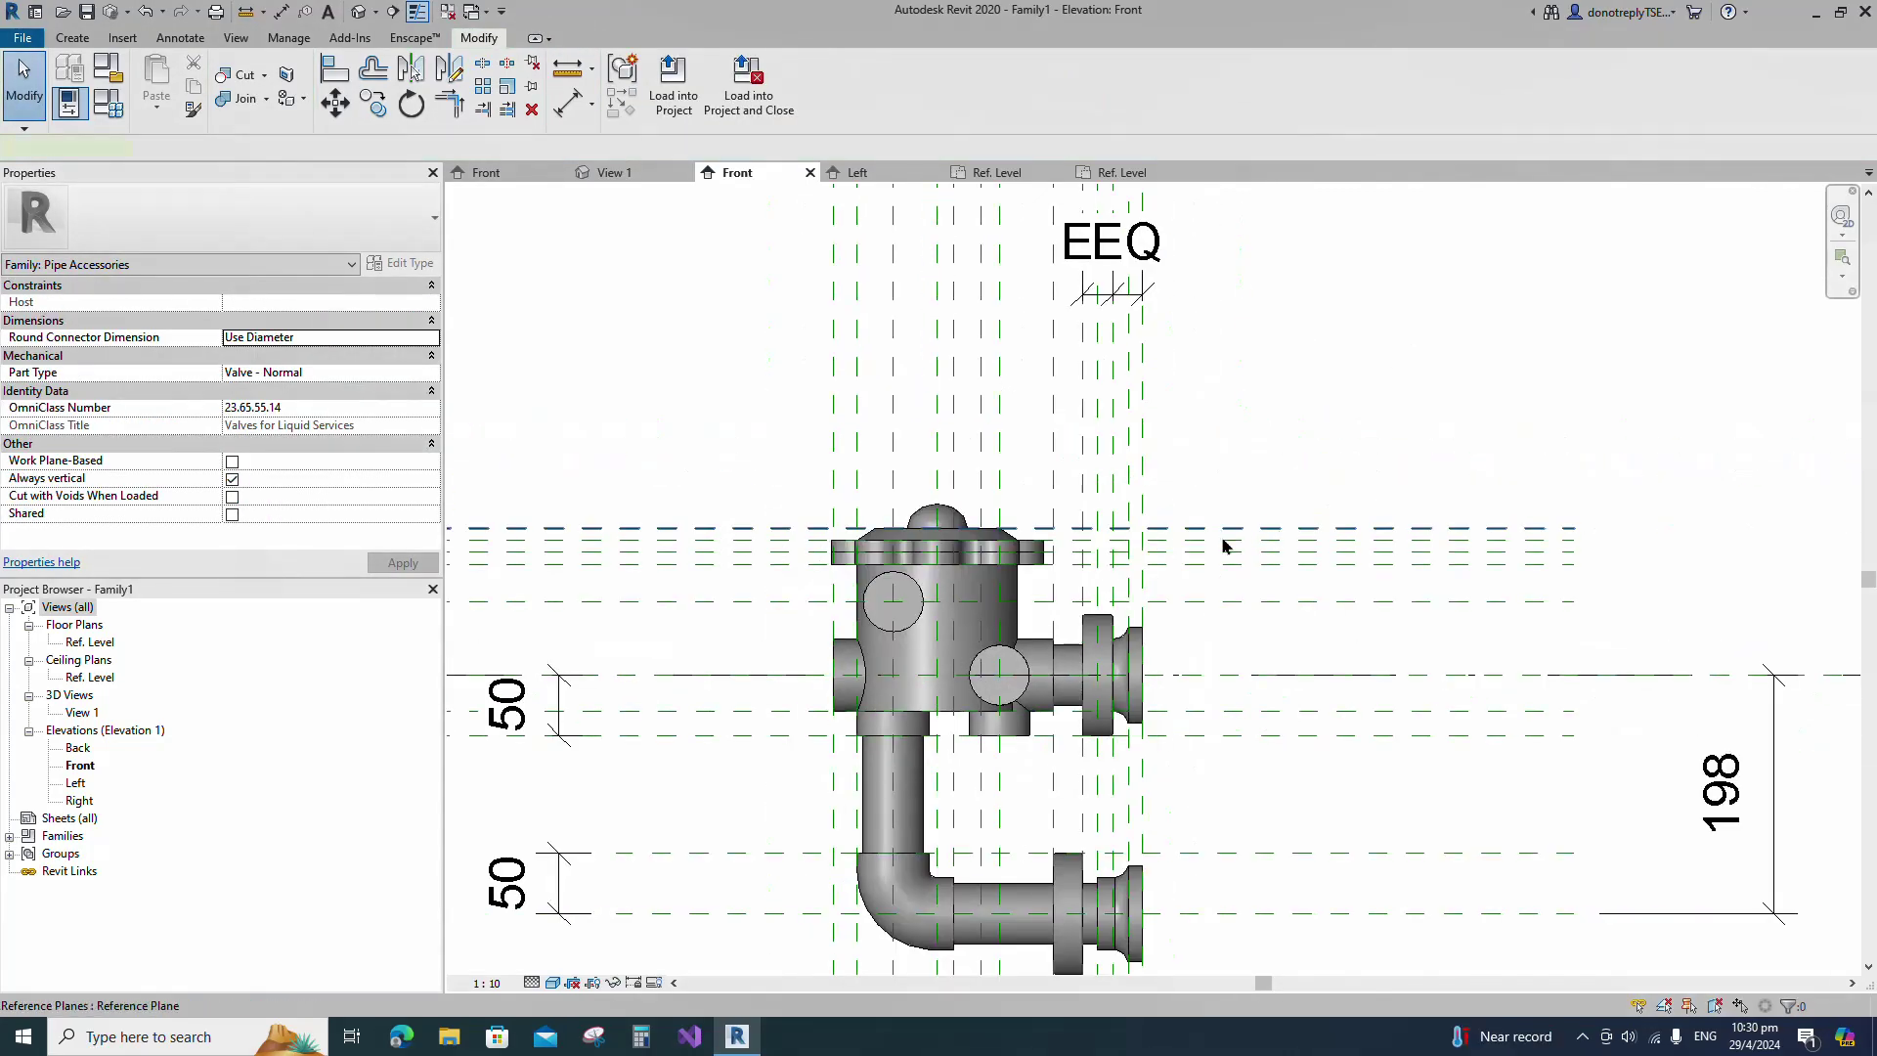
Place a horizontal reference plane above the body with a 40 mm offset from the top reference plane.
{"action": "left_click", "coordinate": [1228, 537]}
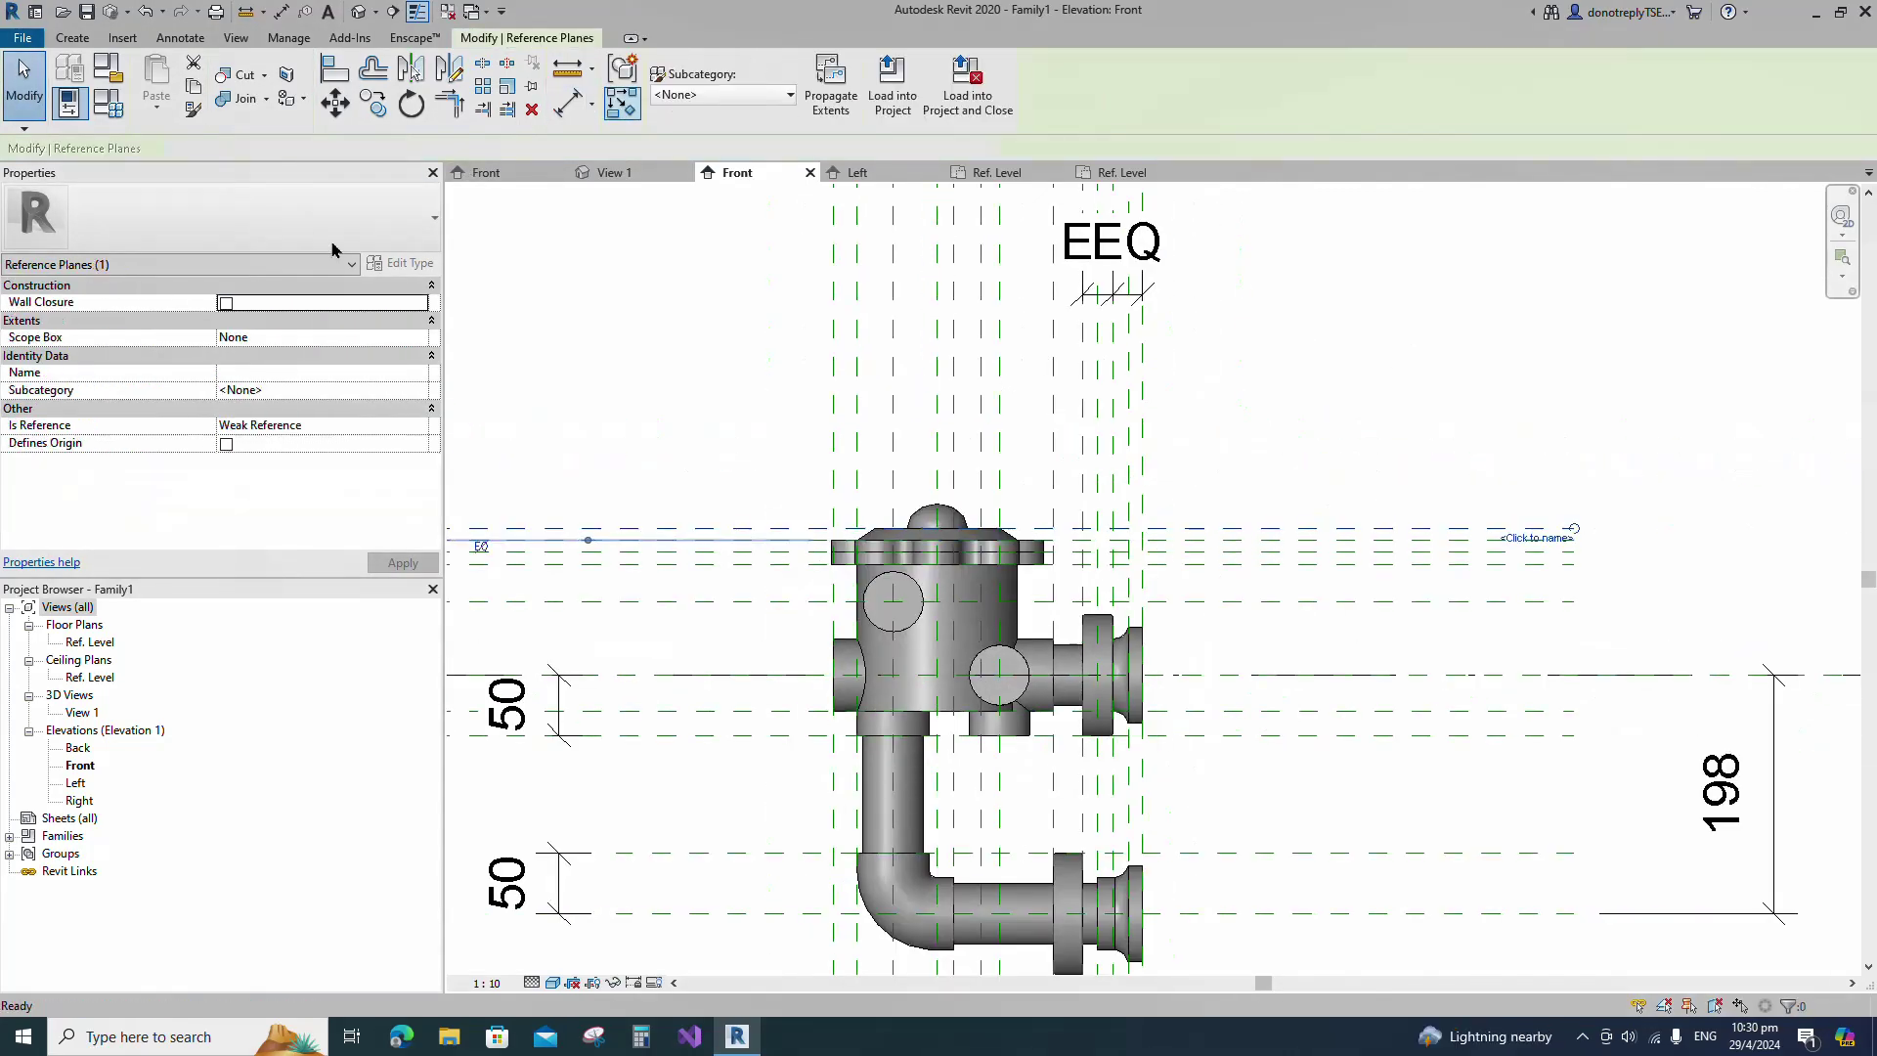
{"action": "key", "text": "r"}
{"action": "key", "text": "p"}
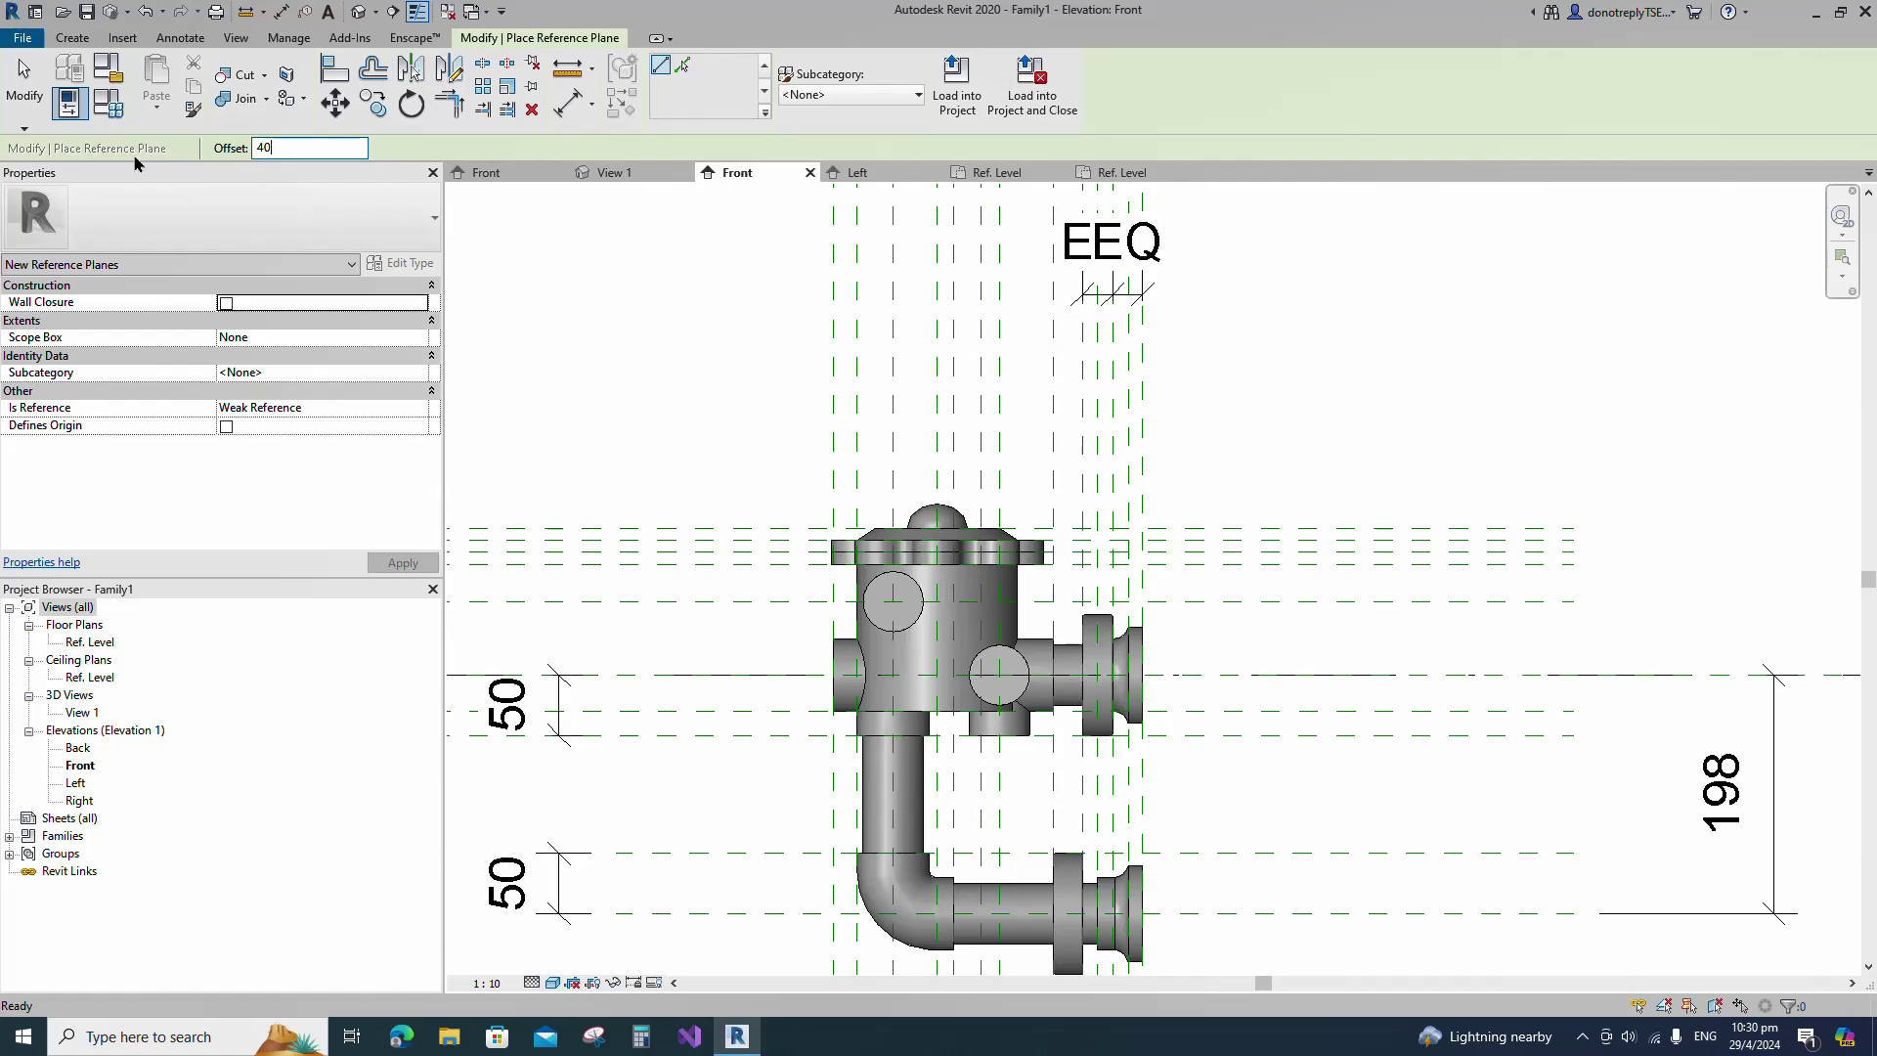
{"action": "left_click", "coordinate": [674, 479]}
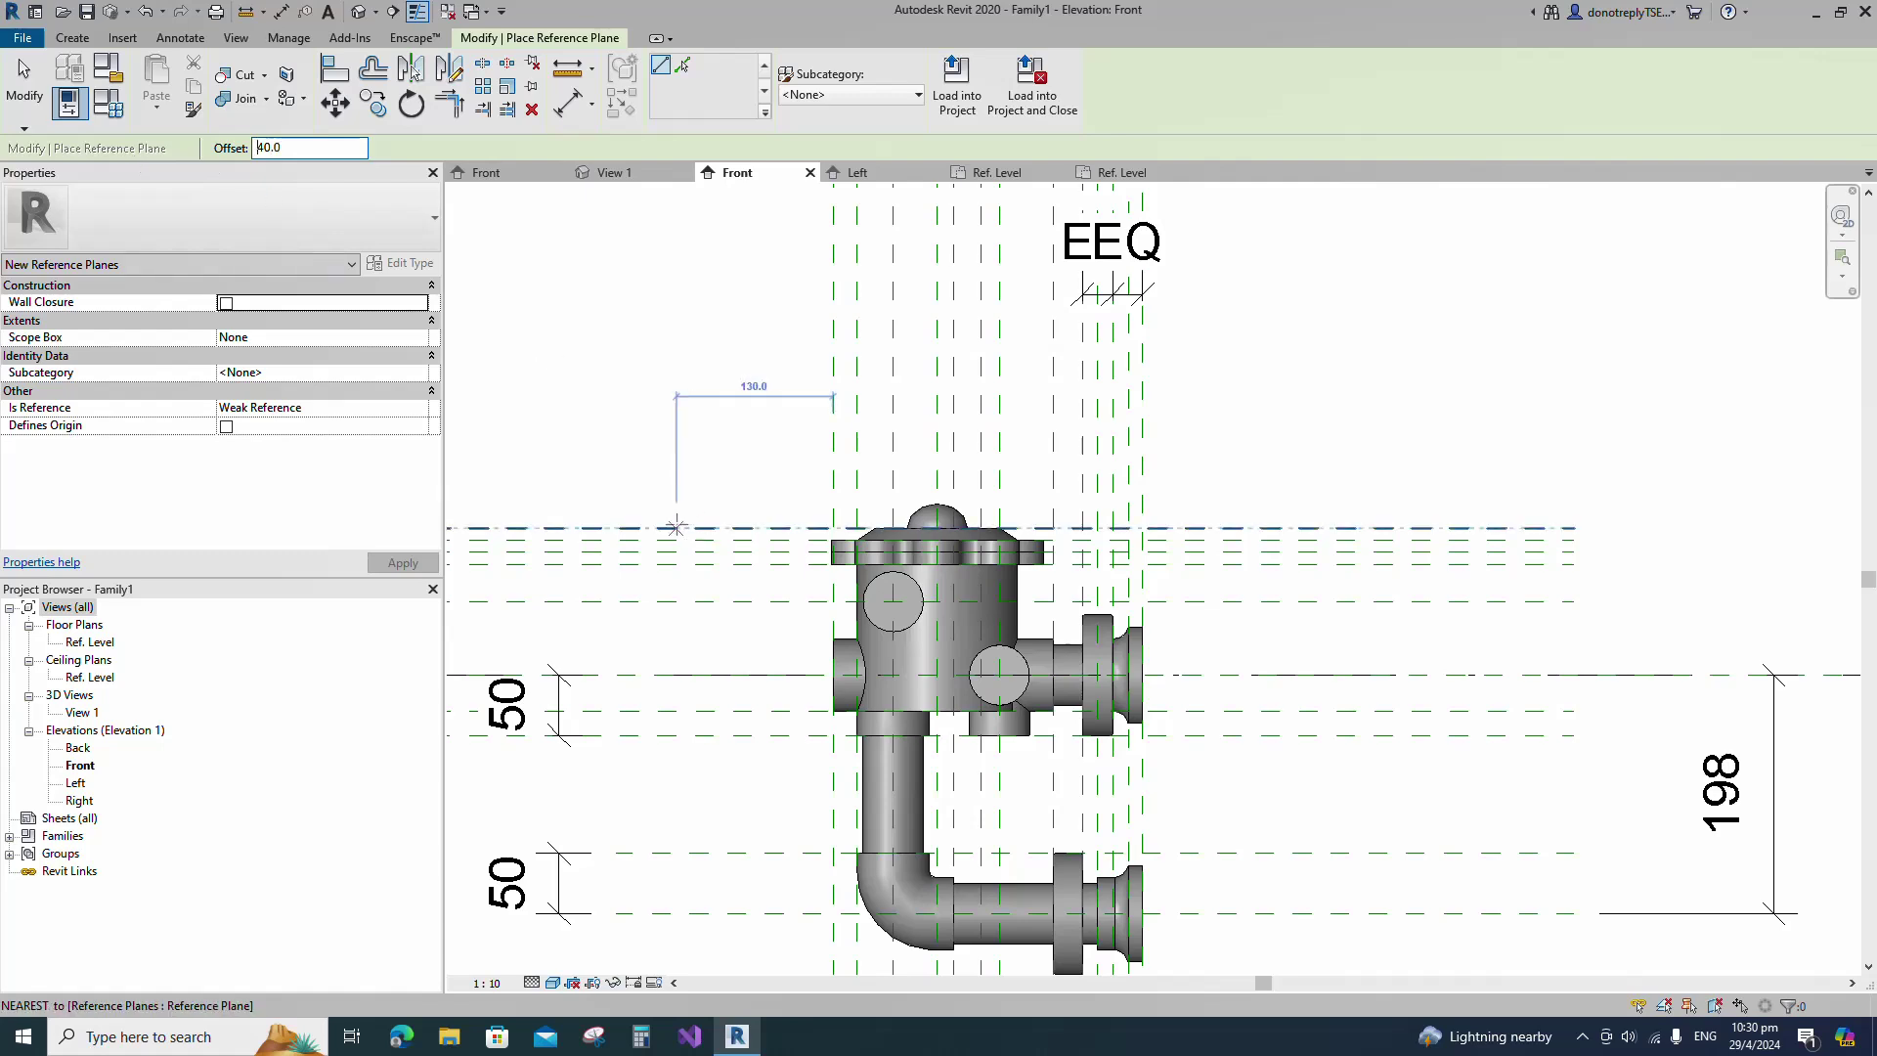
{"action": "left_click", "coordinate": [1212, 479]}
Dimension the distance between the new horizontal reference plane and the body's top plane.
{"action": "key", "text": "d"}
{"action": "key", "text": "i"}
{"action": "left_click", "coordinate": [1195, 479]}
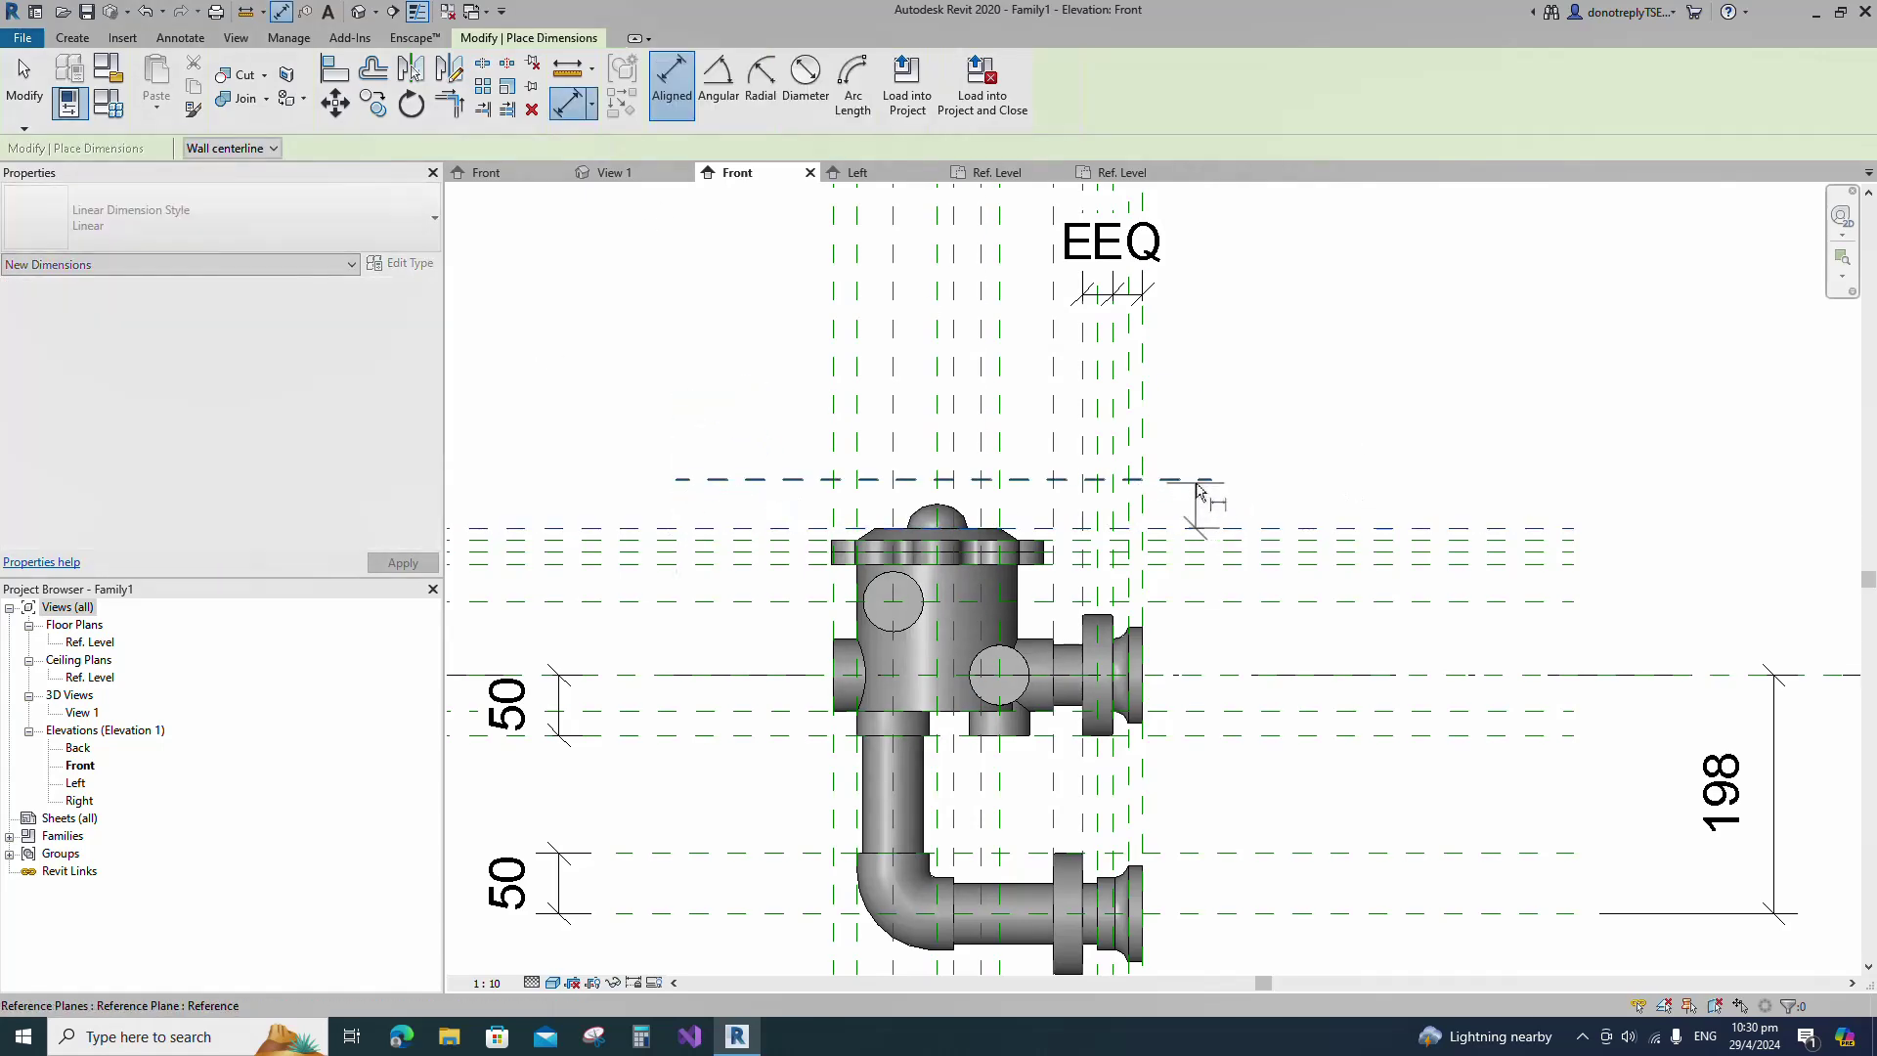
{"action": "left_click", "coordinate": [1201, 529]}
{"action": "left_click", "coordinate": [1261, 457]}
{"action": "key", "text": "Escape"}
{"action": "key", "text": "Escape"}
{"action": "key", "text": "Escape"}
{"action": "key", "text": "Escape"}
Start a sweep and sketch an arc path from the dome's base centre to the upper reference plane above the right-hand flange.
{"action": "scroll", "coordinate": [1144, 558], "scroll_direction": "up", "scroll_amount": 1}
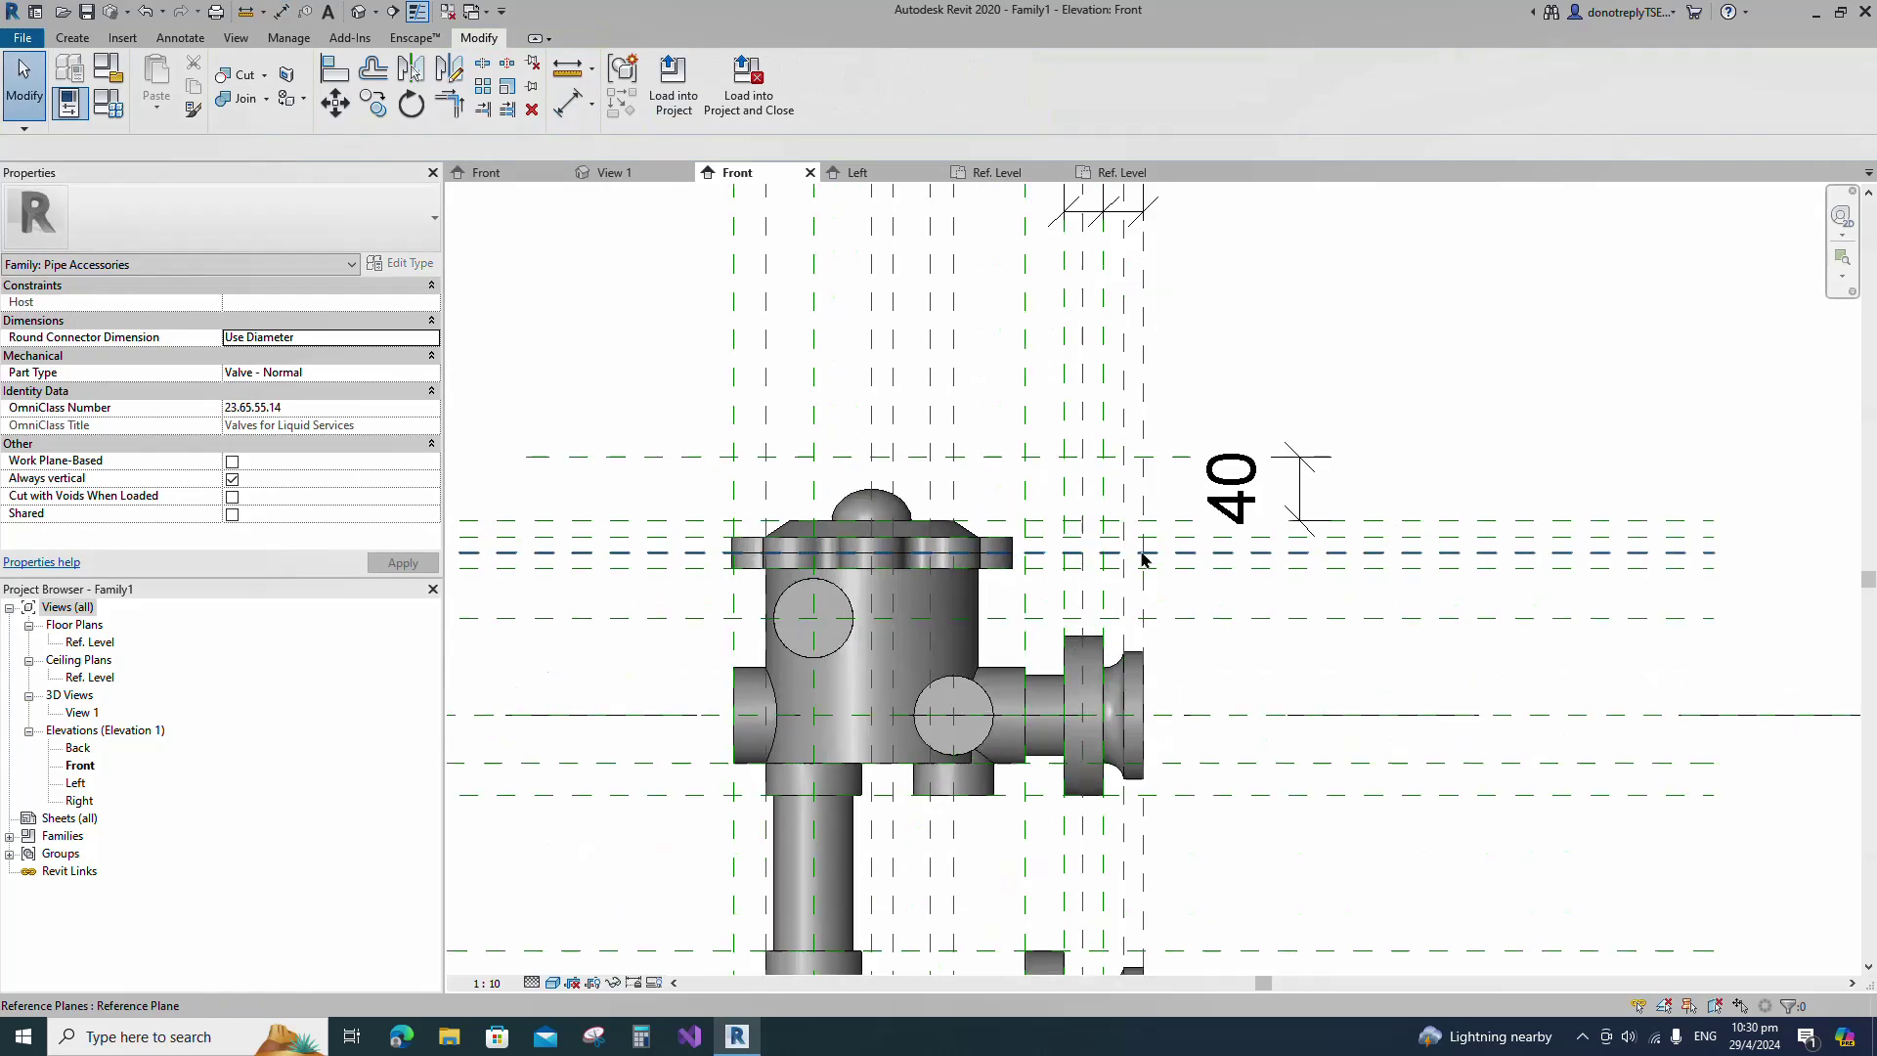
{"action": "left_click", "coordinate": [74, 38]}
{"action": "left_click", "coordinate": [290, 83]}
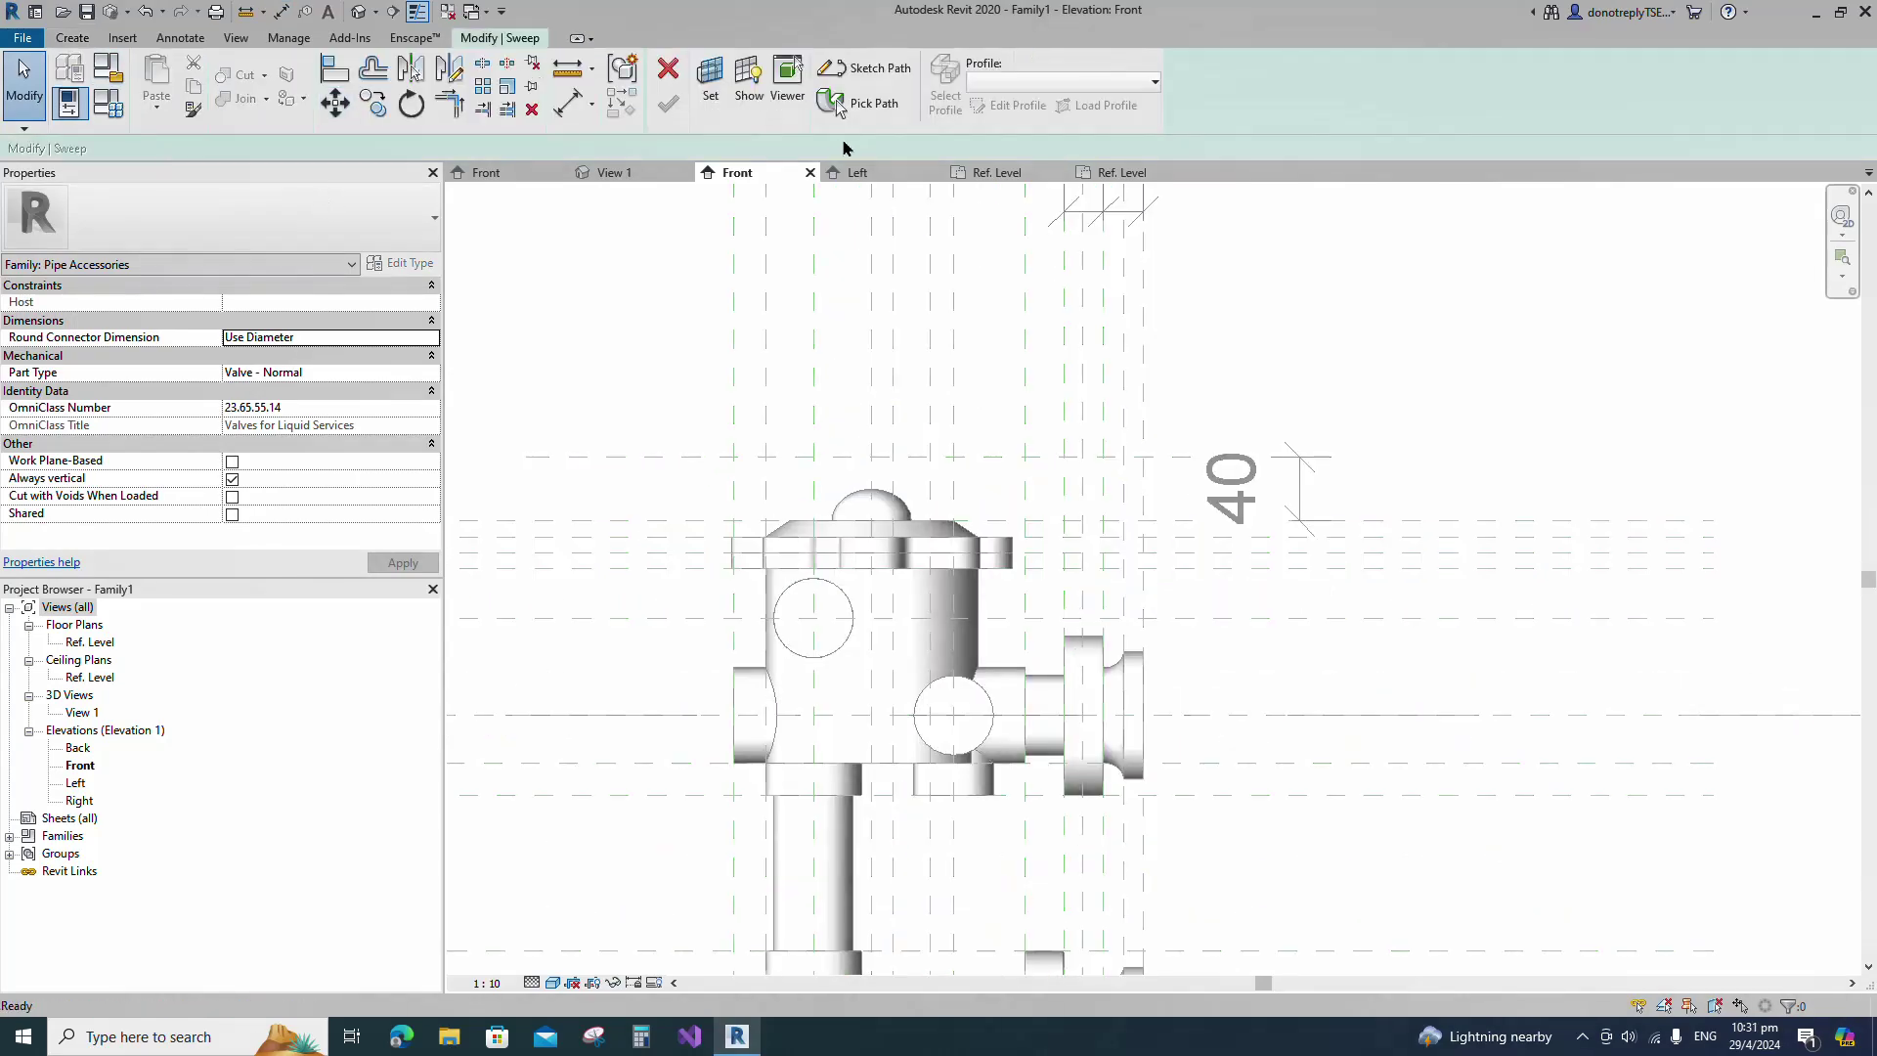
{"action": "left_click", "coordinate": [841, 81]}
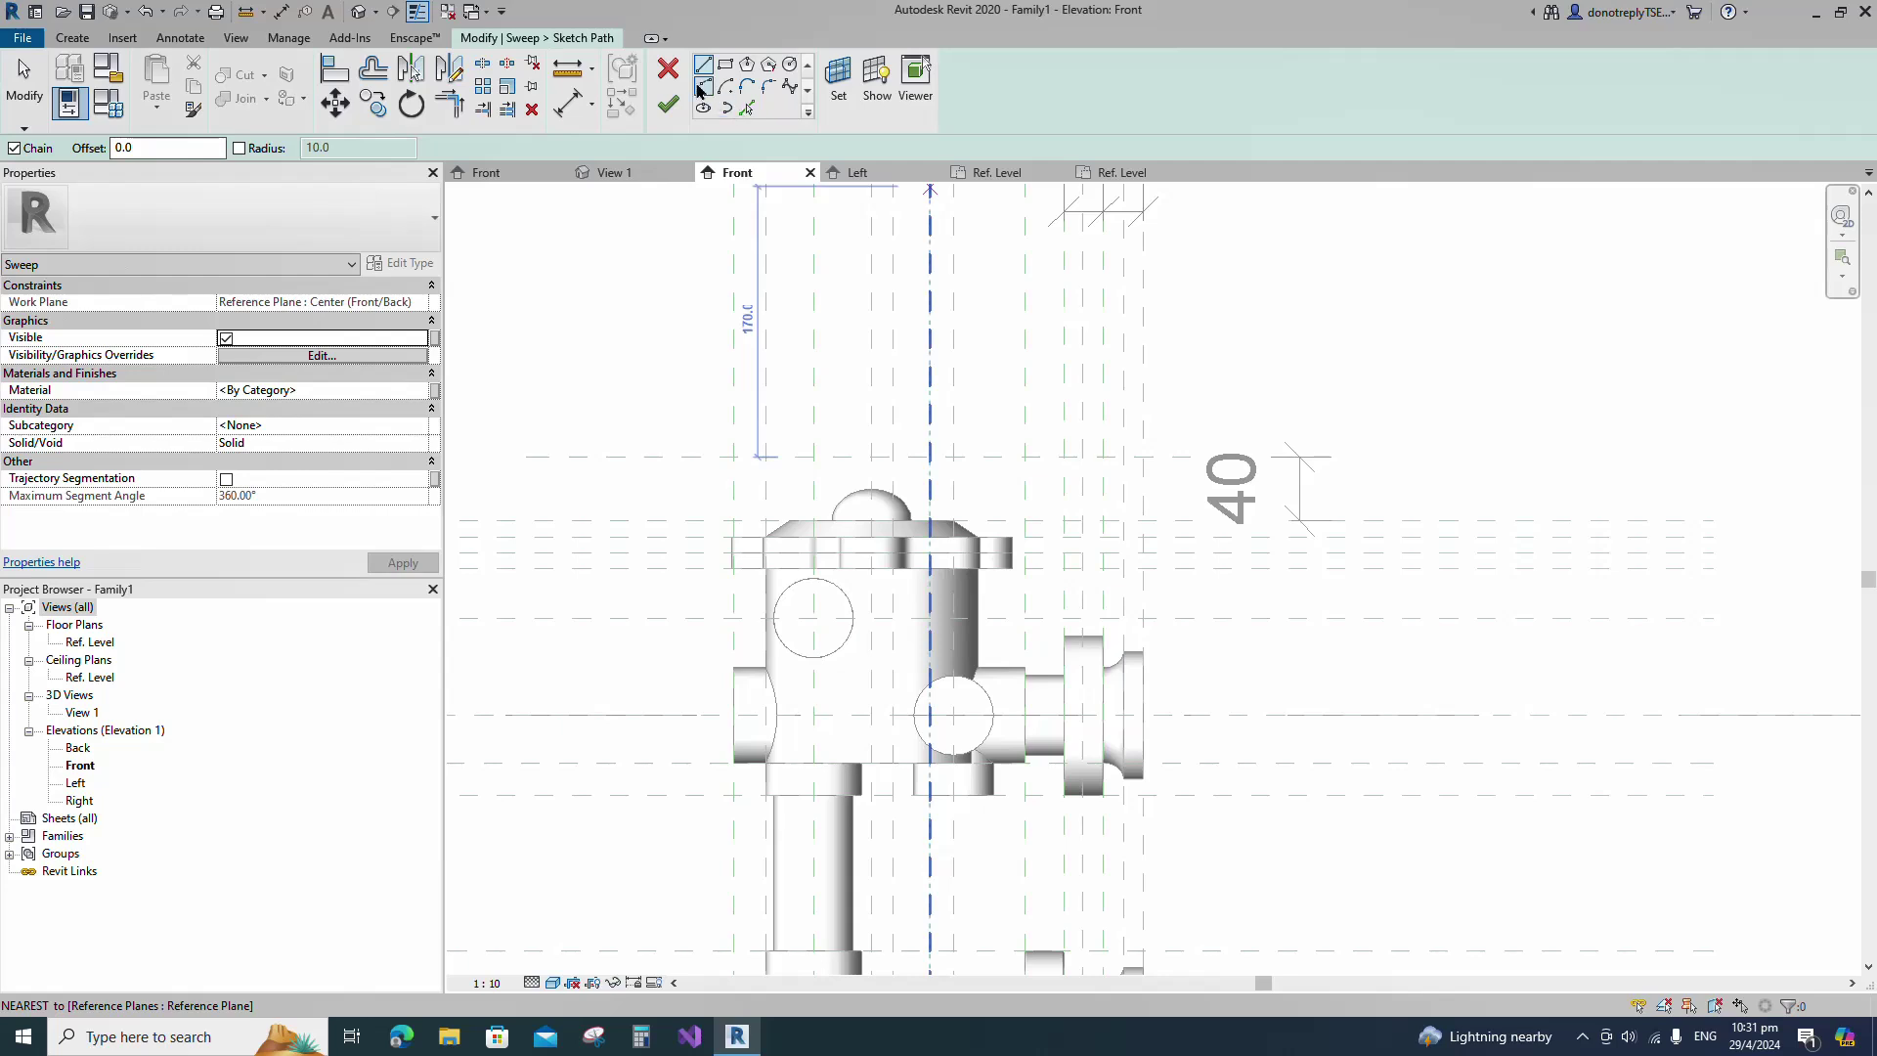
{"action": "left_click", "coordinate": [700, 88]}
{"action": "left_click", "coordinate": [873, 520]}
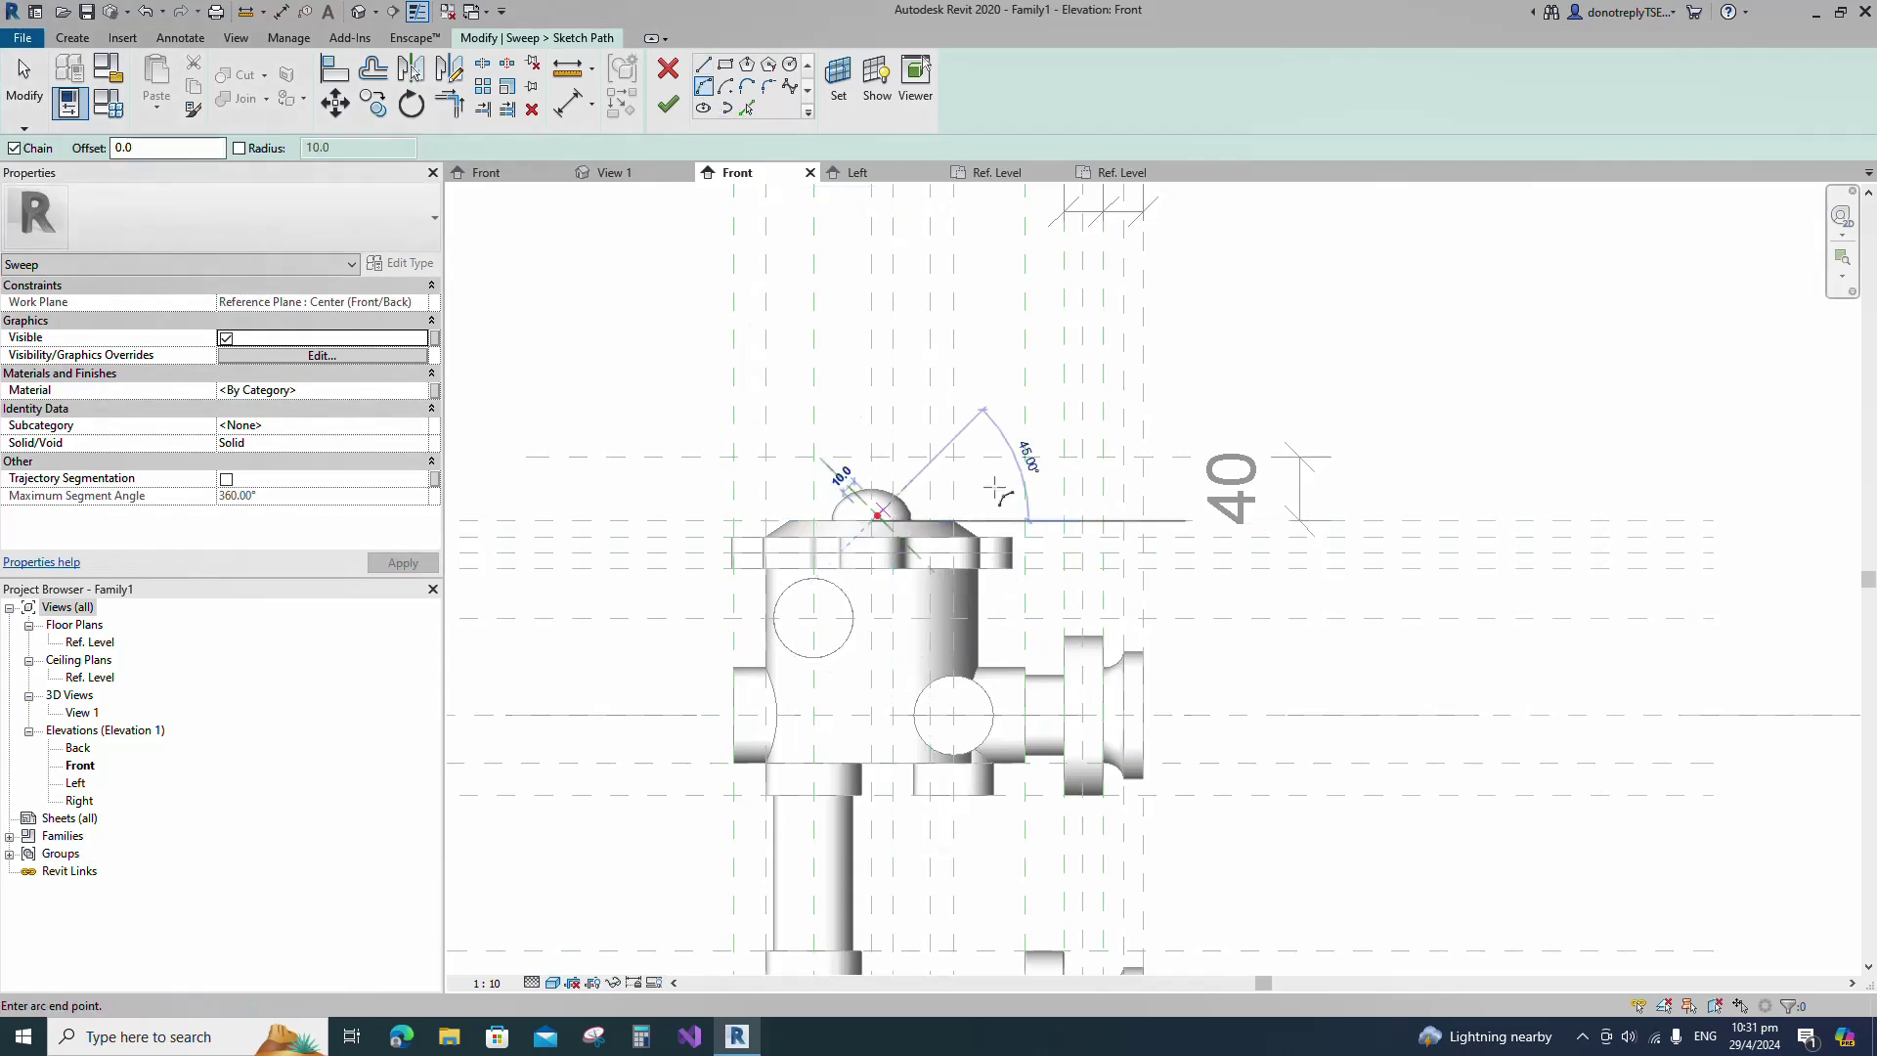
{"action": "left_click", "coordinate": [1064, 442]}
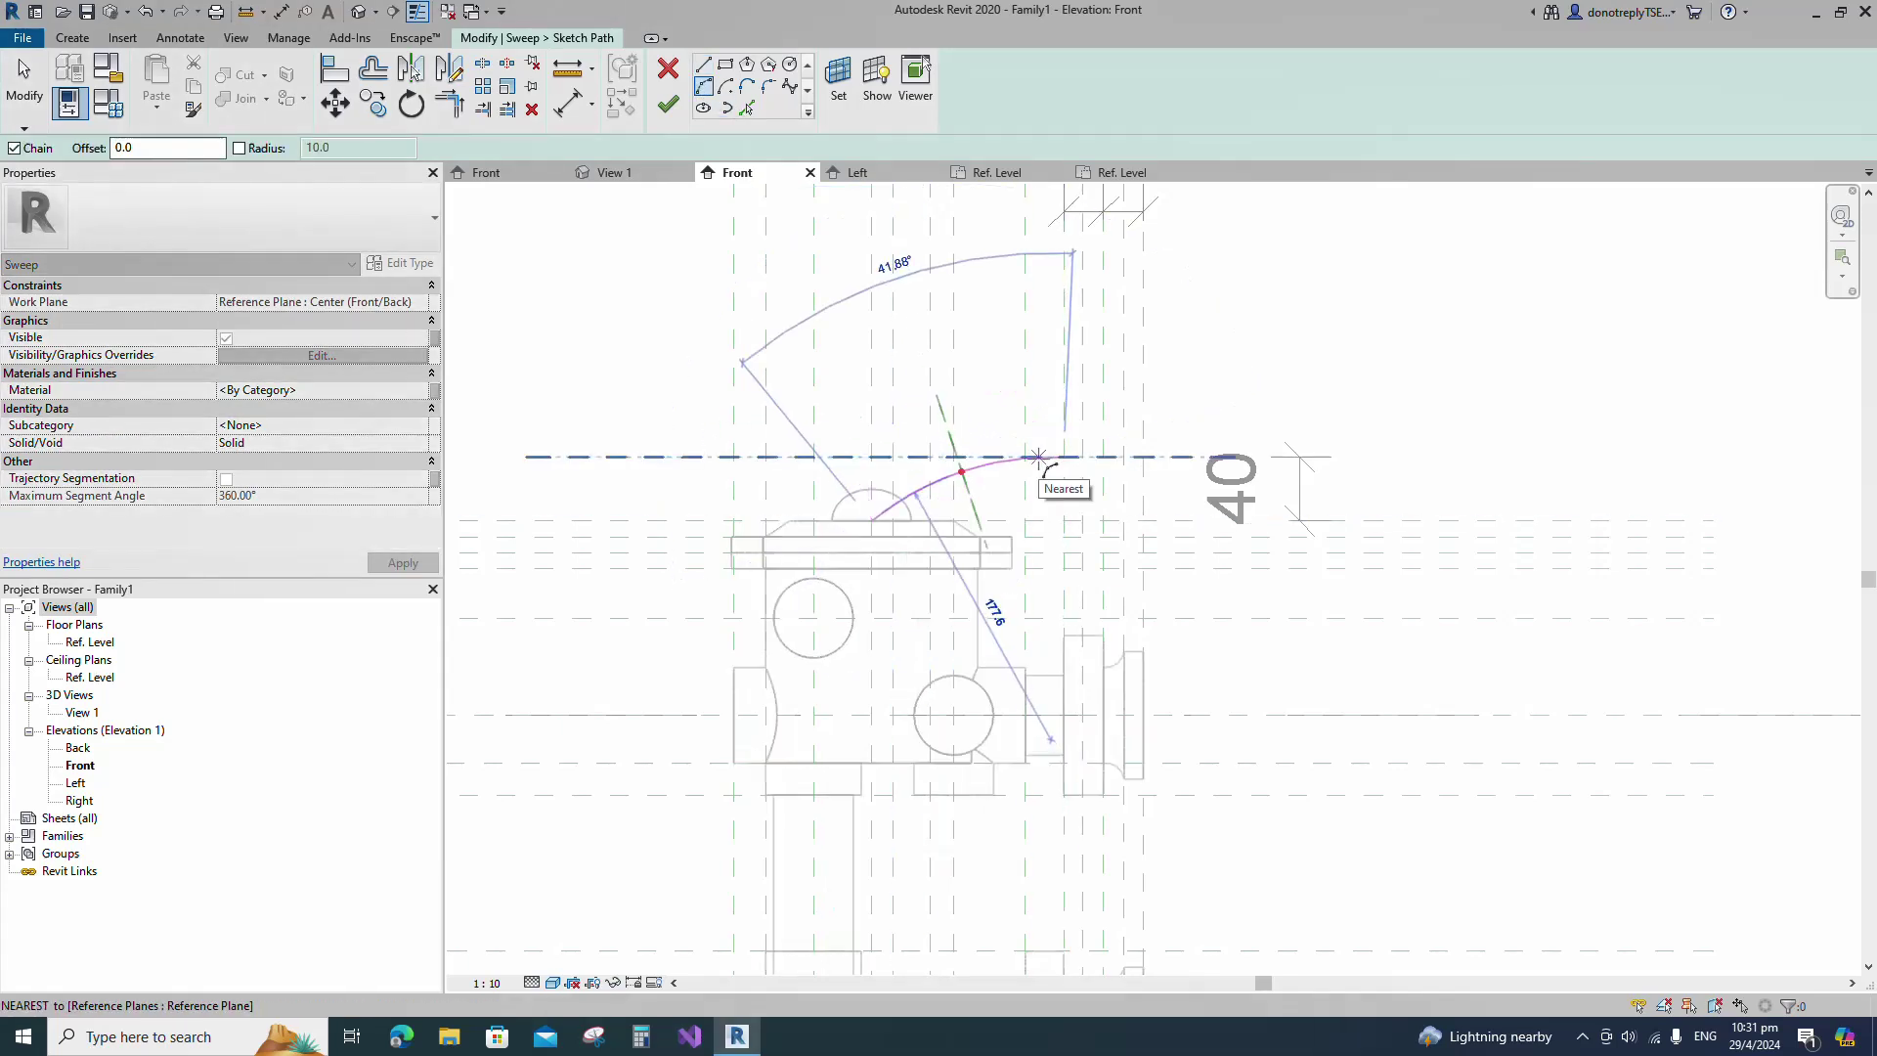
{"action": "left_click", "coordinate": [1034, 457]}
Try to align the arc with the upper reference plane, and finish the sweep path.
{"action": "key", "text": "a"}
{"action": "key", "text": "l"}
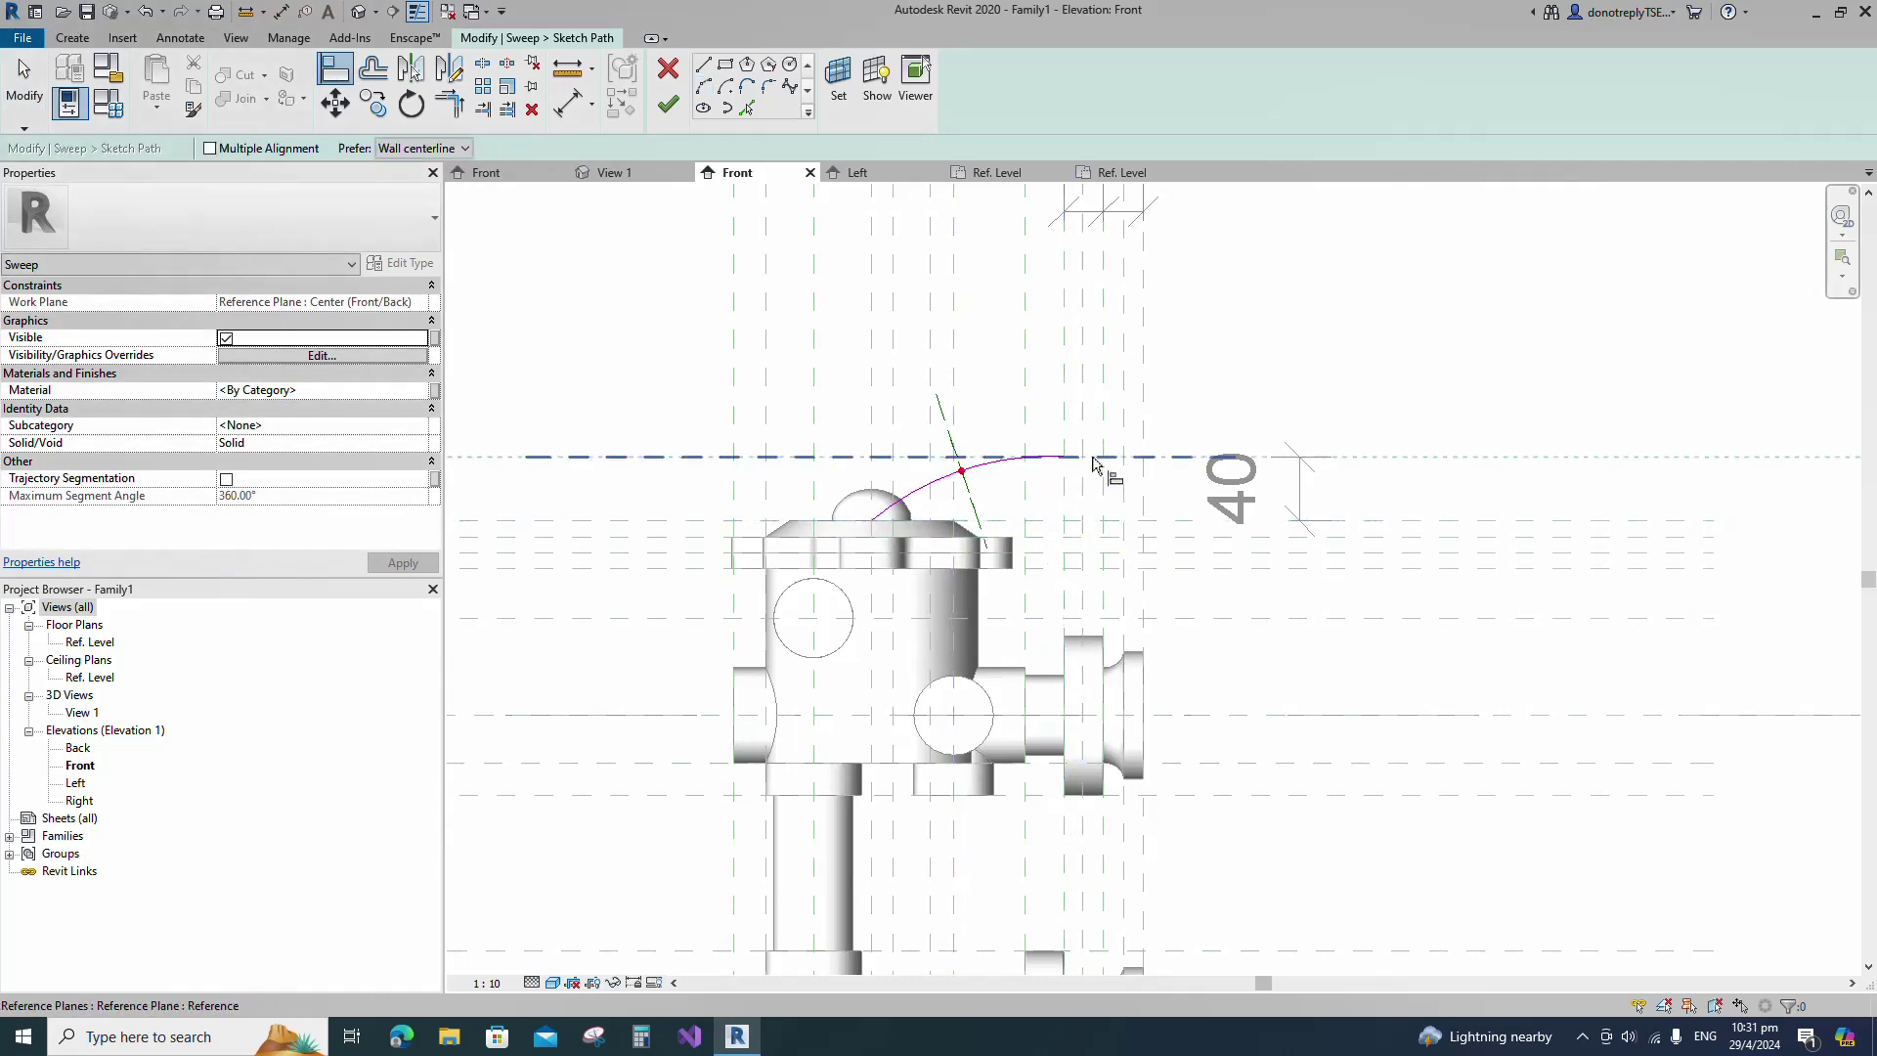
{"action": "left_click", "coordinate": [976, 465]}
{"action": "left_click", "coordinate": [928, 456]}
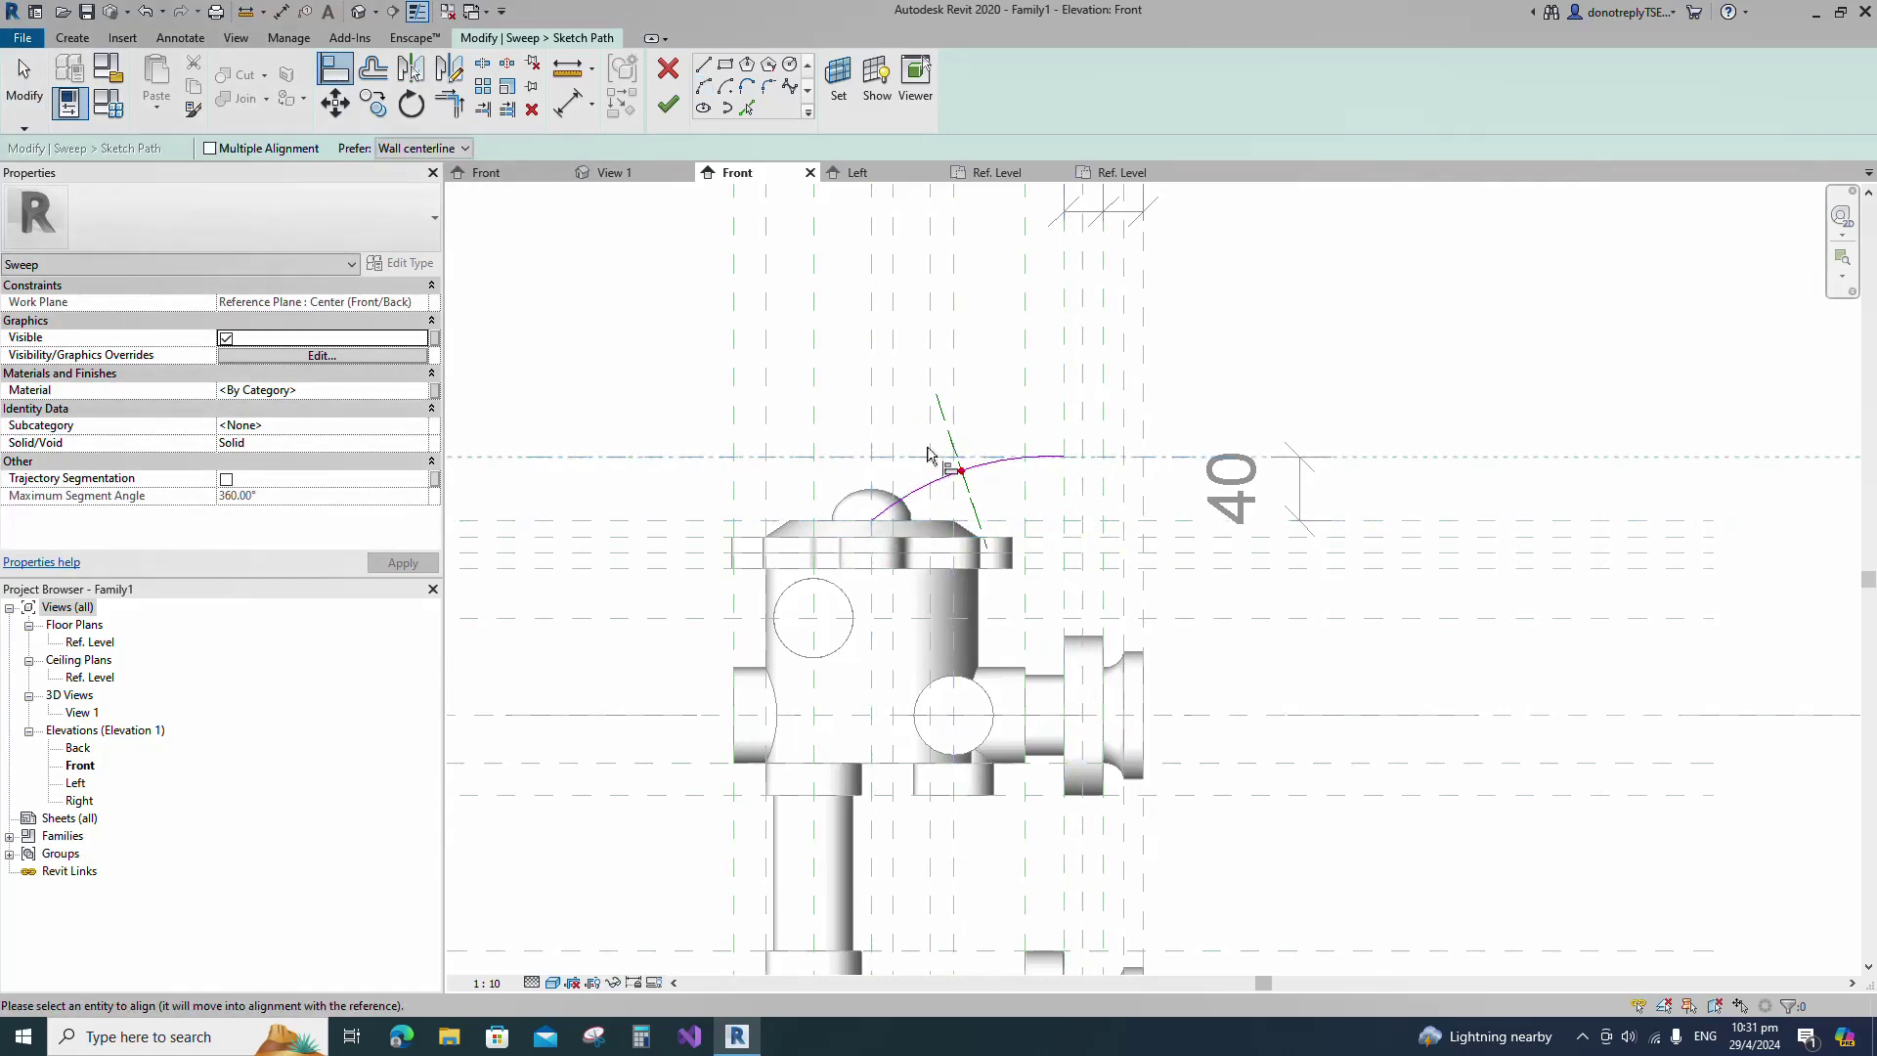
{"action": "left_click", "coordinate": [668, 104]}
Edit the sweep profile in 3D View 1 and draw a rectangle of about 10 by 7 mm around the path's profile point.
{"action": "left_click", "coordinate": [1018, 104]}
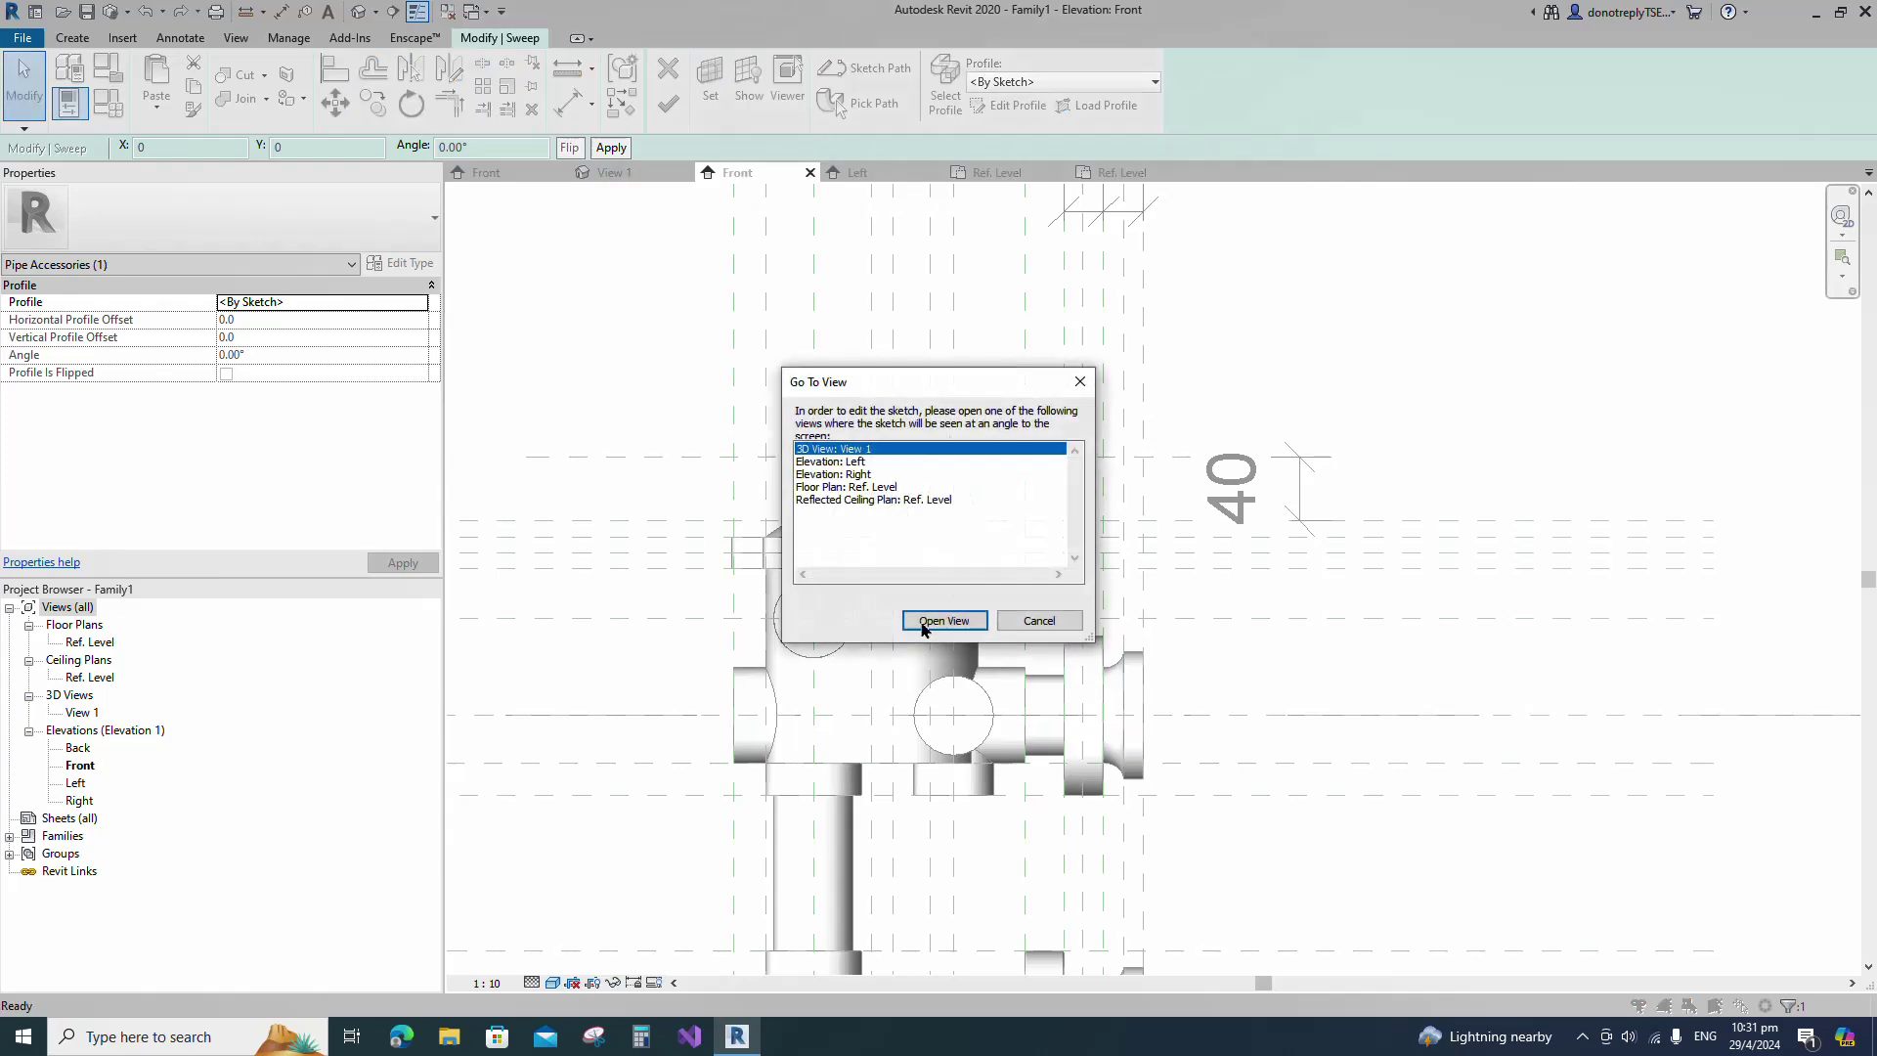
{"action": "left_click", "coordinate": [943, 620]}
{"action": "middle_click_drag", "start_coordinate": [1386, 557], "coordinate": [1089, 854], "text": "shift"}
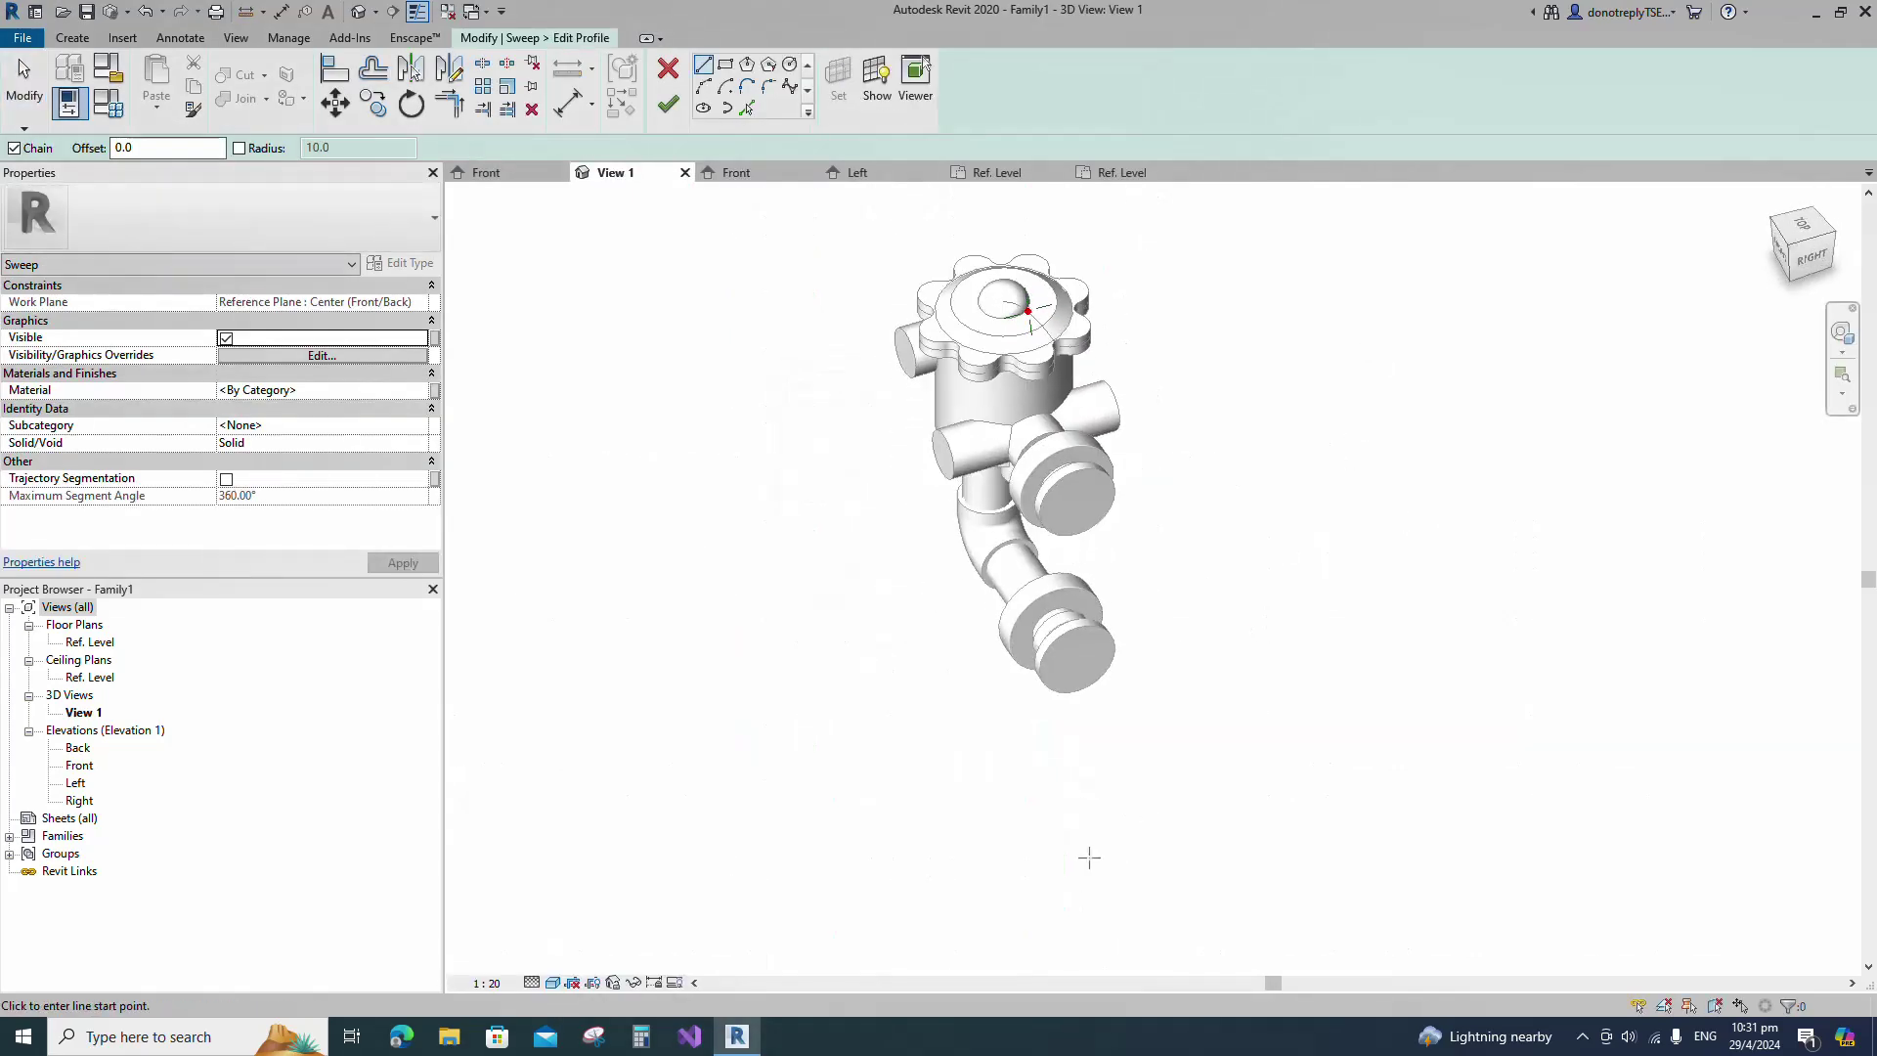
{"action": "key", "text": "Escape"}
{"action": "scroll", "coordinate": [1229, 294], "scroll_direction": "up", "scroll_amount": 3}
{"action": "scroll", "coordinate": [900, 283], "scroll_direction": "up", "scroll_amount": 3}
{"action": "left_click", "coordinate": [725, 68]}
{"action": "scroll", "coordinate": [723, 298], "scroll_direction": "up", "scroll_amount": 2}
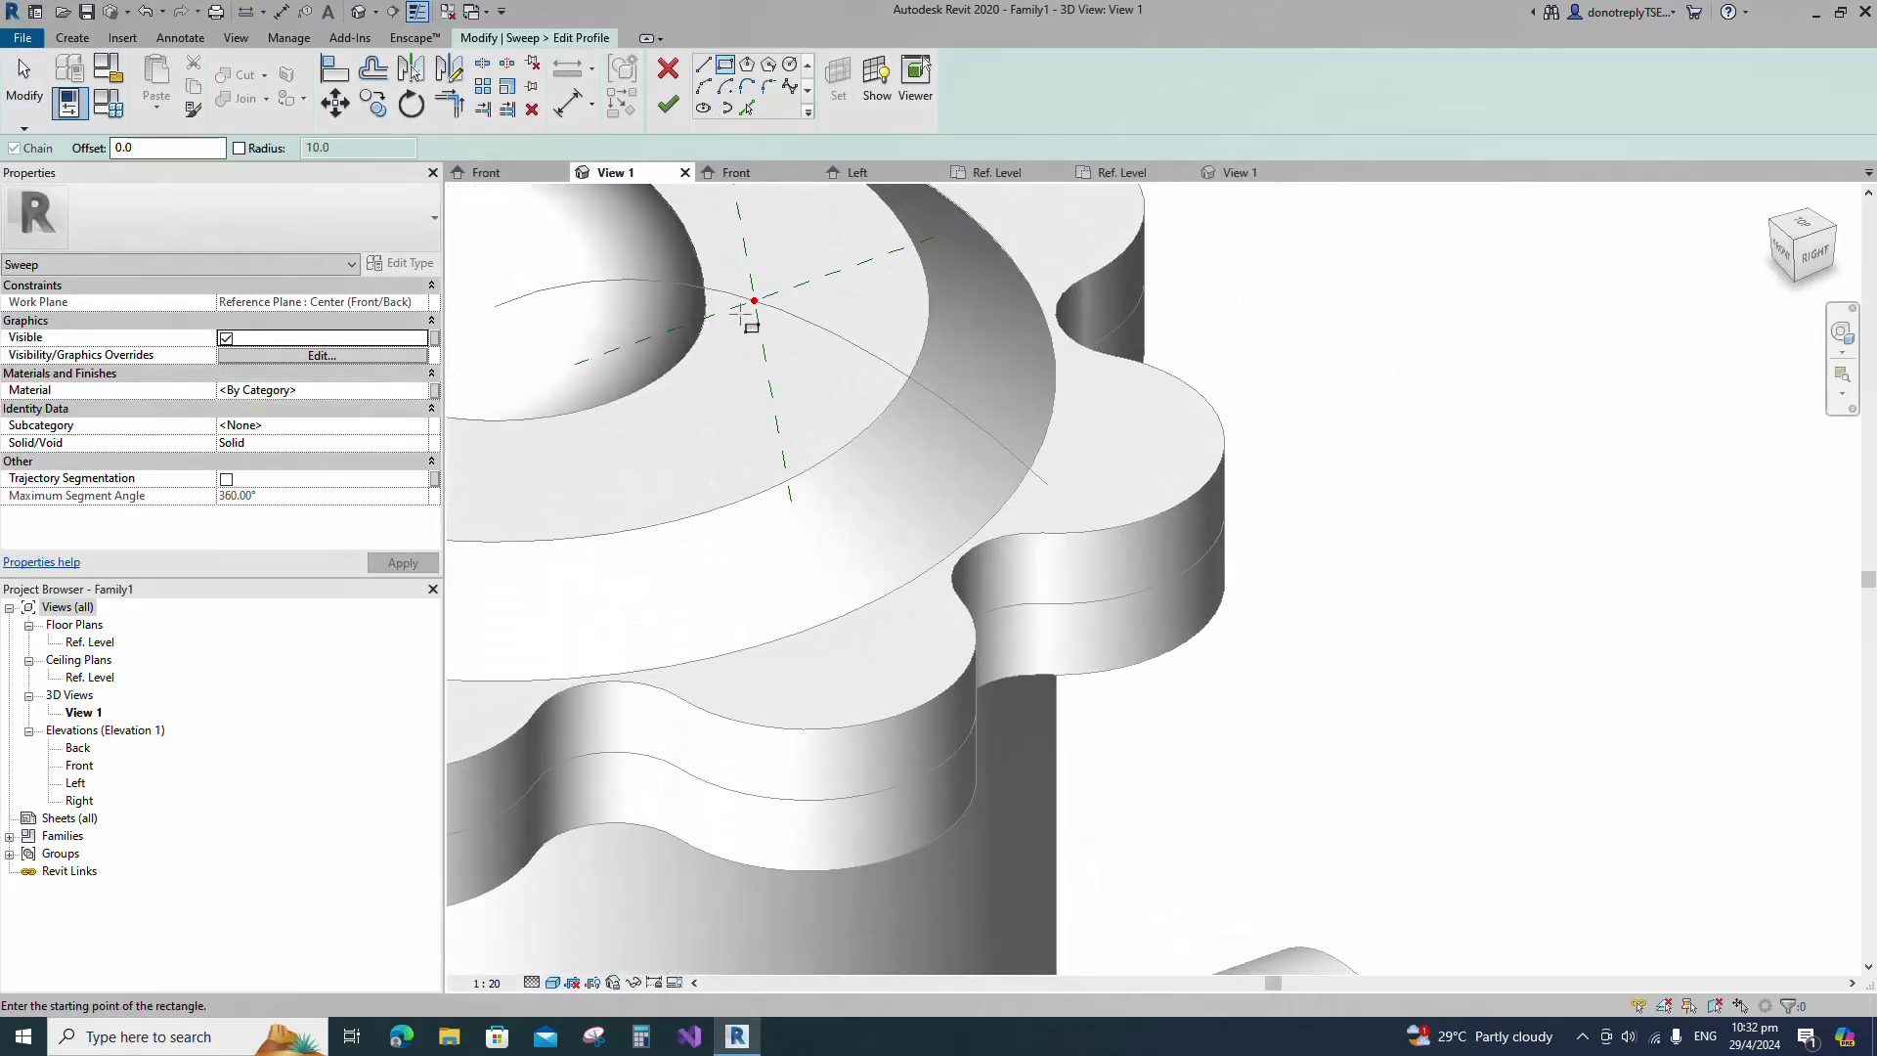
{"action": "left_click", "coordinate": [729, 335]}
{"action": "left_click", "coordinate": [787, 257]}
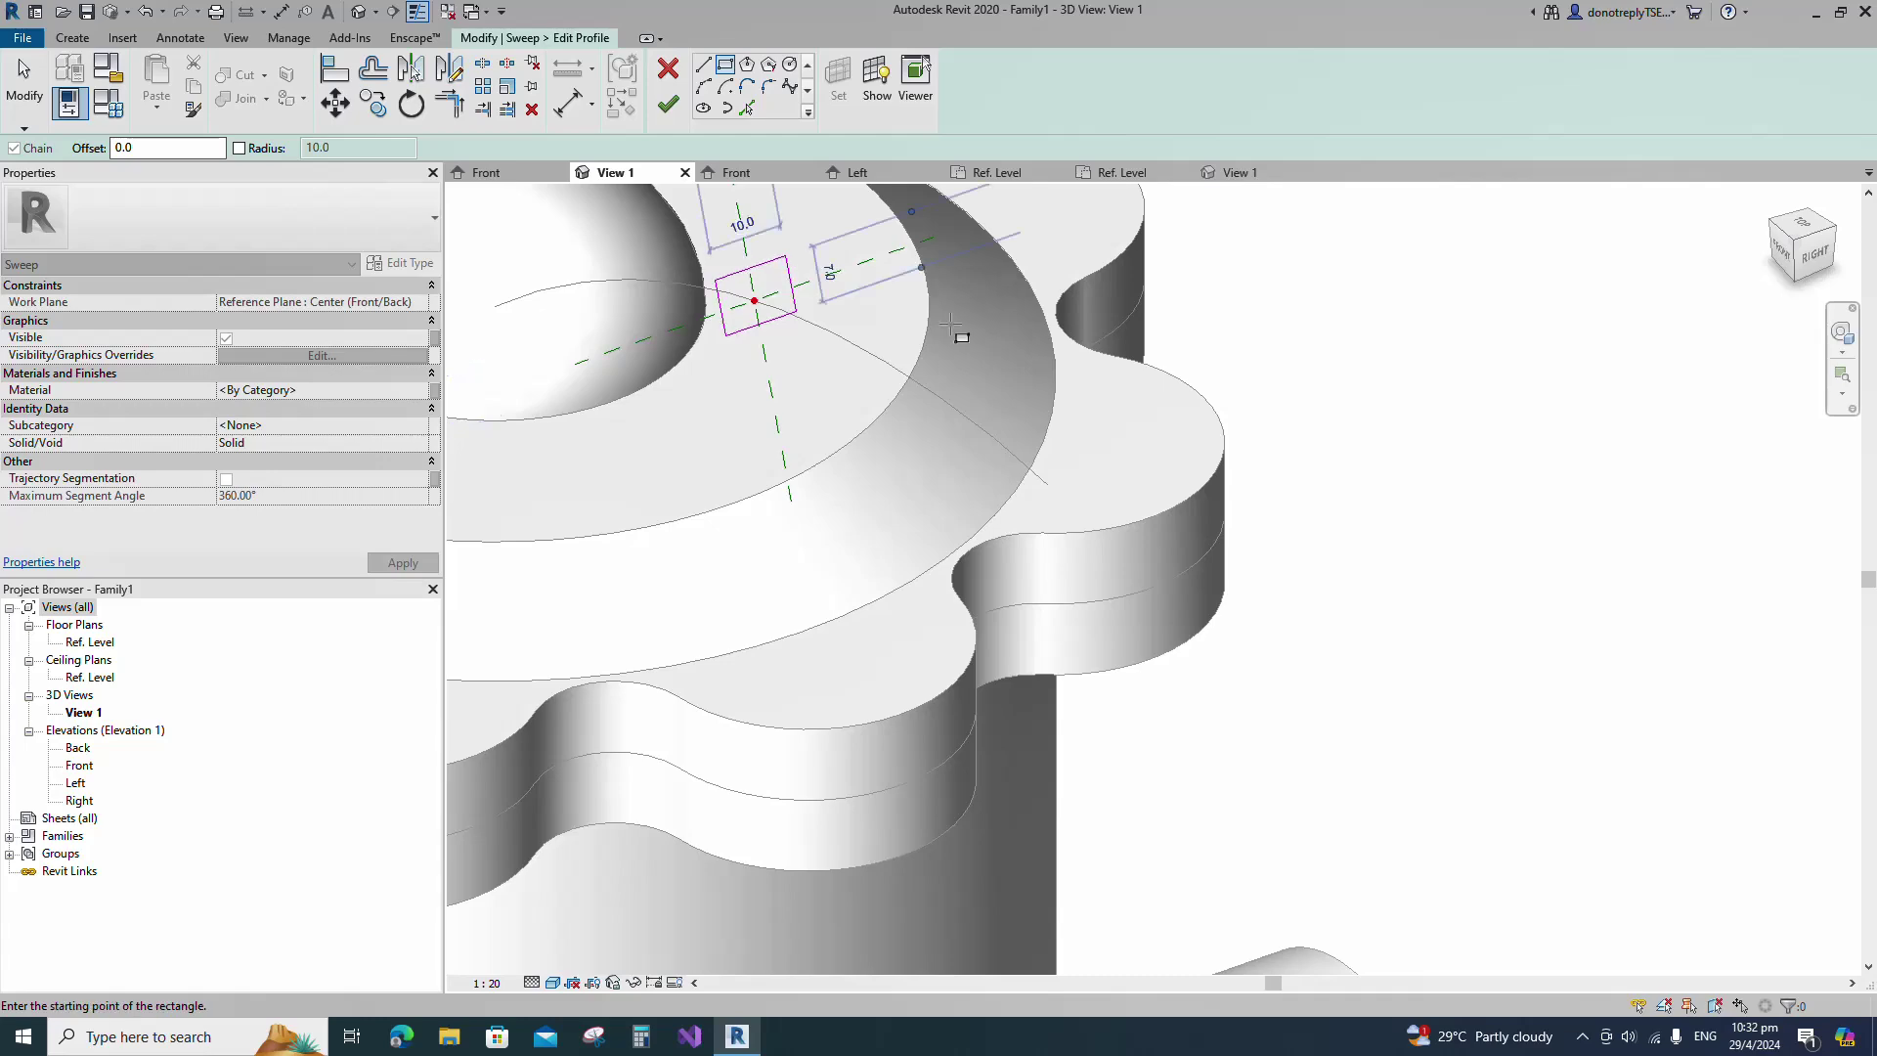
{"action": "scroll", "coordinate": [963, 425], "scroll_direction": "down", "scroll_amount": 2}
{"action": "key", "text": "Escape"}
{"action": "scroll", "coordinate": [965, 430], "scroll_direction": "down", "scroll_amount": 3}
{"action": "scroll", "coordinate": [847, 399], "scroll_direction": "up", "scroll_amount": 4}
Dimension the rectangle's sides from the profile's centre line and set the 3D view scale to 1:10.
{"action": "left_click", "coordinate": [568, 105]}
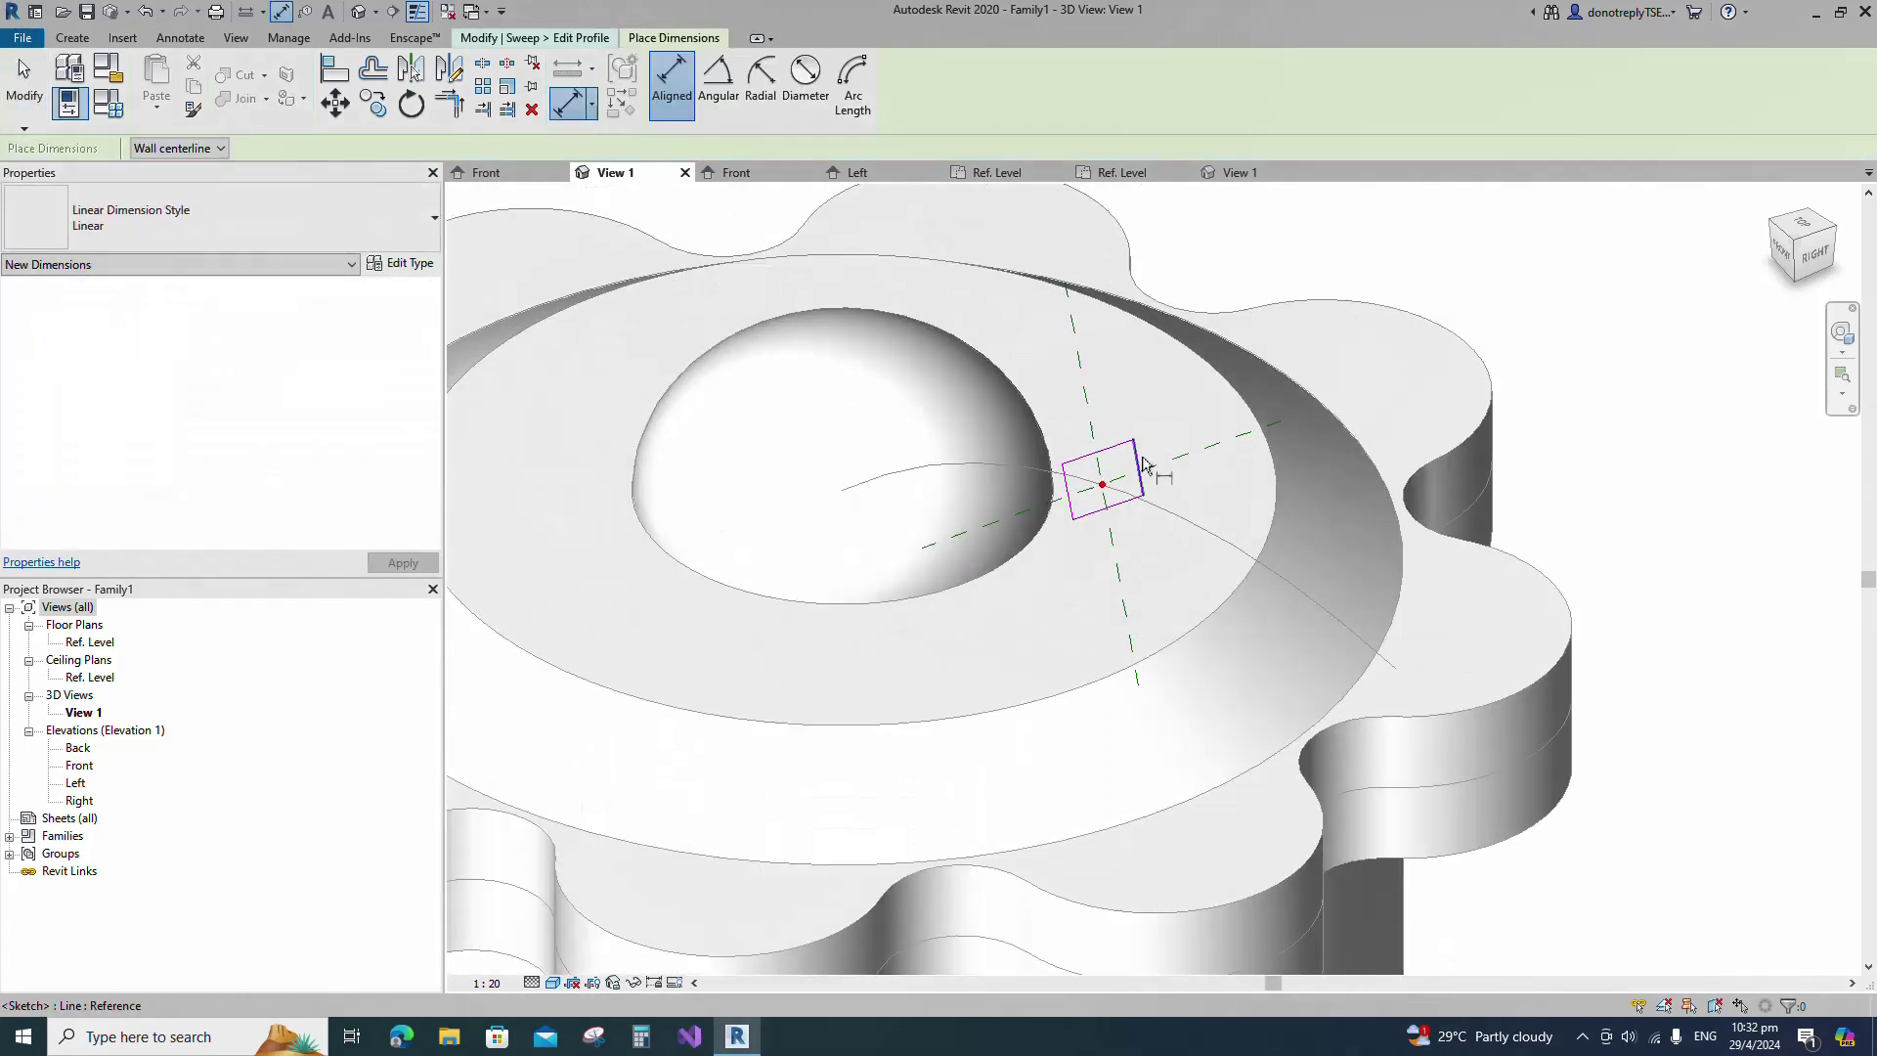
{"action": "left_click", "coordinate": [1139, 466]}
{"action": "left_click", "coordinate": [1101, 478]}
{"action": "scroll", "coordinate": [1083, 493], "scroll_direction": "down", "scroll_amount": 6}
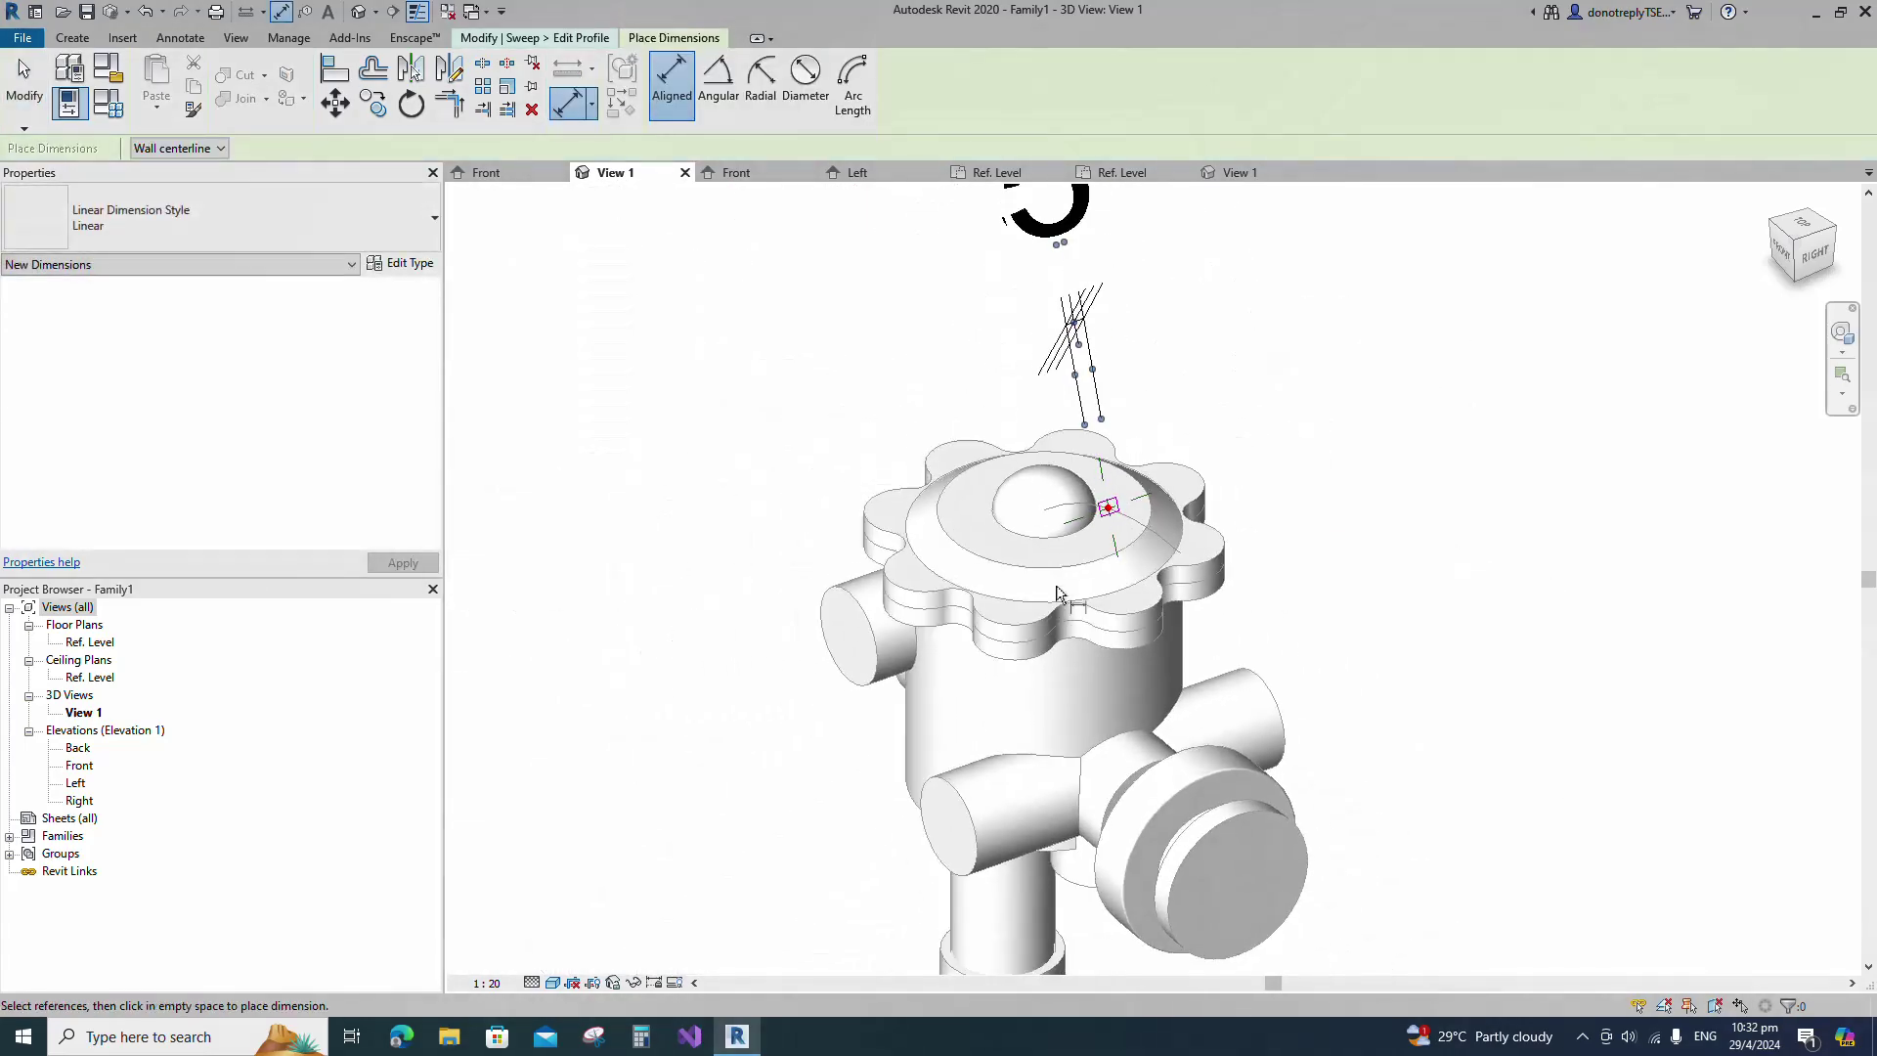
{"action": "key", "text": "Escape"}
{"action": "left_click", "coordinate": [486, 983]}
{"action": "left_click", "coordinate": [503, 807]}
Set the distance from the profile's centre line to the rectangle's right side to 15 mm.
{"action": "scroll", "coordinate": [1095, 513], "scroll_direction": "up", "scroll_amount": 3}
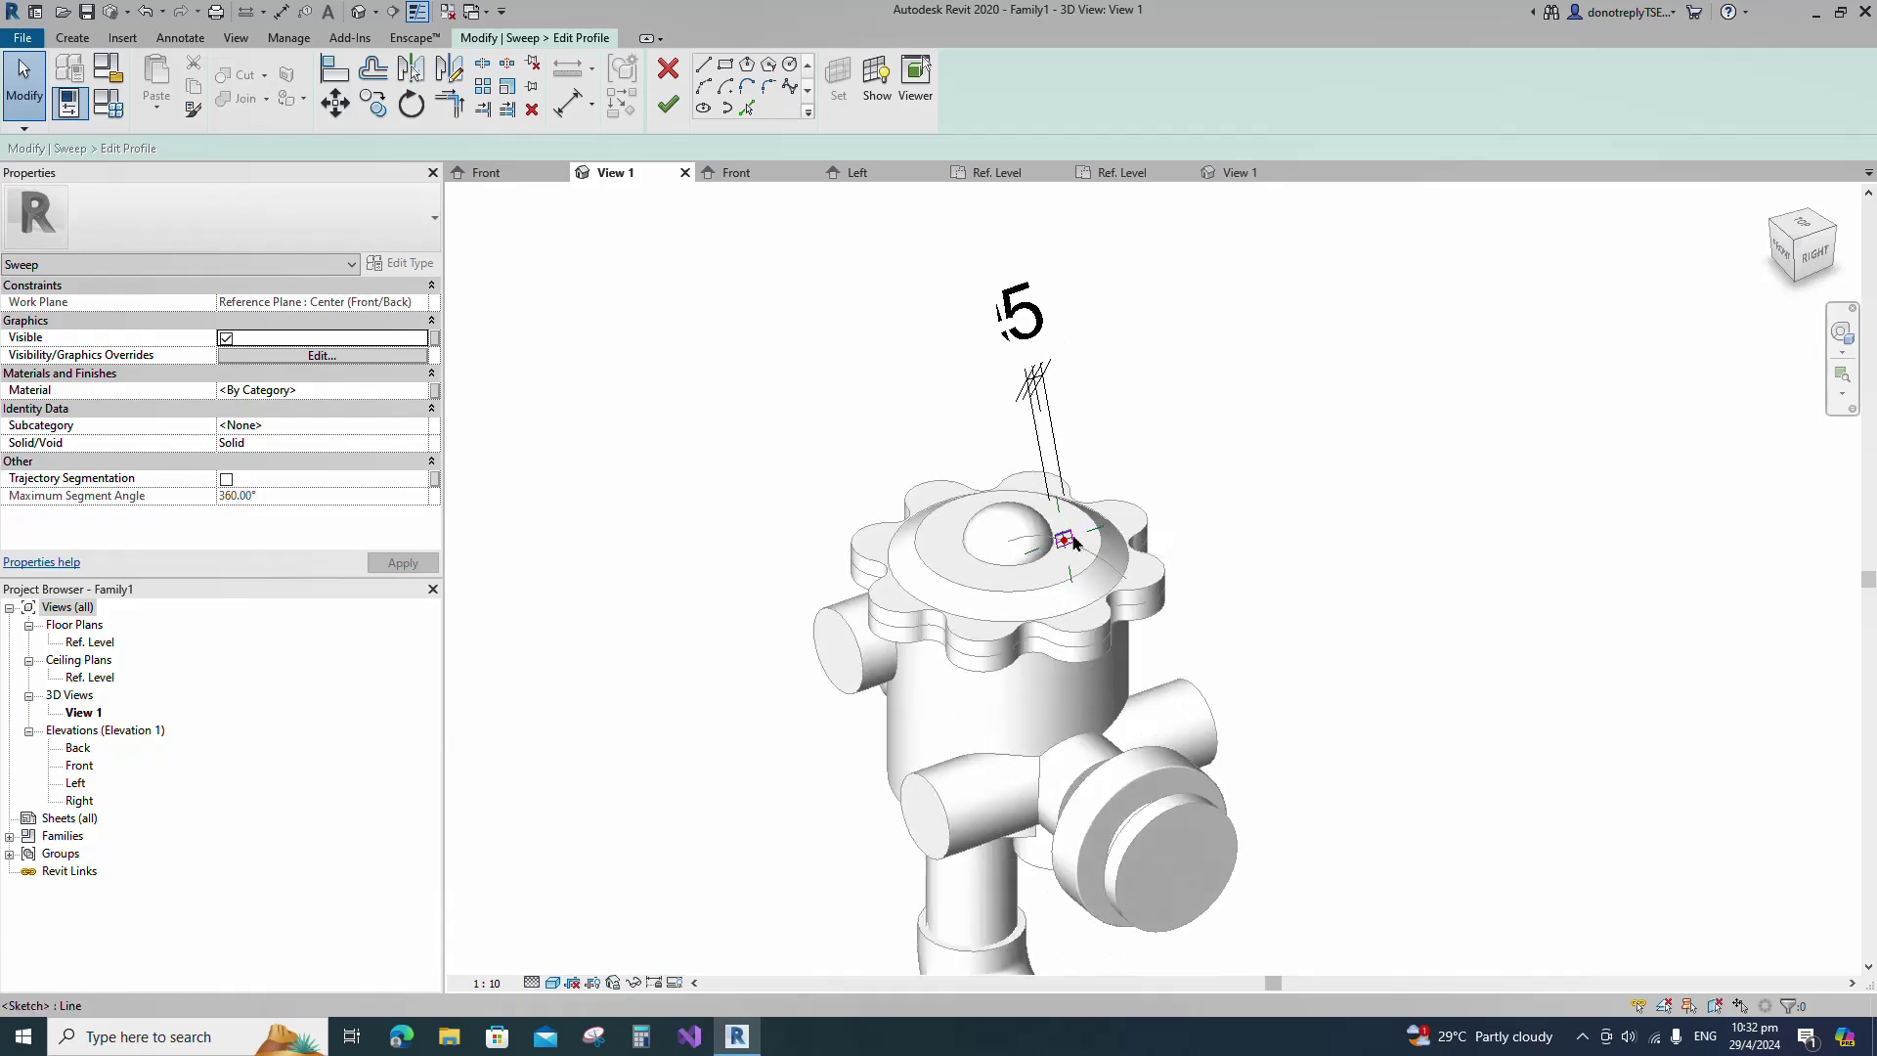
{"action": "left_click", "coordinate": [997, 227]}
{"action": "type", "text": "15"}
{"action": "key", "text": "Return"}
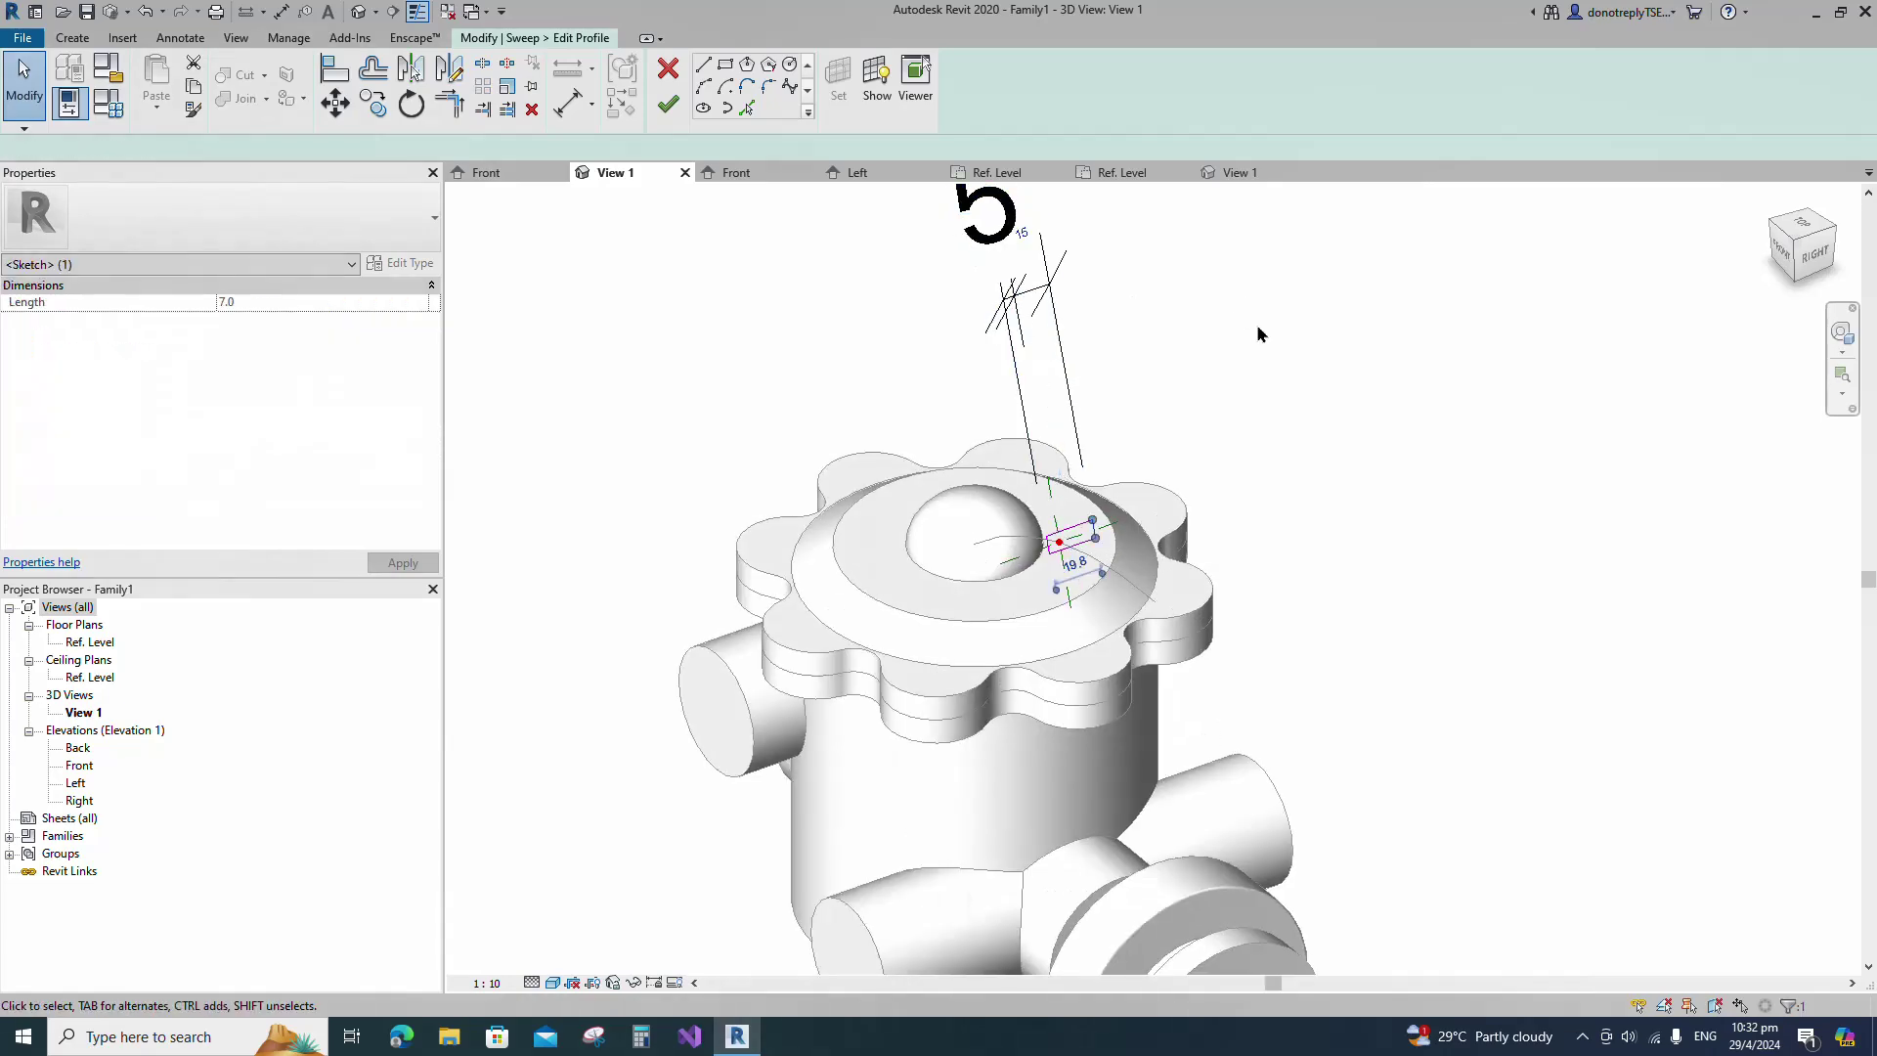
{"action": "left_click", "coordinate": [1257, 325]}
{"action": "left_click", "coordinate": [1076, 428]}
{"action": "left_click", "coordinate": [1134, 467]}
Set the distance from the profile's centre line to the rectangle's left side to 15 mm.
{"action": "scroll", "coordinate": [1132, 469], "scroll_direction": "down", "scroll_amount": 3}
{"action": "scroll", "coordinate": [1093, 526], "scroll_direction": "up", "scroll_amount": 2}
{"action": "left_click", "coordinate": [1073, 506]}
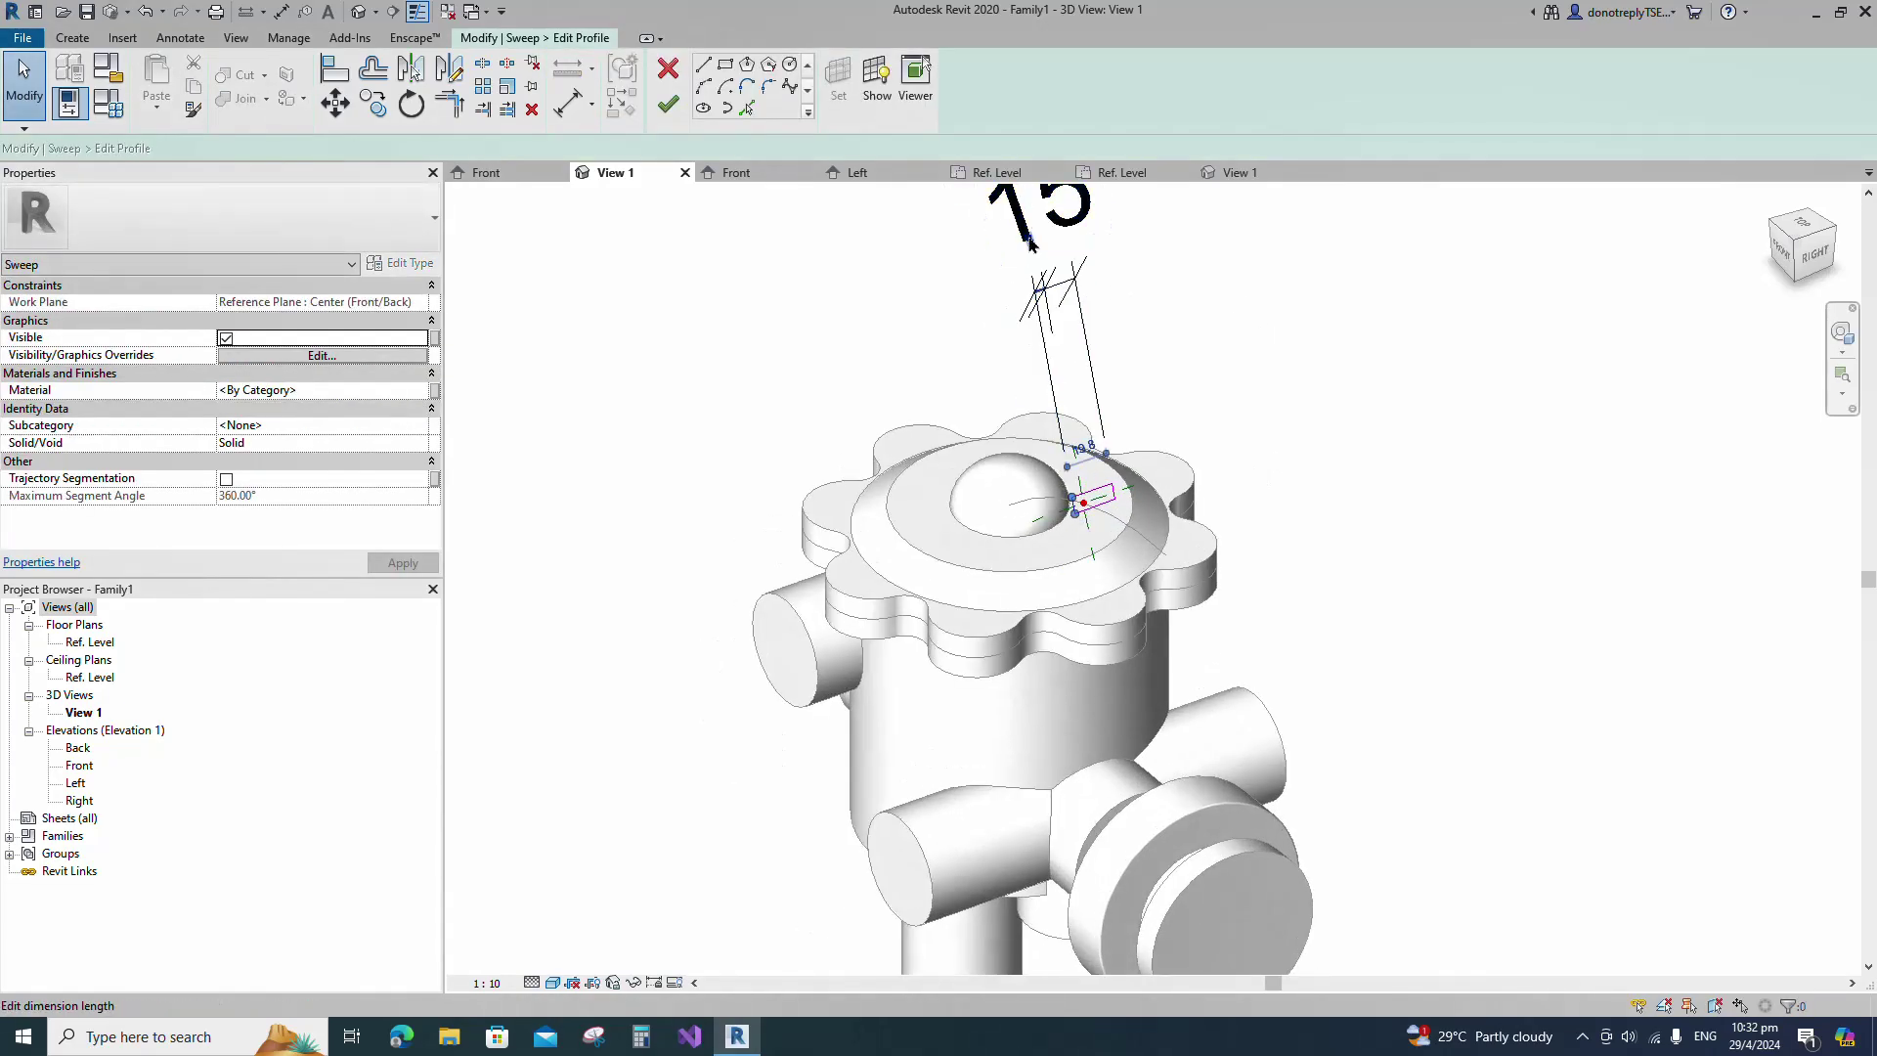
{"action": "left_click", "coordinate": [1085, 448]}
{"action": "type", "text": "115"}
{"action": "key", "text": "Return"}
{"action": "scroll", "coordinate": [1310, 407], "scroll_direction": "down", "scroll_amount": 4}
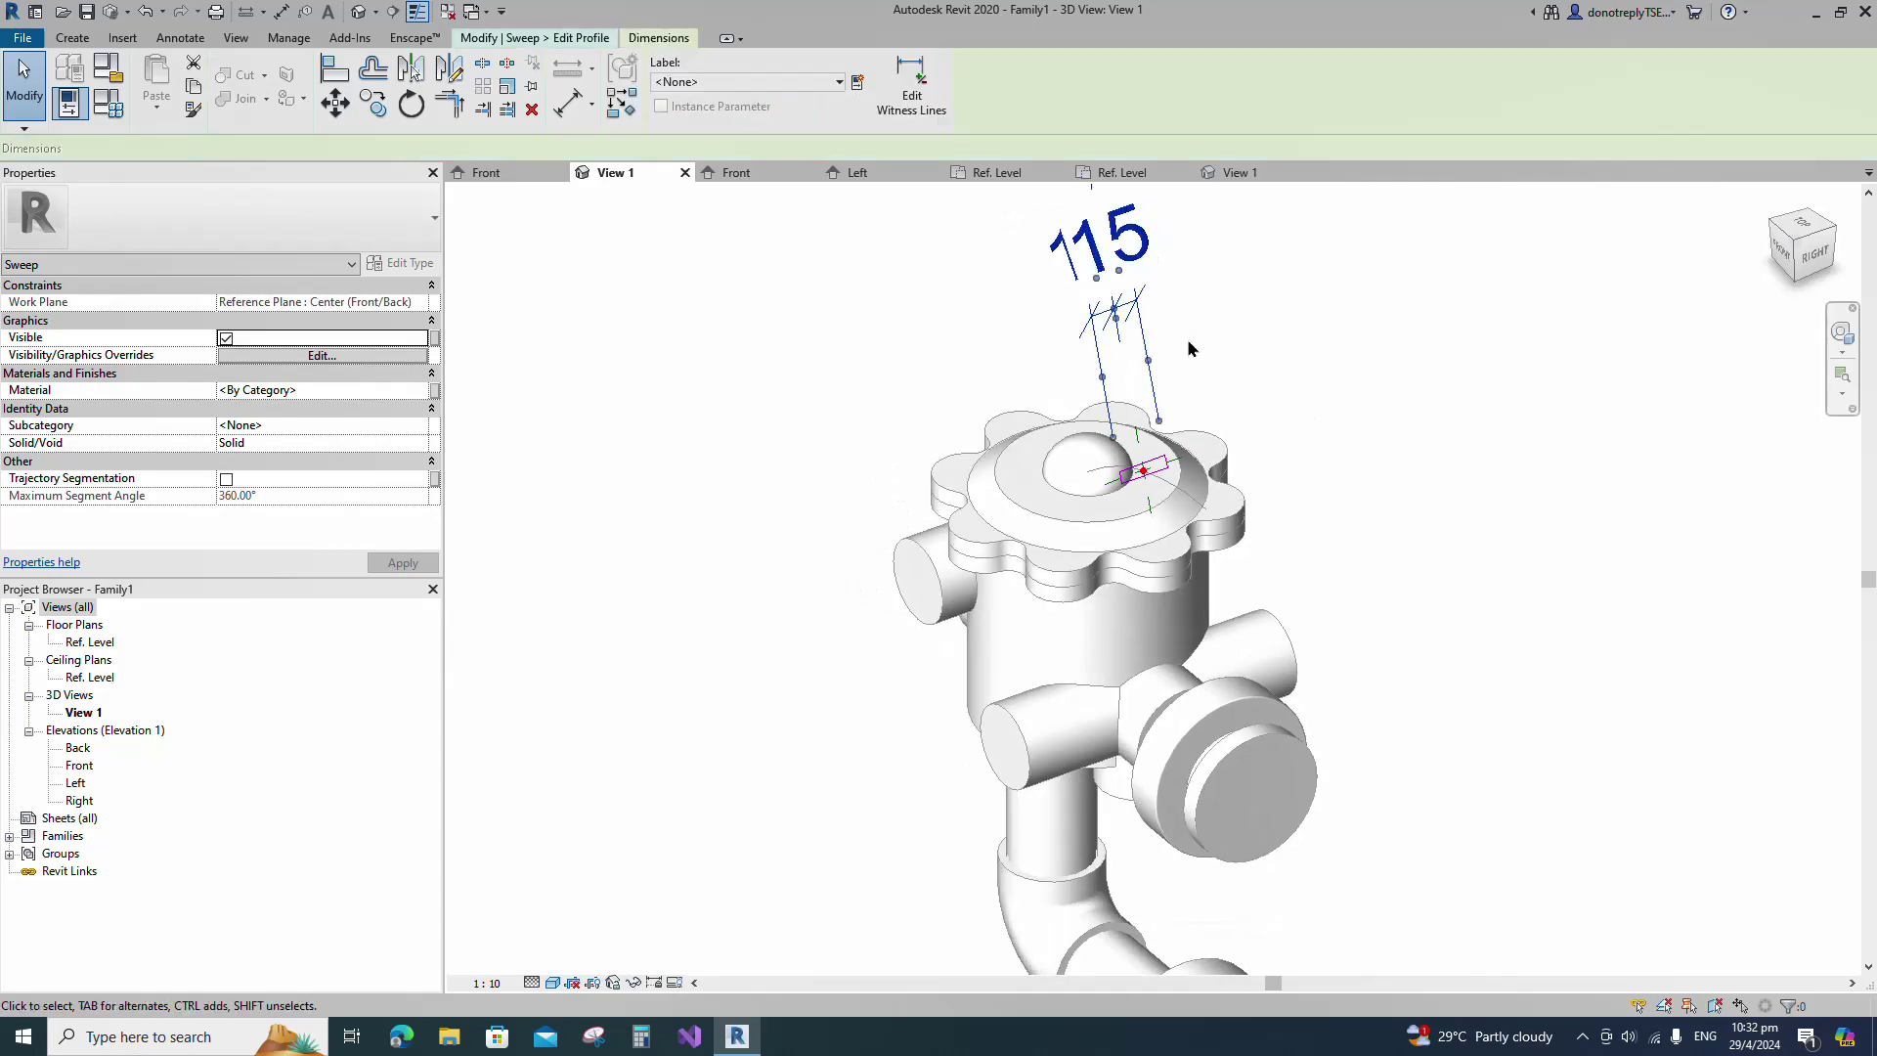
{"action": "key", "text": "ctrl+z"}
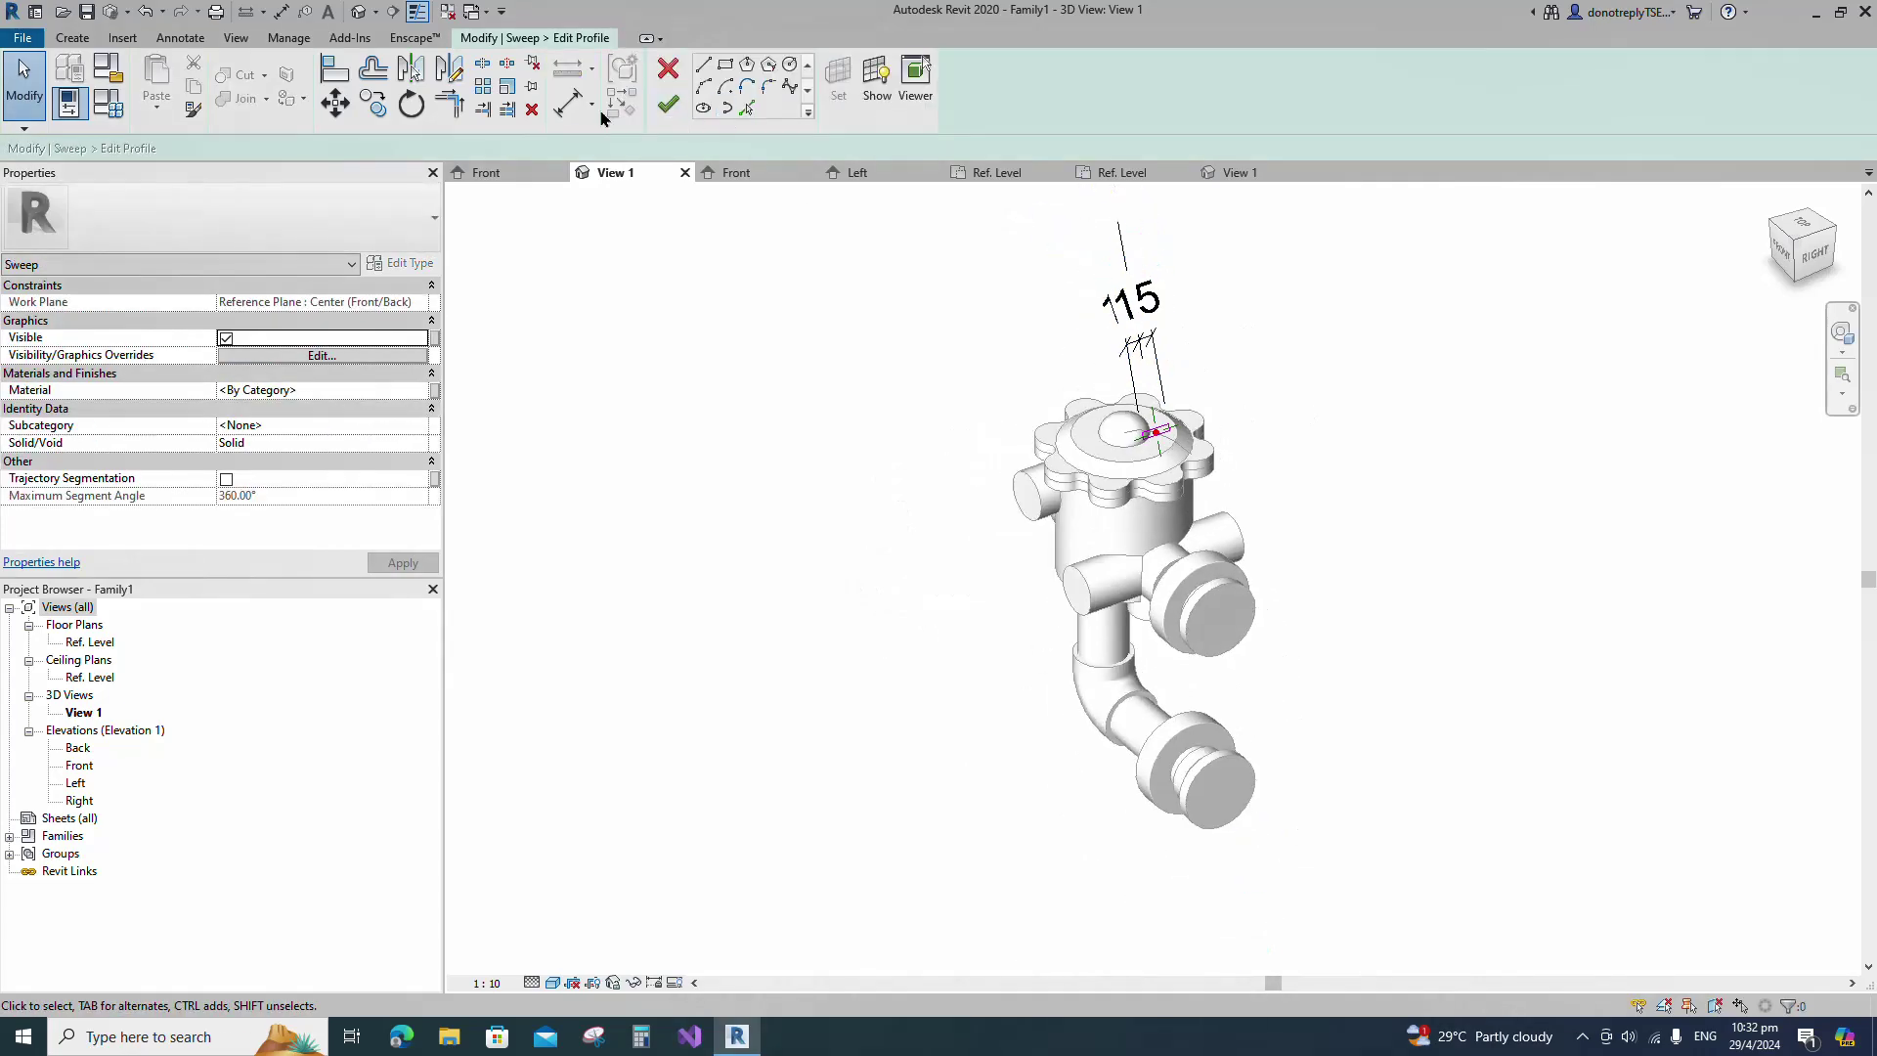
Dimension the profile rectangle's upper and lower long sides from the profile's centre line.
{"action": "left_click", "coordinate": [570, 103]}
{"action": "scroll", "coordinate": [1171, 445], "scroll_direction": "up", "scroll_amount": 4}
{"action": "scroll", "coordinate": [1171, 446], "scroll_direction": "up", "scroll_amount": 3}
{"action": "left_click", "coordinate": [1130, 382]}
{"action": "left_click", "coordinate": [1083, 373]}
{"action": "left_click", "coordinate": [1088, 422]}
{"action": "scroll", "coordinate": [1036, 473], "scroll_direction": "down", "scroll_amount": 3}
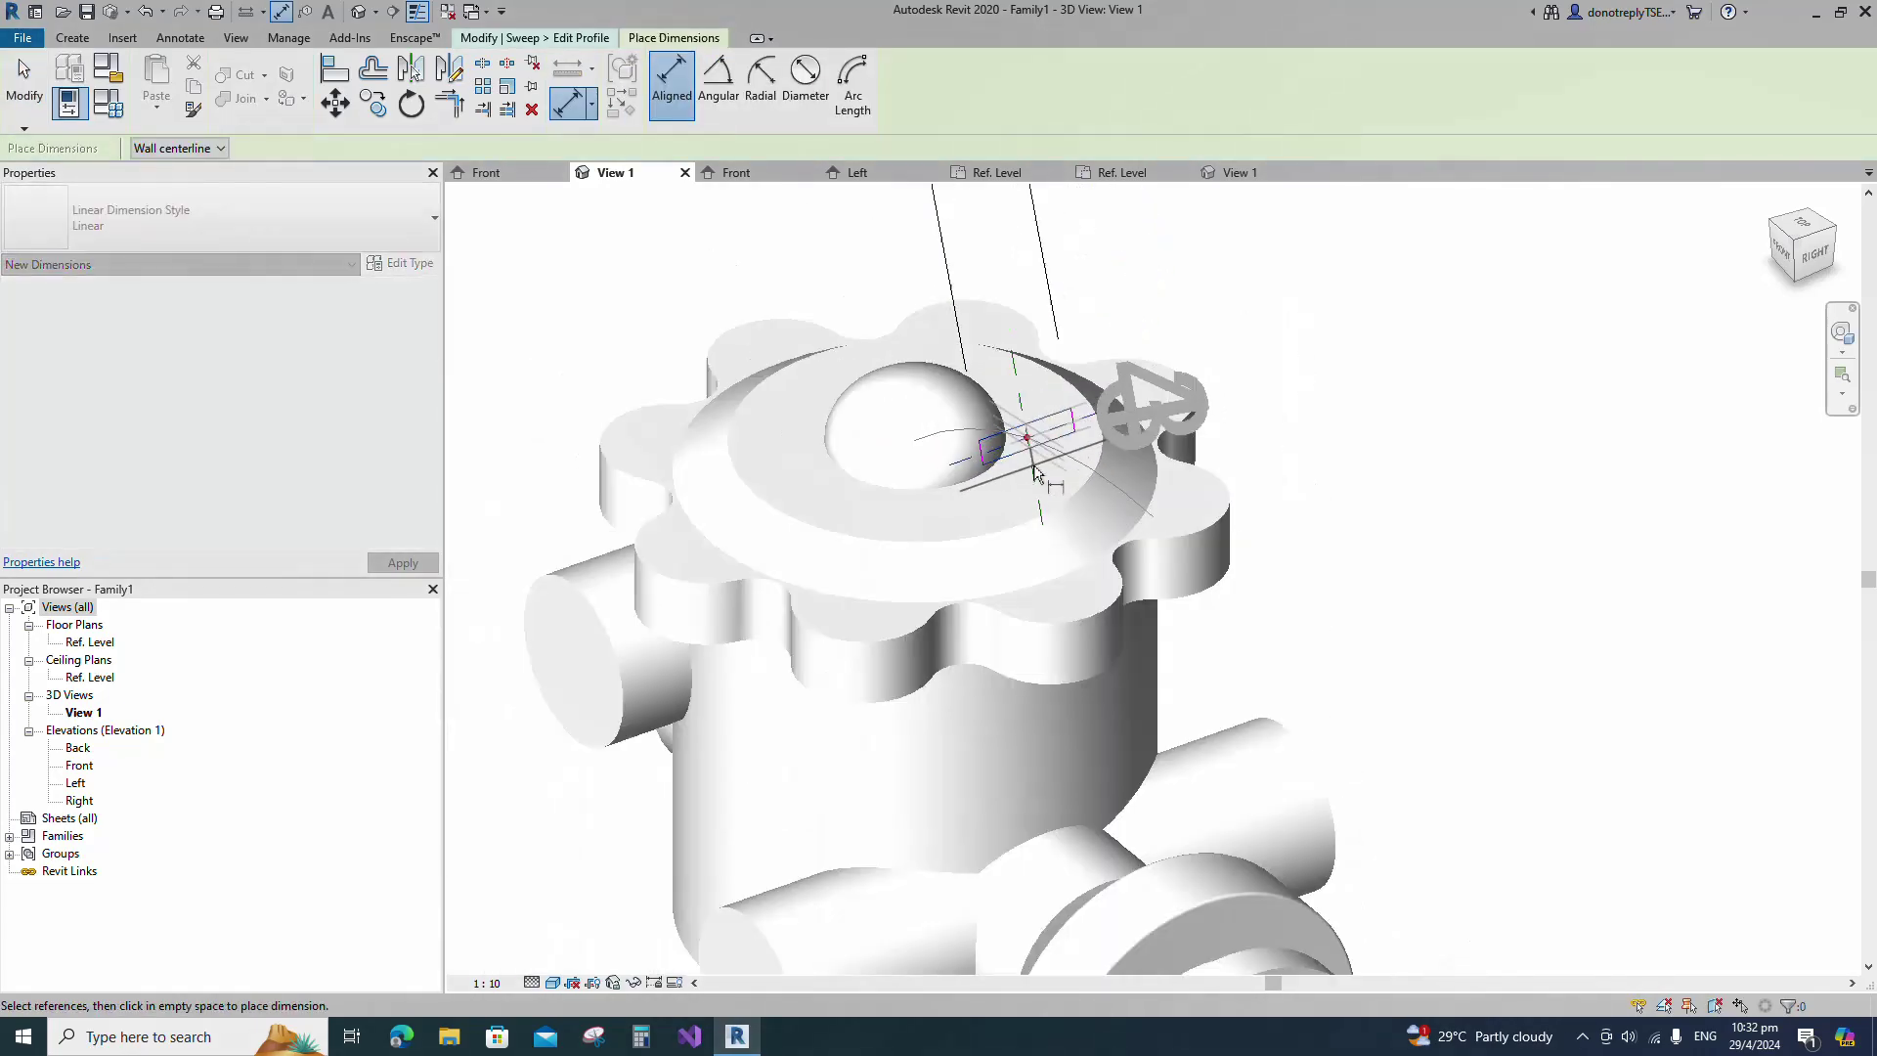
{"action": "left_click", "coordinate": [1312, 390]}
{"action": "key", "text": "Escape"}
{"action": "key", "text": "Escape"}
Set the distances from the profile's centre line to 7.5 mm for the rectangle's upper side and 8 mm for its lower side.
{"action": "left_click", "coordinate": [1038, 431]}
{"action": "left_click", "coordinate": [1372, 311]}
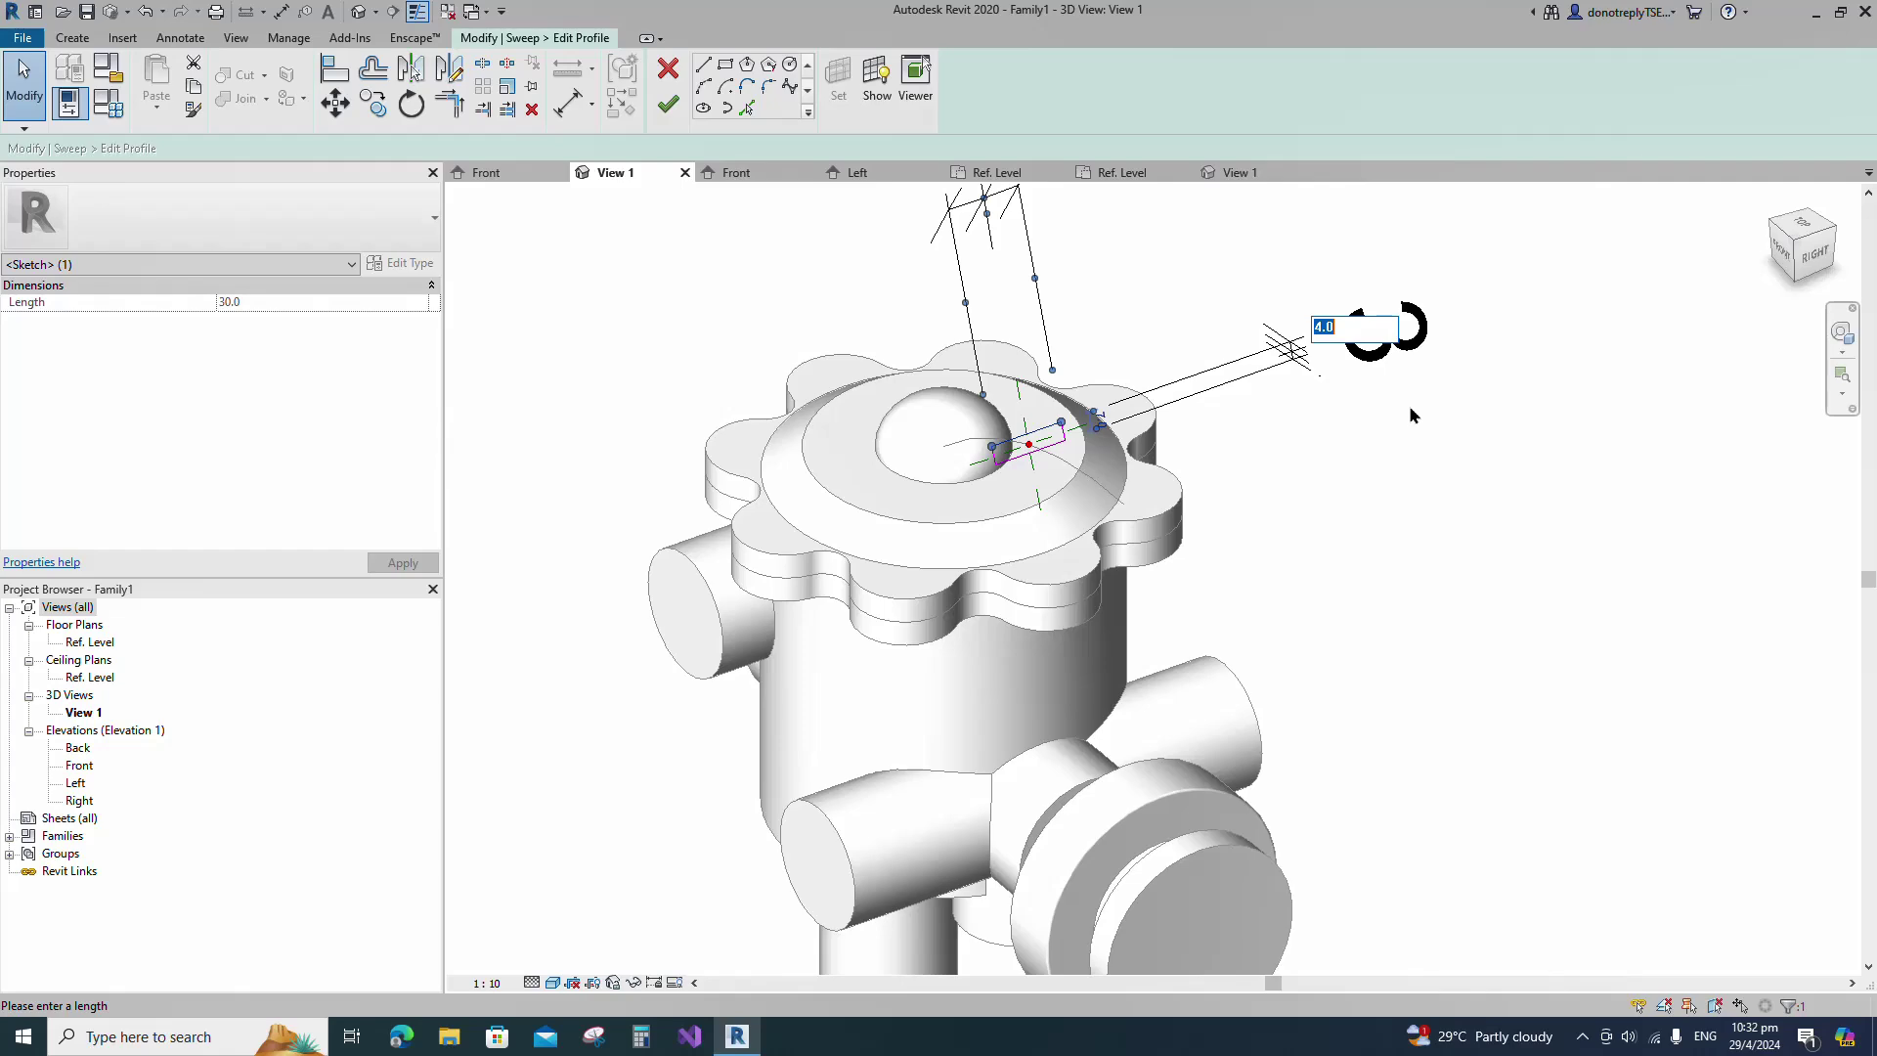
{"action": "type", "text": "7.5"}
{"action": "key", "text": "Return"}
{"action": "left_click", "coordinate": [1383, 328]}
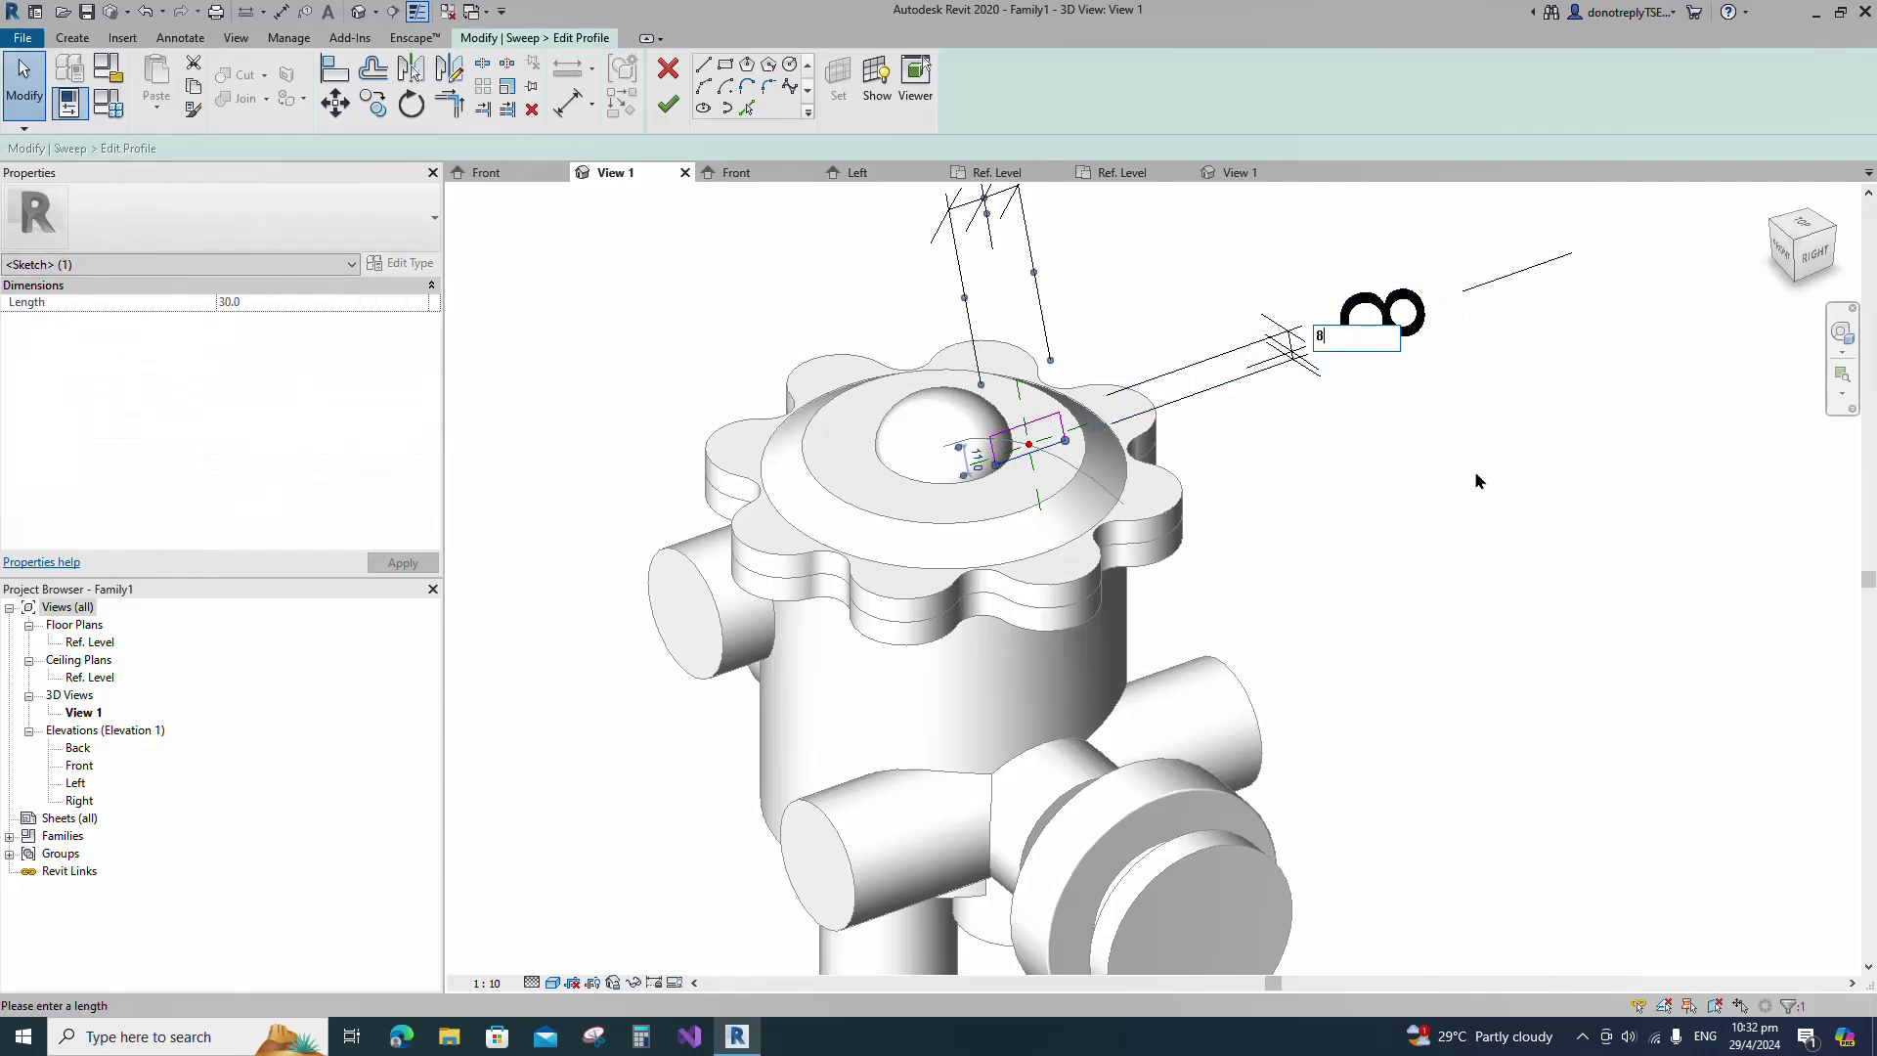
{"action": "type", "text": "8"}
{"action": "key", "text": "Return"}
{"action": "scroll", "coordinate": [1357, 511], "scroll_direction": "down", "scroll_amount": 4}
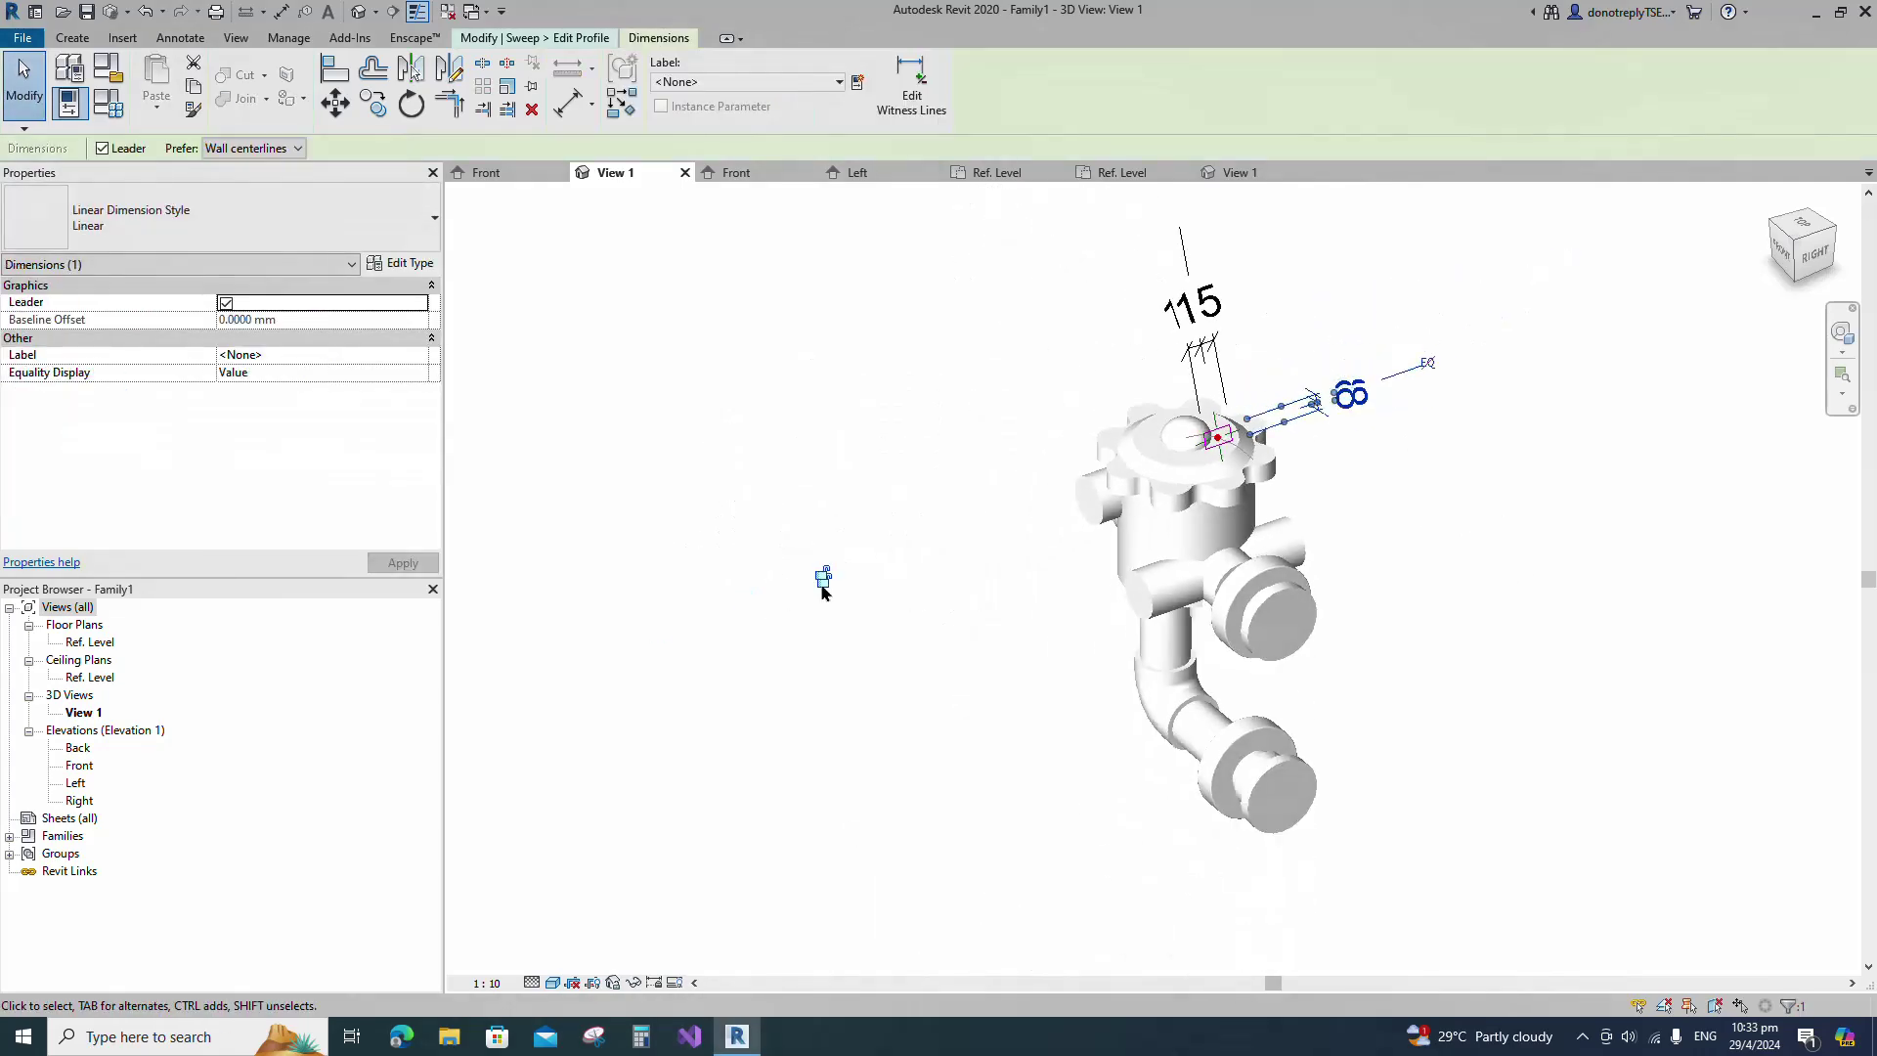
{"action": "left_click", "coordinate": [937, 643]}
Round the profile rectangle's four corners with 1 mm radius fillet arcs.
{"action": "scroll", "coordinate": [1316, 461], "scroll_direction": "up", "scroll_amount": 4}
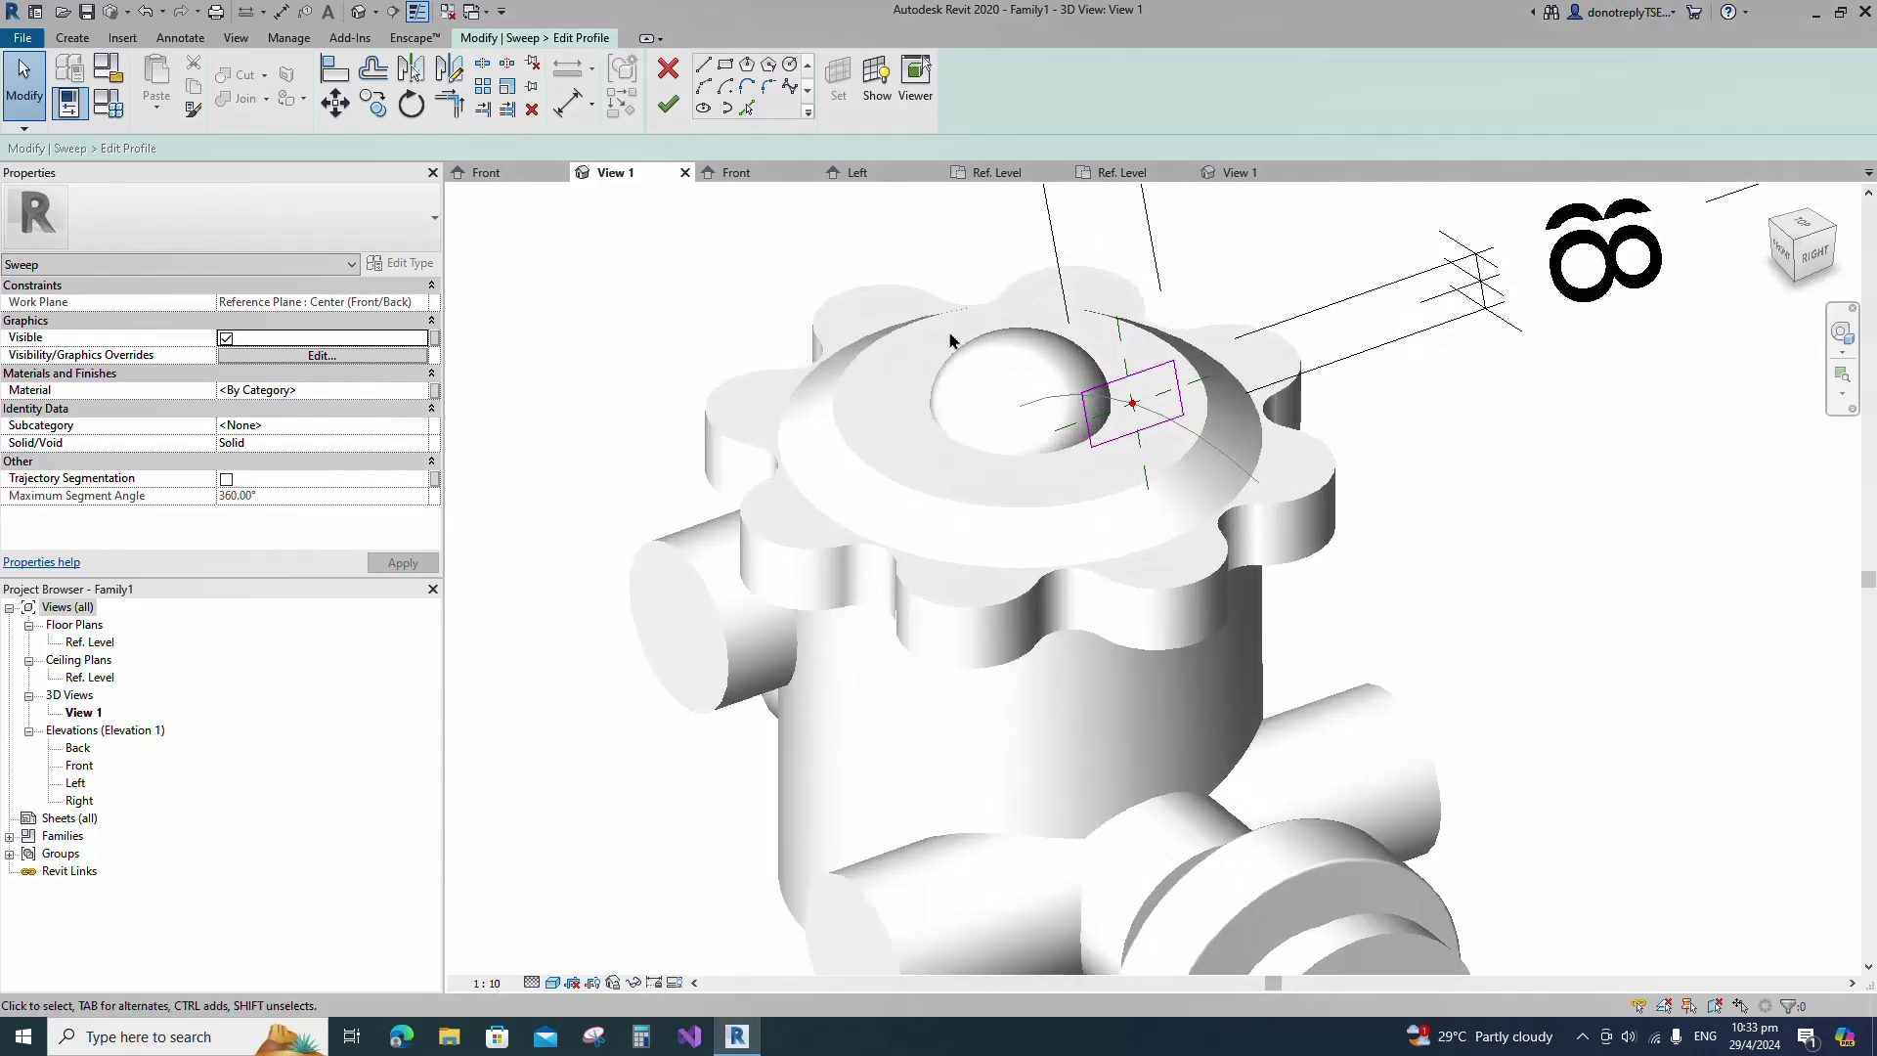
{"action": "left_click", "coordinate": [768, 88]}
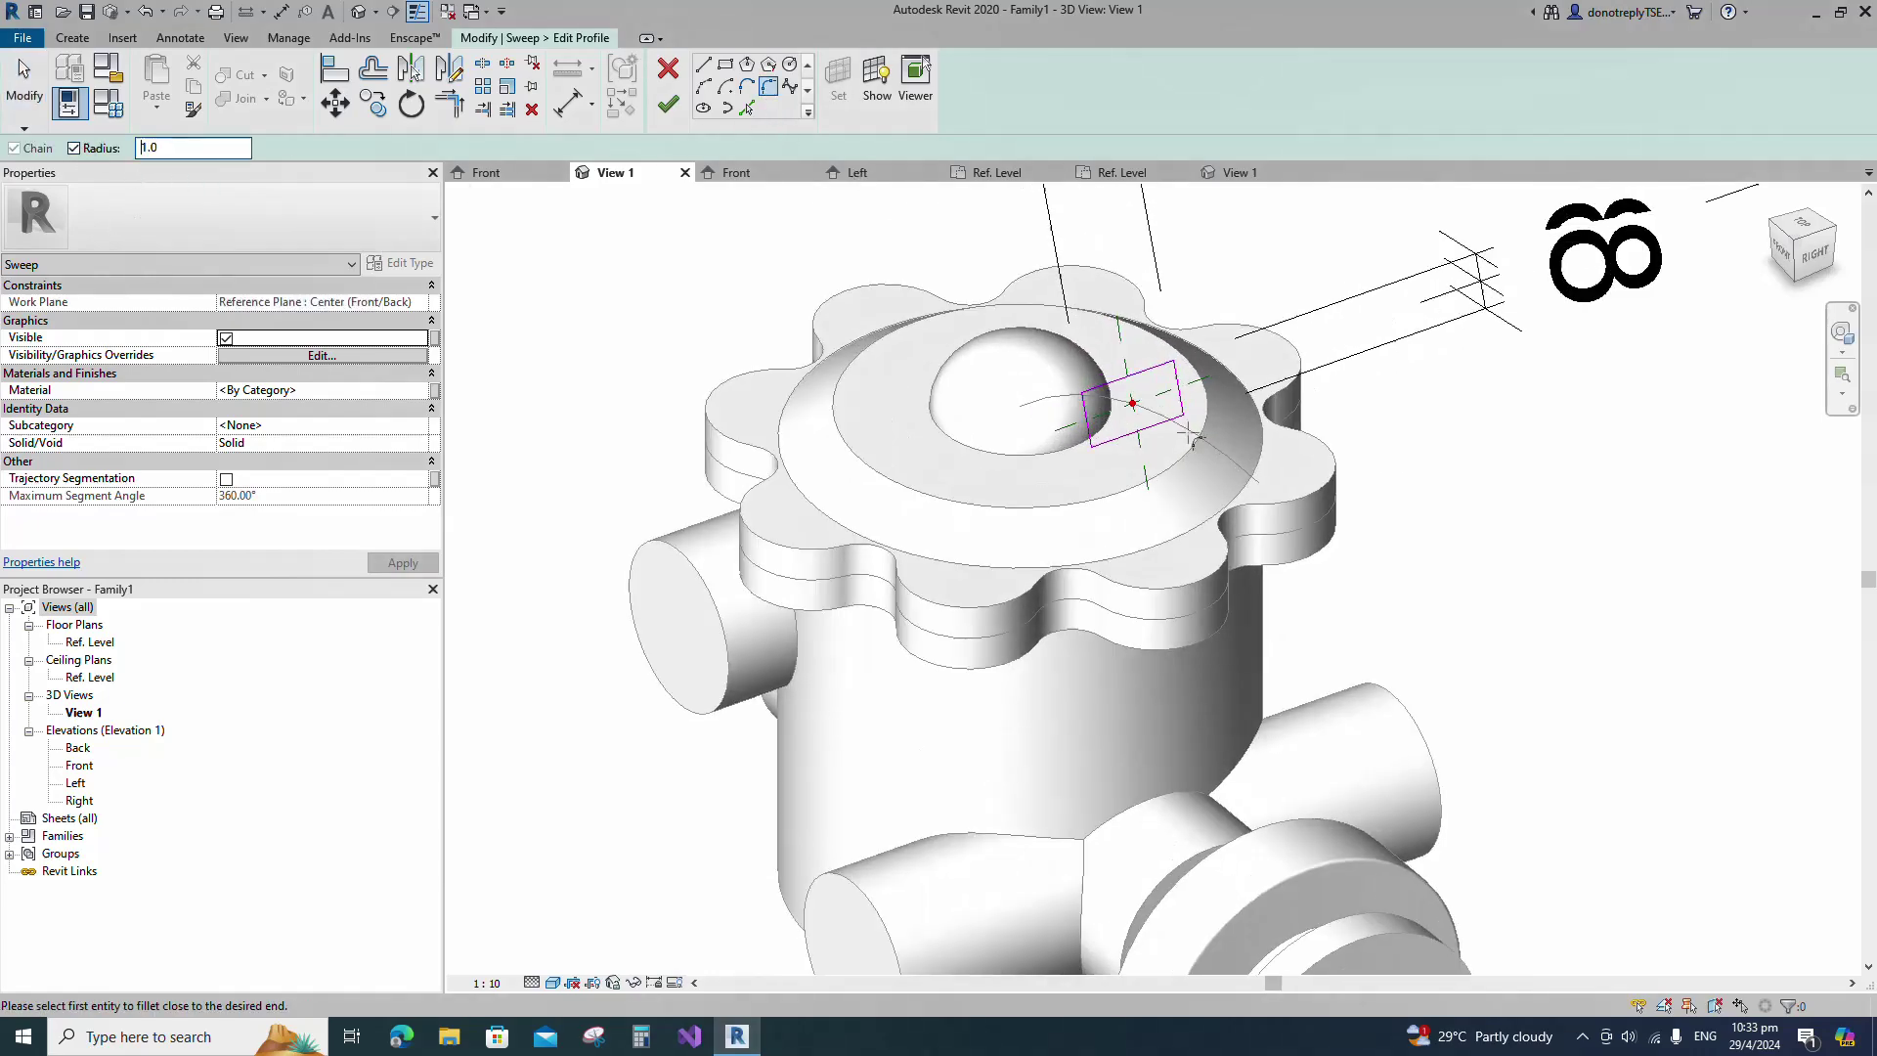
{"action": "scroll", "coordinate": [1192, 437], "scroll_direction": "up", "scroll_amount": 5}
{"action": "left_click", "coordinate": [1260, 266]}
{"action": "left_click", "coordinate": [1279, 378]}
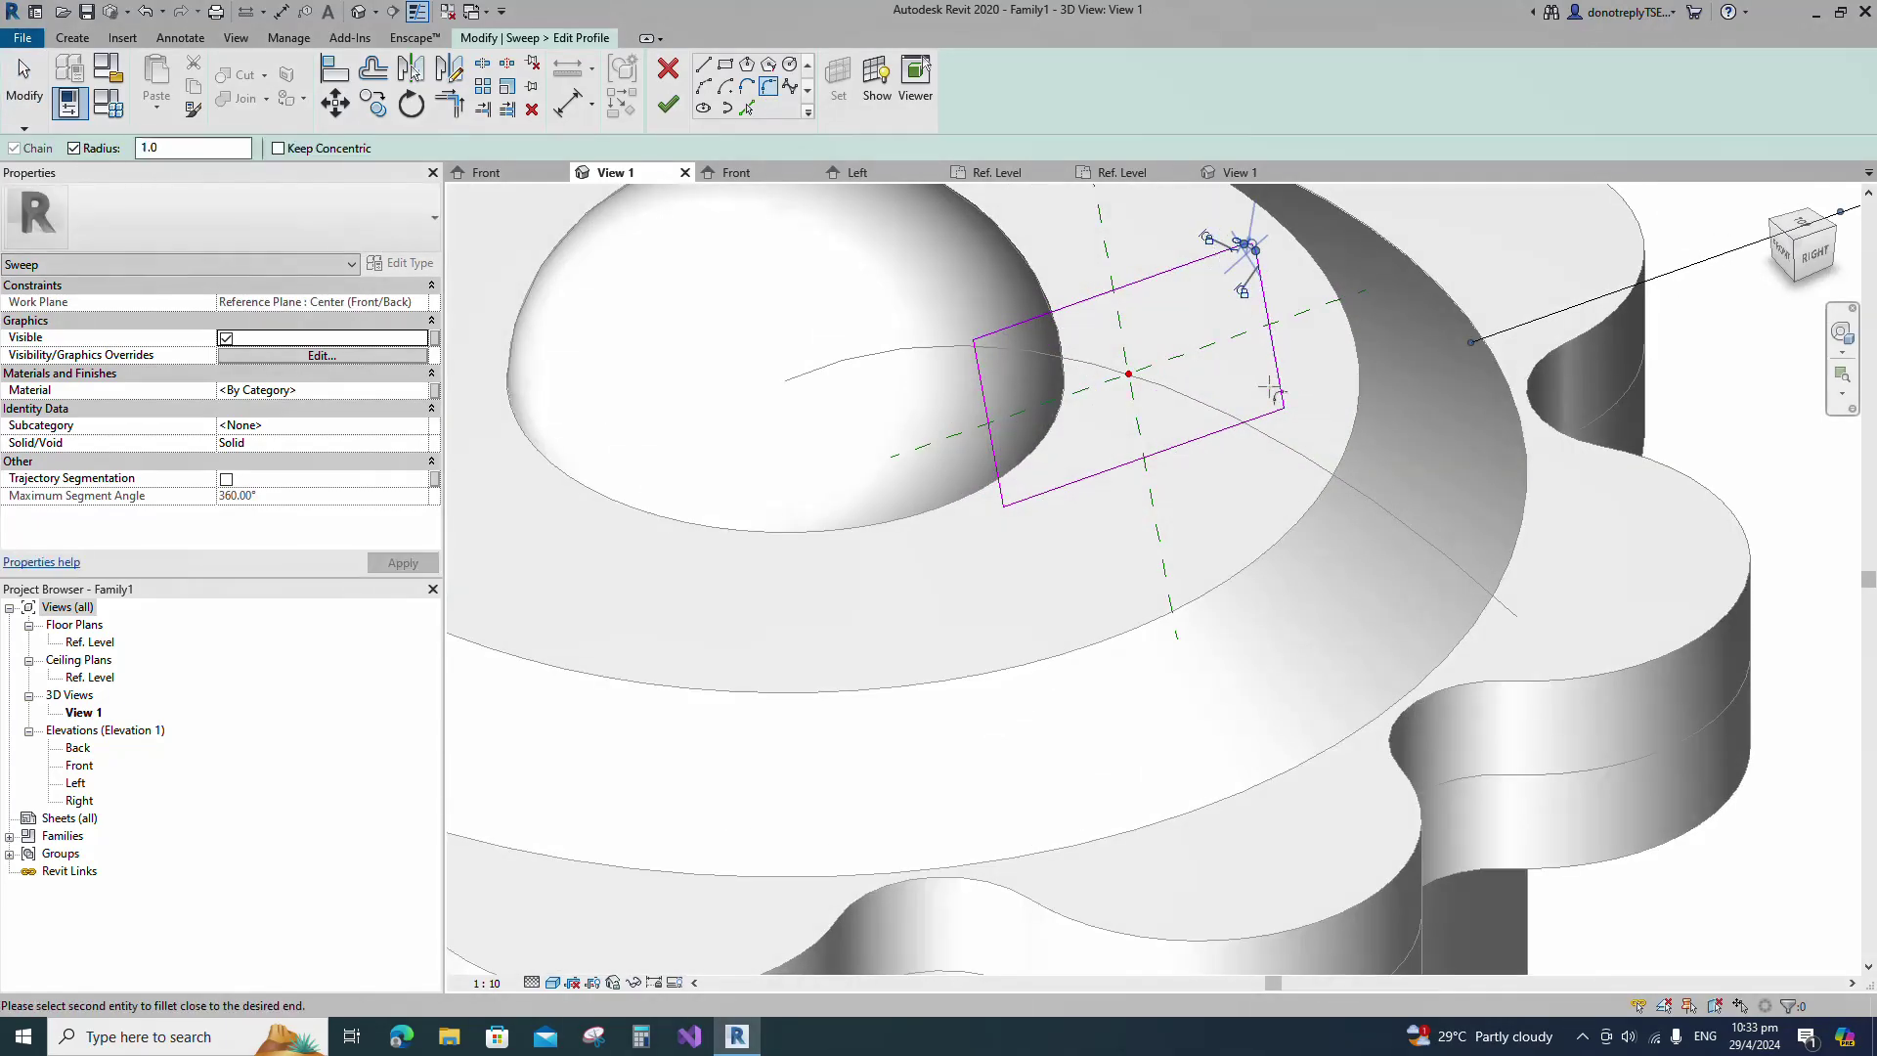
{"action": "left_click", "coordinate": [1259, 417]}
{"action": "left_click", "coordinate": [998, 460]}
{"action": "left_click", "coordinate": [1044, 491]}
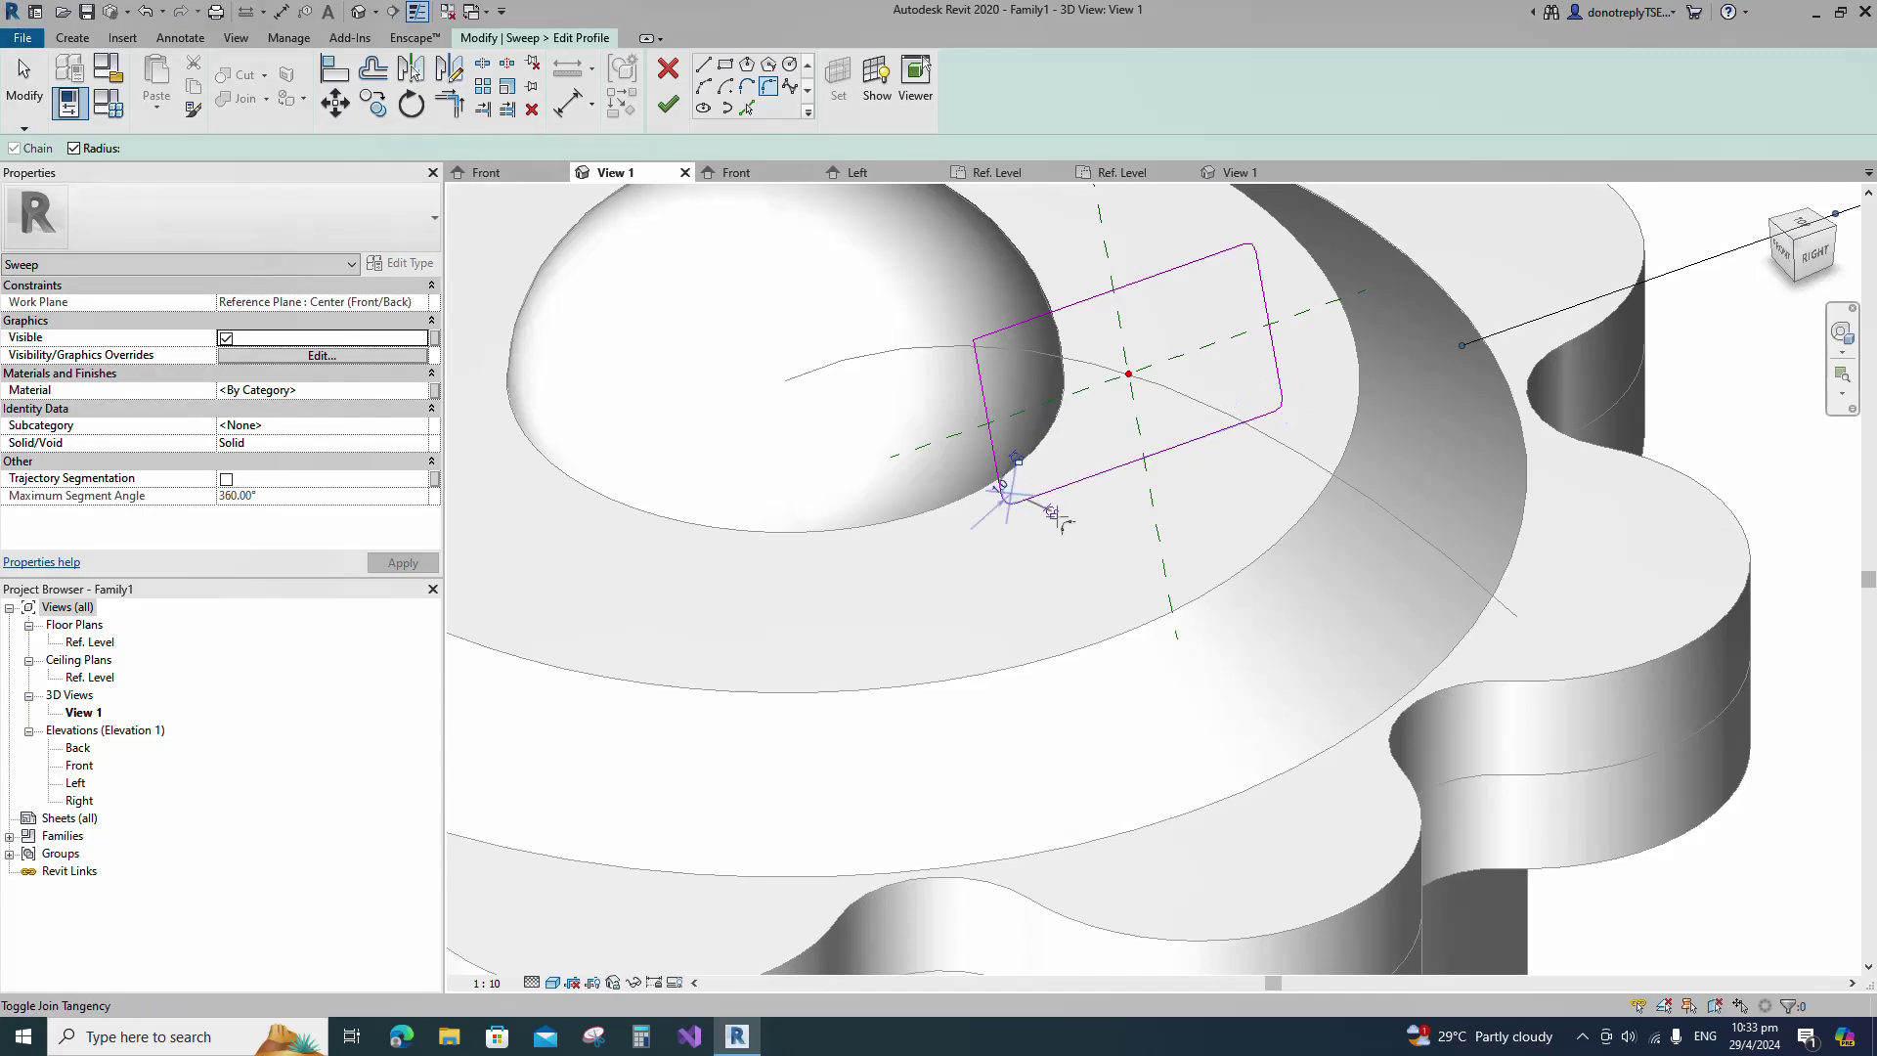
{"action": "left_click", "coordinate": [1020, 323]}
{"action": "scroll", "coordinate": [1324, 440], "scroll_direction": "down", "scroll_amount": 5}
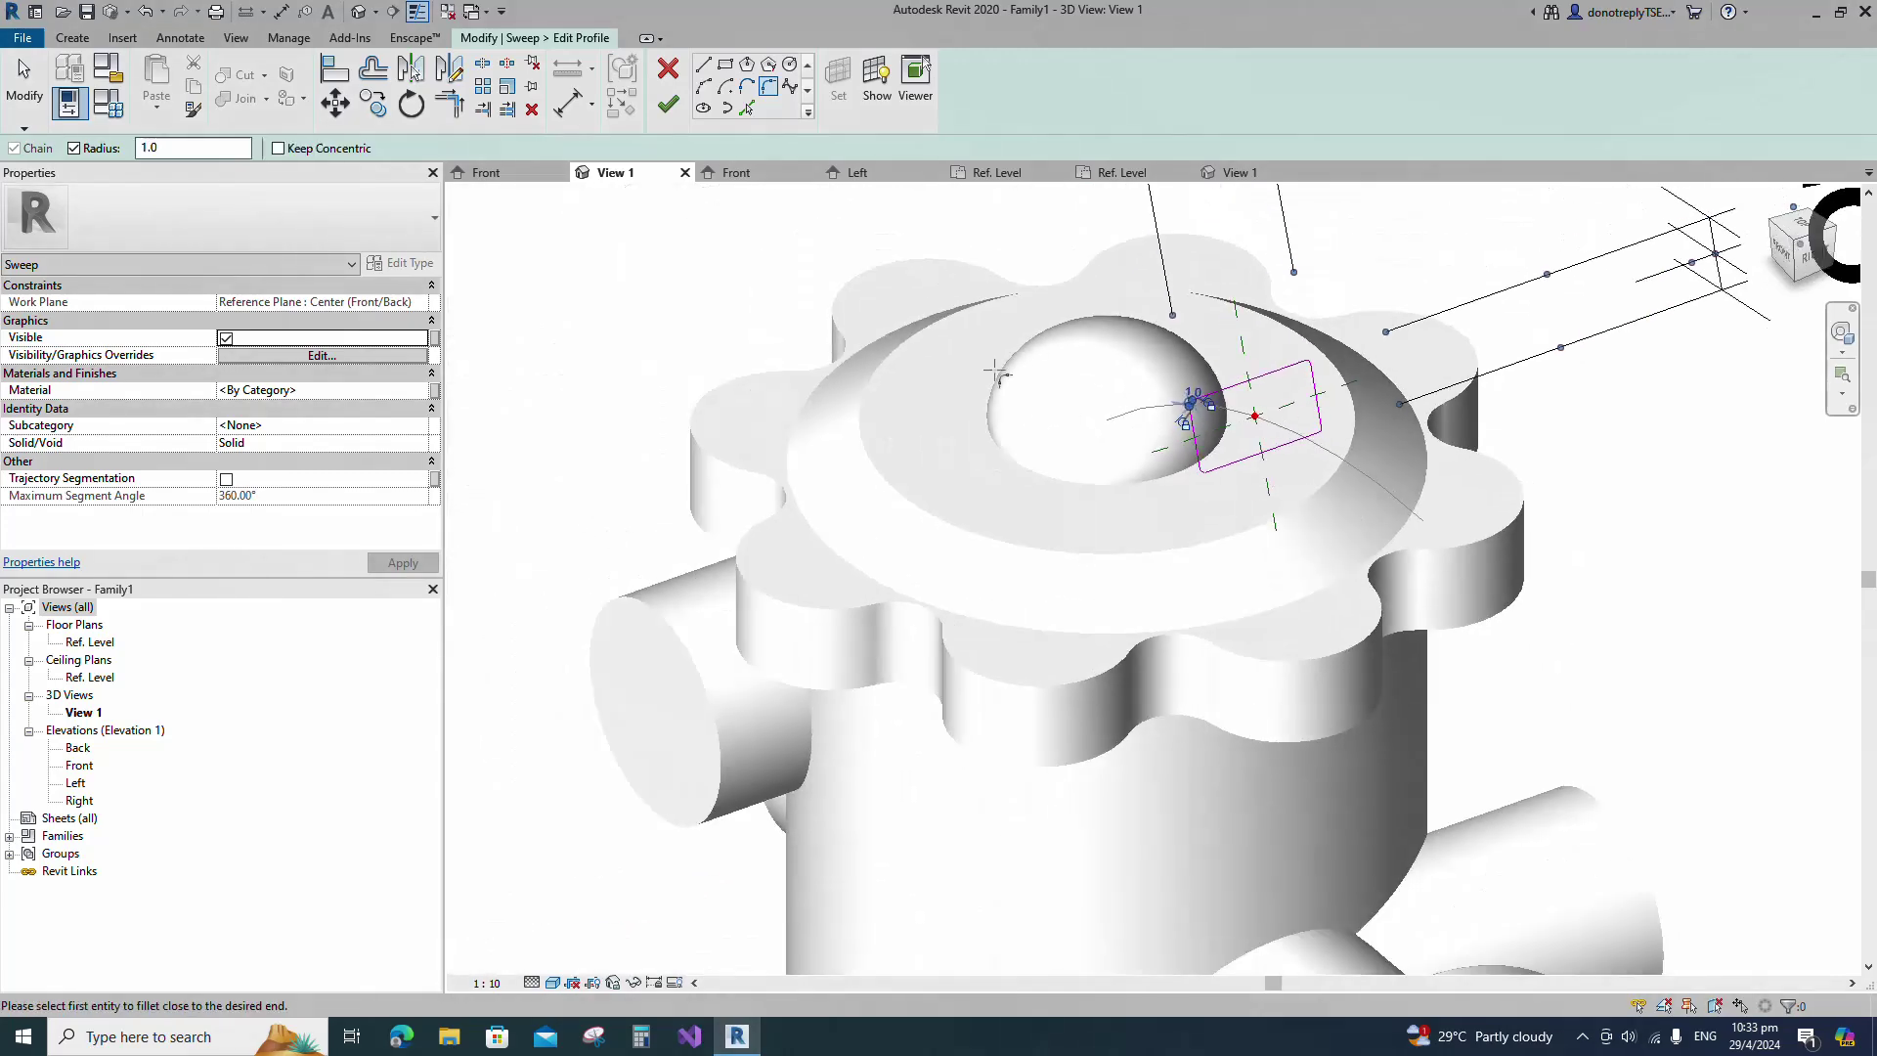
{"action": "key", "text": "Escape"}
Finish the profile and the sweep to build the valve's curved handle, and inspect it in 3D.
{"action": "left_click", "coordinate": [668, 104]}
{"action": "middle_click_drag", "start_coordinate": [1101, 537], "coordinate": [1743, 448], "text": "shift"}
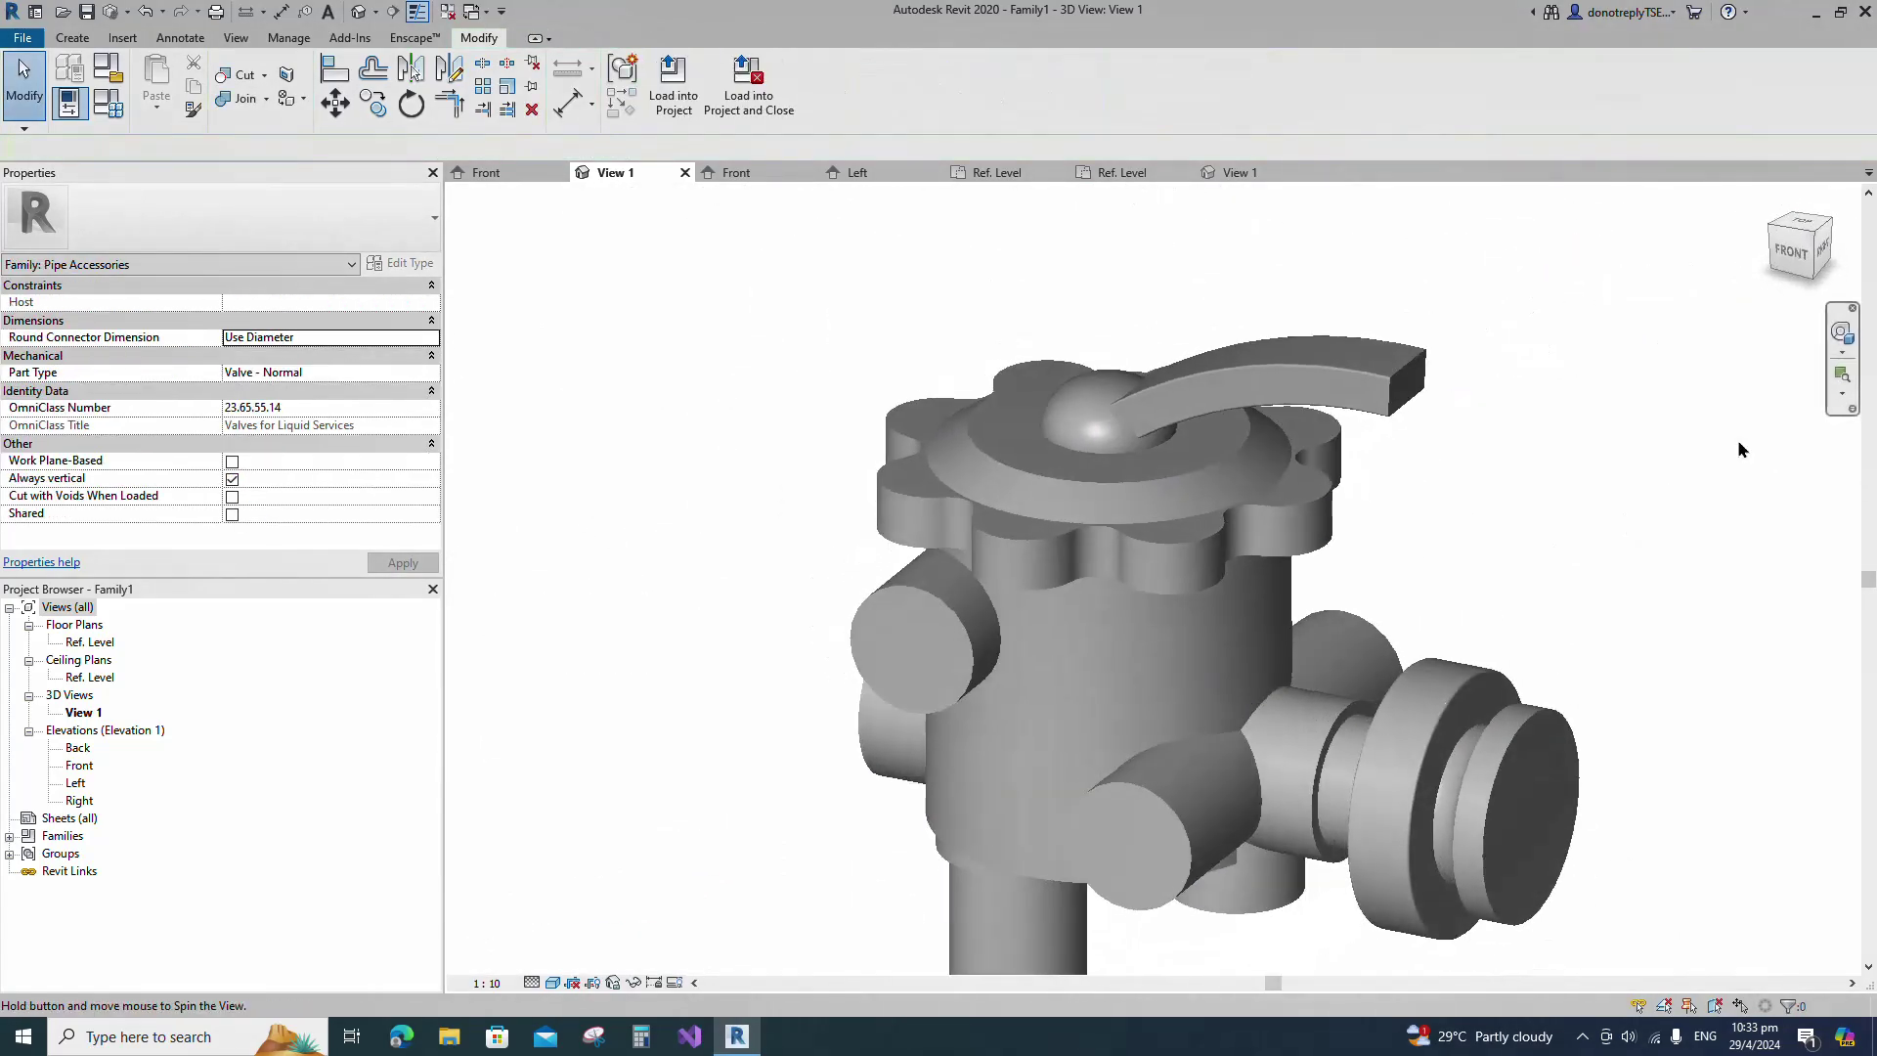
{"action": "middle_click_drag", "start_coordinate": [728, 463], "coordinate": [956, 468], "text": "shift"}
{"action": "scroll", "coordinate": [956, 467], "scroll_direction": "down", "scroll_amount": 6}
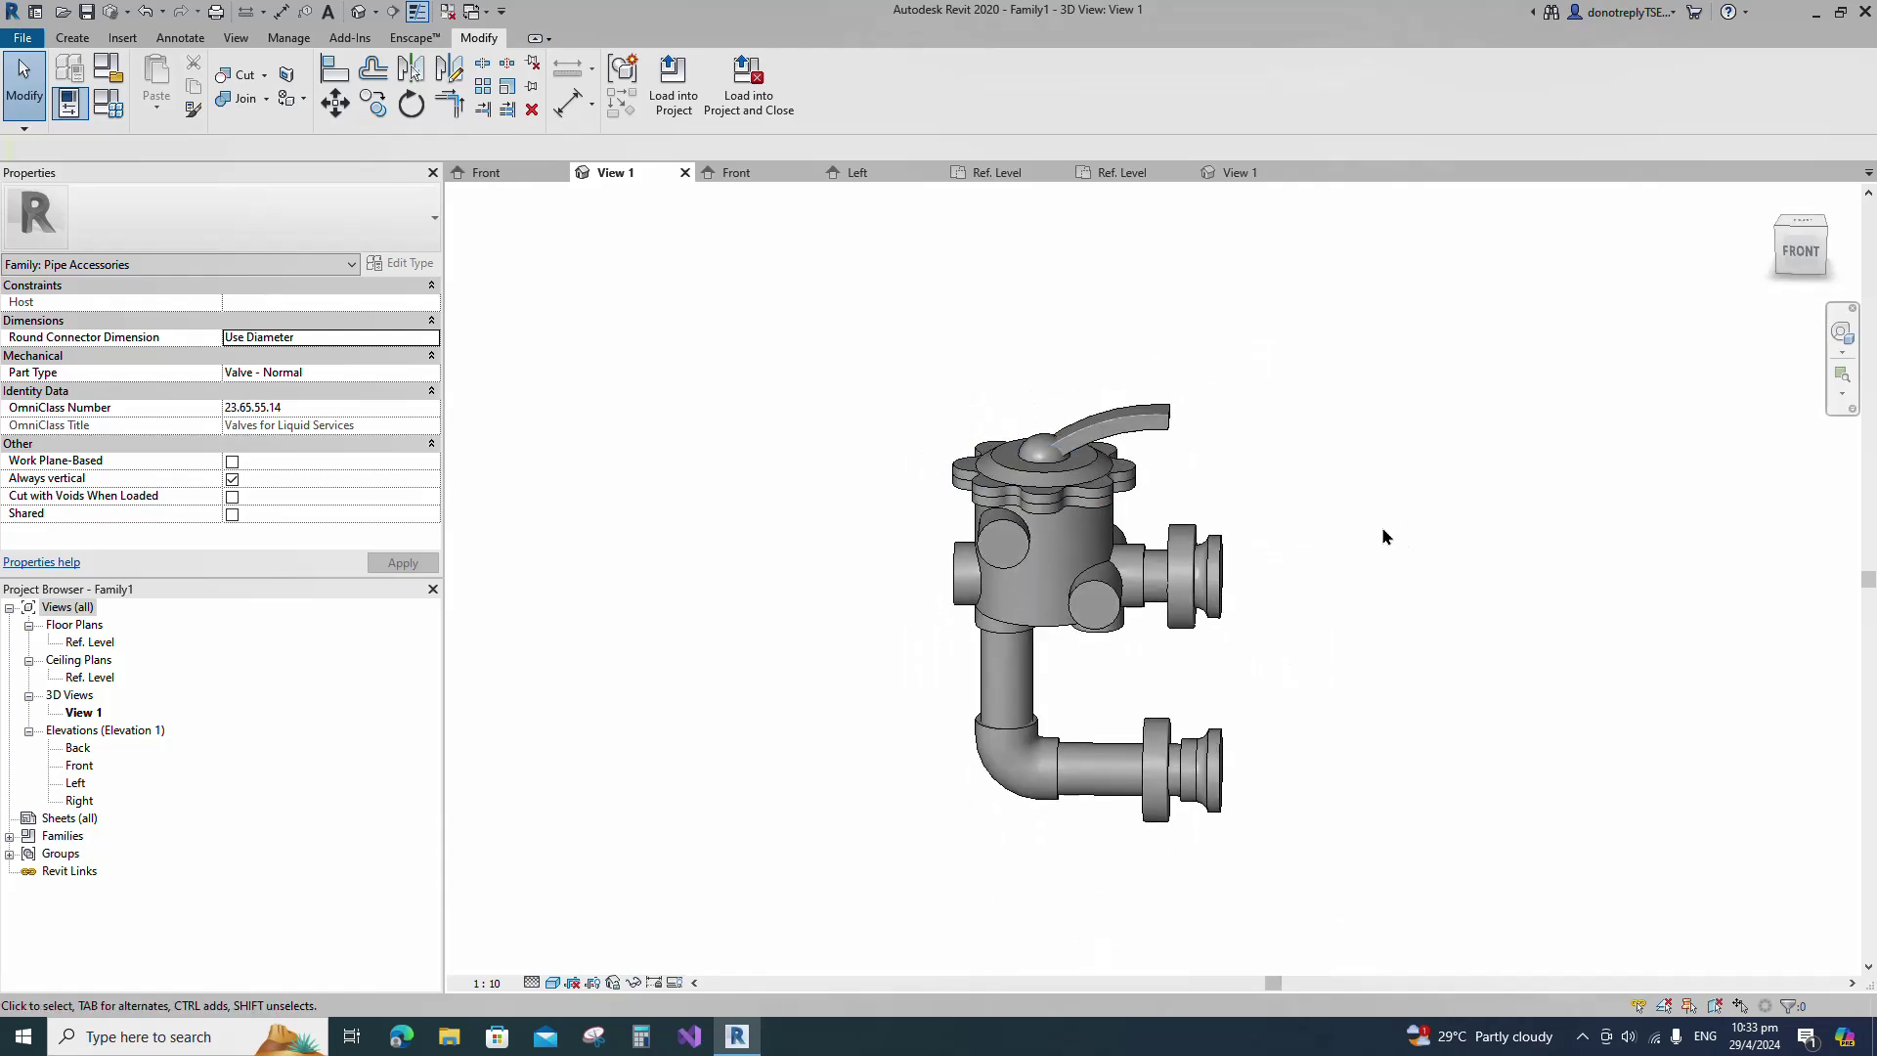
Select the handle sweep and the dome, and create a new material named PI_Black for them.
{"action": "left_click", "coordinate": [1085, 430]}
{"action": "scroll", "coordinate": [1048, 335], "scroll_direction": "up", "scroll_amount": 2}
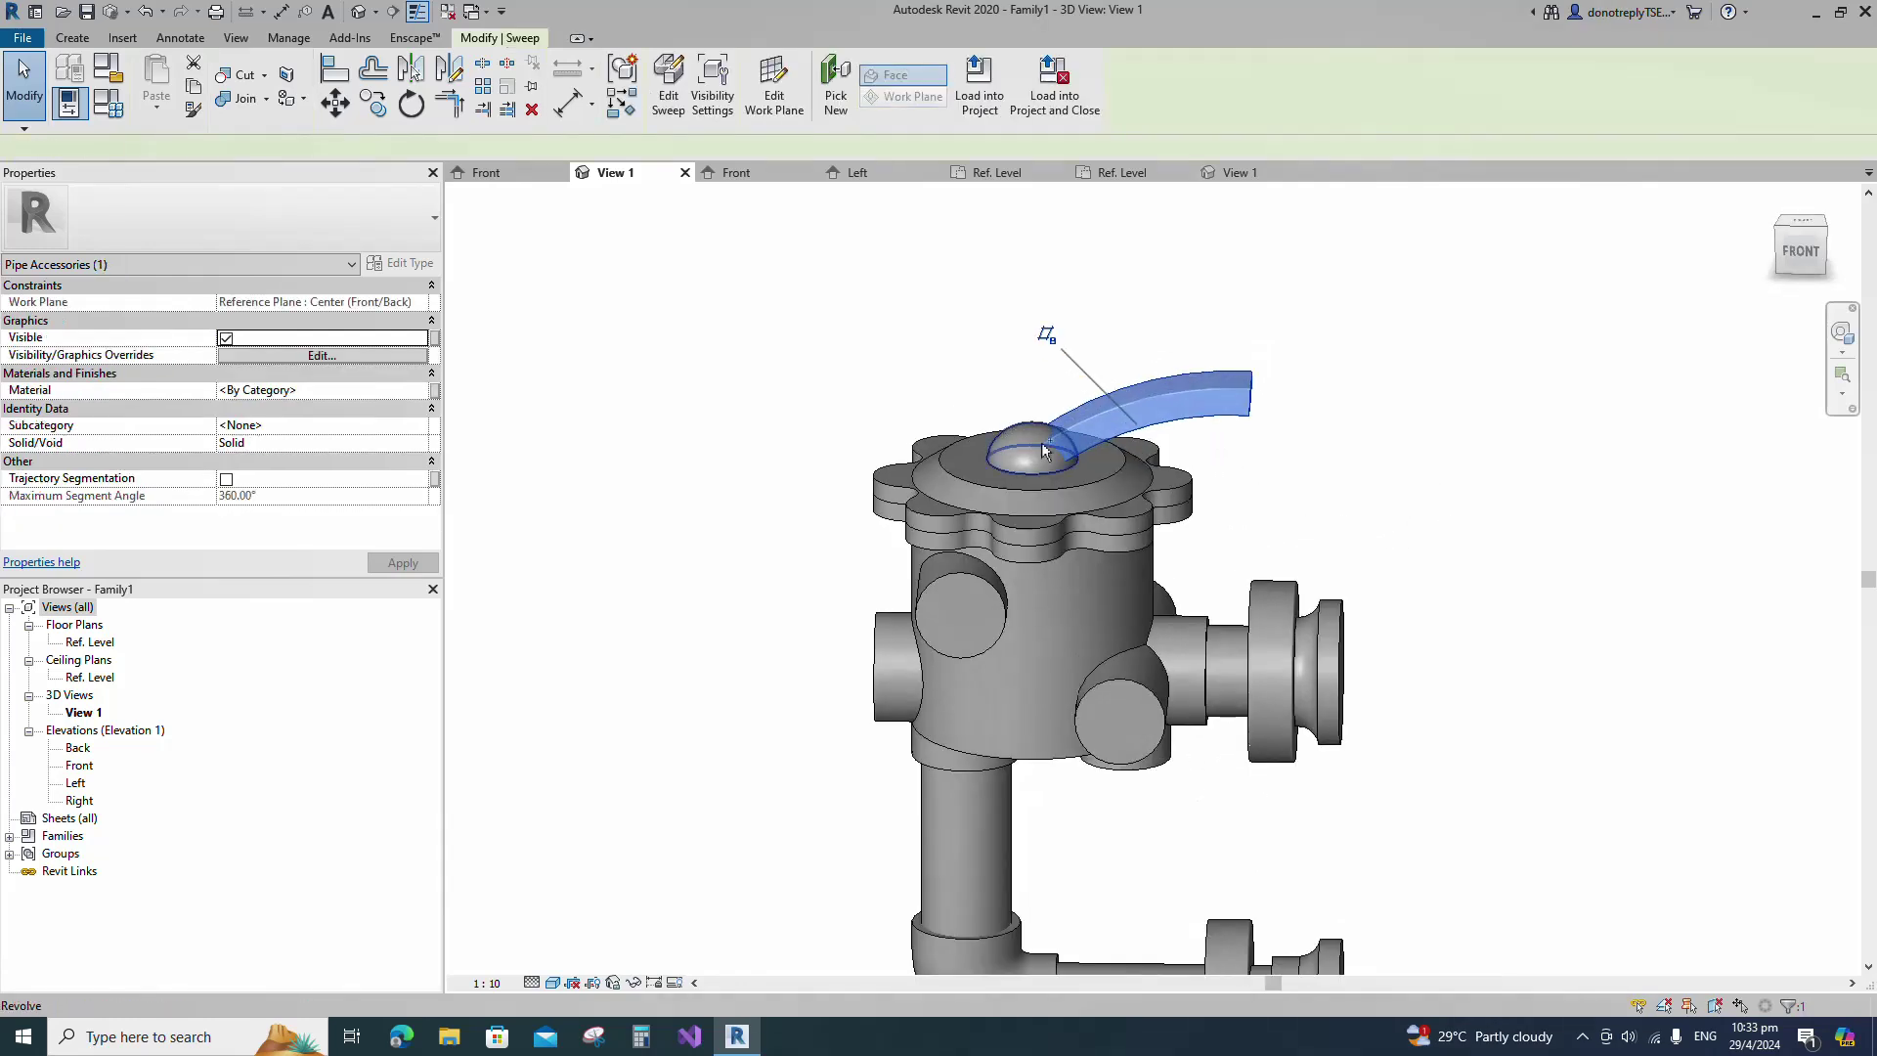
{"action": "left_click", "coordinate": [1038, 452], "text": "ctrl"}
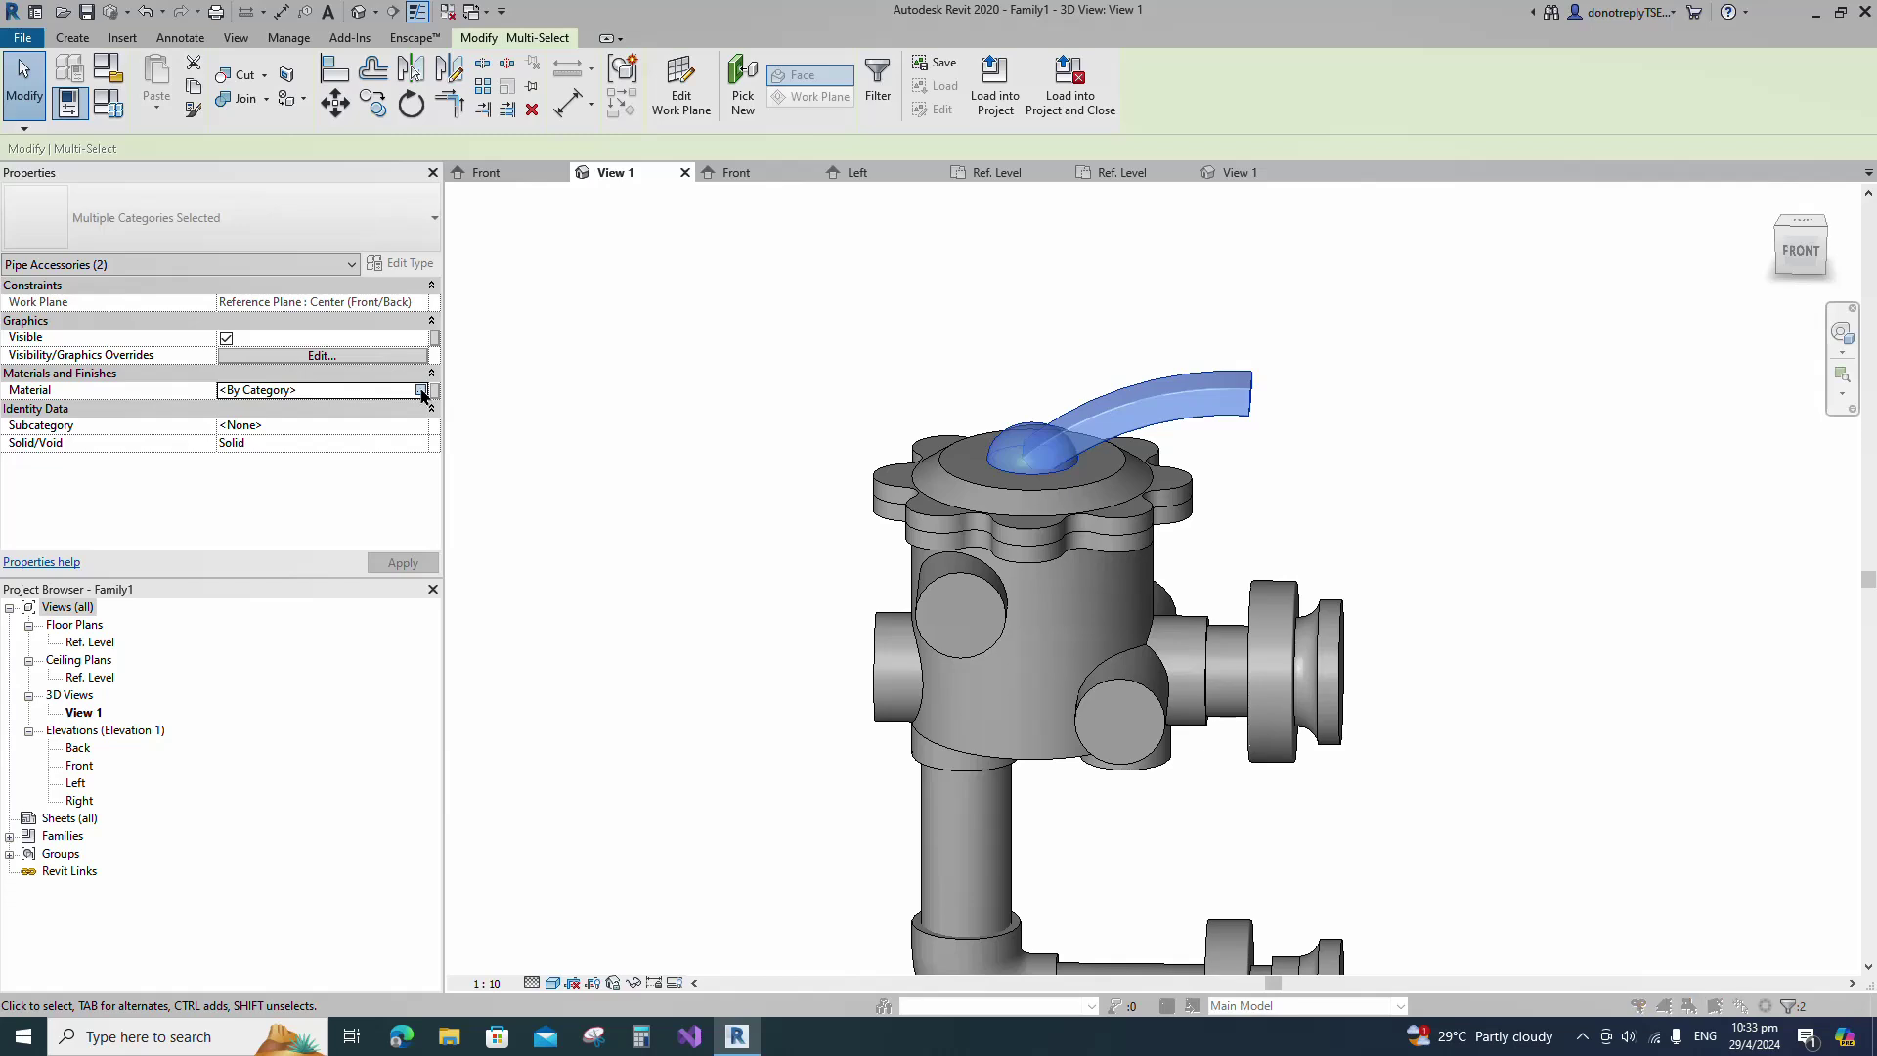
{"action": "left_click", "coordinate": [421, 391]}
{"action": "scroll", "coordinate": [421, 682], "scroll_direction": "down", "scroll_amount": 3}
{"action": "scroll", "coordinate": [421, 683], "scroll_direction": "down", "scroll_amount": 3}
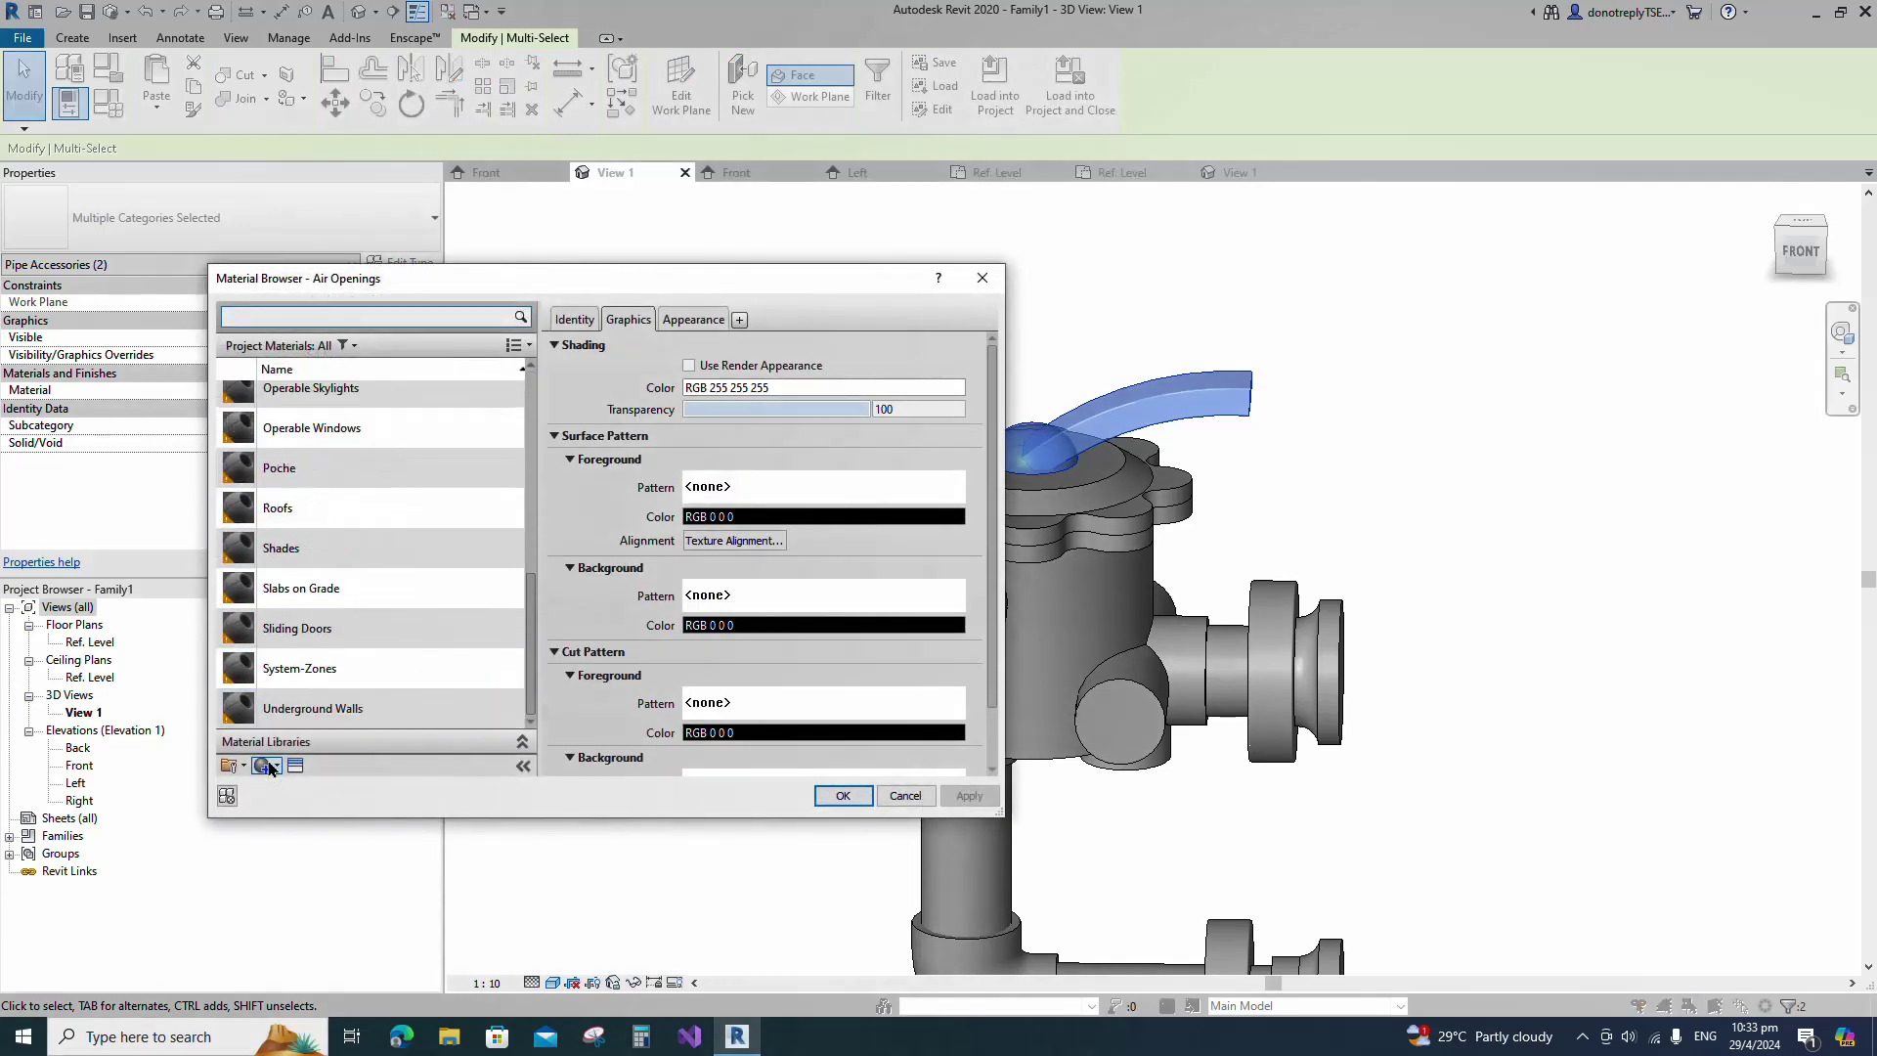
{"action": "left_click", "coordinate": [278, 766]}
{"action": "left_click", "coordinate": [315, 782]}
{"action": "right_click", "coordinate": [319, 549]}
{"action": "left_click", "coordinate": [372, 602]}
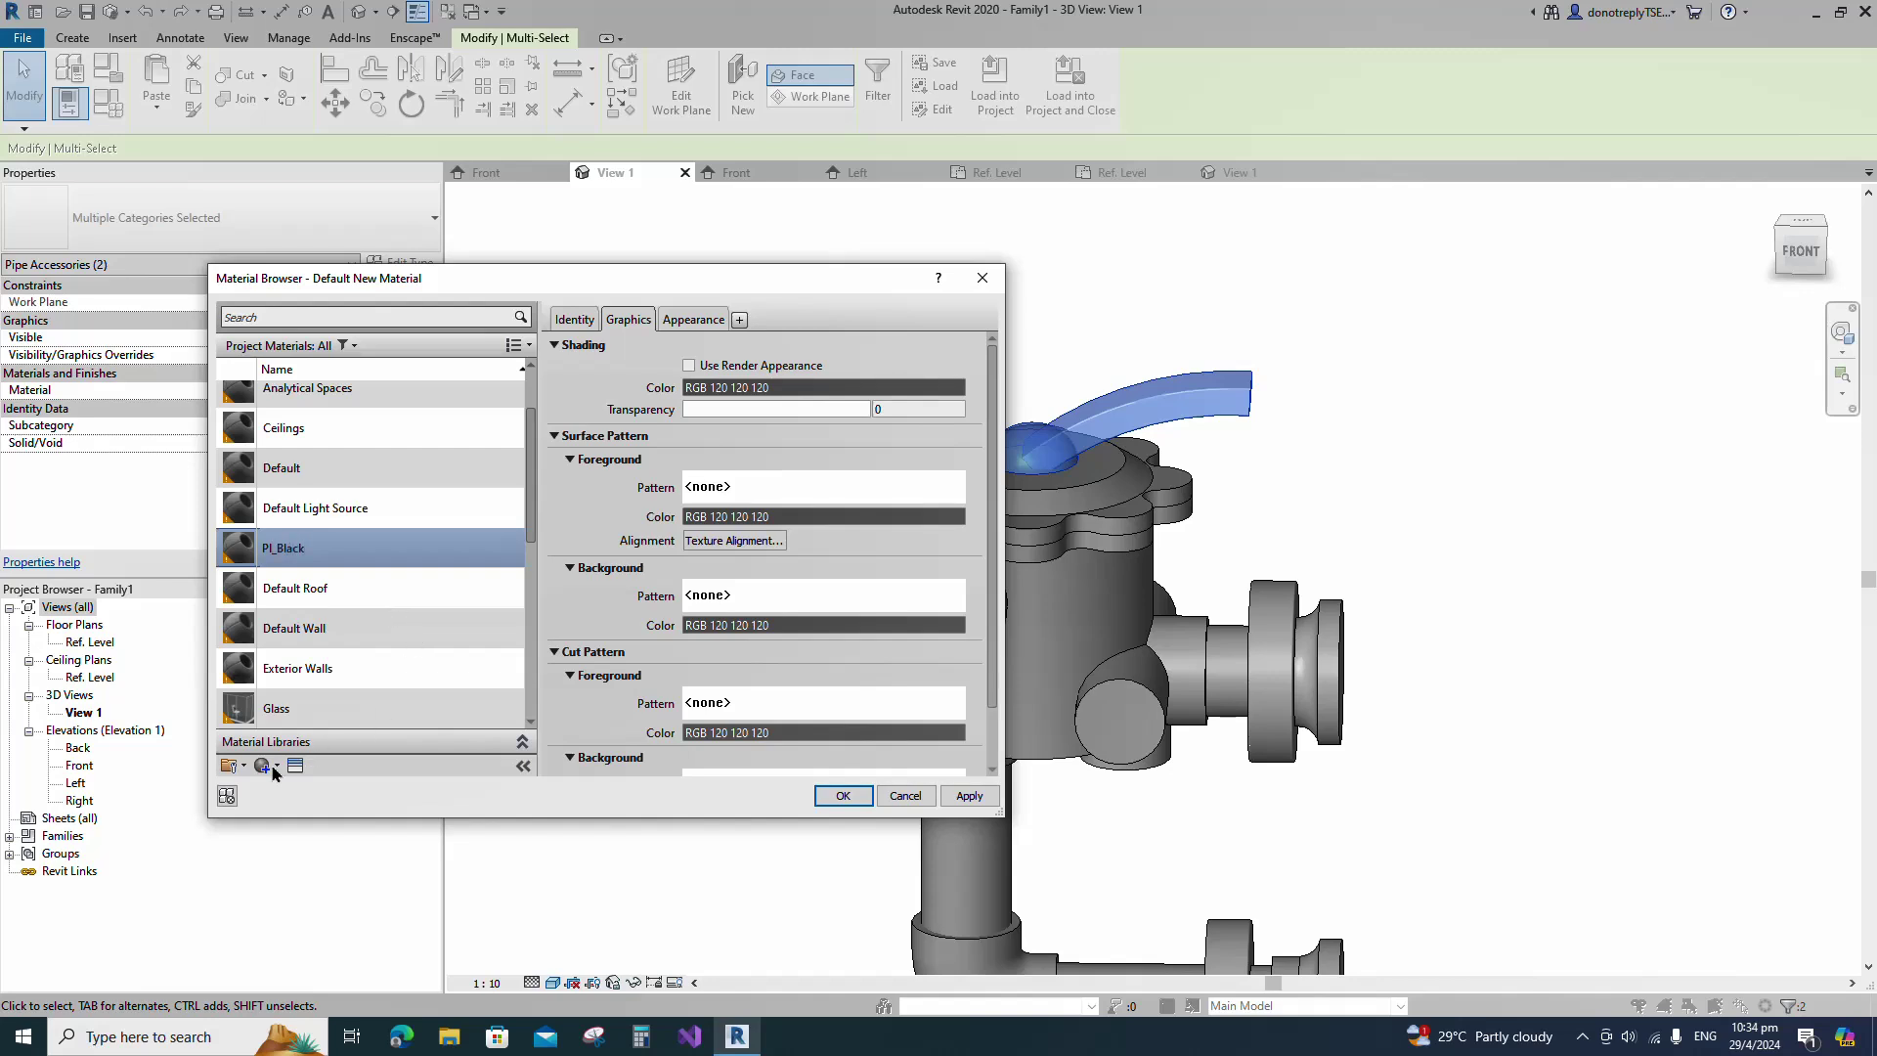
{"action": "left_click", "coordinate": [967, 795]}
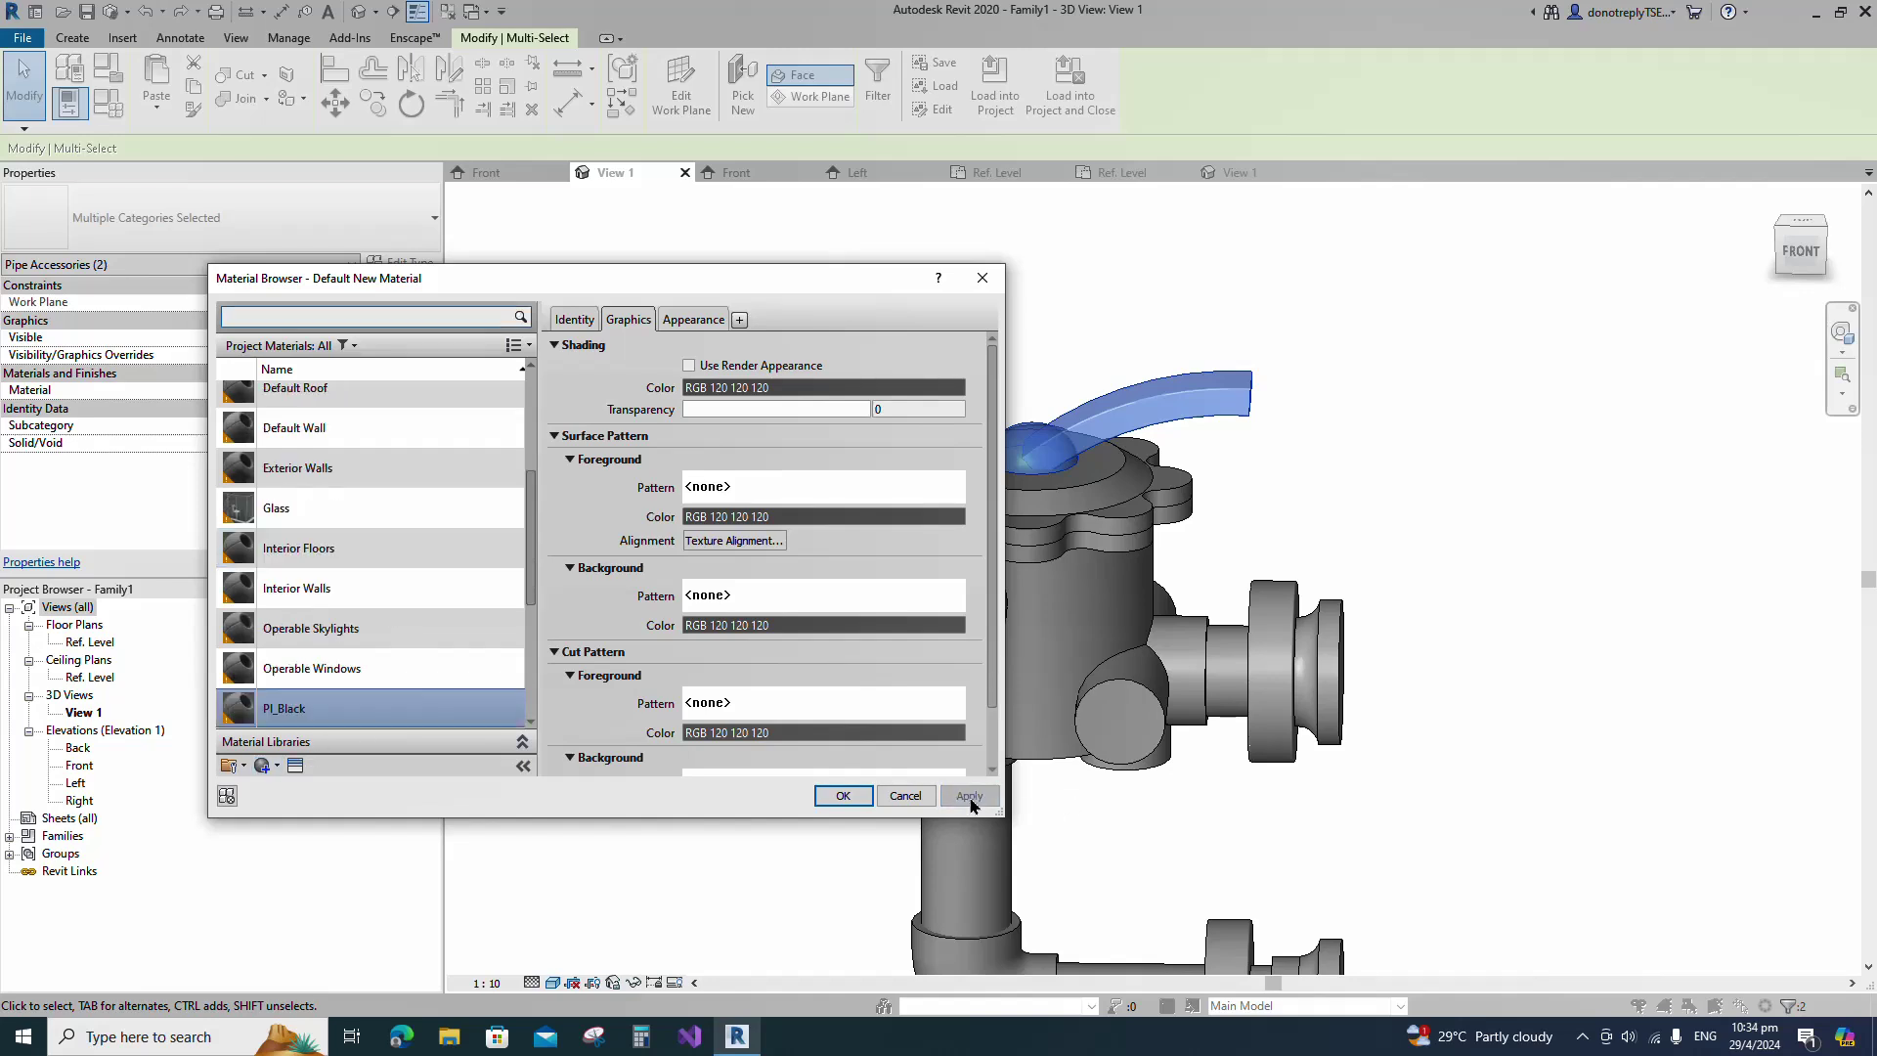
Give PI_Black its own copy of the Plastic - Glossy (Black) appearance from the Appearance Library's Plastic category.
{"action": "left_click", "coordinate": [295, 765]}
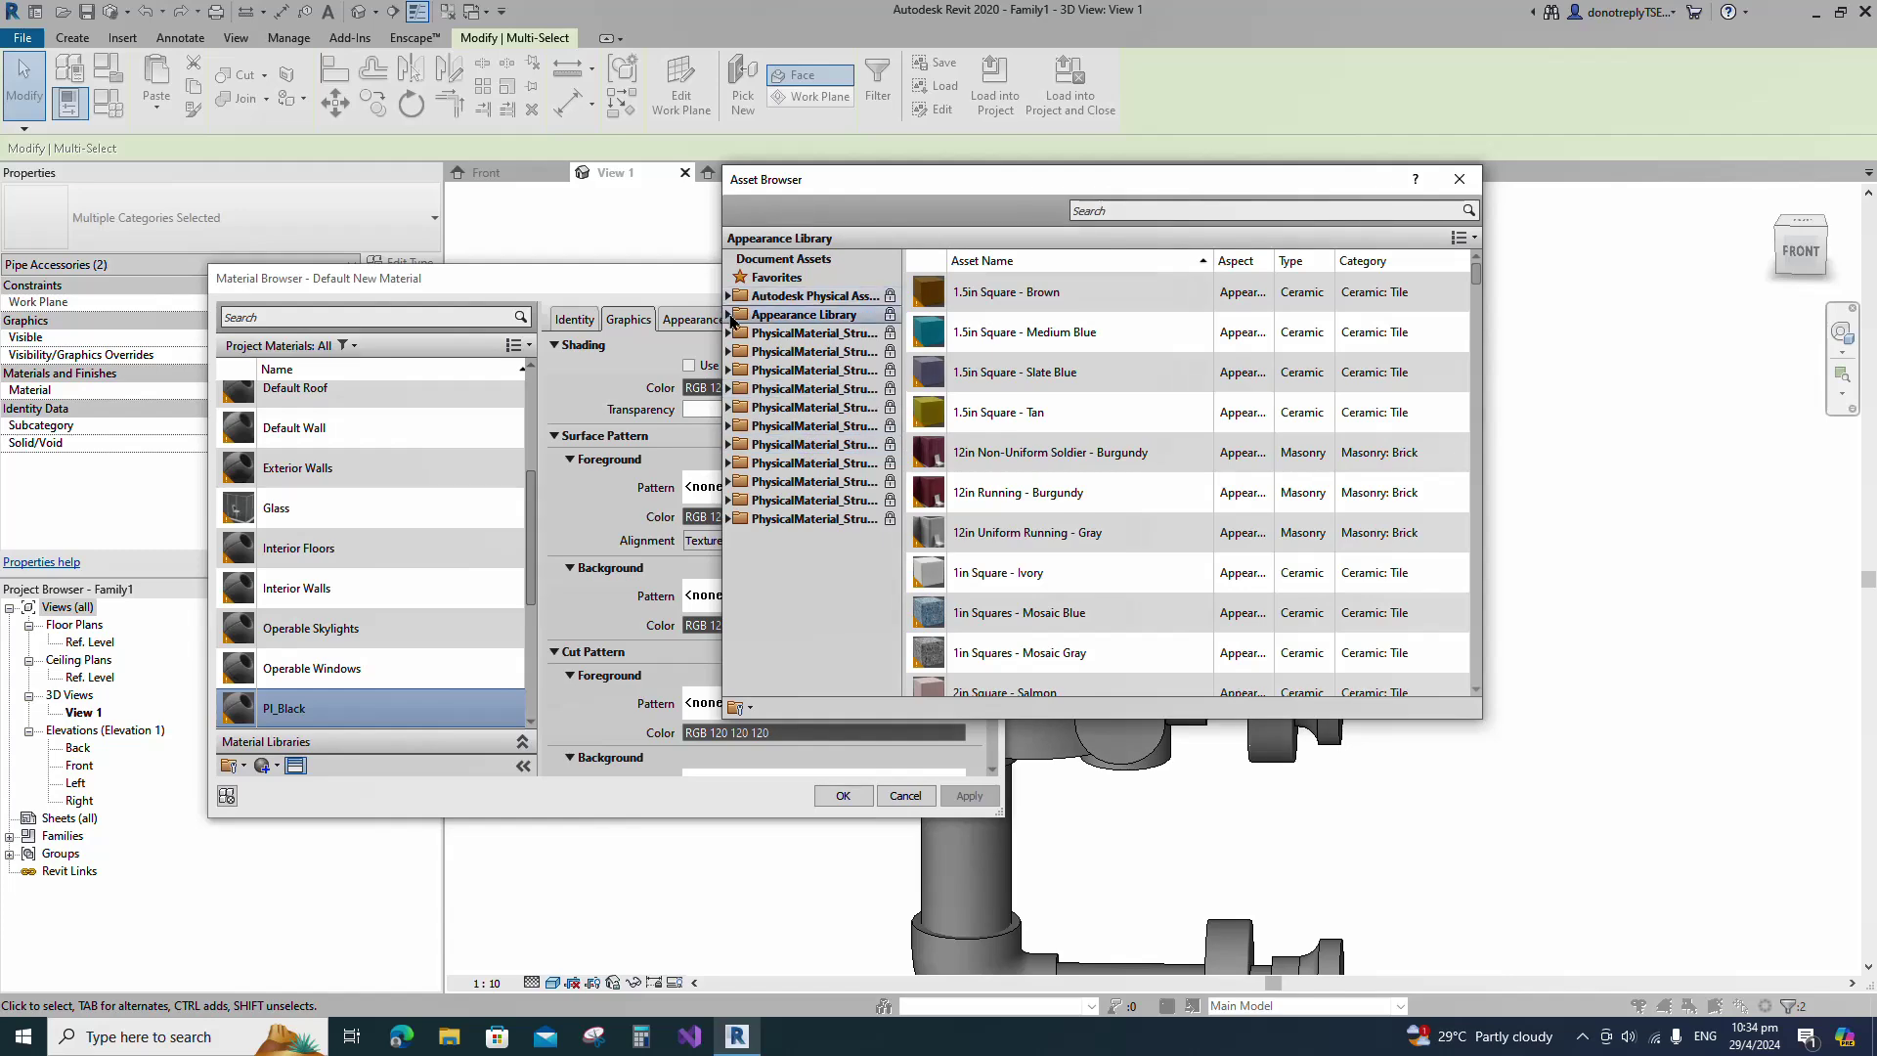
{"action": "left_click", "coordinate": [780, 613]}
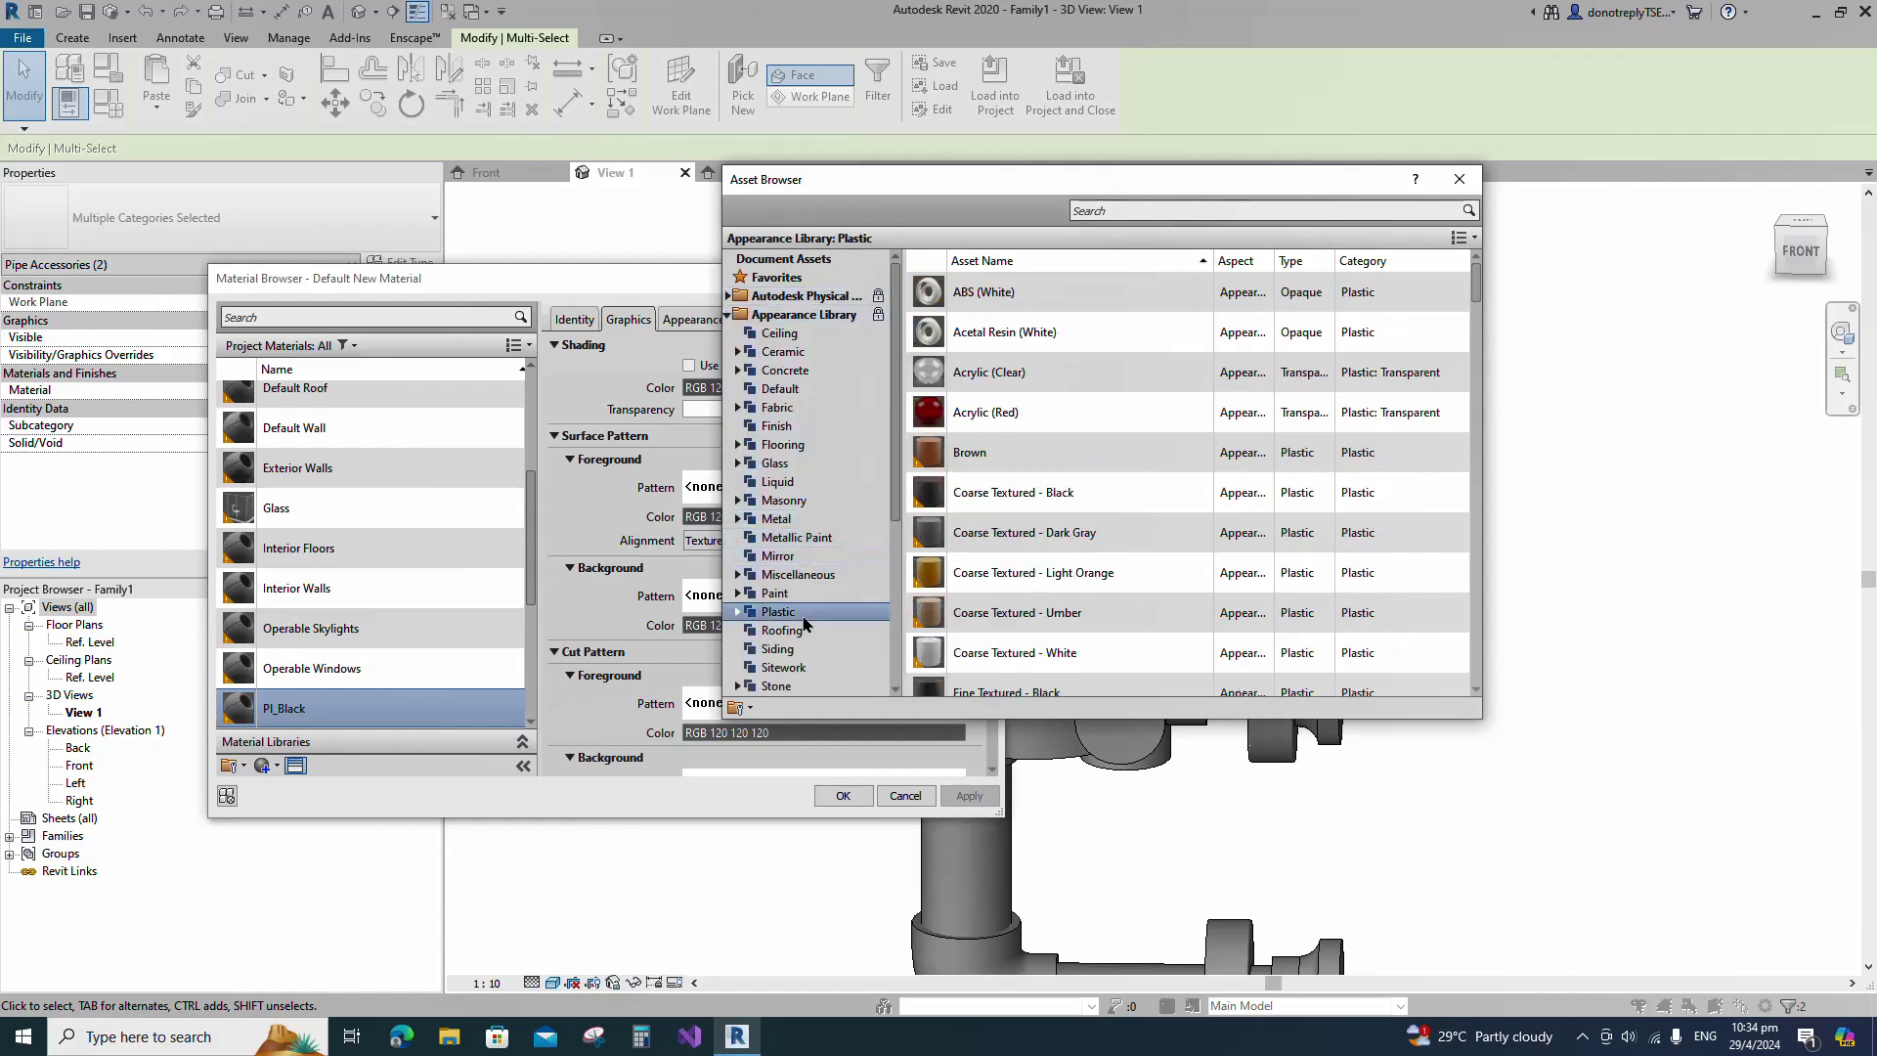
{"action": "scroll", "coordinate": [1290, 547], "scroll_direction": "down", "scroll_amount": 10}
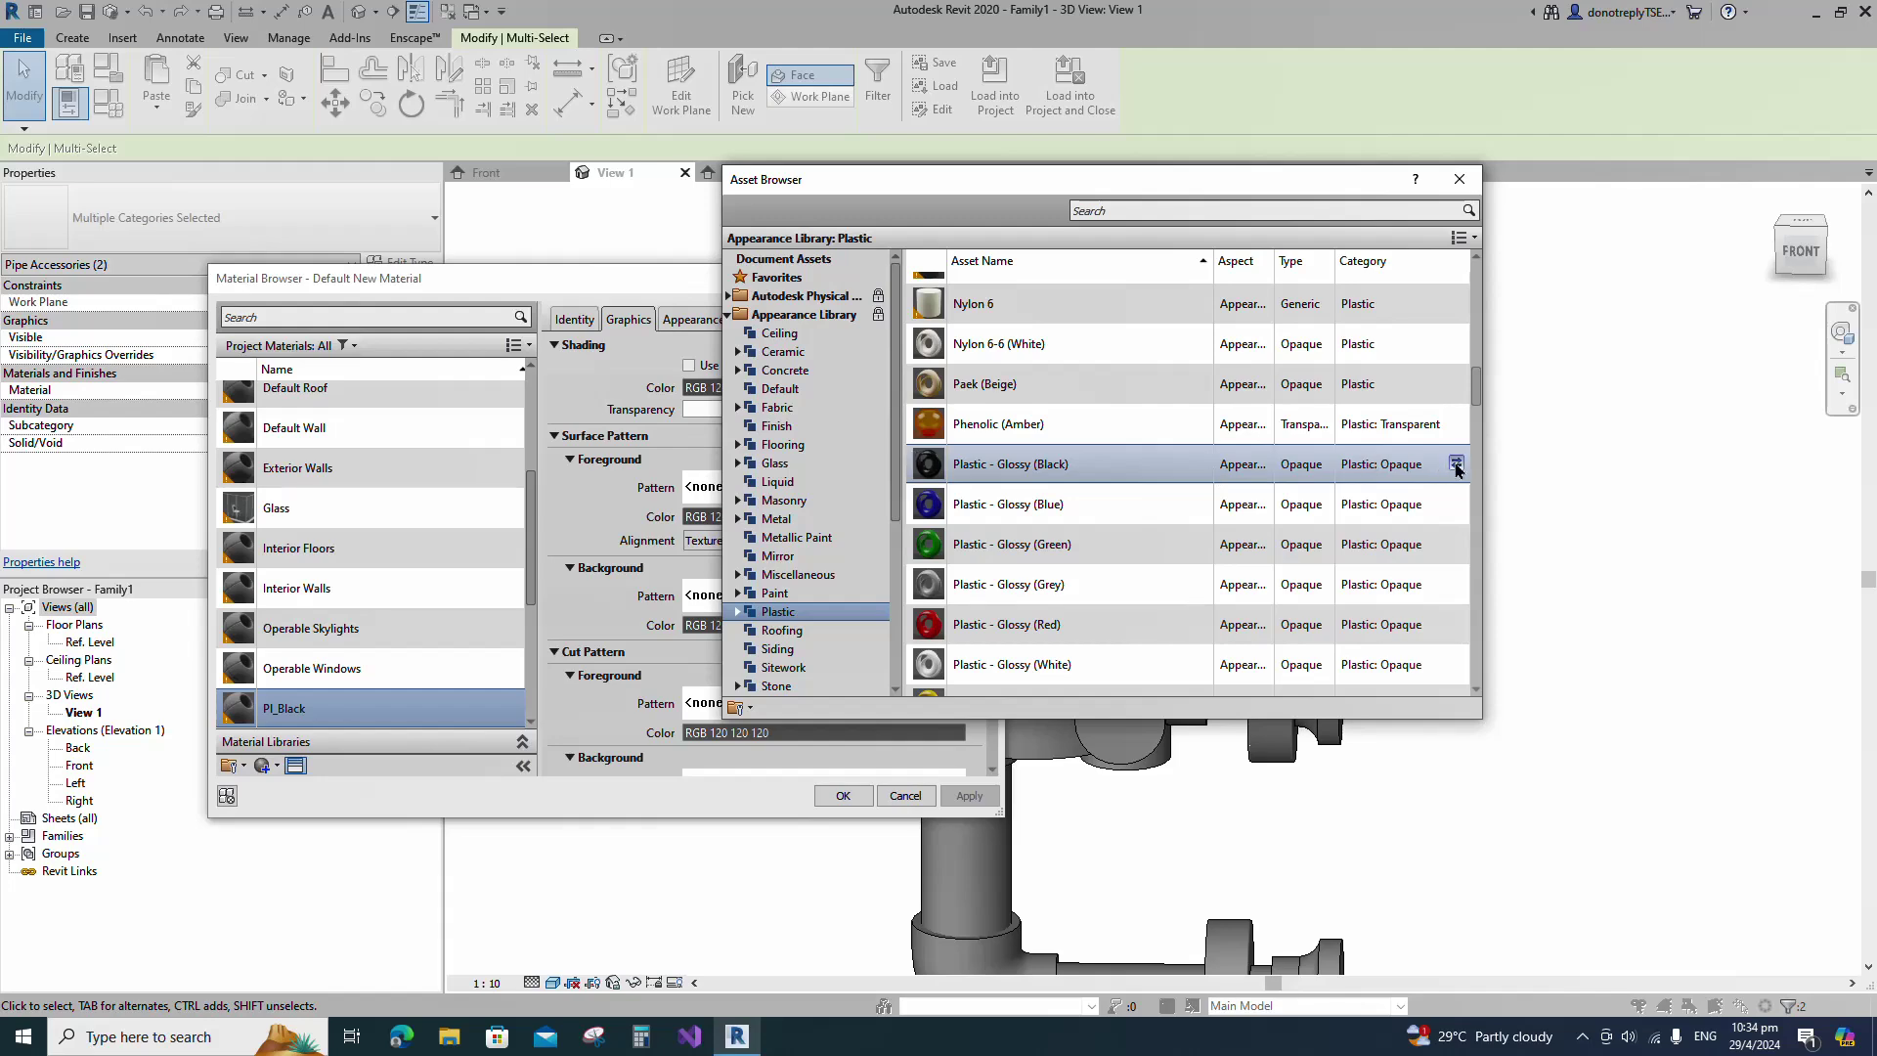
{"action": "left_click", "coordinate": [1456, 465]}
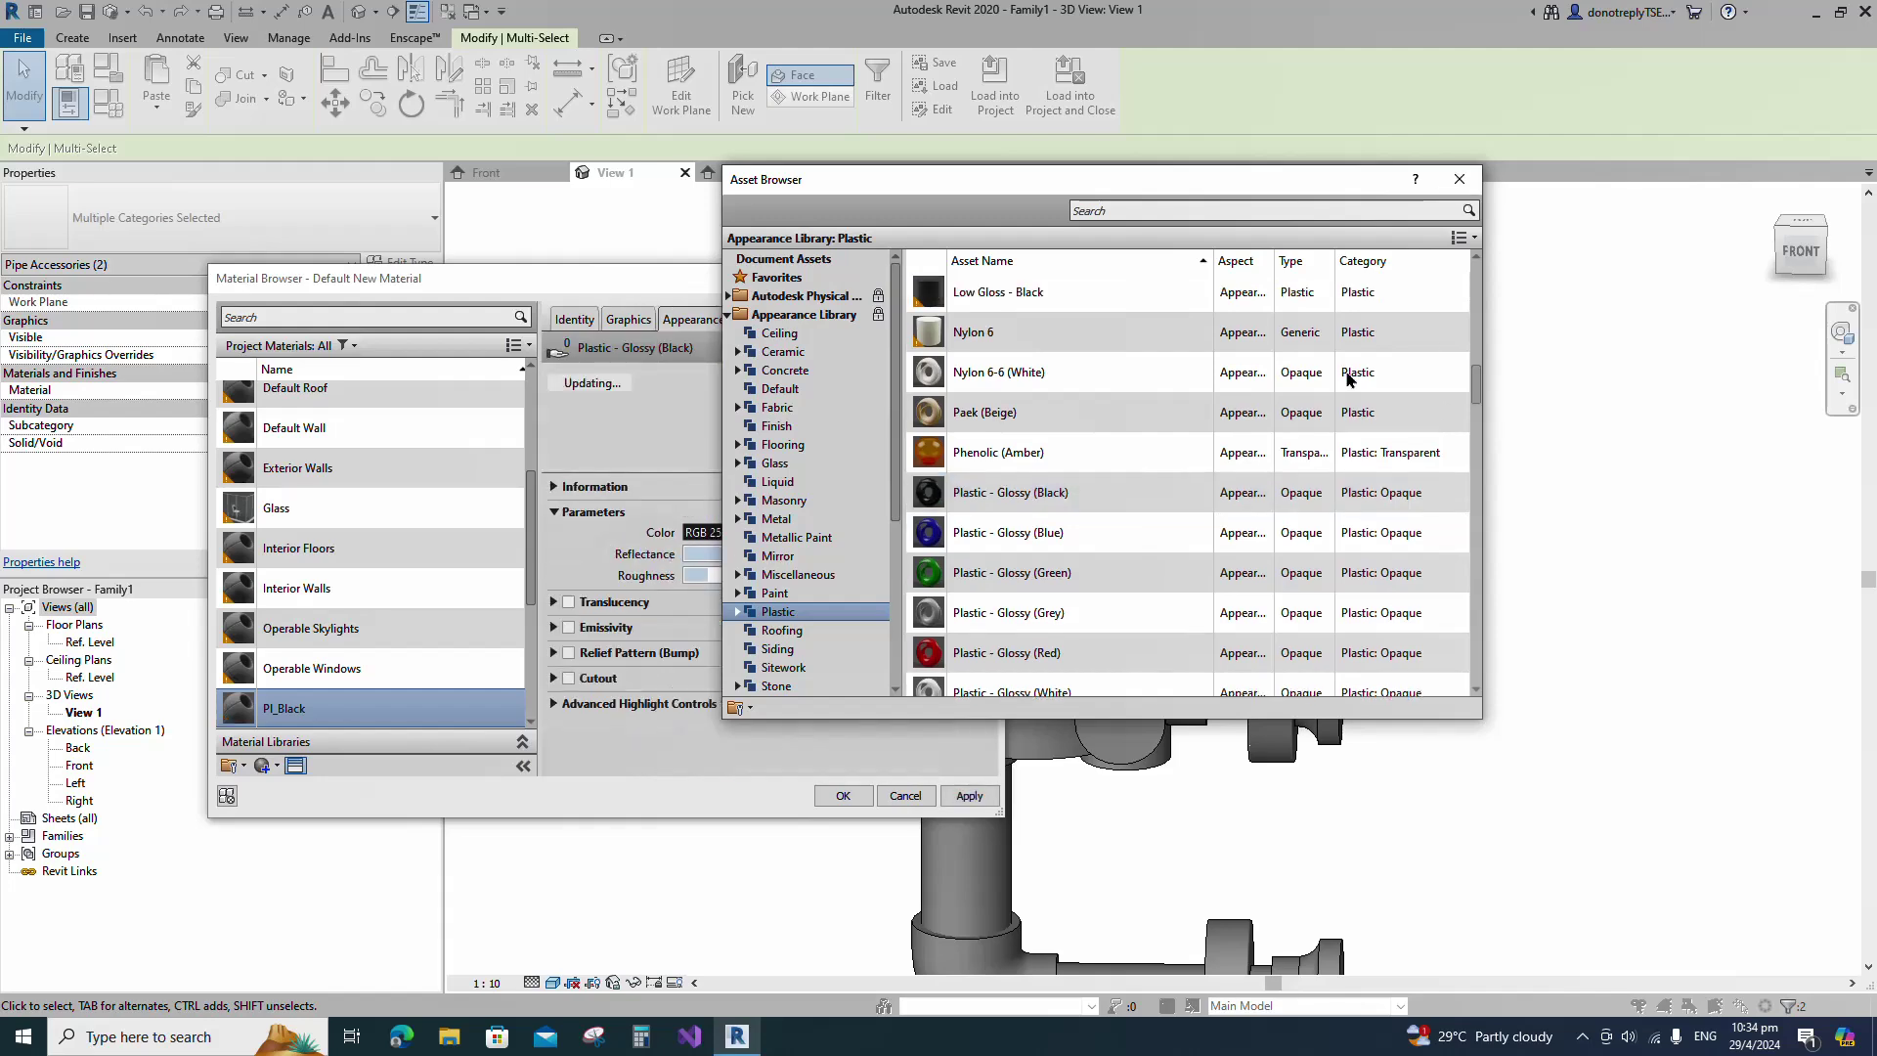
{"action": "key", "text": "Escape"}
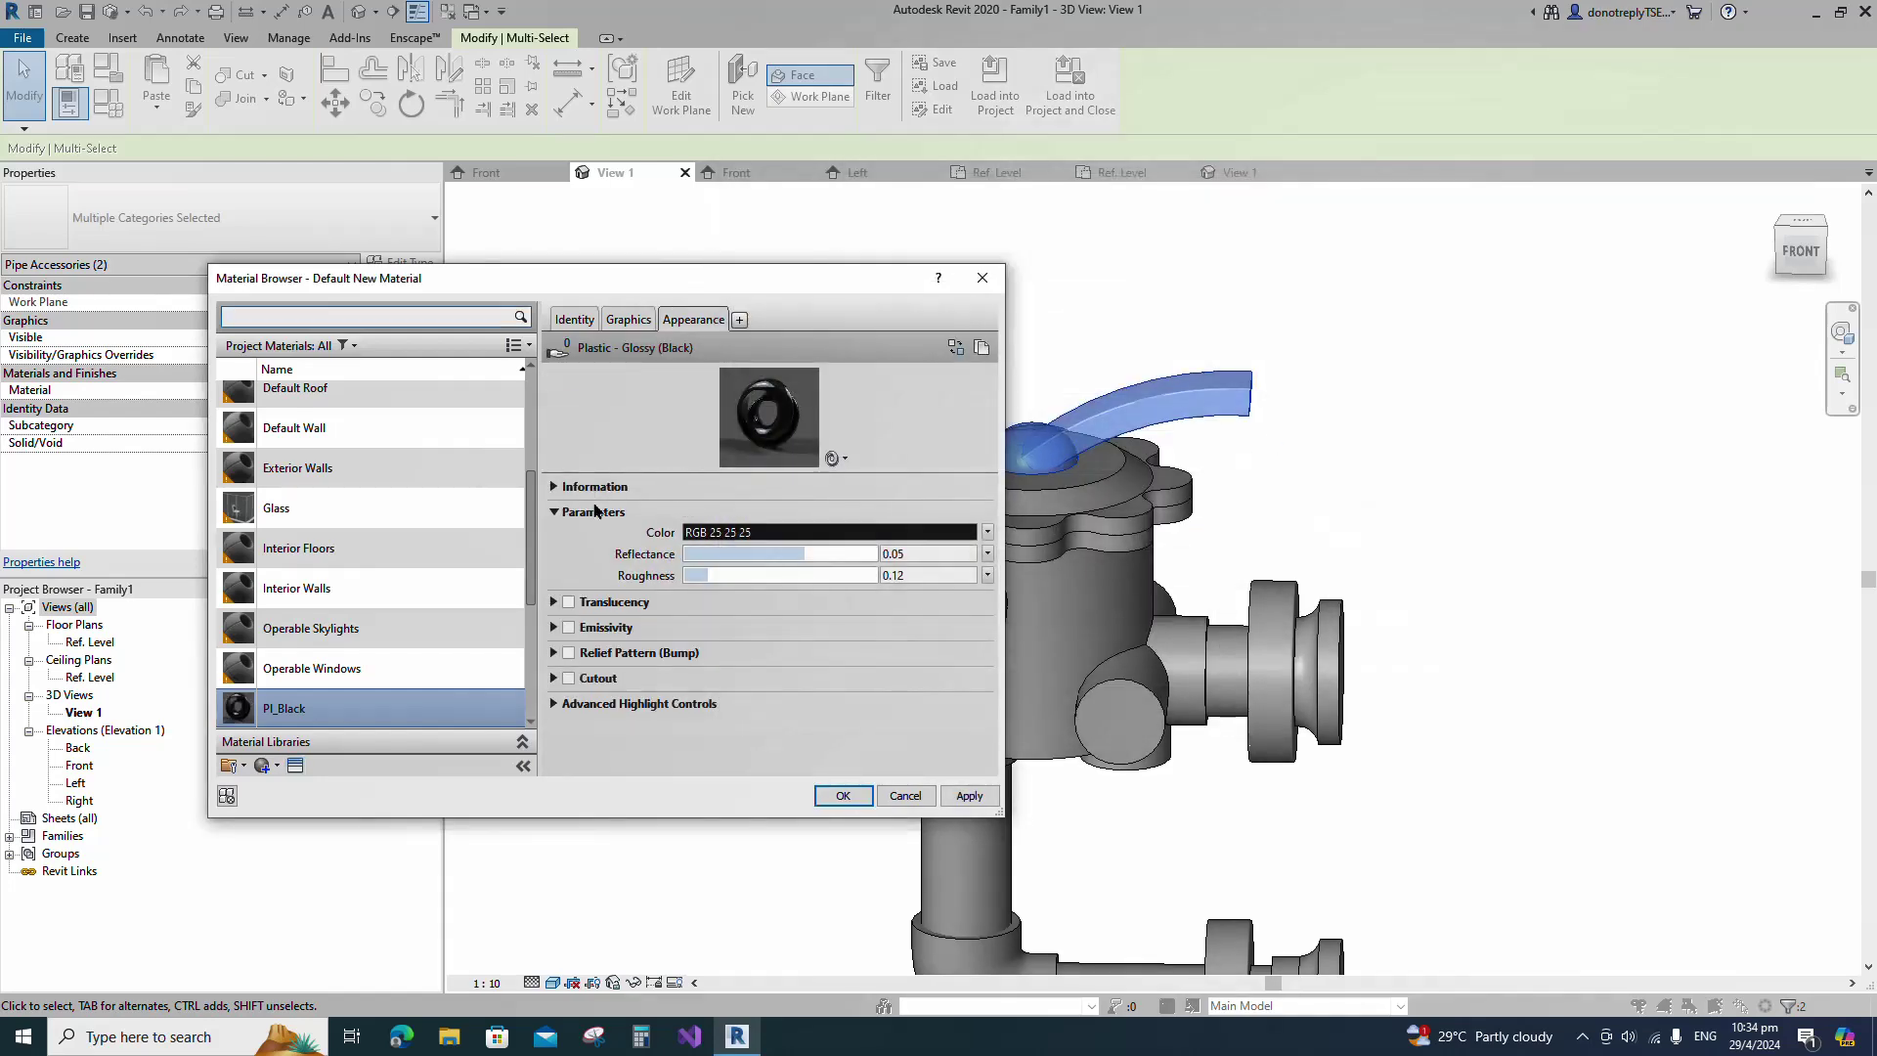
{"action": "left_click", "coordinate": [555, 487]}
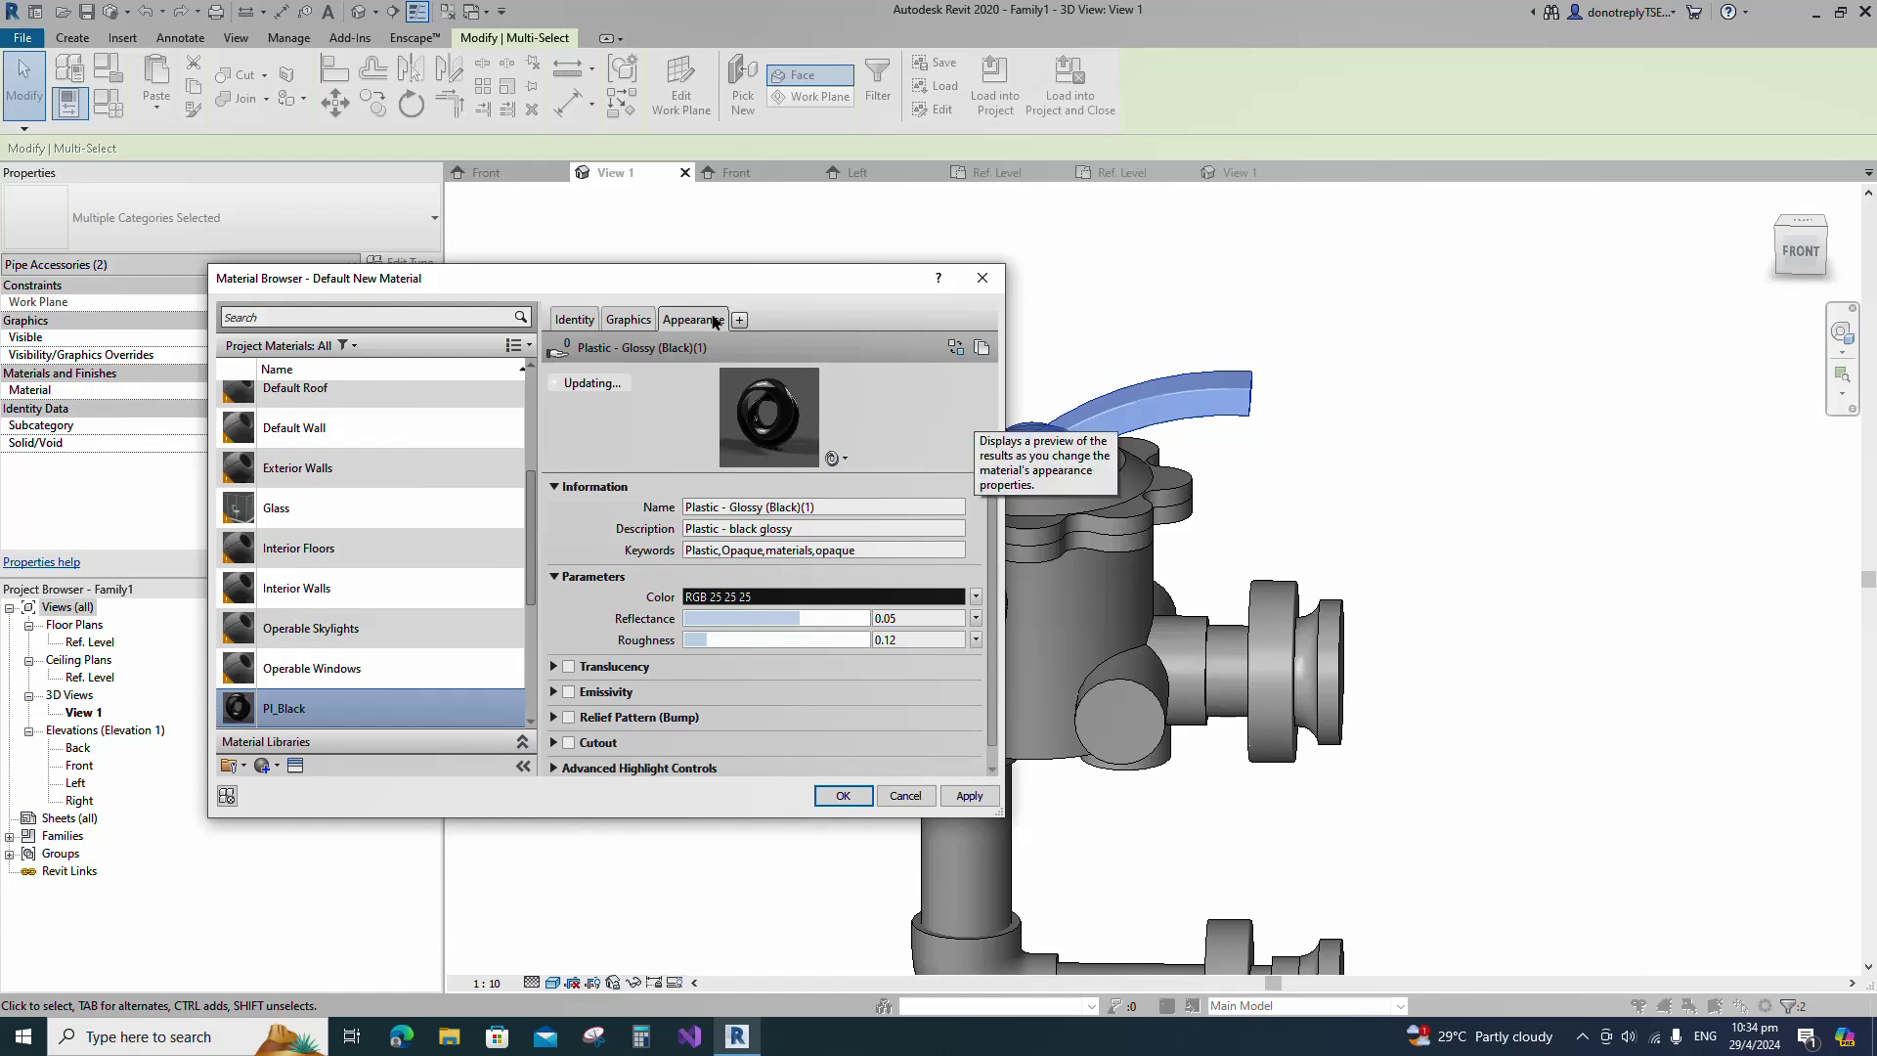
Use the render appearance for PI_Black's shading and assign the material to the handle and dome.
{"action": "left_click", "coordinate": [625, 322]}
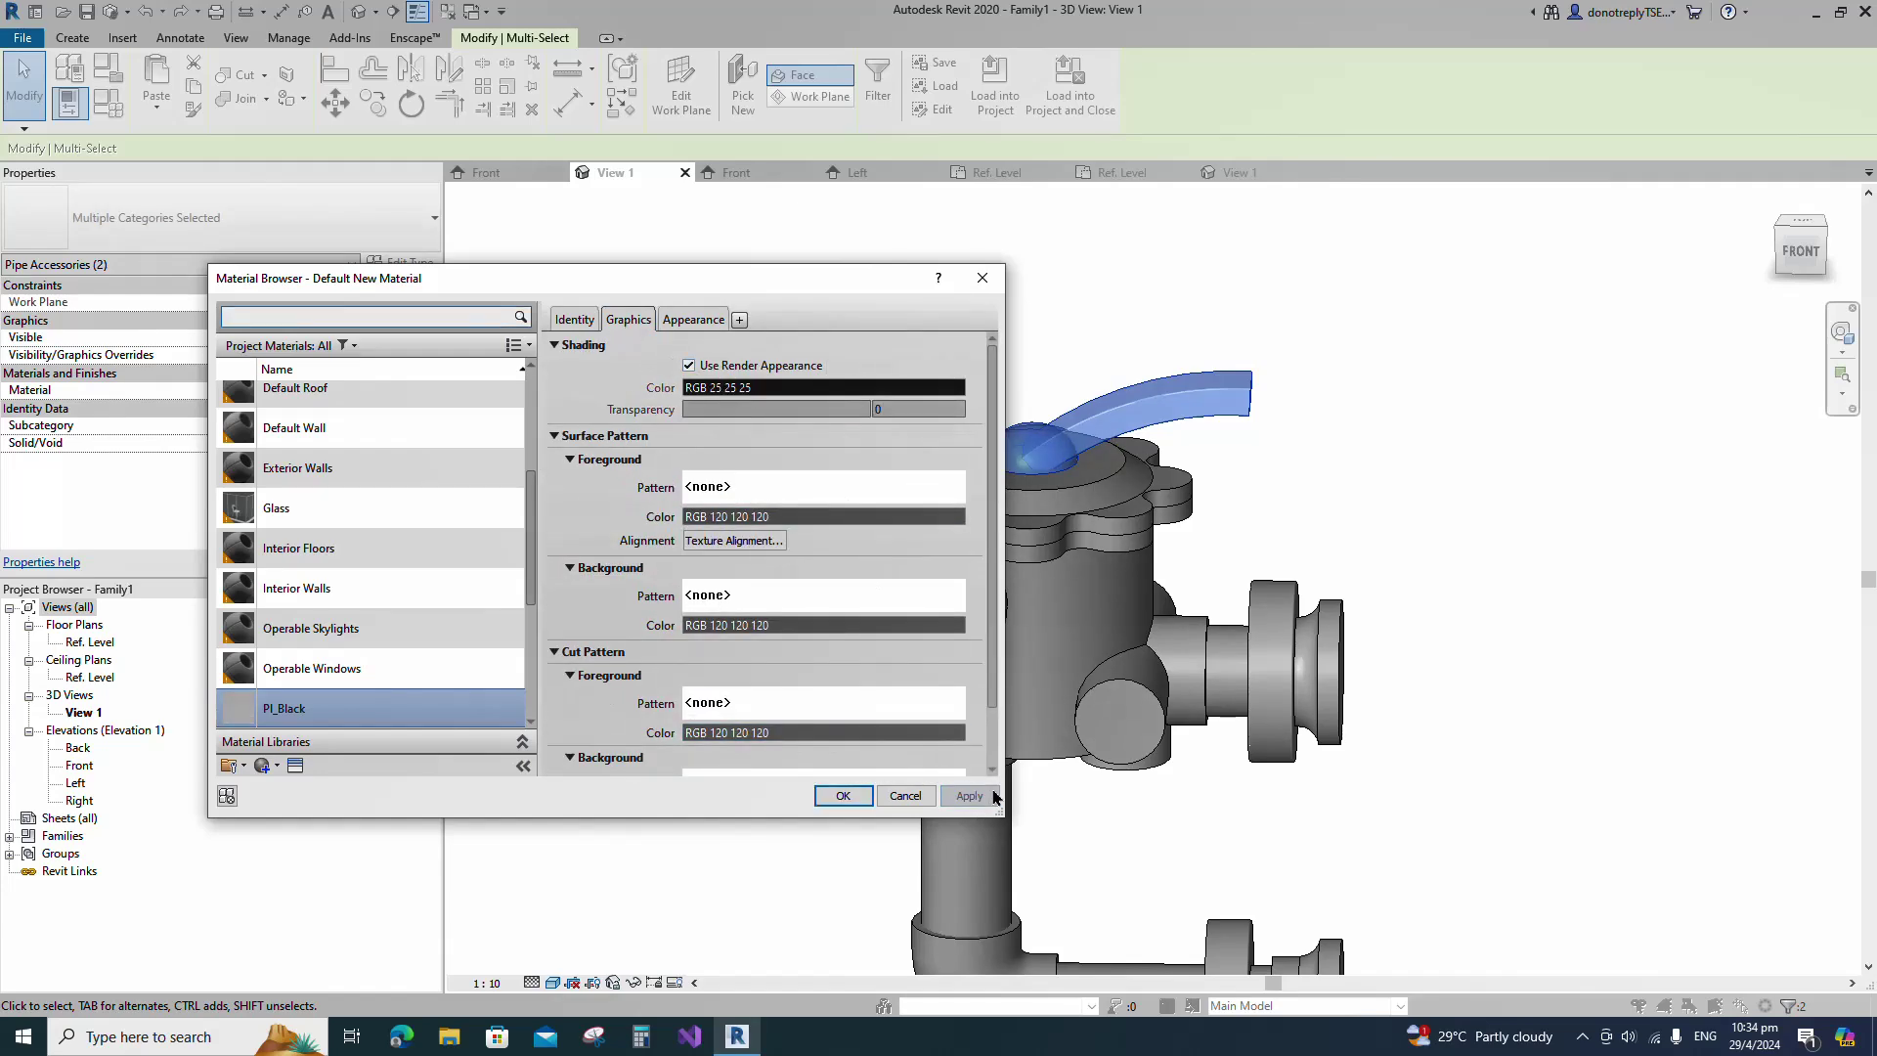
{"action": "left_click", "coordinate": [879, 796]}
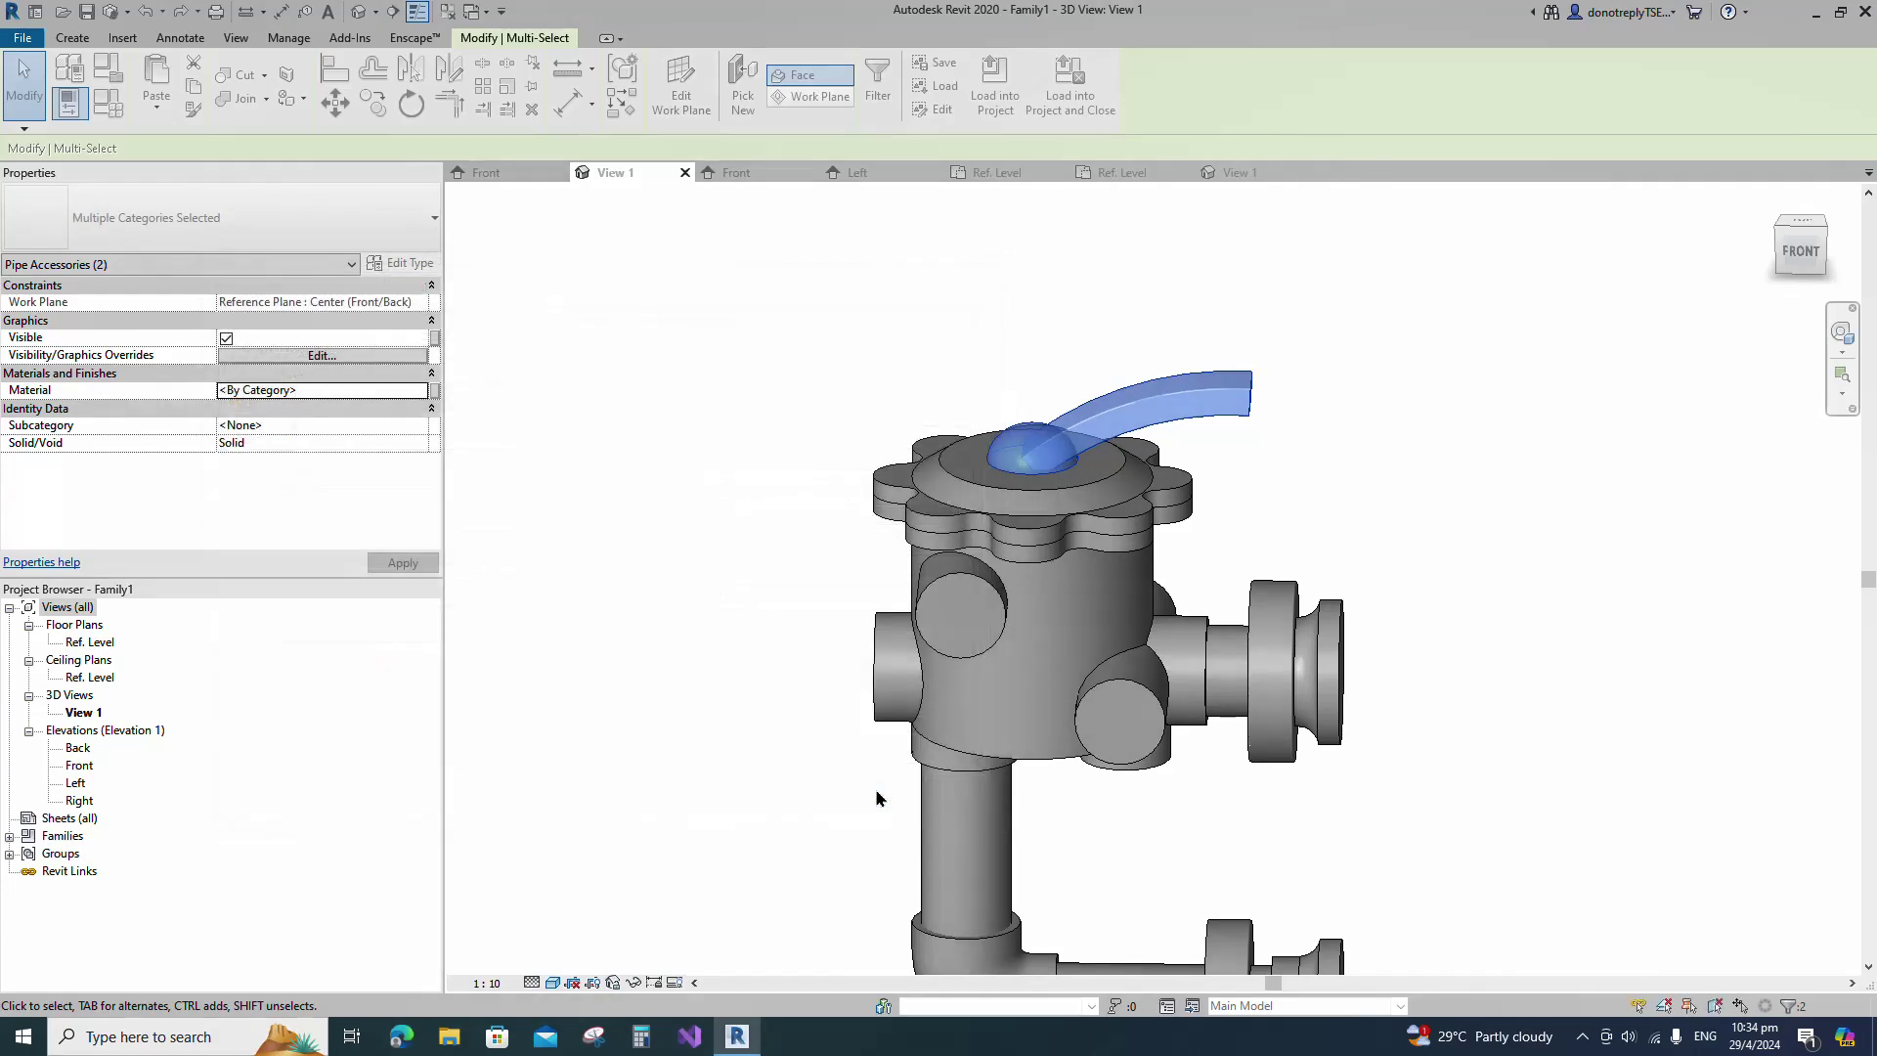
{"action": "left_click", "coordinate": [1545, 538]}
{"action": "scroll", "coordinate": [1482, 511], "scroll_direction": "down", "scroll_amount": 3}
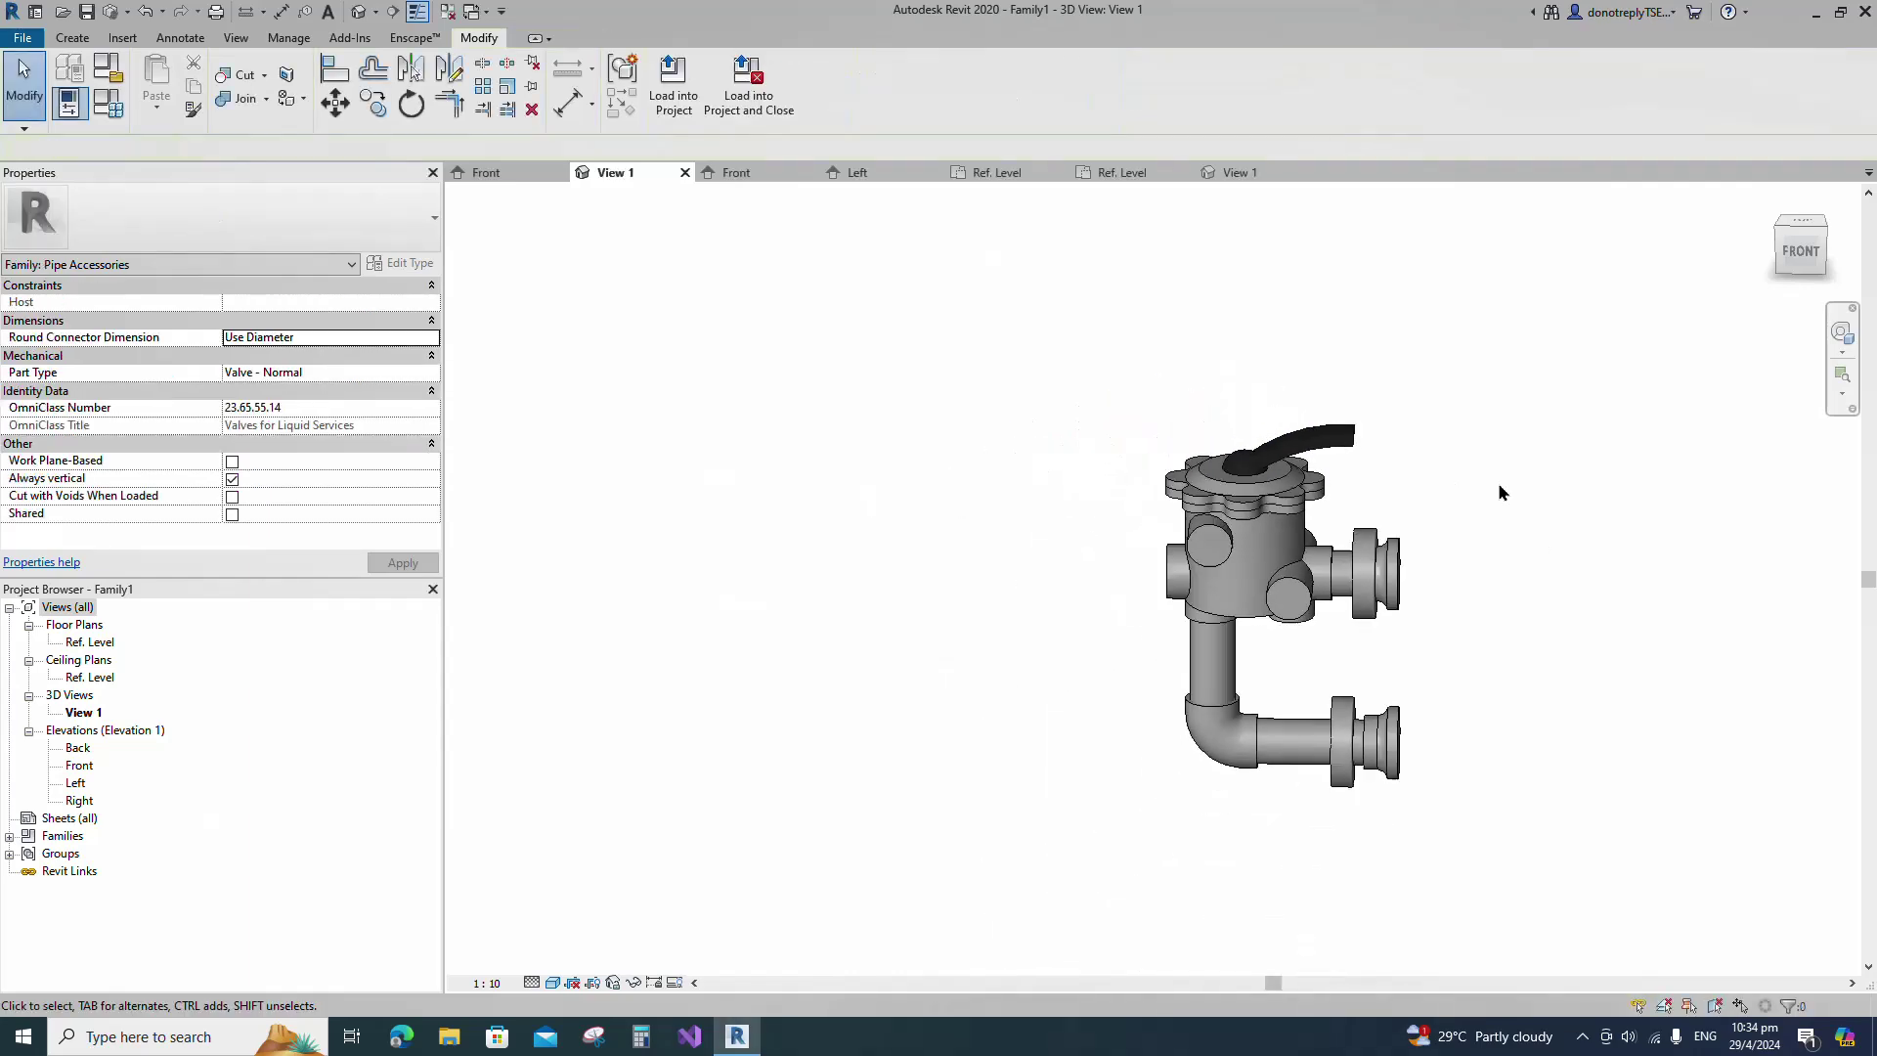
Load the Bolt Nut with Washer_M10-M100_Normal family into Family1 from its open 3D view.
{"action": "left_click", "coordinate": [1242, 173]}
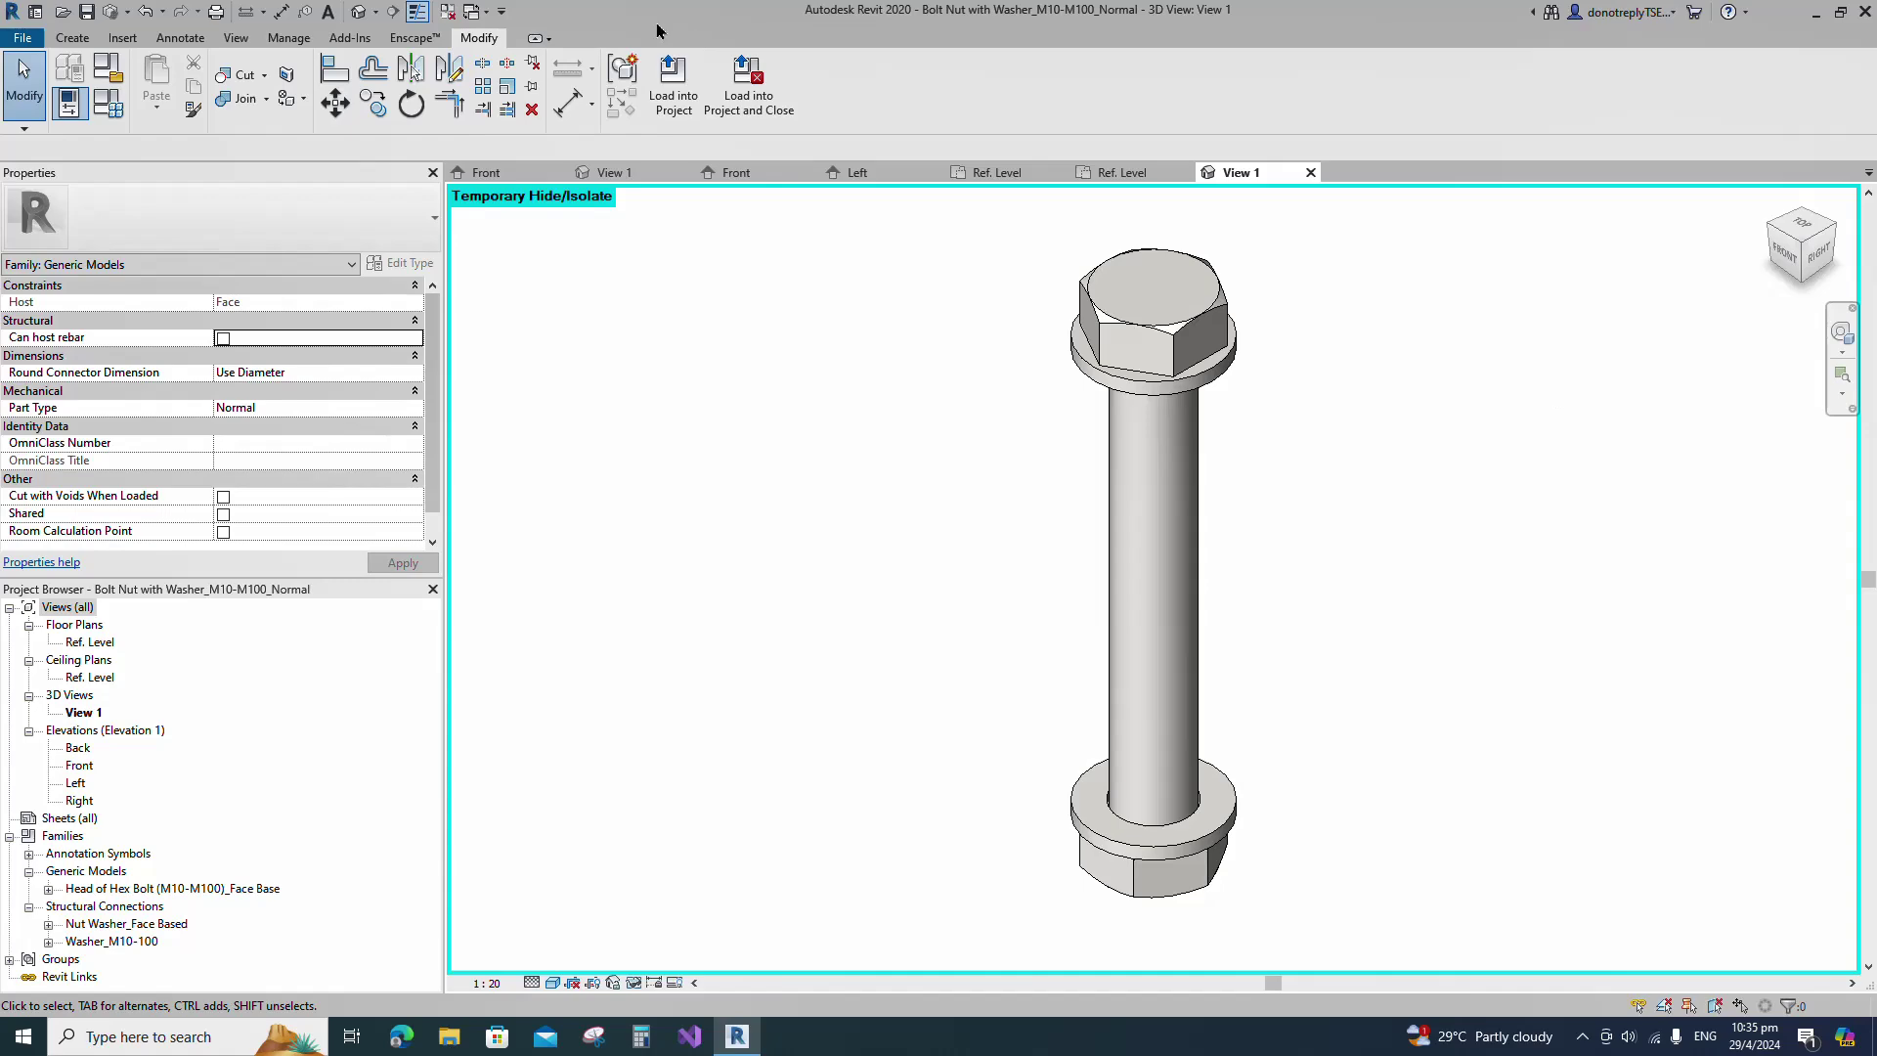
{"action": "left_click", "coordinate": [676, 78]}
{"action": "left_click", "coordinate": [813, 413]}
{"action": "left_click", "coordinate": [890, 662]}
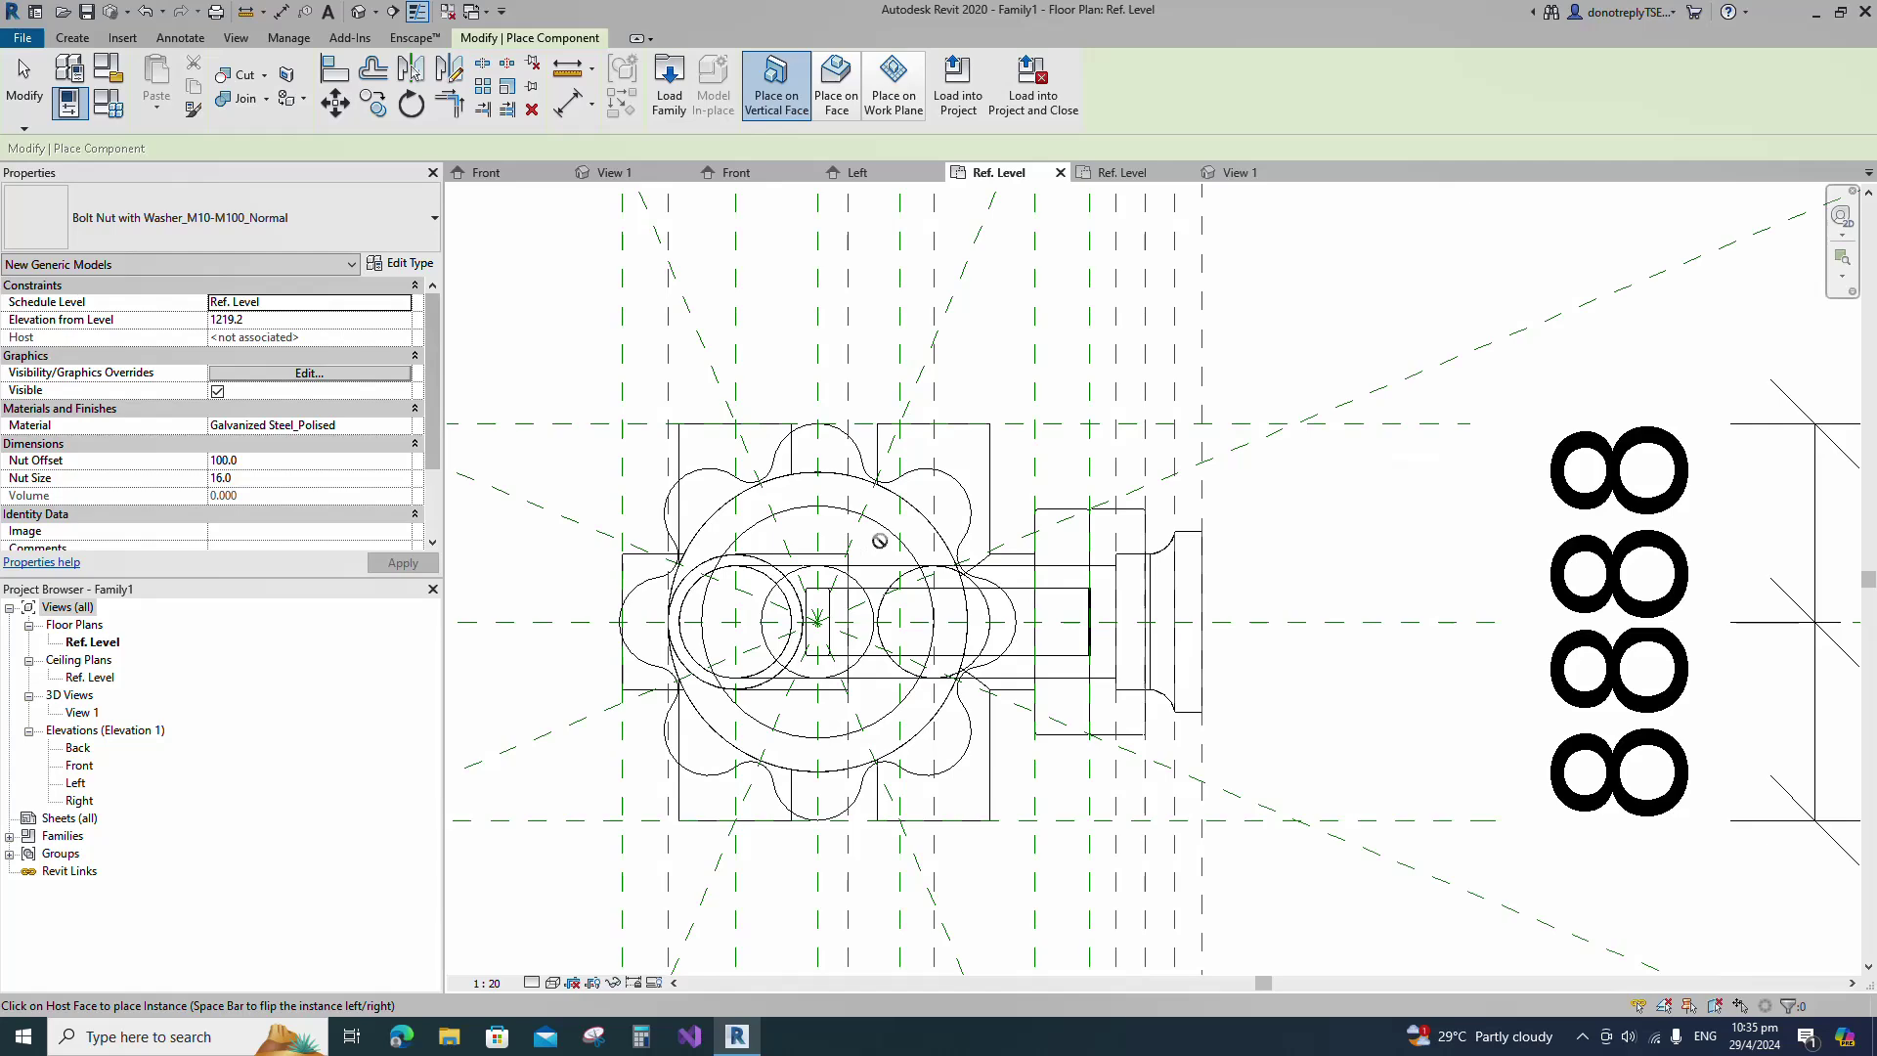
Place one bolt on the work plane in the flange's upper lobe, on the vertical centre plane 10 mm below the upper reference plane.
{"action": "left_click", "coordinate": [894, 83]}
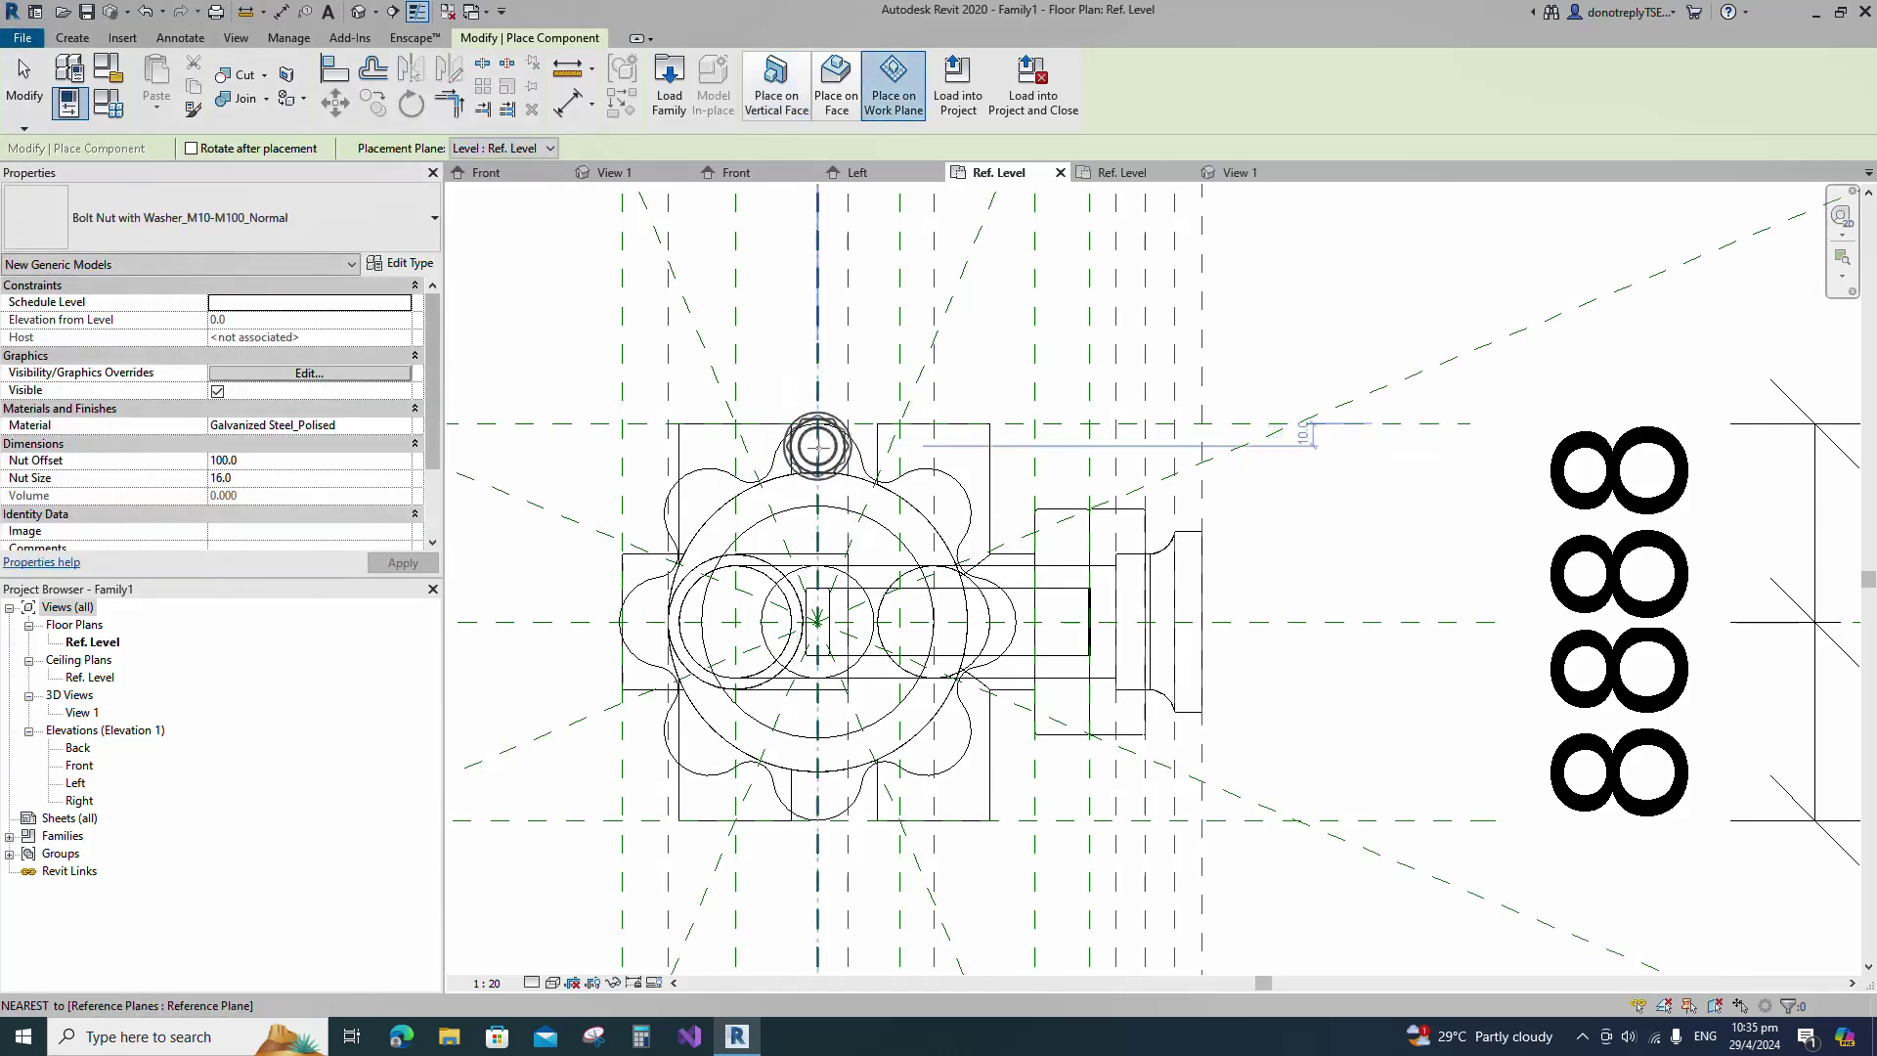
{"action": "left_click", "coordinate": [817, 446]}
{"action": "key", "text": "Escape"}
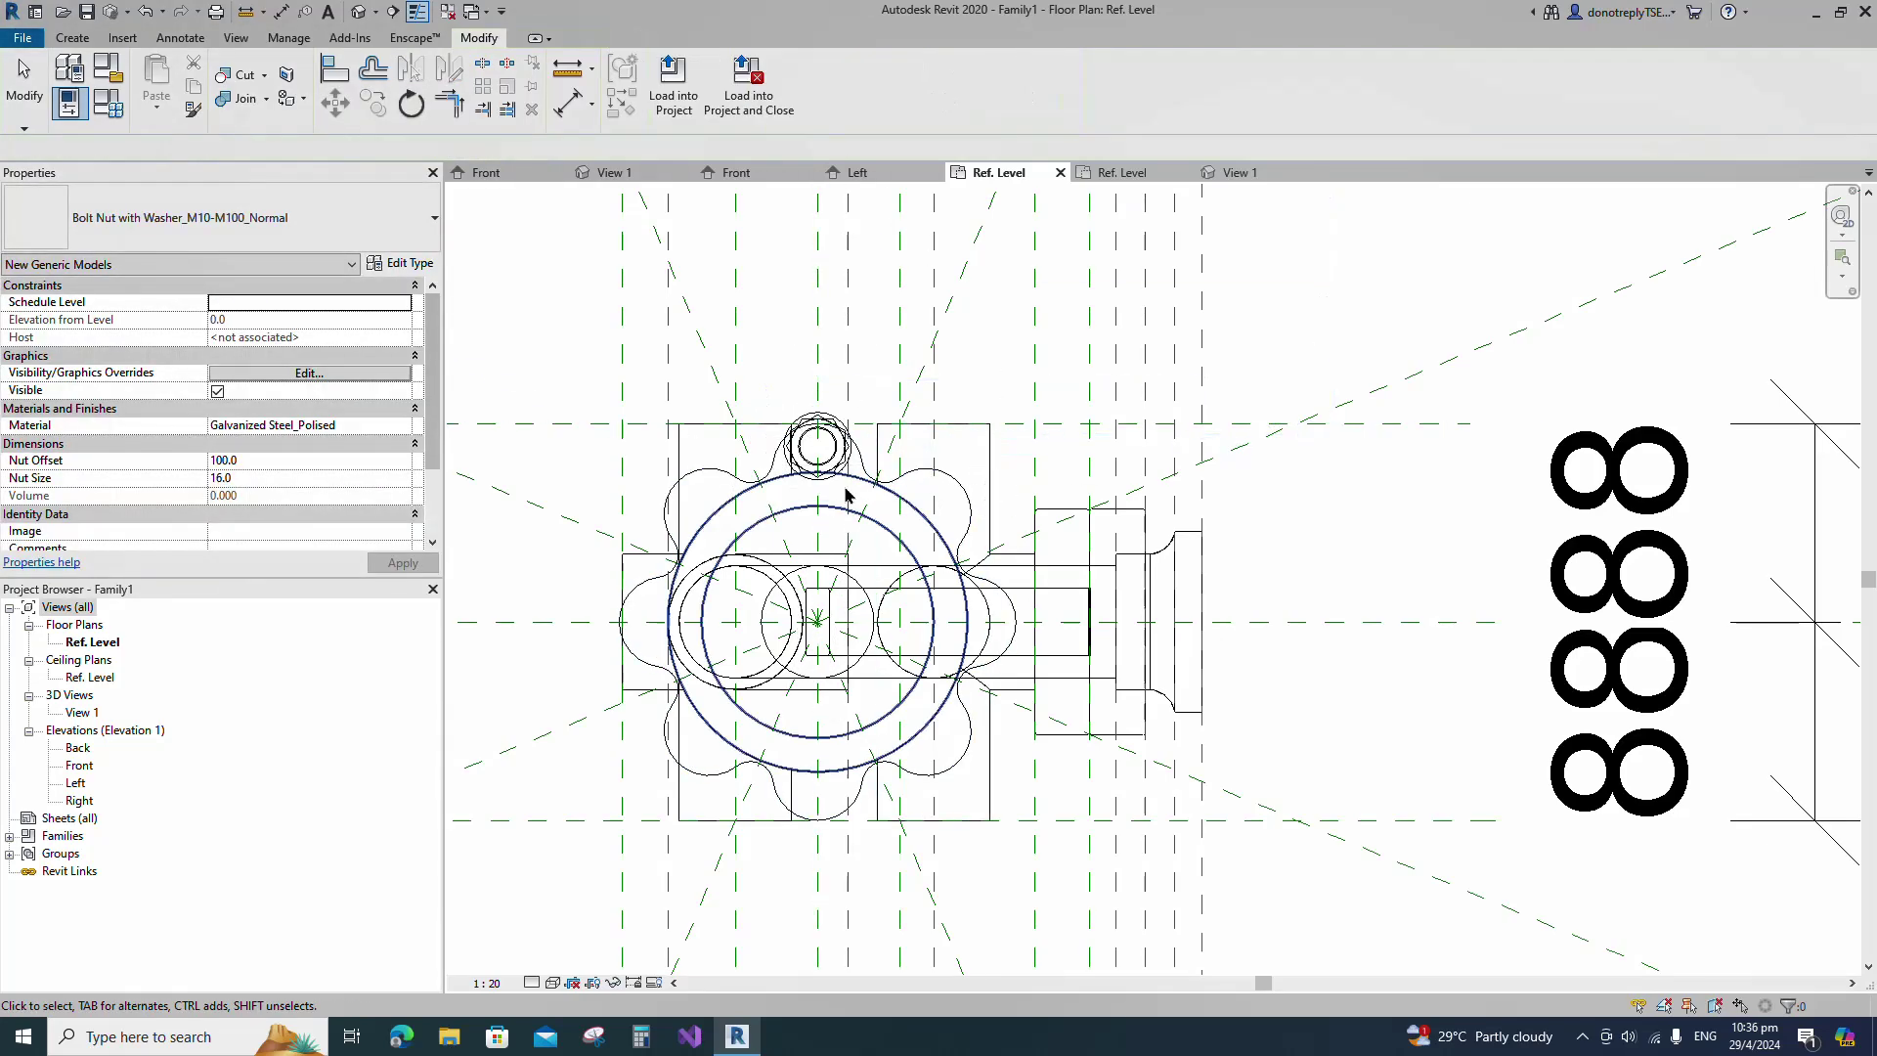
Set the placed bolt's Nut Size to 8 and Nut Offset to 20.
{"action": "left_click", "coordinate": [853, 476]}
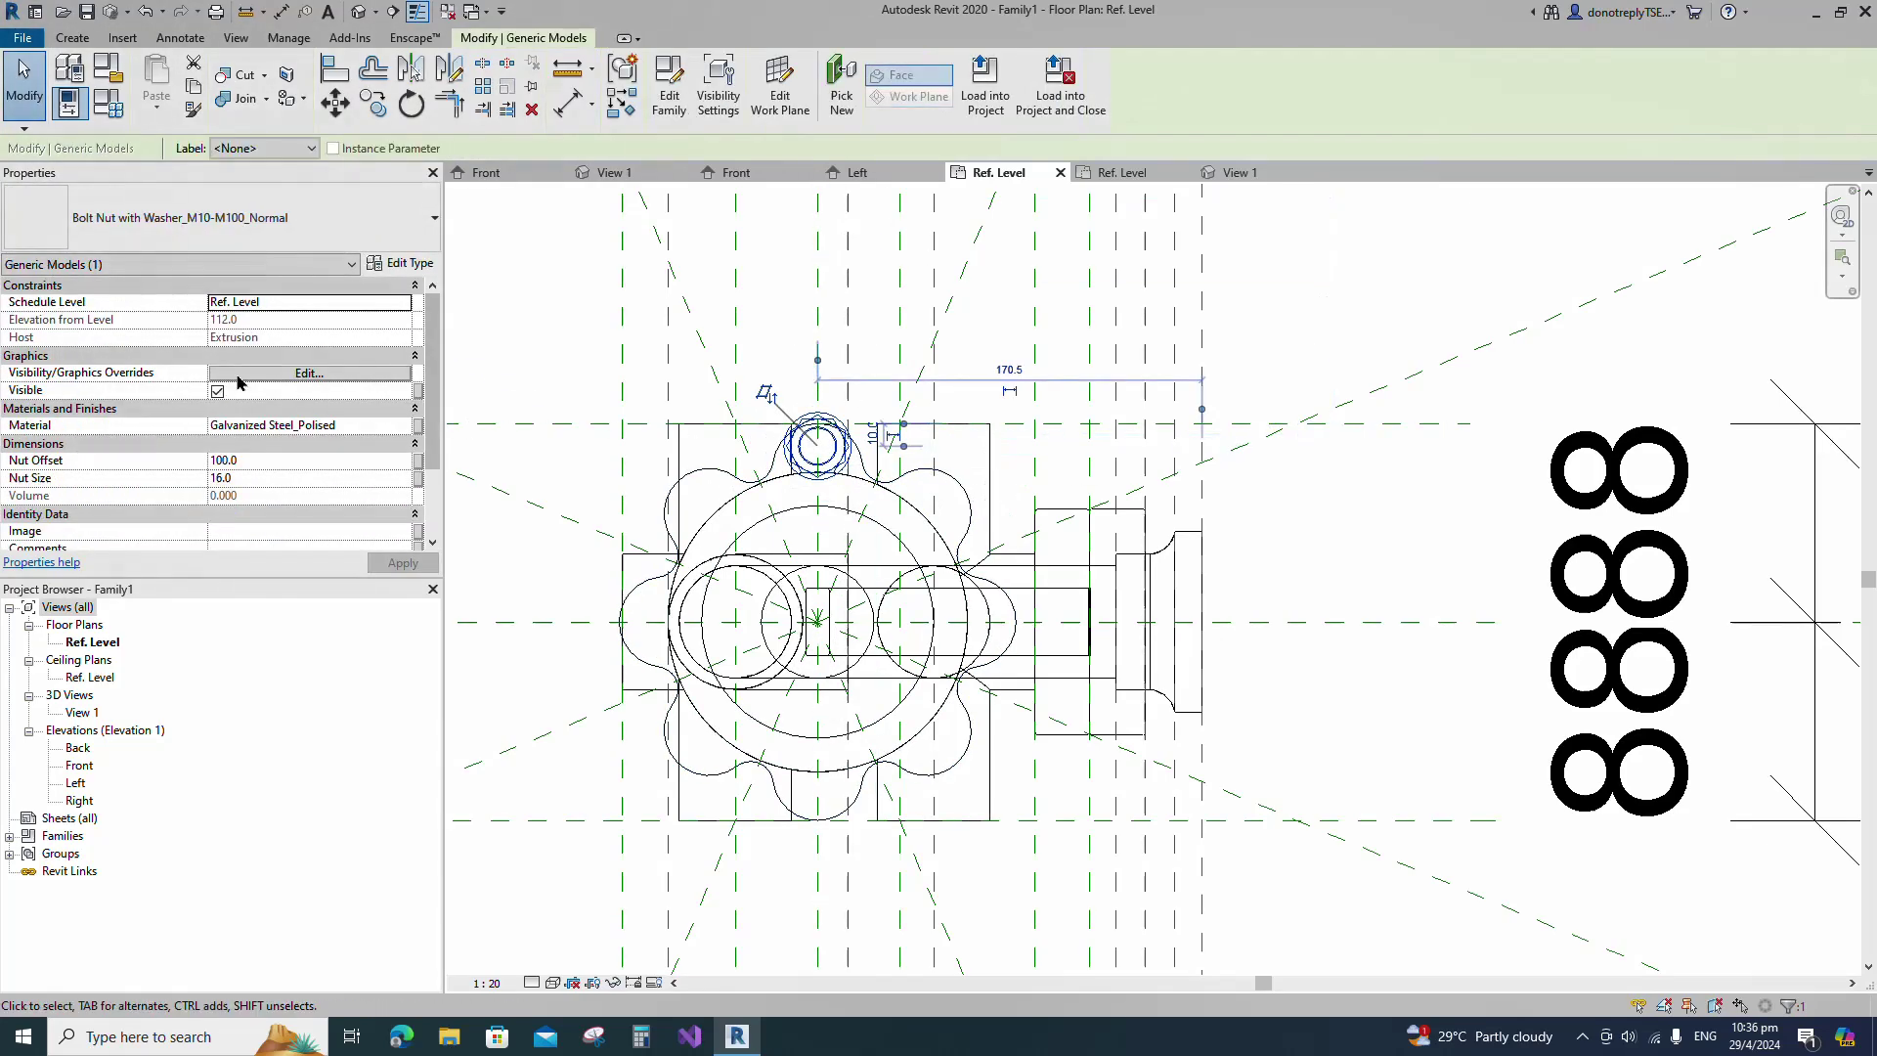
{"action": "left_click", "coordinate": [229, 479]}
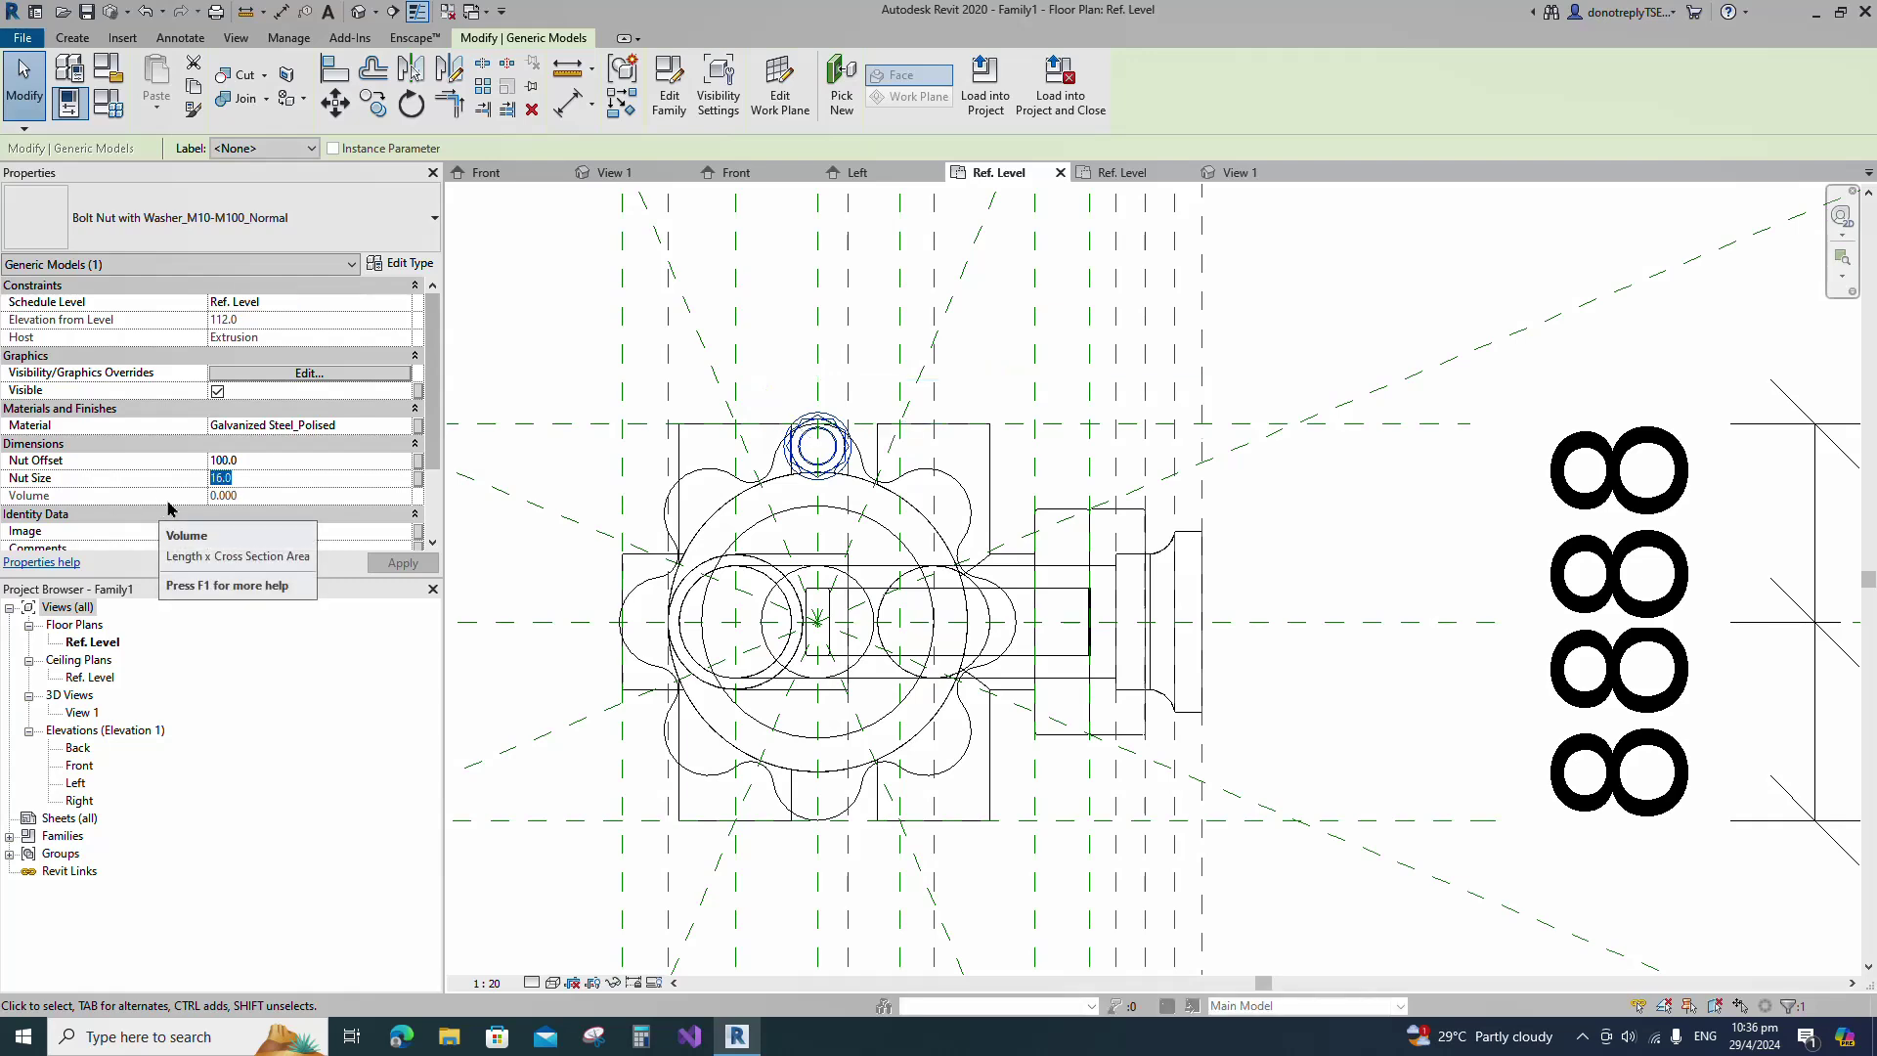
{"action": "type", "text": "8"}
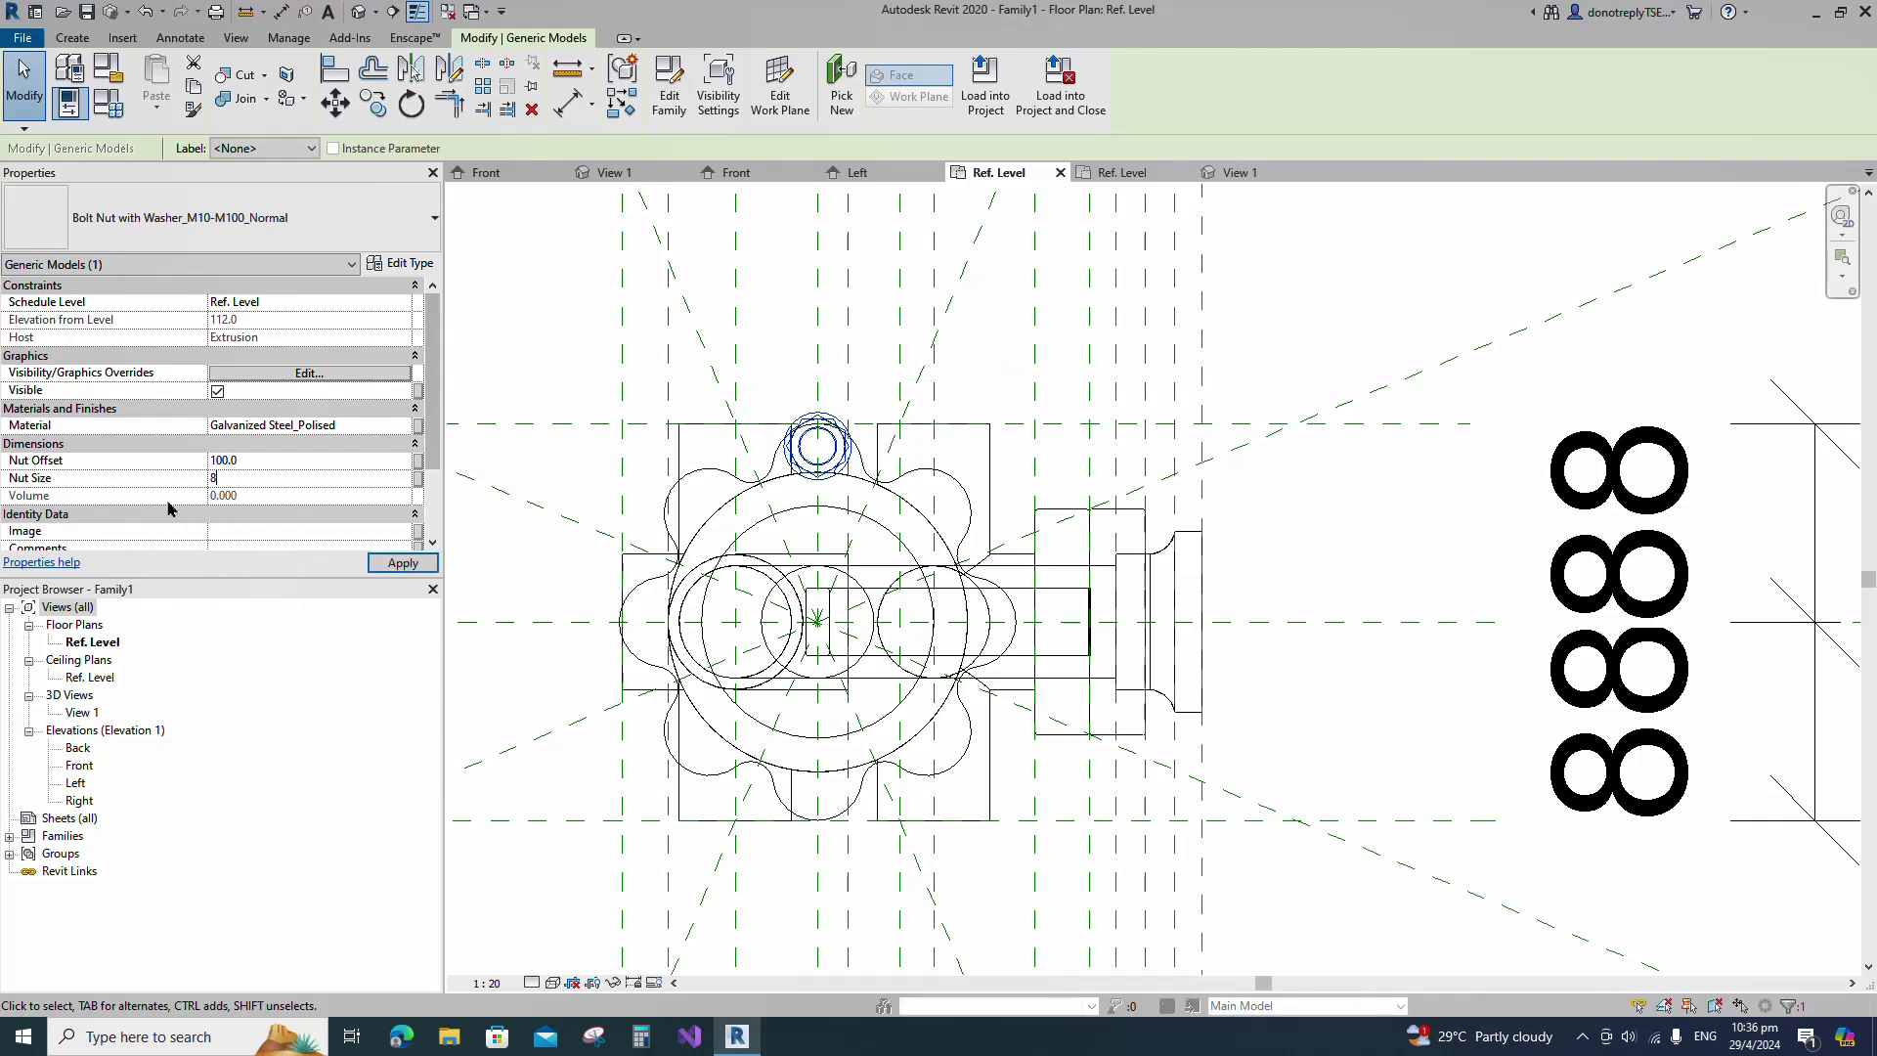
{"action": "left_click", "coordinate": [383, 565]}
{"action": "left_click", "coordinate": [260, 461]}
{"action": "type", "text": "20"}
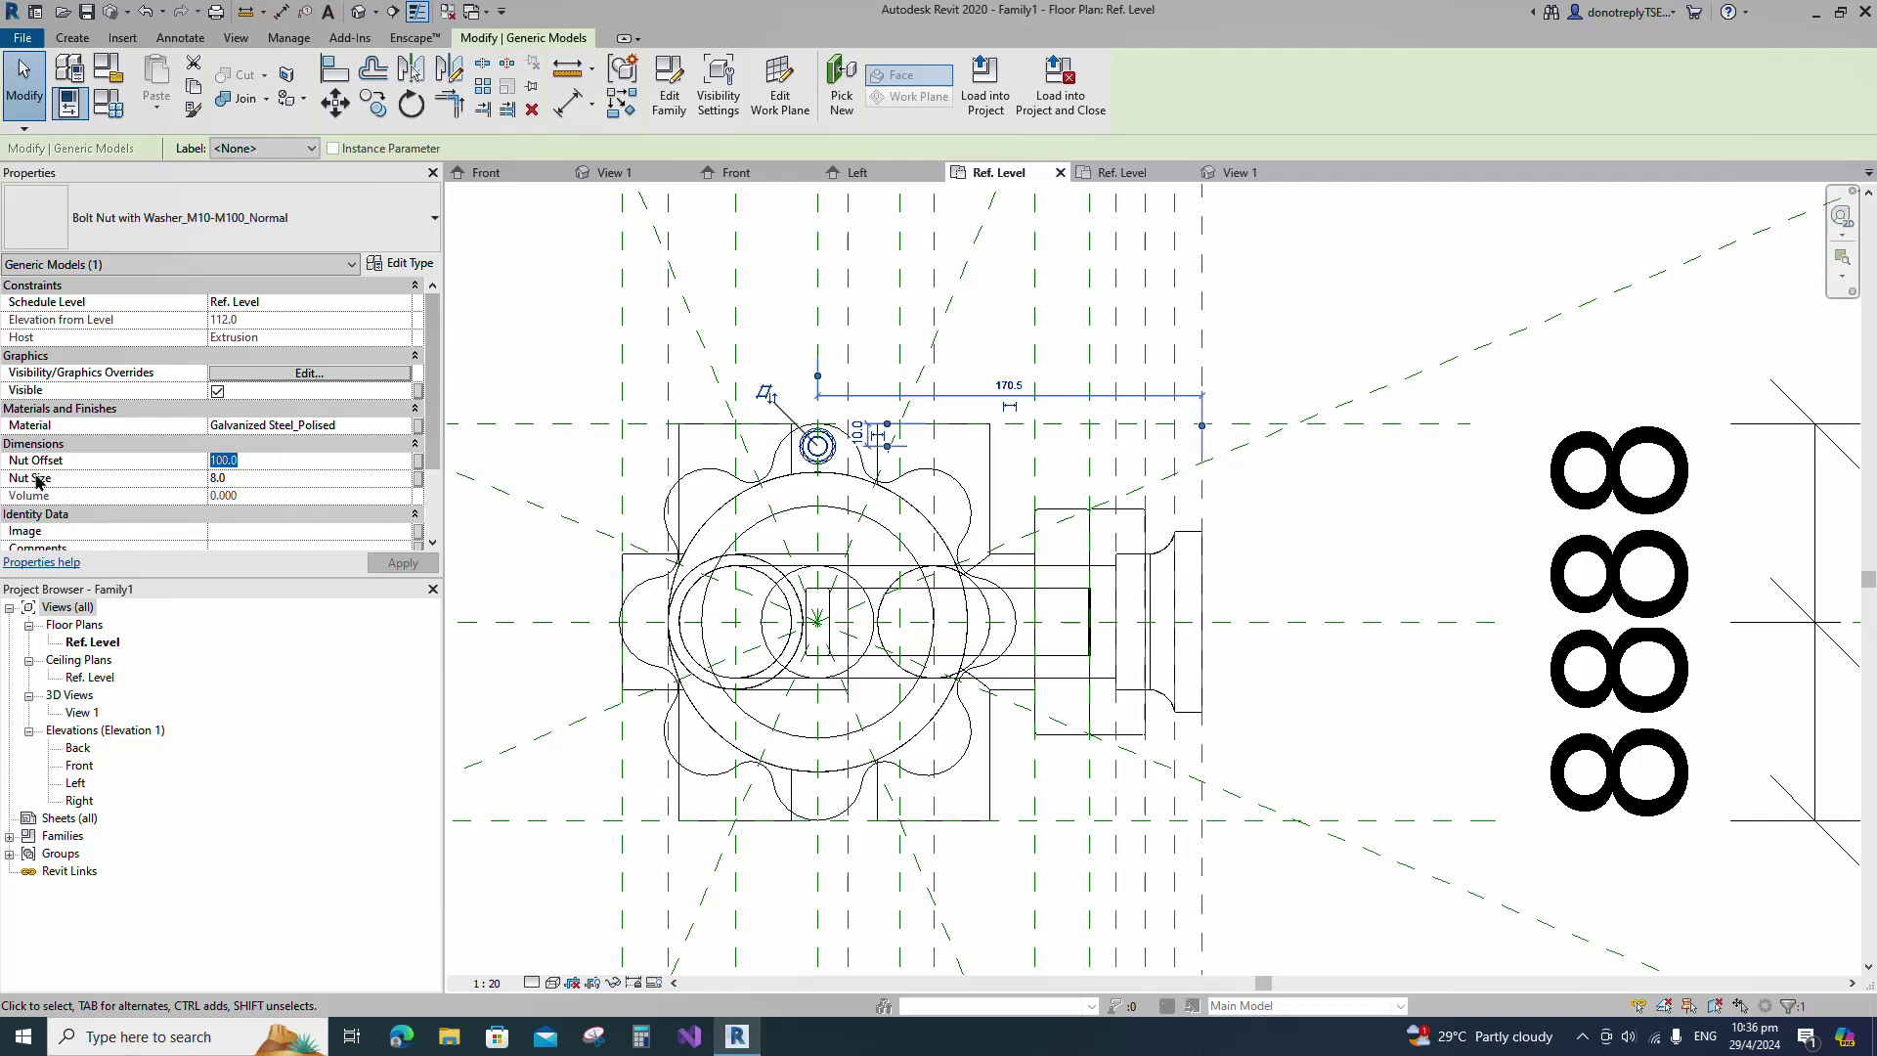
{"action": "left_click", "coordinate": [1294, 578]}
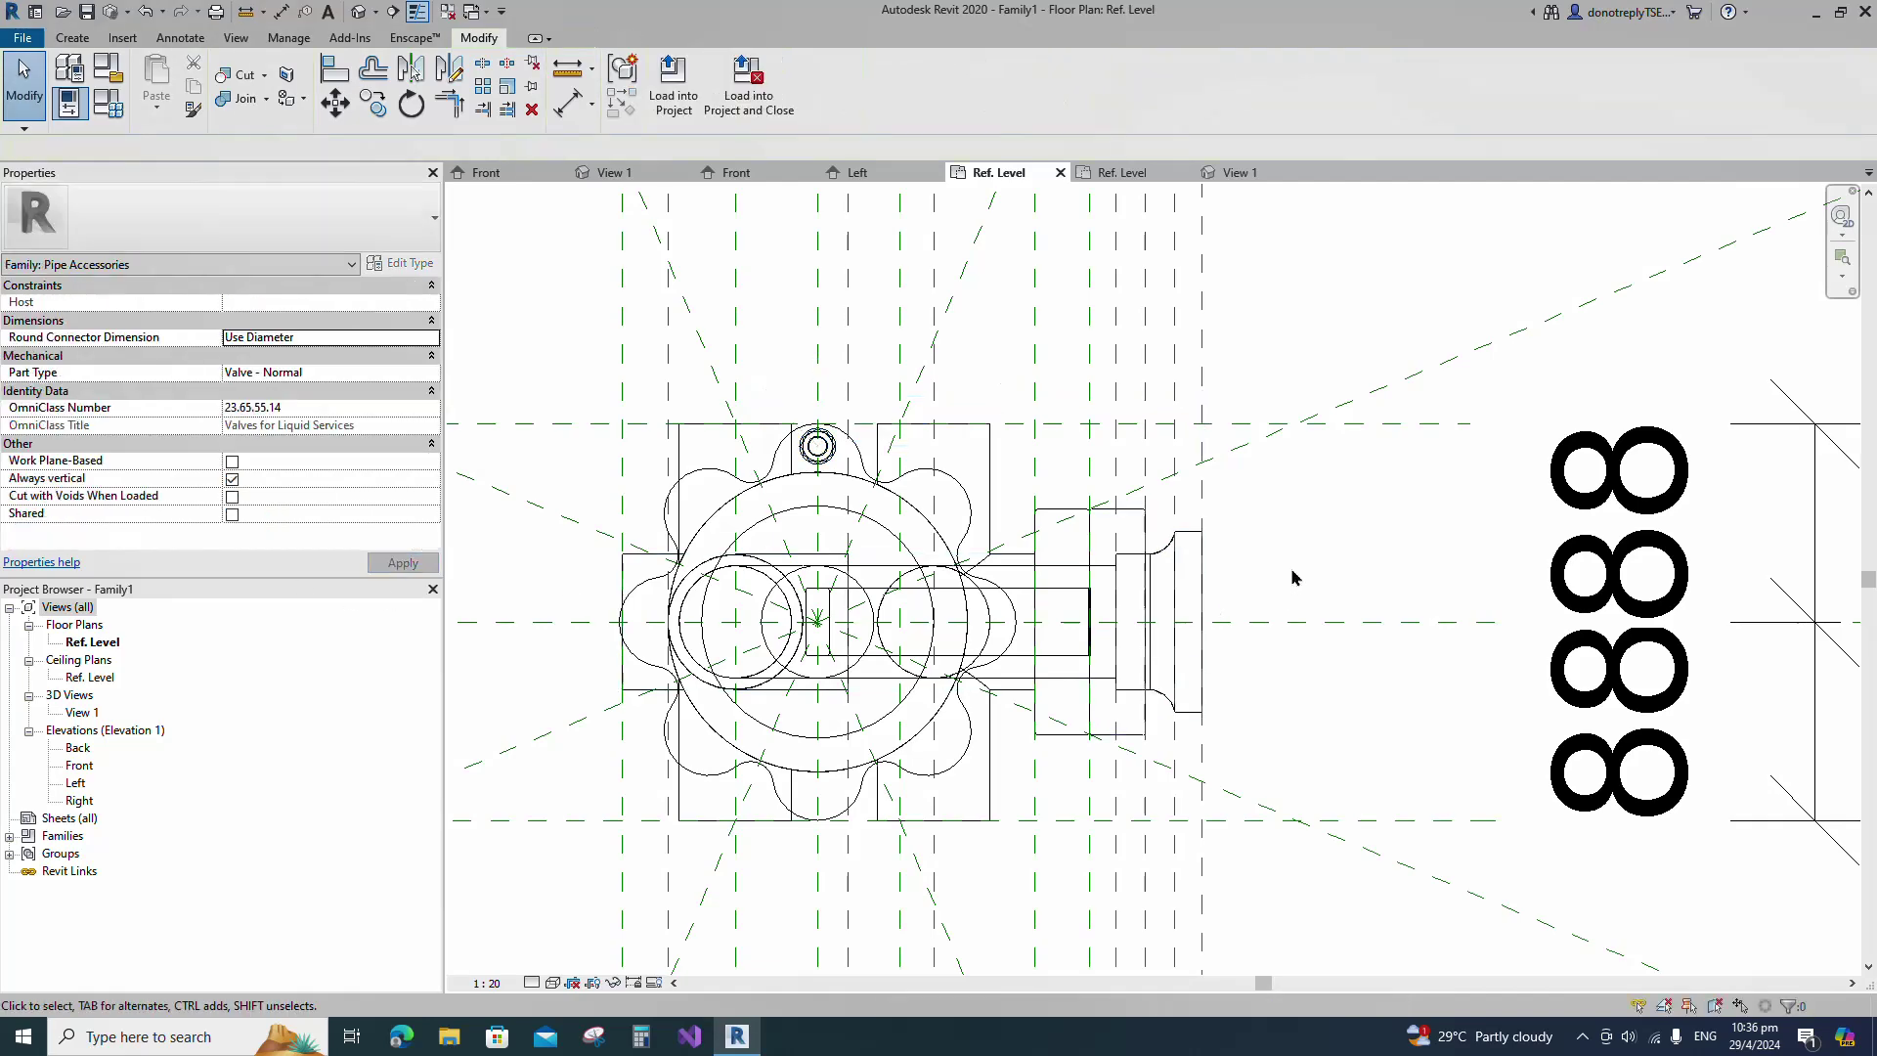
Mirror the bolt about the steep diagonal reference plane onto the flange's upper-right lobe.
{"action": "scroll", "coordinate": [841, 456], "scroll_direction": "up", "scroll_amount": 1}
{"action": "middle_click_drag", "start_coordinate": [841, 456], "coordinate": [917, 428]}
{"action": "left_click", "coordinate": [918, 424]}
{"action": "left_click", "coordinate": [412, 70]}
{"action": "left_click", "coordinate": [1020, 319]}
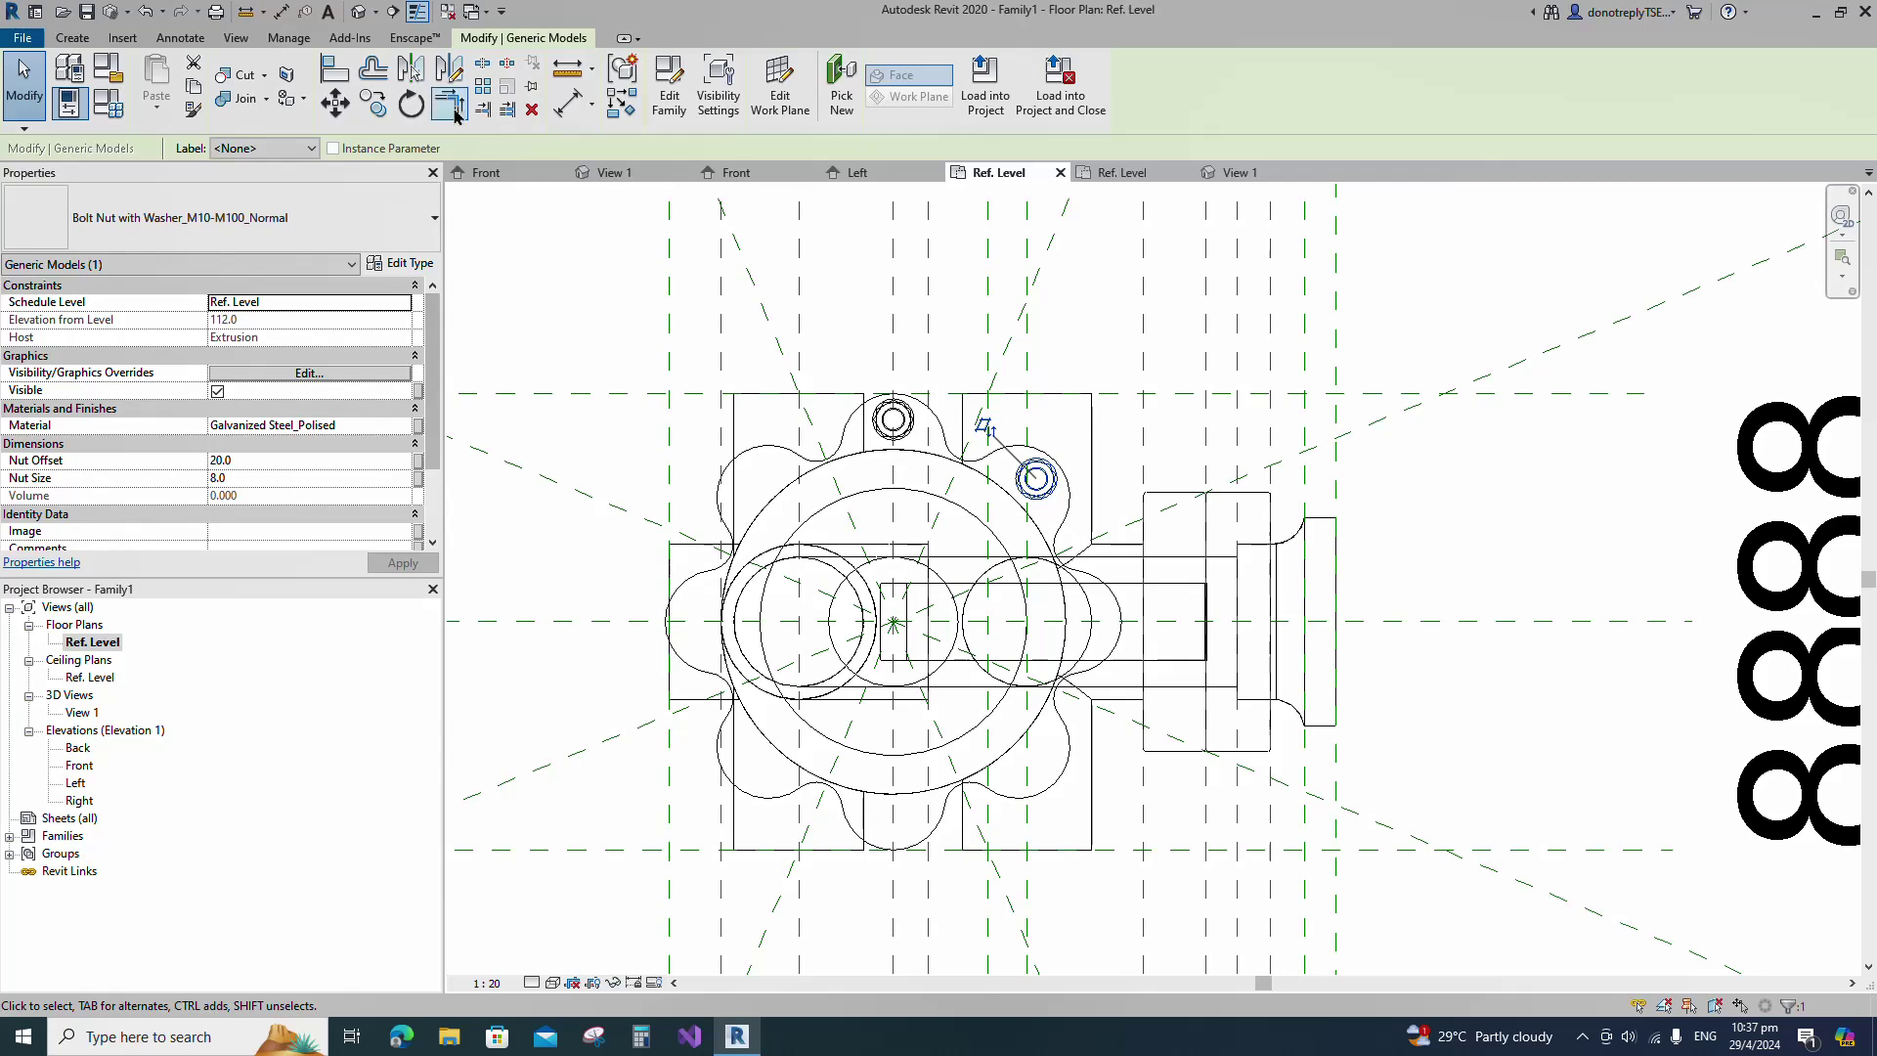
Mirror the upper-right bolt successively about the diagonal reference planes onto the flange's right, lower-right and bottom lobes.
{"action": "left_click", "coordinate": [411, 69]}
{"action": "left_click", "coordinate": [1354, 429]}
{"action": "left_click", "coordinate": [411, 70]}
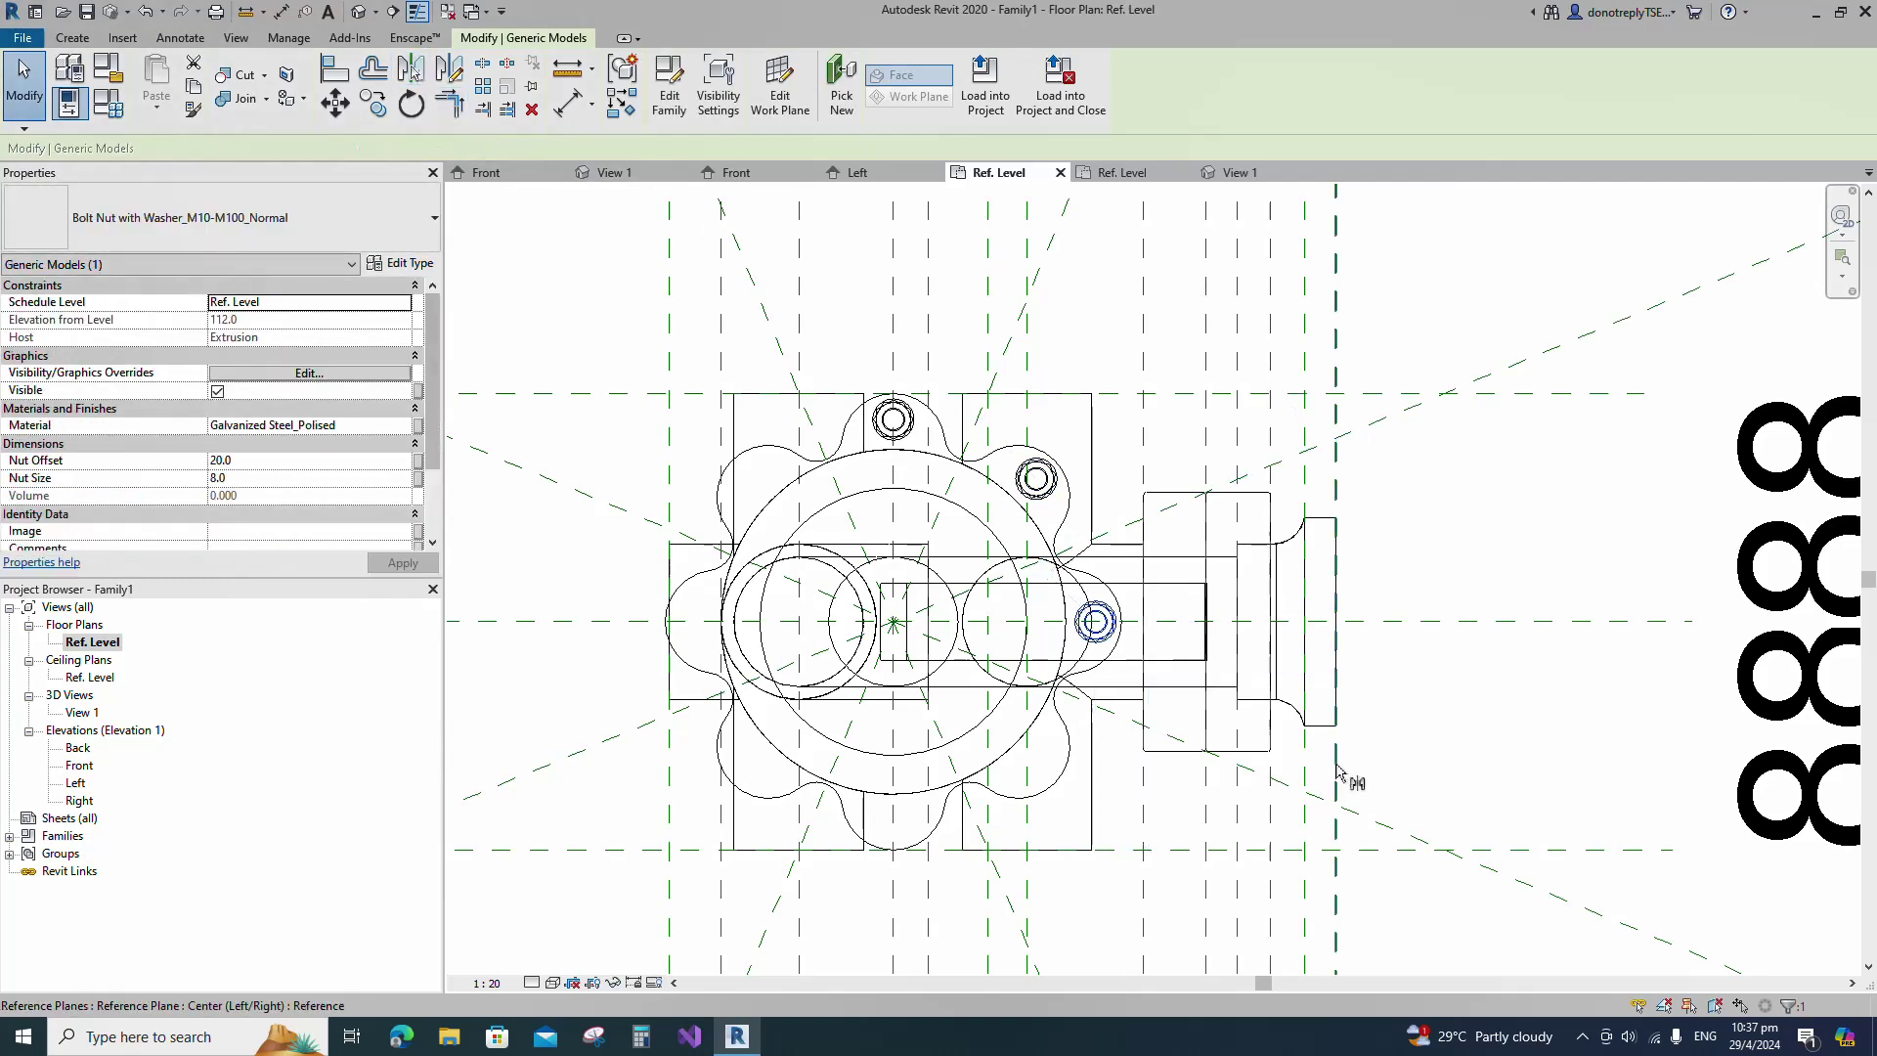
{"action": "left_click", "coordinate": [1362, 816]}
{"action": "scroll", "coordinate": [868, 352], "scroll_direction": "down", "scroll_amount": 2}
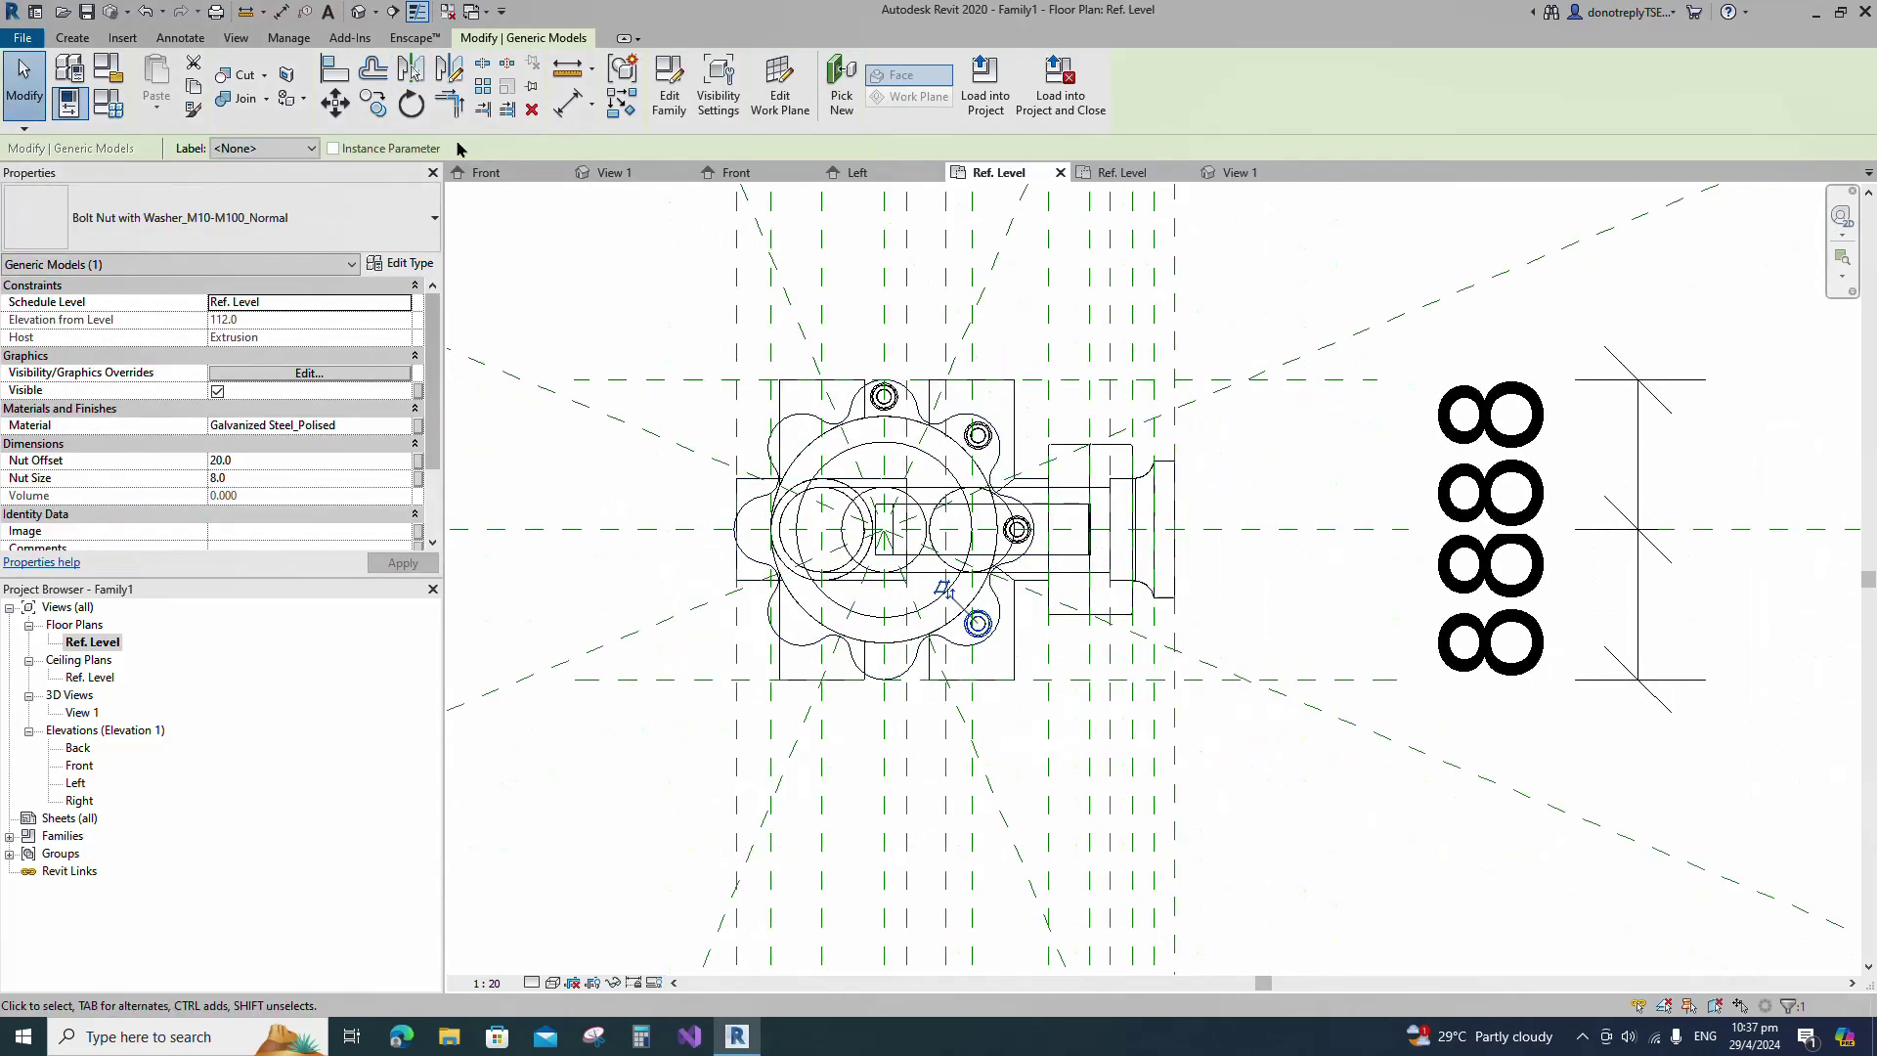
{"action": "left_click", "coordinate": [412, 71]}
{"action": "left_click", "coordinate": [979, 754]}
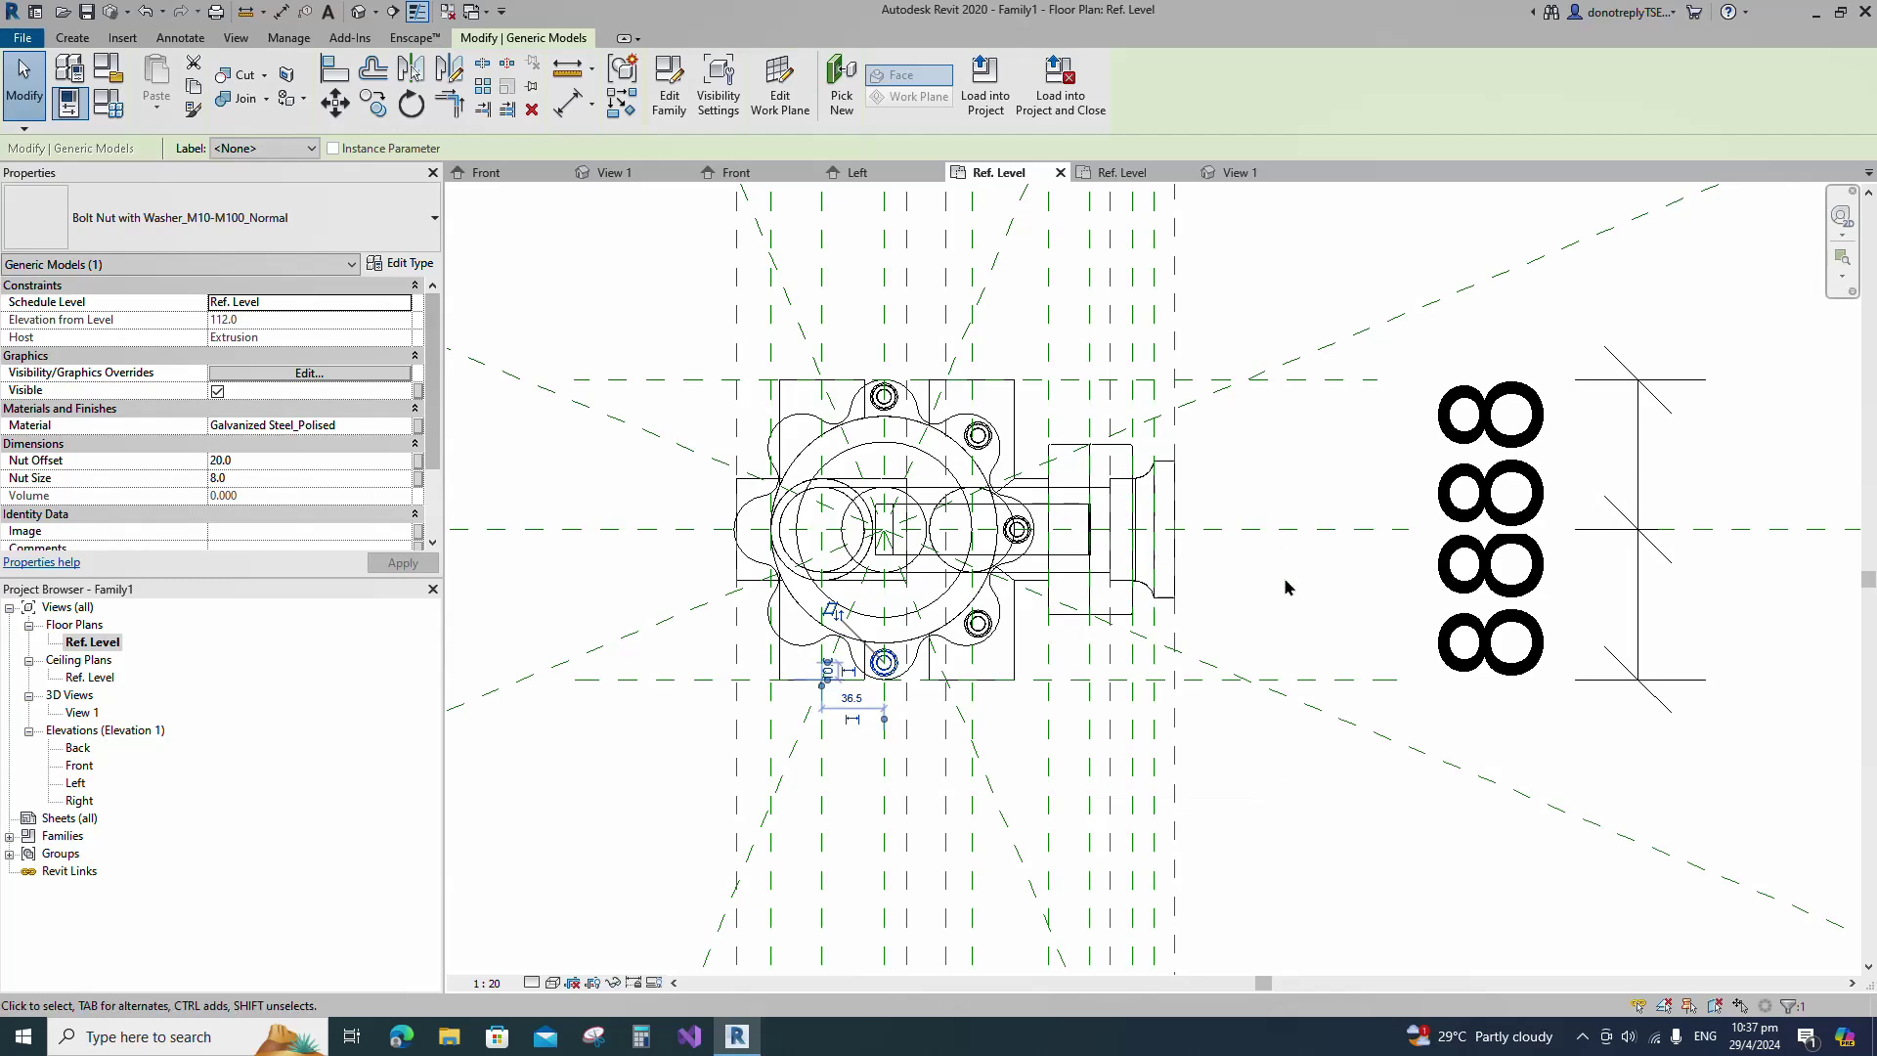
Mirror the three right-hand bolts together about the vertical centre plane onto the flange's left lobes.
{"action": "left_click_drag", "start_coordinate": [921, 313], "coordinate": [1068, 751]}
{"action": "left_click", "coordinate": [412, 71]}
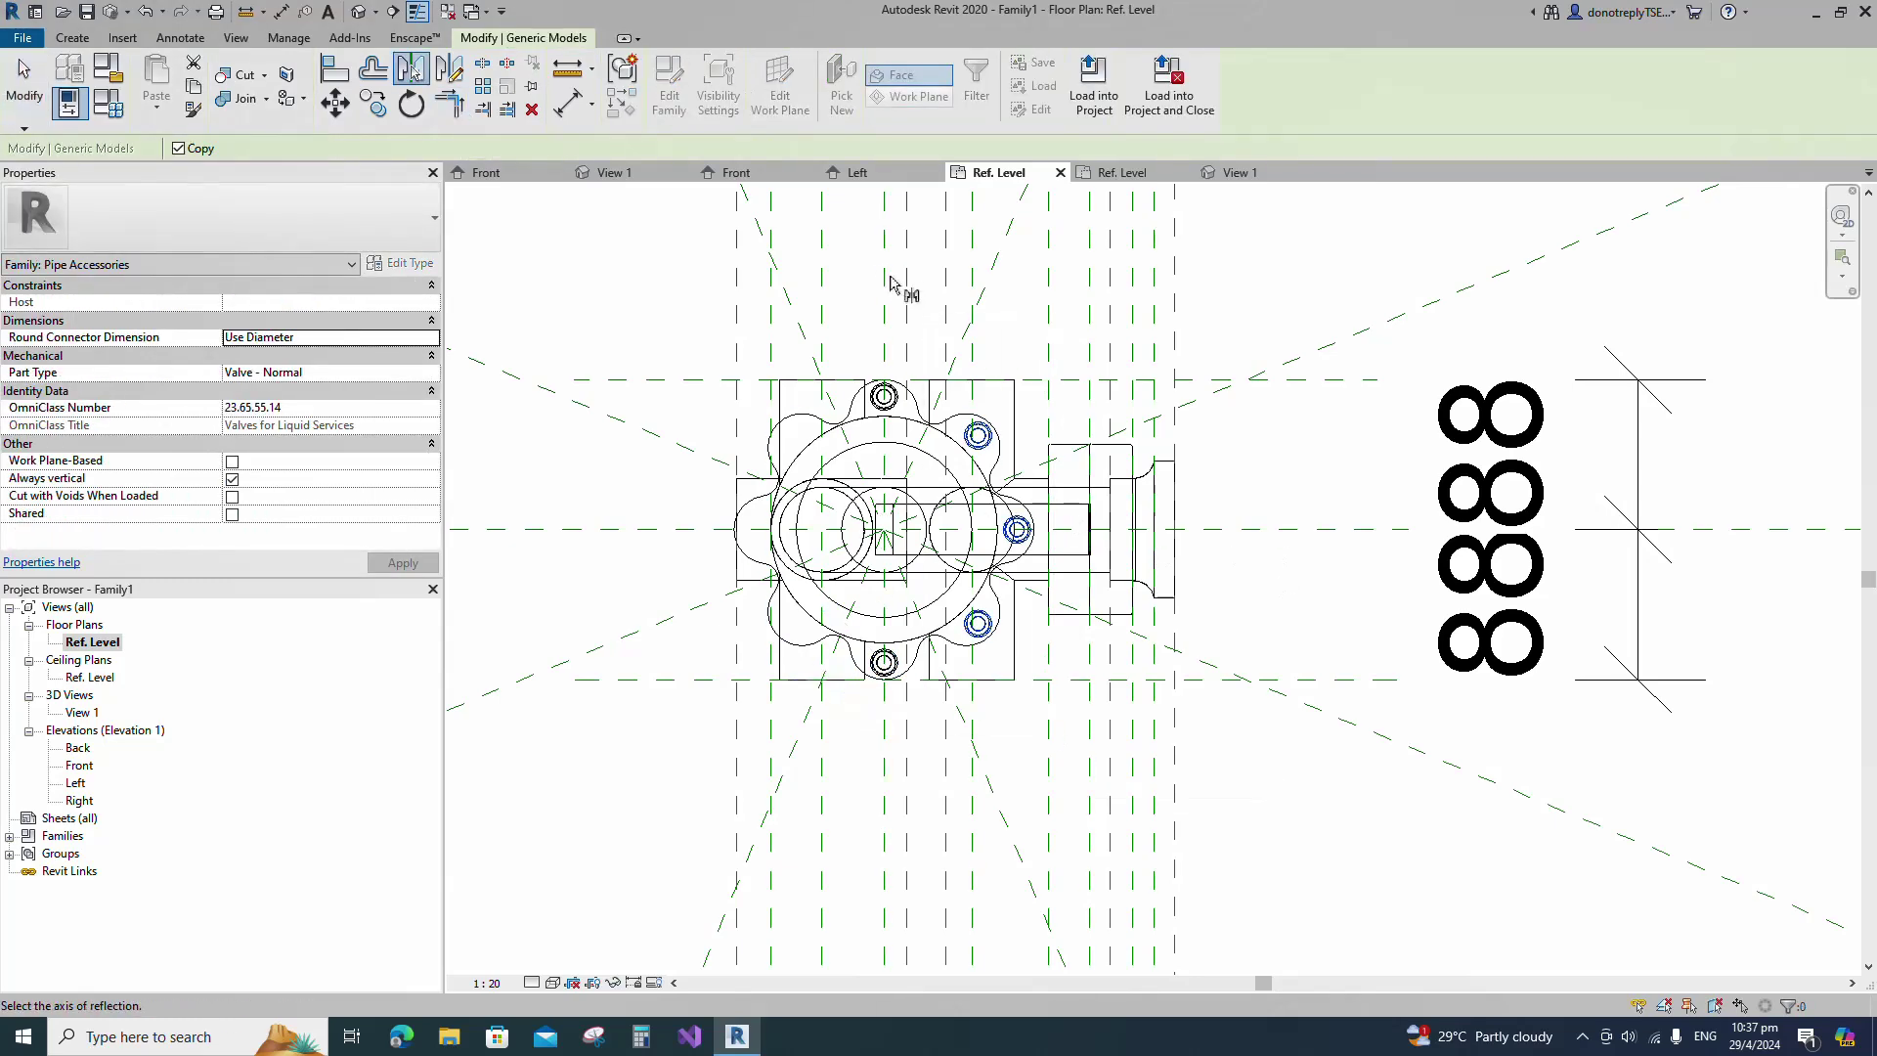
{"action": "left_click", "coordinate": [889, 284]}
{"action": "left_click", "coordinate": [1256, 503]}
In the 3D view, place pipe connectors on the end faces of the two front stub ports and the left stub port.
{"action": "double_click", "coordinate": [49, 712]}
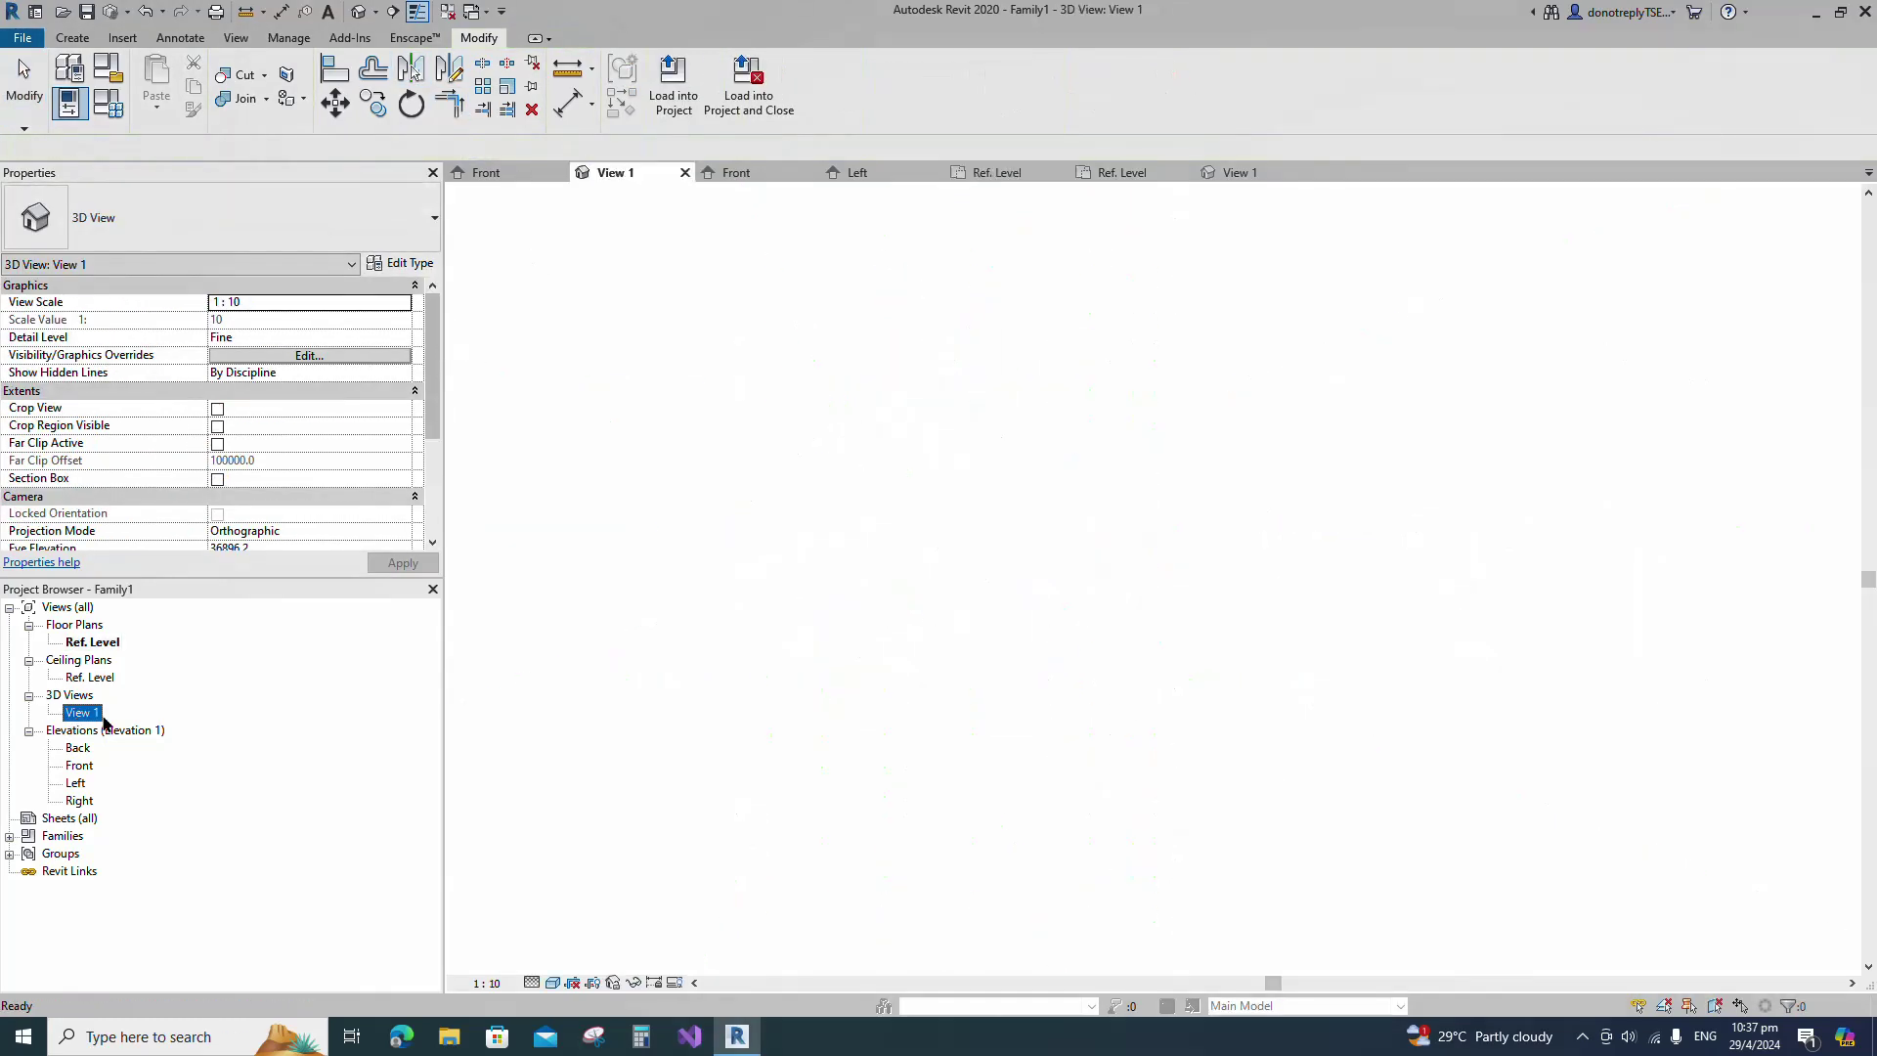
{"action": "scroll", "coordinate": [901, 496], "scroll_direction": "down", "scroll_amount": 3}
{"action": "middle_click_drag", "start_coordinate": [1144, 689], "coordinate": [1502, 680], "text": "shift"}
{"action": "middle_click_drag", "start_coordinate": [1378, 677], "coordinate": [1312, 803], "text": "shift"}
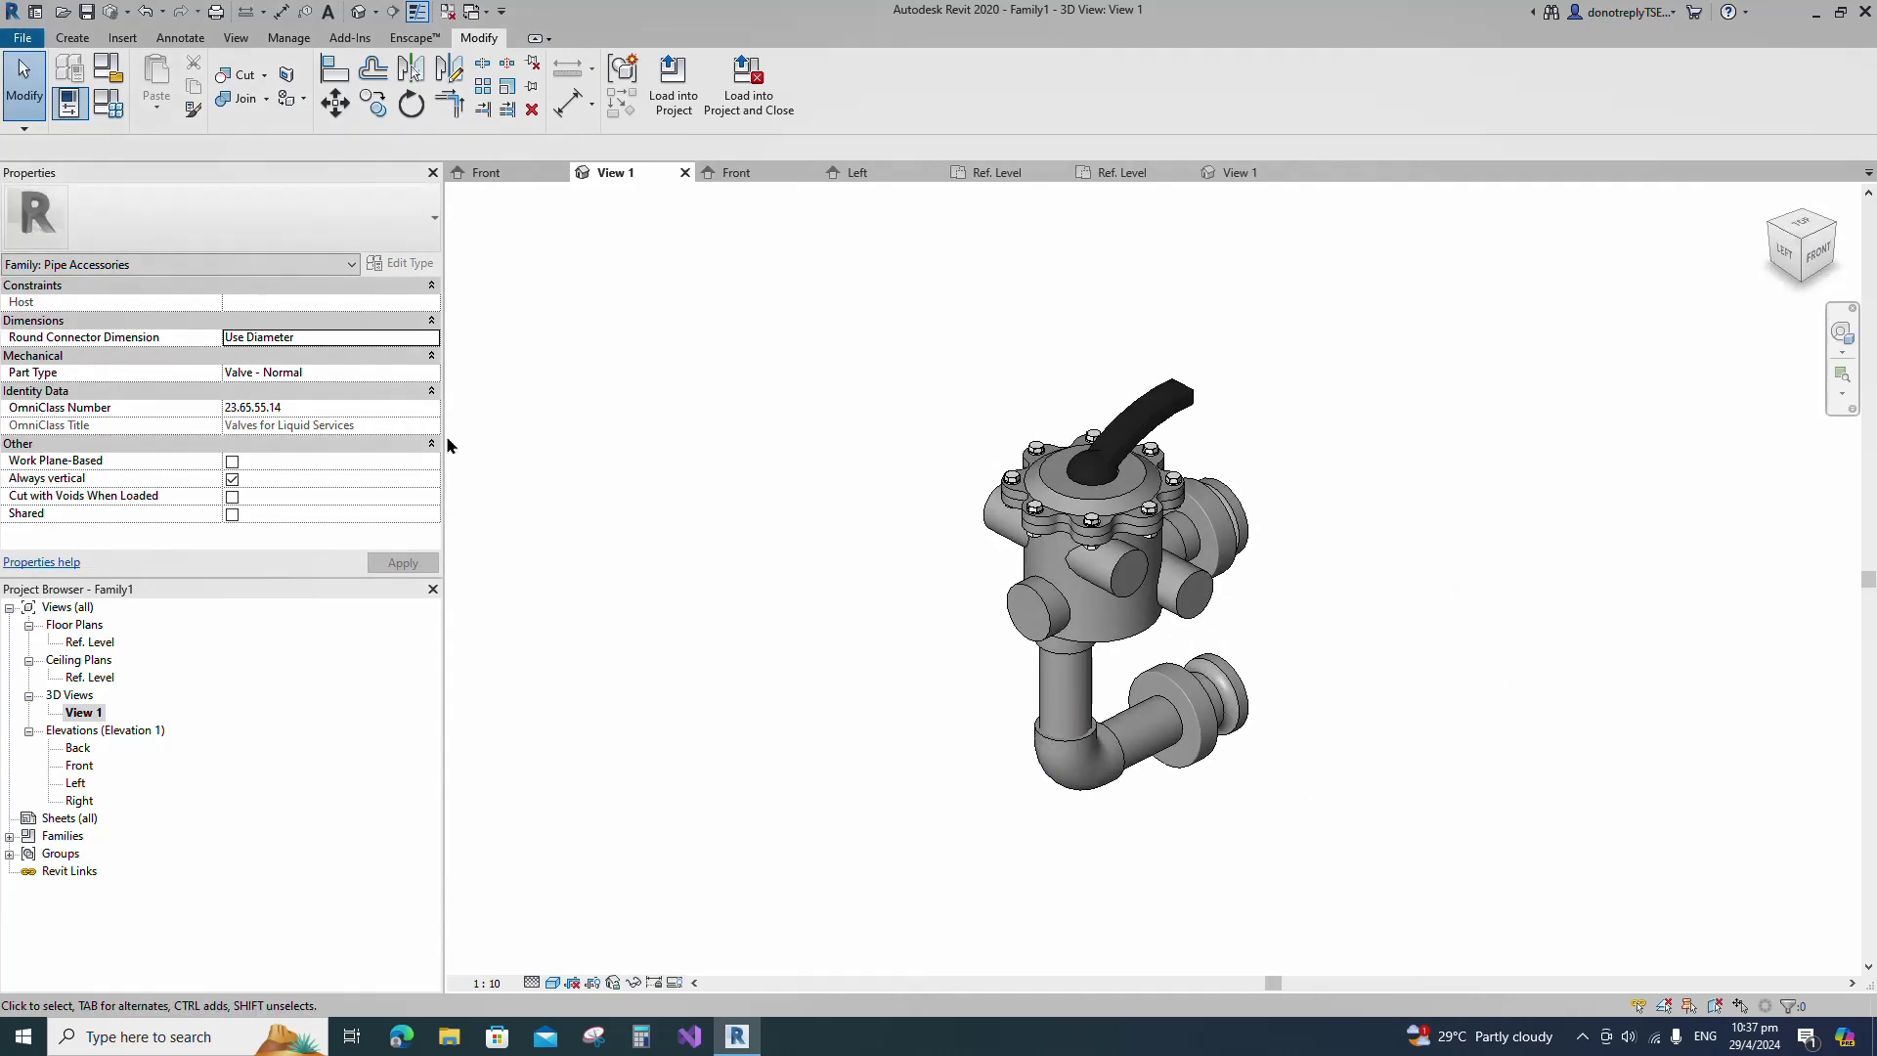
{"action": "left_click", "coordinate": [72, 38]}
{"action": "left_click", "coordinate": [860, 79]}
{"action": "scroll", "coordinate": [1369, 682], "scroll_direction": "up", "scroll_amount": 2}
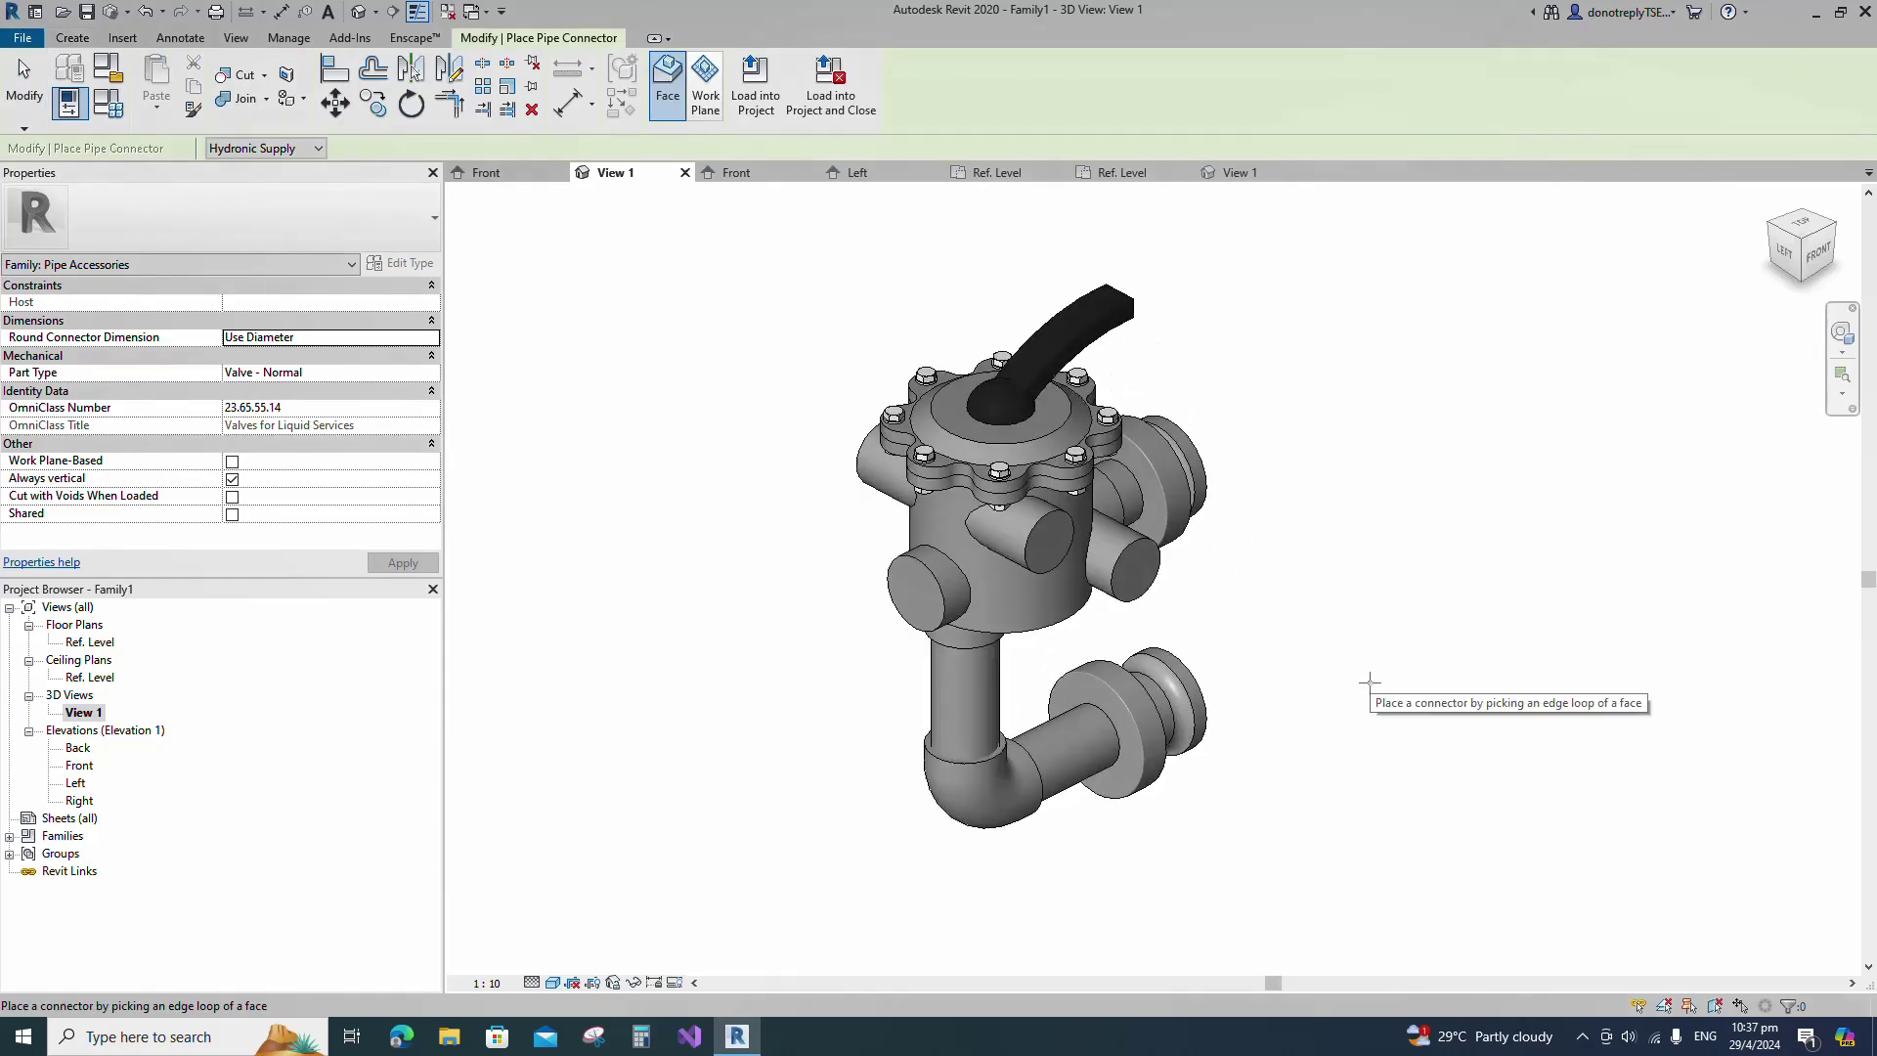
{"action": "scroll", "coordinate": [1252, 606], "scroll_direction": "up", "scroll_amount": 1}
{"action": "left_click", "coordinate": [1099, 565]}
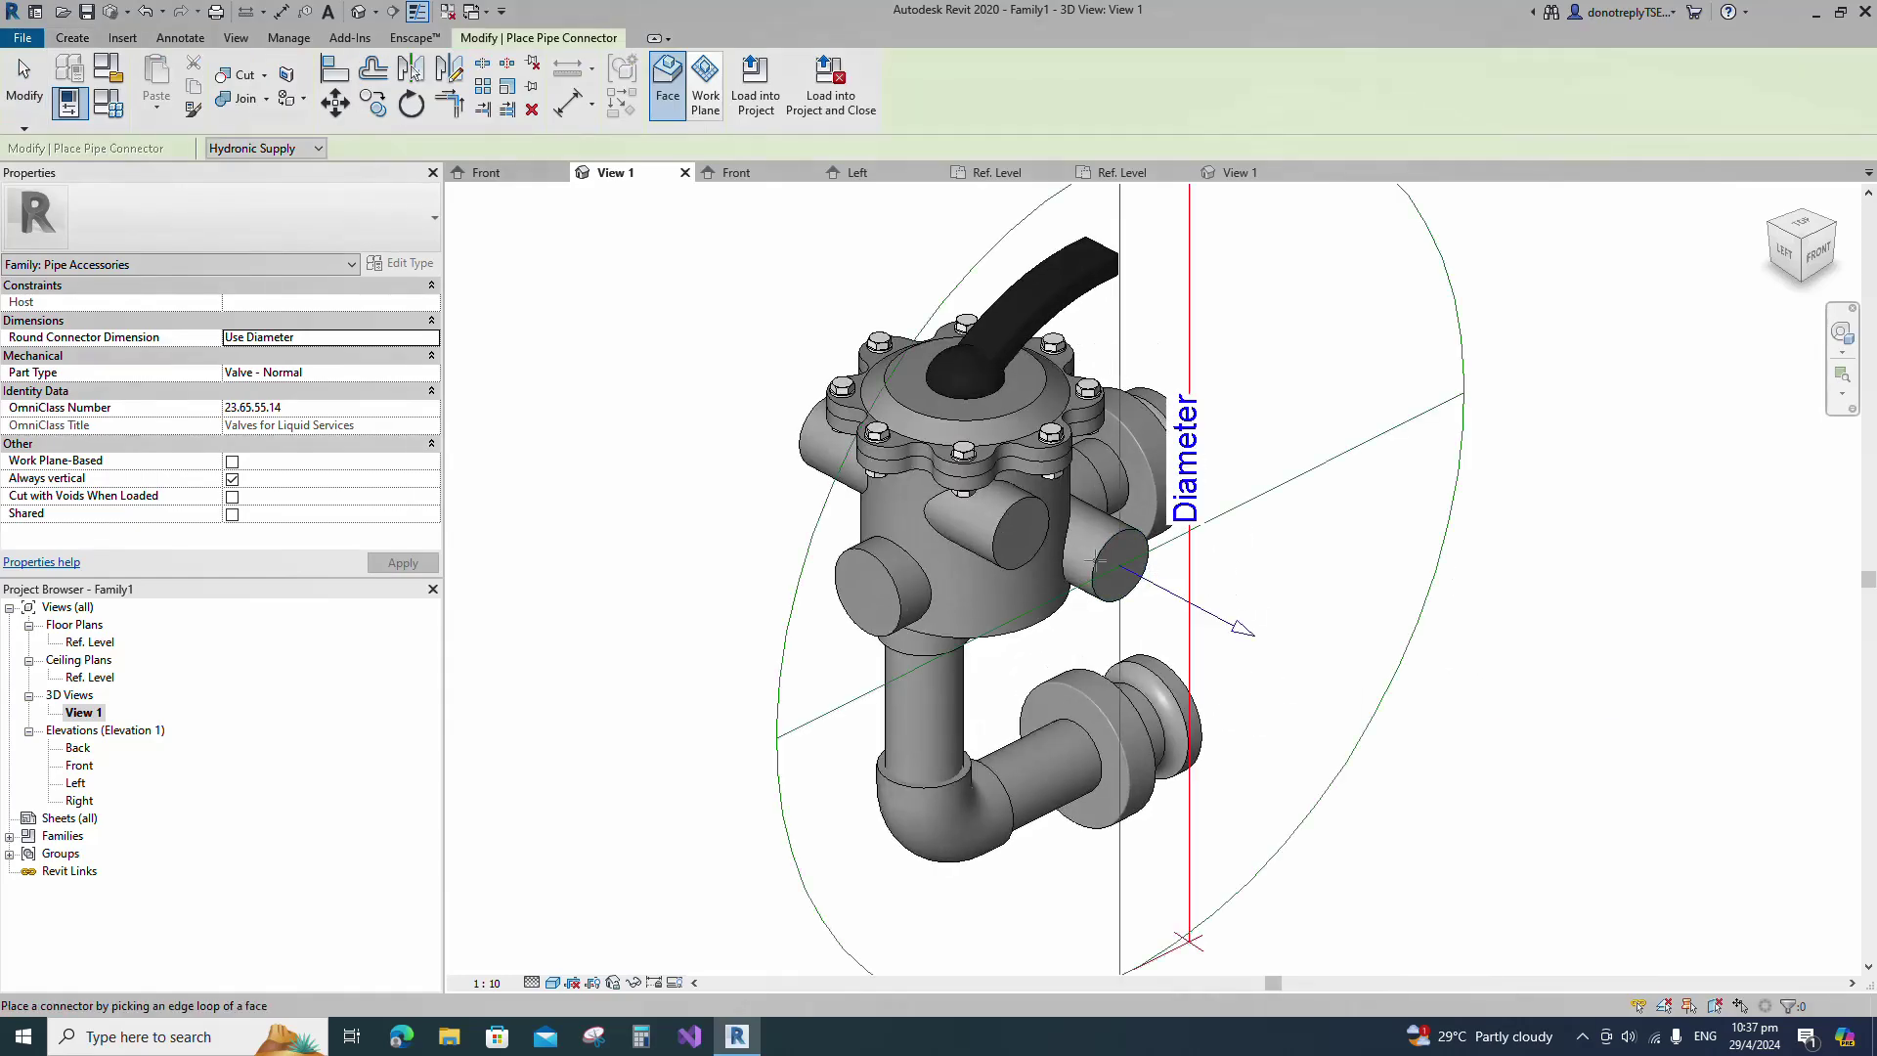
{"action": "left_click", "coordinate": [1012, 532]}
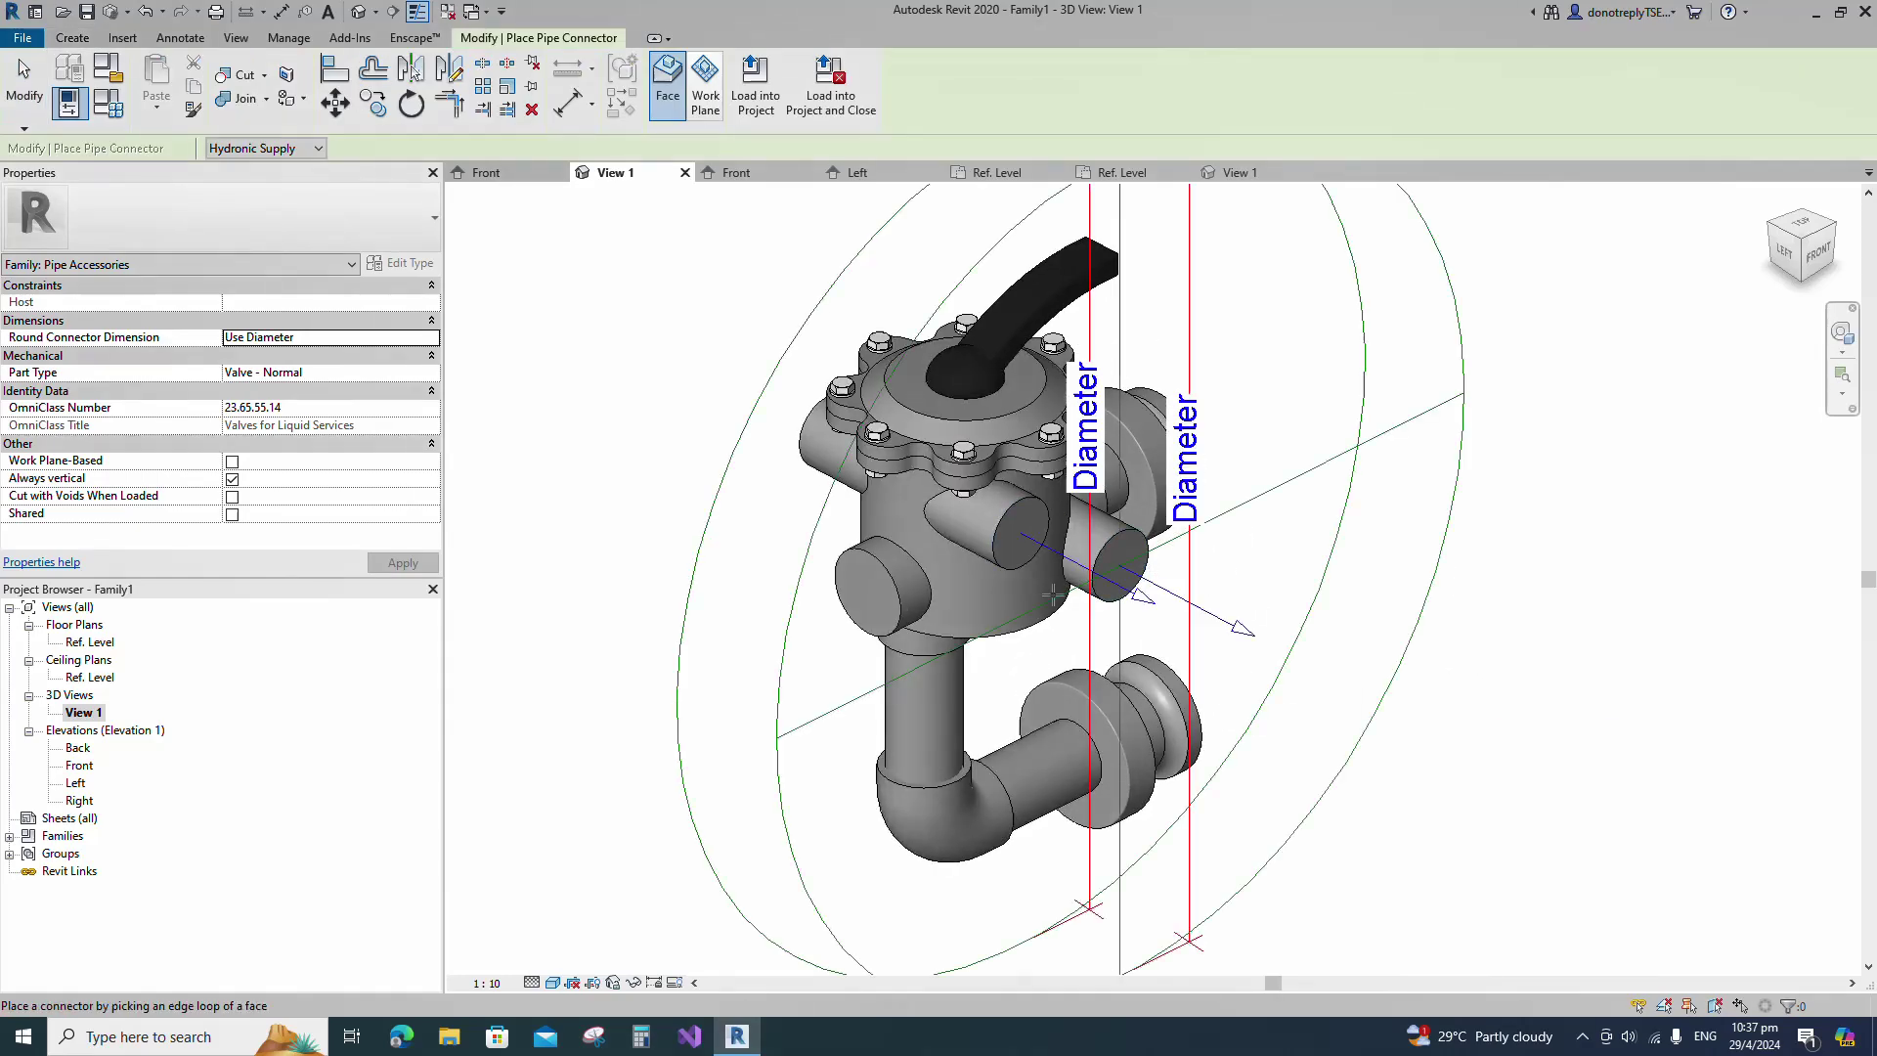
{"action": "left_click", "coordinate": [865, 553]}
Place pipe connectors on the end faces of the two rear stub ports of the valve body.
{"action": "middle_click_drag", "start_coordinate": [1502, 731], "coordinate": [1588, 819], "text": "shift"}
{"action": "scroll", "coordinate": [1437, 474], "scroll_direction": "up", "scroll_amount": 2}
{"action": "left_click", "coordinate": [1192, 448]}
{"action": "left_click", "coordinate": [1095, 643]}
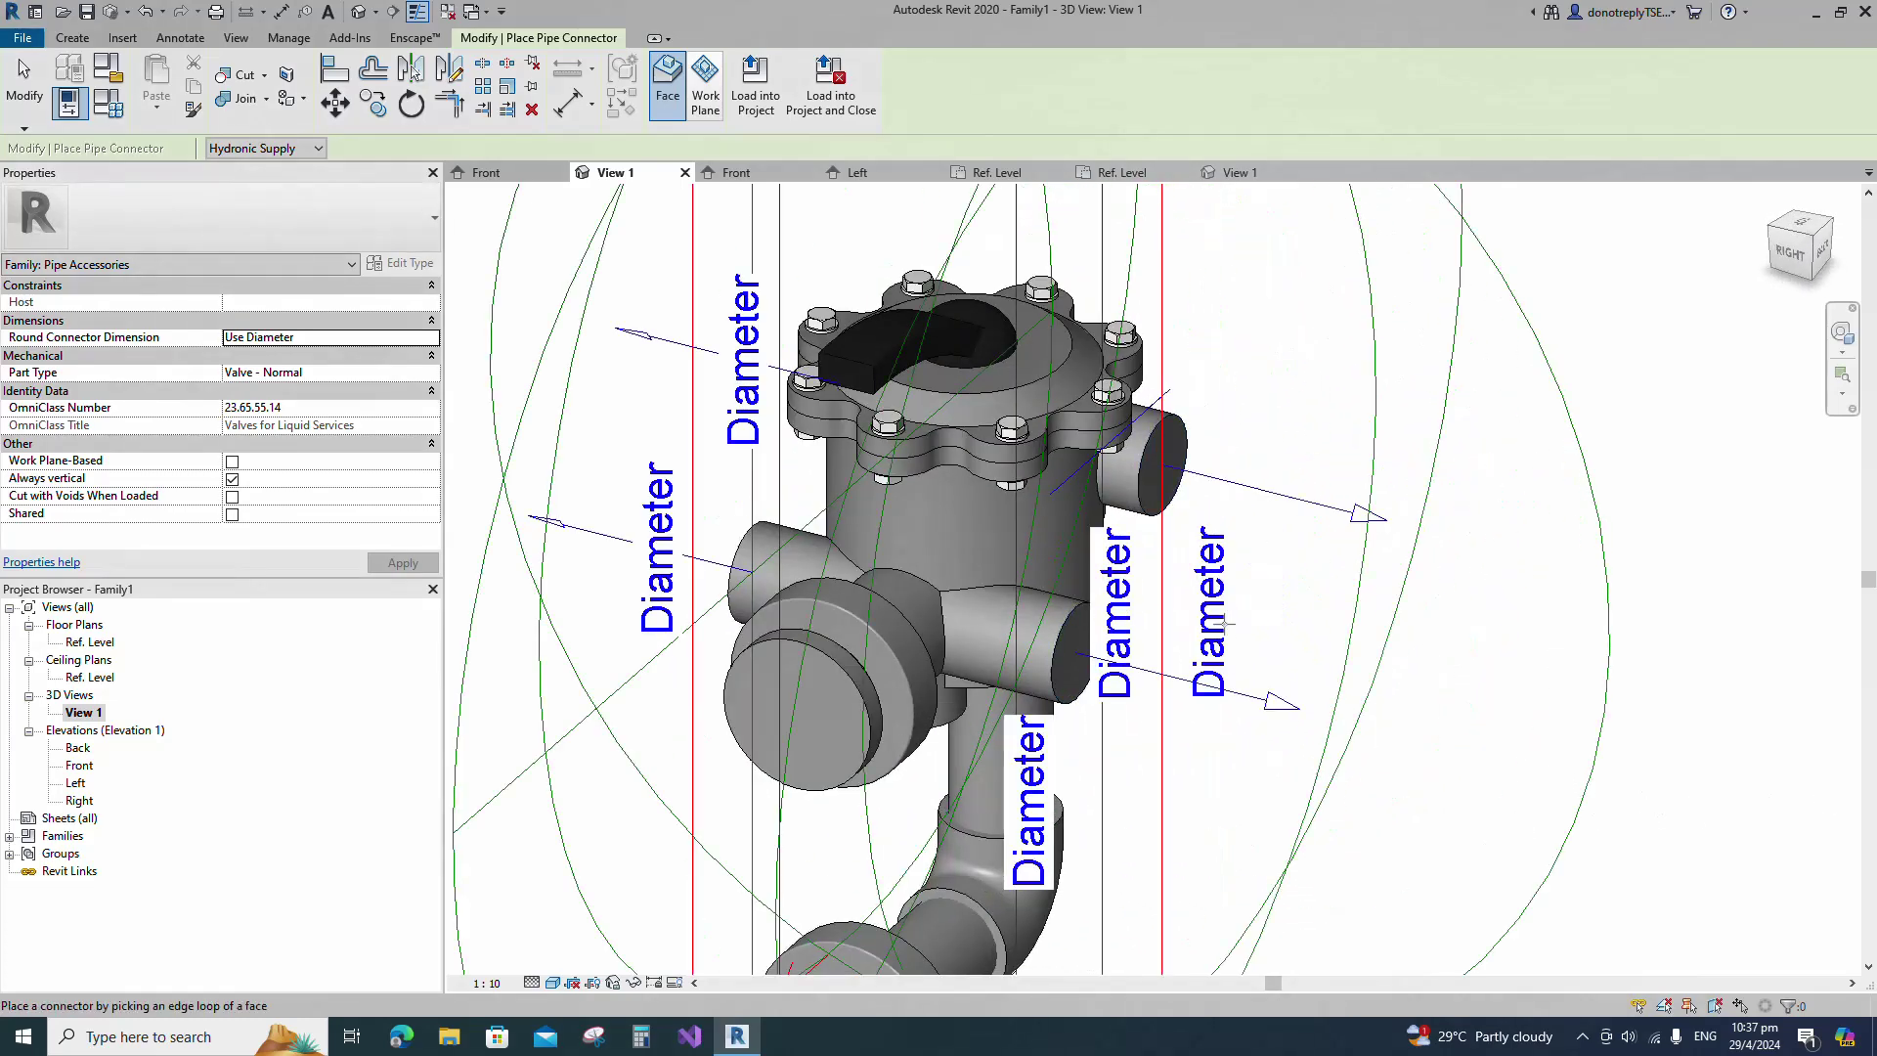
Place pipe connectors on the end faces of the two flanged outlets and the stub under the valve body.
{"action": "scroll", "coordinate": [1225, 624], "scroll_direction": "down", "scroll_amount": 1}
{"action": "middle_click_drag", "start_coordinate": [1320, 631], "coordinate": [1633, 636], "text": "shift"}
{"action": "left_click", "coordinate": [1097, 708]}
{"action": "scroll", "coordinate": [1108, 884], "scroll_direction": "down", "scroll_amount": 4}
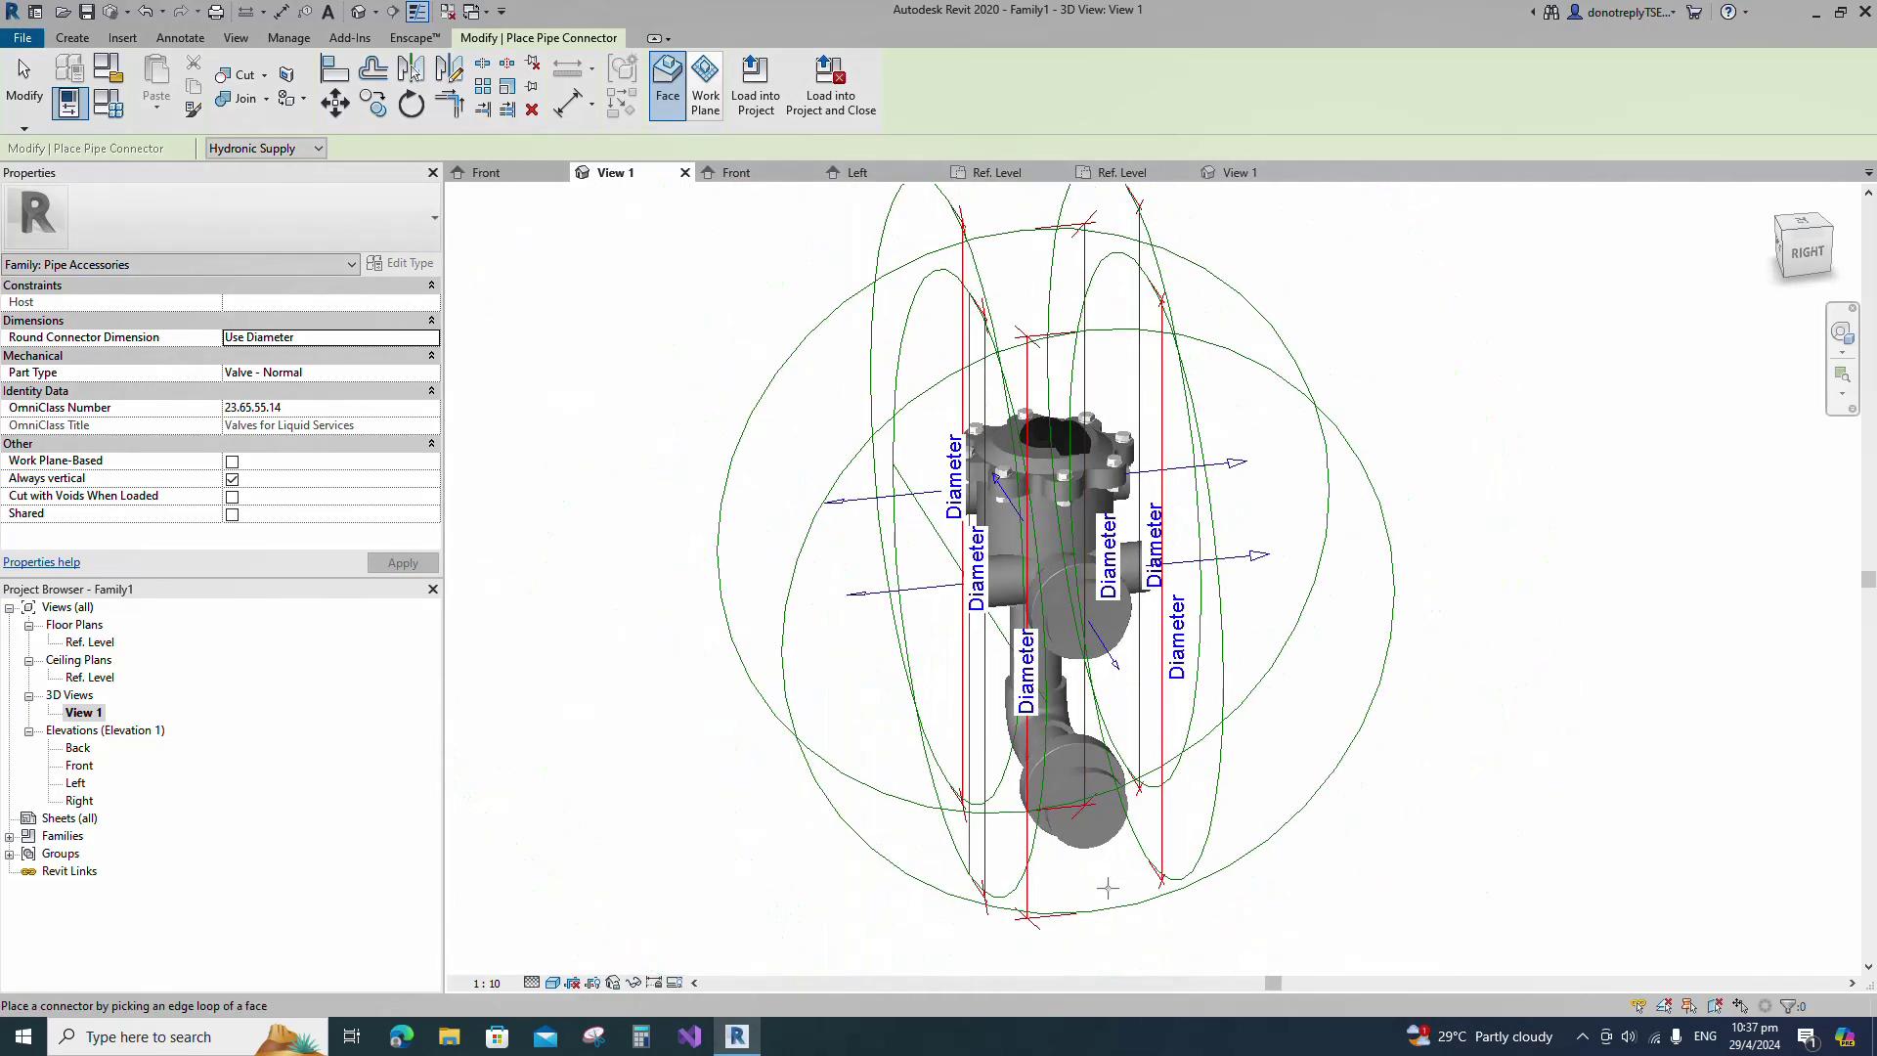
{"action": "middle_click_drag", "start_coordinate": [1083, 853], "coordinate": [1454, 713], "text": "shift"}
{"action": "scroll", "coordinate": [1100, 697], "scroll_direction": "up", "scroll_amount": 2}
{"action": "left_click", "coordinate": [1100, 696]}
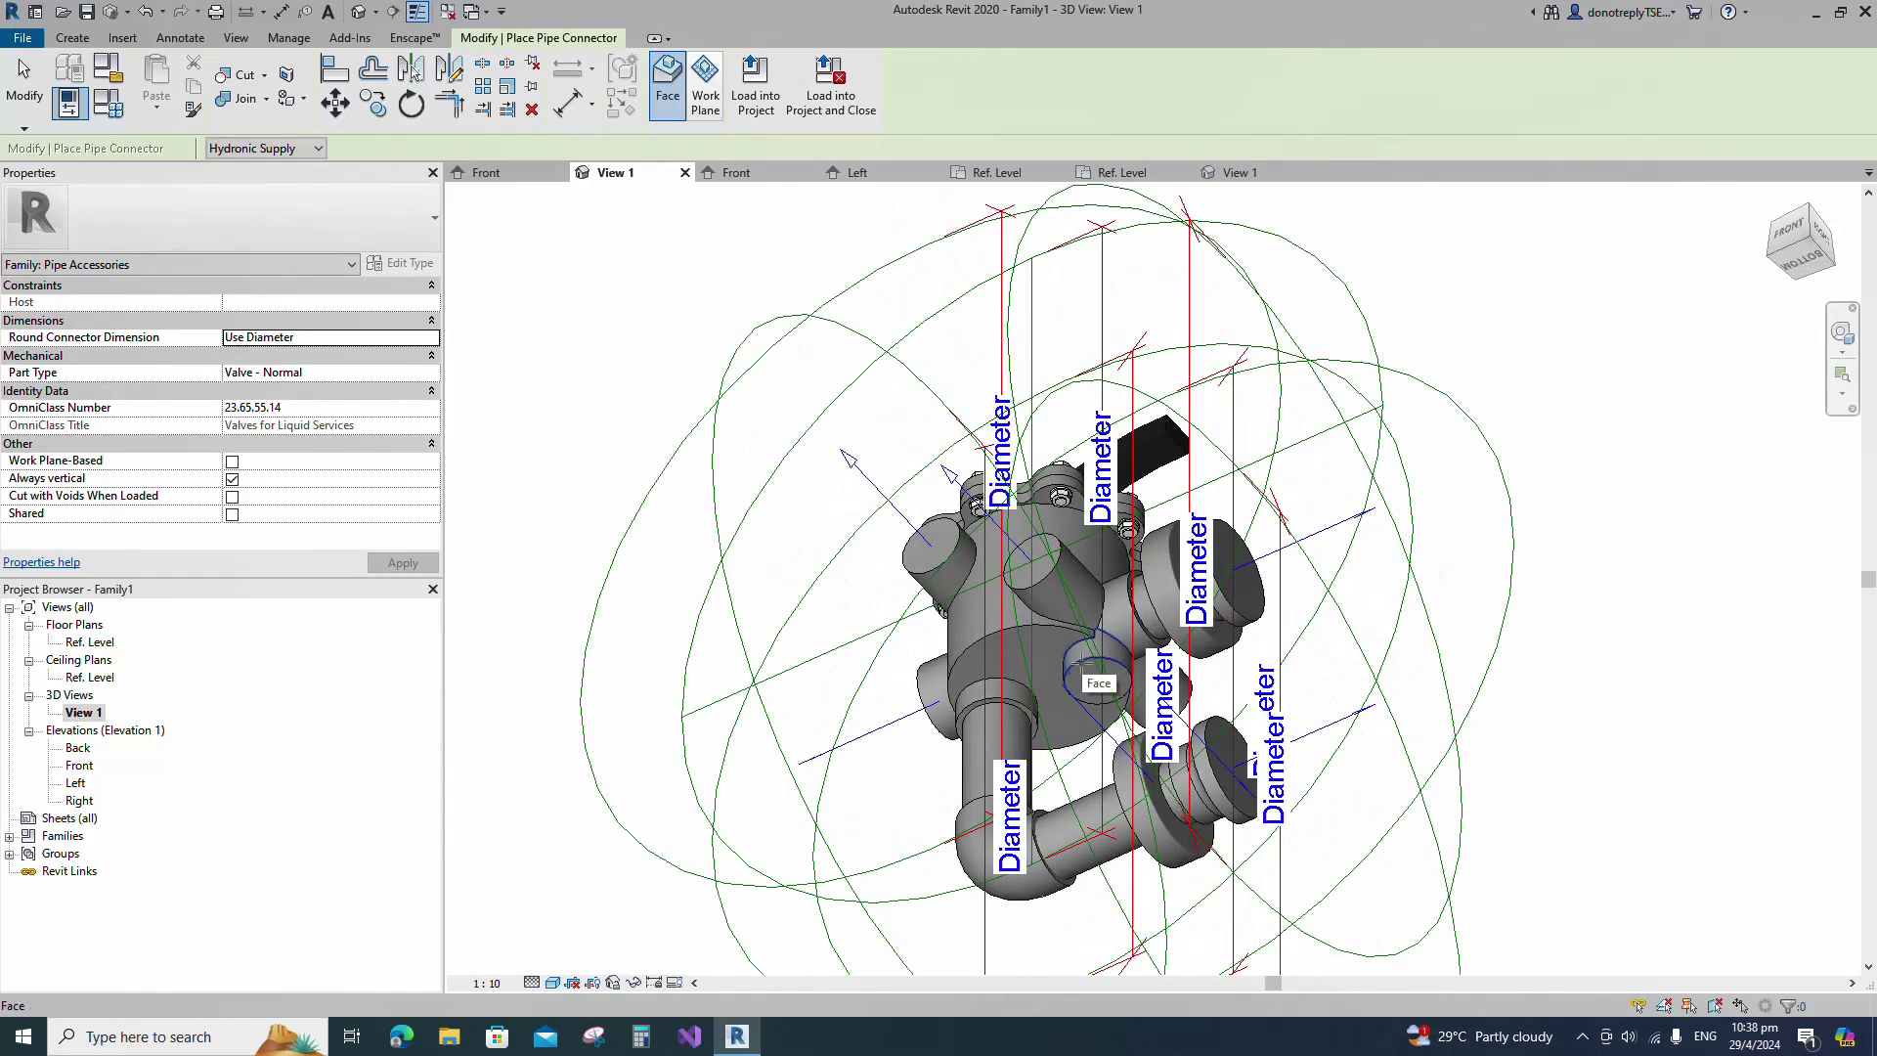
{"action": "scroll", "coordinate": [1151, 670], "scroll_direction": "down", "scroll_amount": 3}
{"action": "key", "text": "Escape"}
Select all eight pipe connectors and set their Diameter to 50.
{"action": "left_click_drag", "start_coordinate": [1423, 851], "coordinate": [1250, 721]}
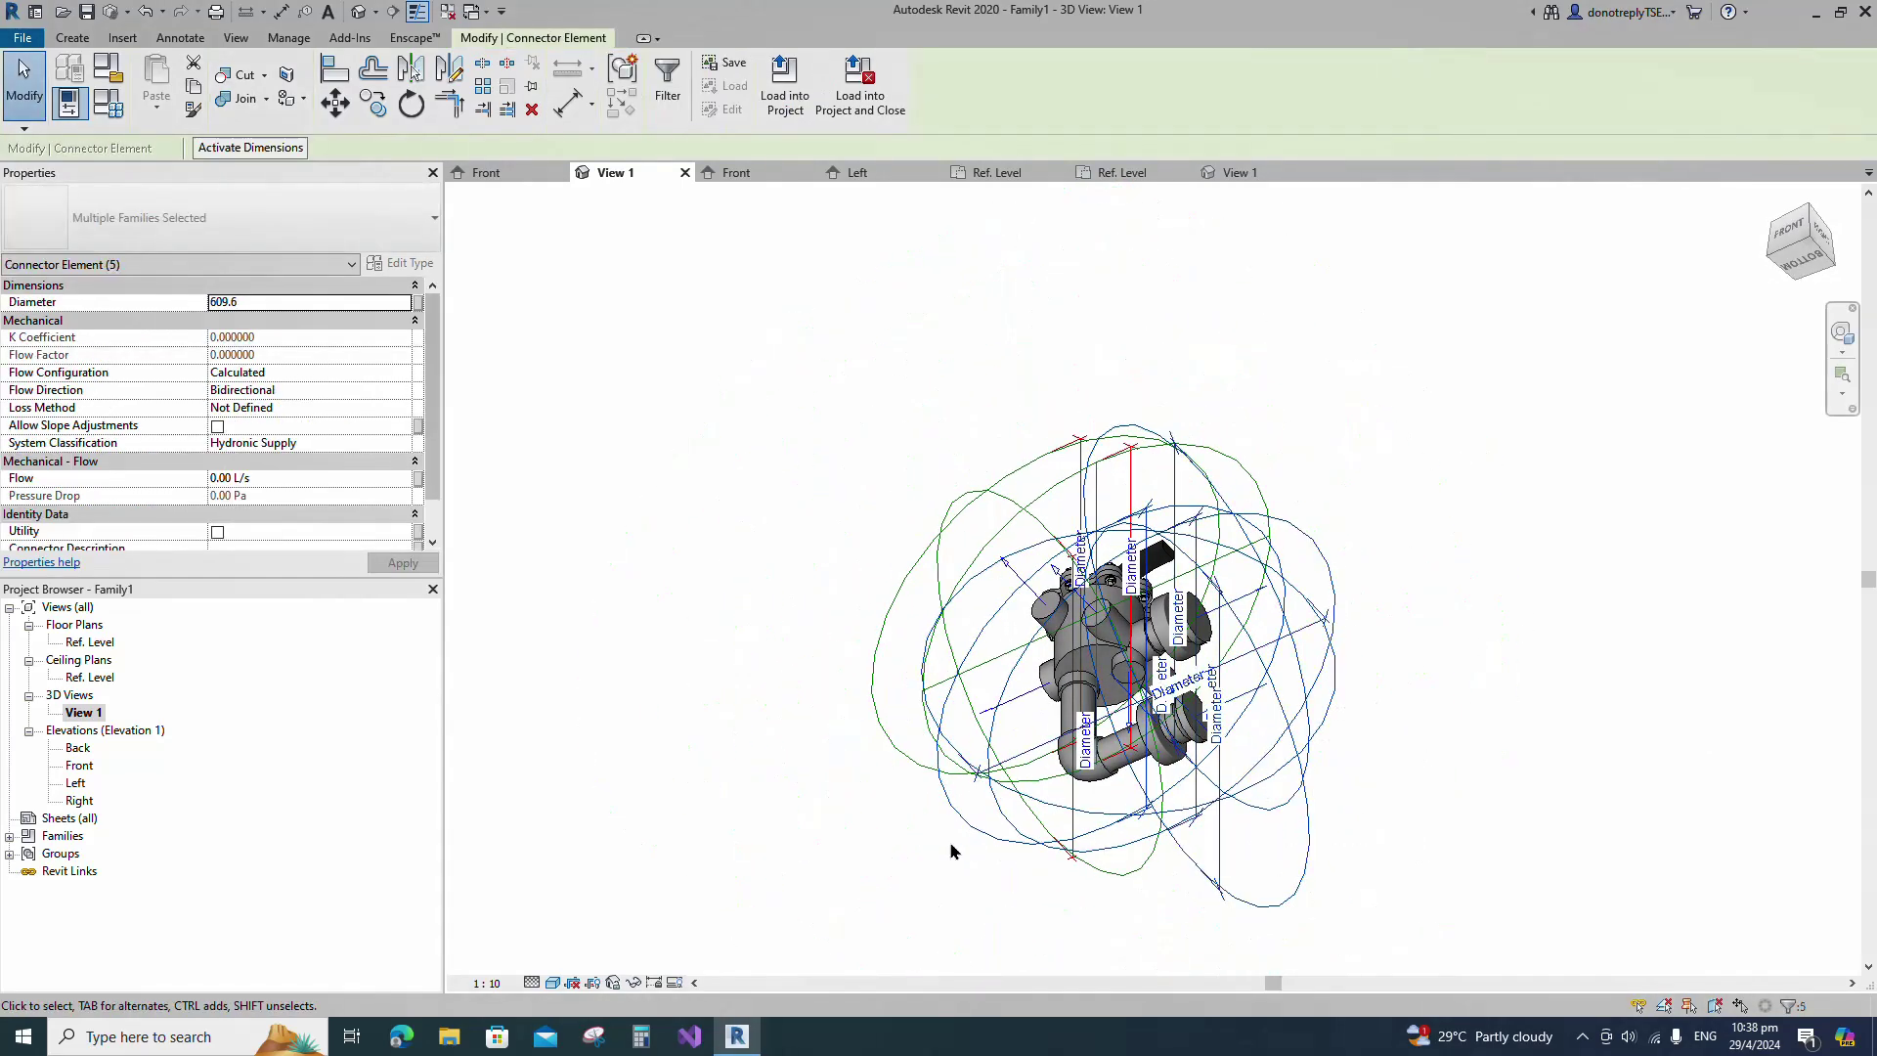
{"action": "left_click_drag", "start_coordinate": [955, 851], "coordinate": [841, 471]}
{"action": "left_click_drag", "start_coordinate": [1368, 476], "coordinate": [1023, 888]}
{"action": "double_click", "coordinate": [237, 309]}
{"action": "type", "text": "50"}
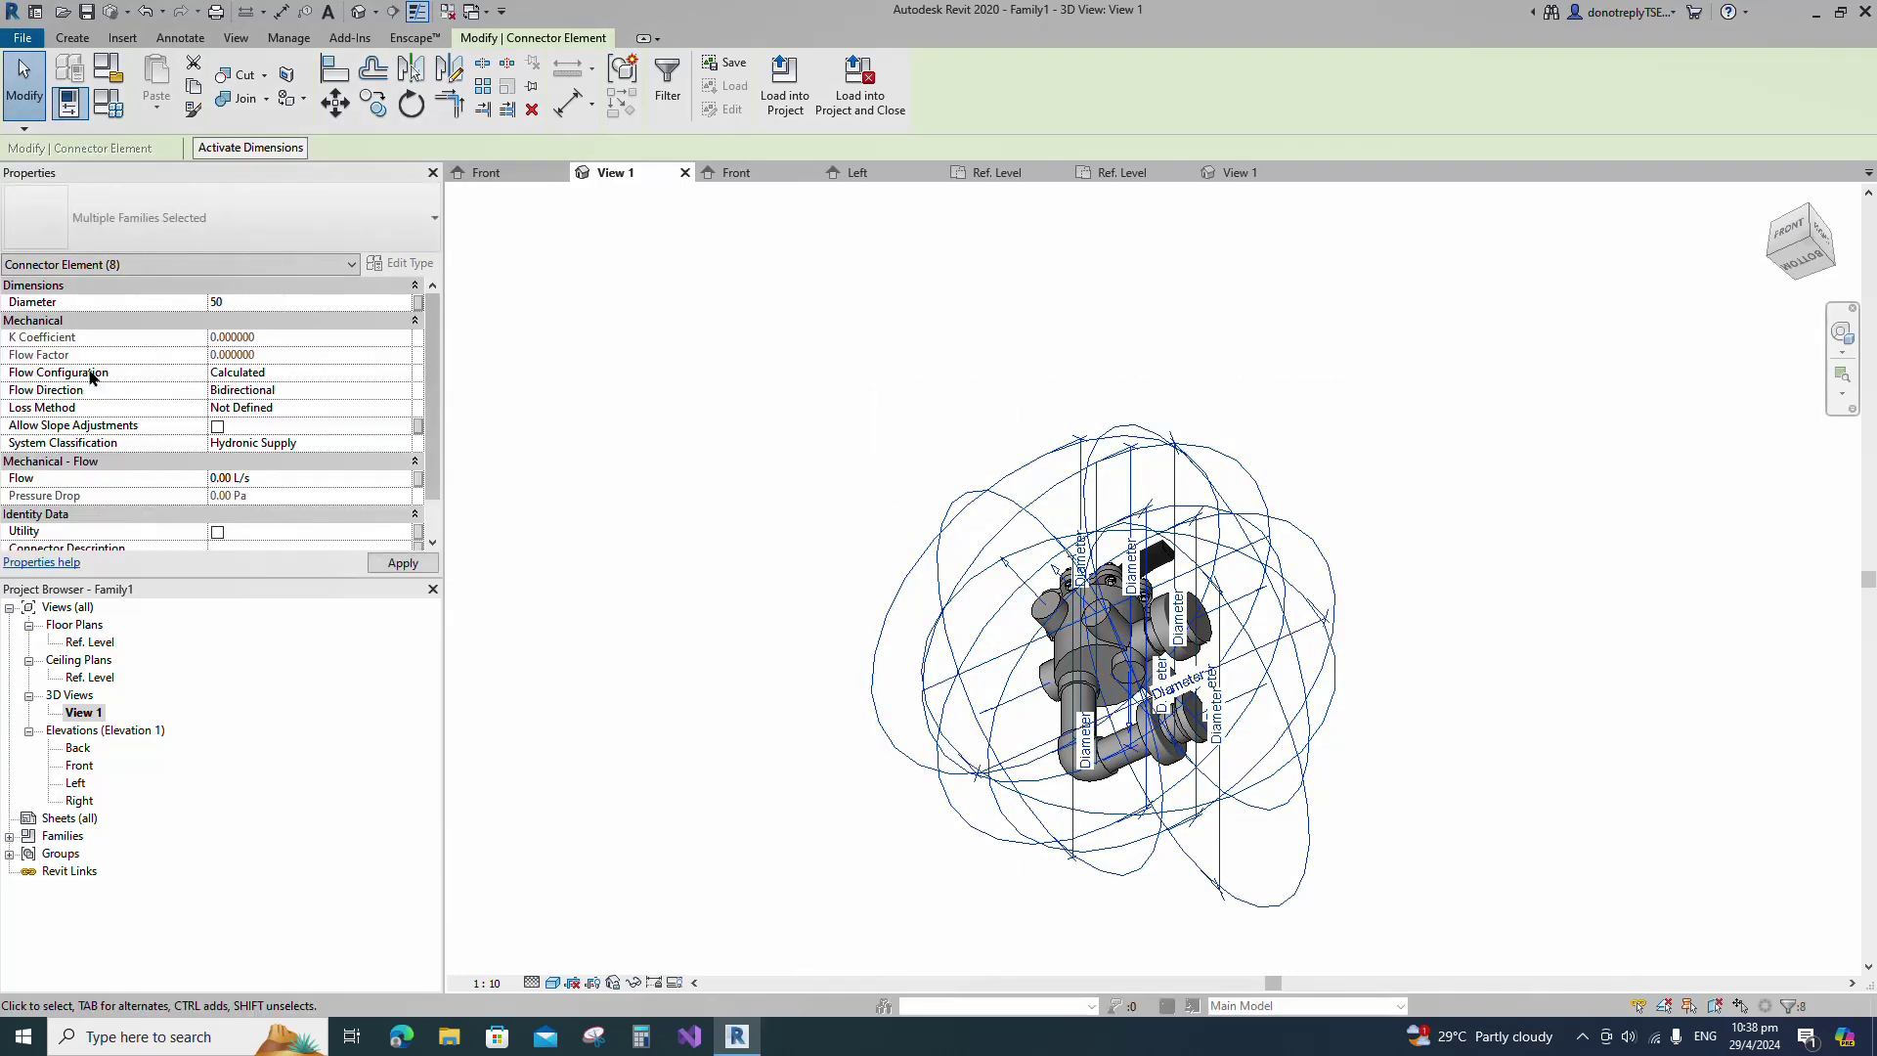
Set the selected connectors' Loss Method to K Coefficient and replace their Hydronic Supply system classification.
{"action": "left_click", "coordinate": [396, 410]}
{"action": "left_click", "coordinate": [401, 407]}
{"action": "left_click", "coordinate": [278, 441]}
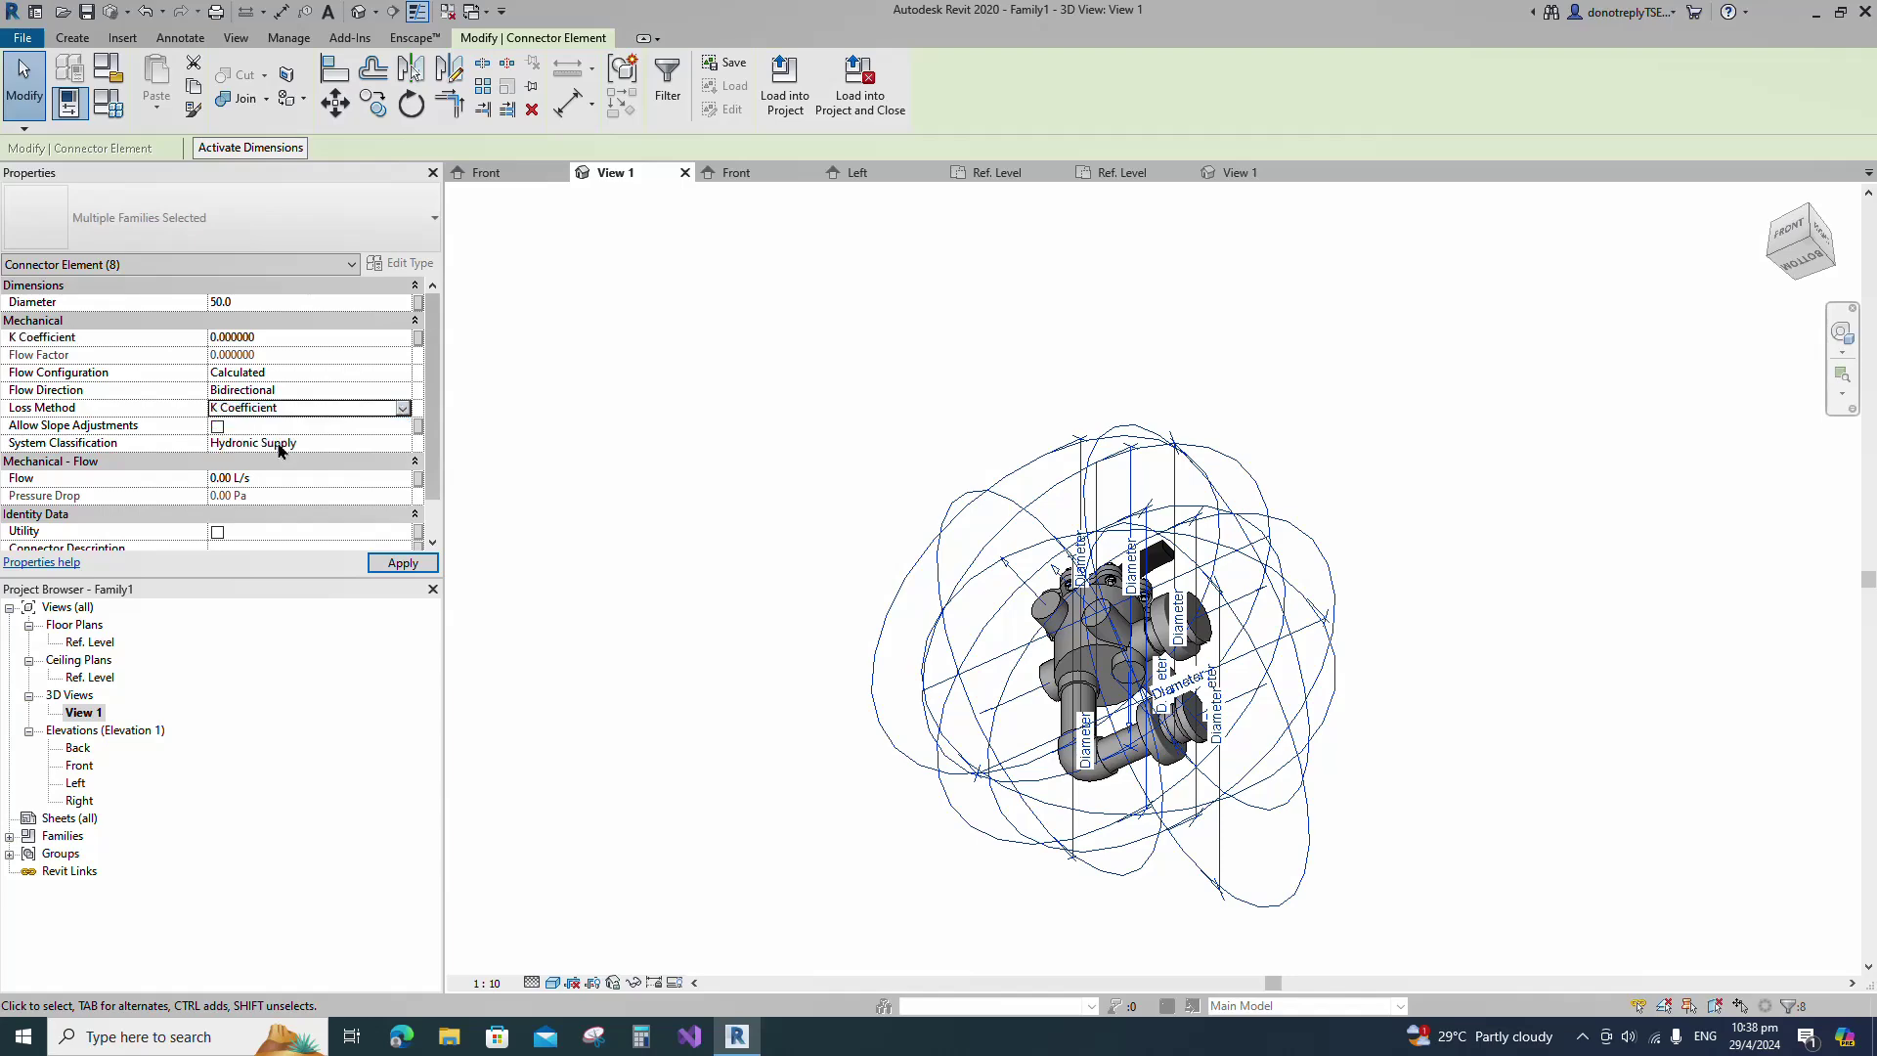
{"action": "scroll", "coordinate": [354, 460], "scroll_direction": "down", "scroll_amount": 1}
{"action": "double_click", "coordinate": [403, 409]}
{"action": "scroll", "coordinate": [250, 478], "scroll_direction": "down", "scroll_amount": 3}
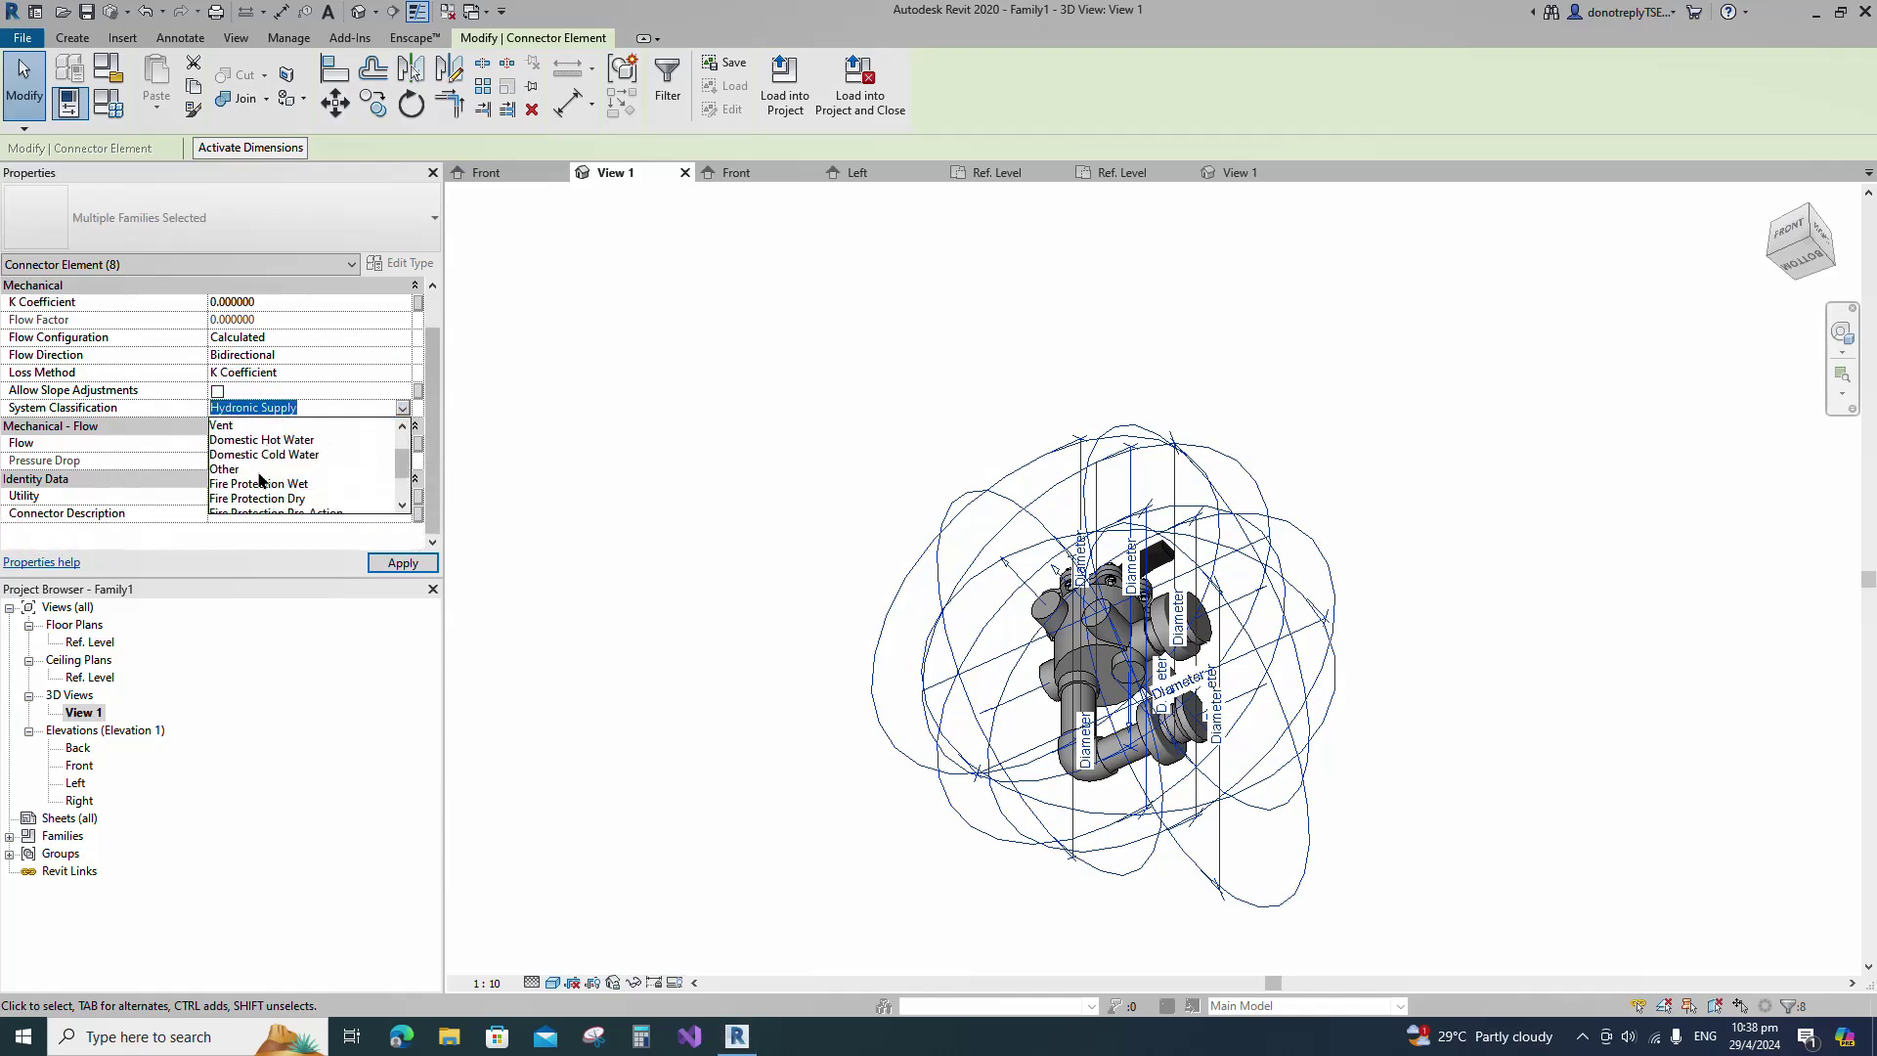
{"action": "left_click", "coordinate": [252, 485]}
{"action": "left_click", "coordinate": [402, 563]}
{"action": "left_click", "coordinate": [820, 660]}
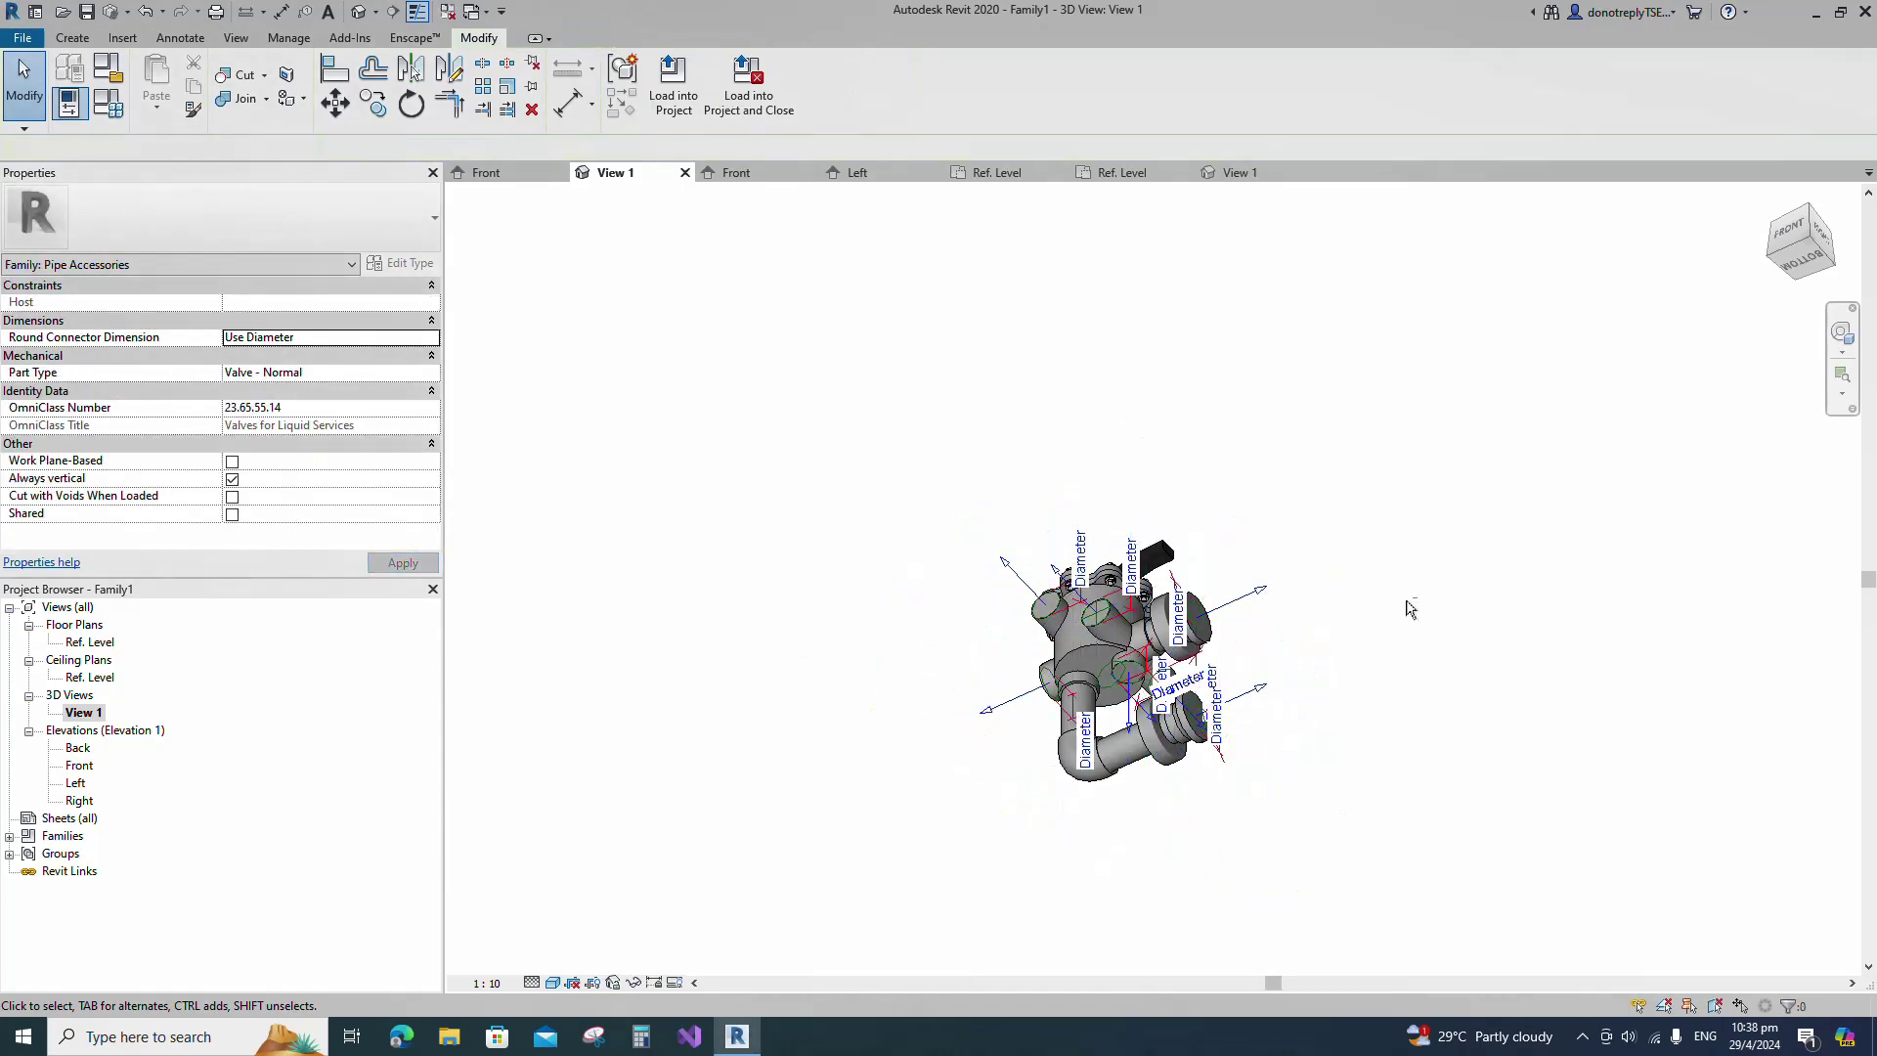
Save the family as a Revit family file named "Swimming Pool Multiport Valve".
{"action": "left_click", "coordinate": [1810, 205]}
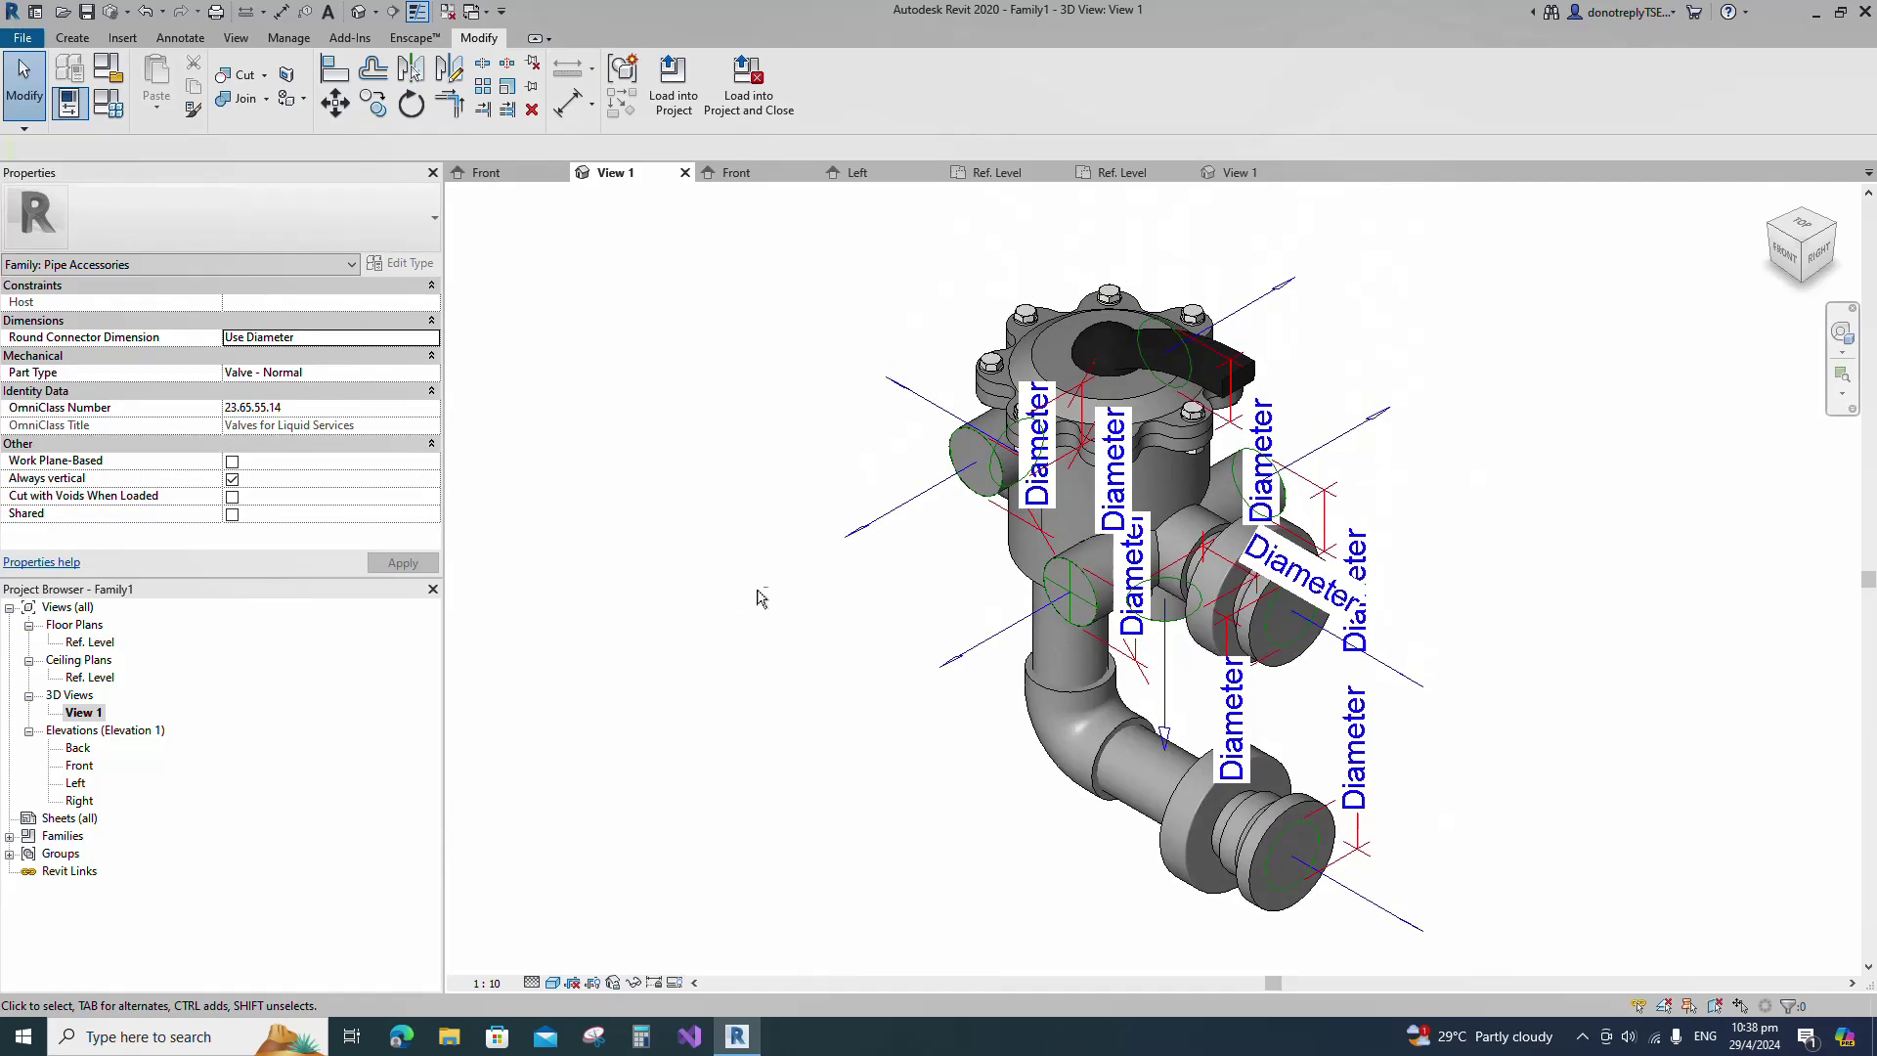
{"action": "middle_click_drag", "start_coordinate": [759, 588], "coordinate": [721, 582], "text": "shift"}
{"action": "scroll", "coordinate": [721, 581], "scroll_direction": "down", "scroll_amount": 1}
{"action": "scroll", "coordinate": [722, 583], "scroll_direction": "up", "scroll_amount": 1}
{"action": "scroll", "coordinate": [1613, 494], "scroll_direction": "down", "scroll_amount": 1}
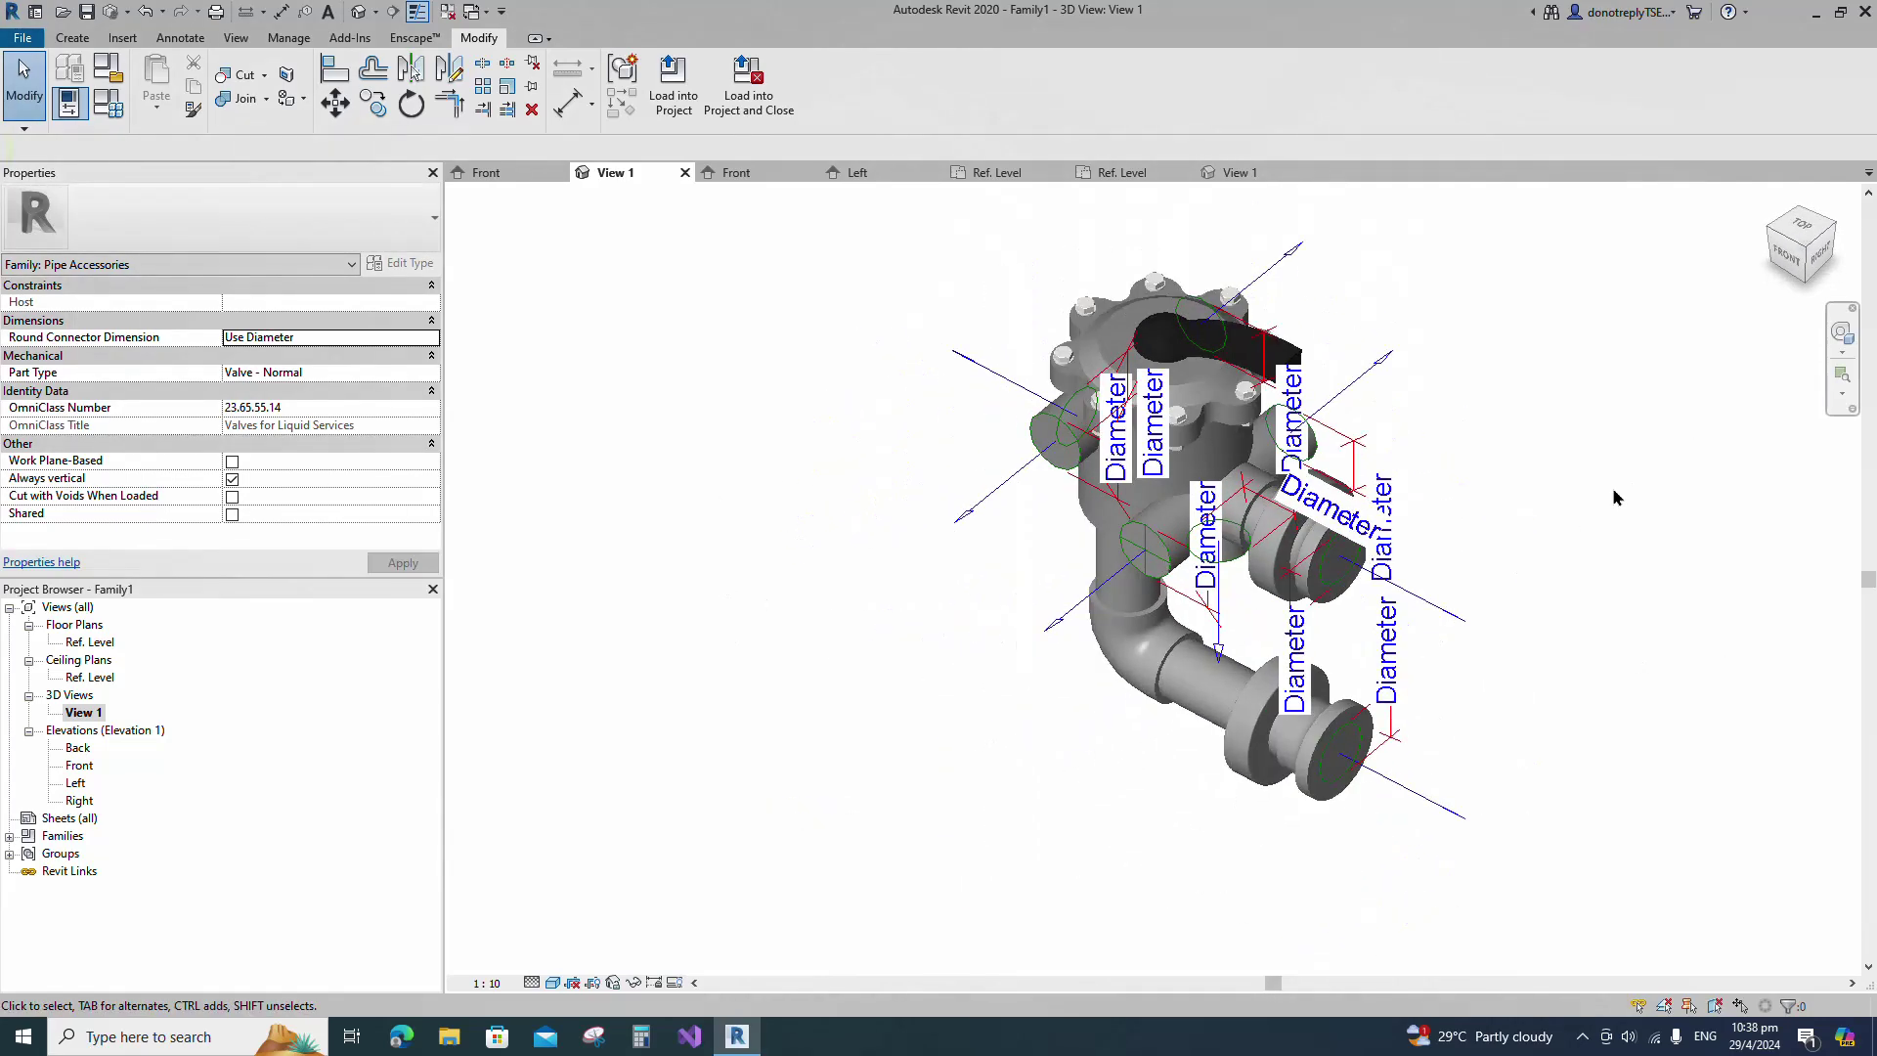
{"action": "middle_click_drag", "start_coordinate": [1617, 494], "coordinate": [1604, 548], "text": "shift"}
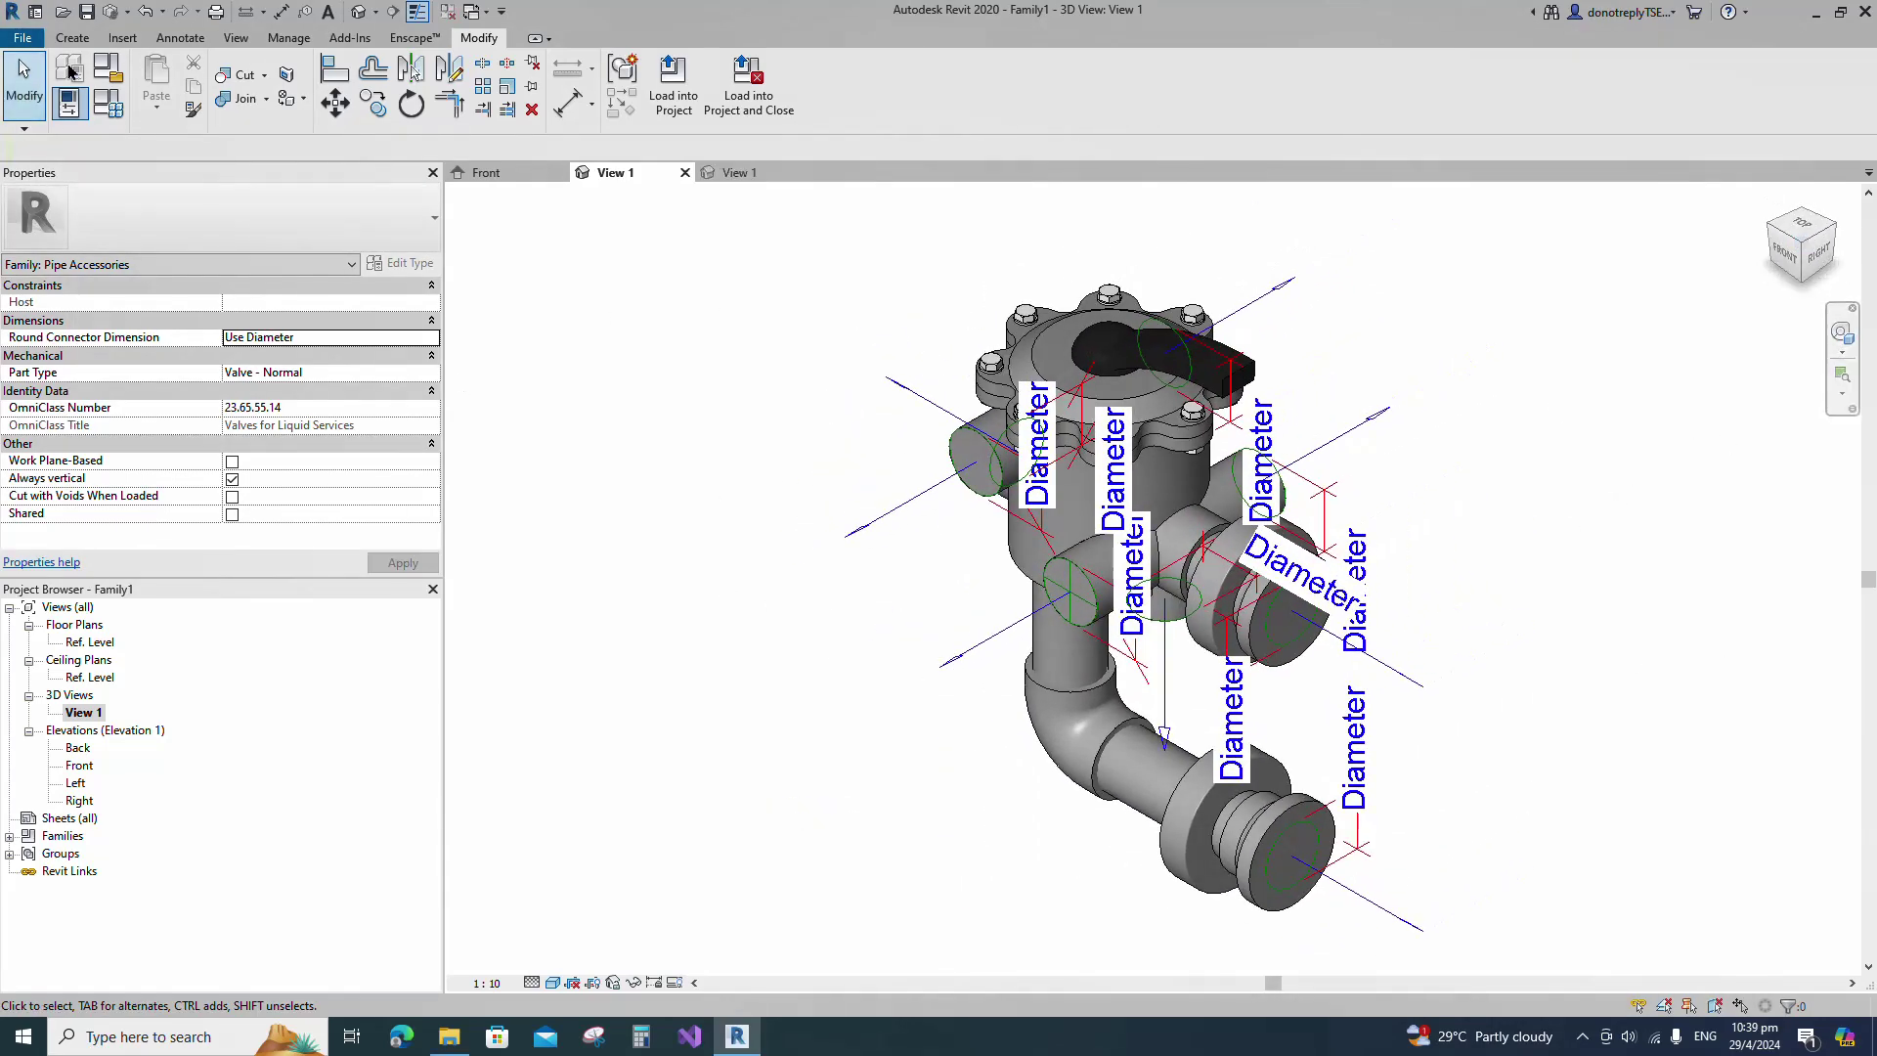
{"action": "key", "text": "ctrl+s"}
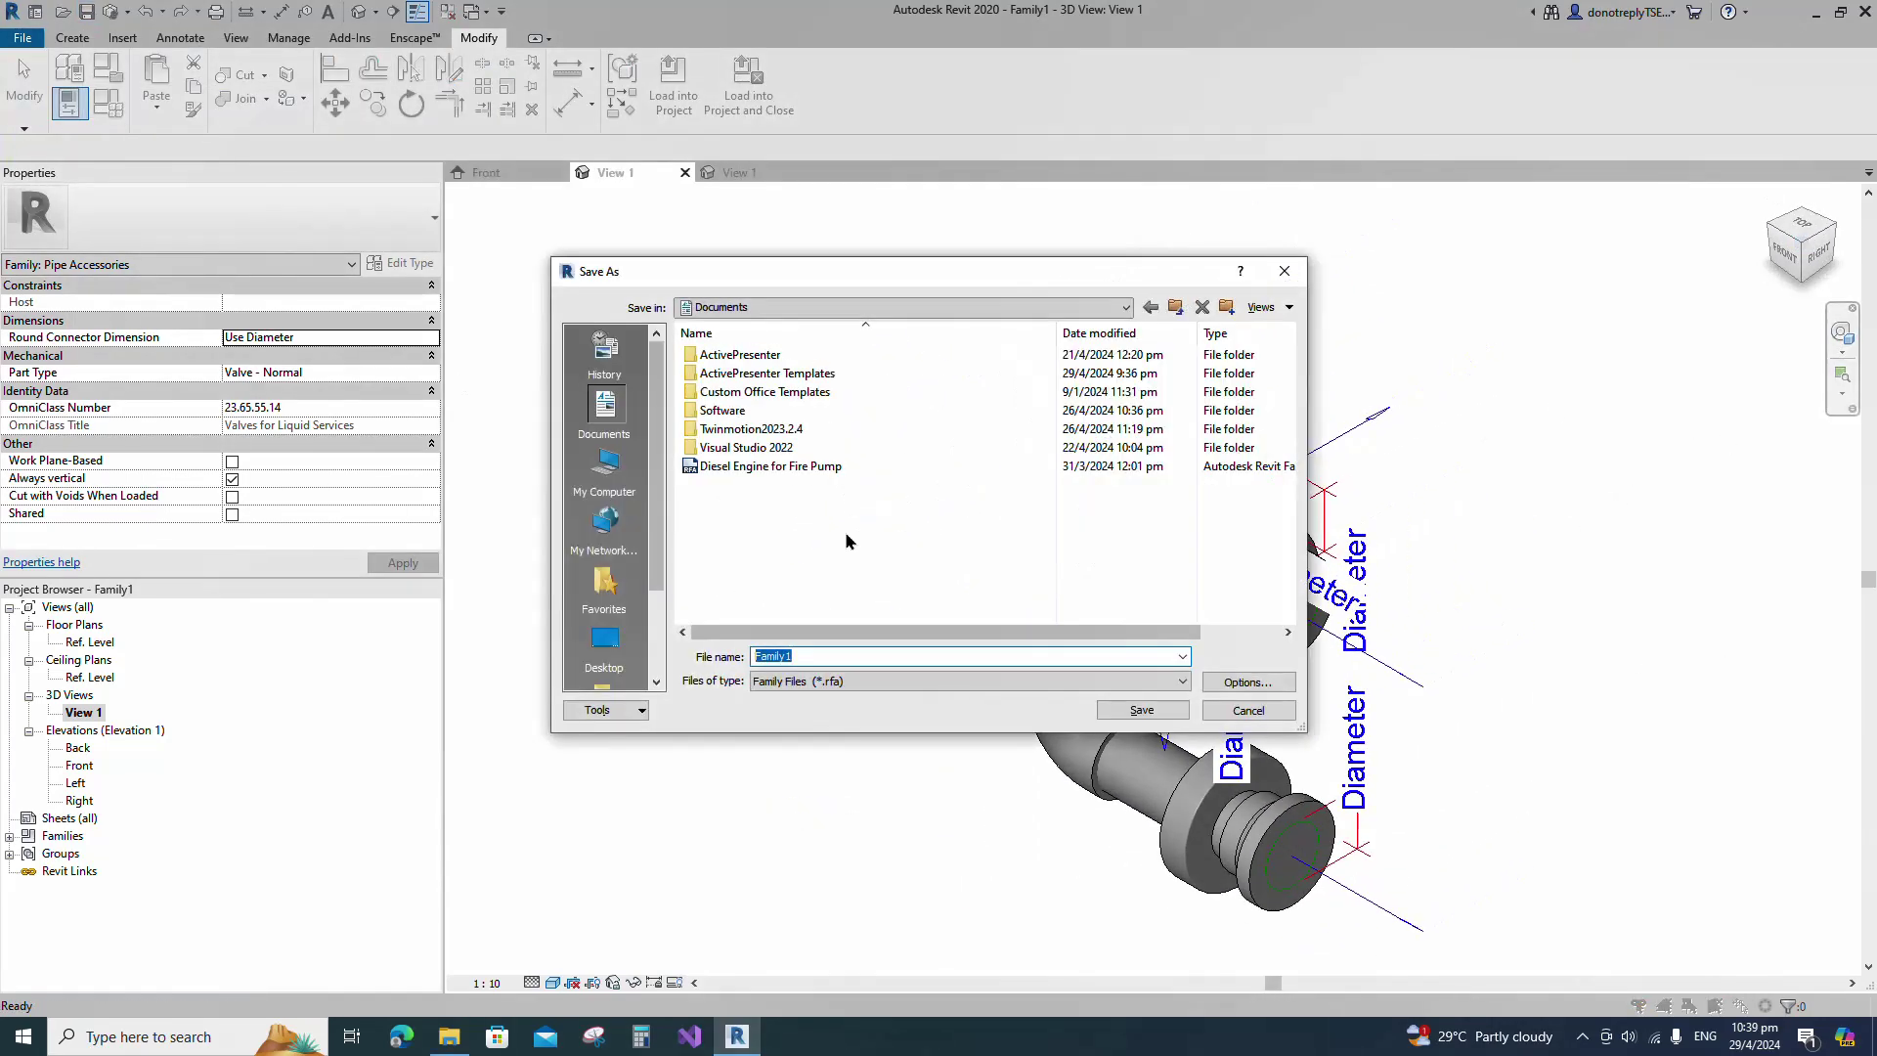
{"action": "type", "text": "Swimming Pool Multiport Valve"}
{"action": "left_click", "coordinate": [1141, 709]}
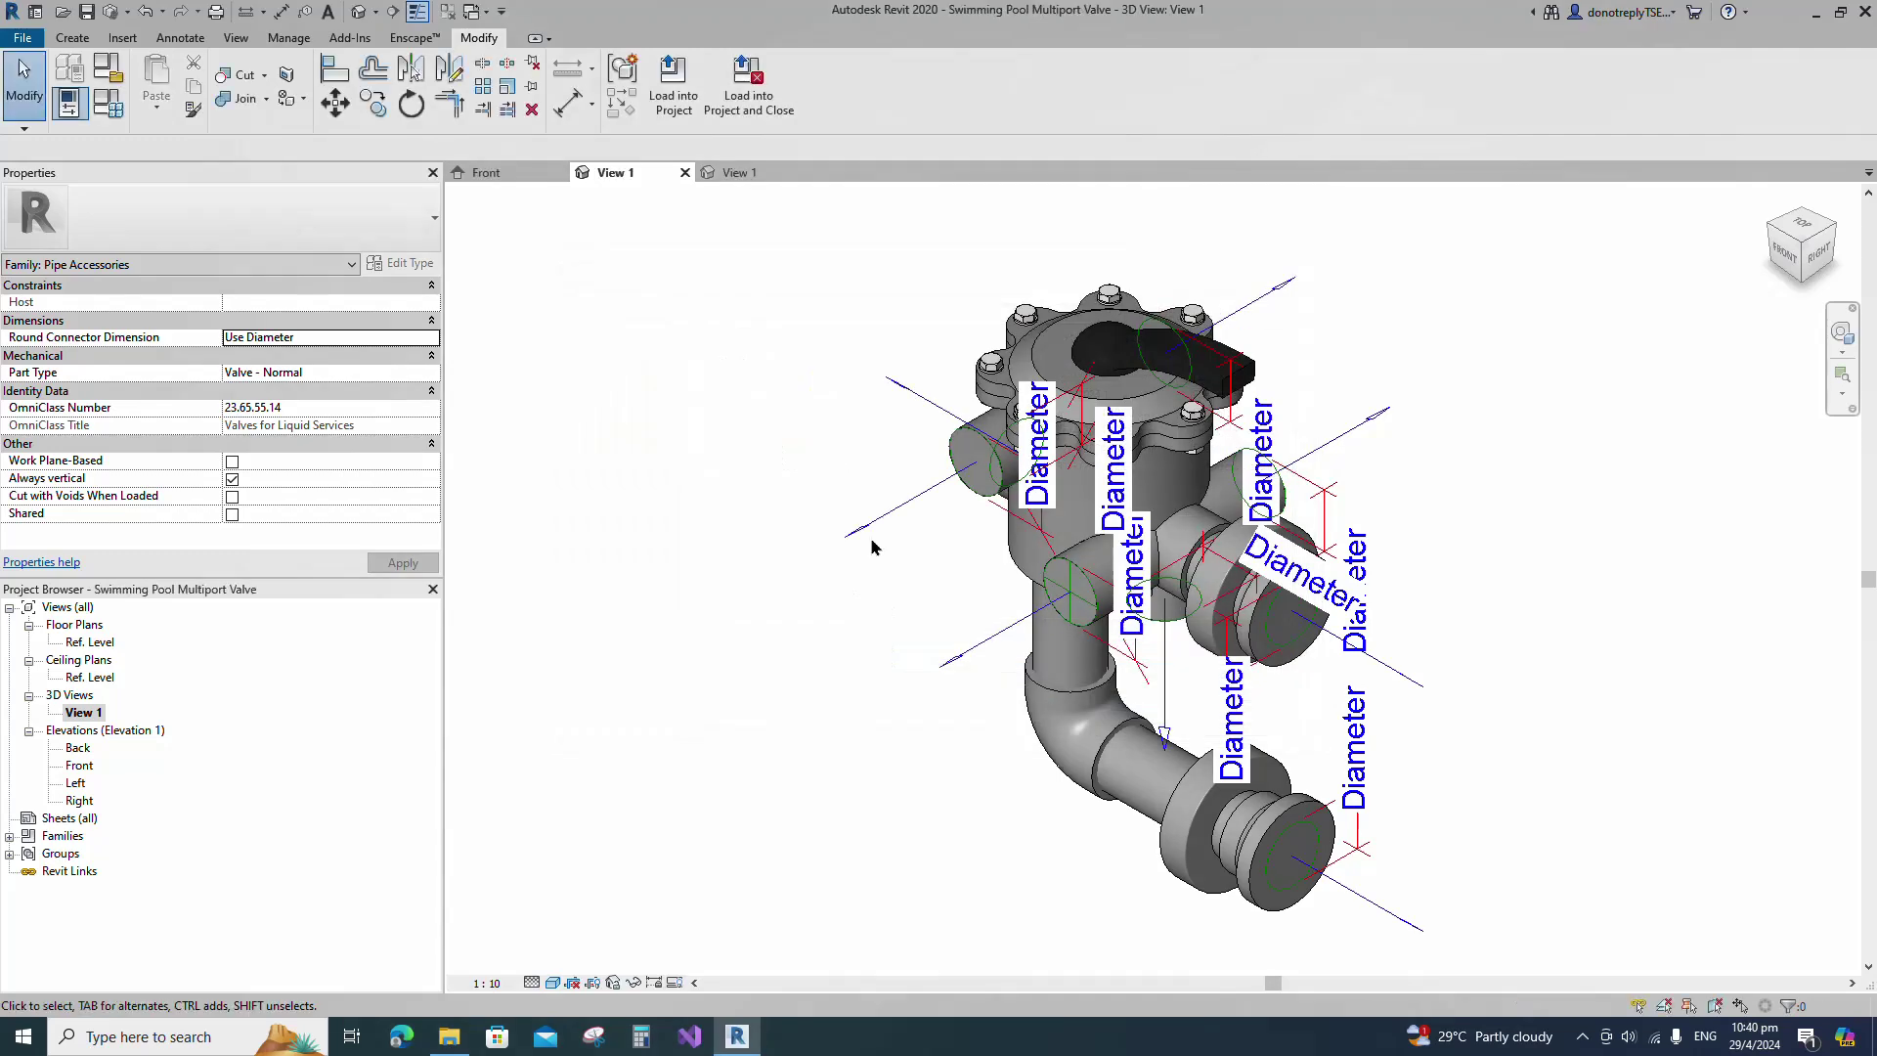